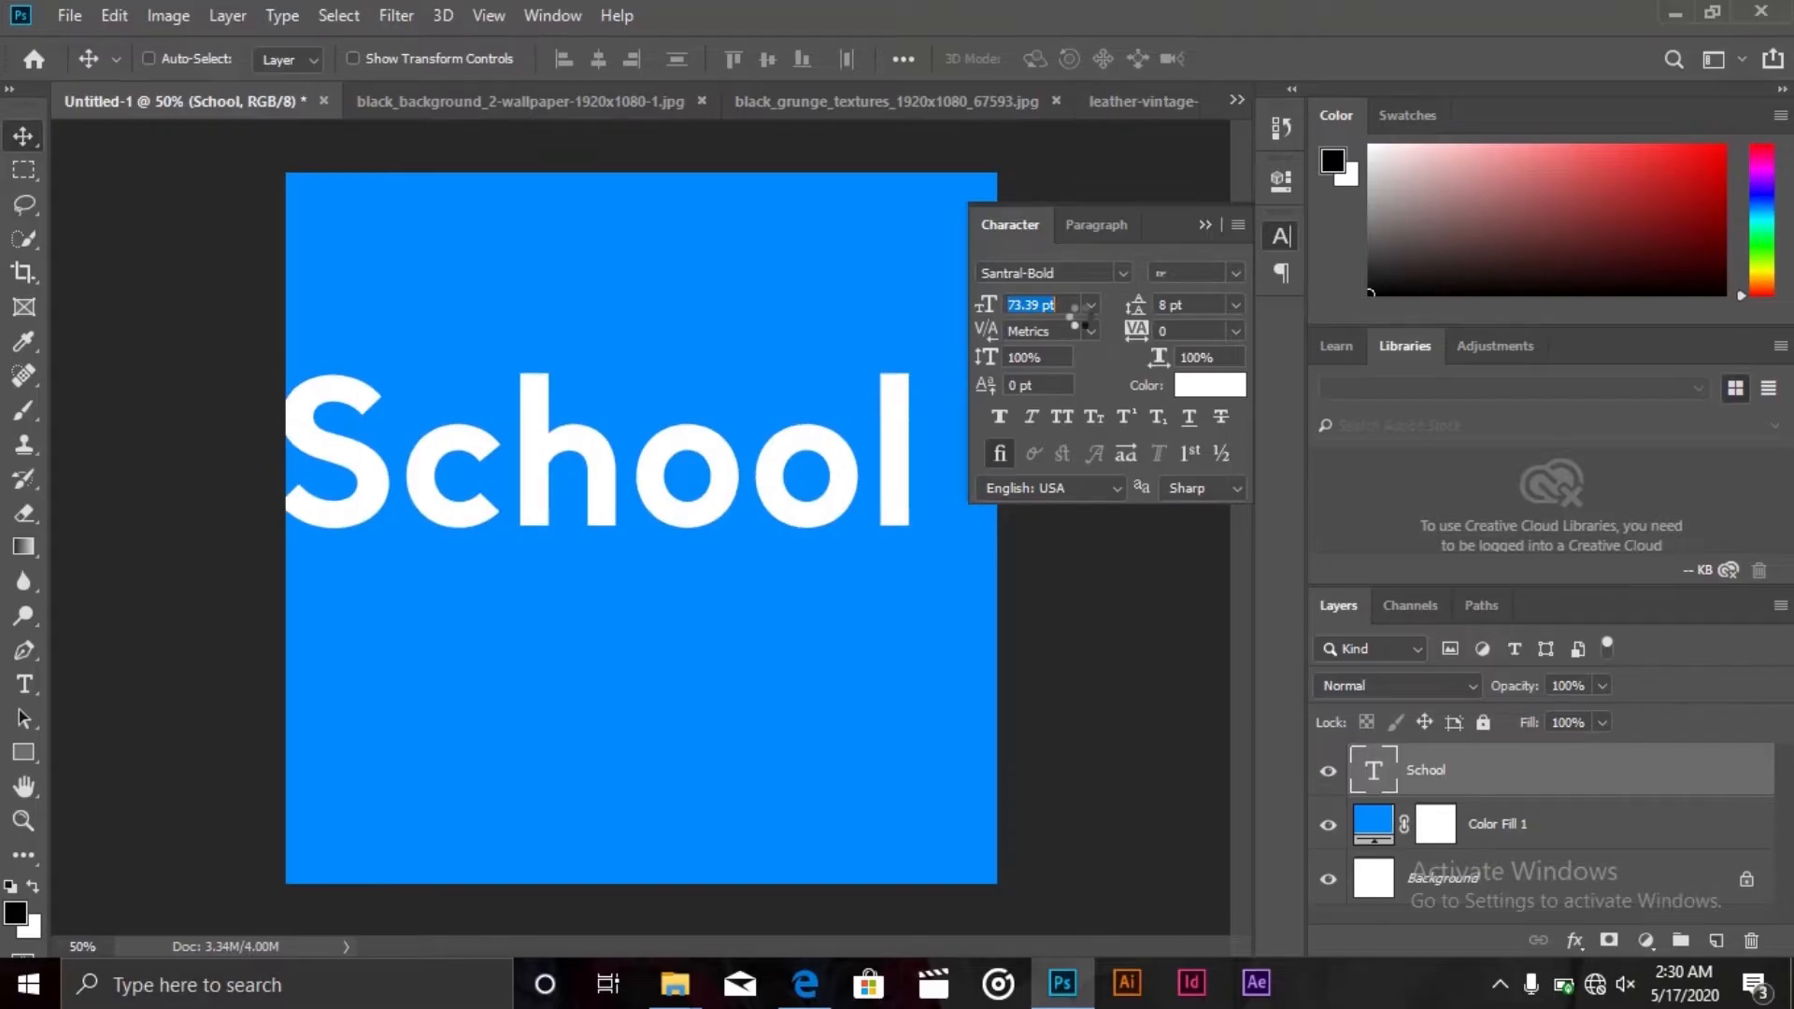
# Set the School text's tracking to -30 and reposition the word so it fits within the blue canvas
pyautogui.press('Return')
pyautogui.click(1180, 333)
pyautogui.write('-39')
pyautogui.press('BackSpace')
pyautogui.write('0')
pyautogui.press('Return')
pyautogui.moveTo(680, 363); pyautogui.dragTo(726, 372)
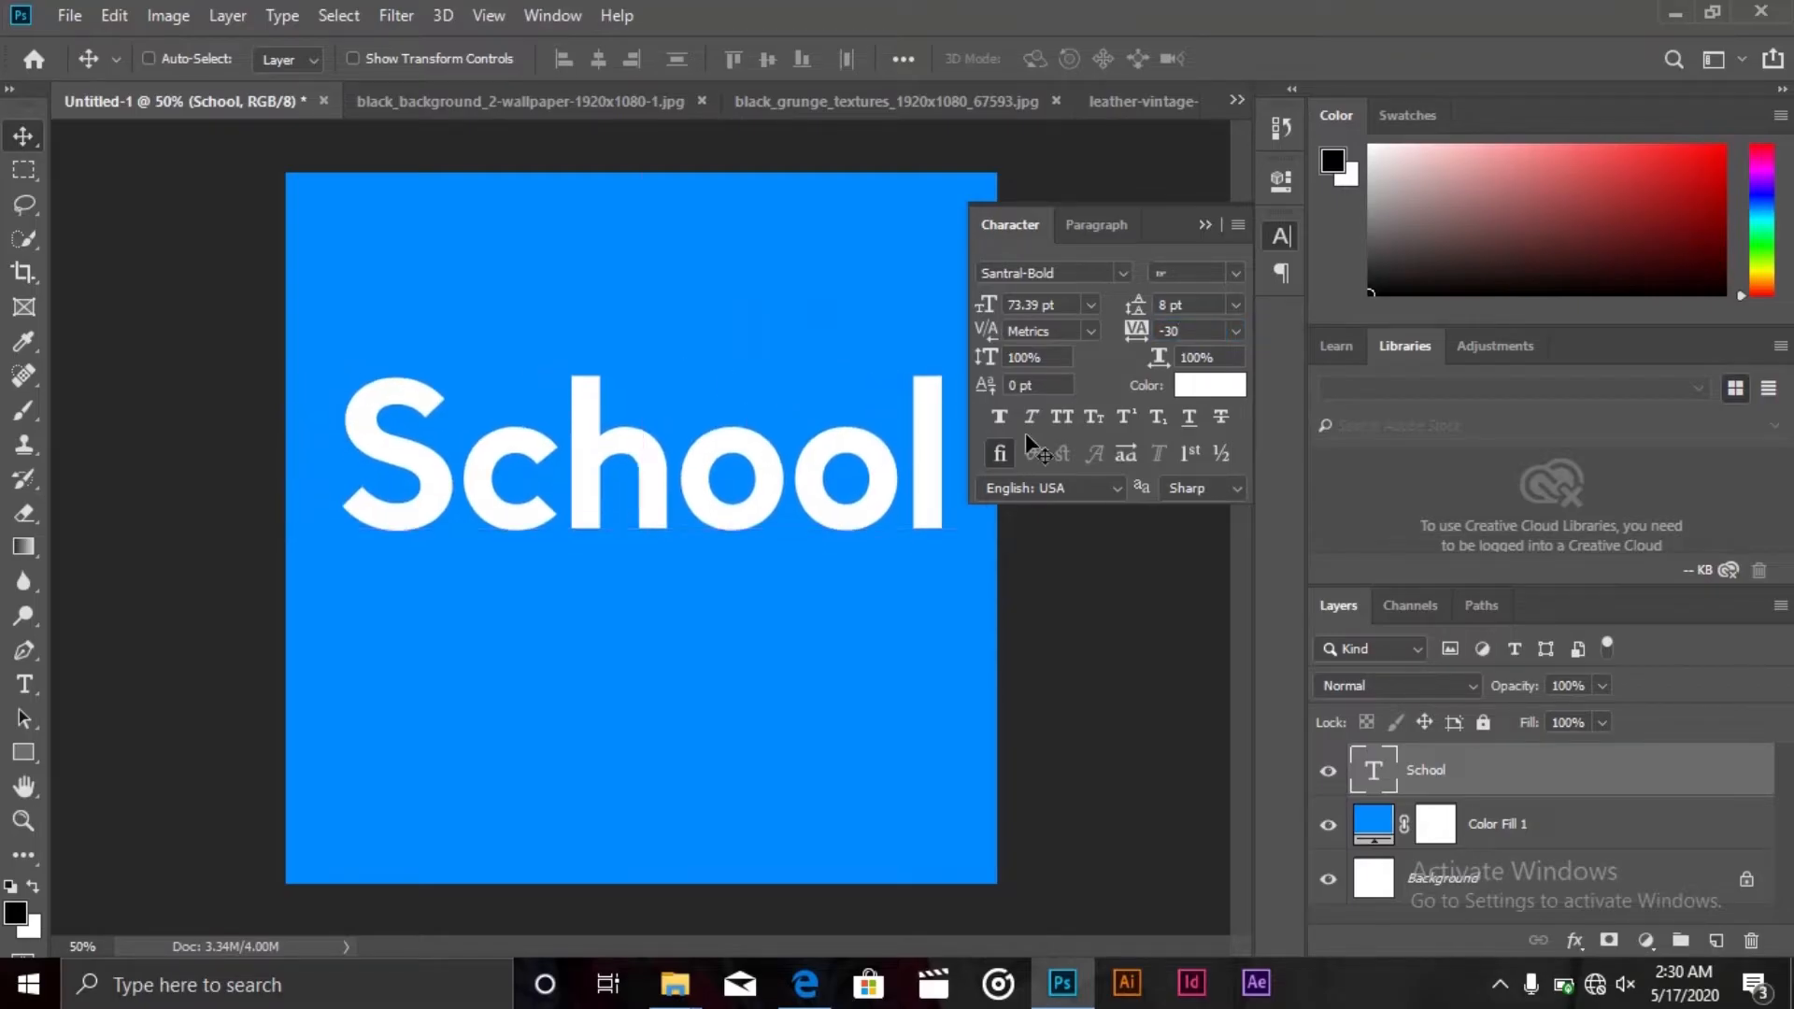
pyautogui.click(1214, 224)
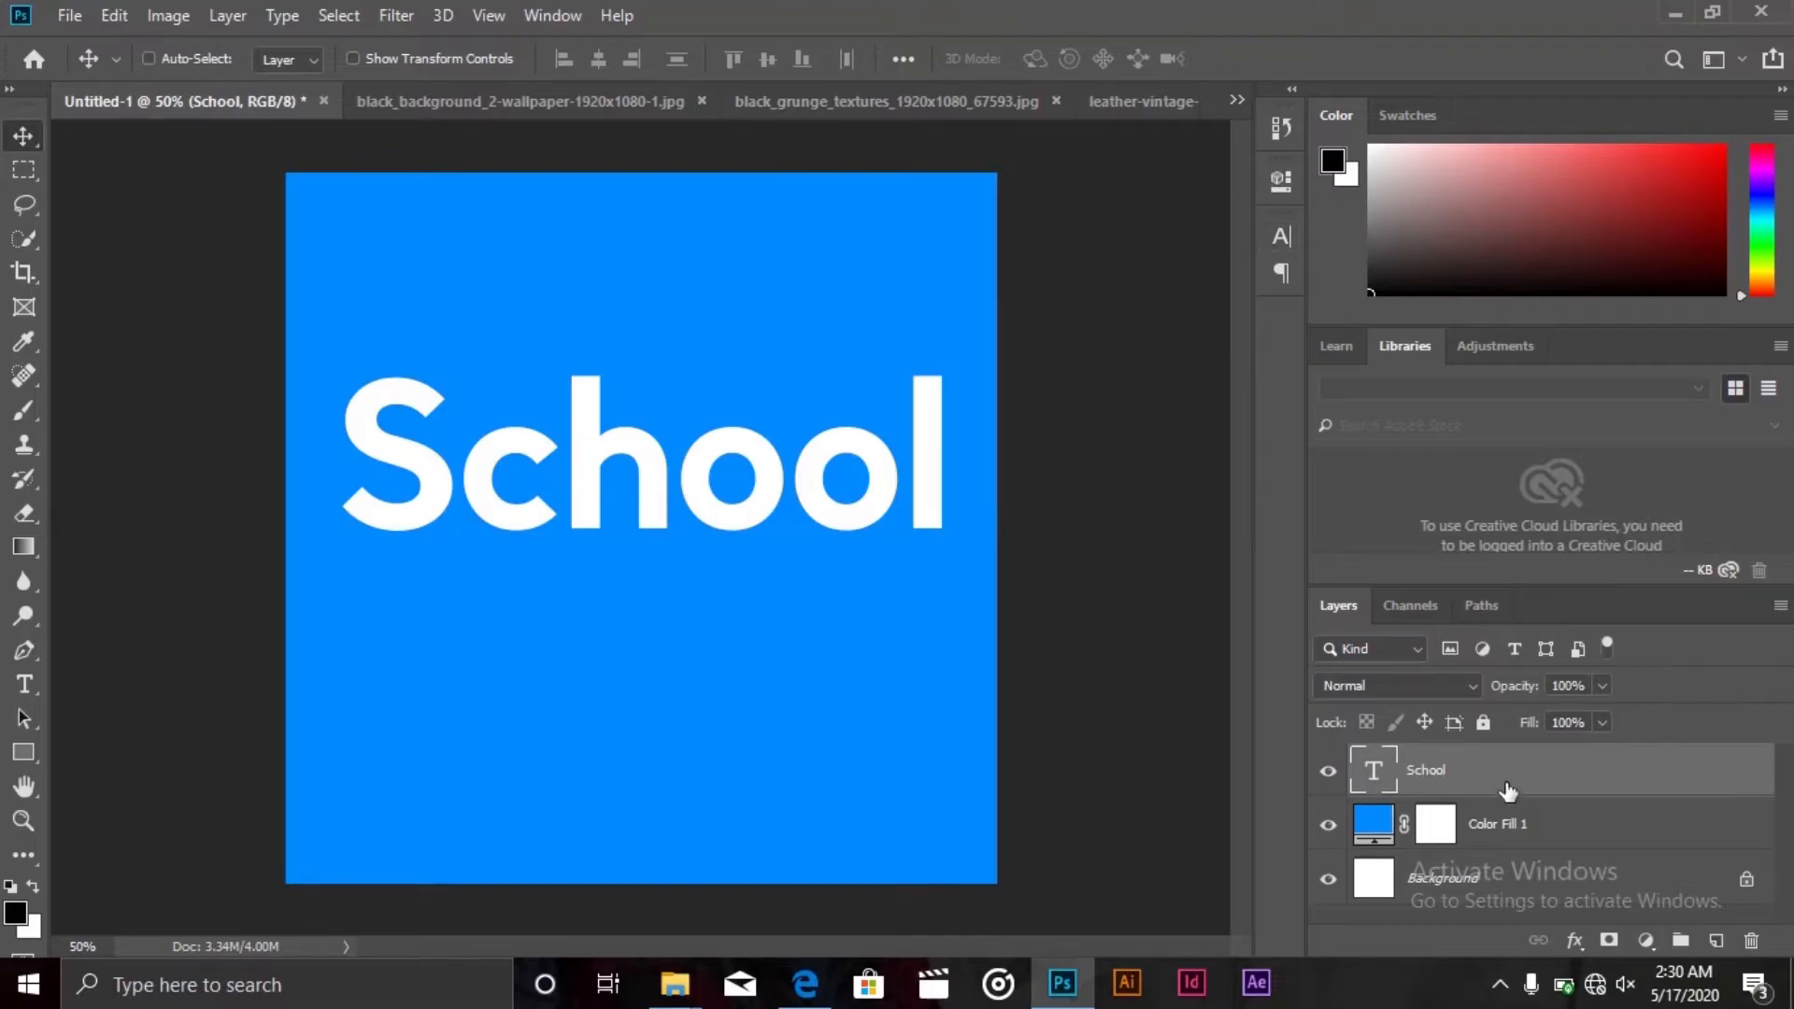
pyautogui.click(224, 17)
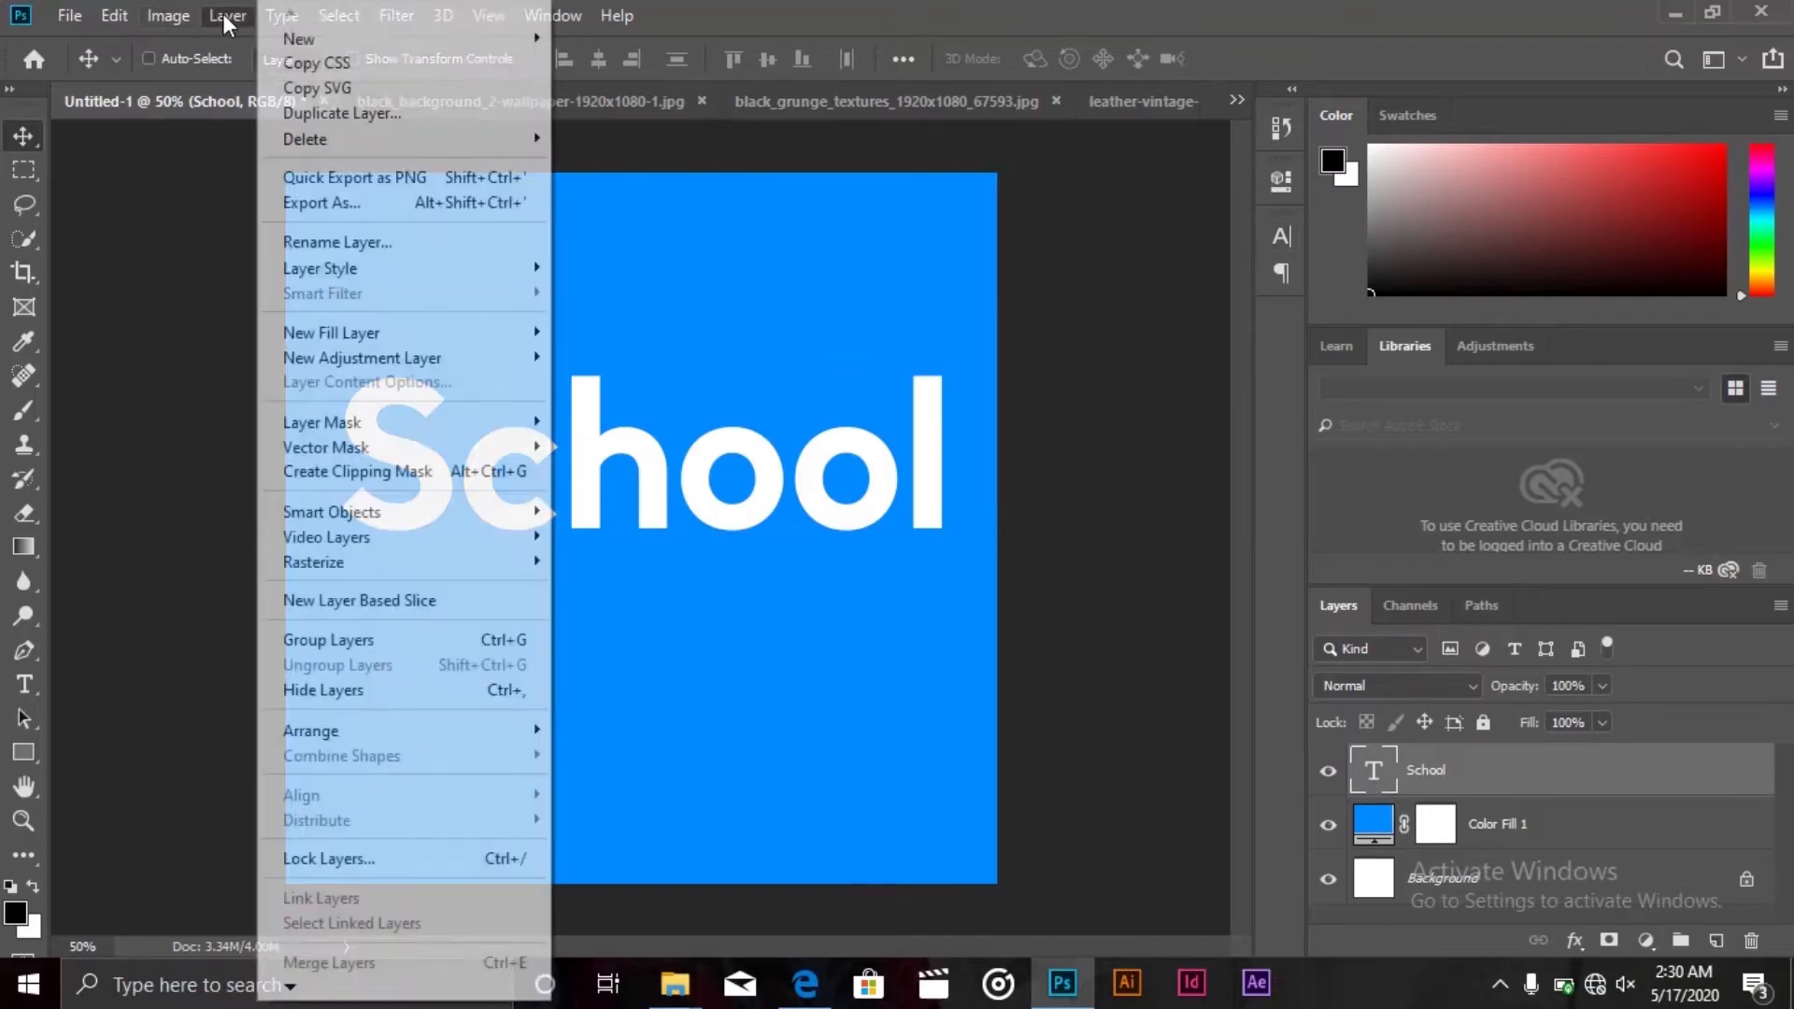
pyautogui.click(1470, 772)
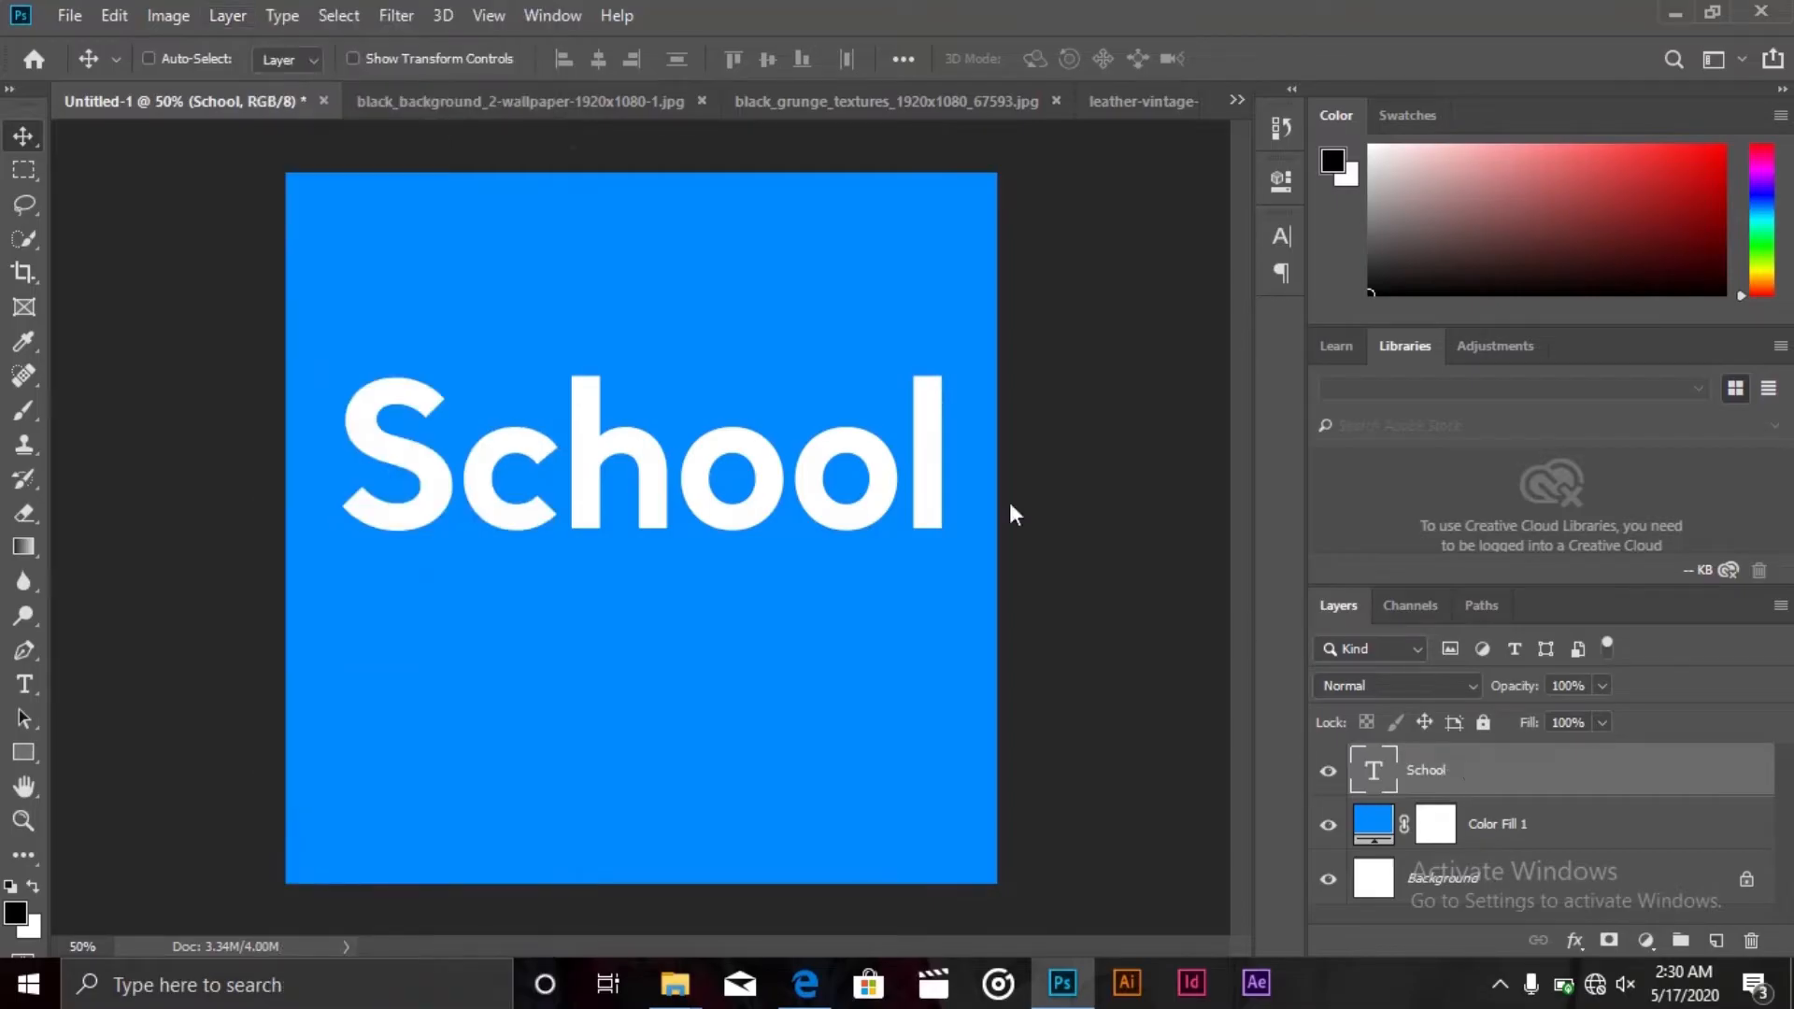
pyautogui.click(222, 16)
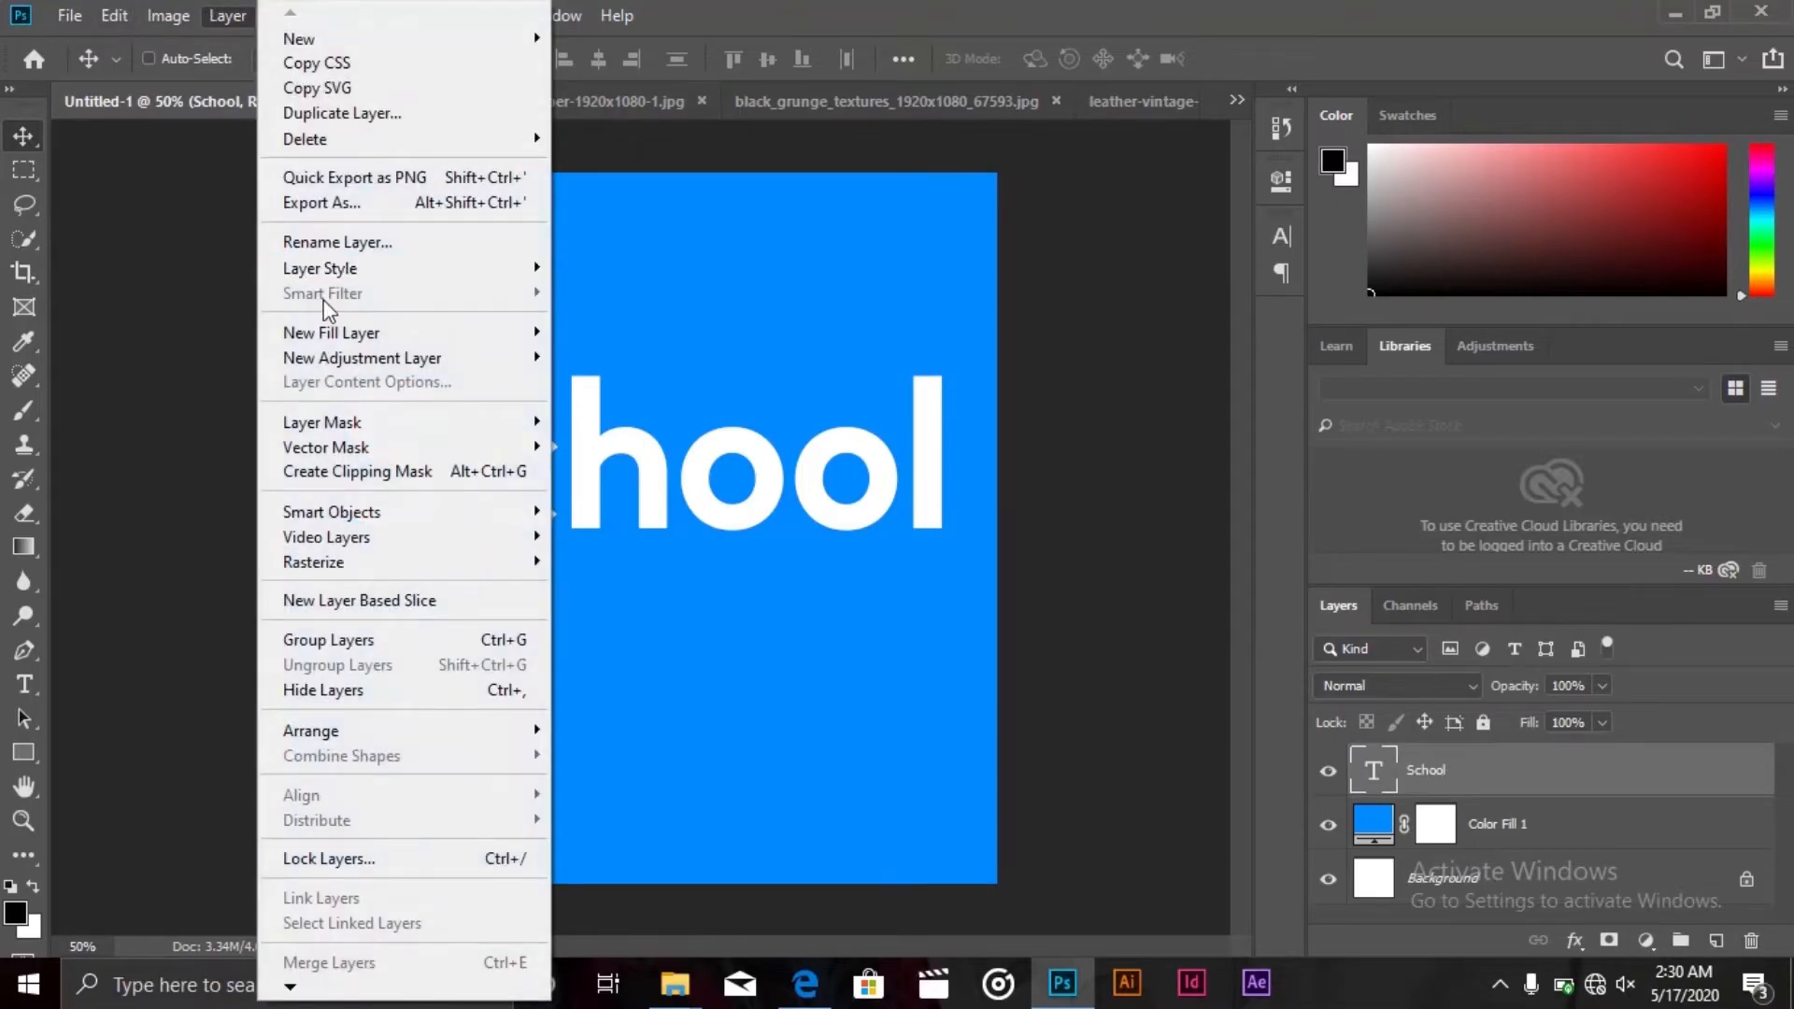
pyautogui.moveTo(498, 274)
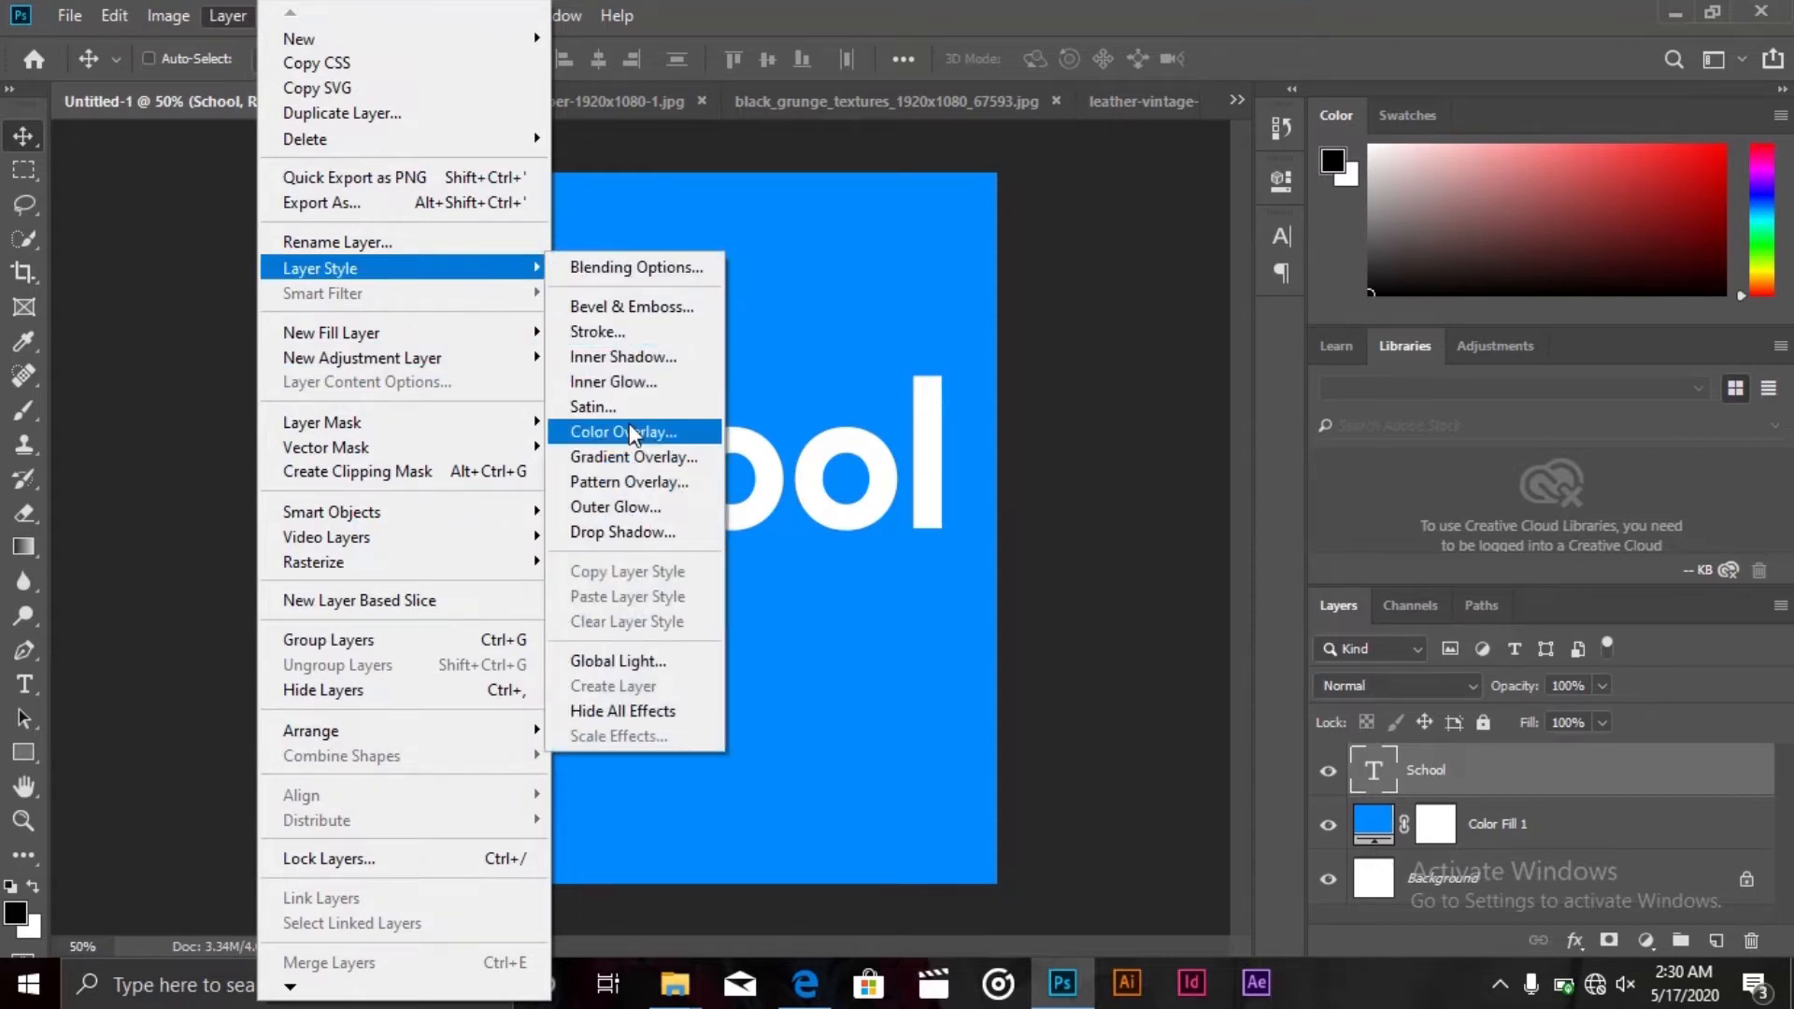
pyautogui.click(672, 277)
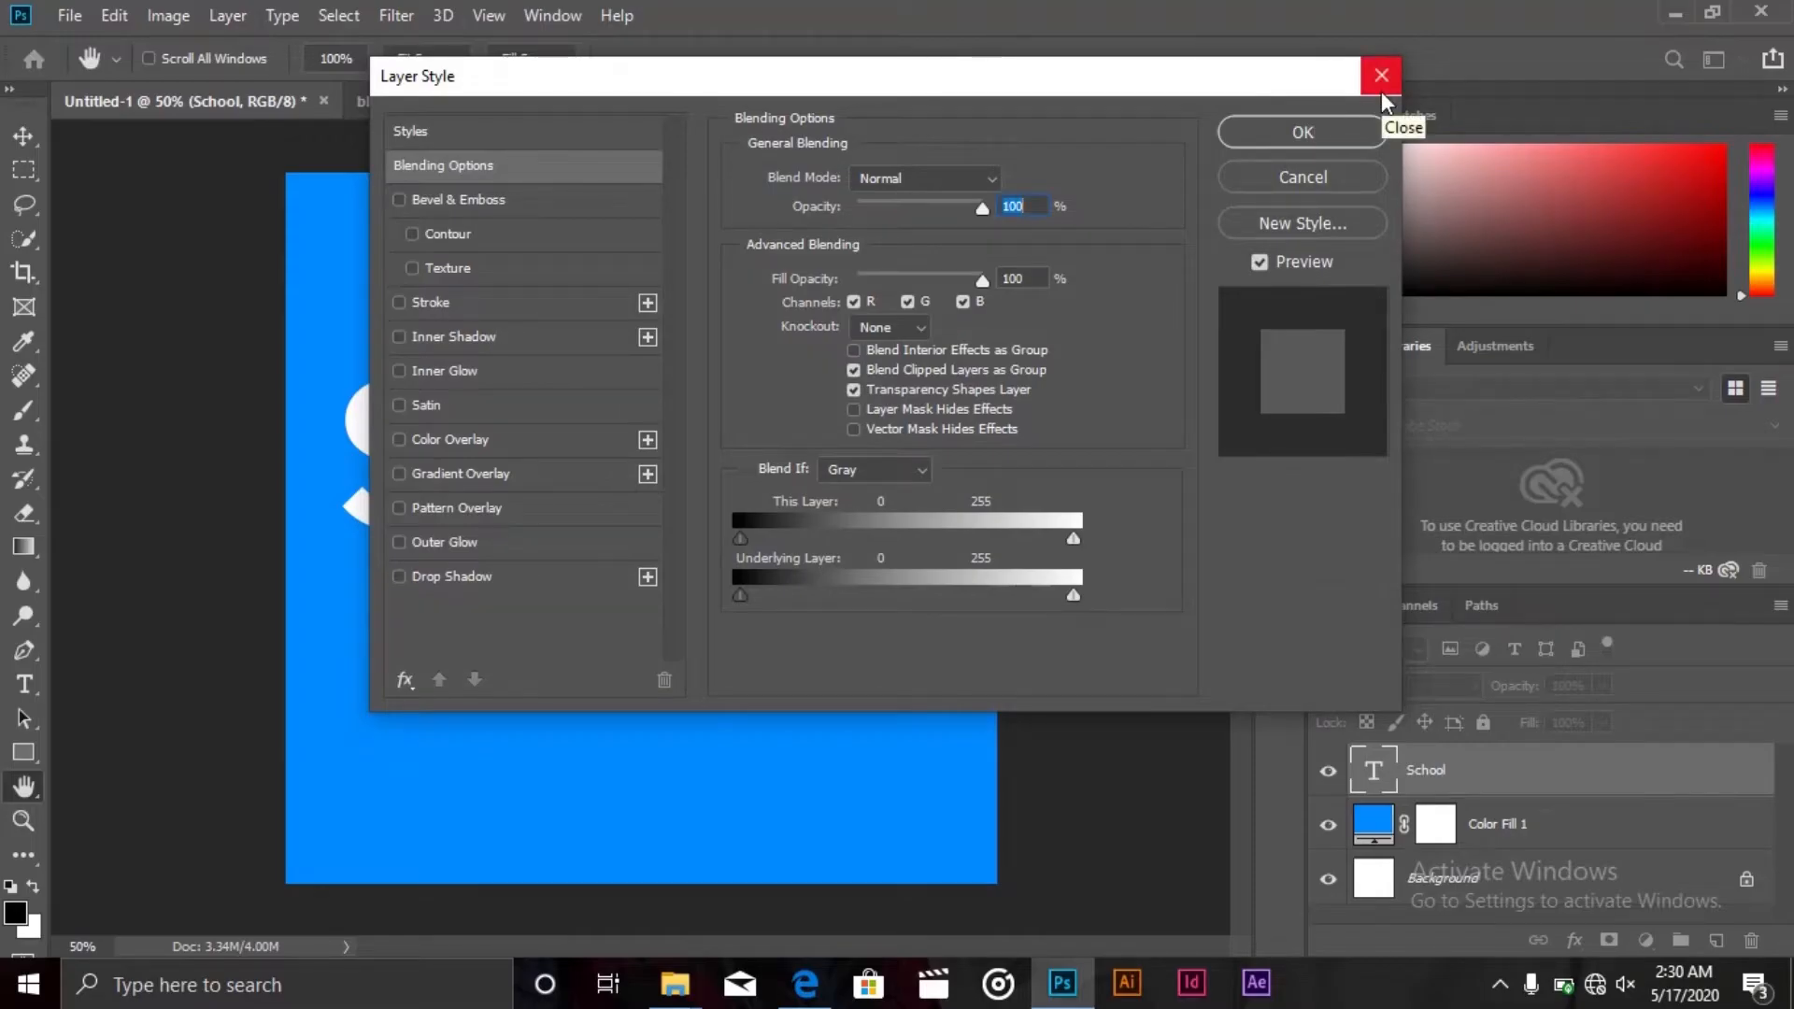
pyautogui.click(1381, 91)
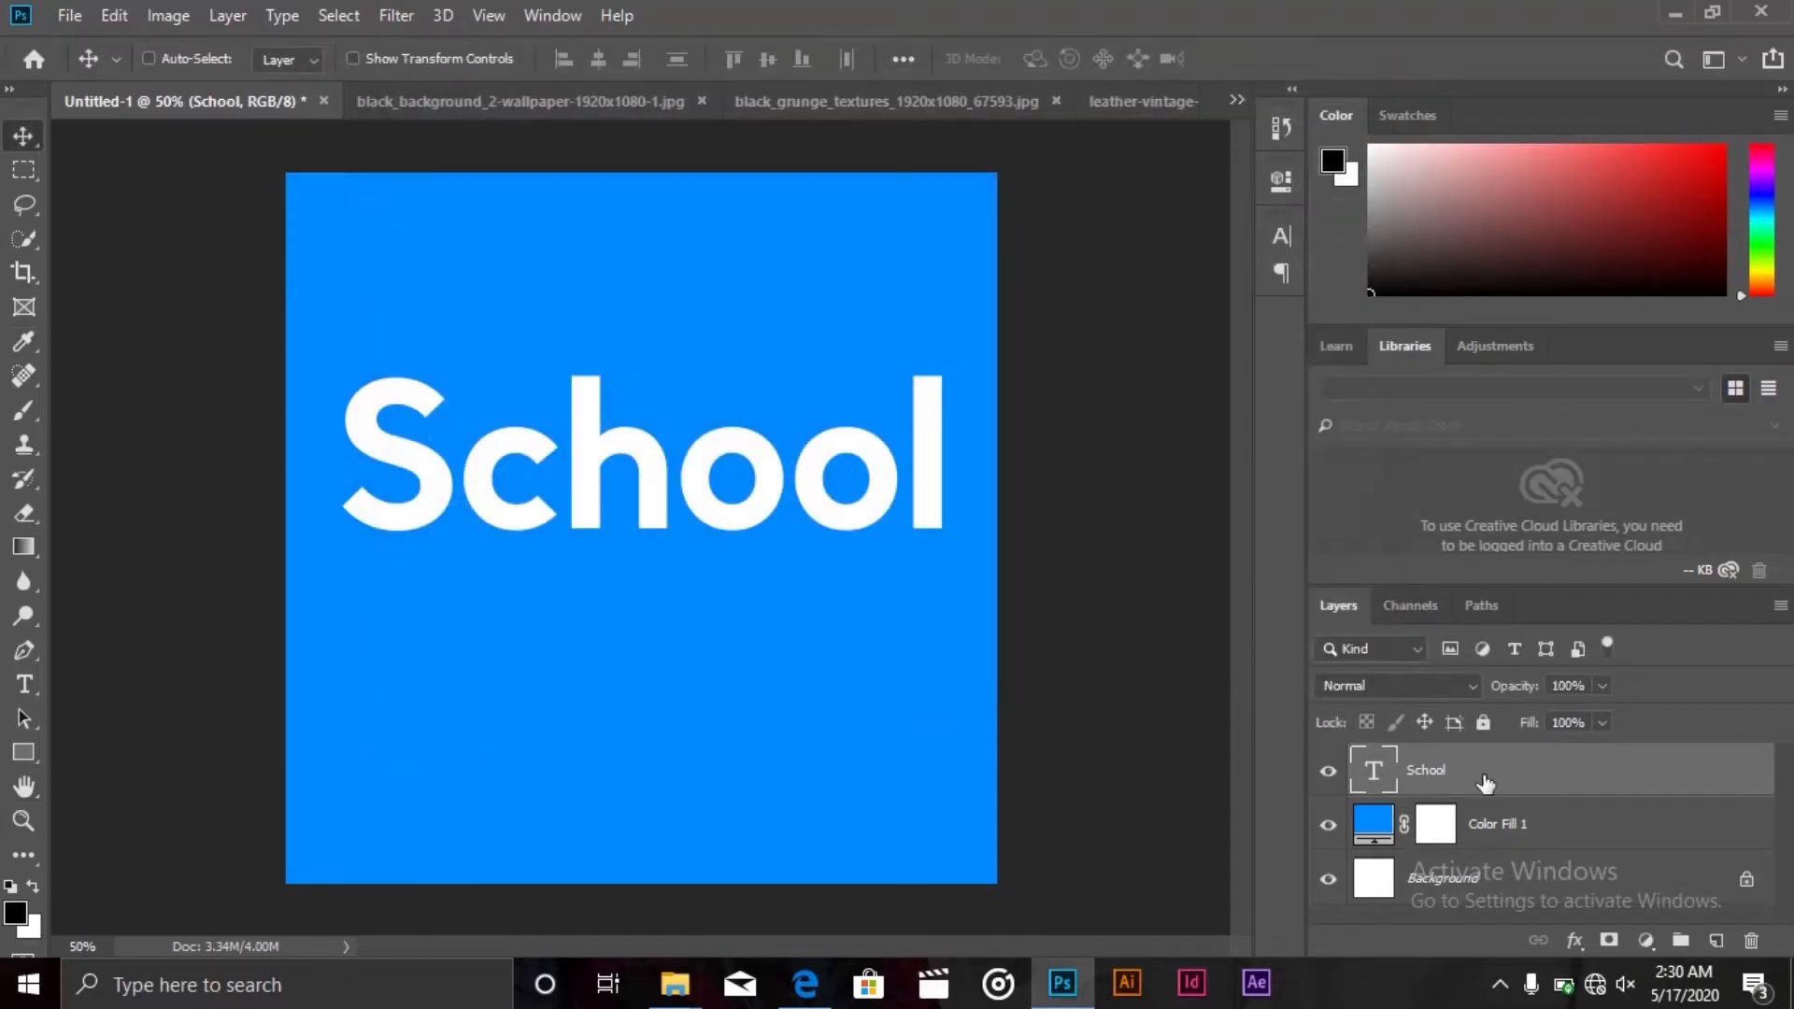
# Open the blending options of the School text layer and move the dialog clear of the text
pyautogui.rightClick(1472, 776)
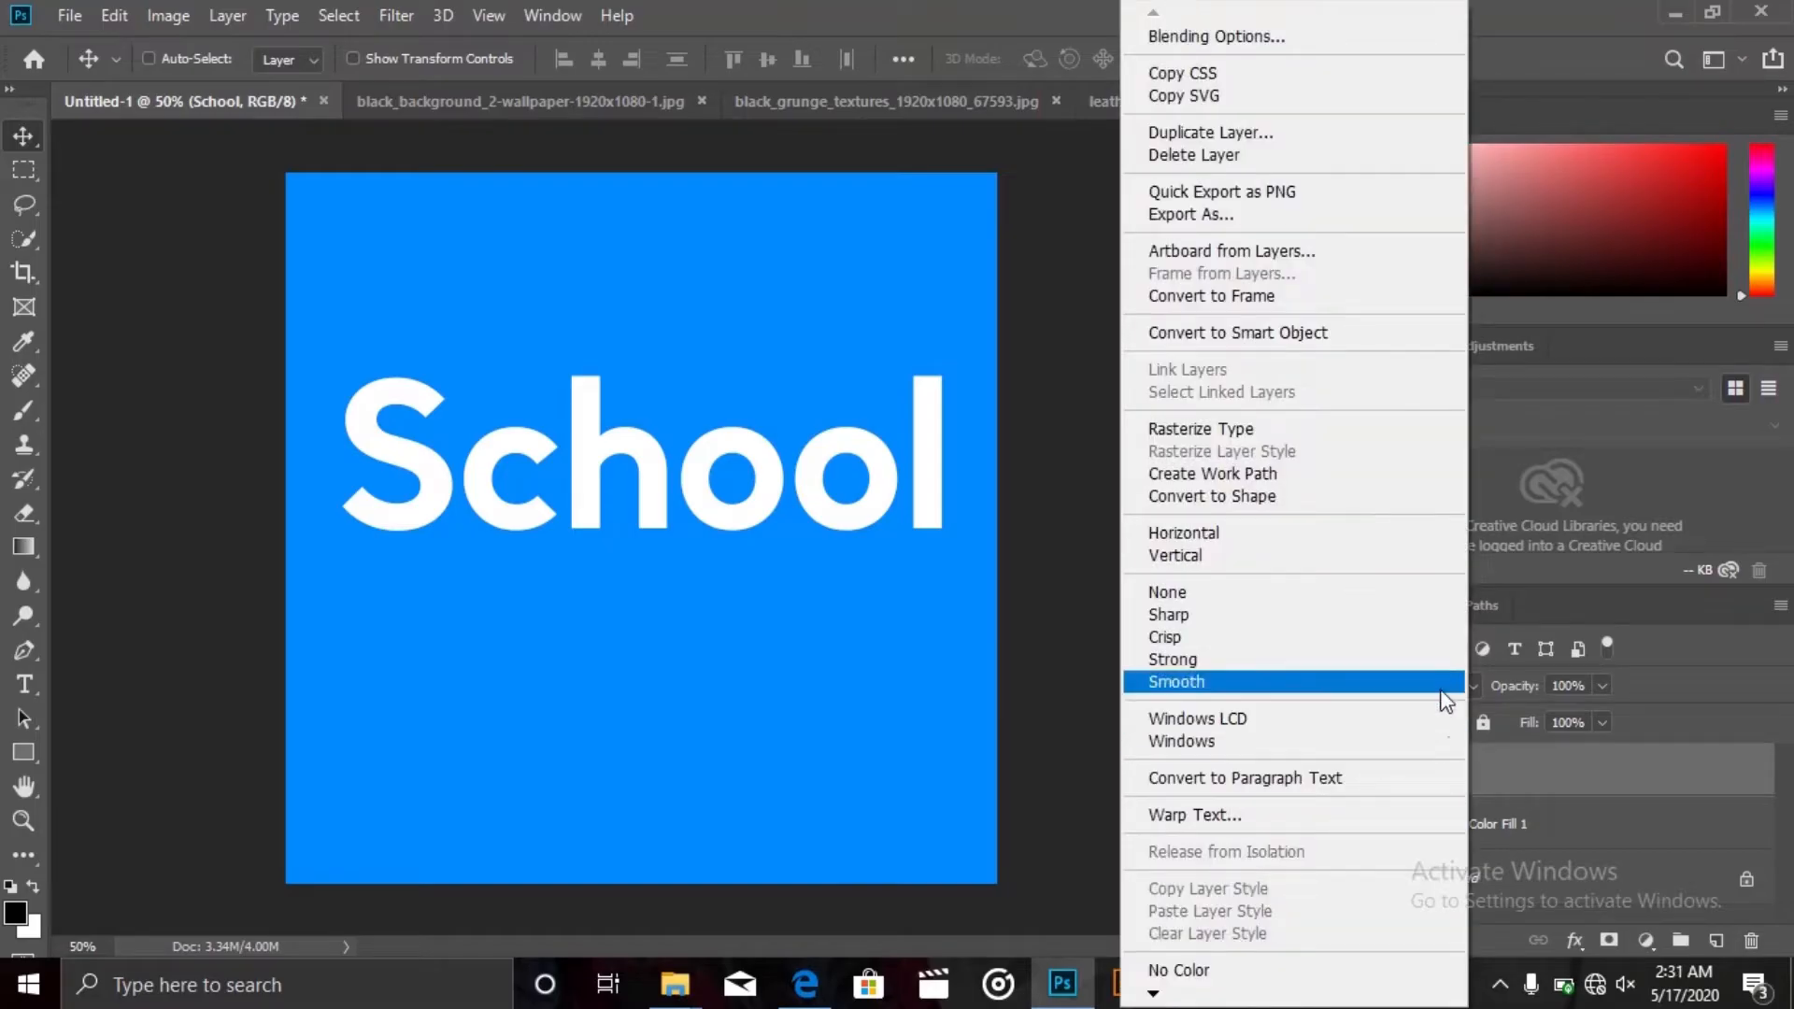
pyautogui.click(1230, 37)
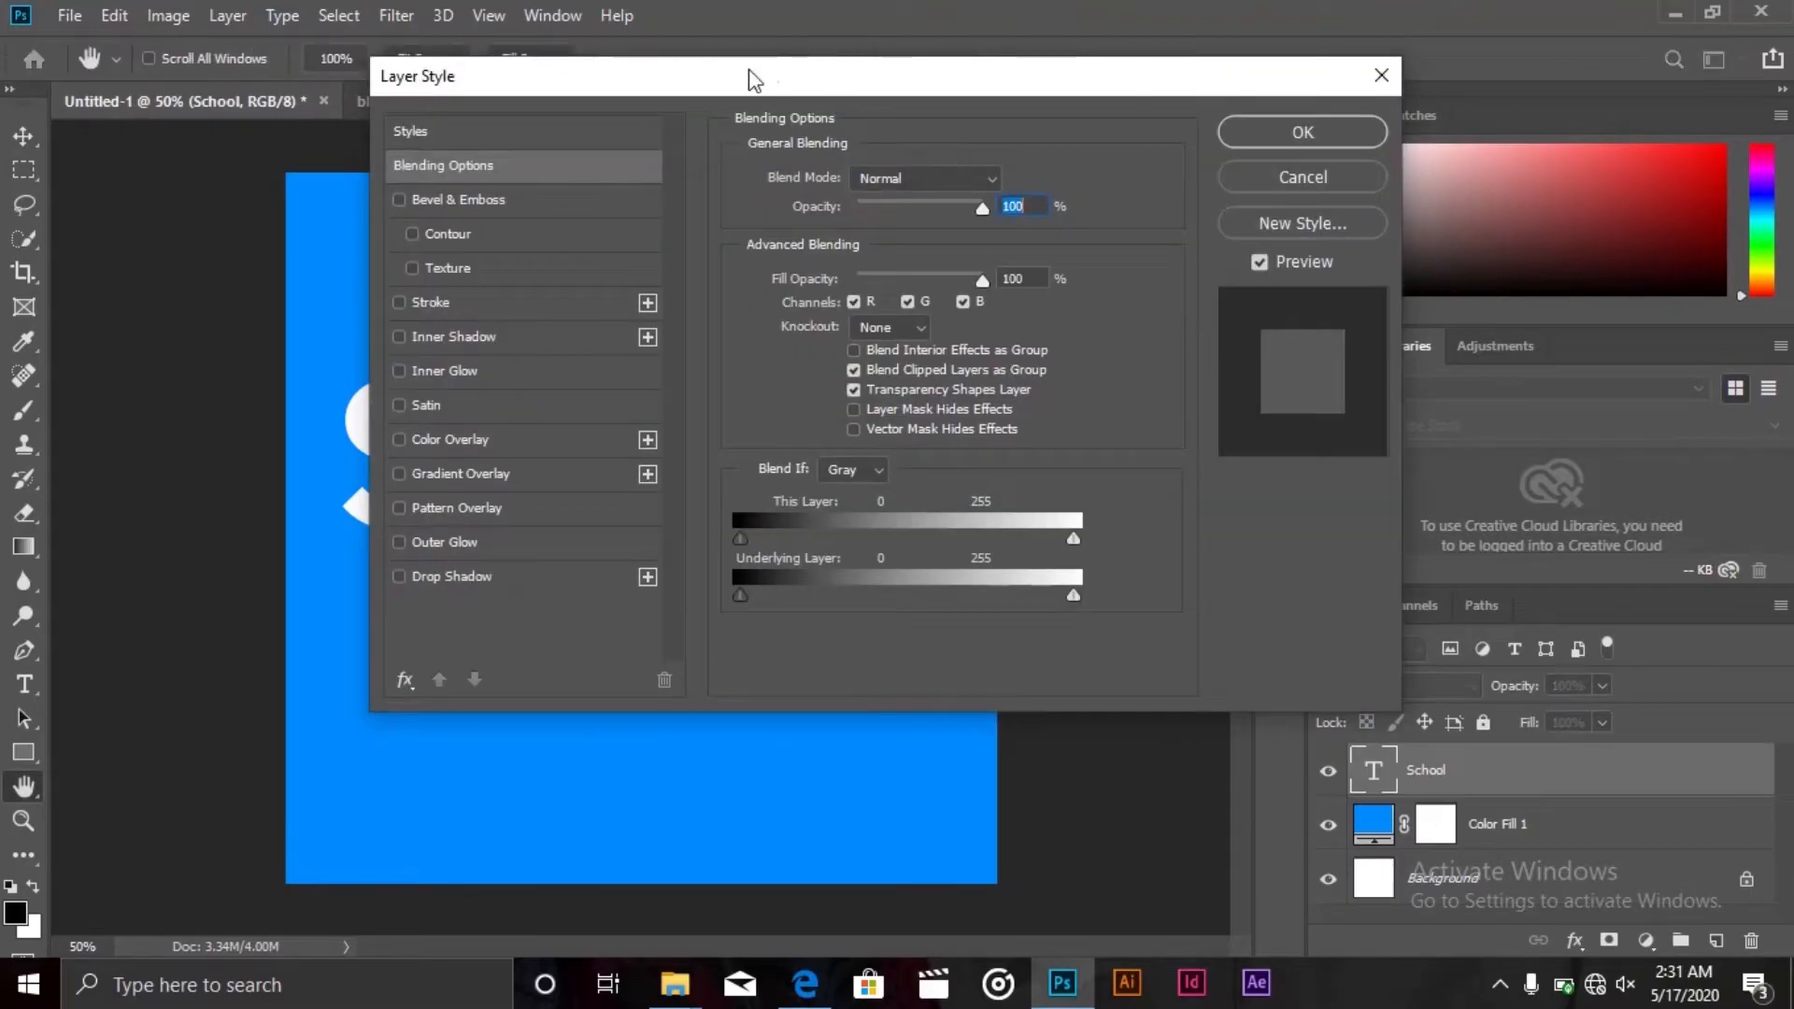
pyautogui.moveTo(755, 81); pyautogui.dragTo(1127, 88)
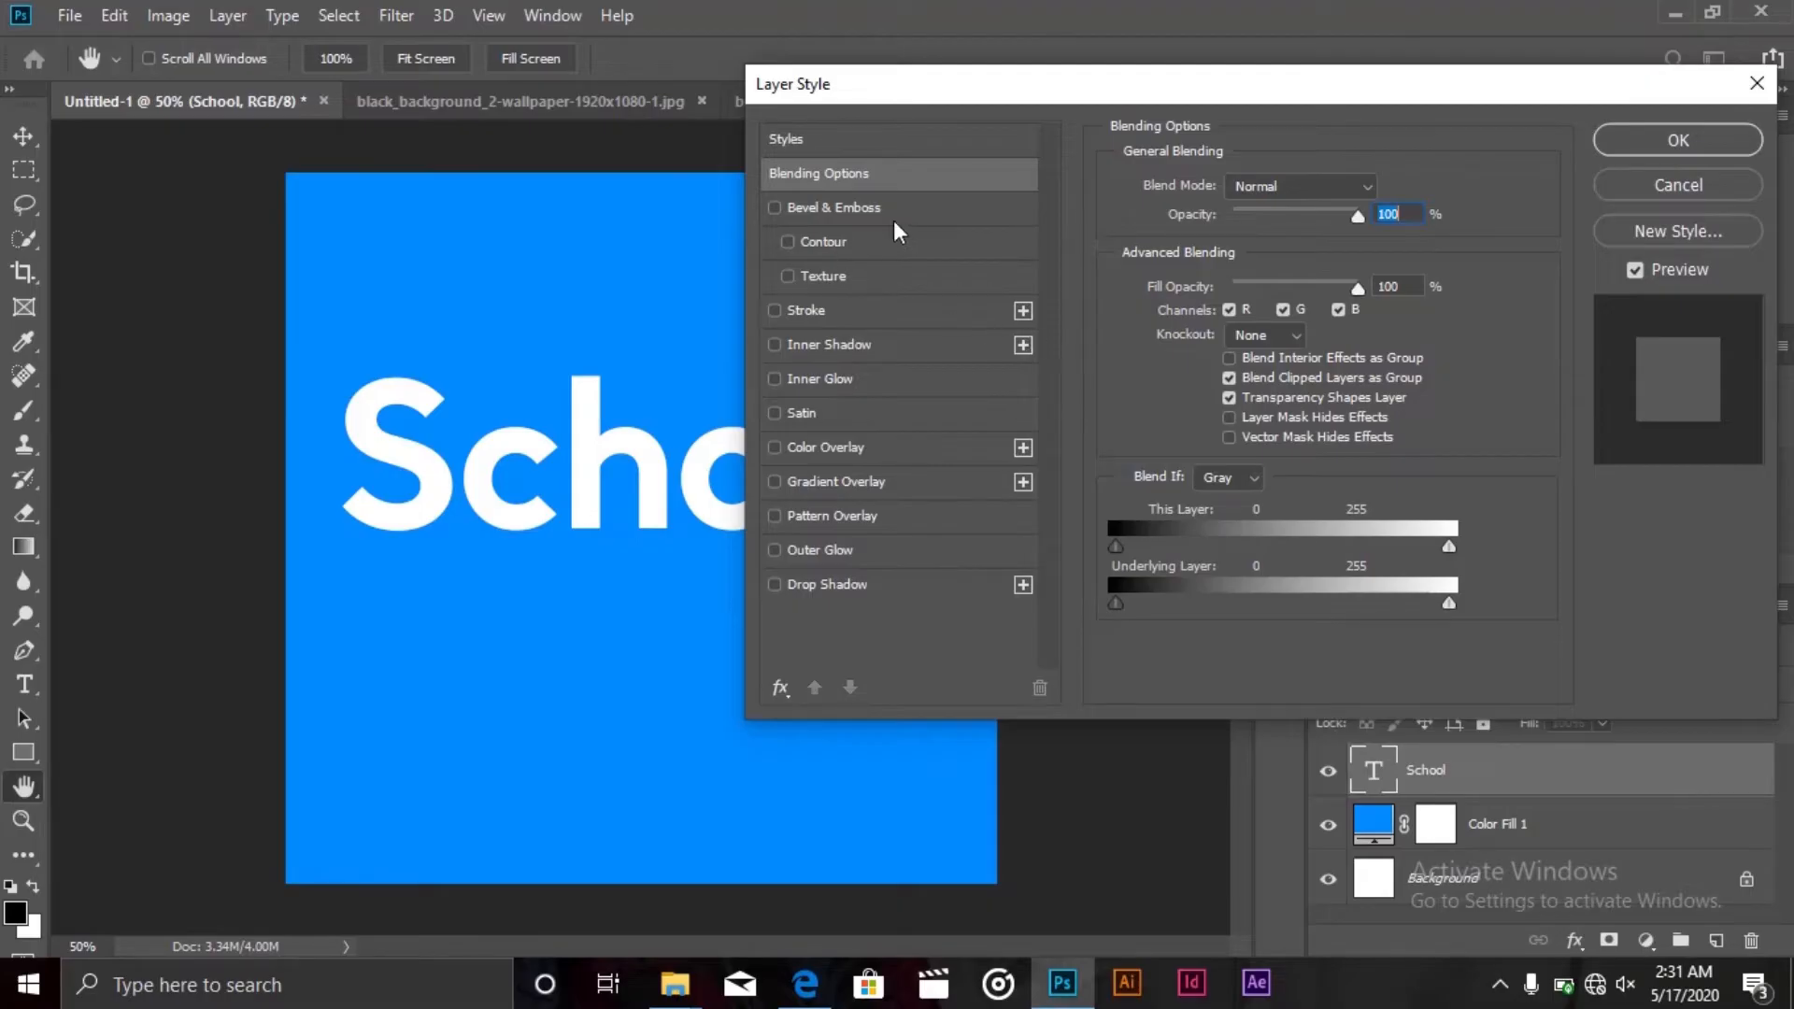
# Enable Bevel & Emboss on the School text with a depth of about 688% and a soften of 12 px
pyautogui.click(794, 213)
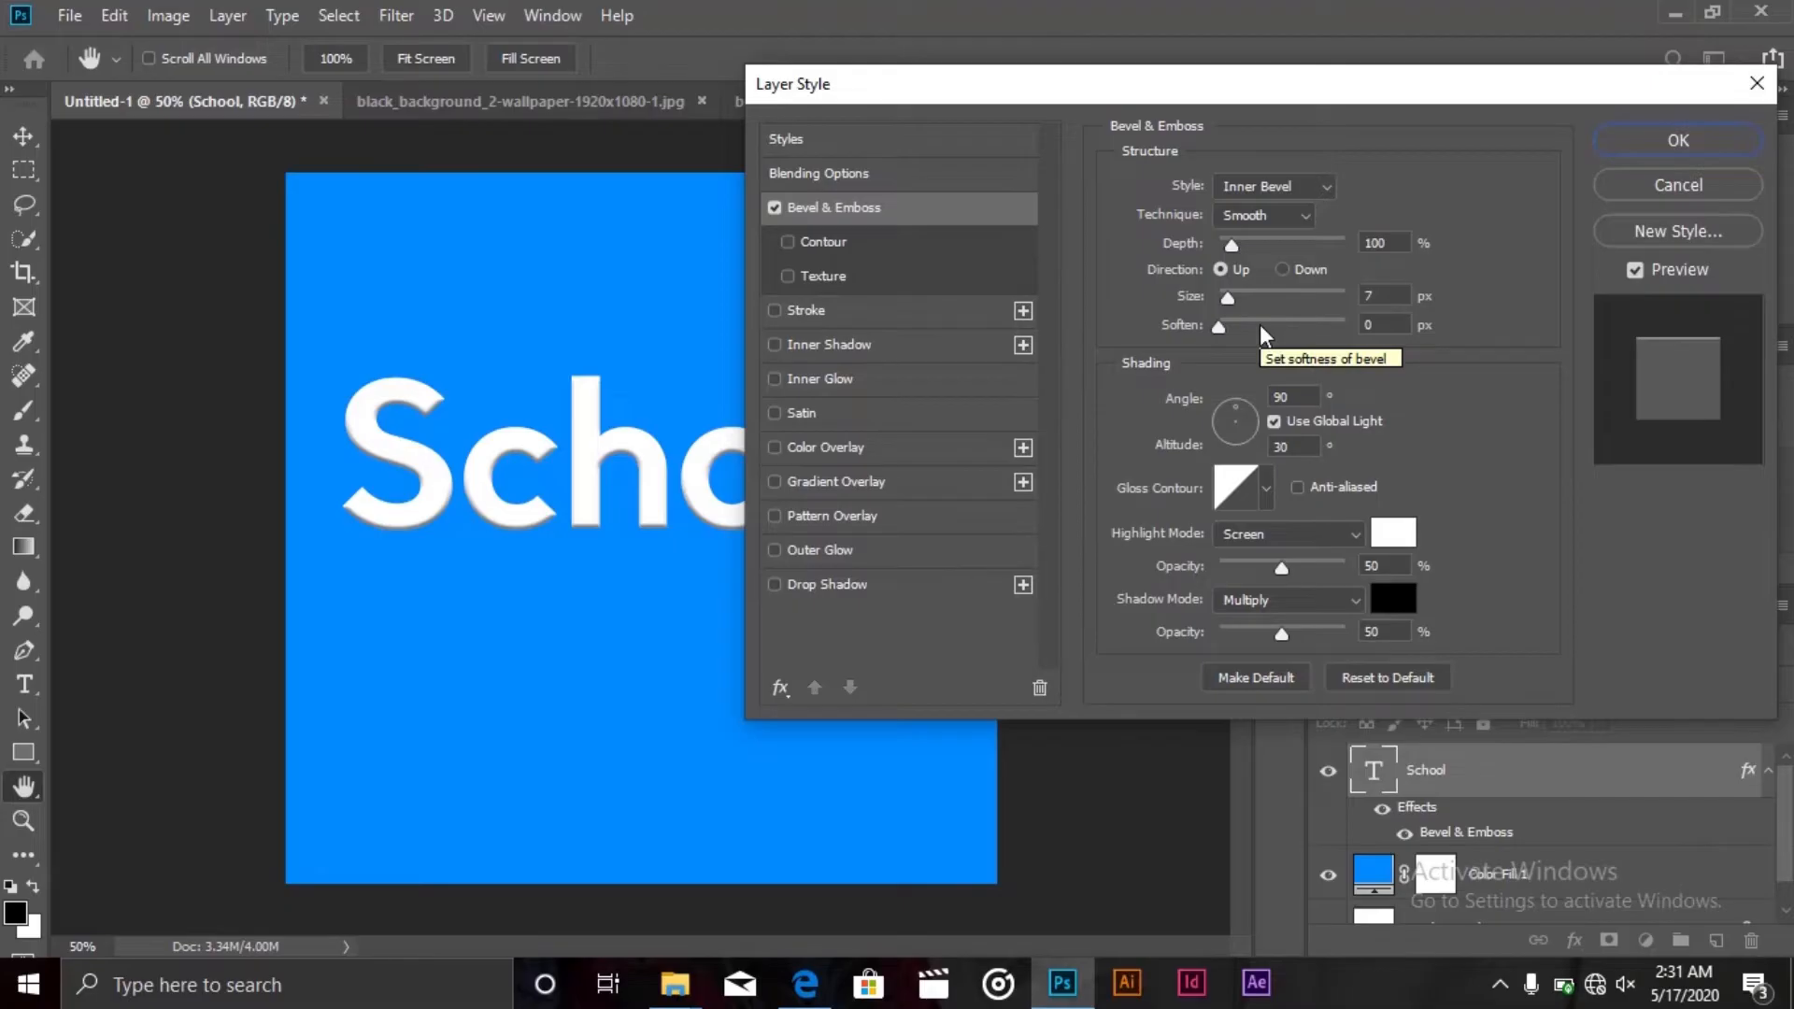
pyautogui.moveTo(1230, 90)
pyautogui.mouseDown()
pyautogui.moveTo(1263, 89)
pyautogui.moveTo(1211, 78)
pyautogui.mouseUp()
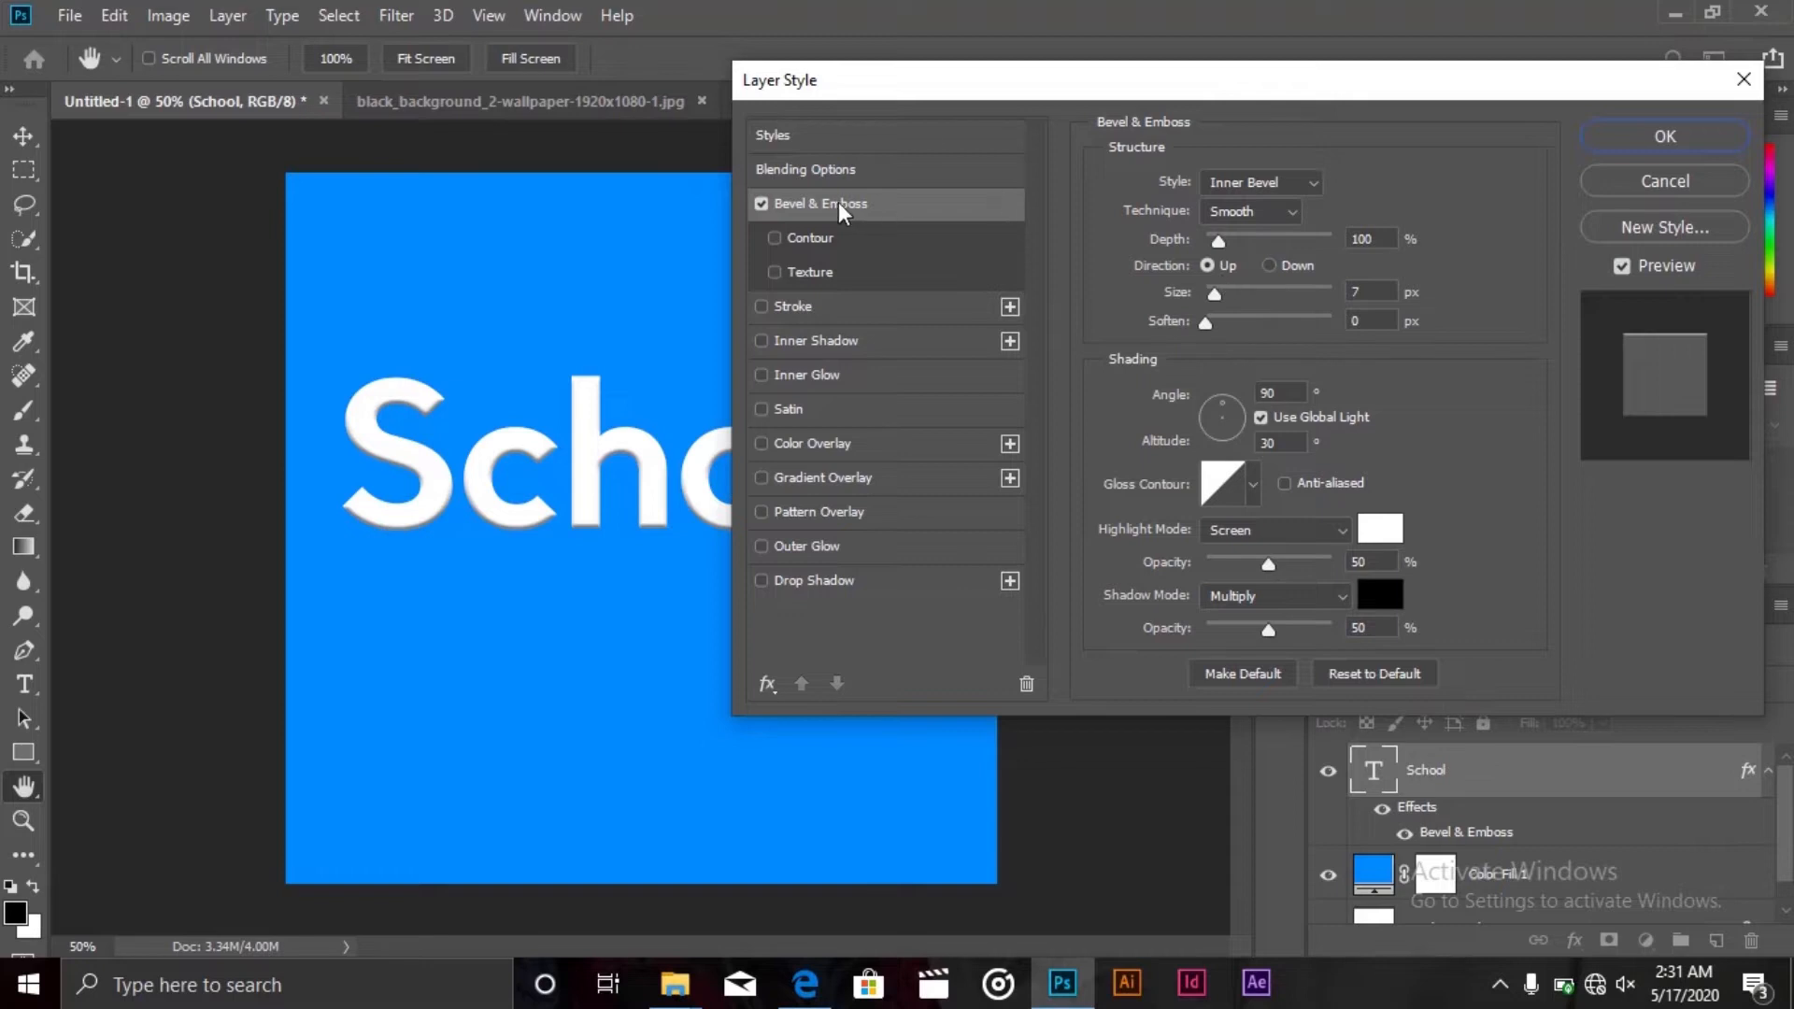
pyautogui.moveTo(957, 88)
pyautogui.mouseDown()
pyautogui.moveTo(1039, 79)
pyautogui.moveTo(992, 87)
pyautogui.mouseUp()
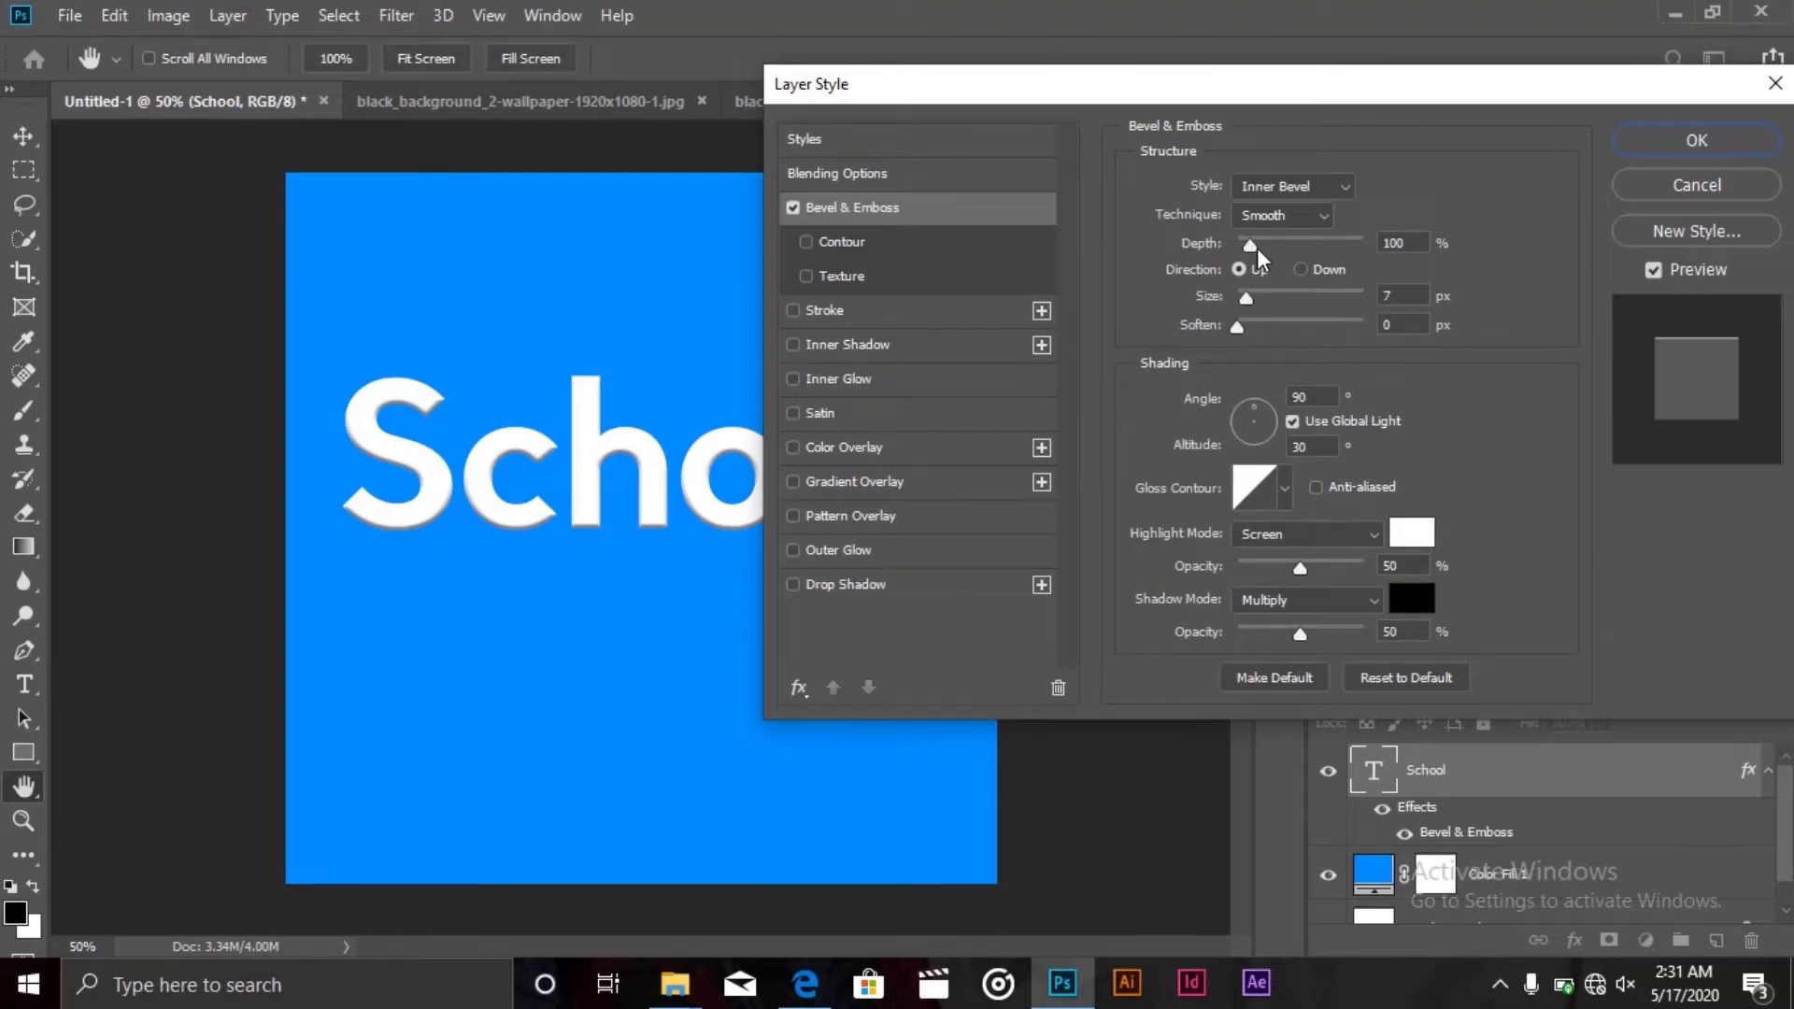
pyautogui.moveTo(1258, 248); pyautogui.dragTo(1297, 323)
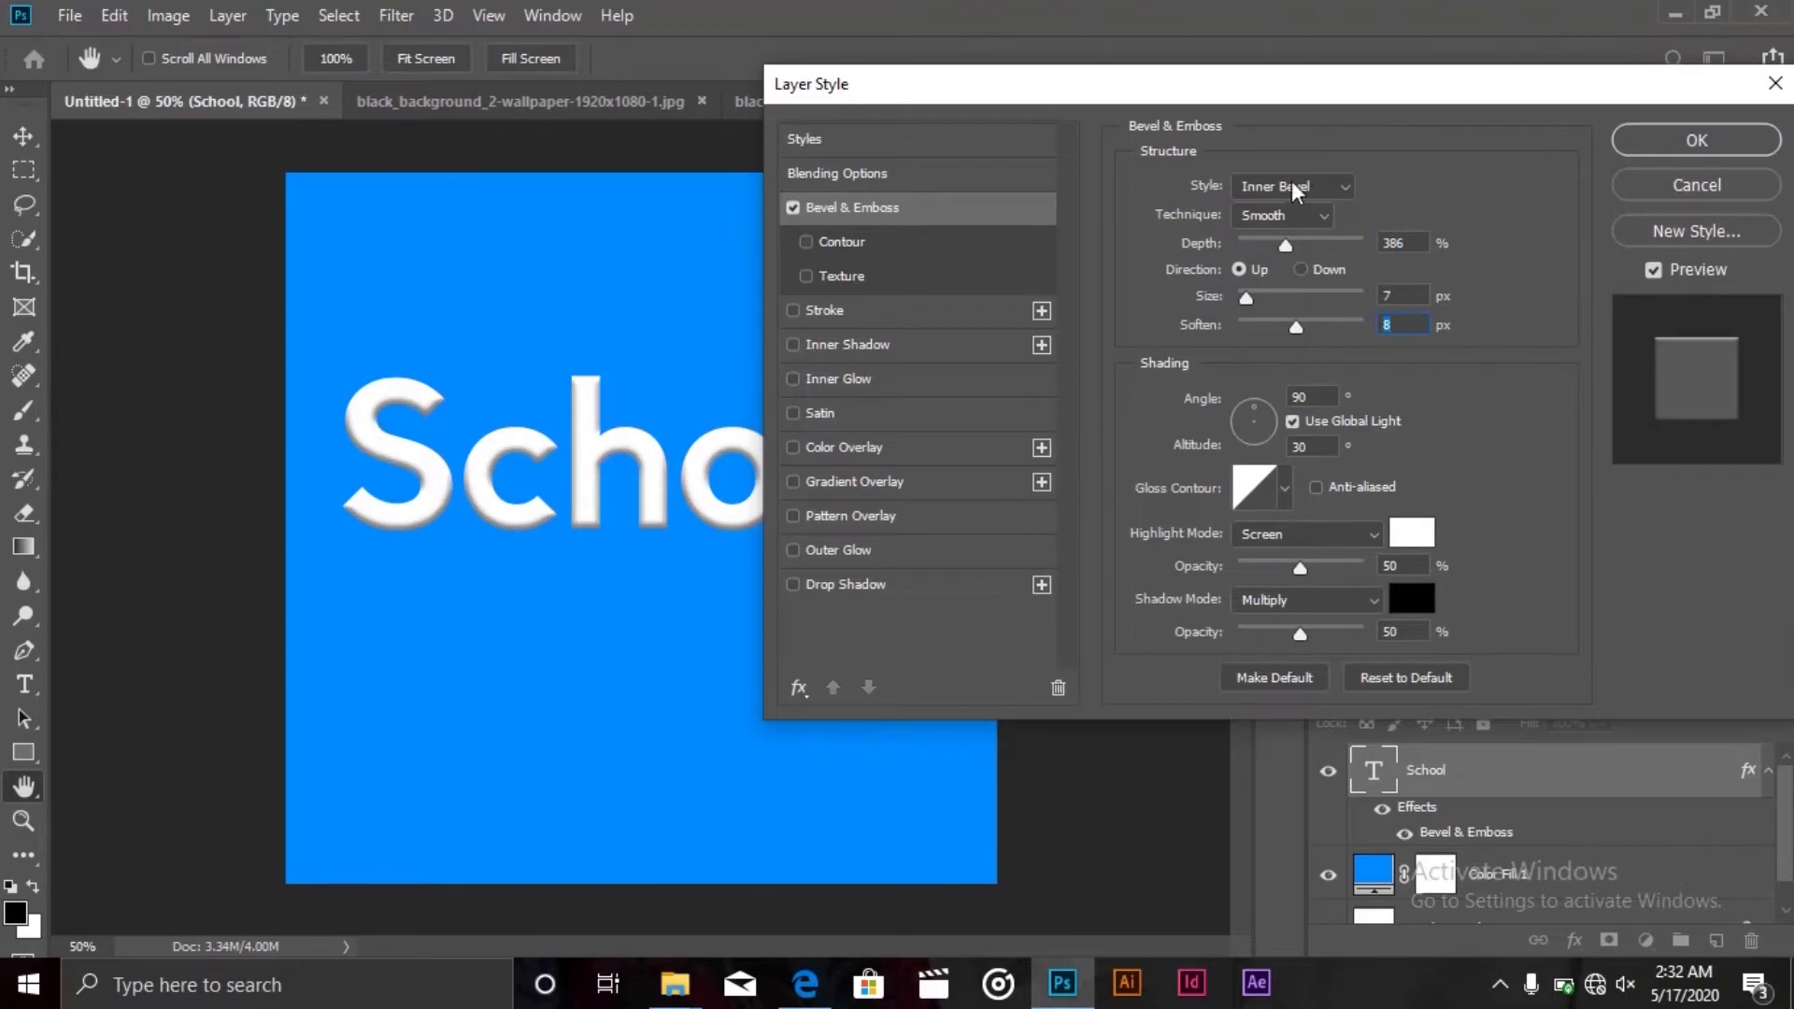
pyautogui.moveTo(1296, 325); pyautogui.dragTo(1341, 326)
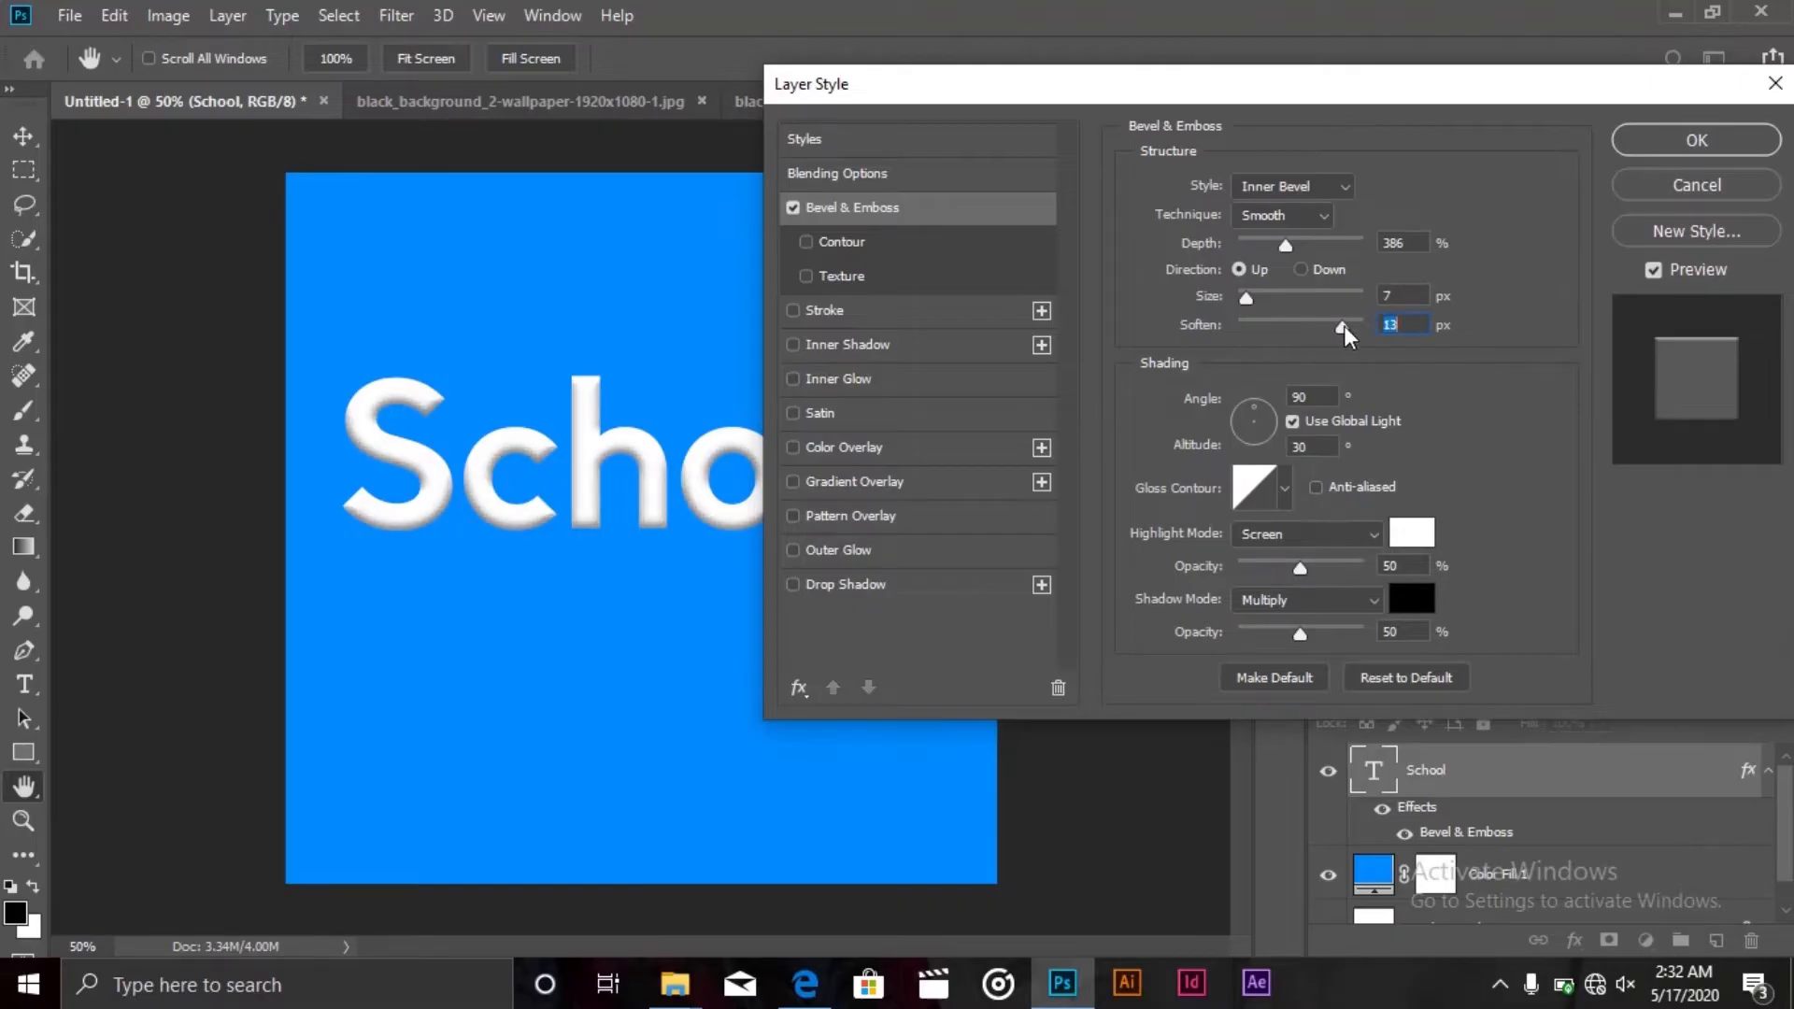
pyautogui.moveTo(1295, 243); pyautogui.dragTo(1337, 250)
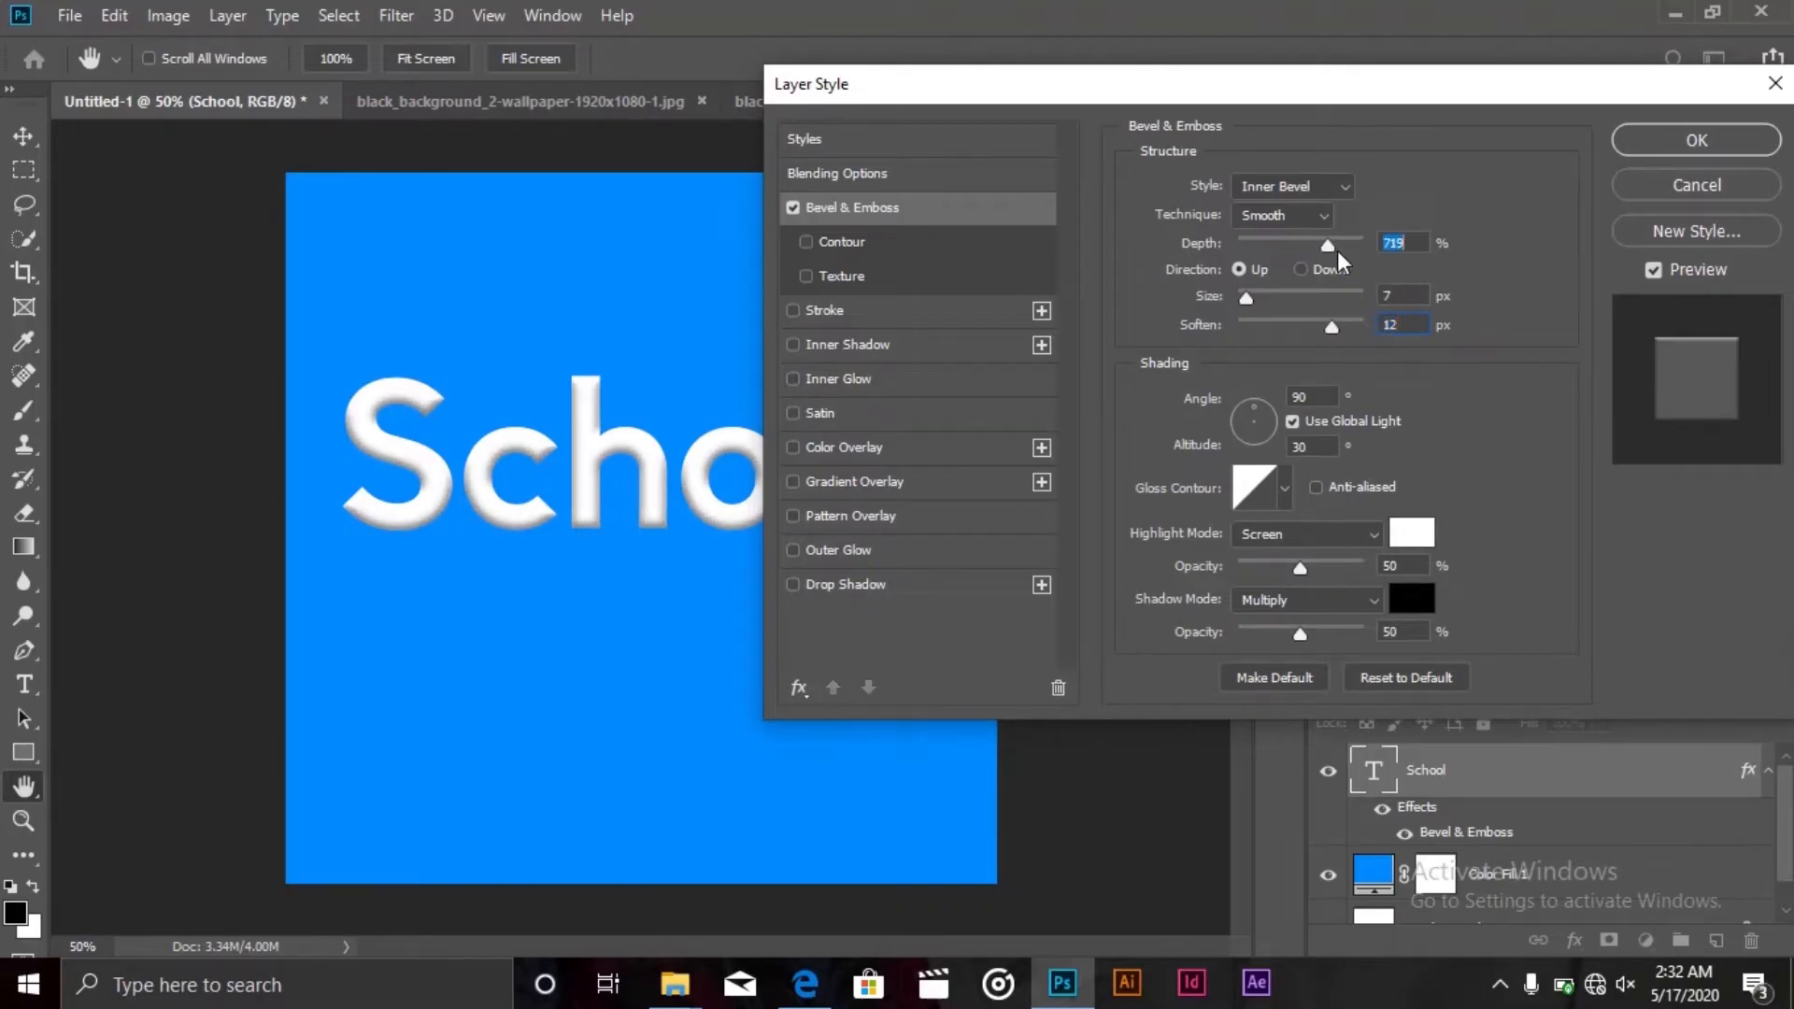
pyautogui.moveTo(1392, 271); pyautogui.dragTo(1325, 273)
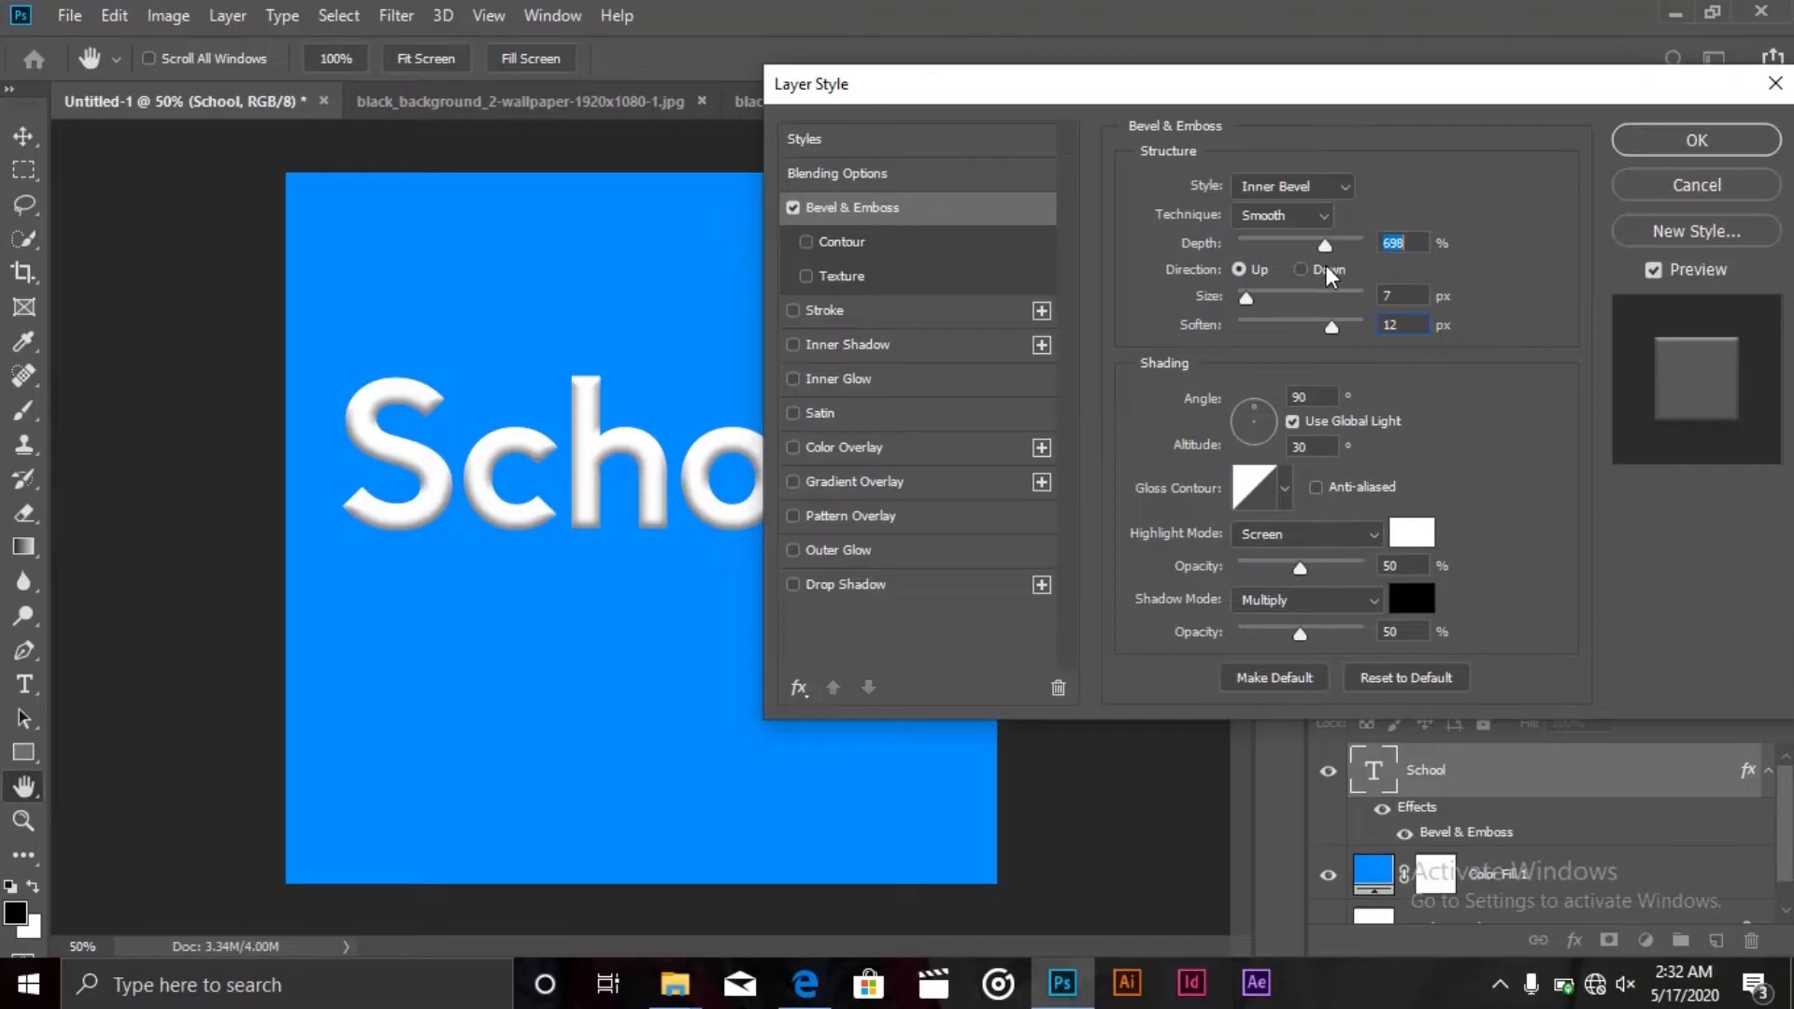
# Try the Outer Bevel and Emboss styles on the School text with the Smooth technique
pyautogui.click(1318, 190)
pyautogui.click(1295, 205)
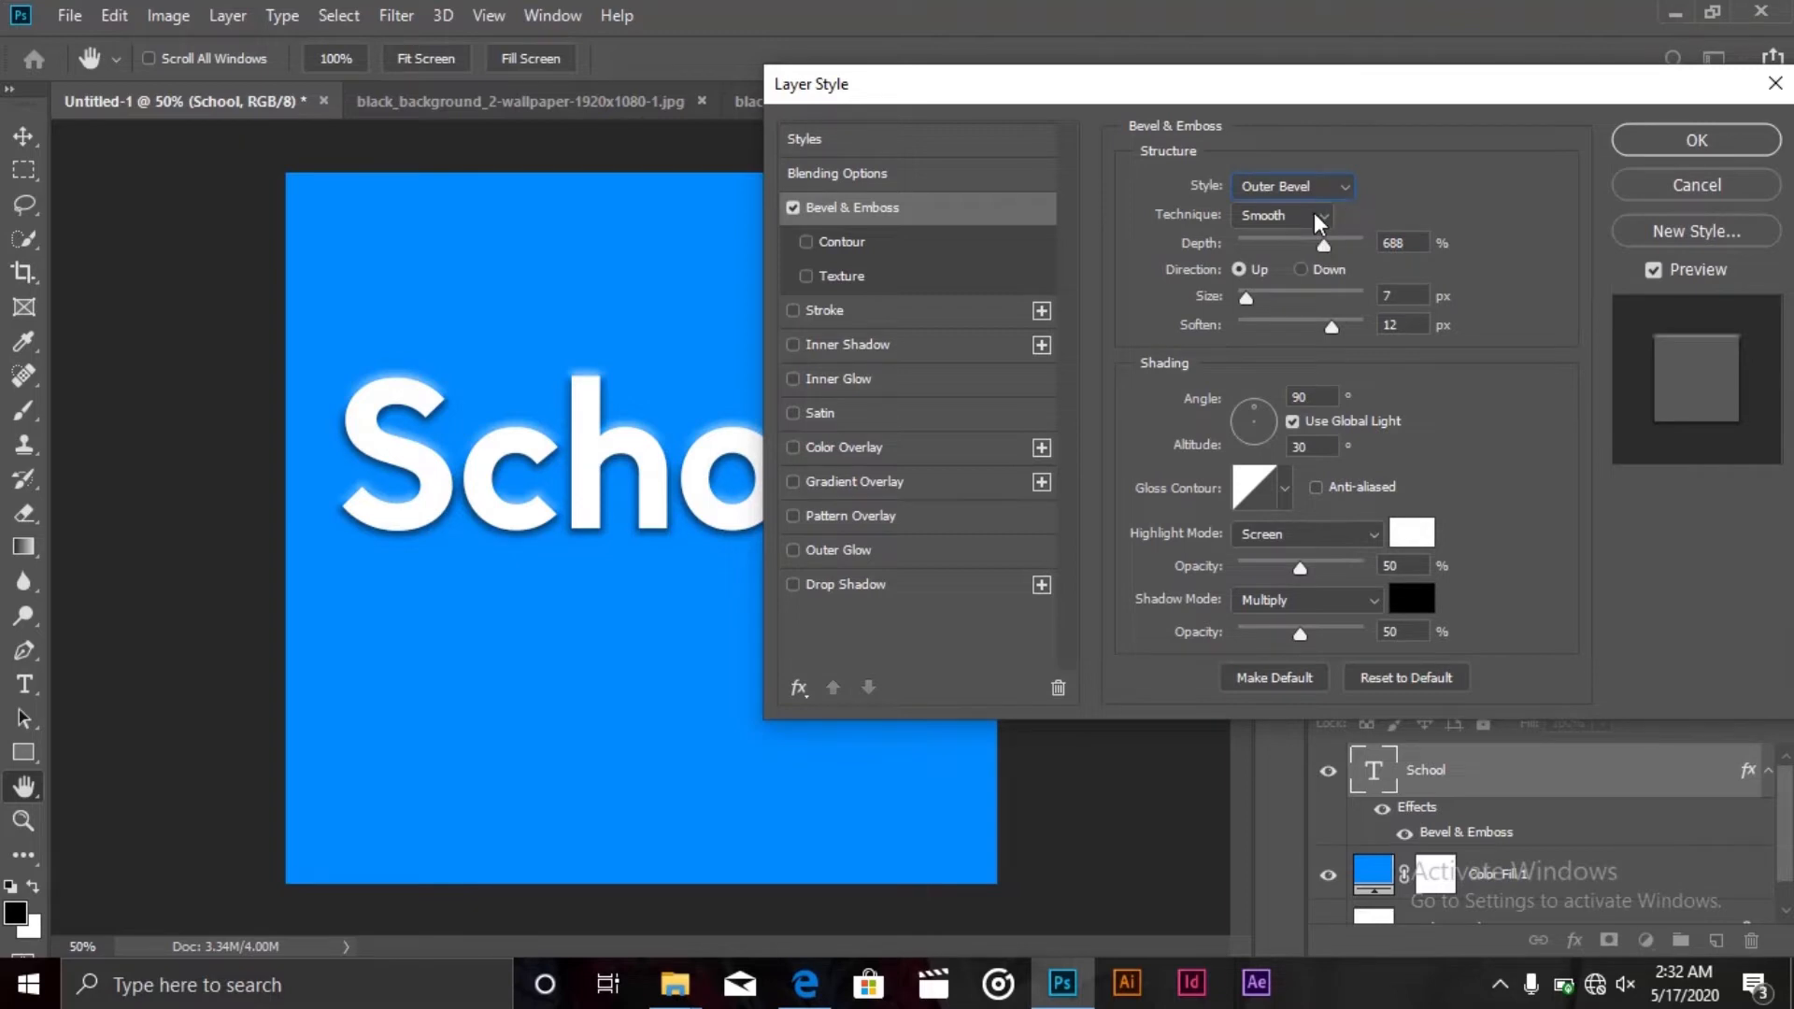
pyautogui.click(1319, 215)
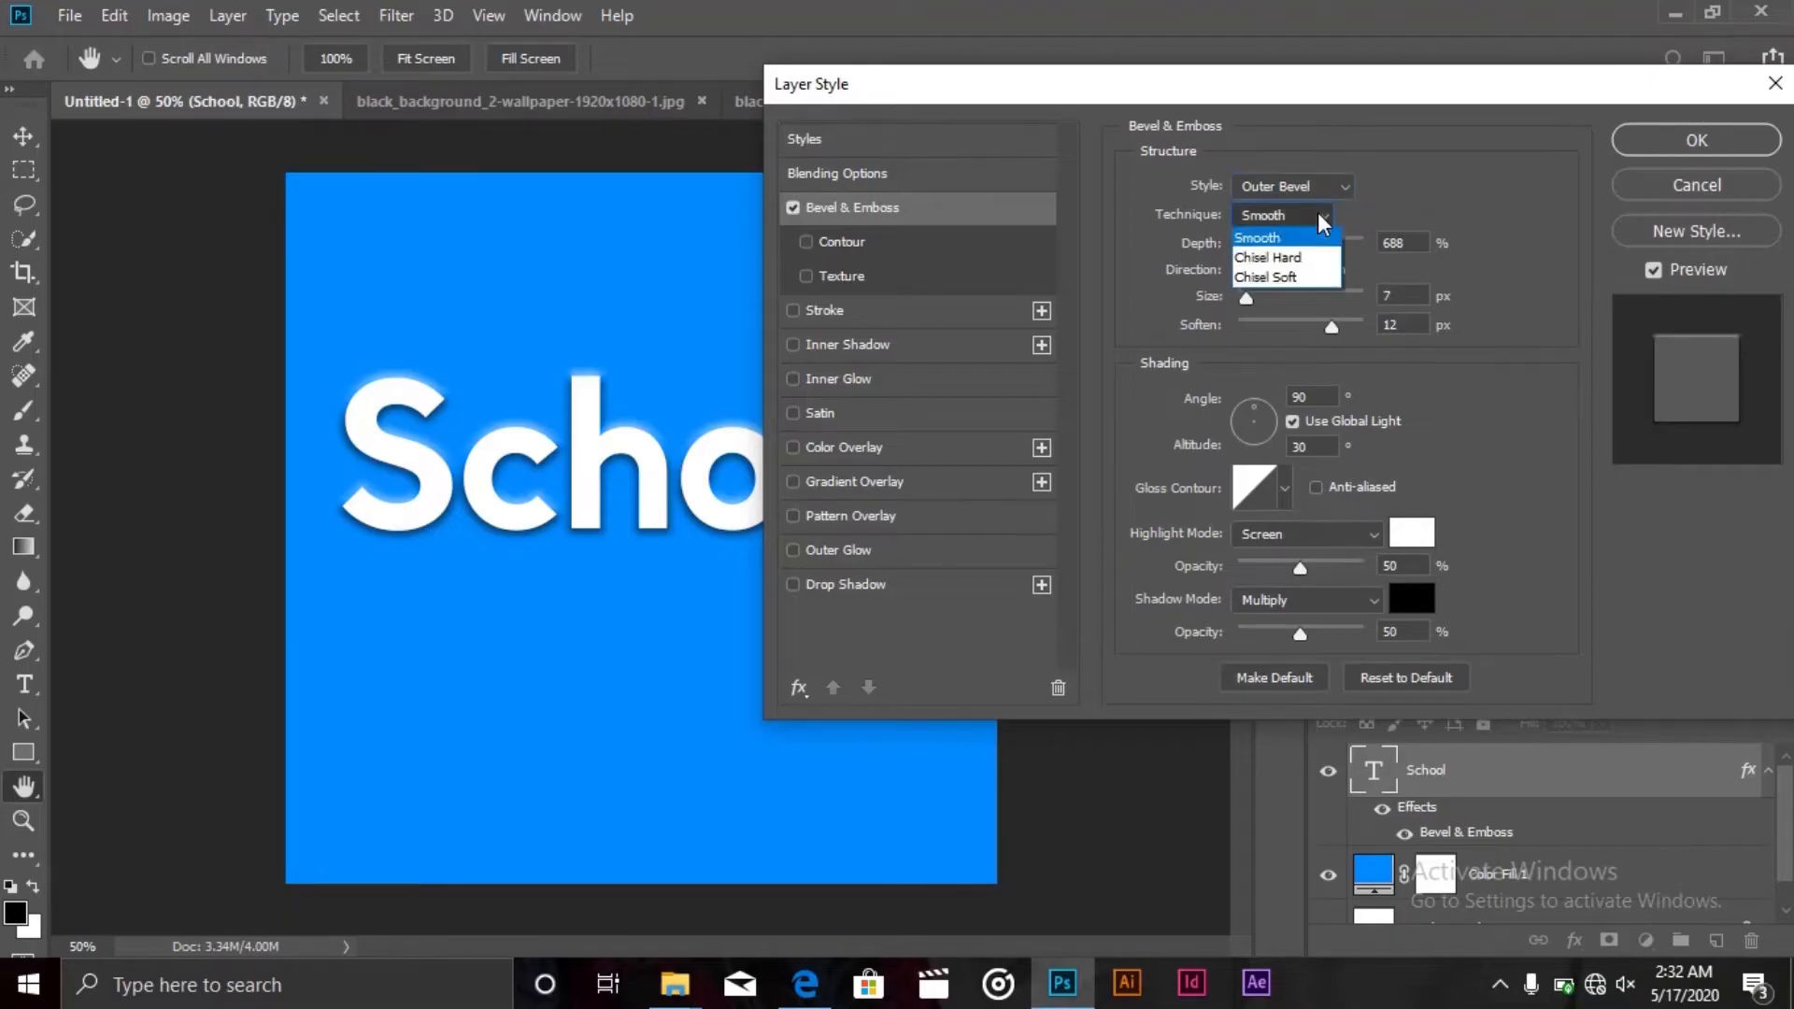
pyautogui.click(1327, 218)
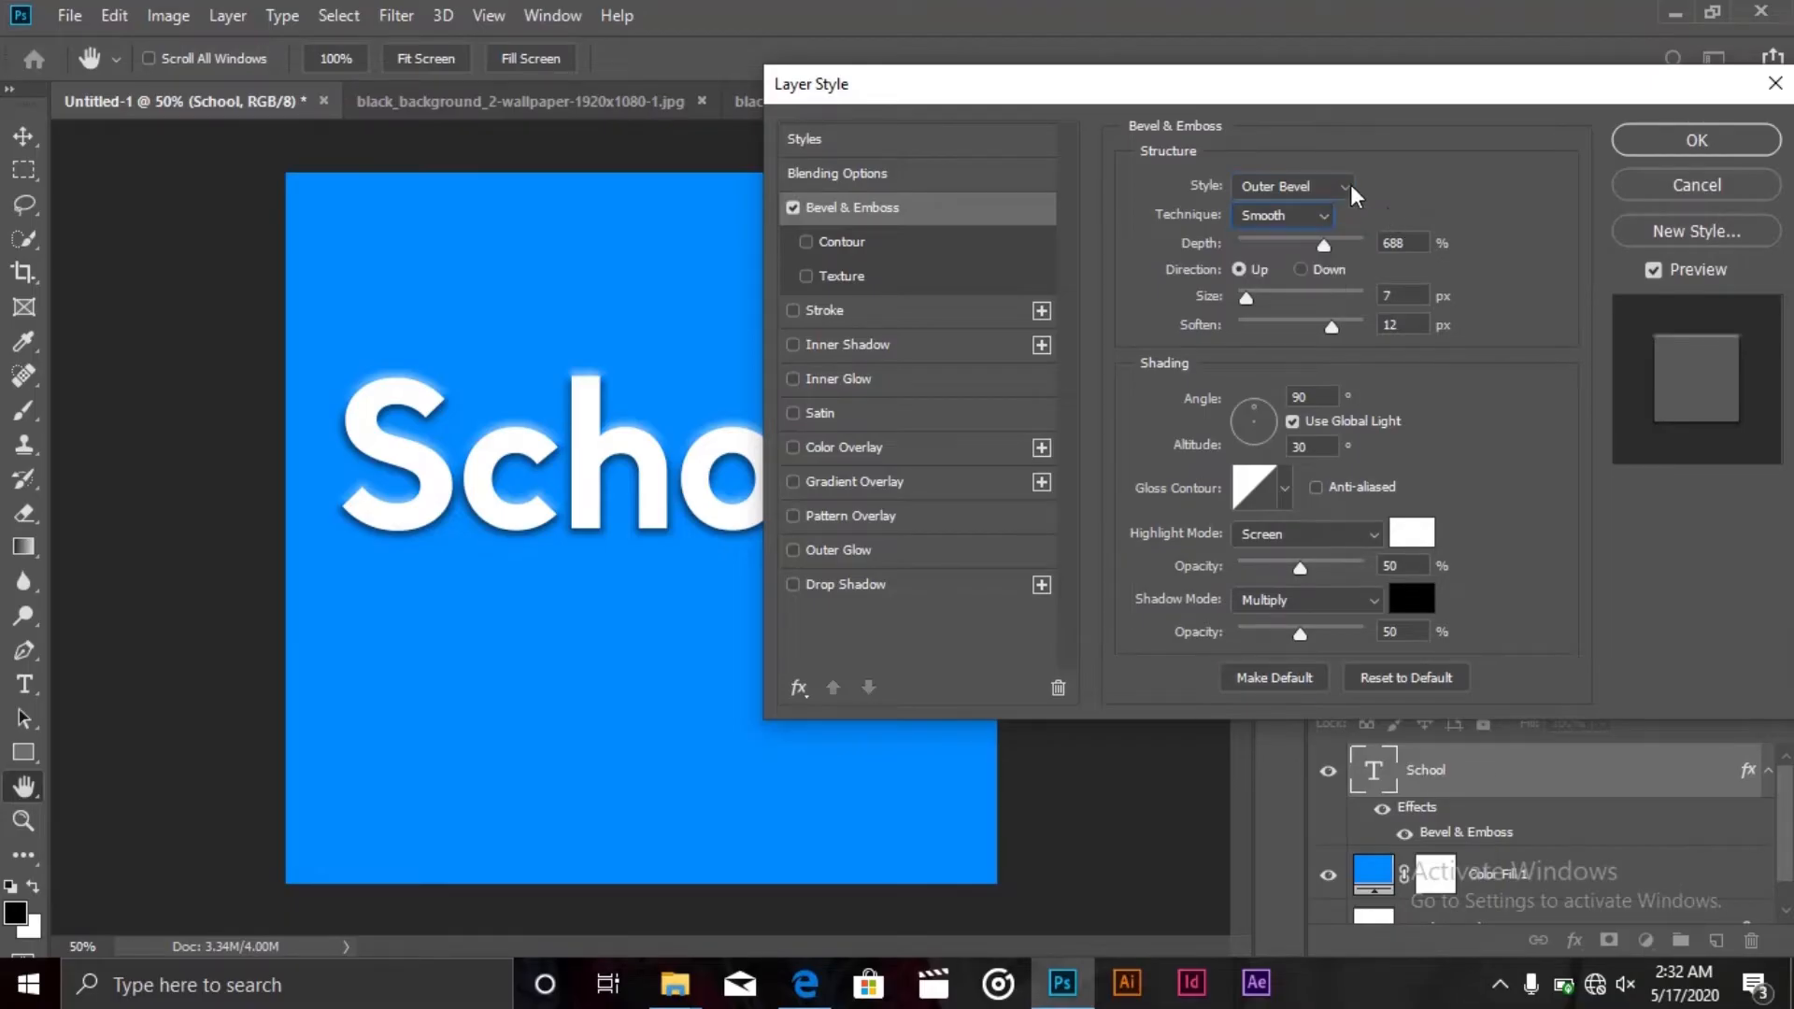
pyautogui.click(1343, 186)
pyautogui.click(1284, 248)
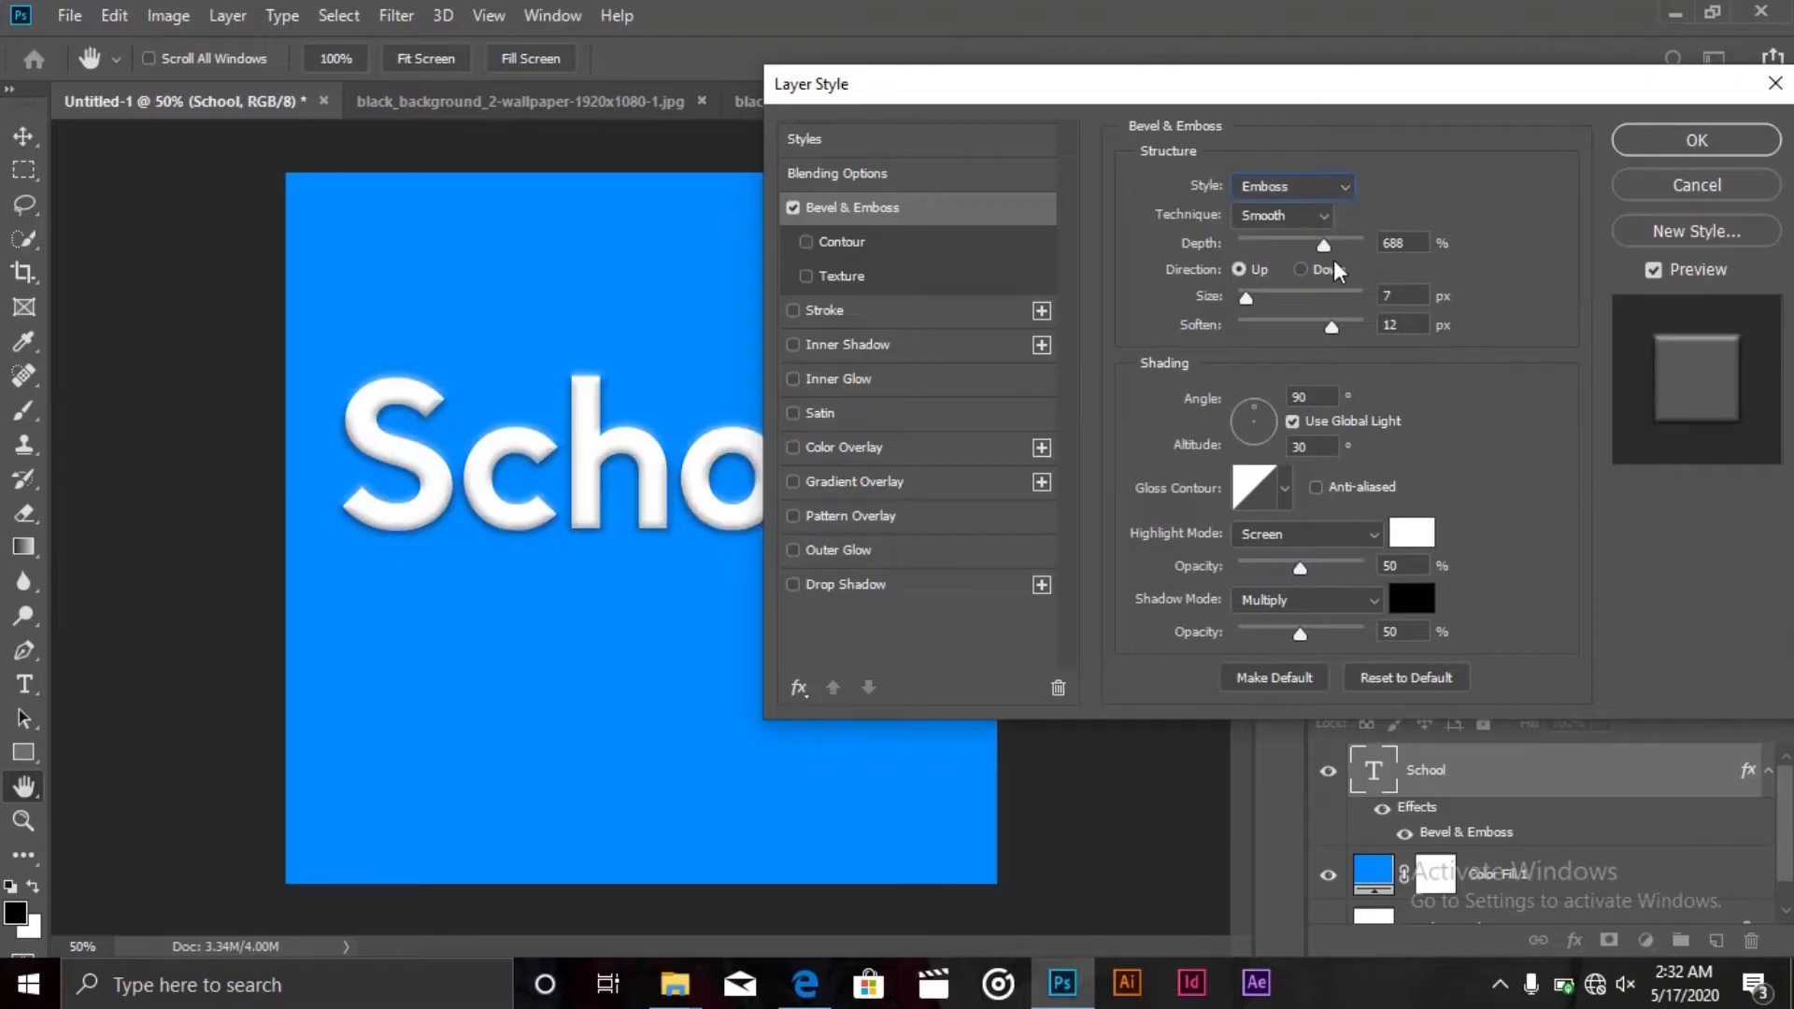
# Set the bevel to the Chisel Hard technique and Inner Bevel style with a soften of 0 px
pyautogui.click(1325, 216)
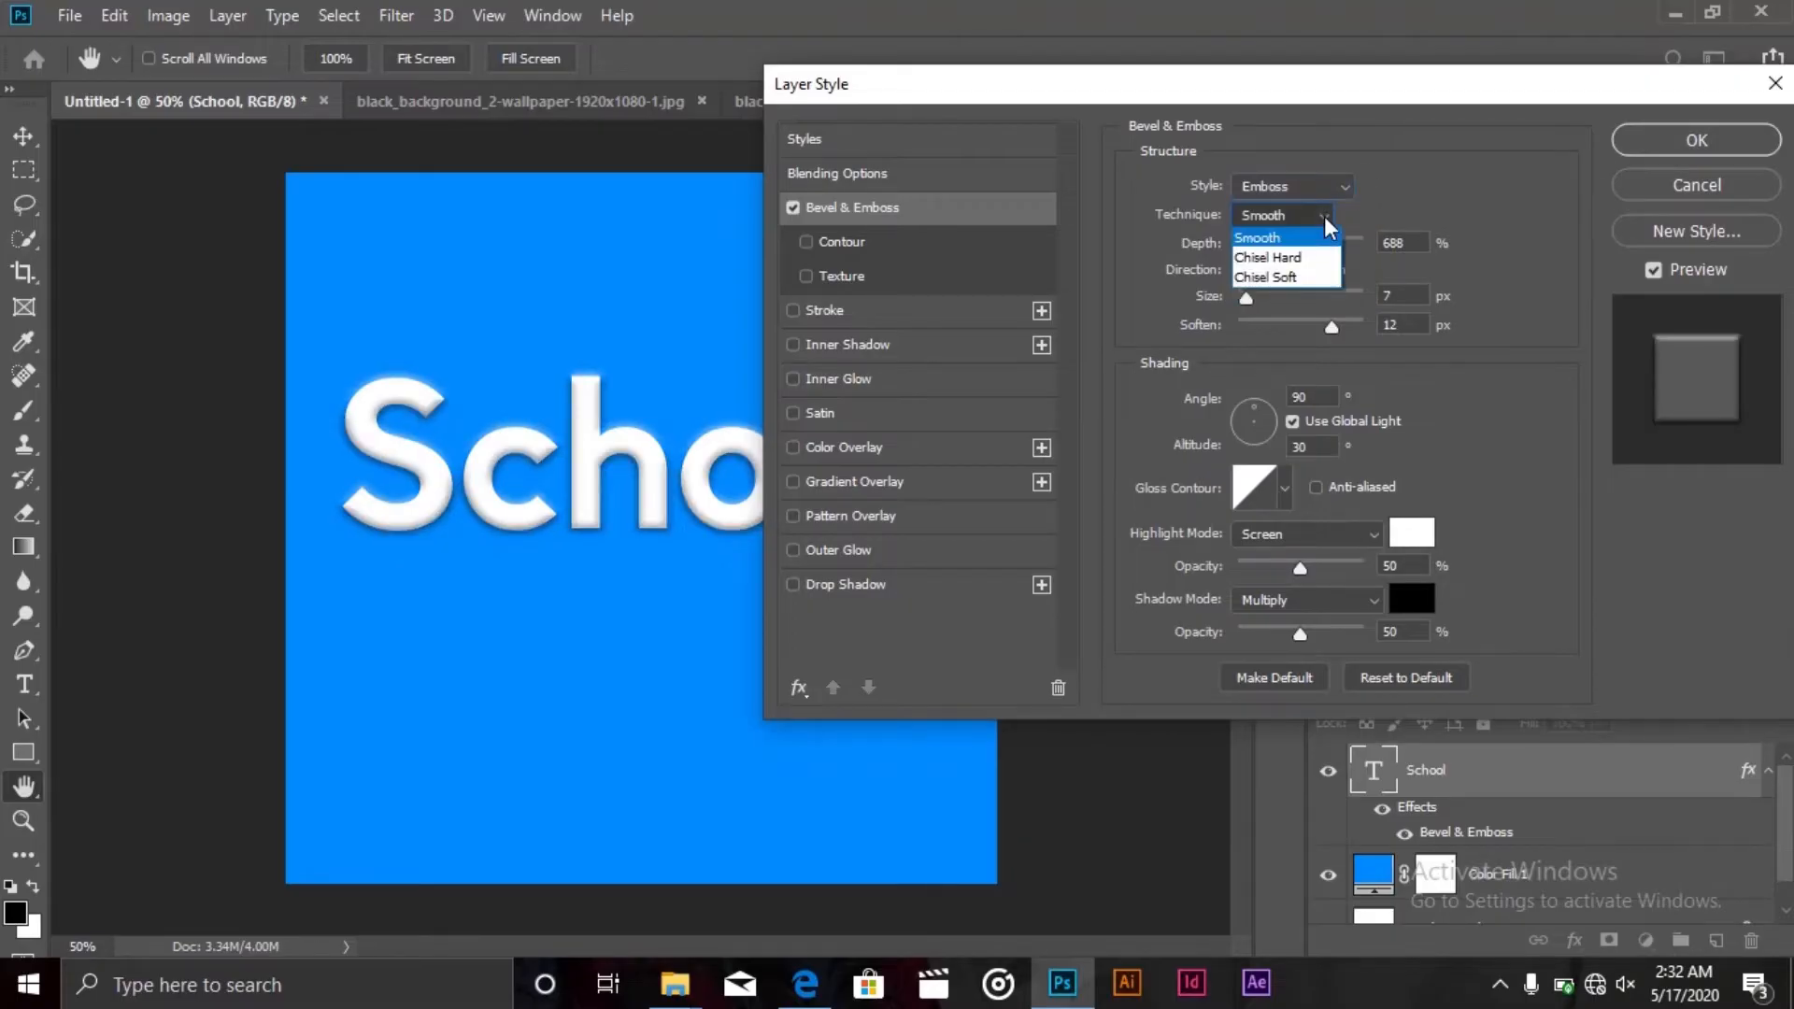
pyautogui.click(1281, 265)
pyautogui.click(1336, 191)
pyautogui.click(1321, 229)
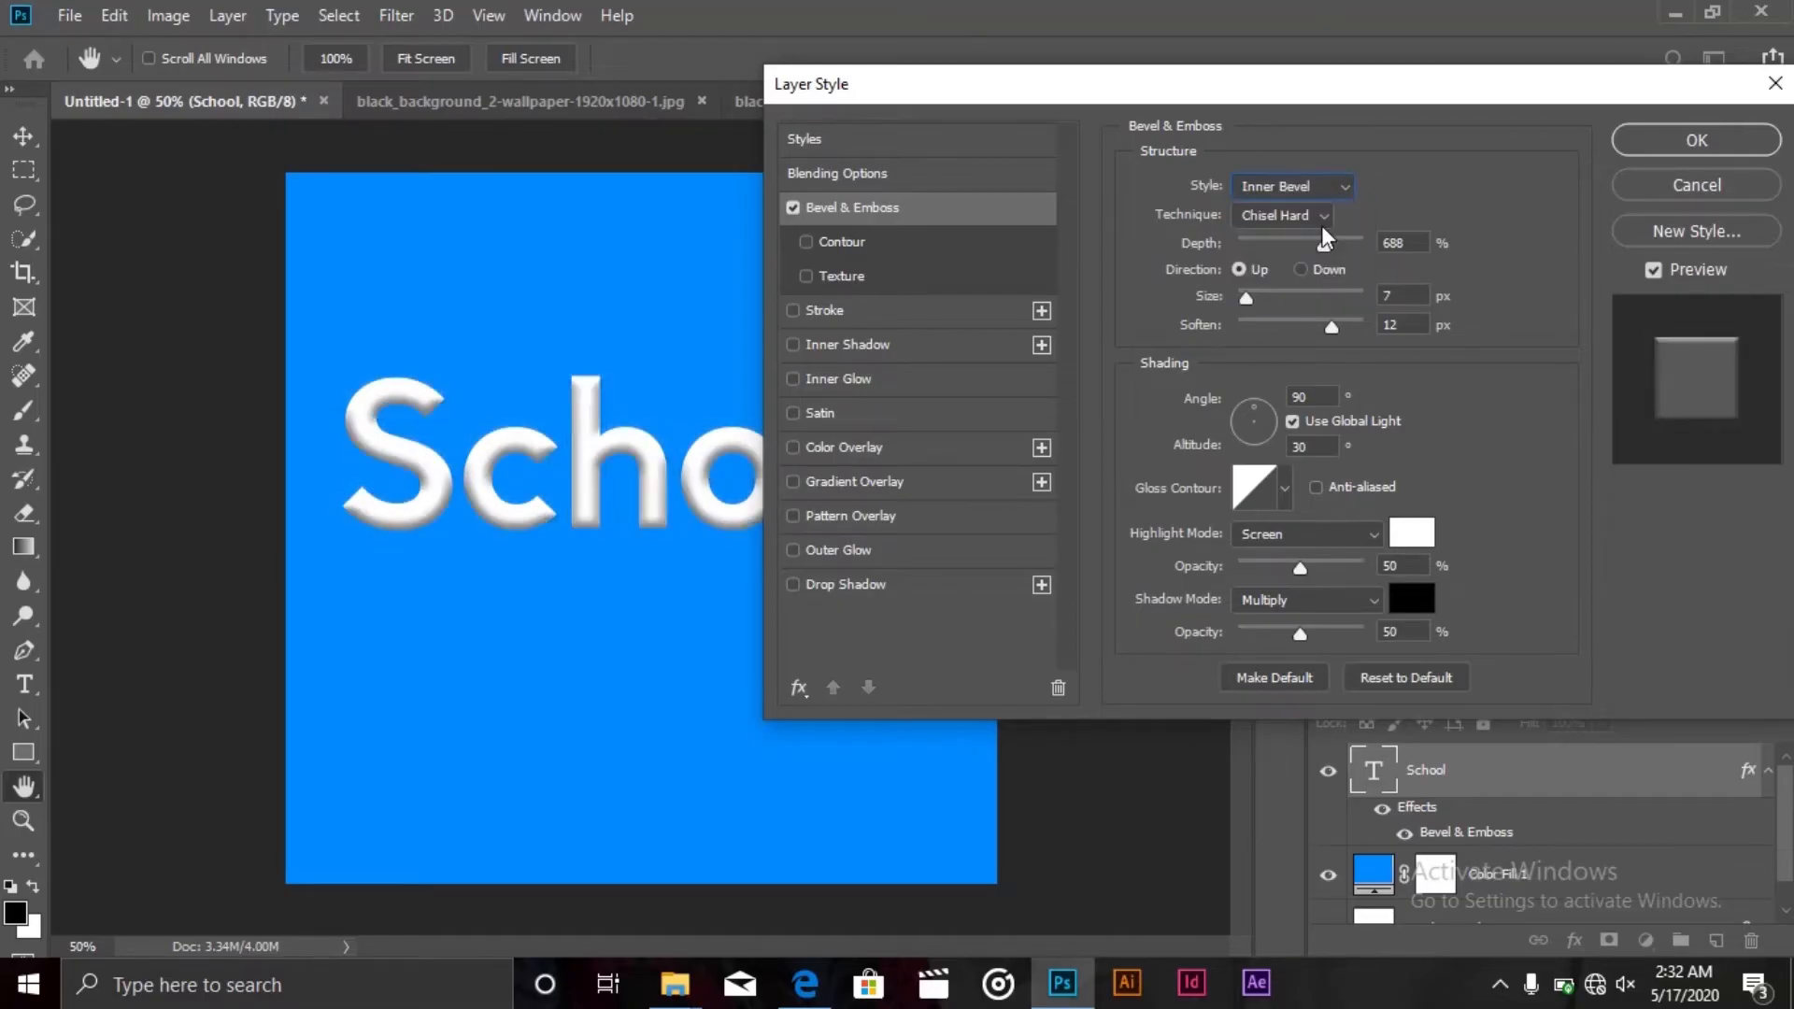
pyautogui.moveTo(1272, 328); pyautogui.dragTo(1201, 321)
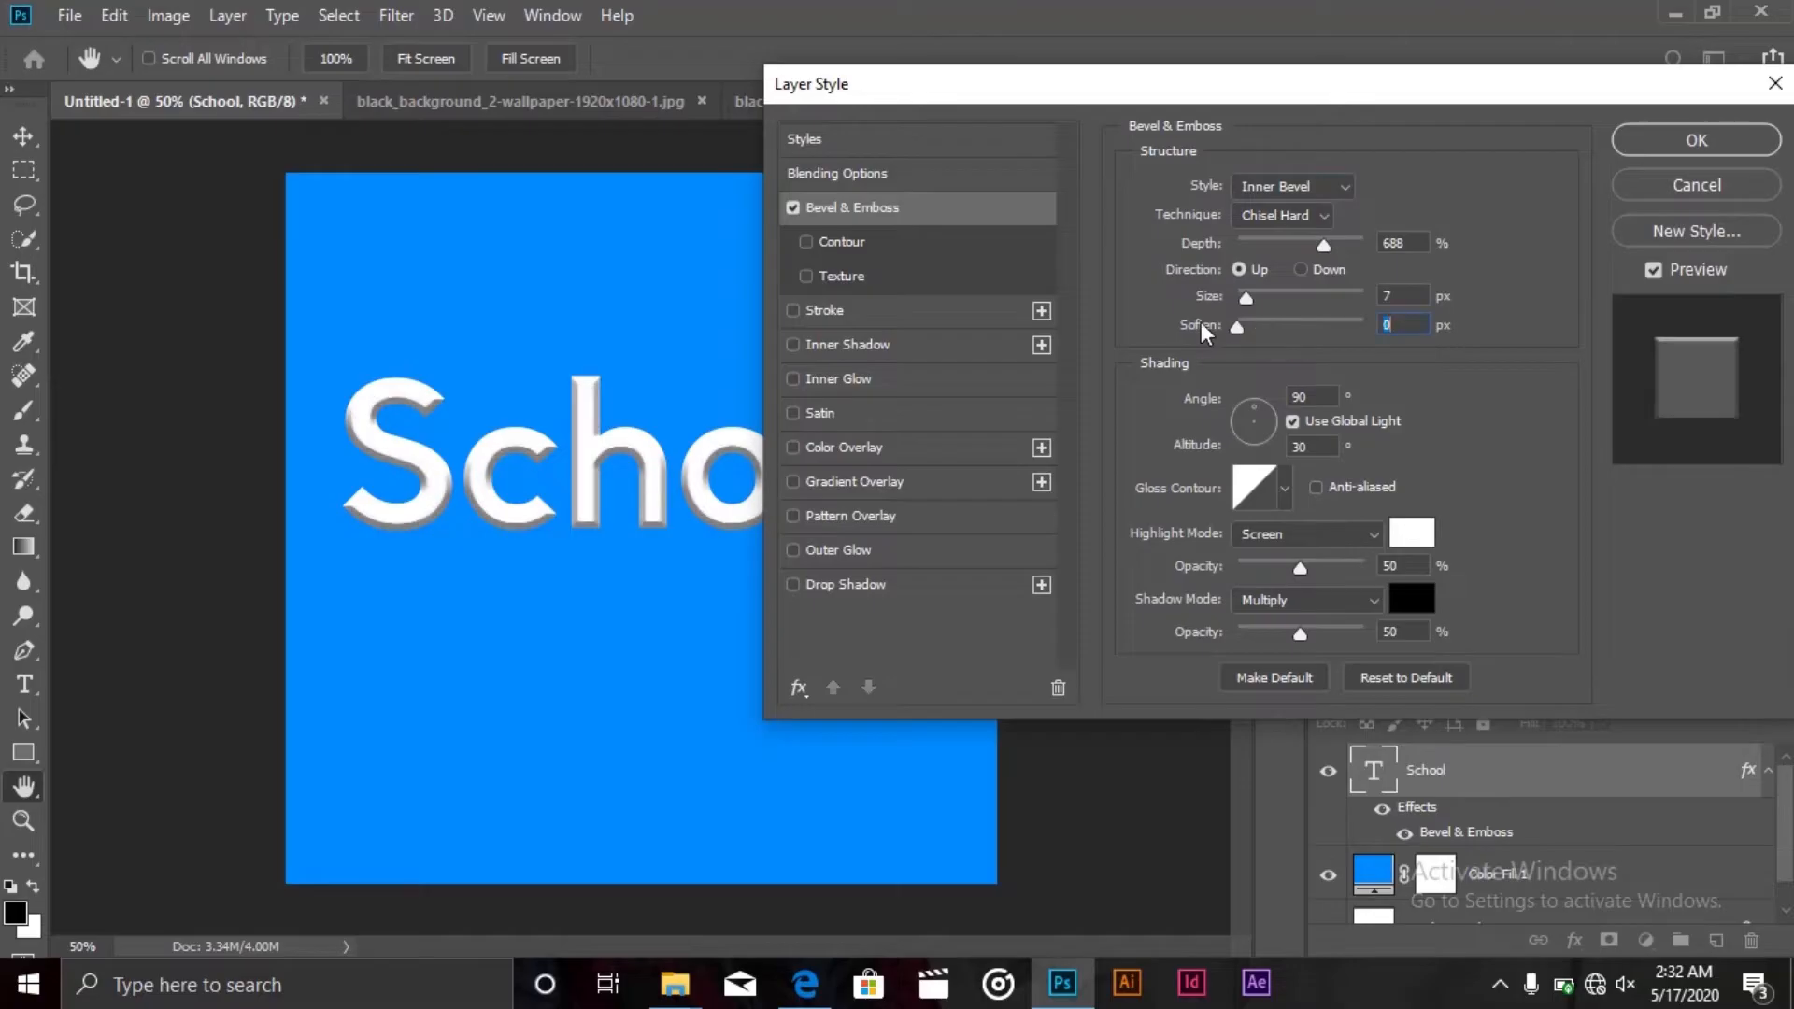
# Try the Chisel Soft technique on the bevel and return the technique to Smooth
pyautogui.click(1304, 215)
pyautogui.click(1282, 273)
pyautogui.click(1287, 214)
pyautogui.click(1287, 238)
# Apply the double-peaked gloss contour to the bevel and set its size to 35 px and soften to 7 px
pyautogui.click(1287, 486)
pyautogui.click(1168, 593)
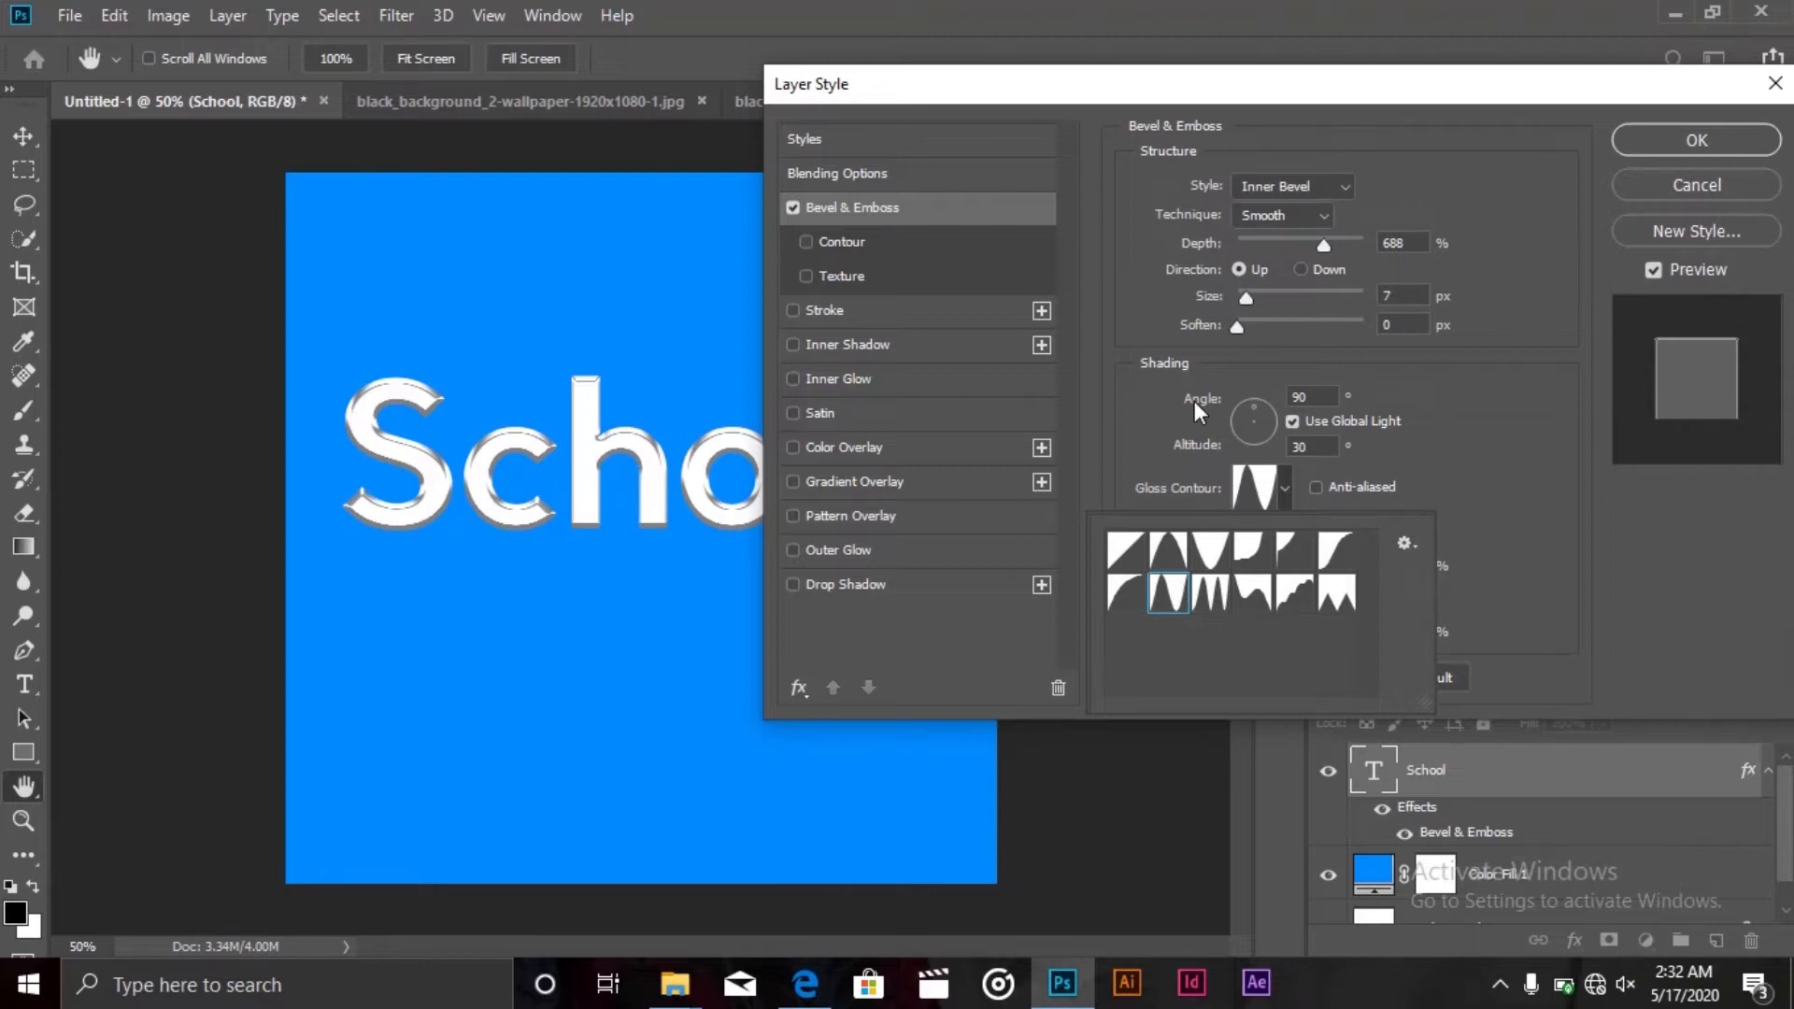
pyautogui.moveTo(1256, 327)
pyautogui.mouseDown()
pyautogui.moveTo(1310, 327)
pyautogui.moveTo(1285, 327)
pyautogui.moveTo(1292, 295)
pyautogui.moveTo(1263, 294)
pyautogui.mouseUp()
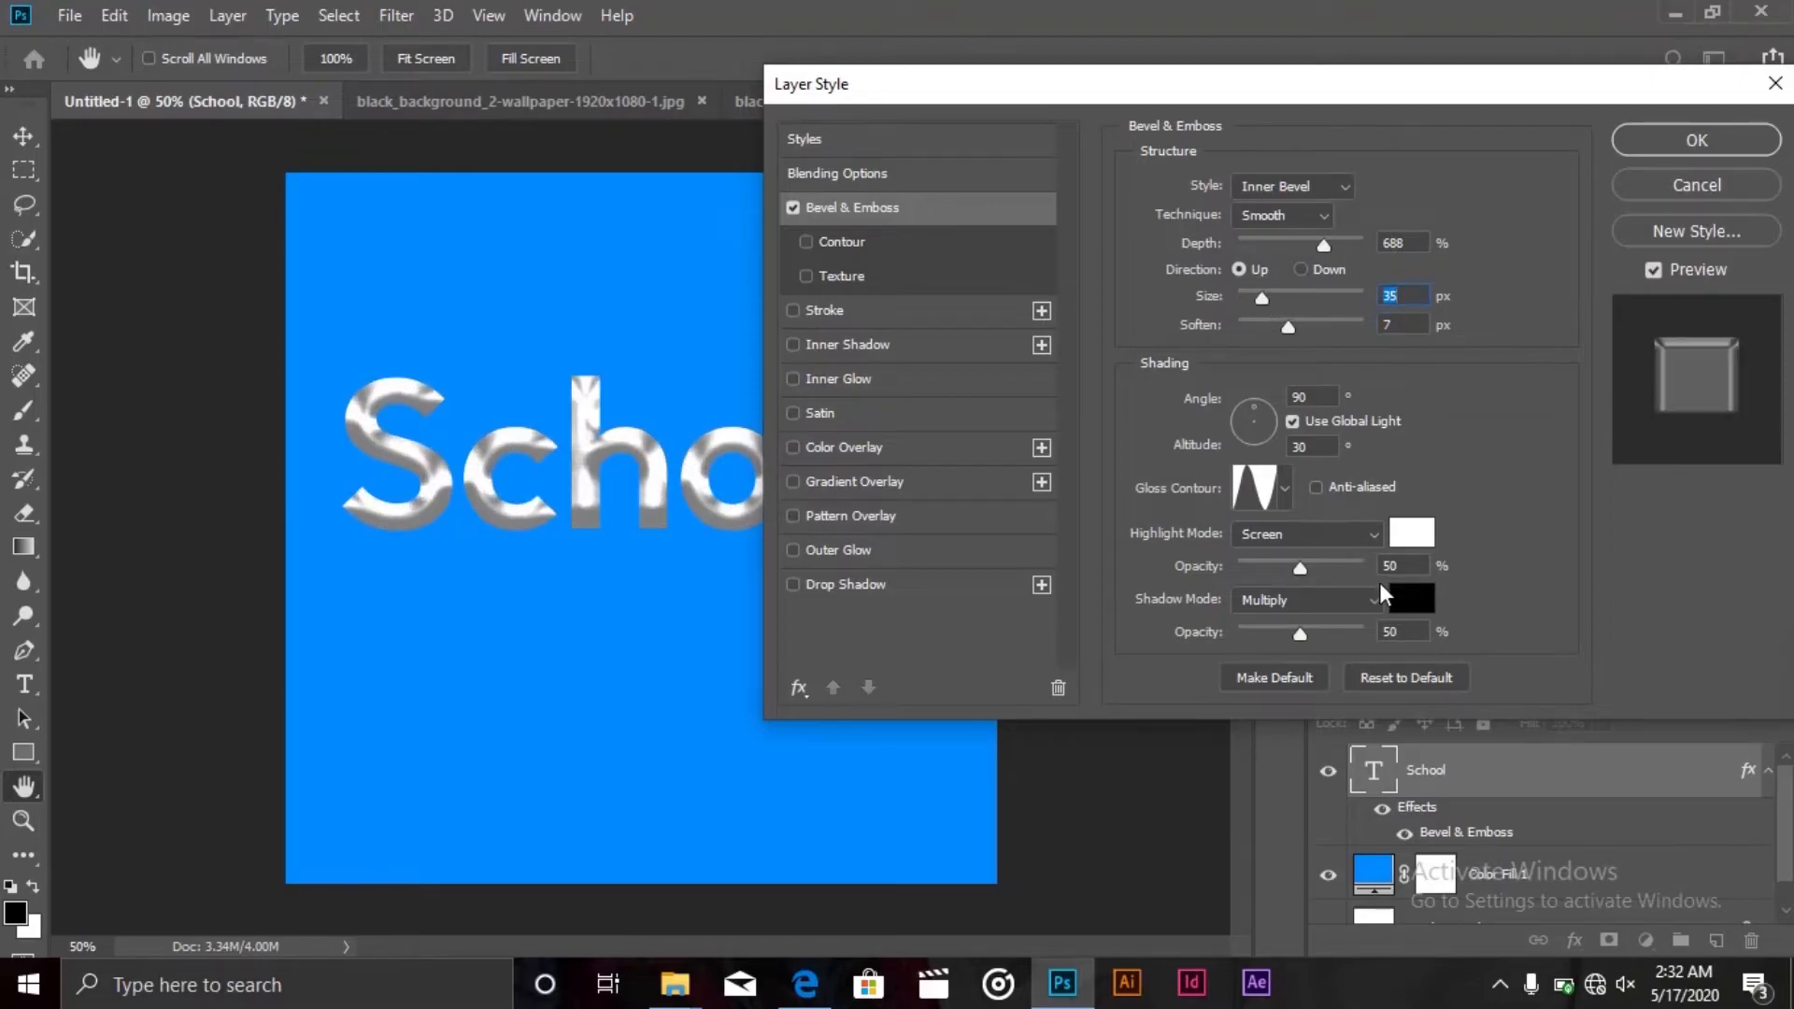
# Browse the bevel's shadow and highlight blend modes, and set the light angle to 155° and altitude to 26°
pyautogui.click(1359, 602)
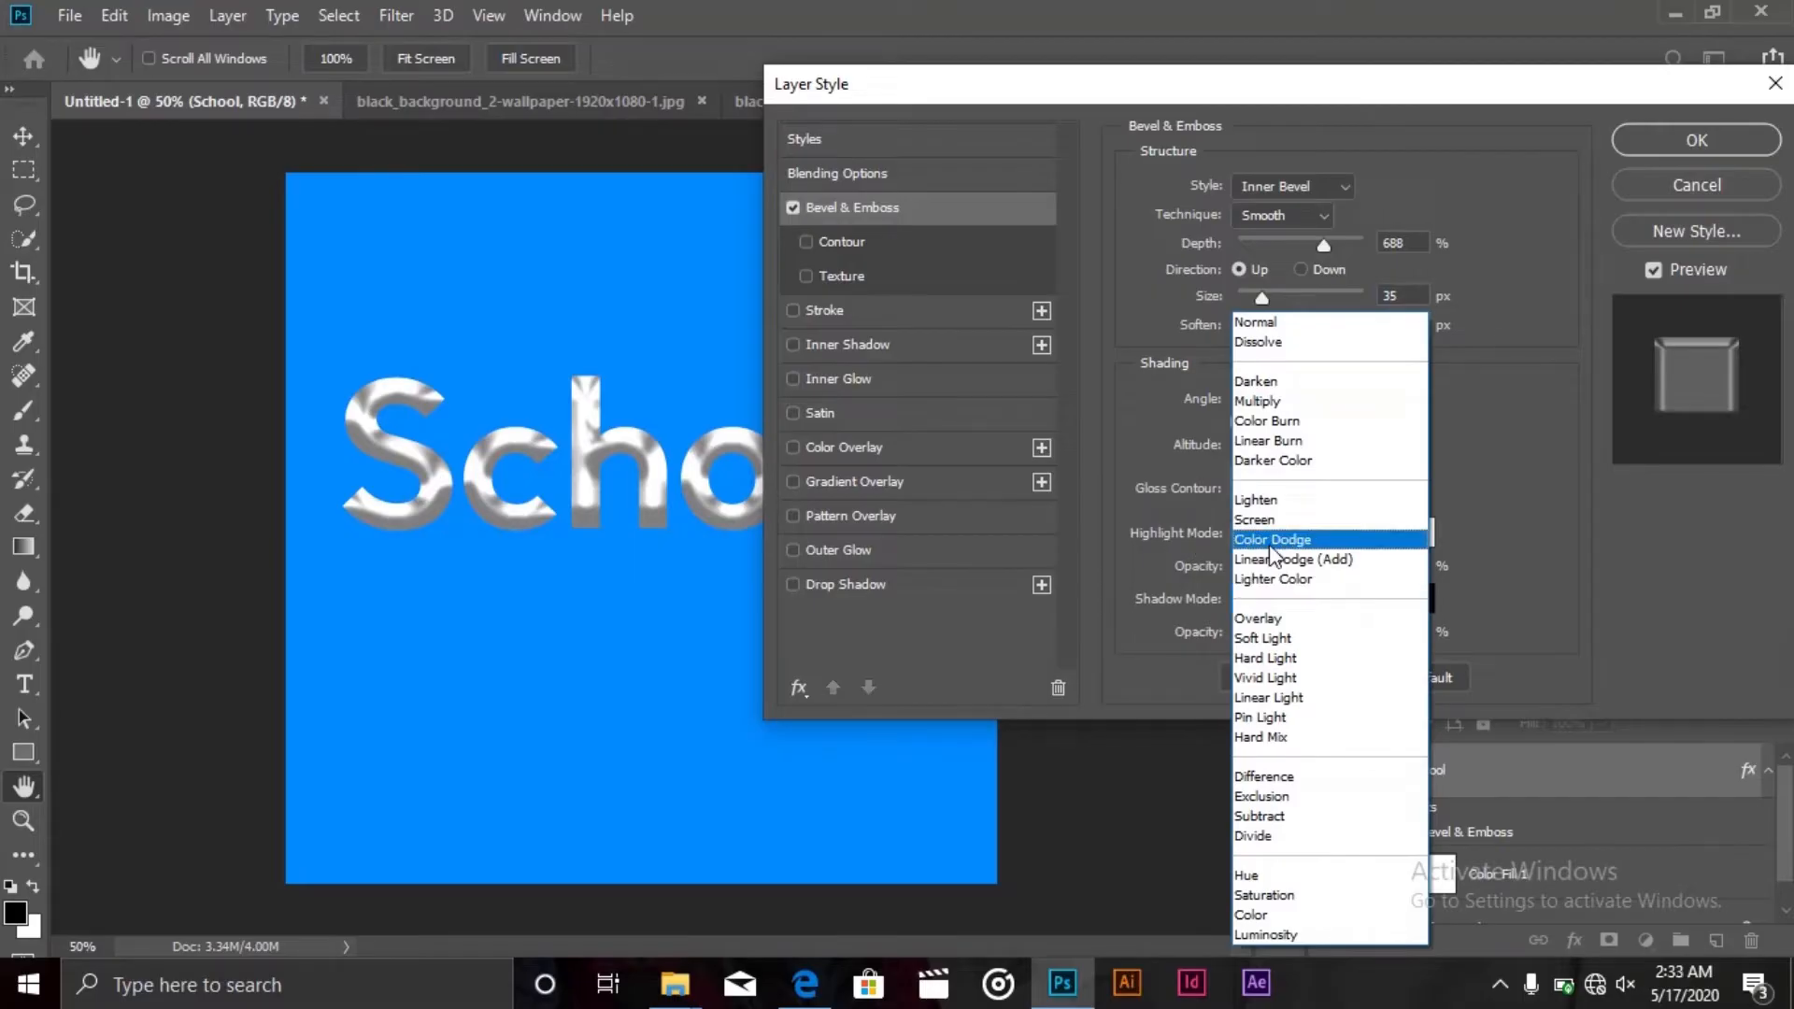
pyautogui.press('Escape')
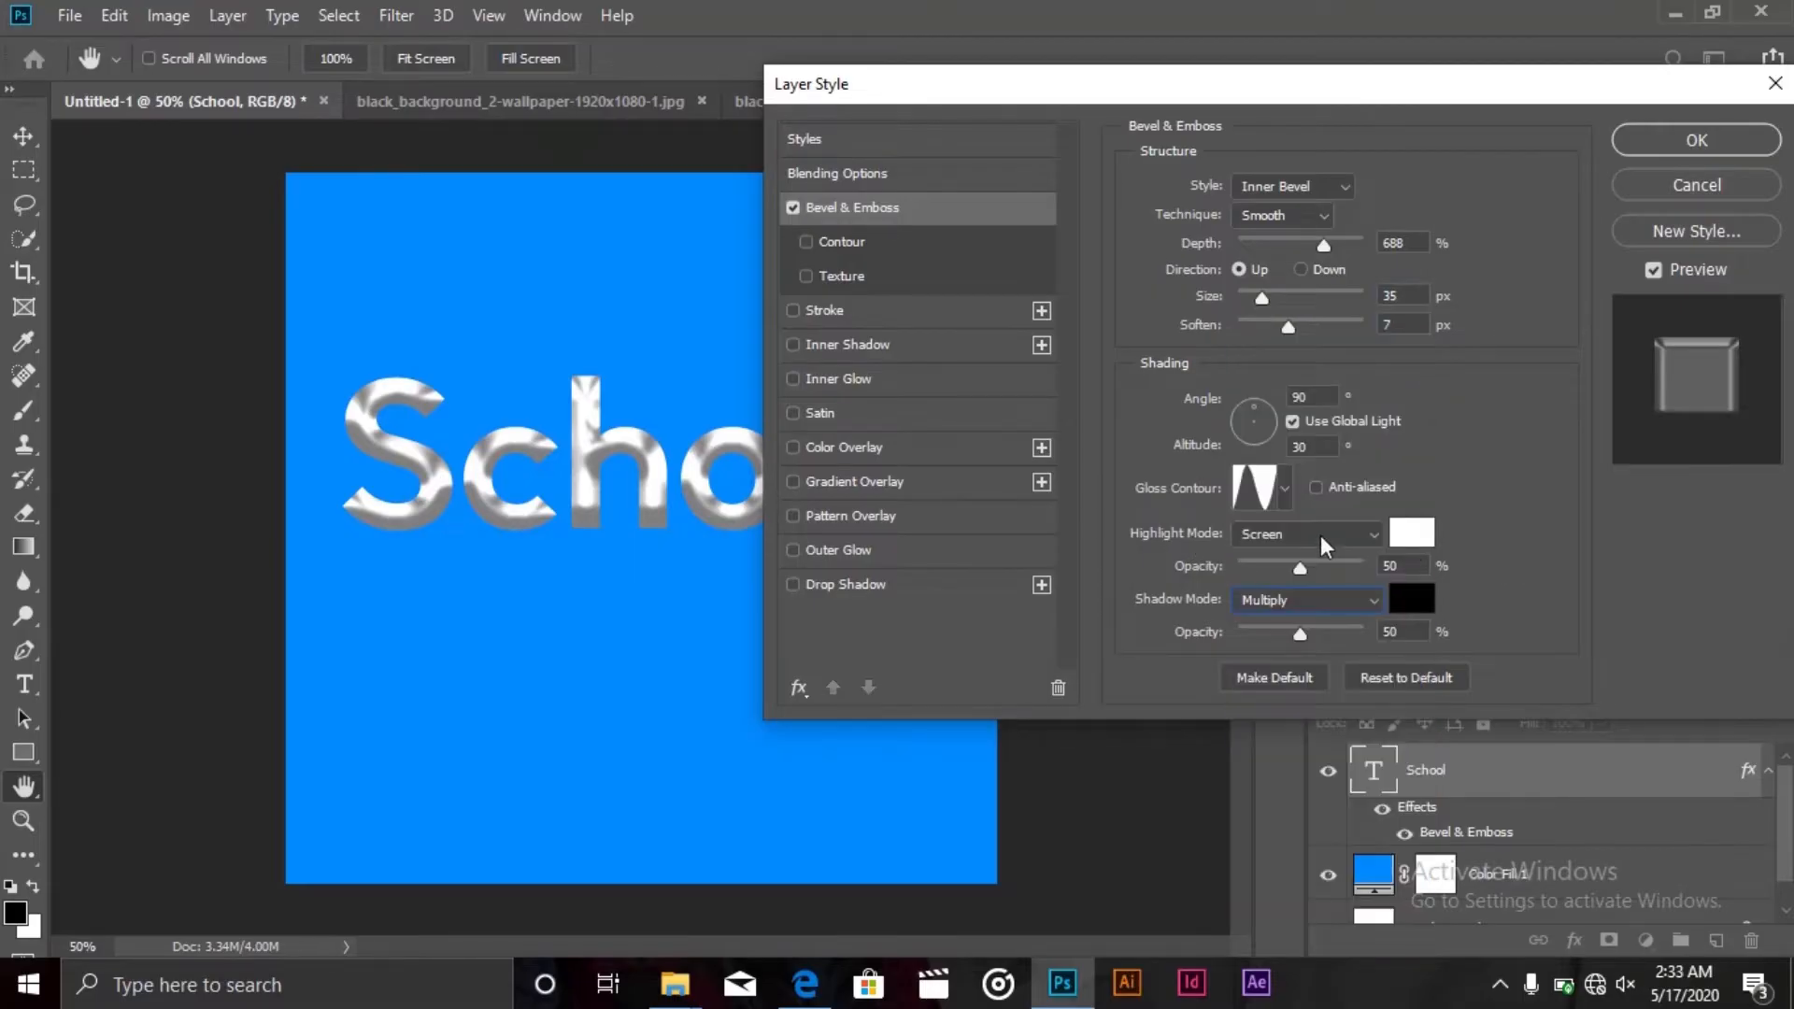
pyautogui.click(1308, 535)
pyautogui.click(1484, 549)
pyautogui.moveTo(1274, 413); pyautogui.dragTo(1240, 414)
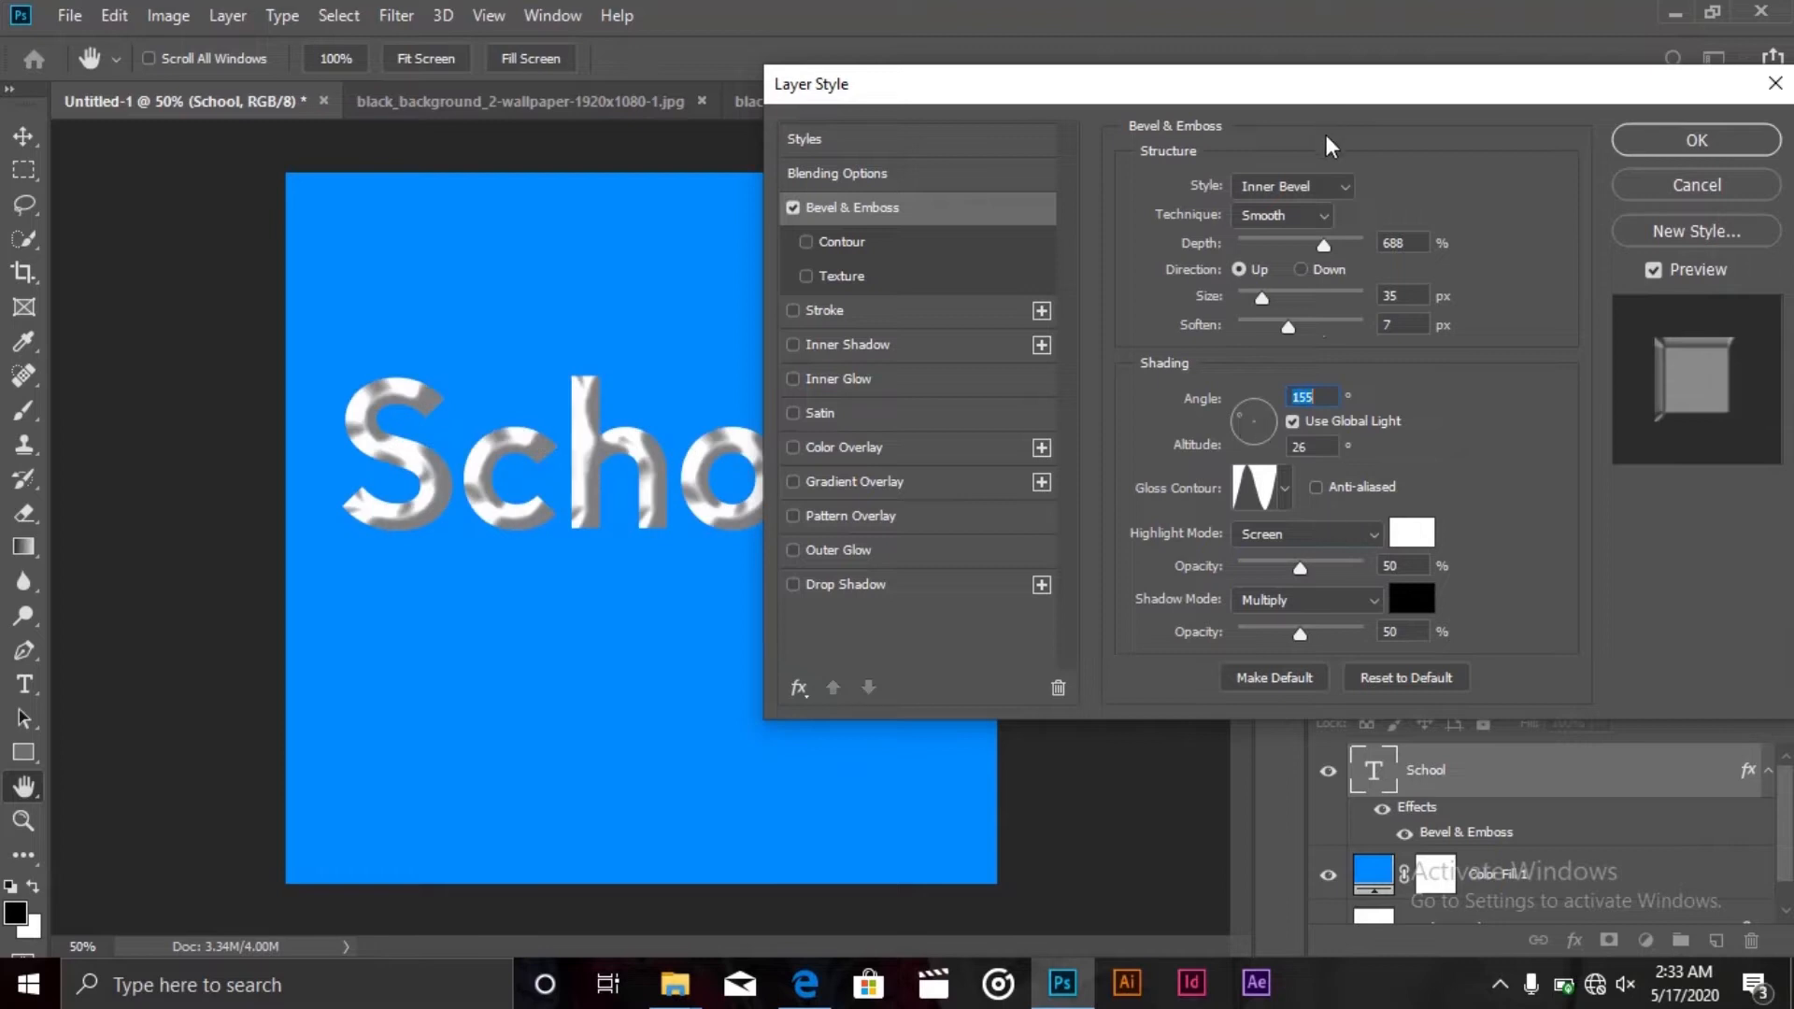
# Restore the straight linear gloss contour and set the bevel's soften to 3 px and size to 7 px
pyautogui.click(1285, 487)
pyautogui.click(1124, 548)
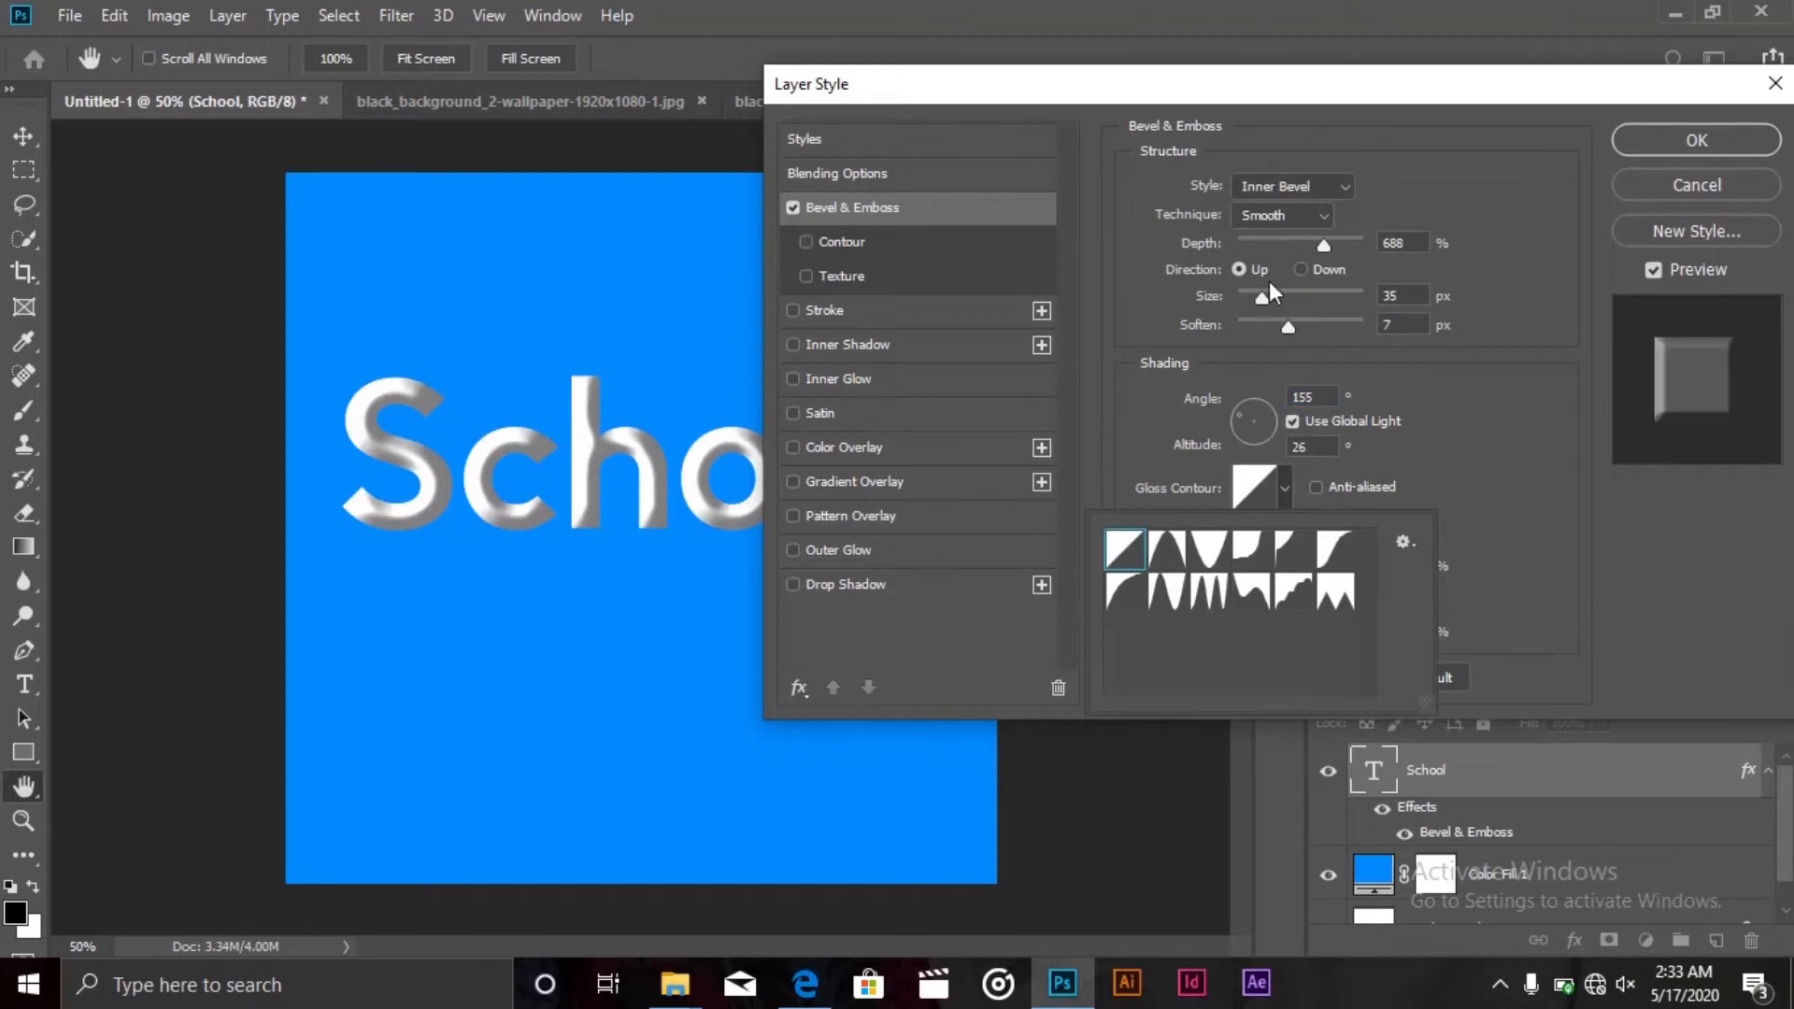
pyautogui.click(1258, 329)
pyautogui.moveTo(1252, 302); pyautogui.dragTo(1248, 299)
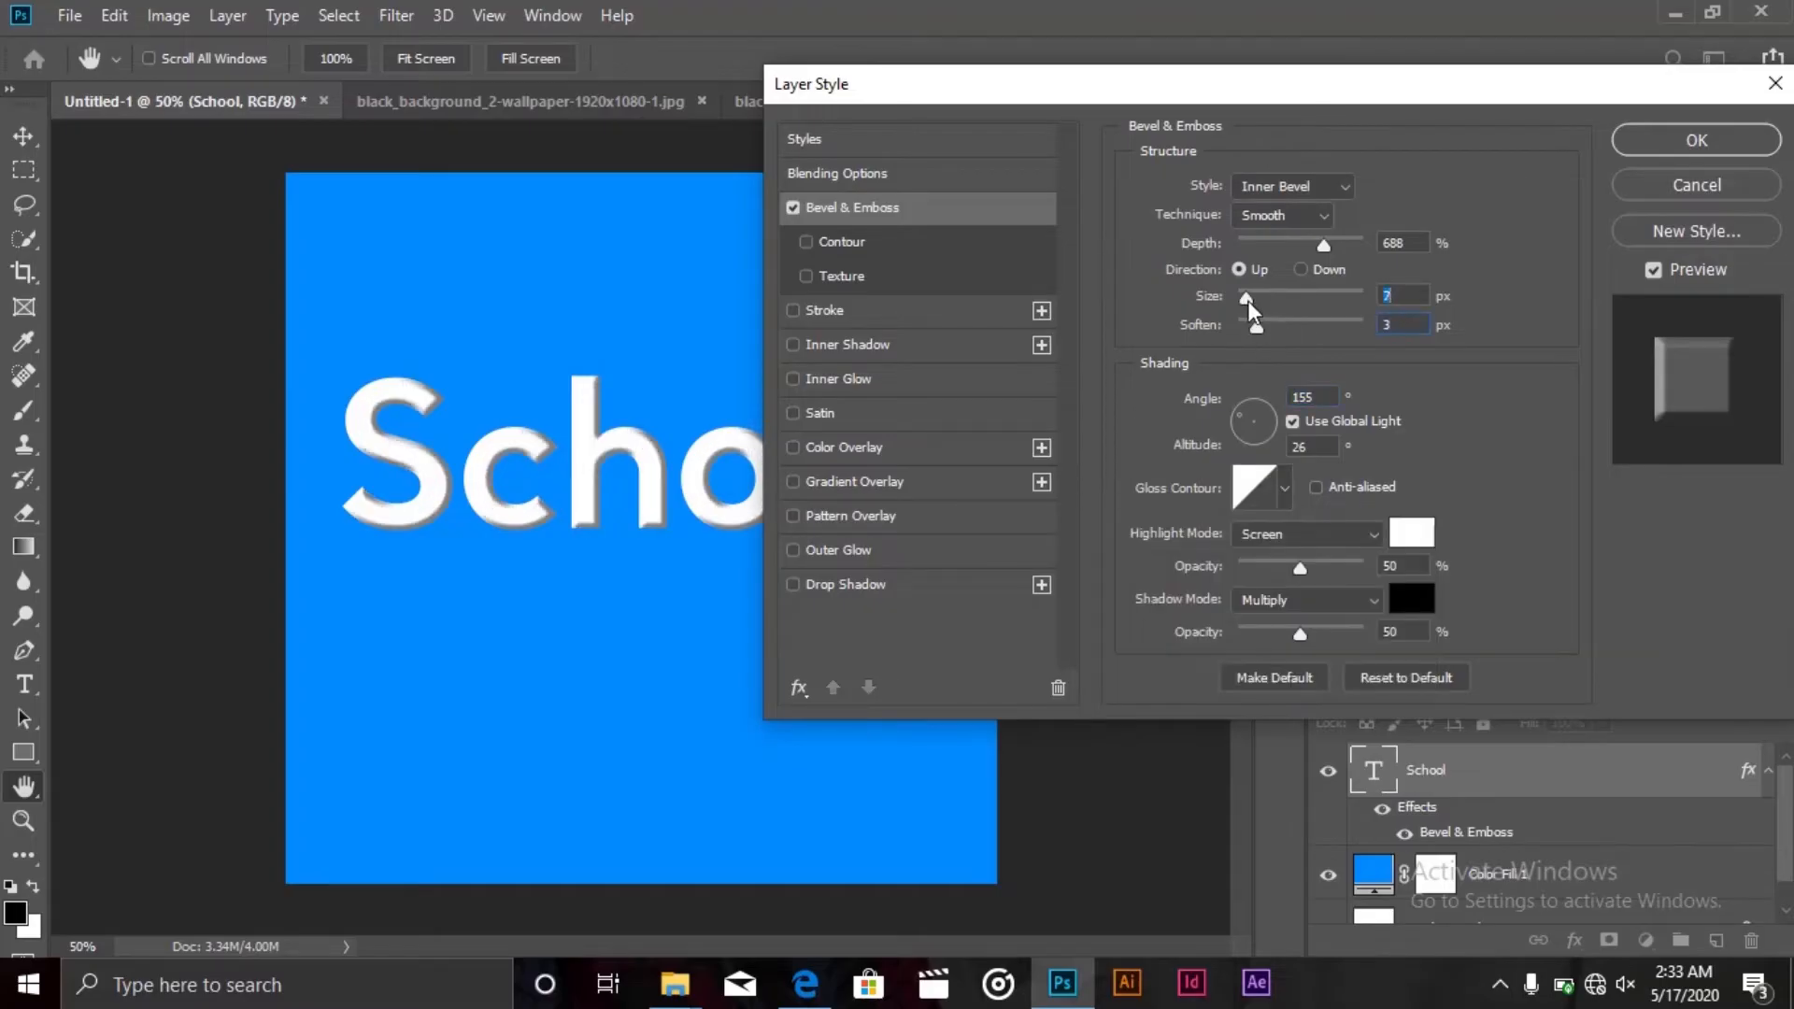
# Try bevel light angles of -104° and 83°, and turn off Bevel & Emboss on the School text
pyautogui.click(1251, 433)
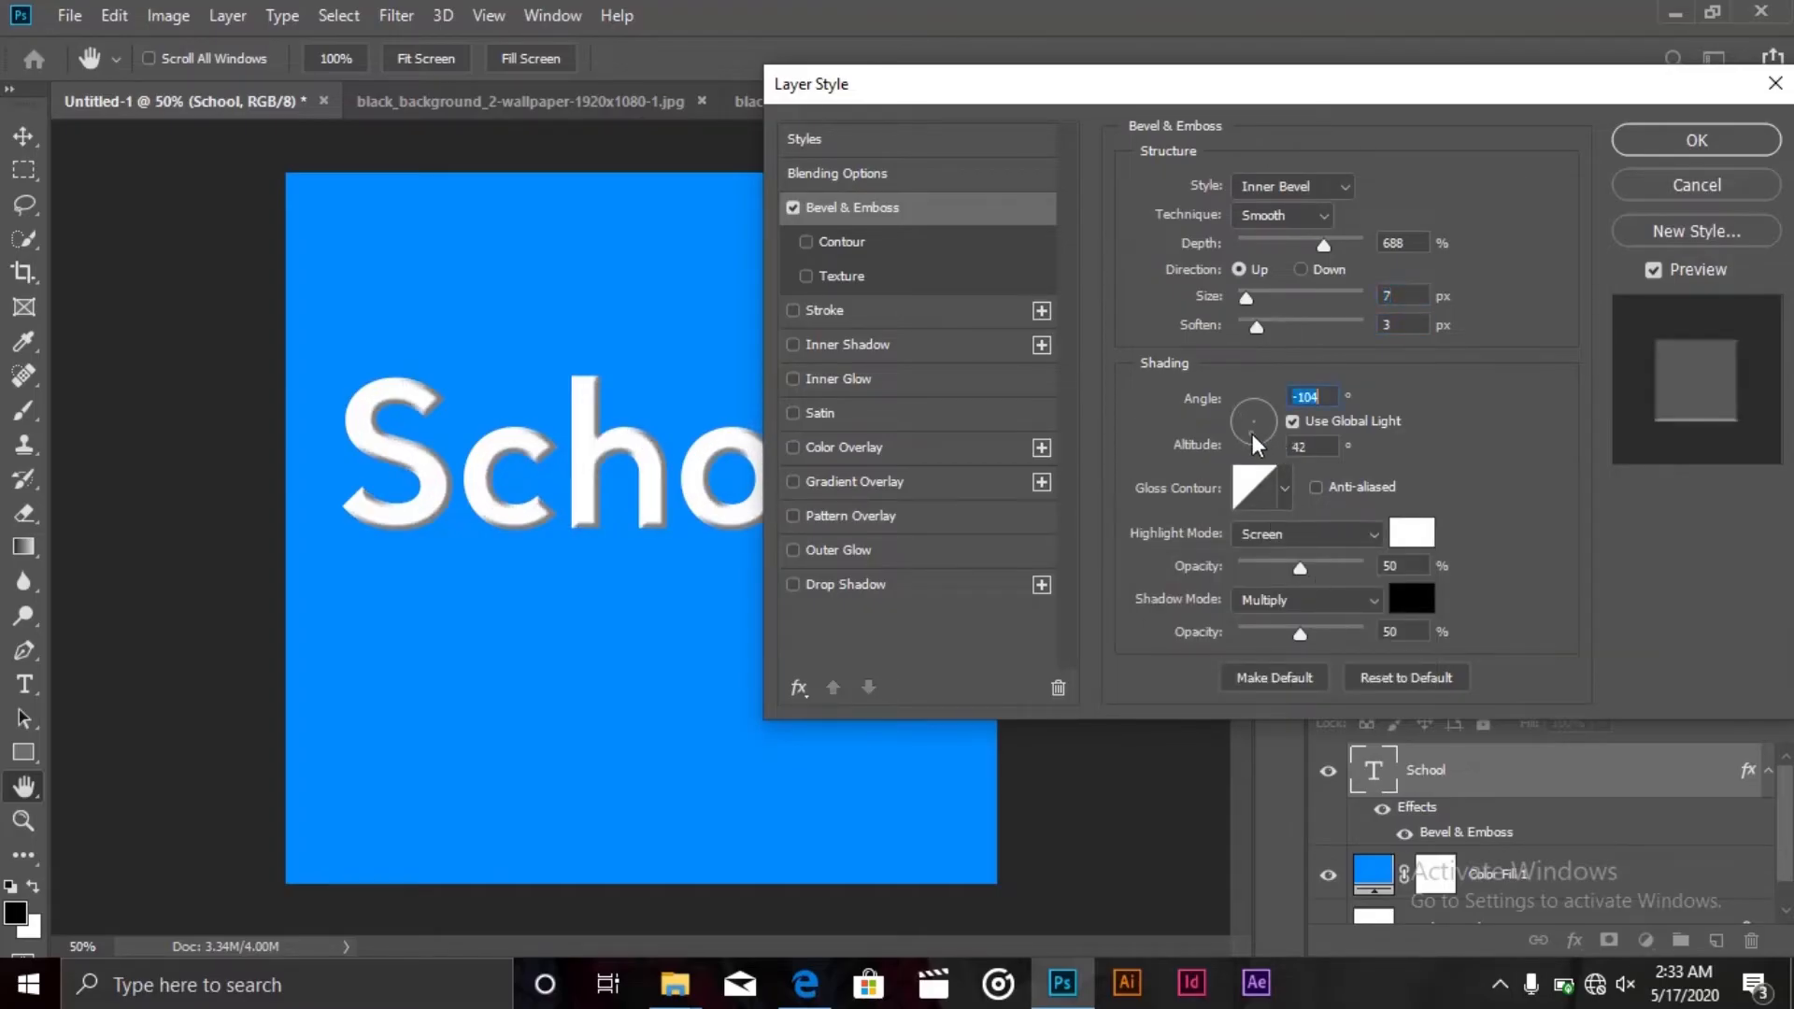
pyautogui.click(1235, 407)
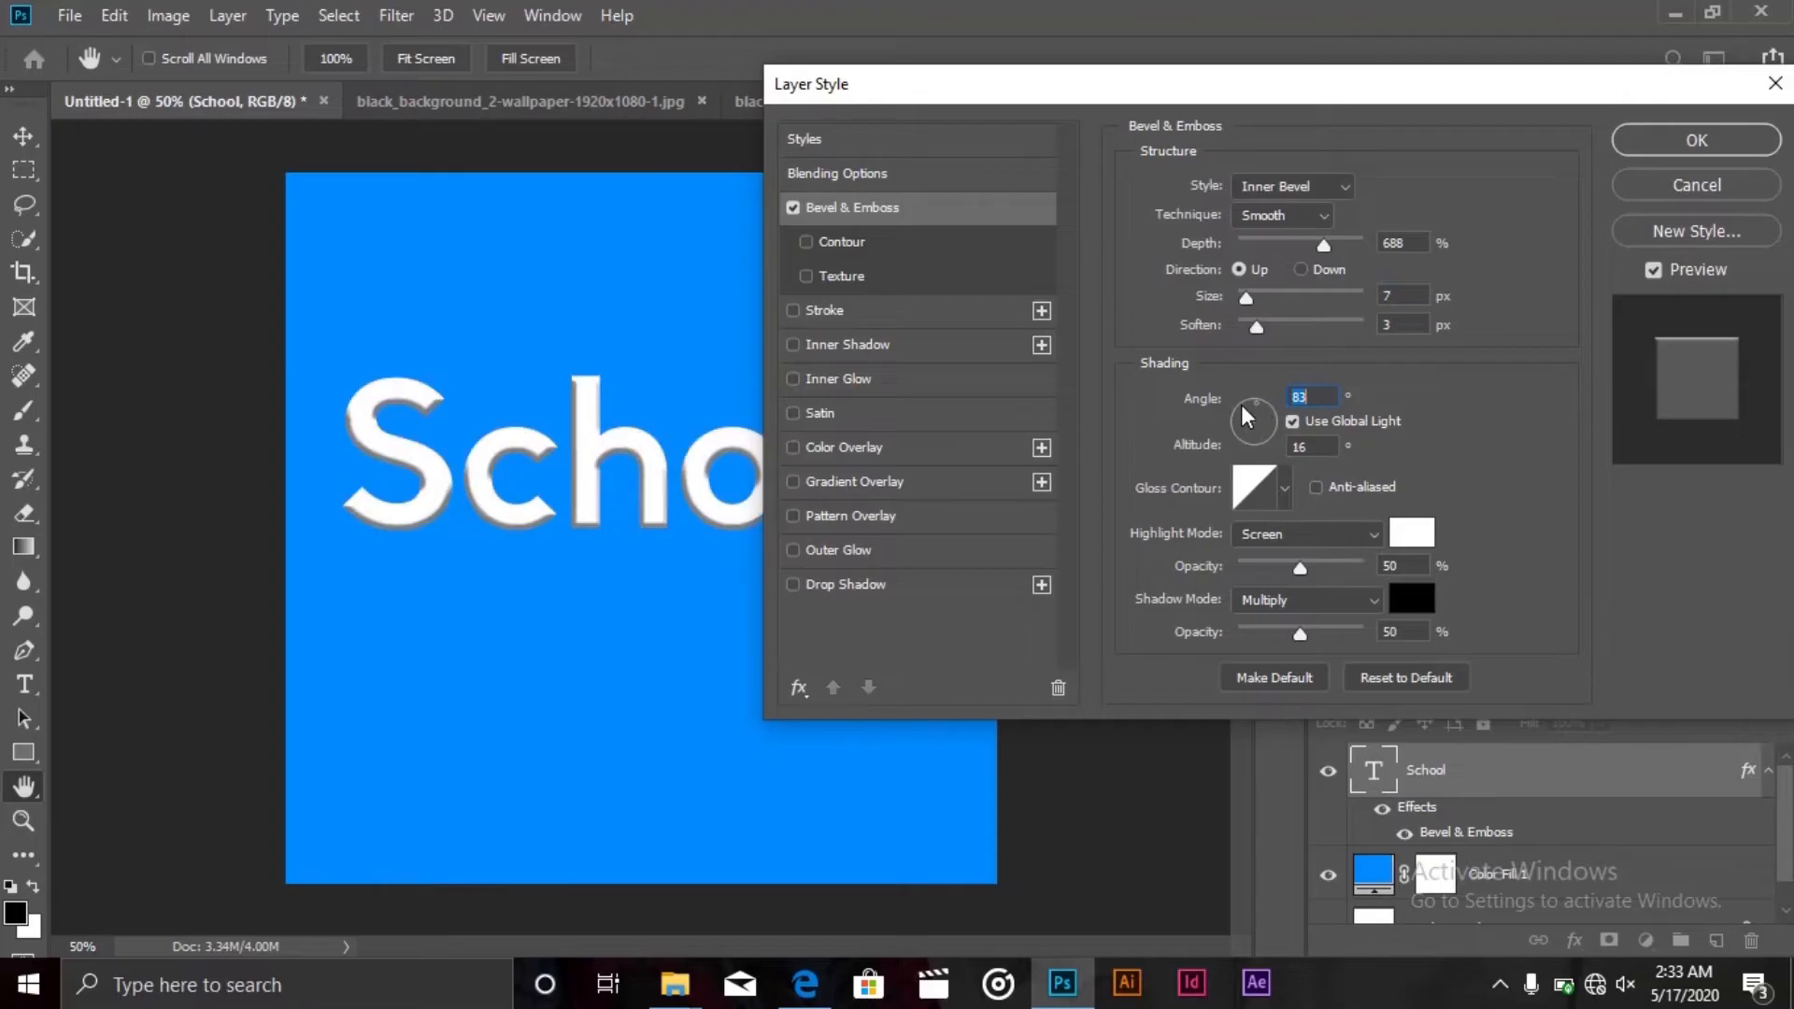
pyautogui.click(790, 206)
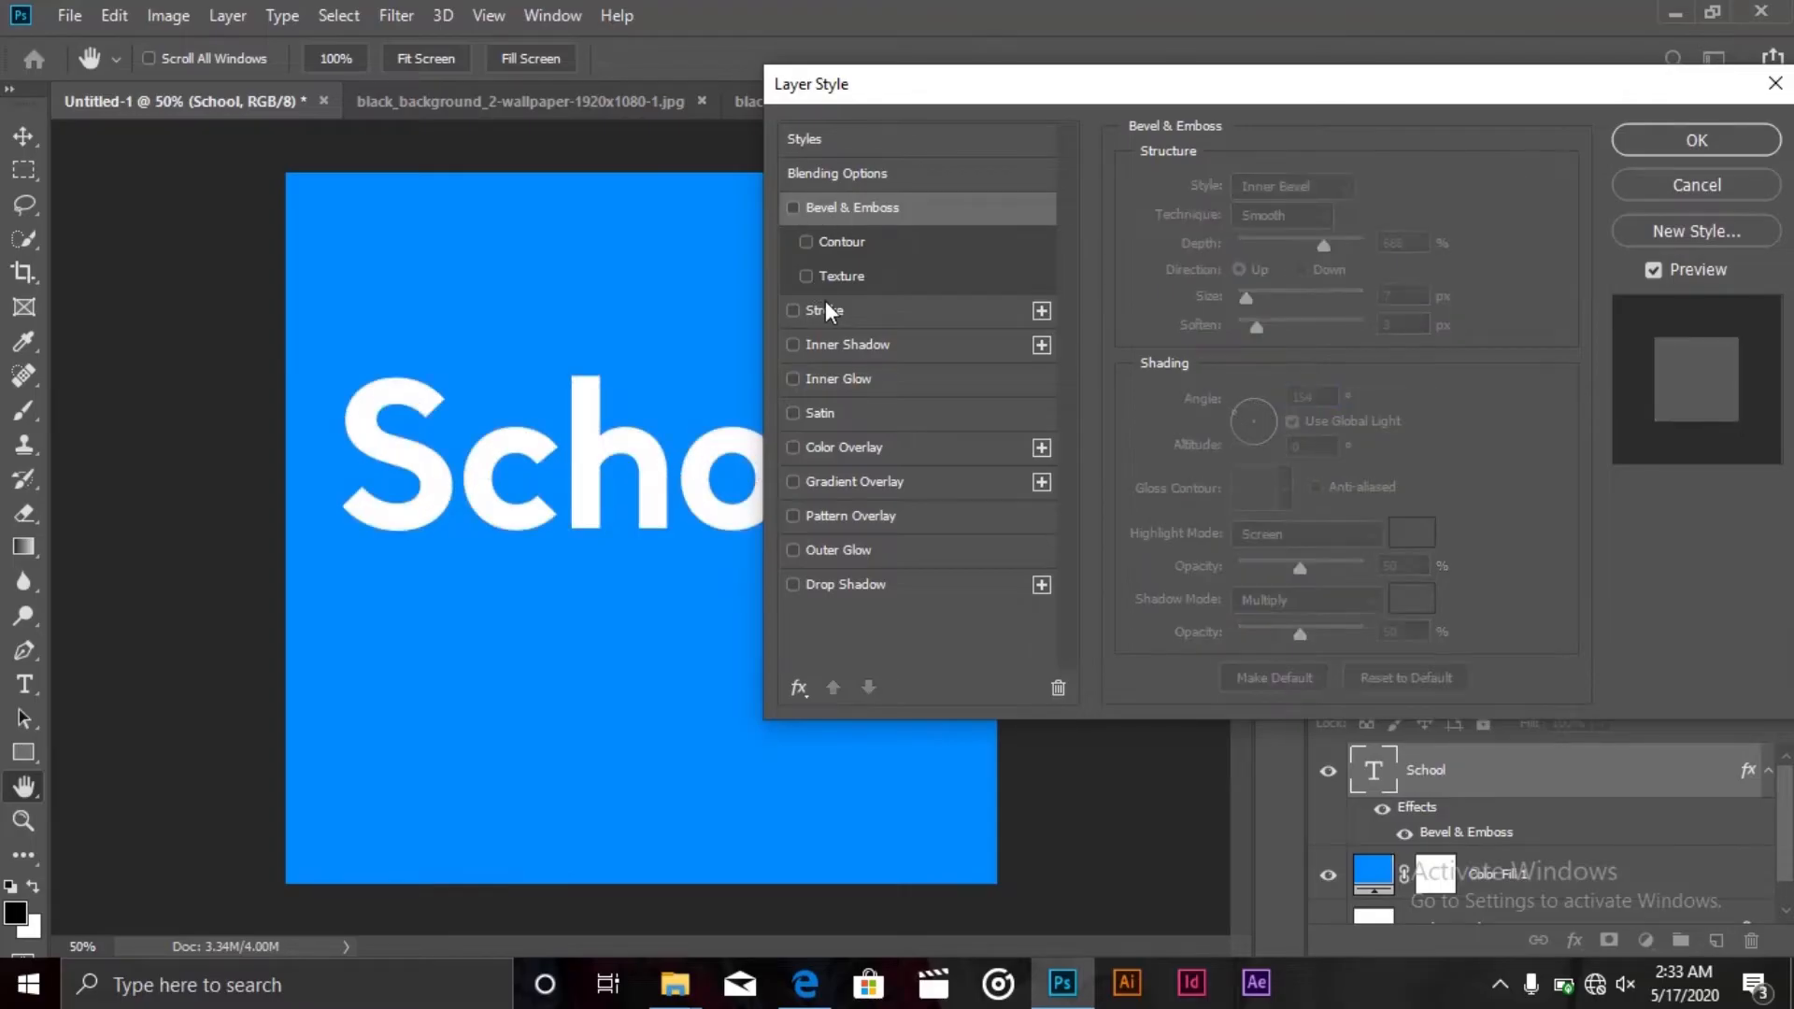
# Add a stroke to the School text, position it outside and set its size to 46 px
pyautogui.click(832, 306)
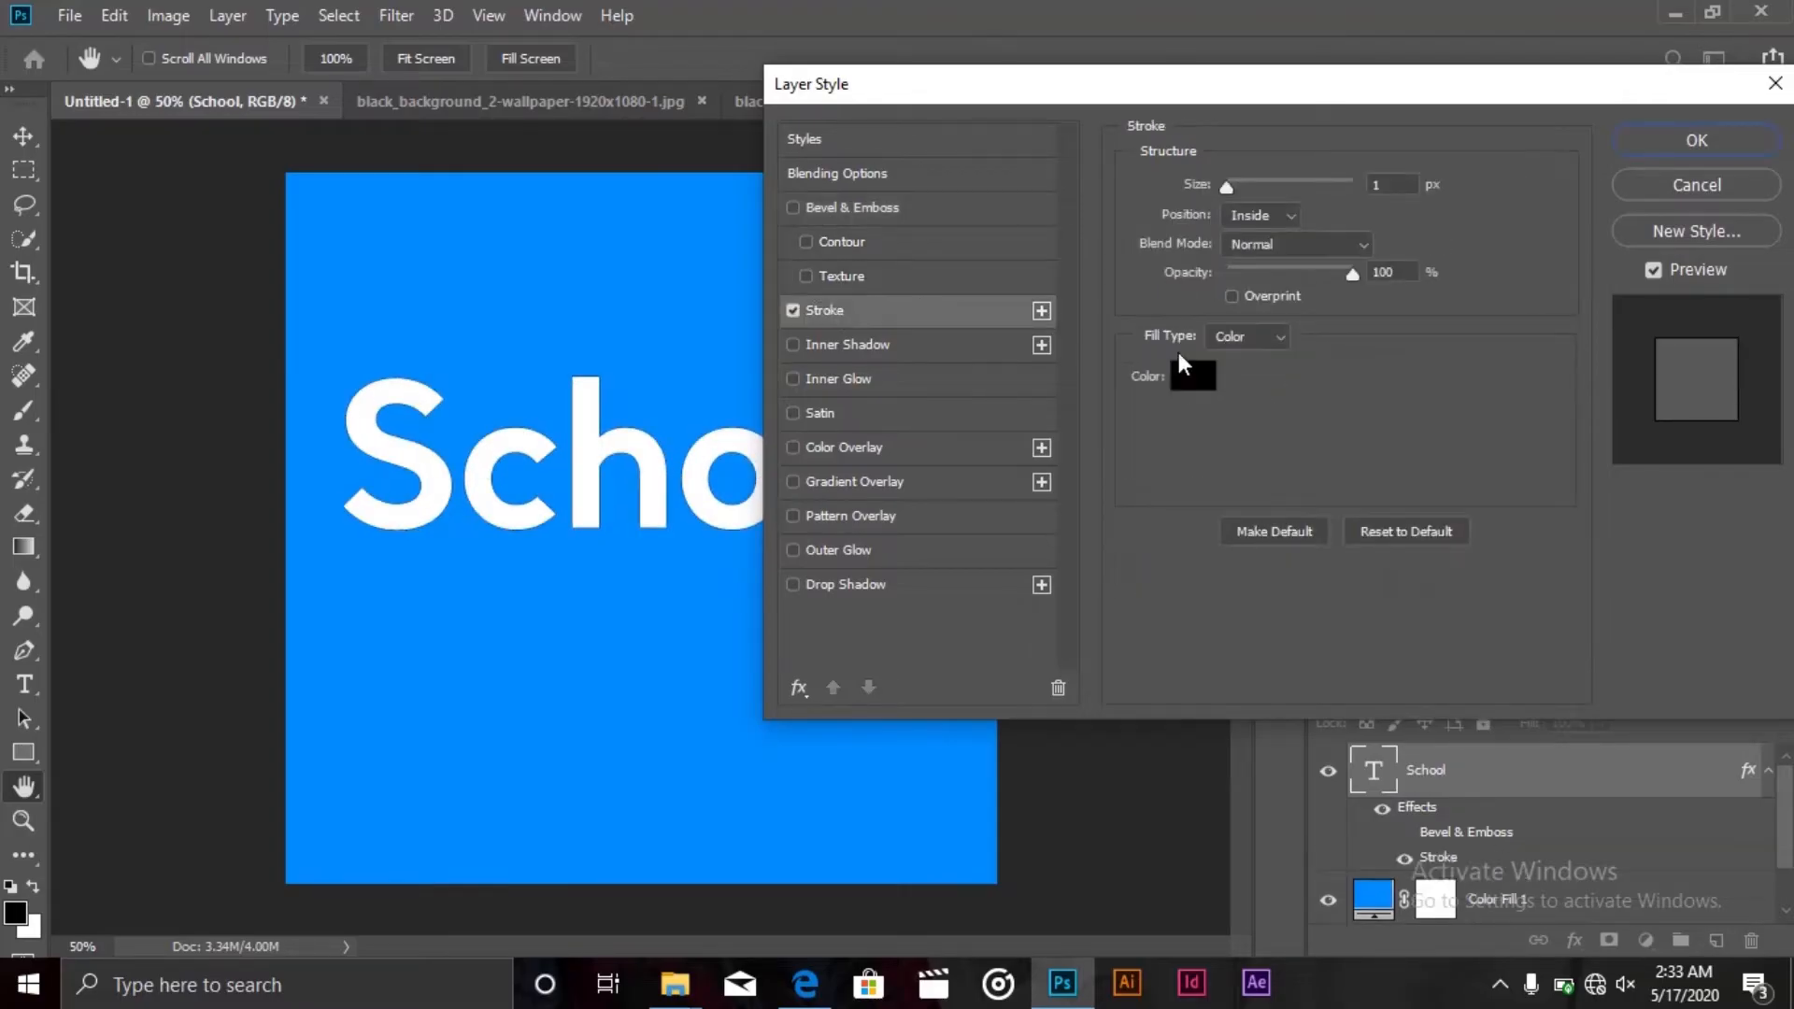
pyautogui.moveTo(1224, 183); pyautogui.dragTo(1235, 182)
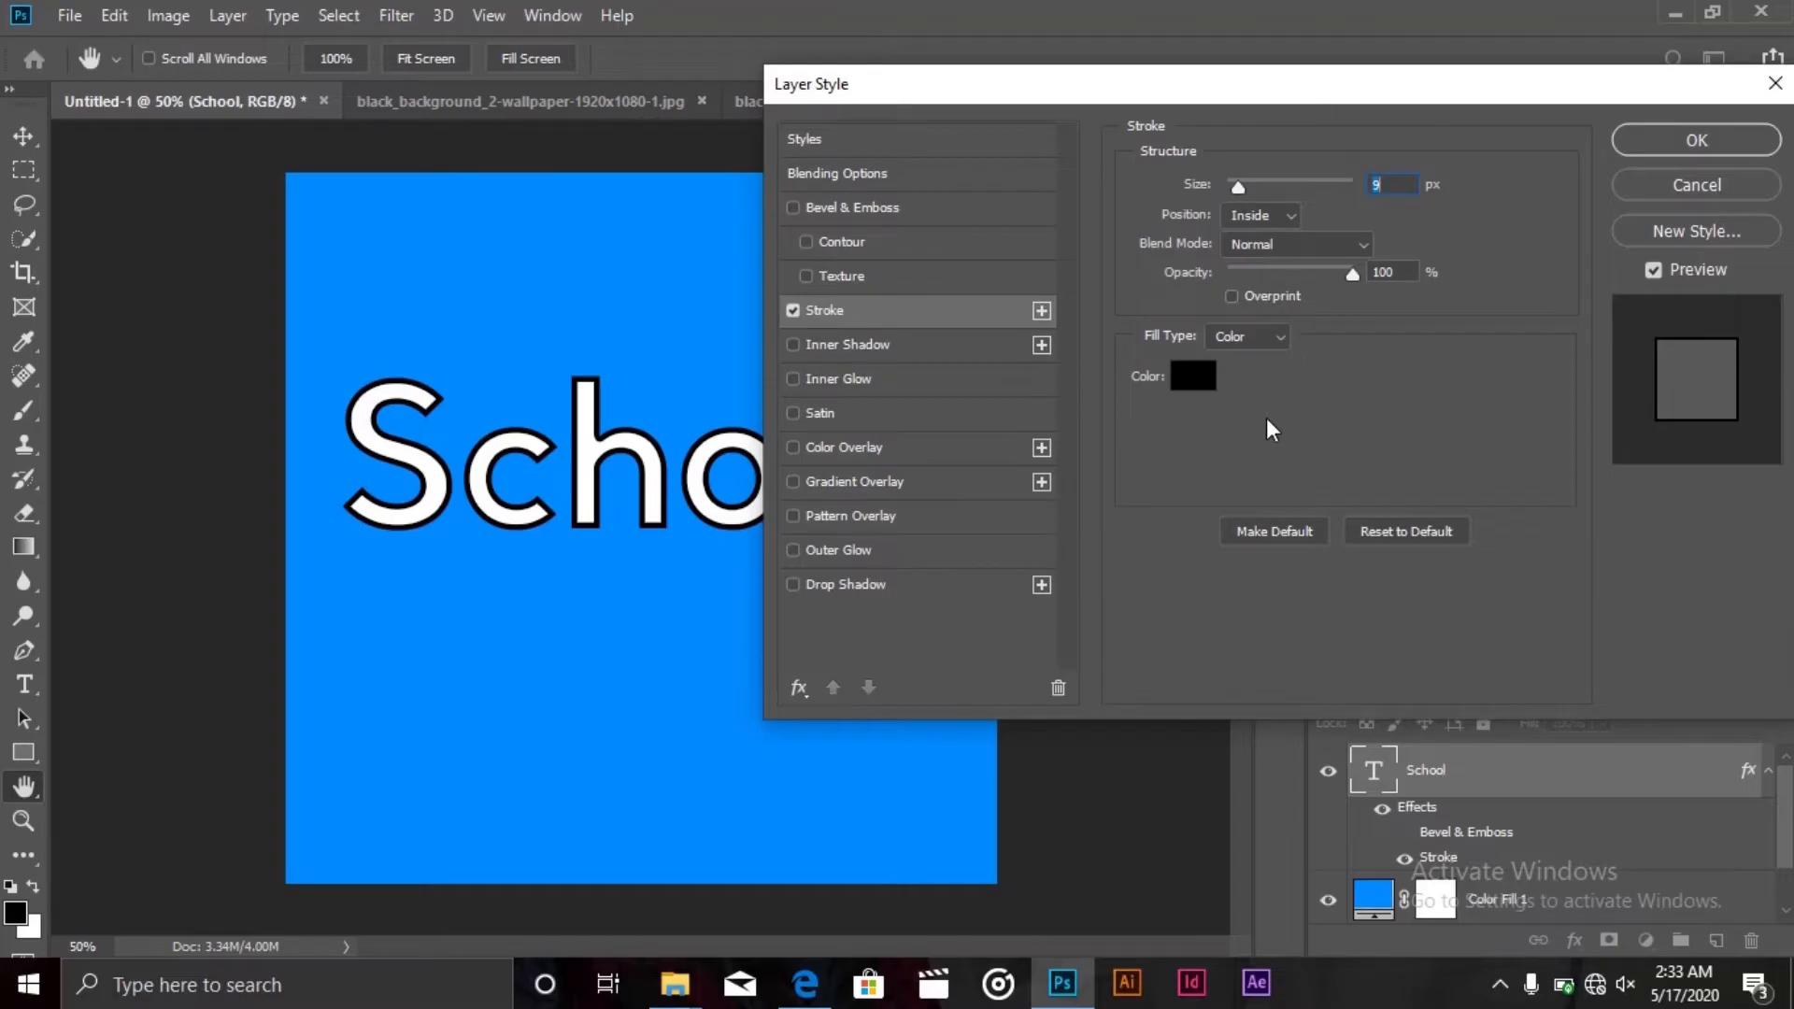
pyautogui.click(1290, 216)
pyautogui.click(1281, 238)
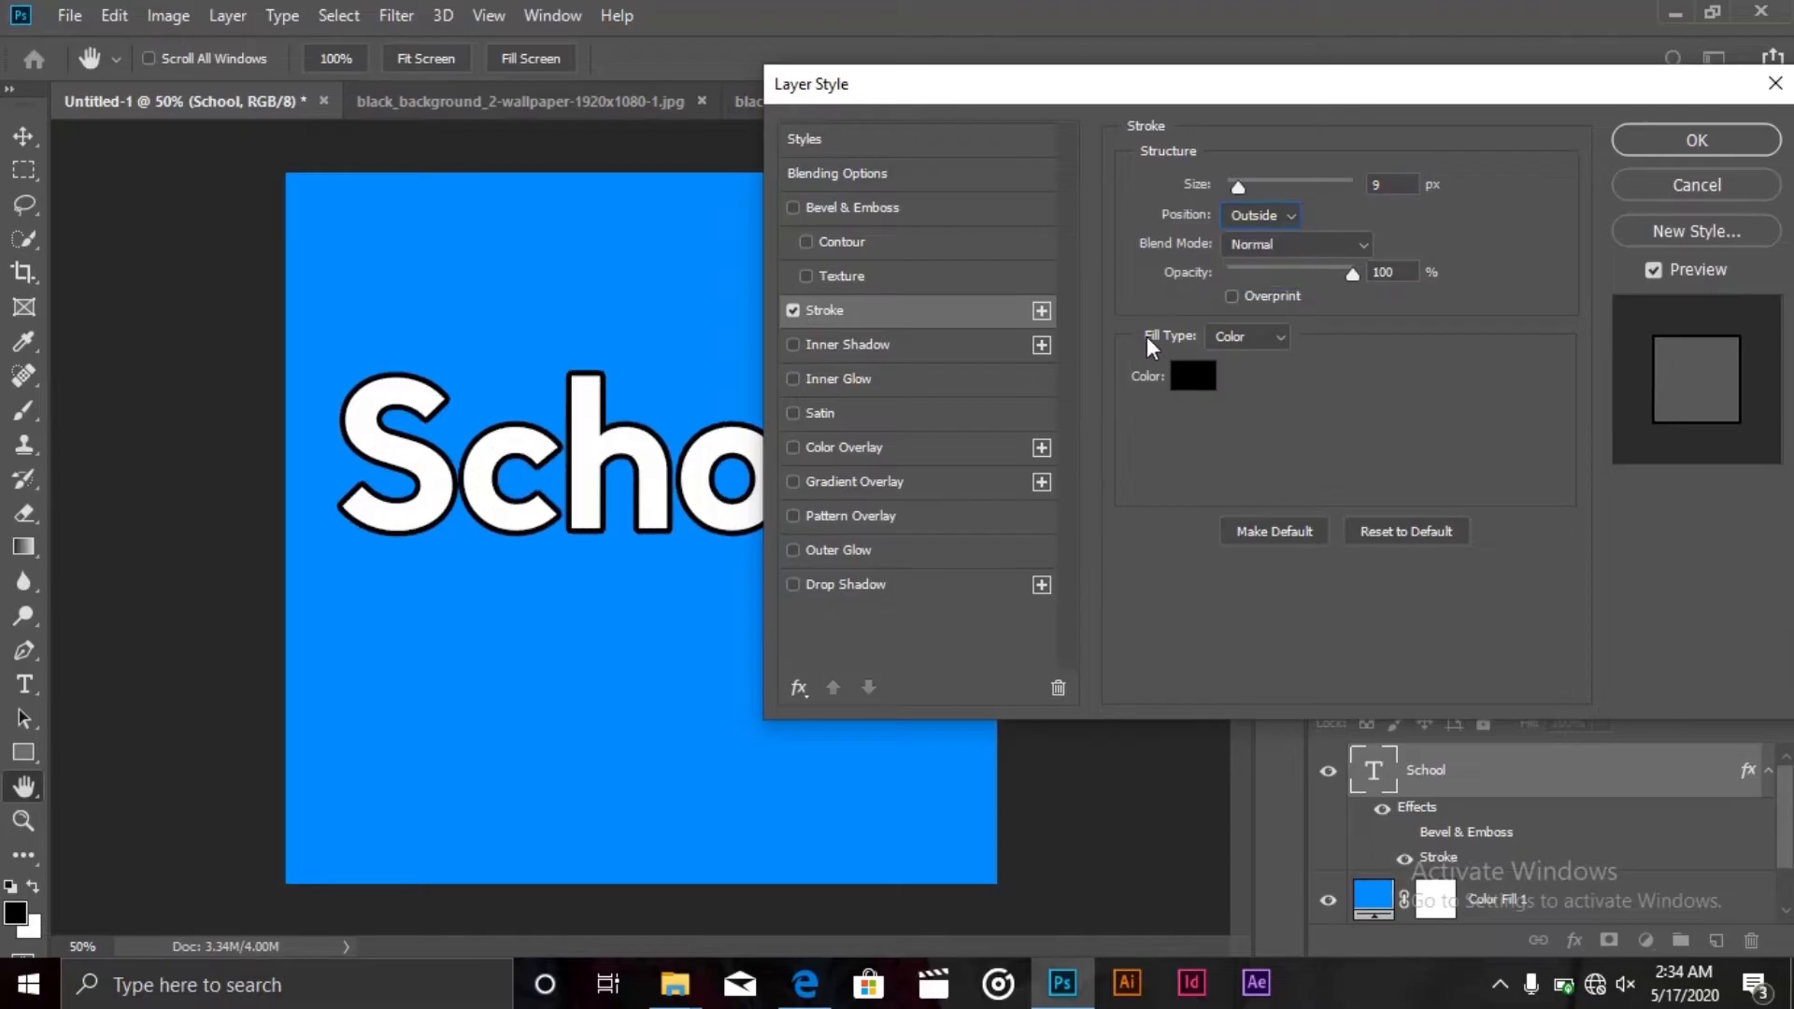
pyautogui.moveTo(1275, 184); pyautogui.dragTo(1260, 187)
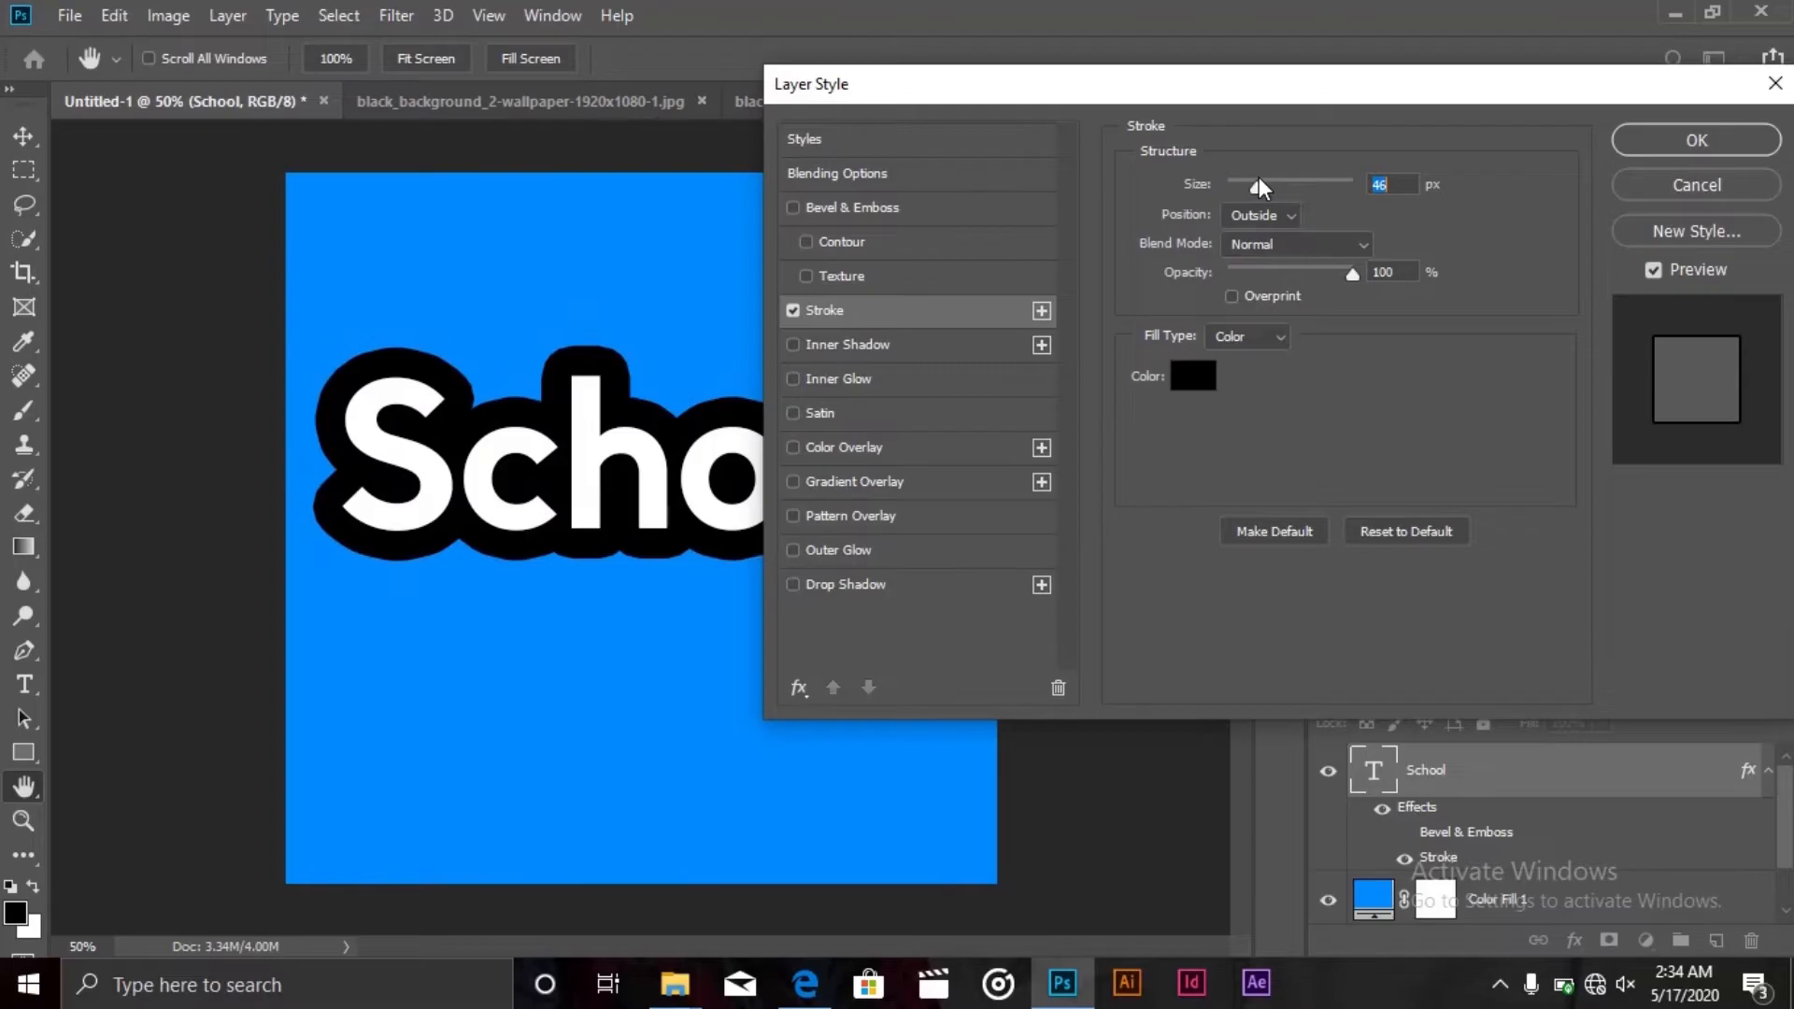
# Change the stroke color to orange ff9600 and apply the layer style to the School text
pyautogui.click(1203, 376)
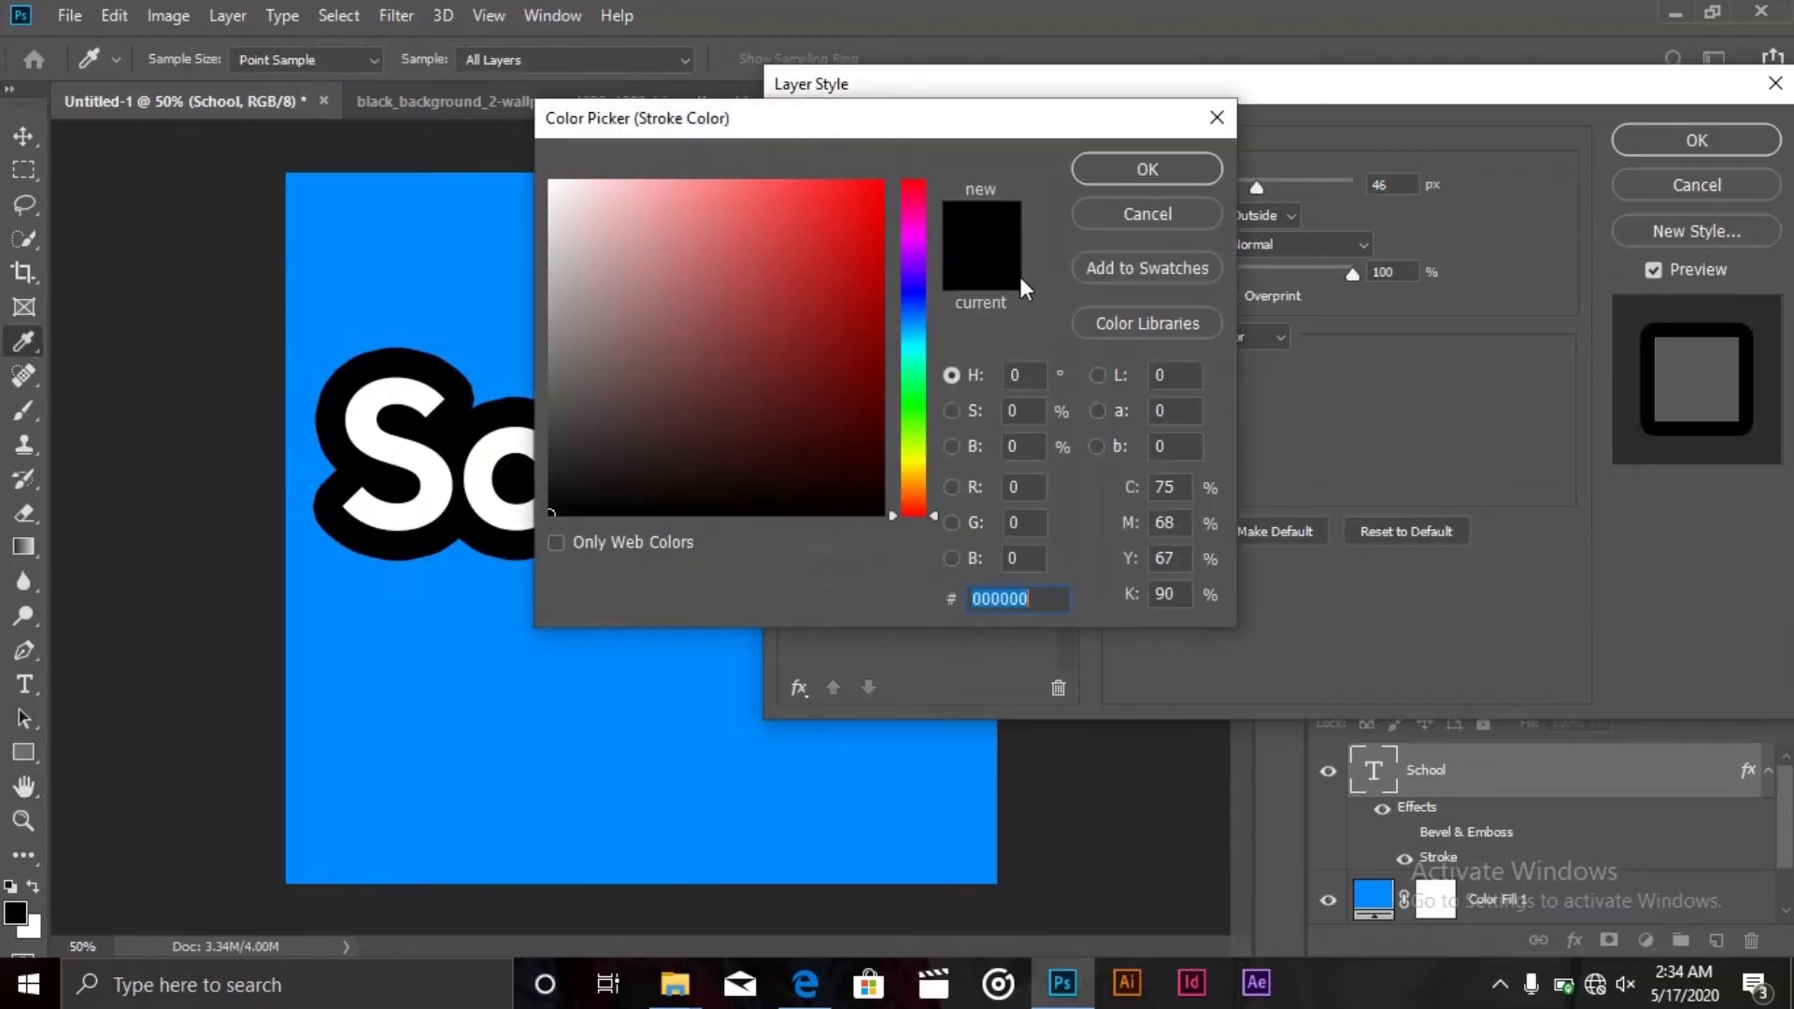
pyautogui.click(908, 473)
pyautogui.click(838, 264)
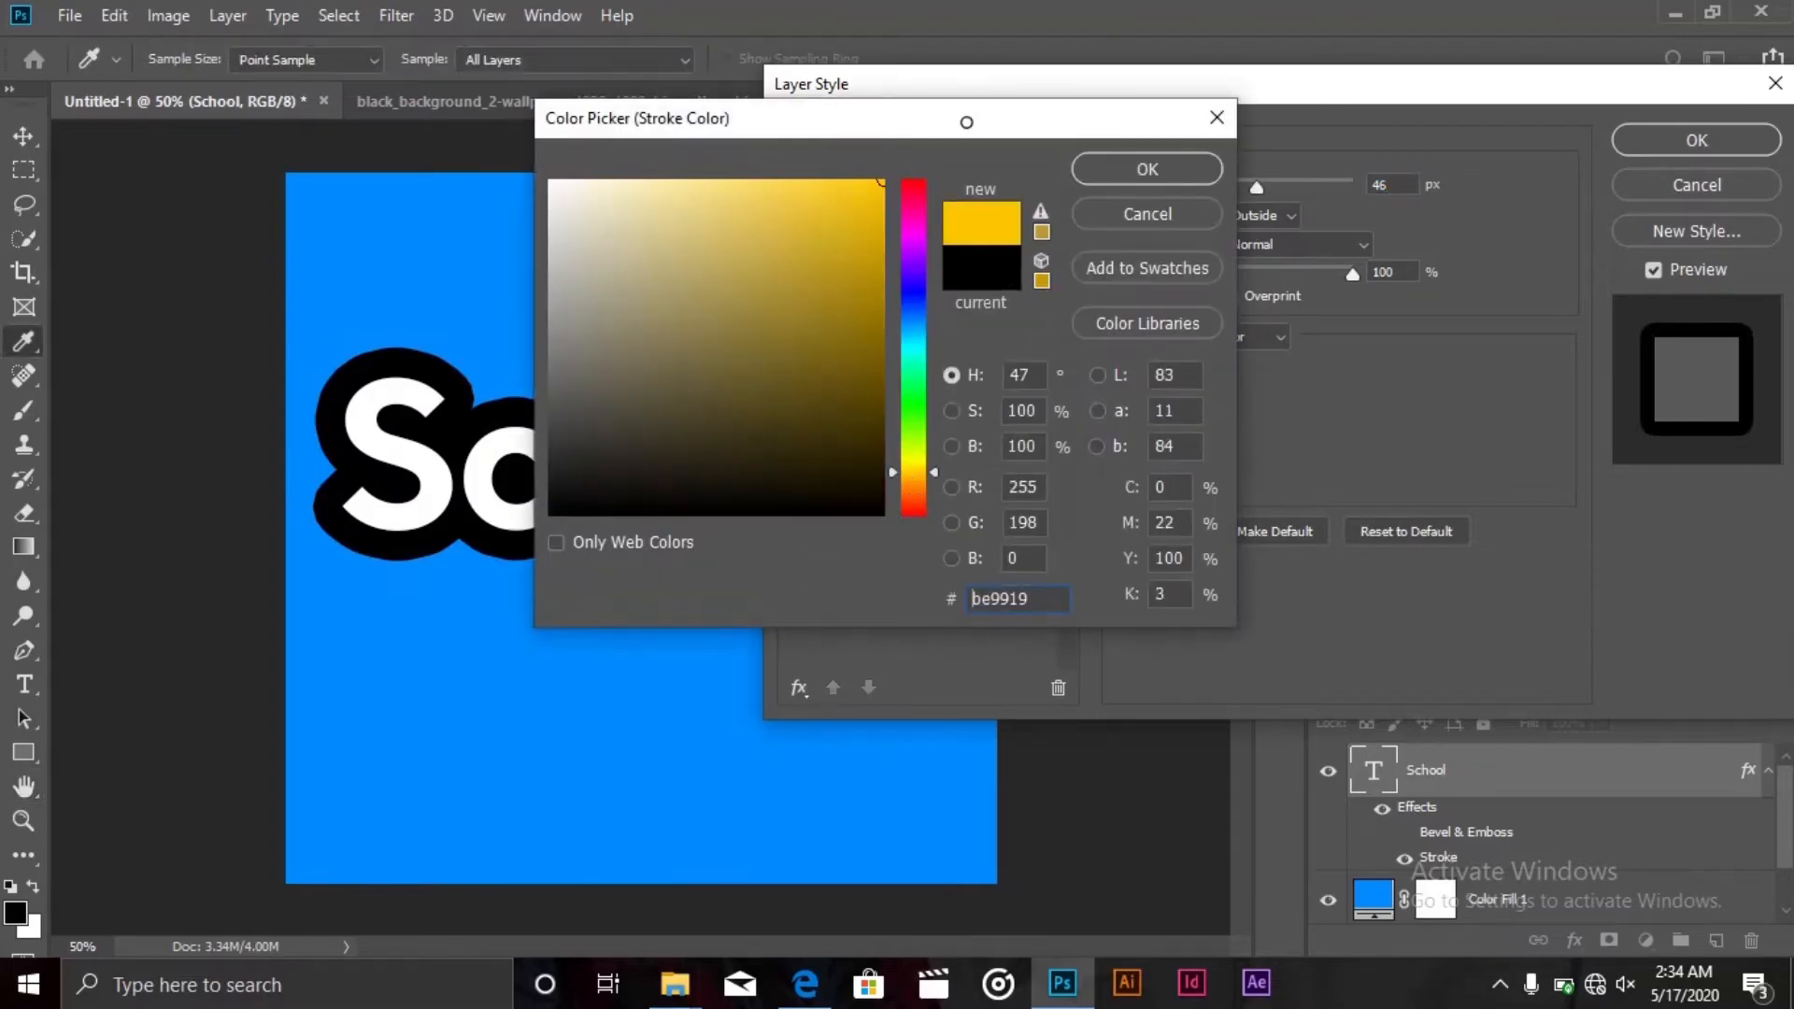
pyautogui.write('ffc600')
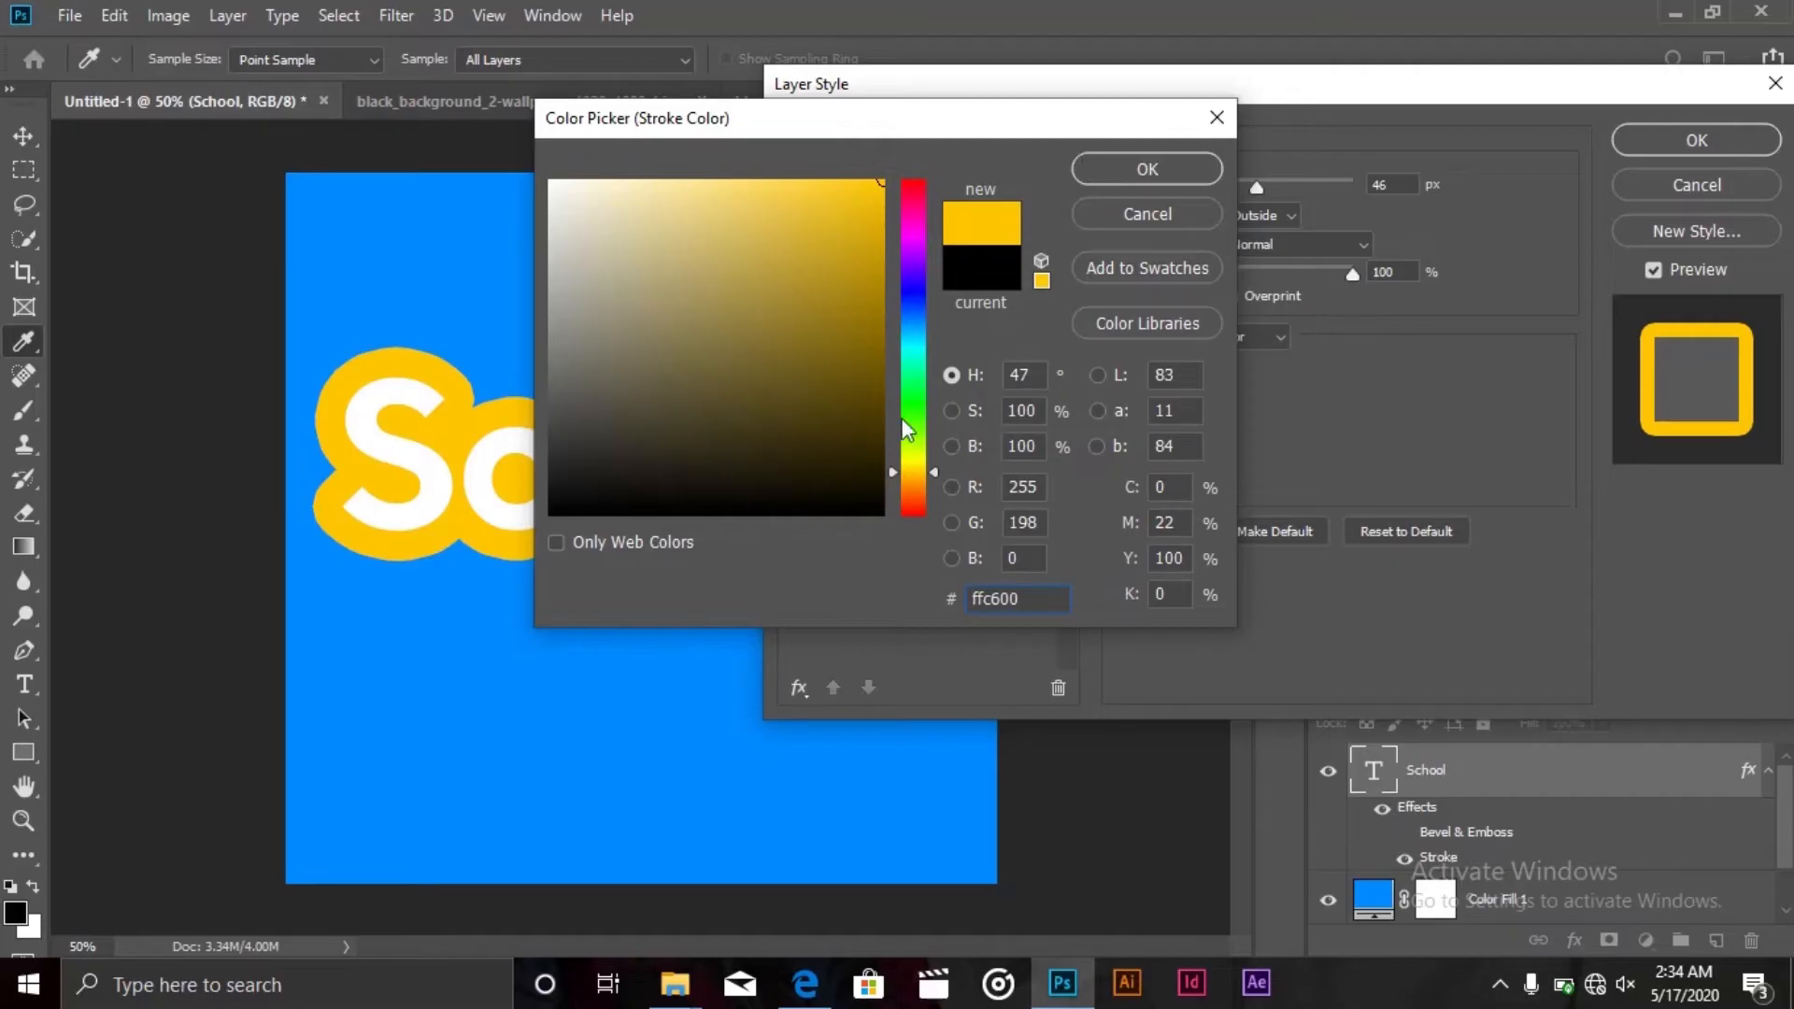
pyautogui.click(904, 481)
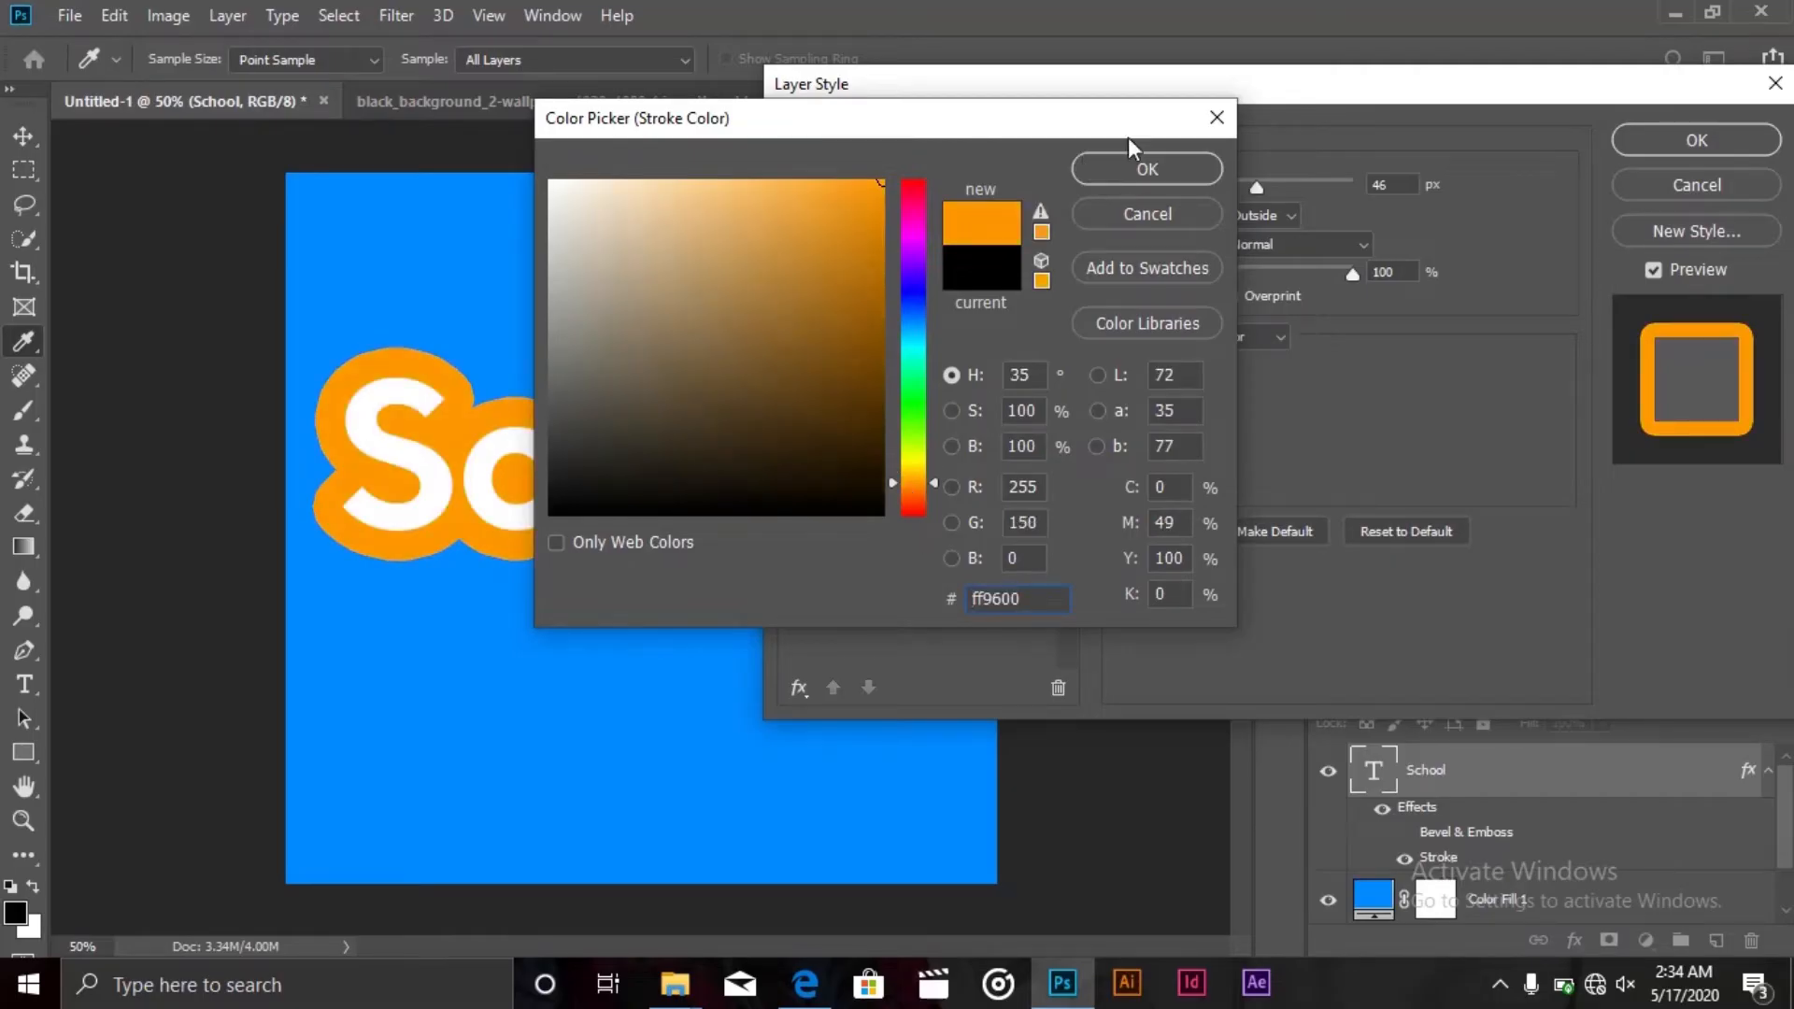
pyautogui.click(1142, 169)
pyautogui.moveTo(1239, 88); pyautogui.dragTo(1168, 88)
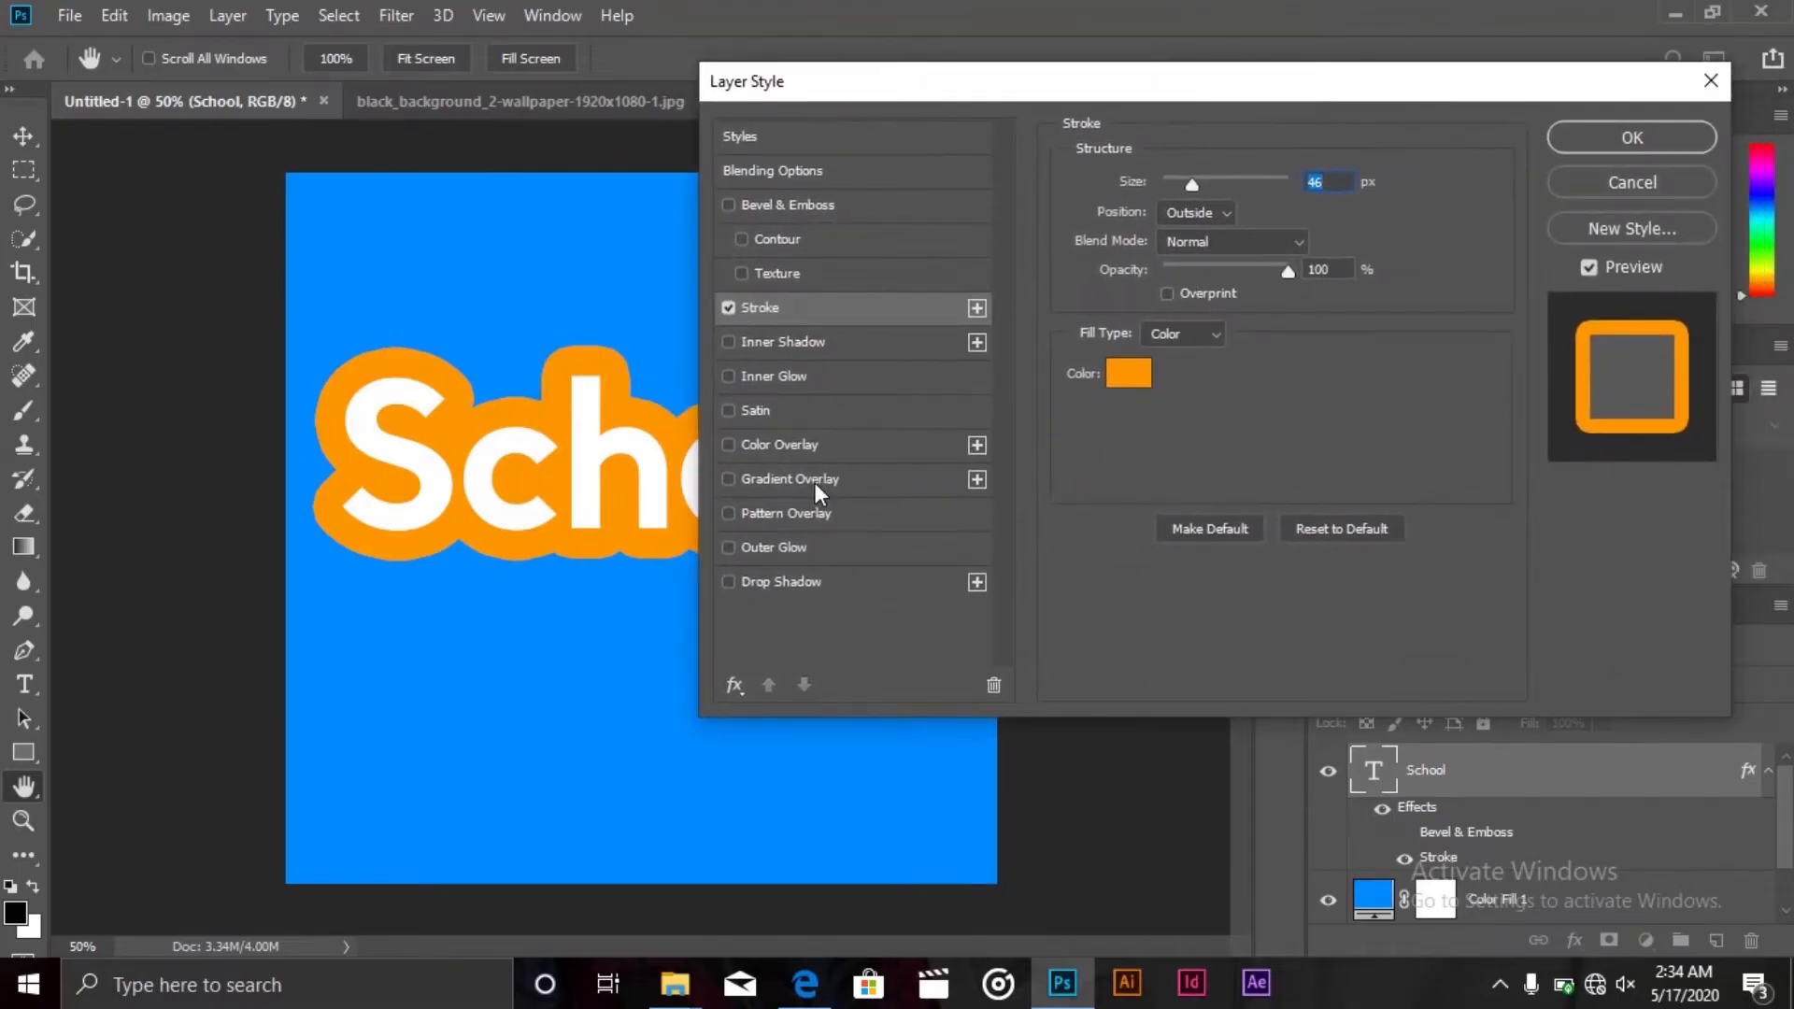
pyautogui.press('Return')
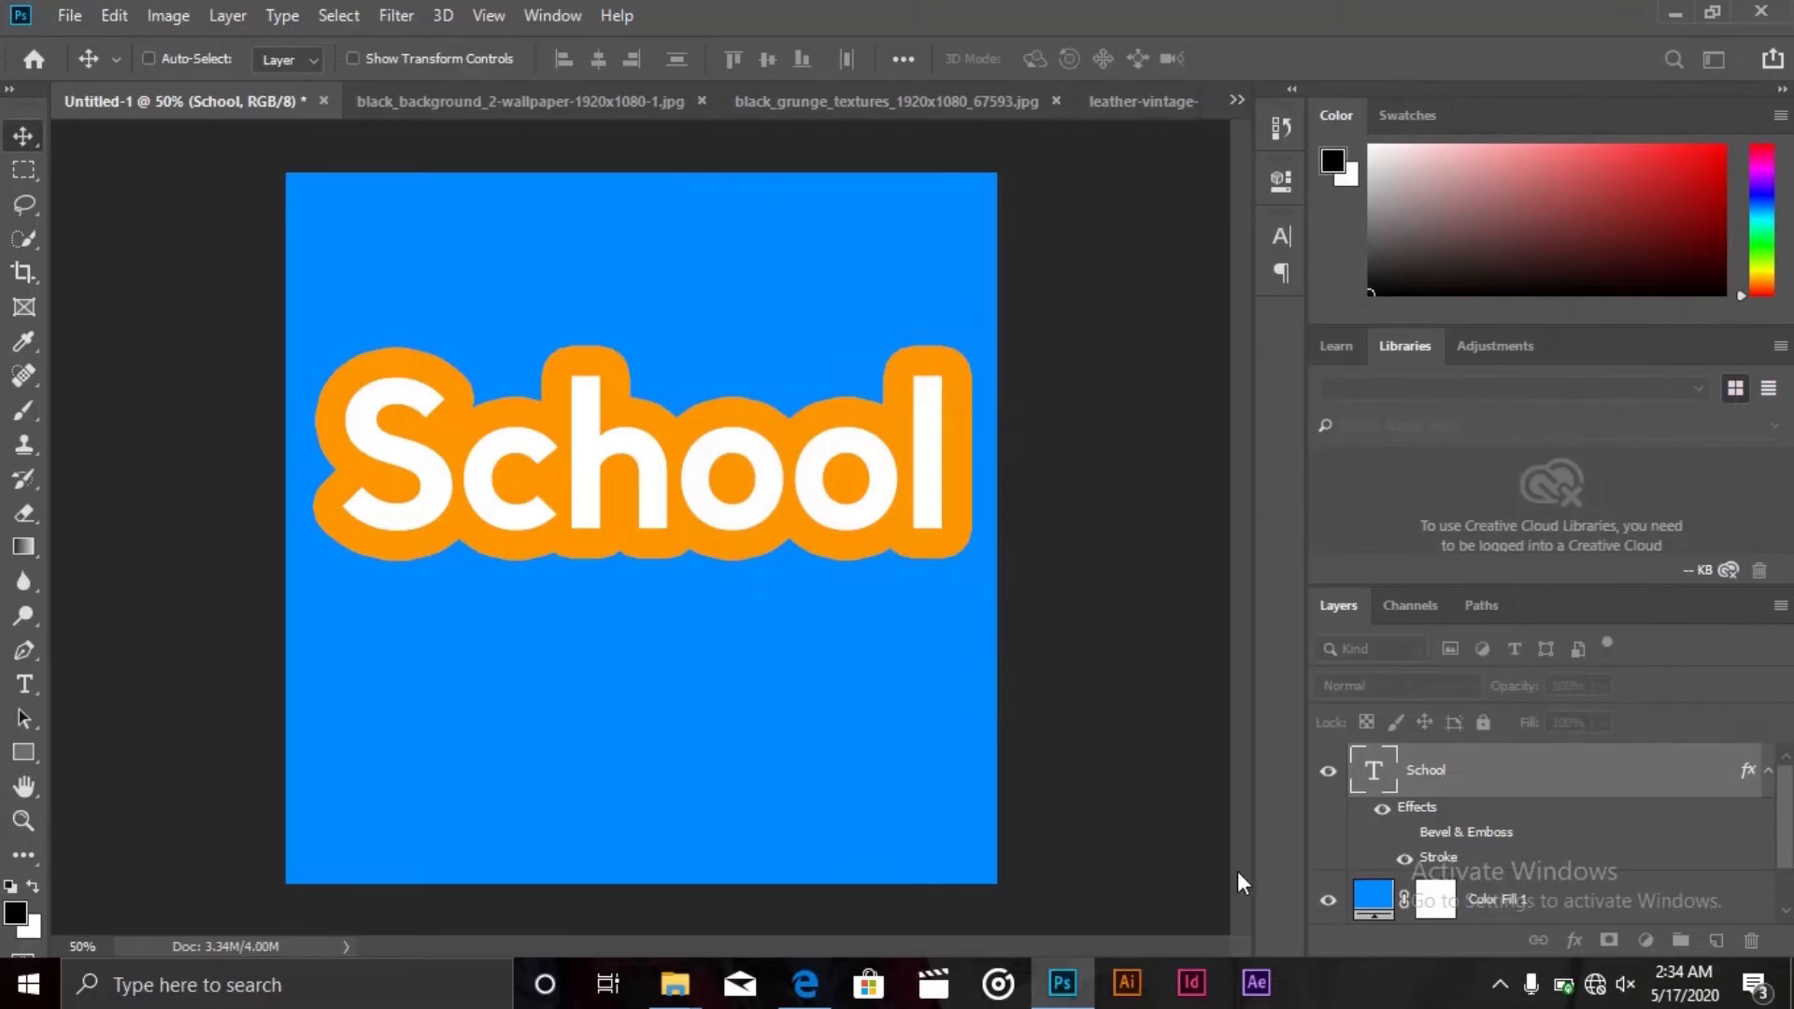
# Group the School layer and add a 46 px outside stroke to the group
pyautogui.hotkey('ctrl', 'g')
pyautogui.rightClick(1415, 761)
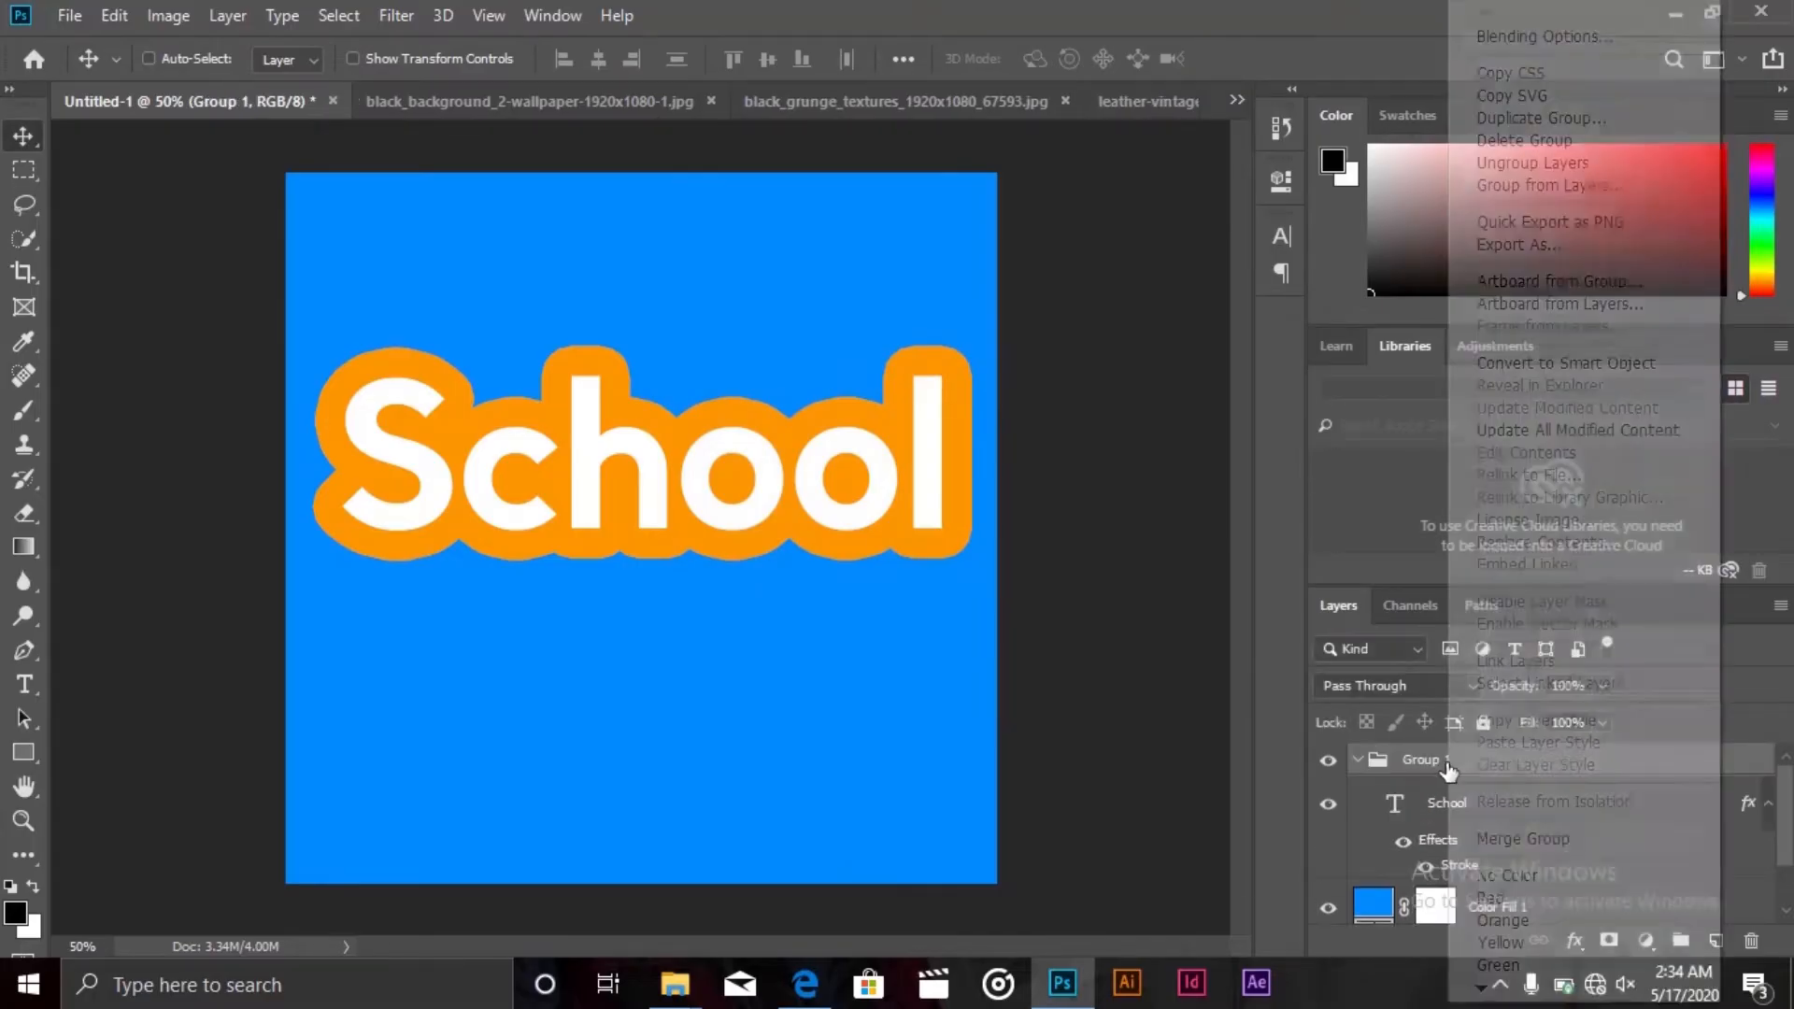
pyautogui.click(1506, 43)
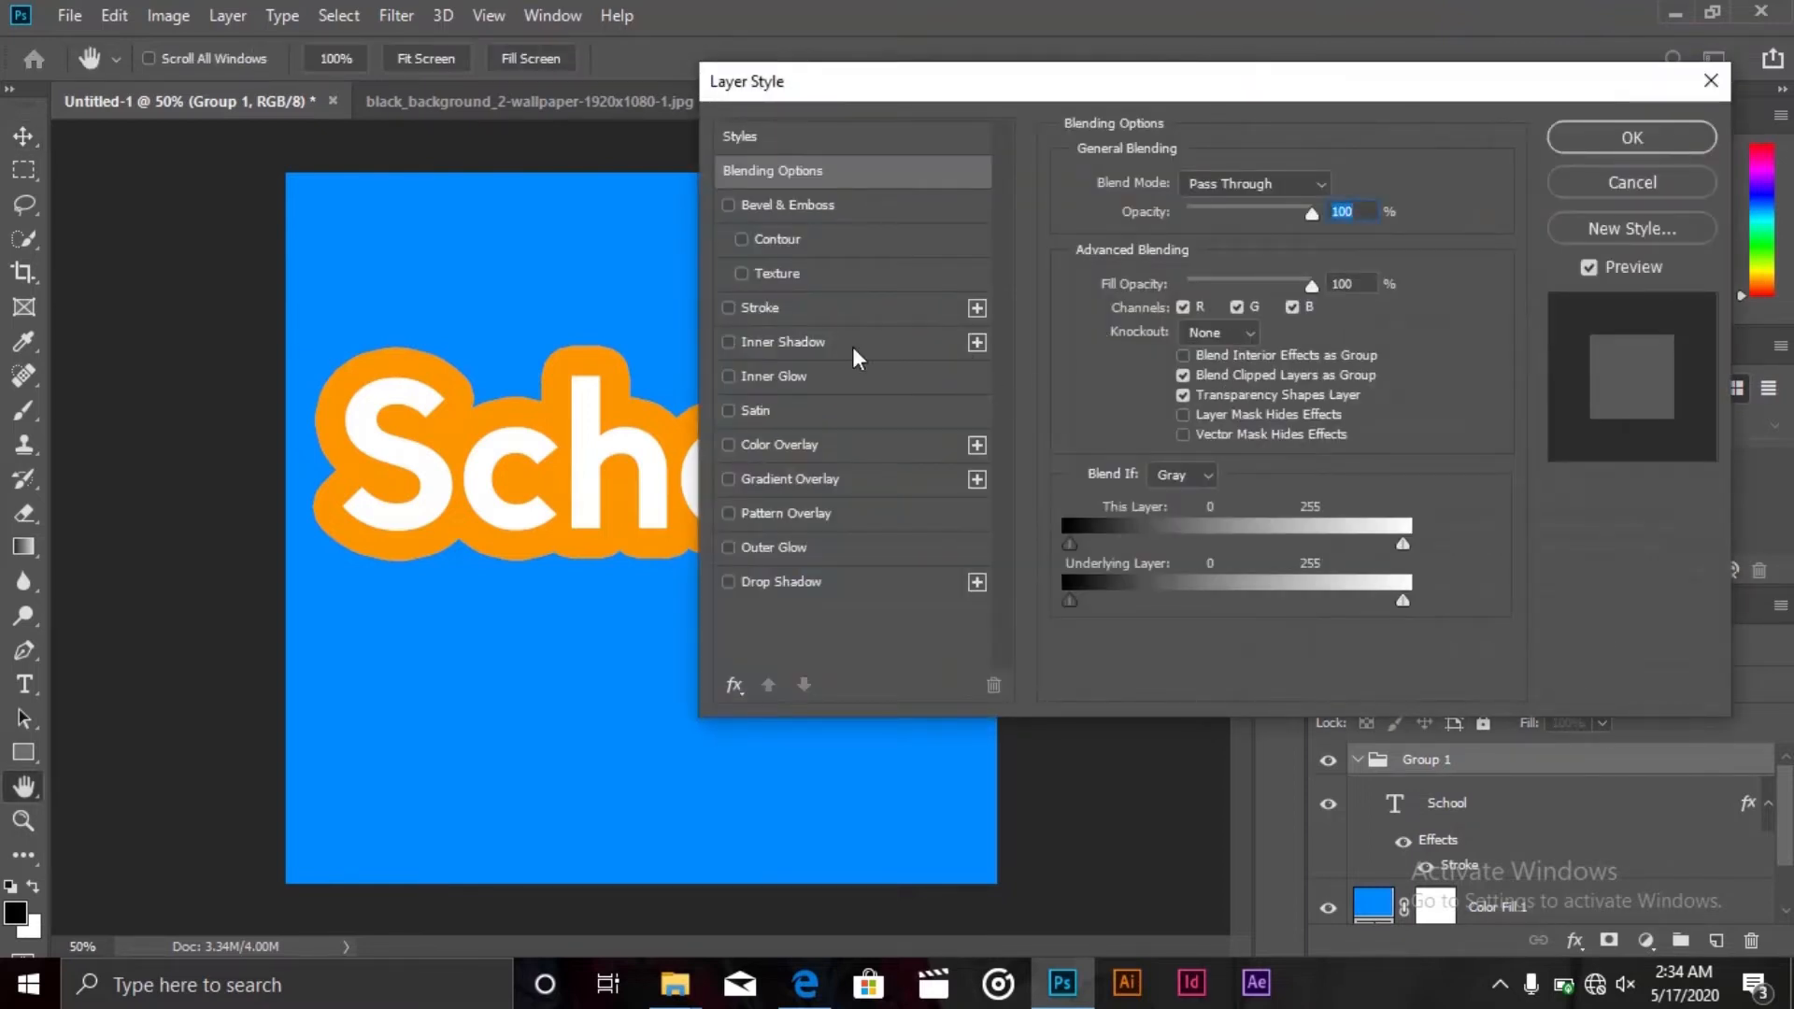
pyautogui.click(765, 305)
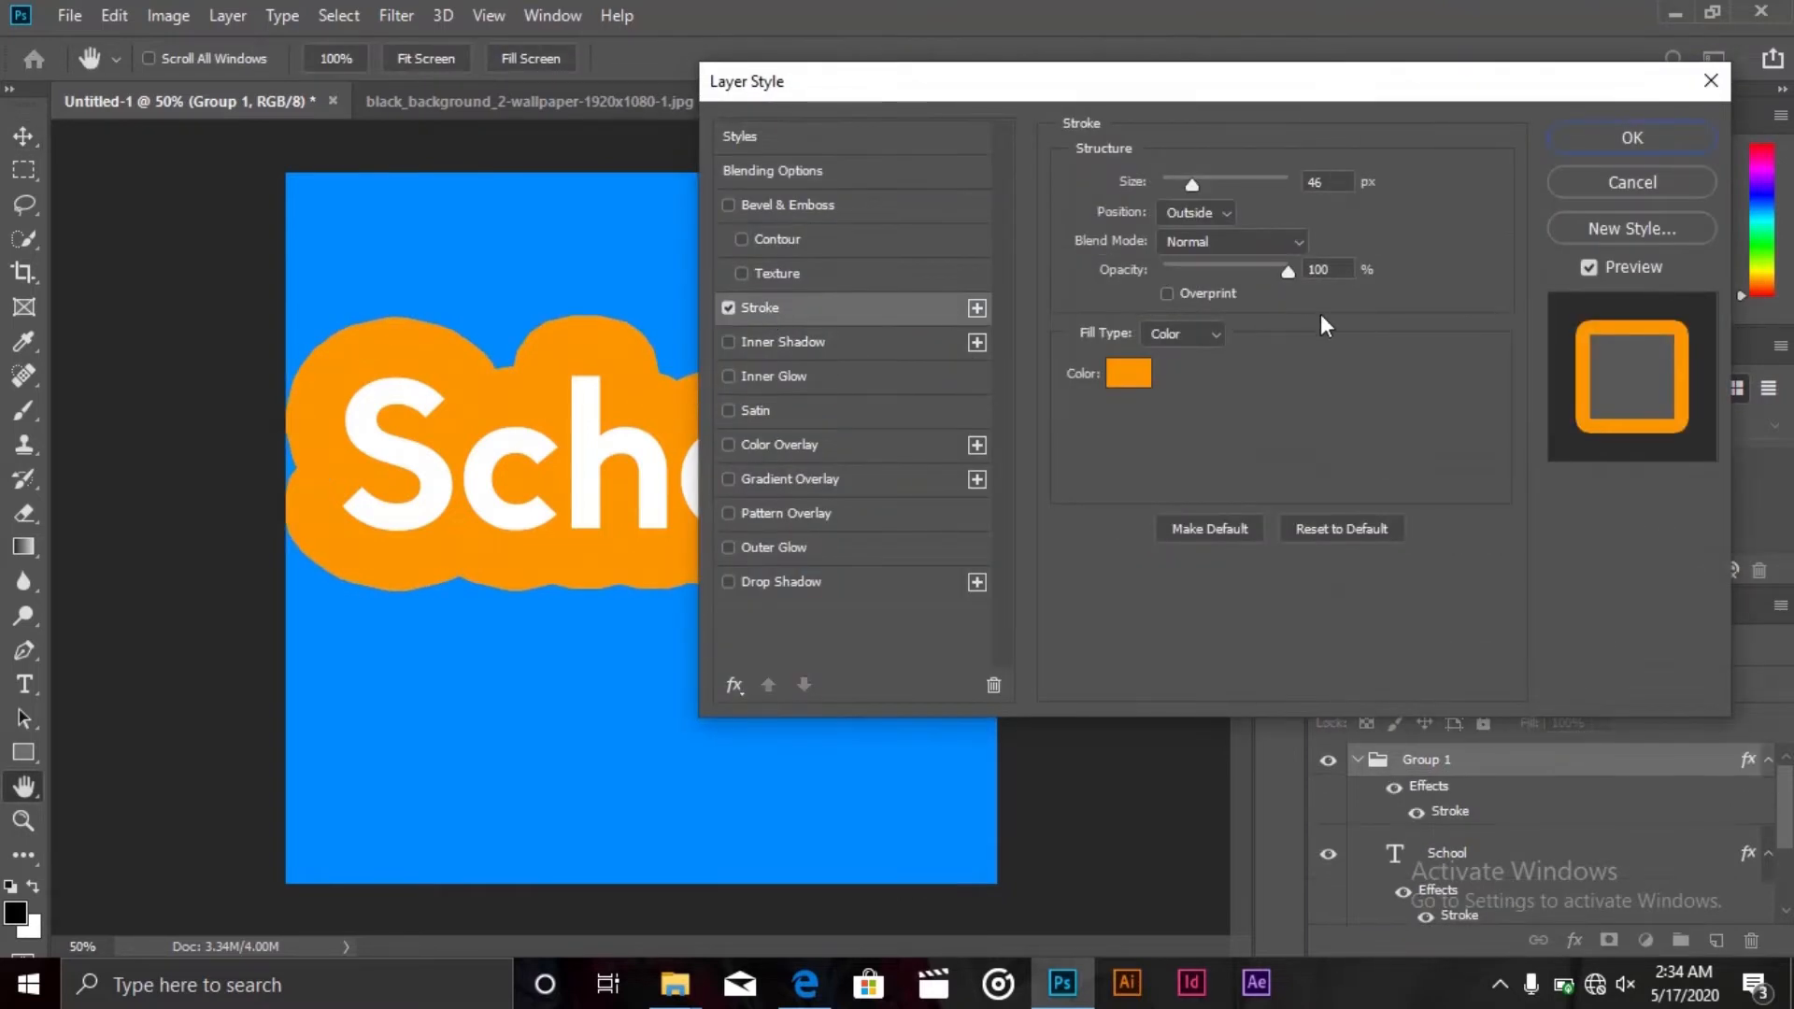
# Color the group's stroke green 24ff00, apply it, and ungroup the School layer
pyautogui.click(1127, 374)
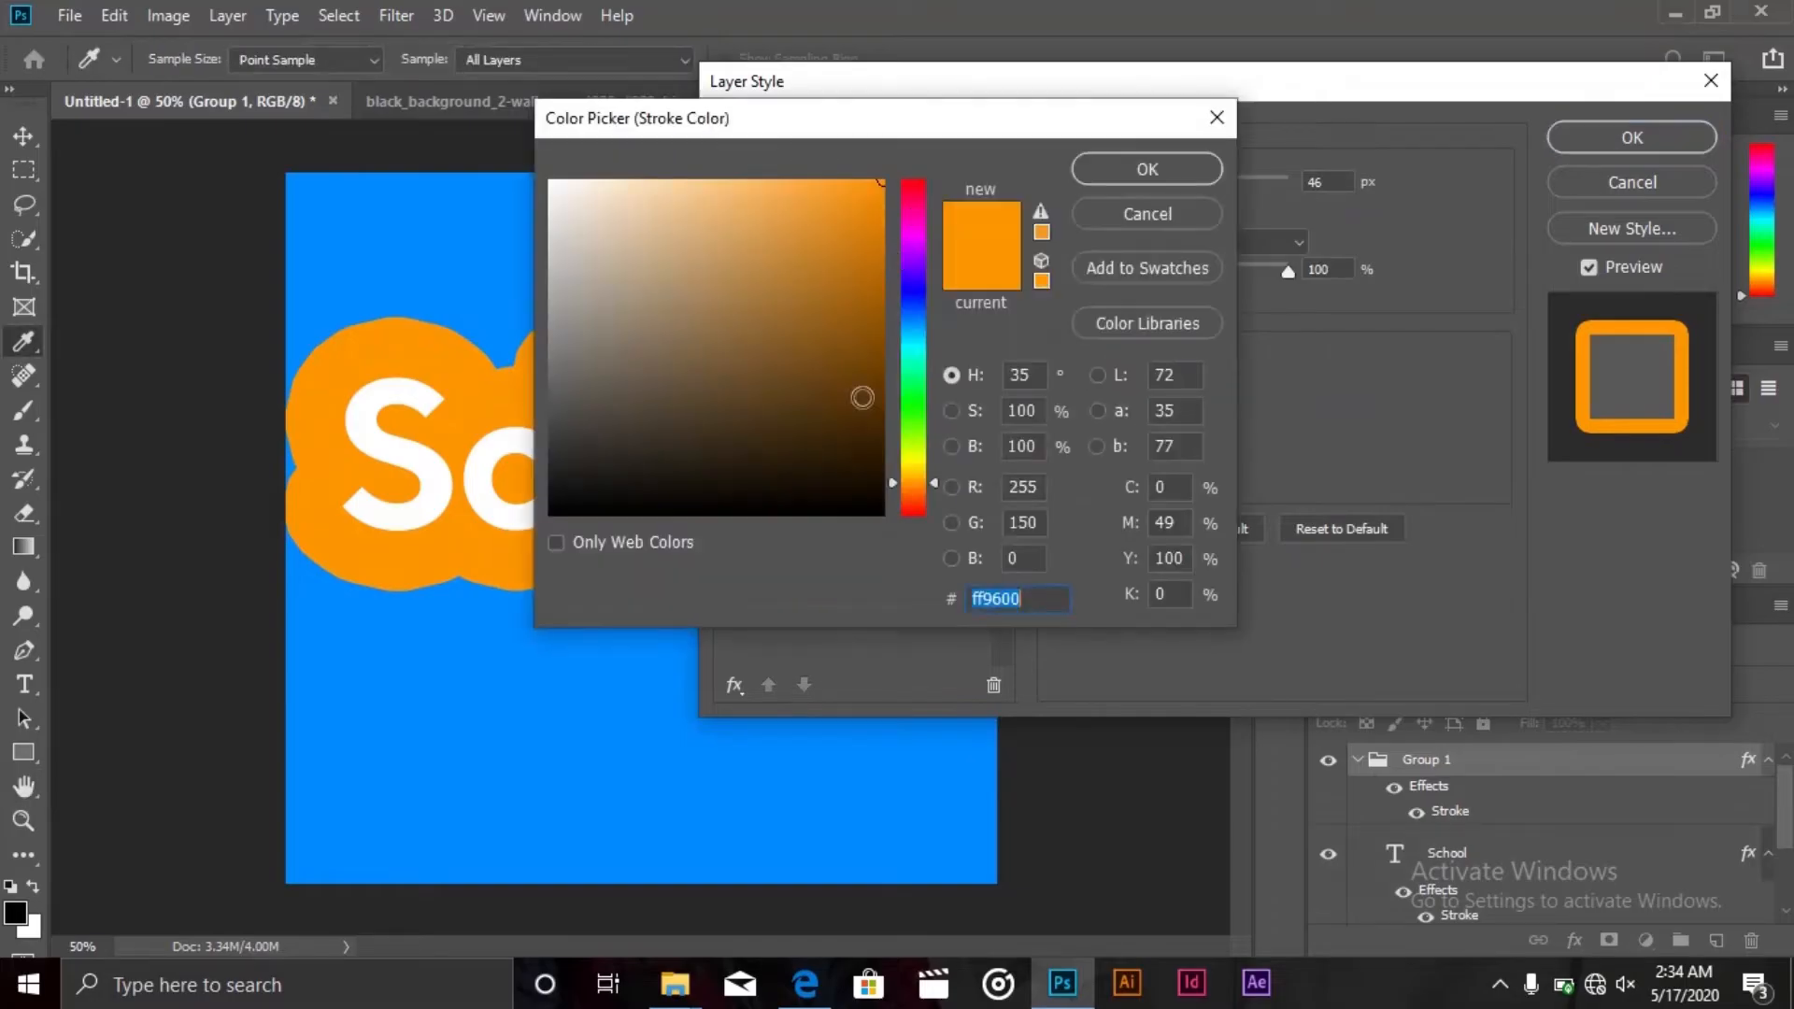
pyautogui.click(915, 412)
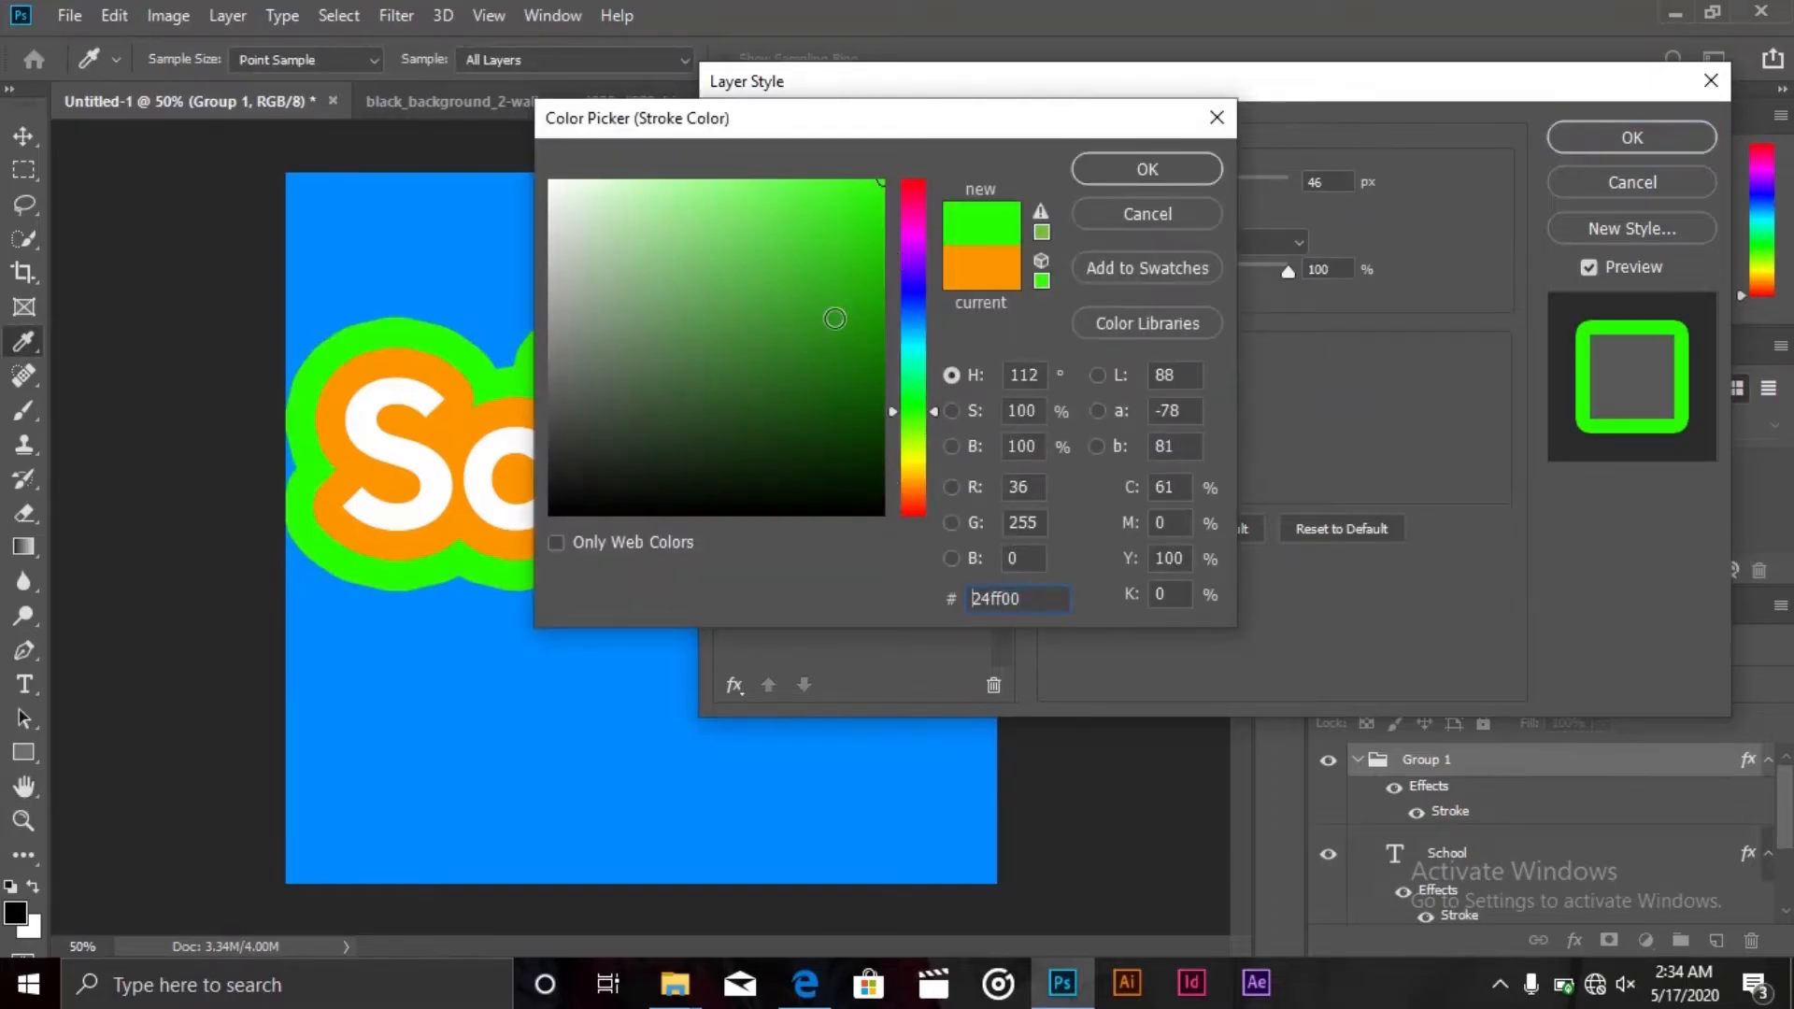
pyautogui.click(1098, 166)
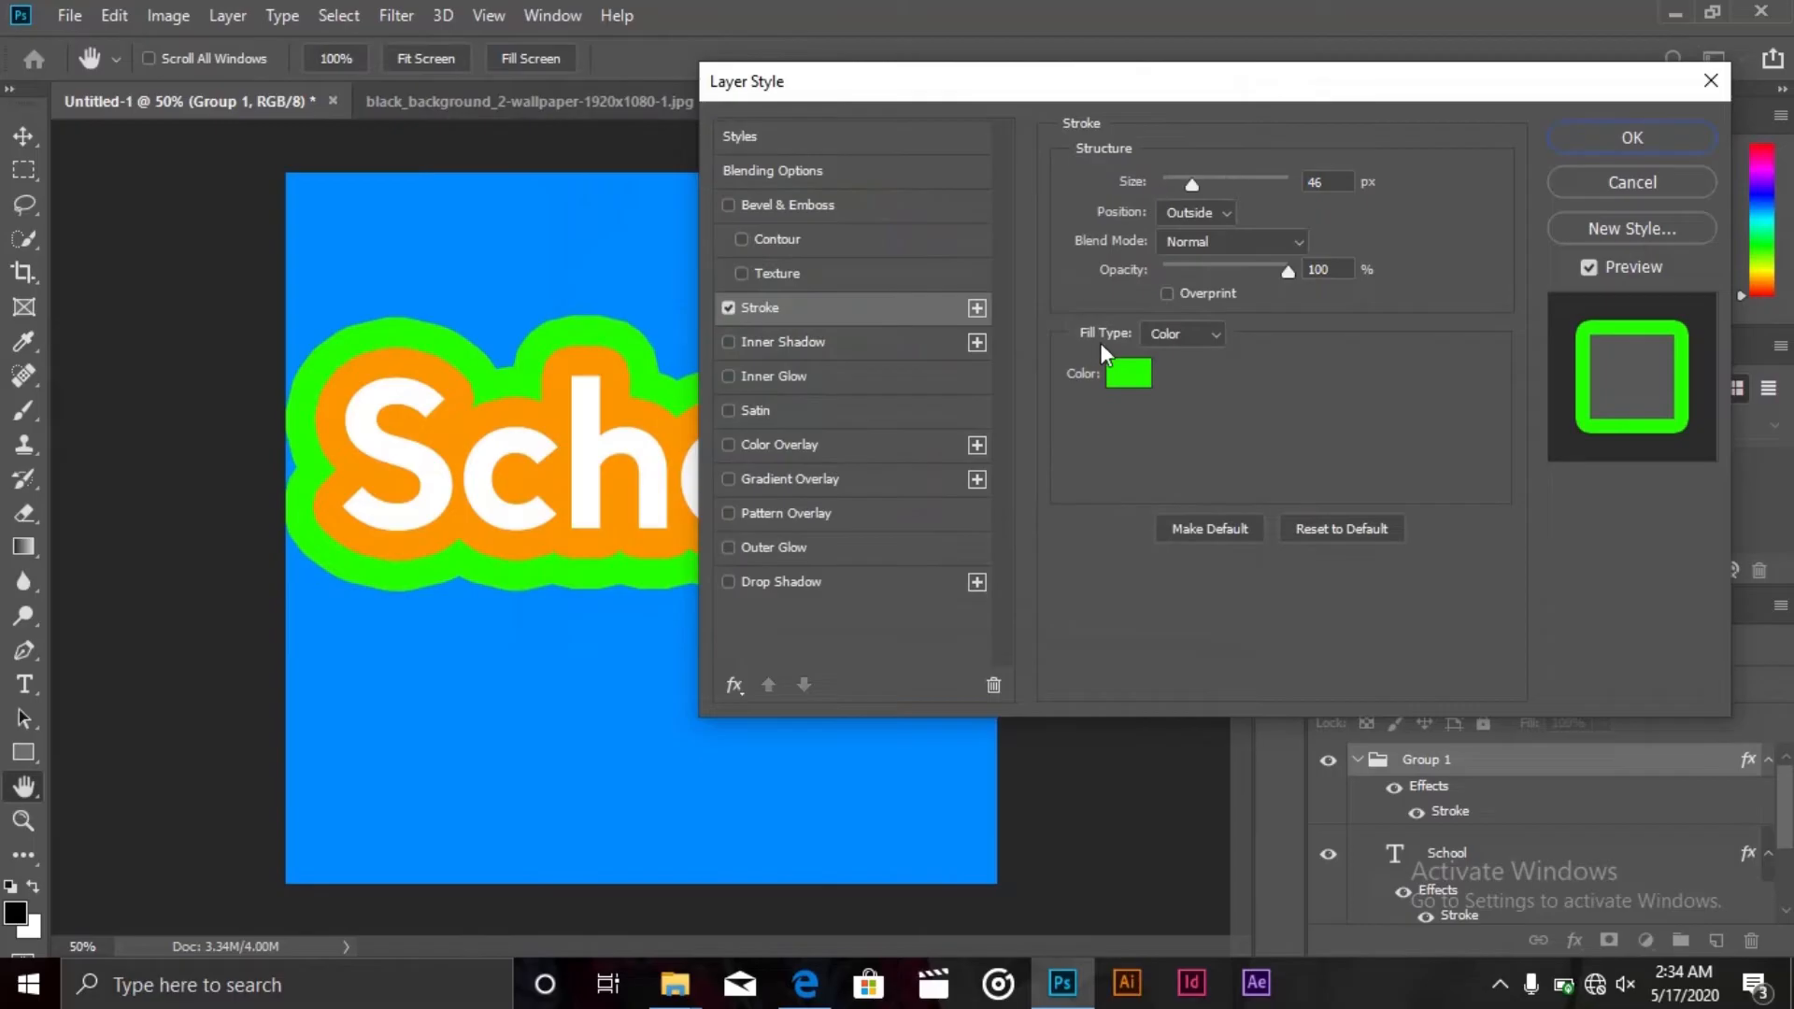
pyautogui.click(1593, 139)
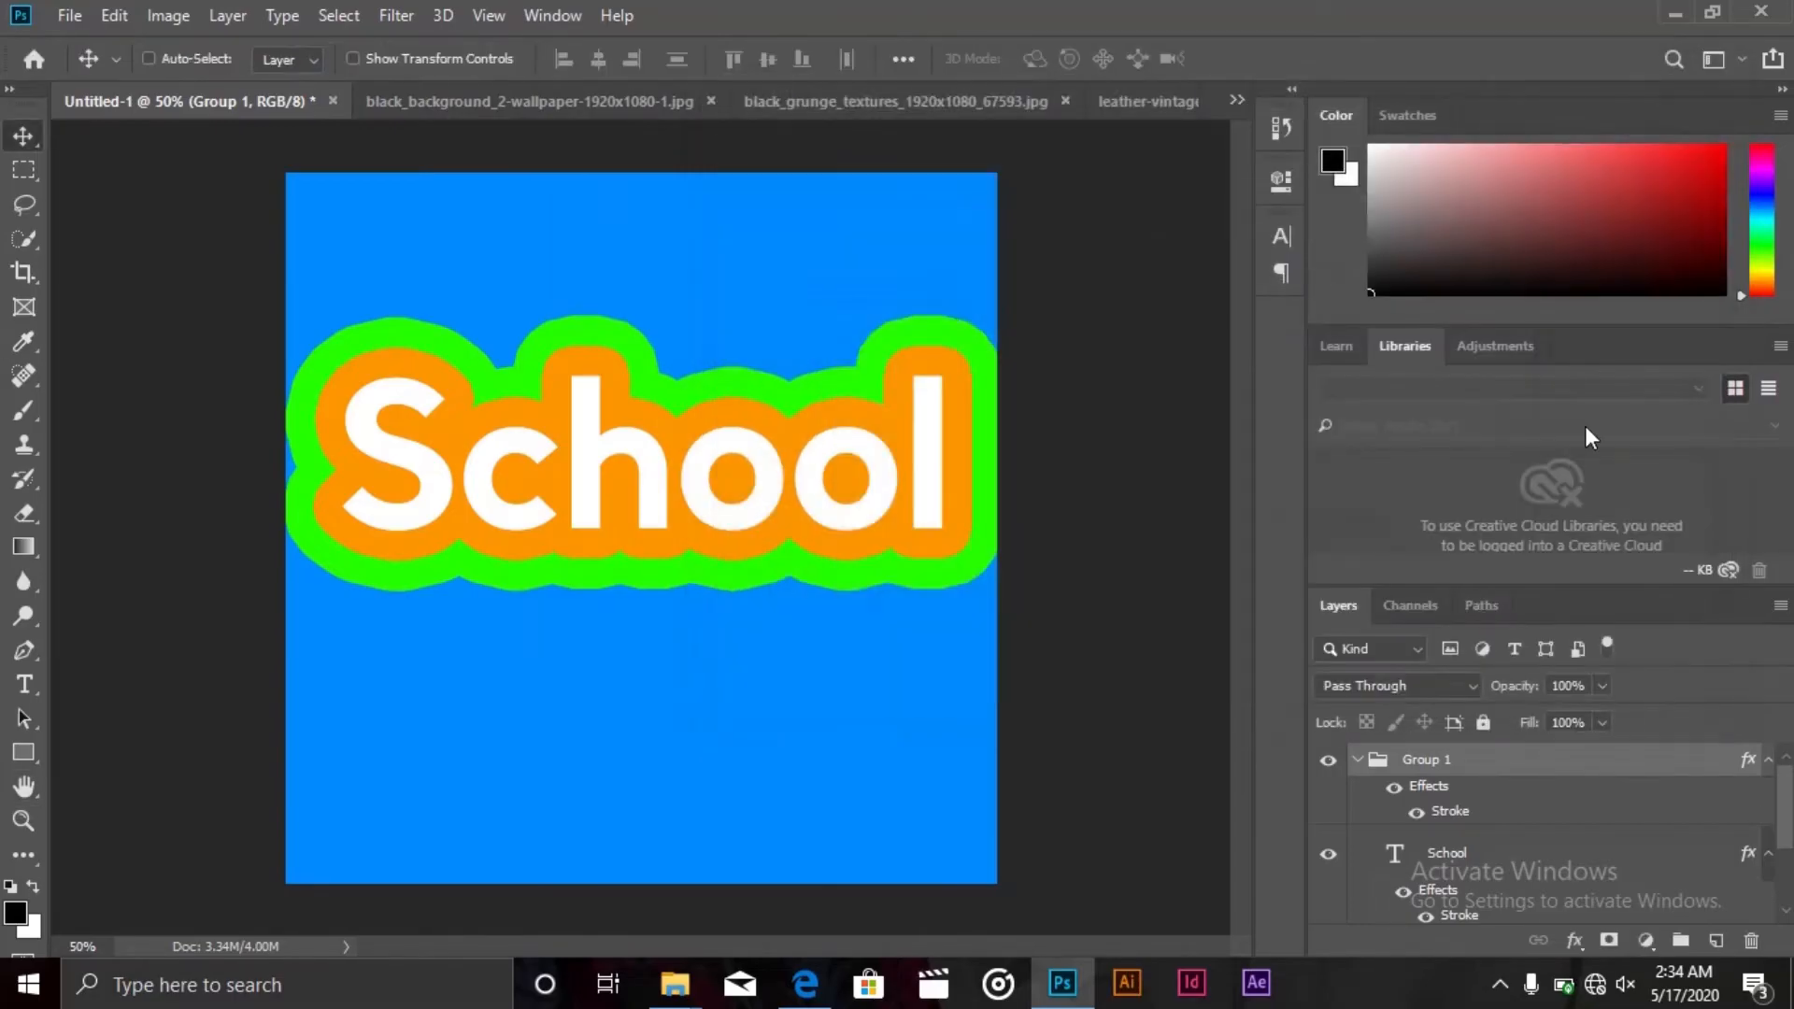
pyautogui.hotkey('ctrl', 'shift', 'g')
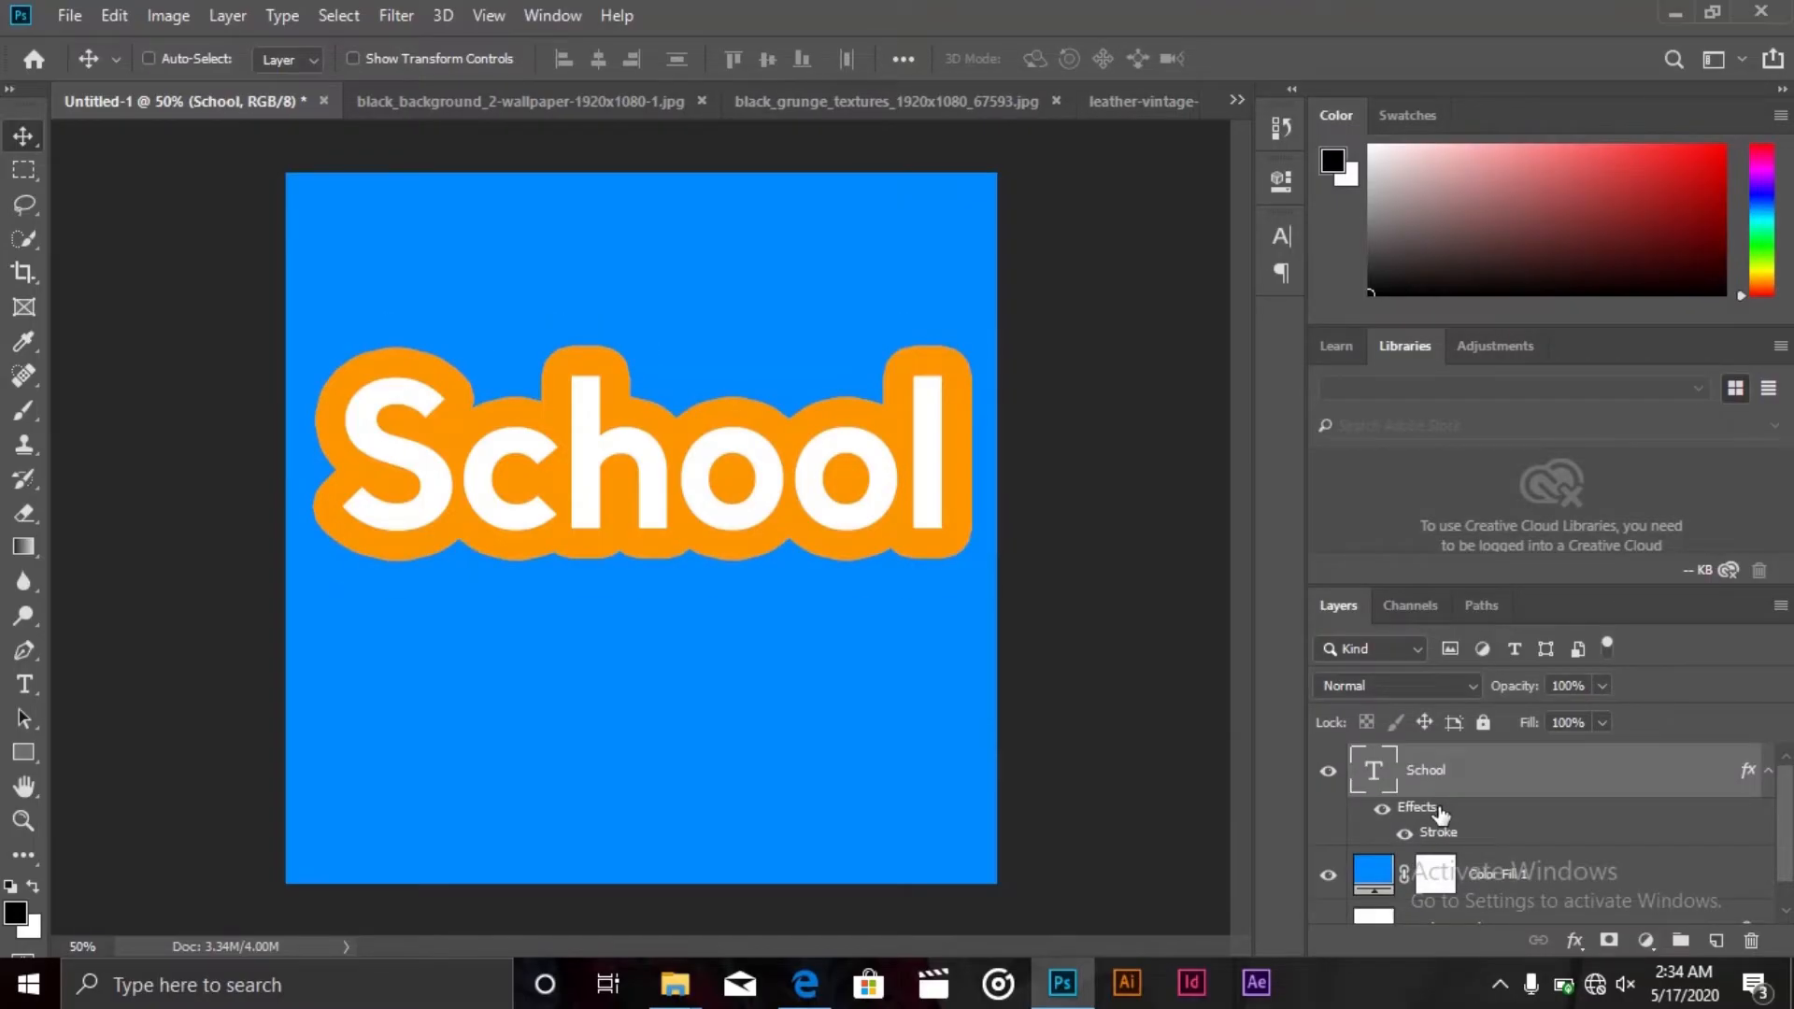
# Add an inner shadow to the School text with 34% opacity, 6 px distance, 6 px size and the ring-shaped contour
pyautogui.doubleClick(1439, 813)
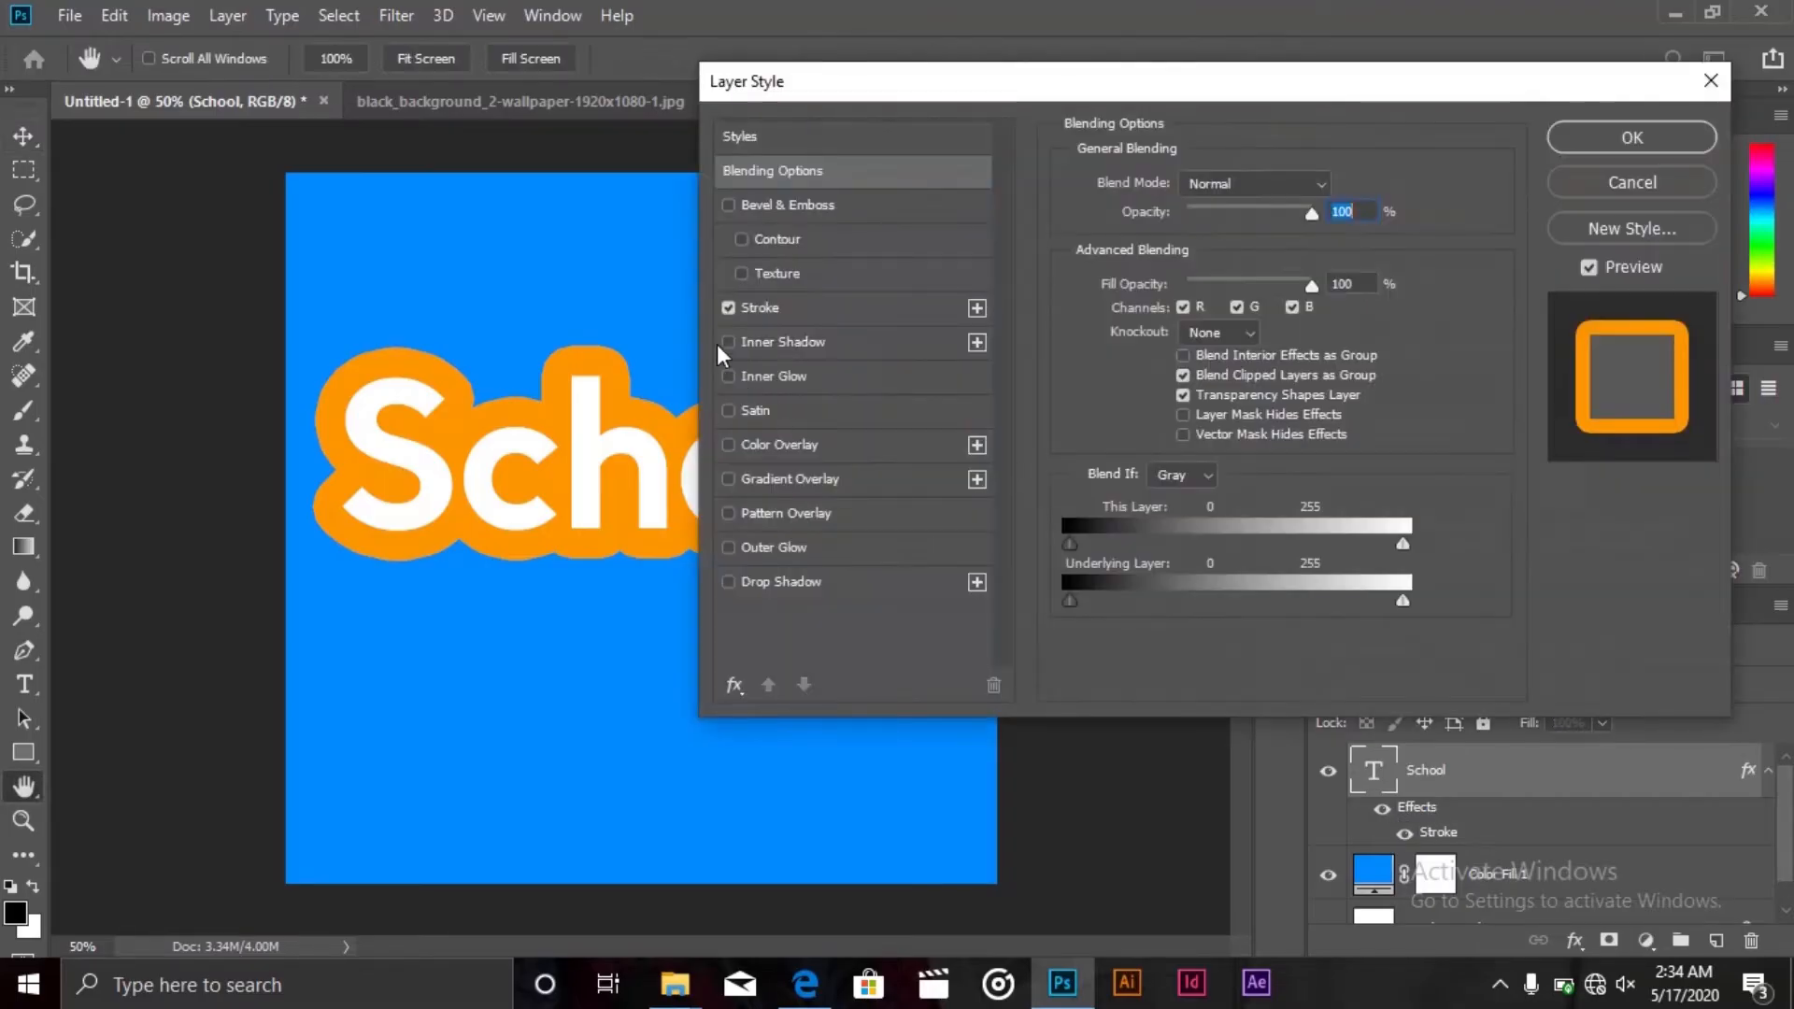
pyautogui.click(727, 308)
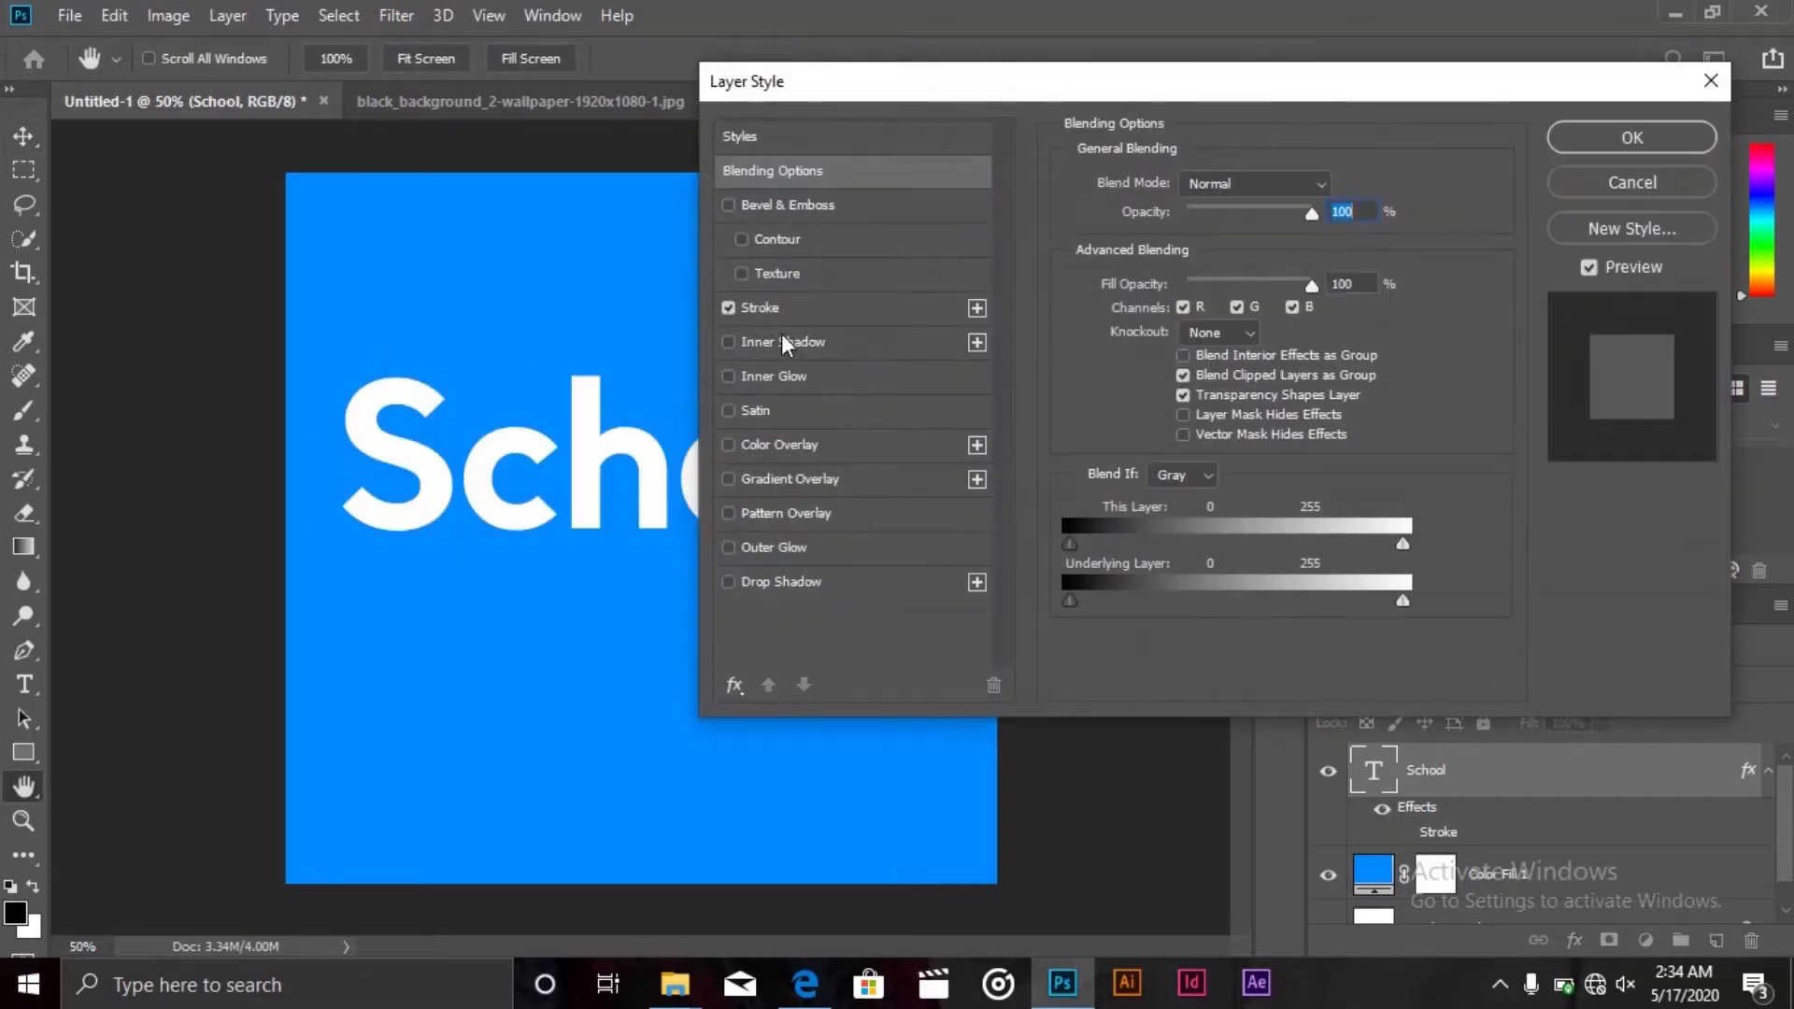
pyautogui.click(727, 309)
pyautogui.click(783, 342)
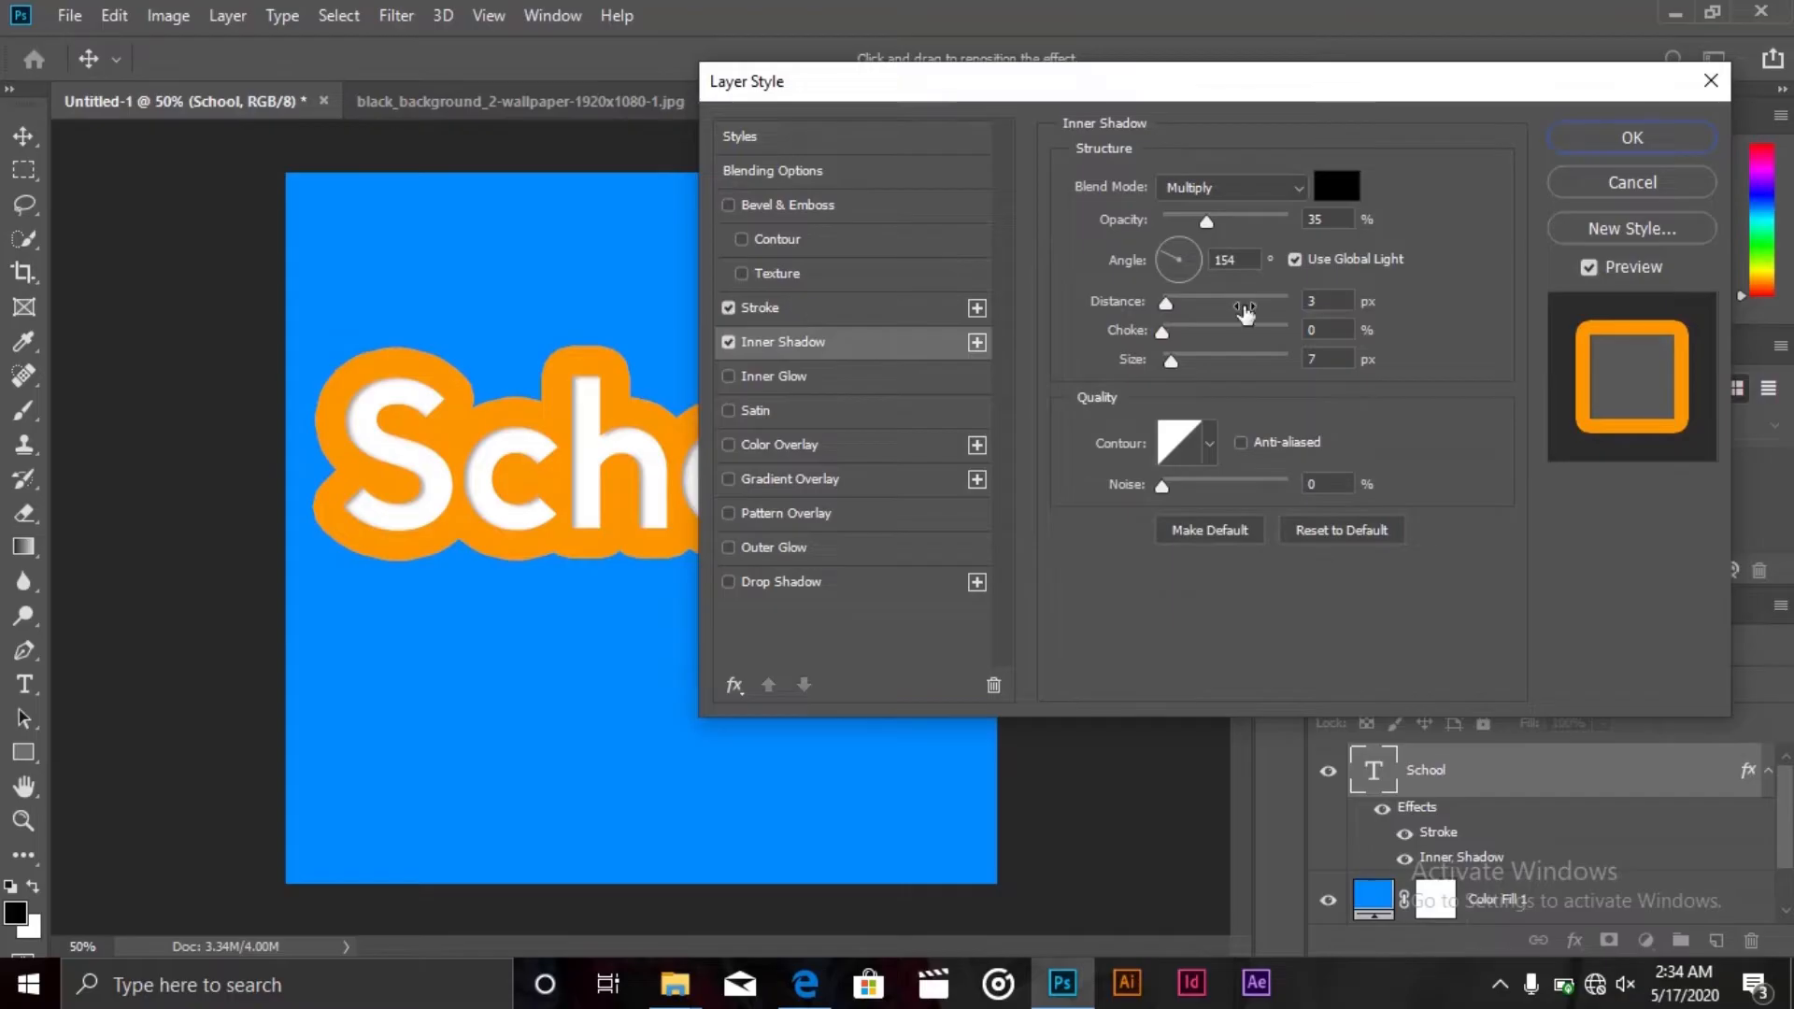
pyautogui.moveTo(1175, 360); pyautogui.dragTo(1171, 307)
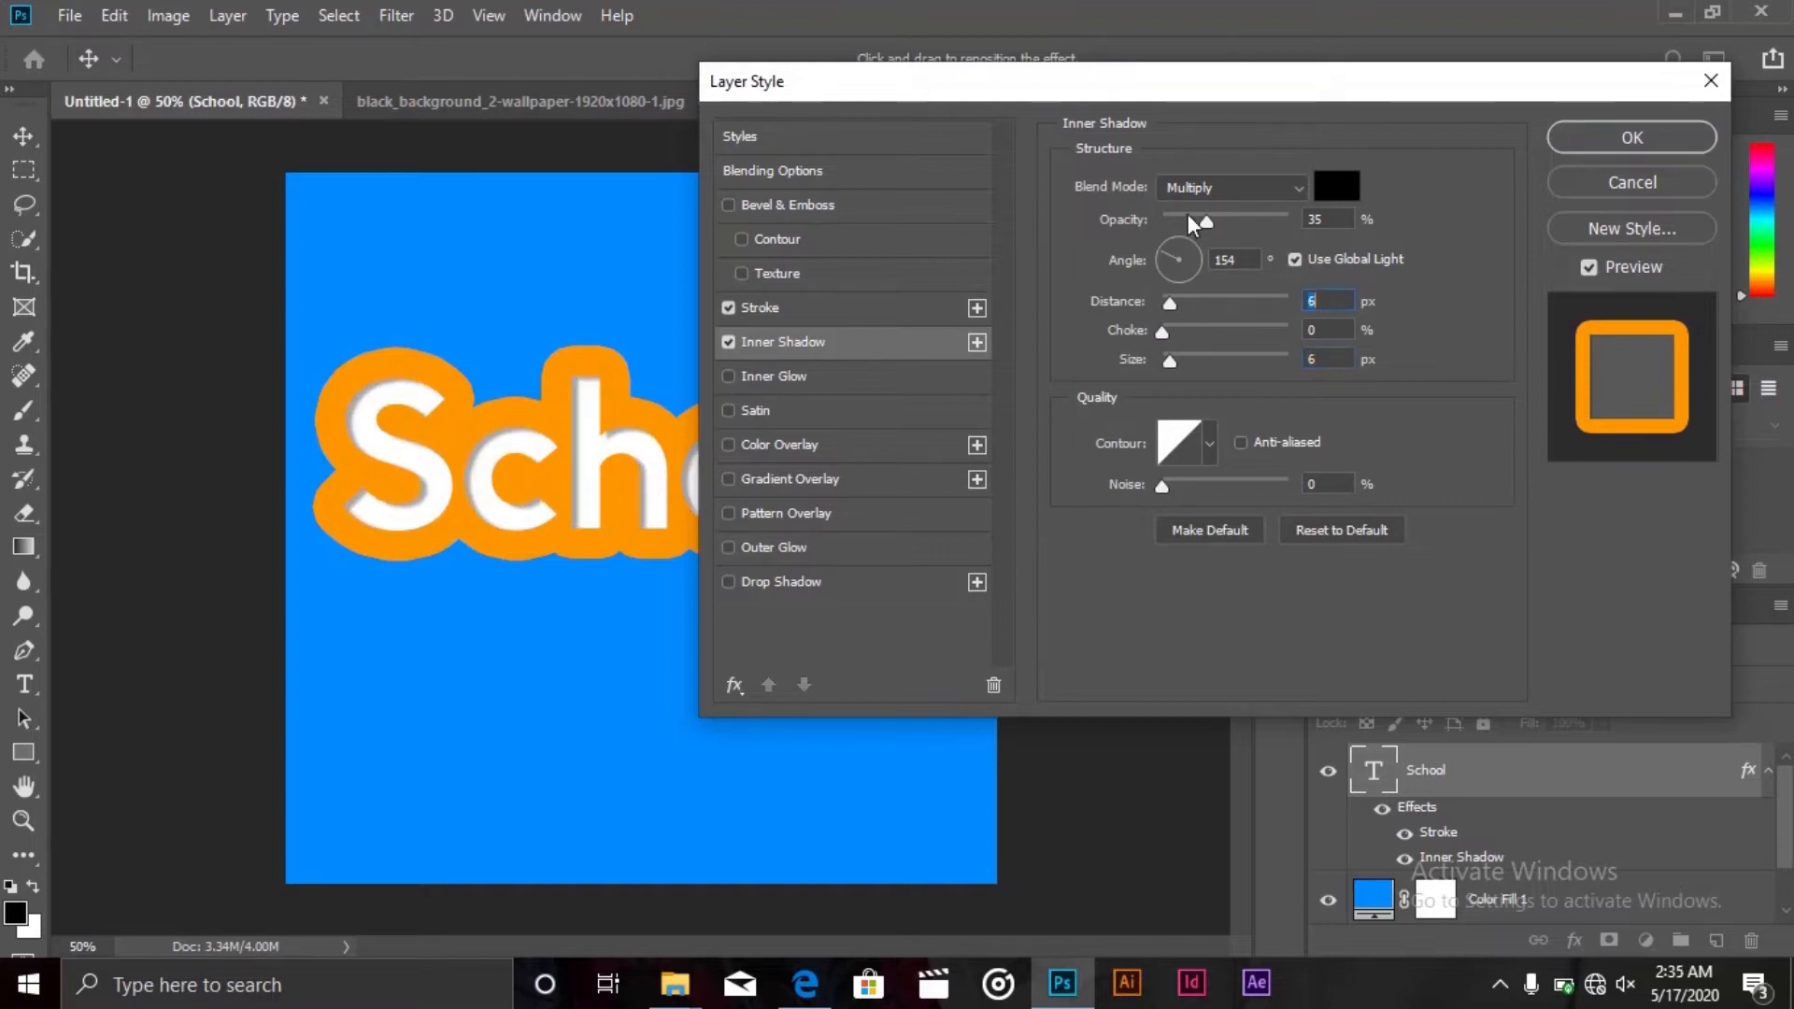
pyautogui.moveTo(1205, 222)
pyautogui.mouseDown()
pyautogui.moveTo(1276, 215)
pyautogui.moveTo(1207, 214)
pyautogui.mouseUp()
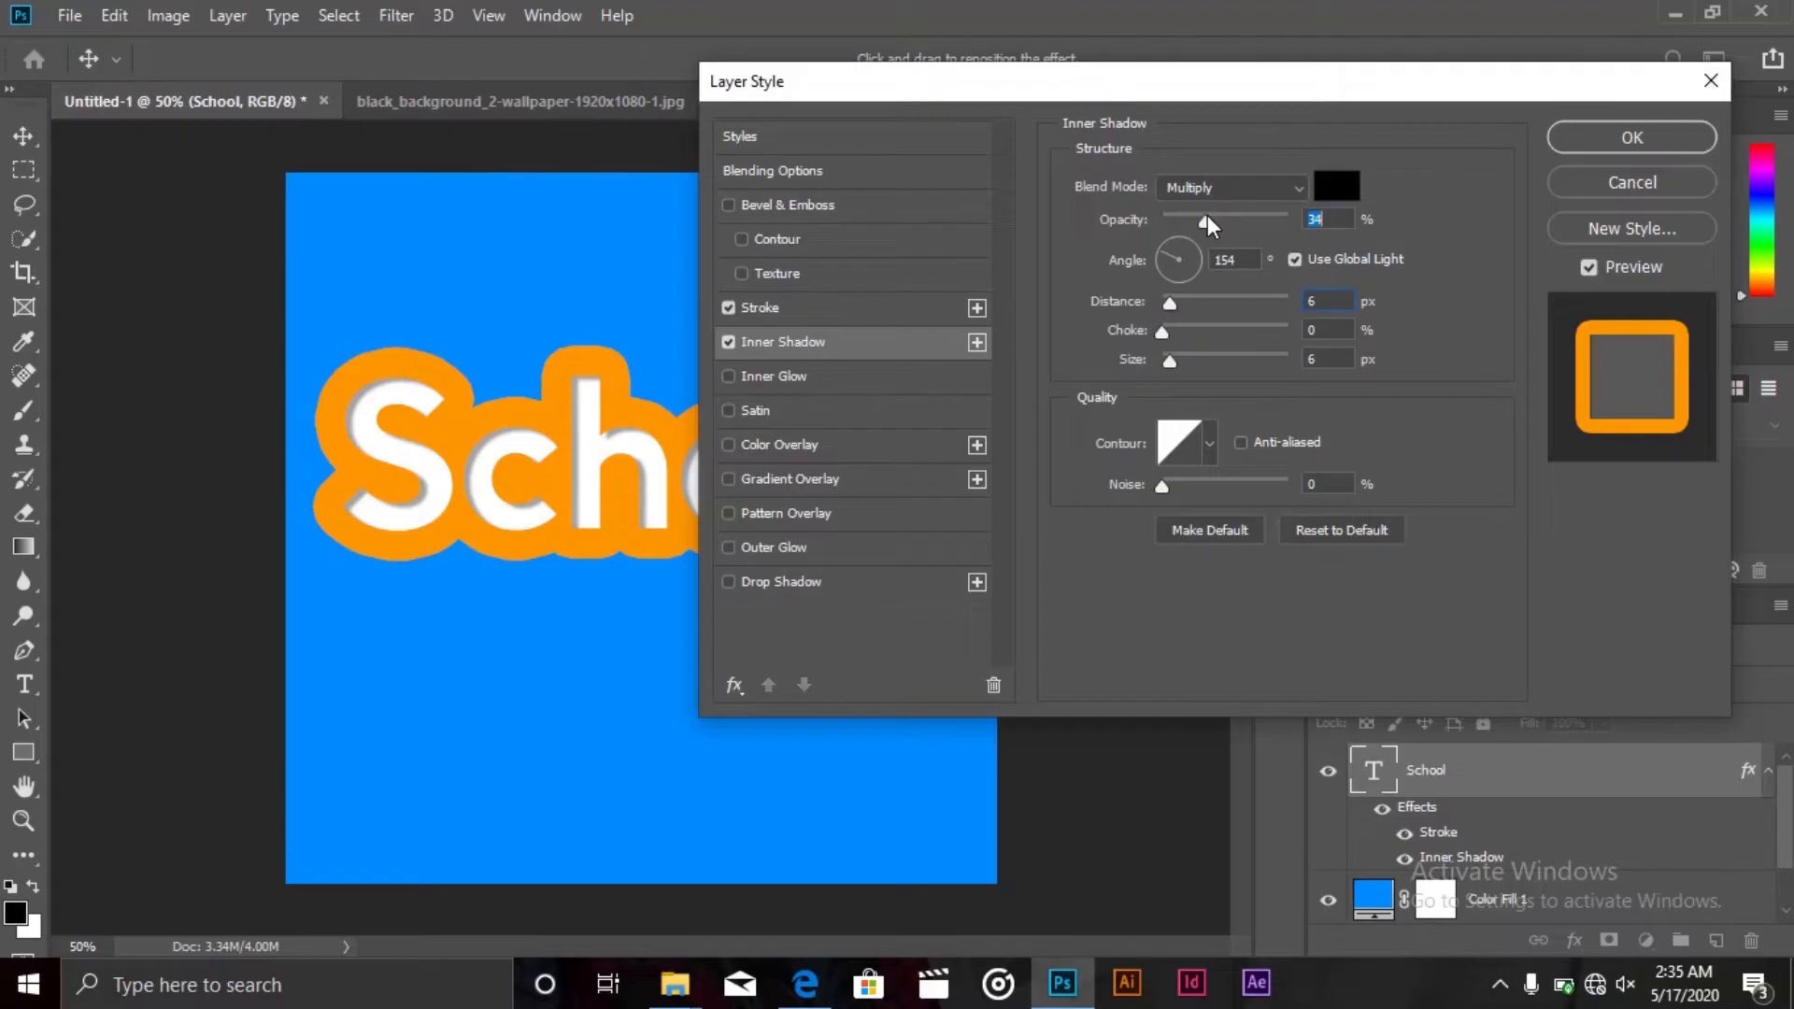
pyautogui.click(1205, 435)
pyautogui.click(1097, 560)
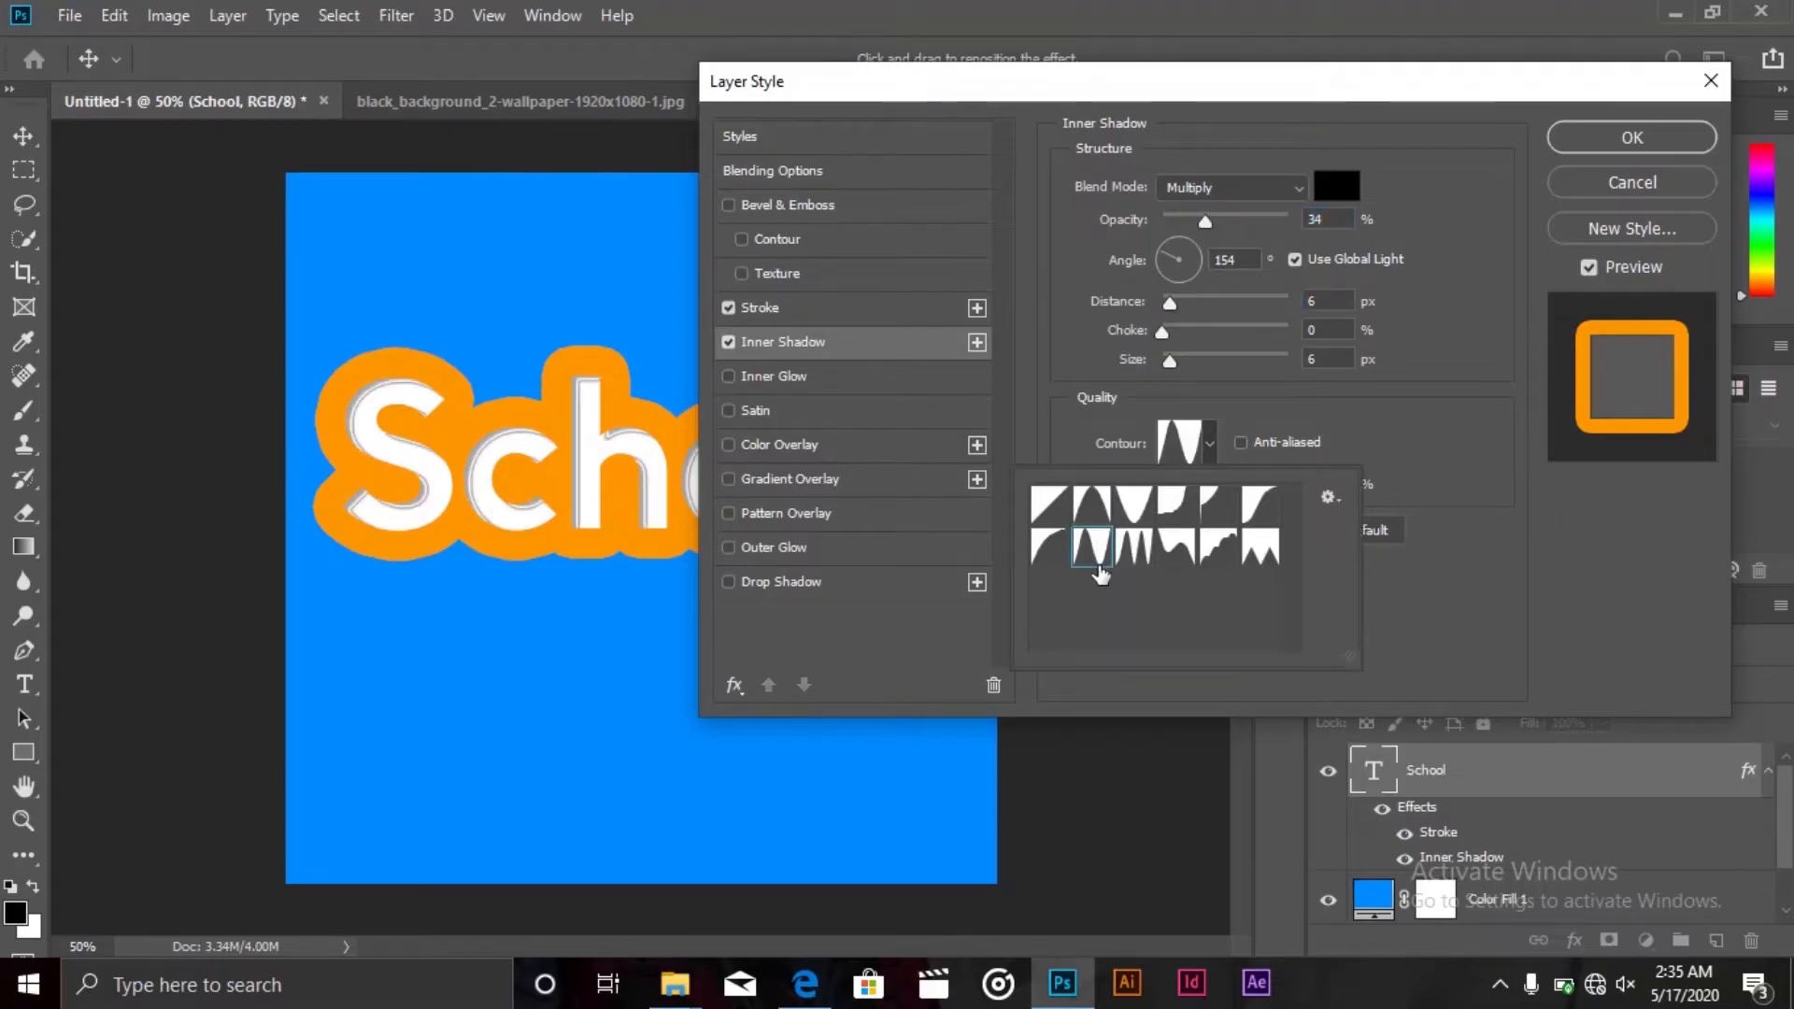
# Turn off the Stroke and Inner Shadow effects on the School text
pyautogui.click(1248, 73)
pyautogui.moveTo(1248, 74)
pyautogui.mouseDown()
pyautogui.moveTo(1554, 48)
pyautogui.moveTo(1149, 72)
pyautogui.moveTo(1303, 88)
pyautogui.mouseUp()
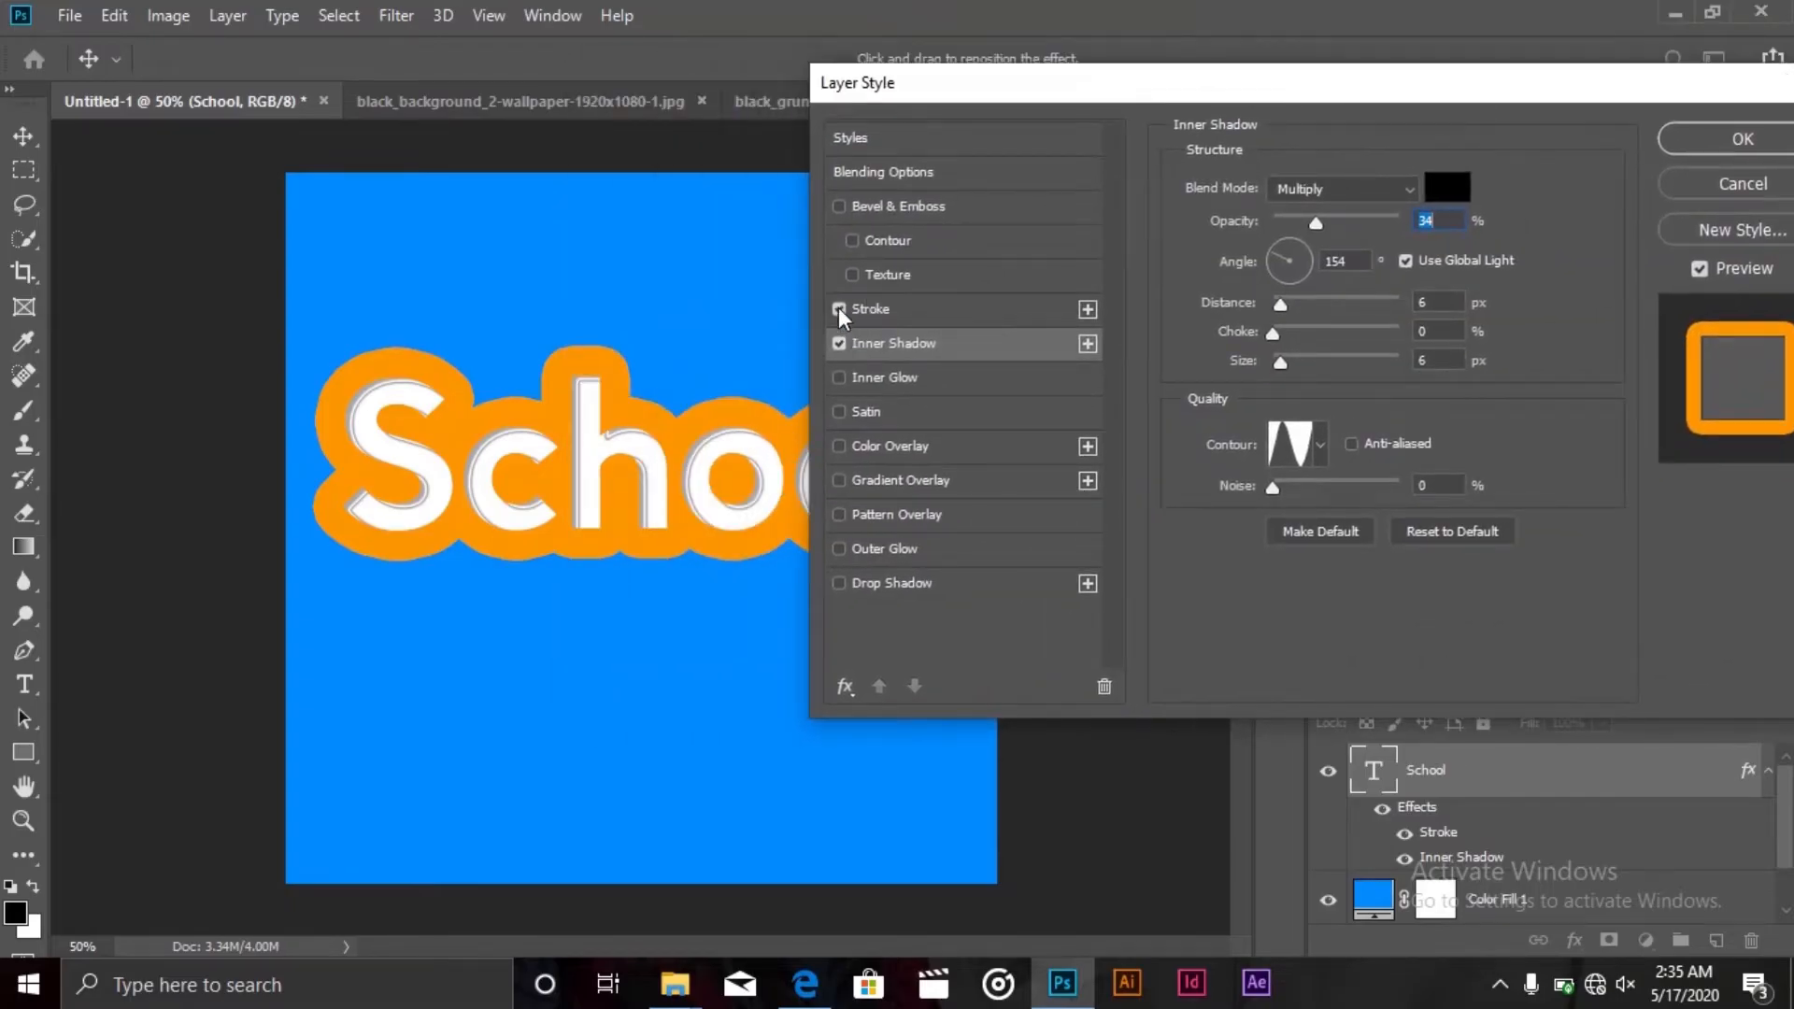
pyautogui.click(838, 308)
pyautogui.click(839, 343)
# Enable Inner Glow on the School text and set its color to light orange ffb04a
pyautogui.click(870, 377)
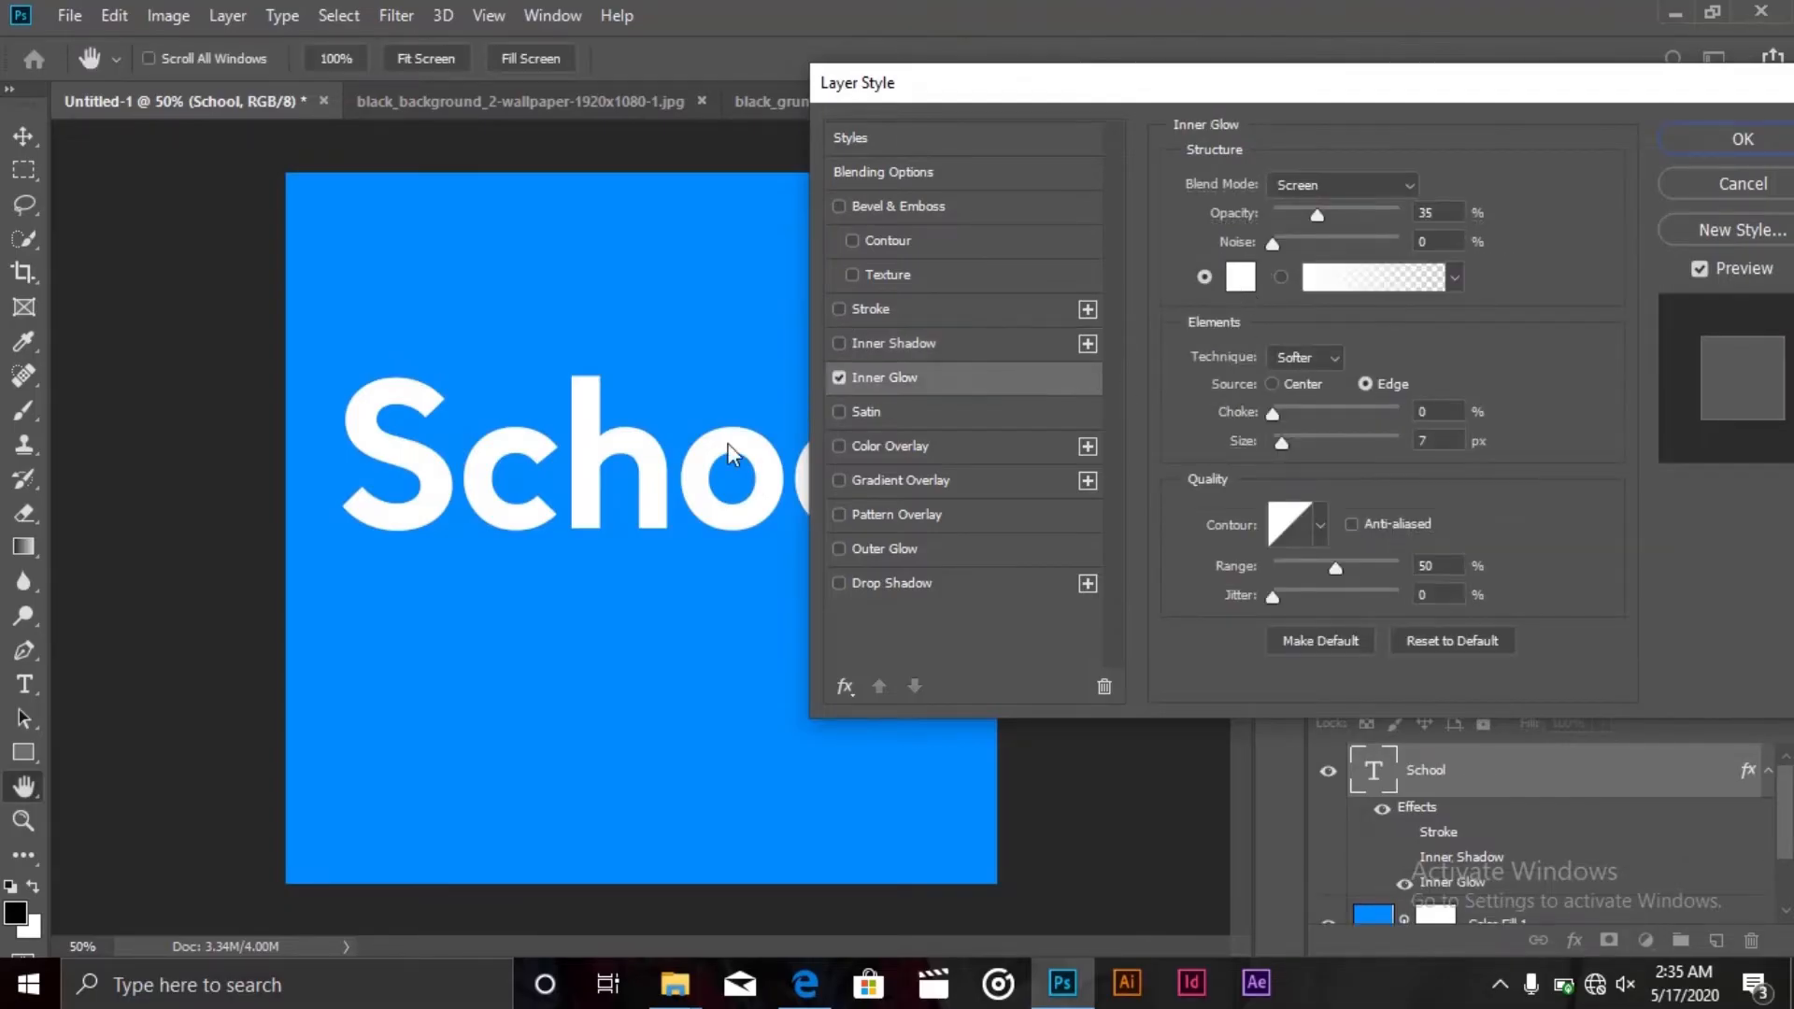
pyautogui.click(1241, 277)
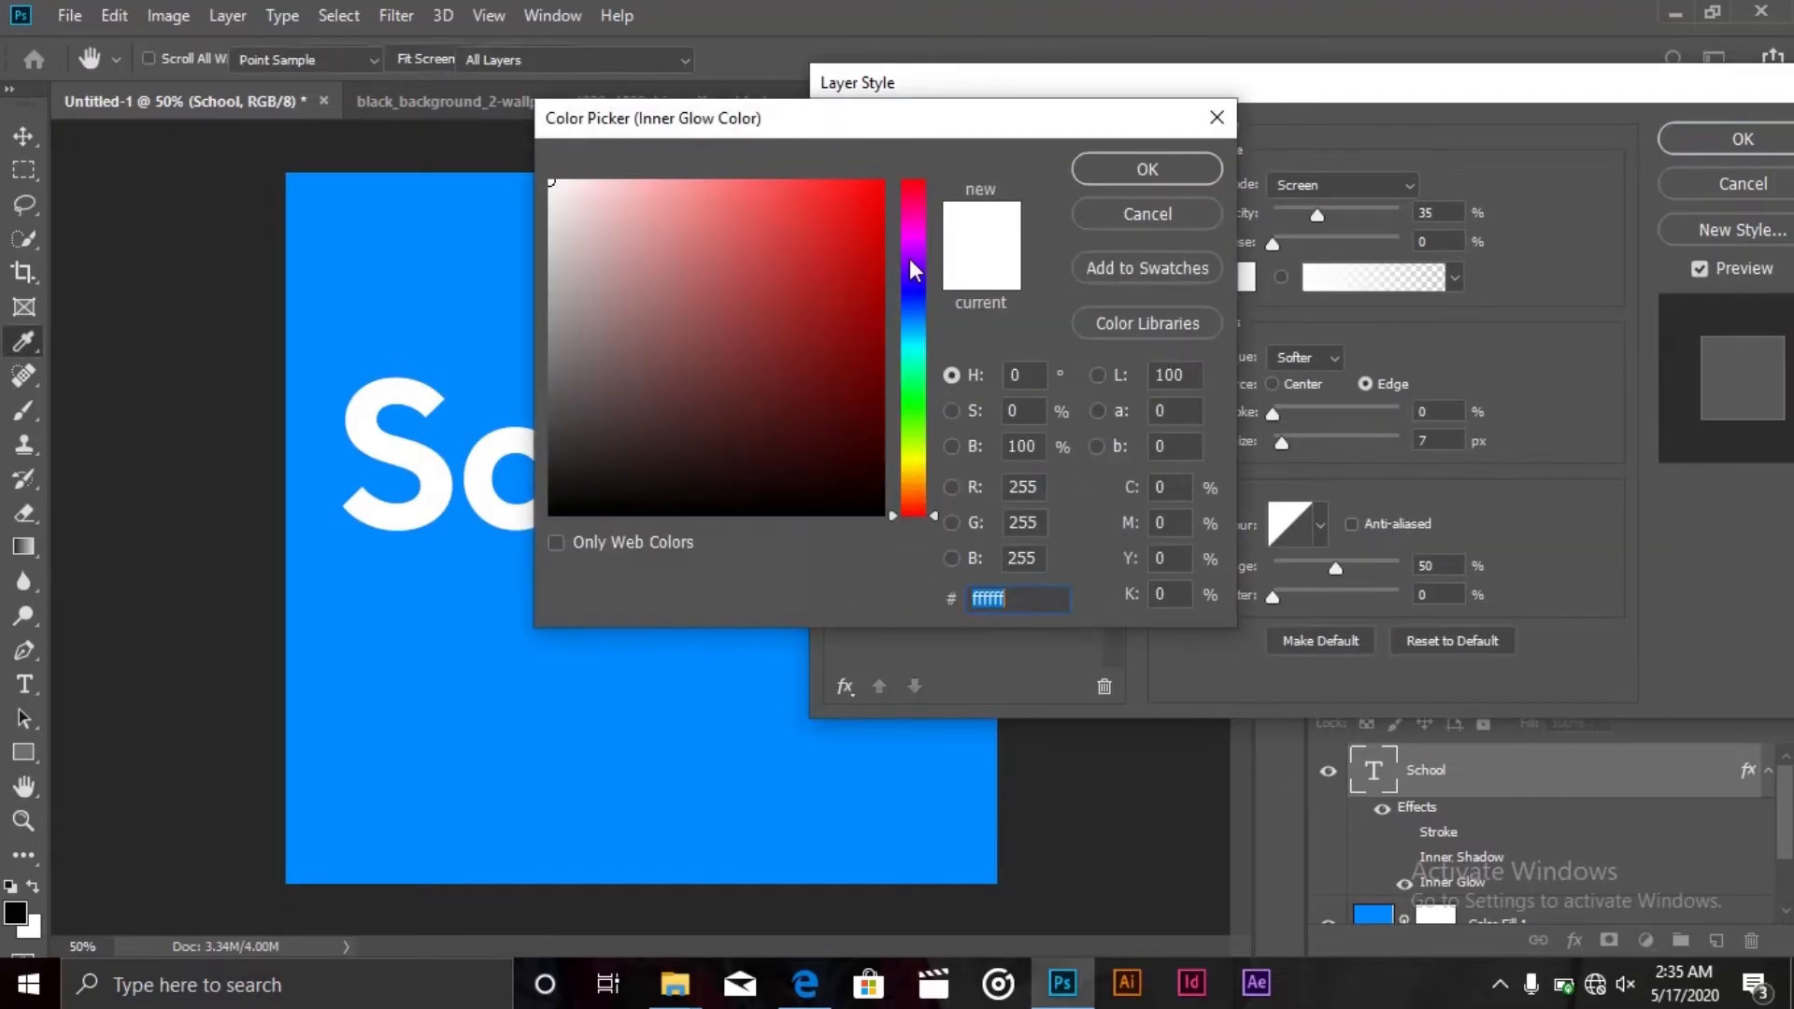
pyautogui.click(790, 183)
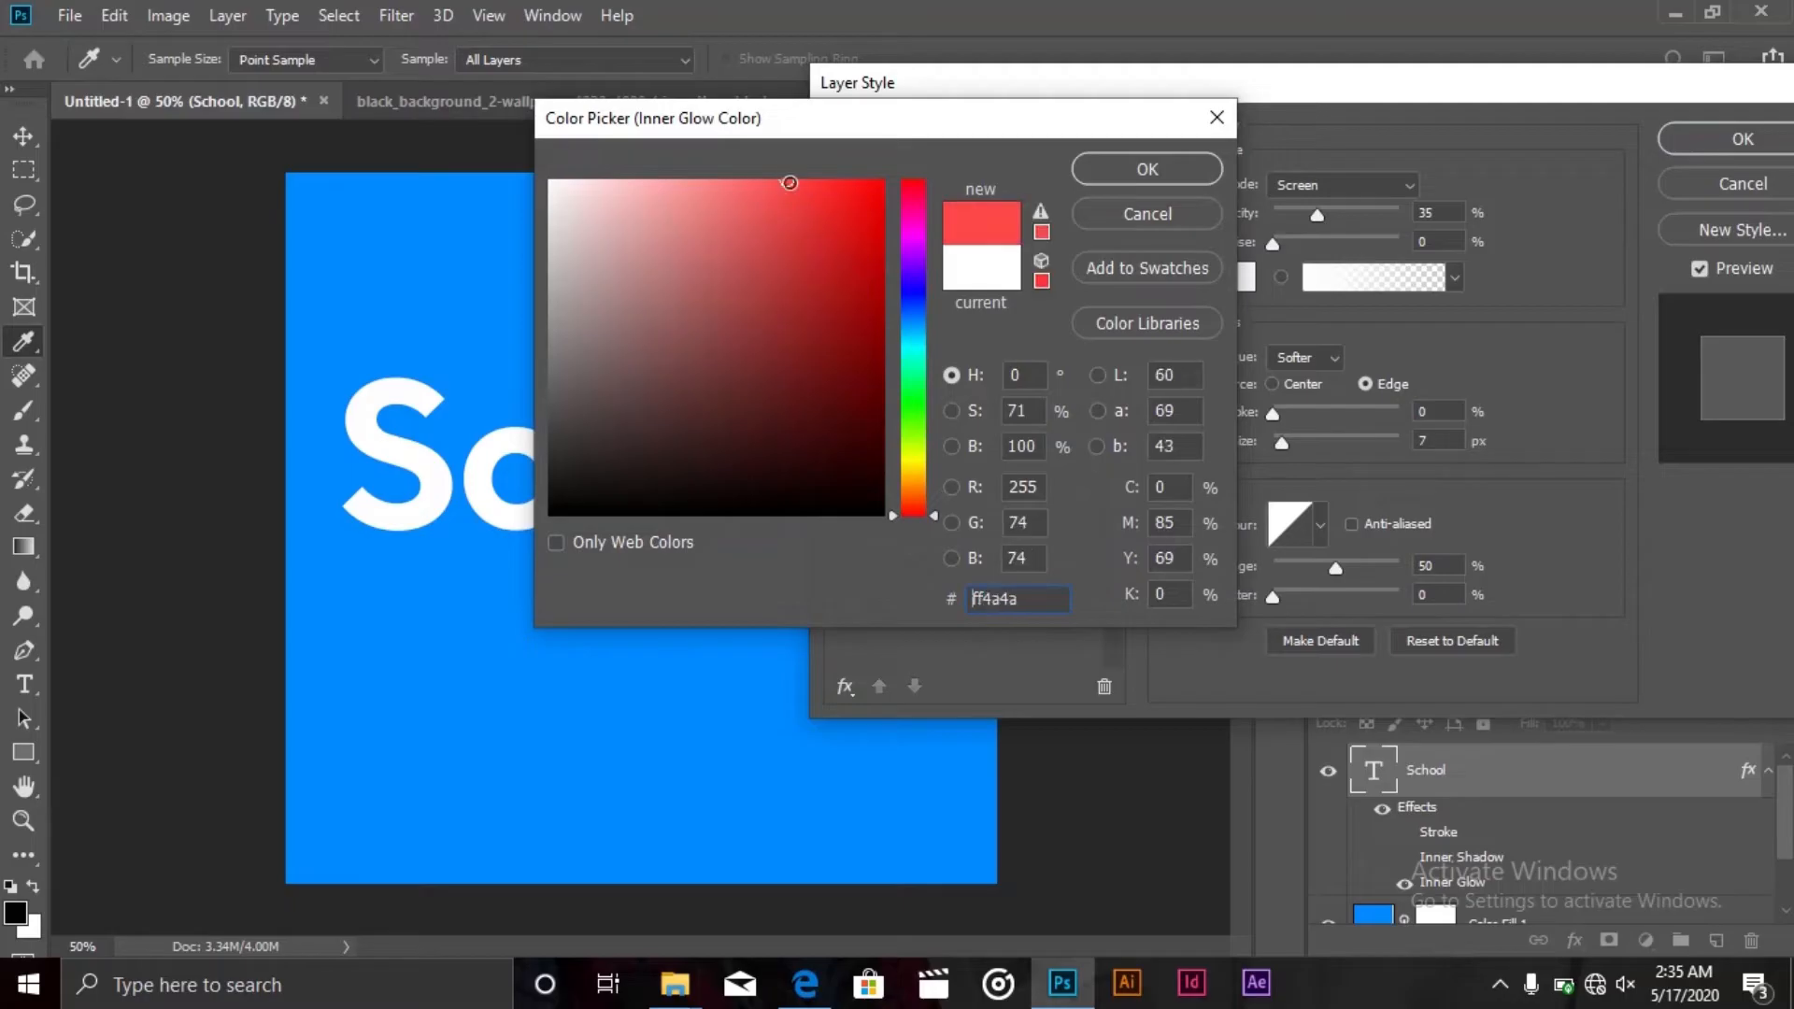
pyautogui.click(917, 458)
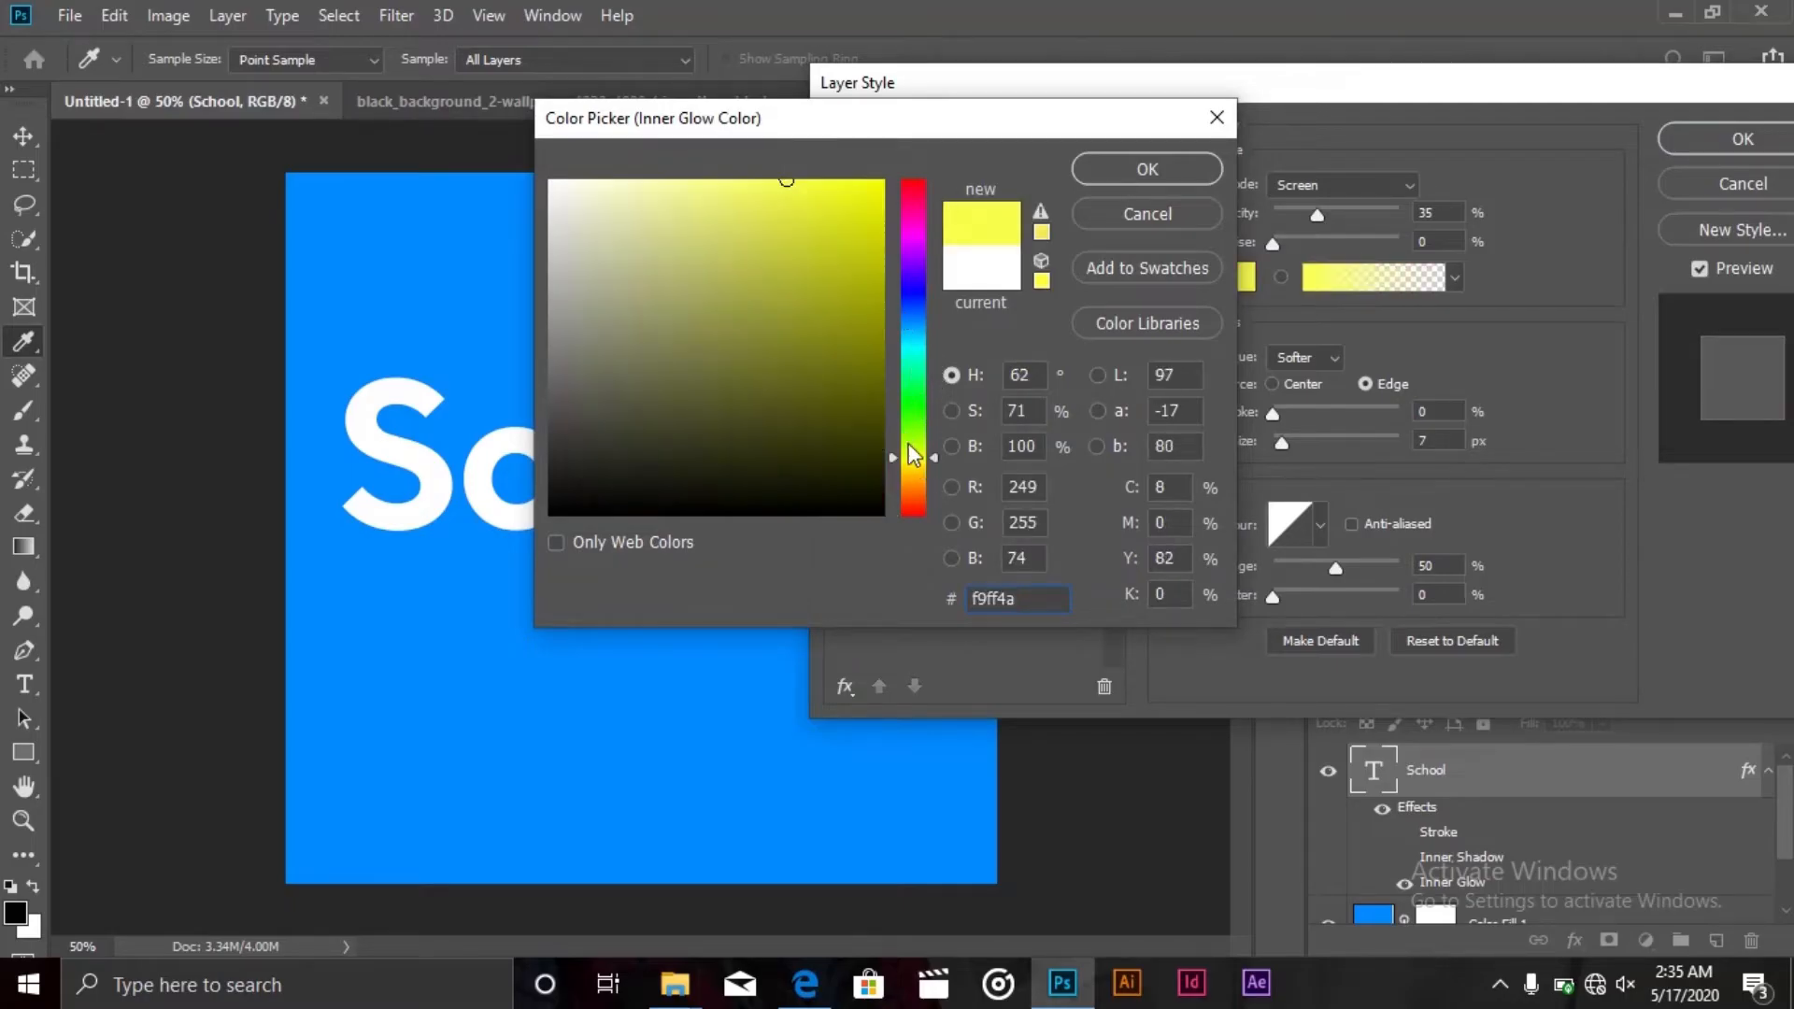
pyautogui.click(912, 484)
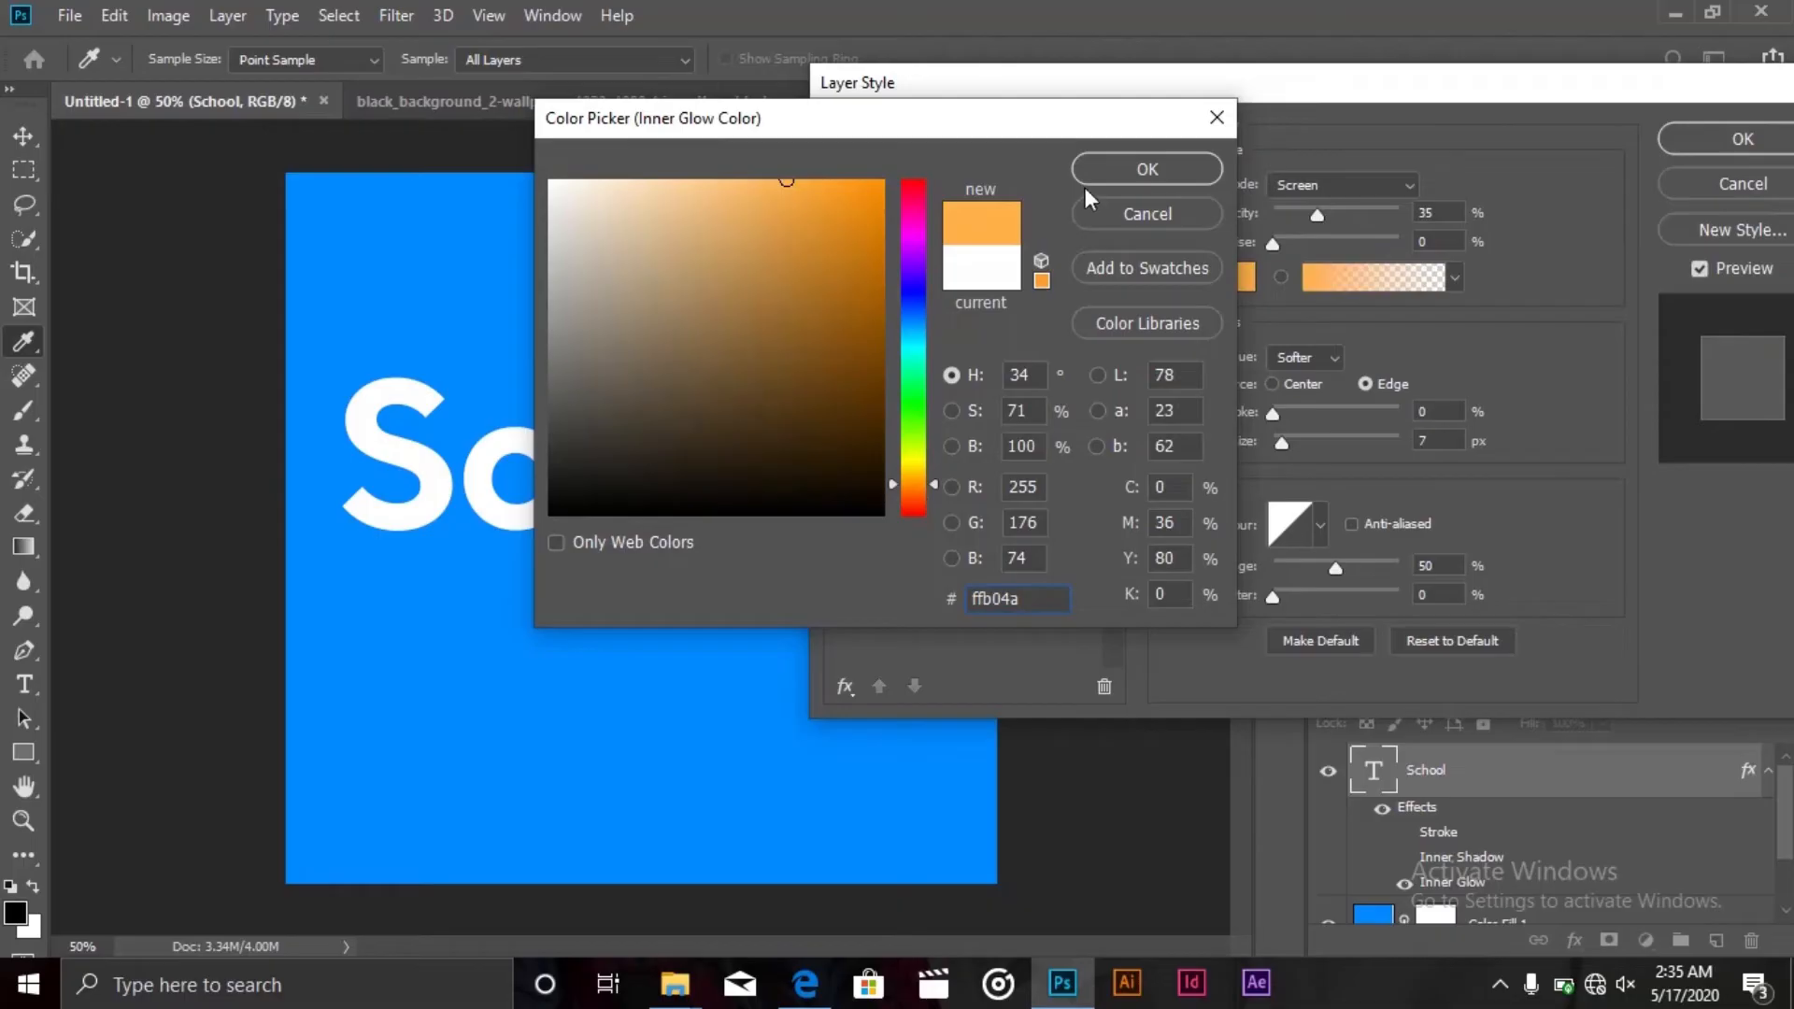
pyautogui.click(1141, 170)
# Set the inner glow's opacity to 100%, size to 49 px and blend mode to Normal
pyautogui.moveTo(1359, 213); pyautogui.dragTo(1471, 210)
pyautogui.moveTo(1291, 438); pyautogui.dragTo(1302, 438)
pyautogui.click(1403, 184)
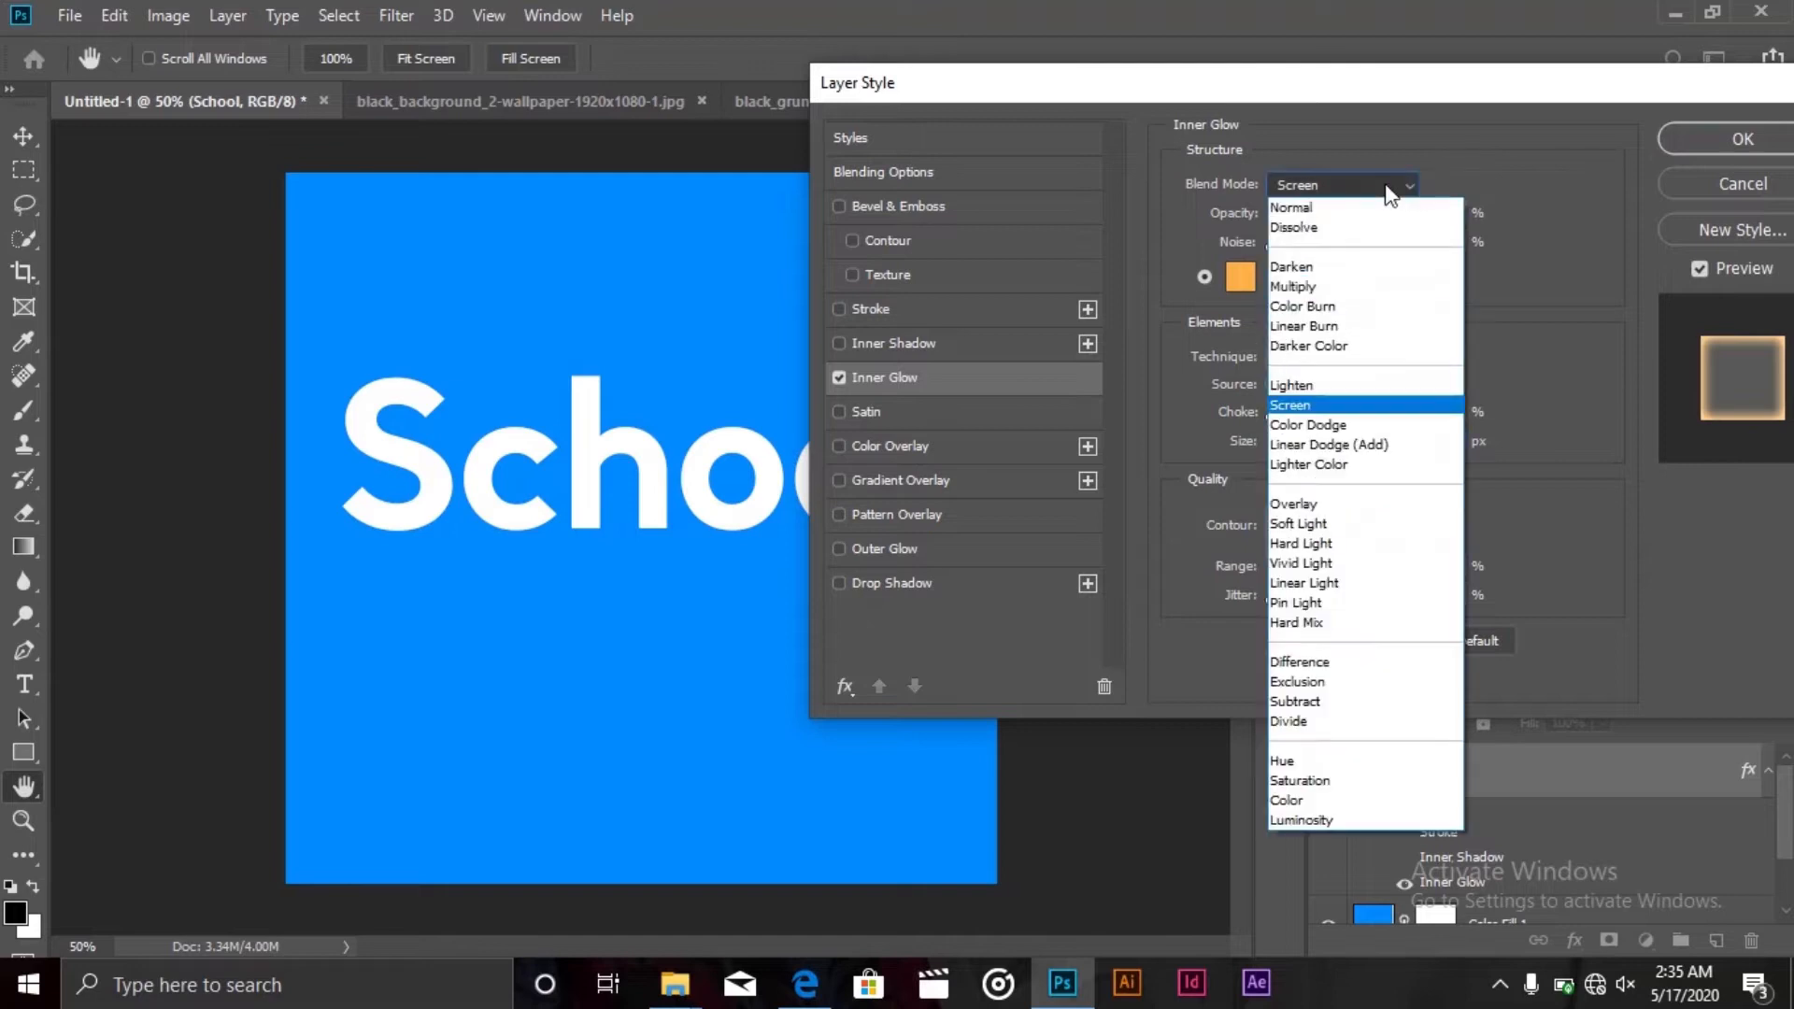
pyautogui.click(1301, 213)
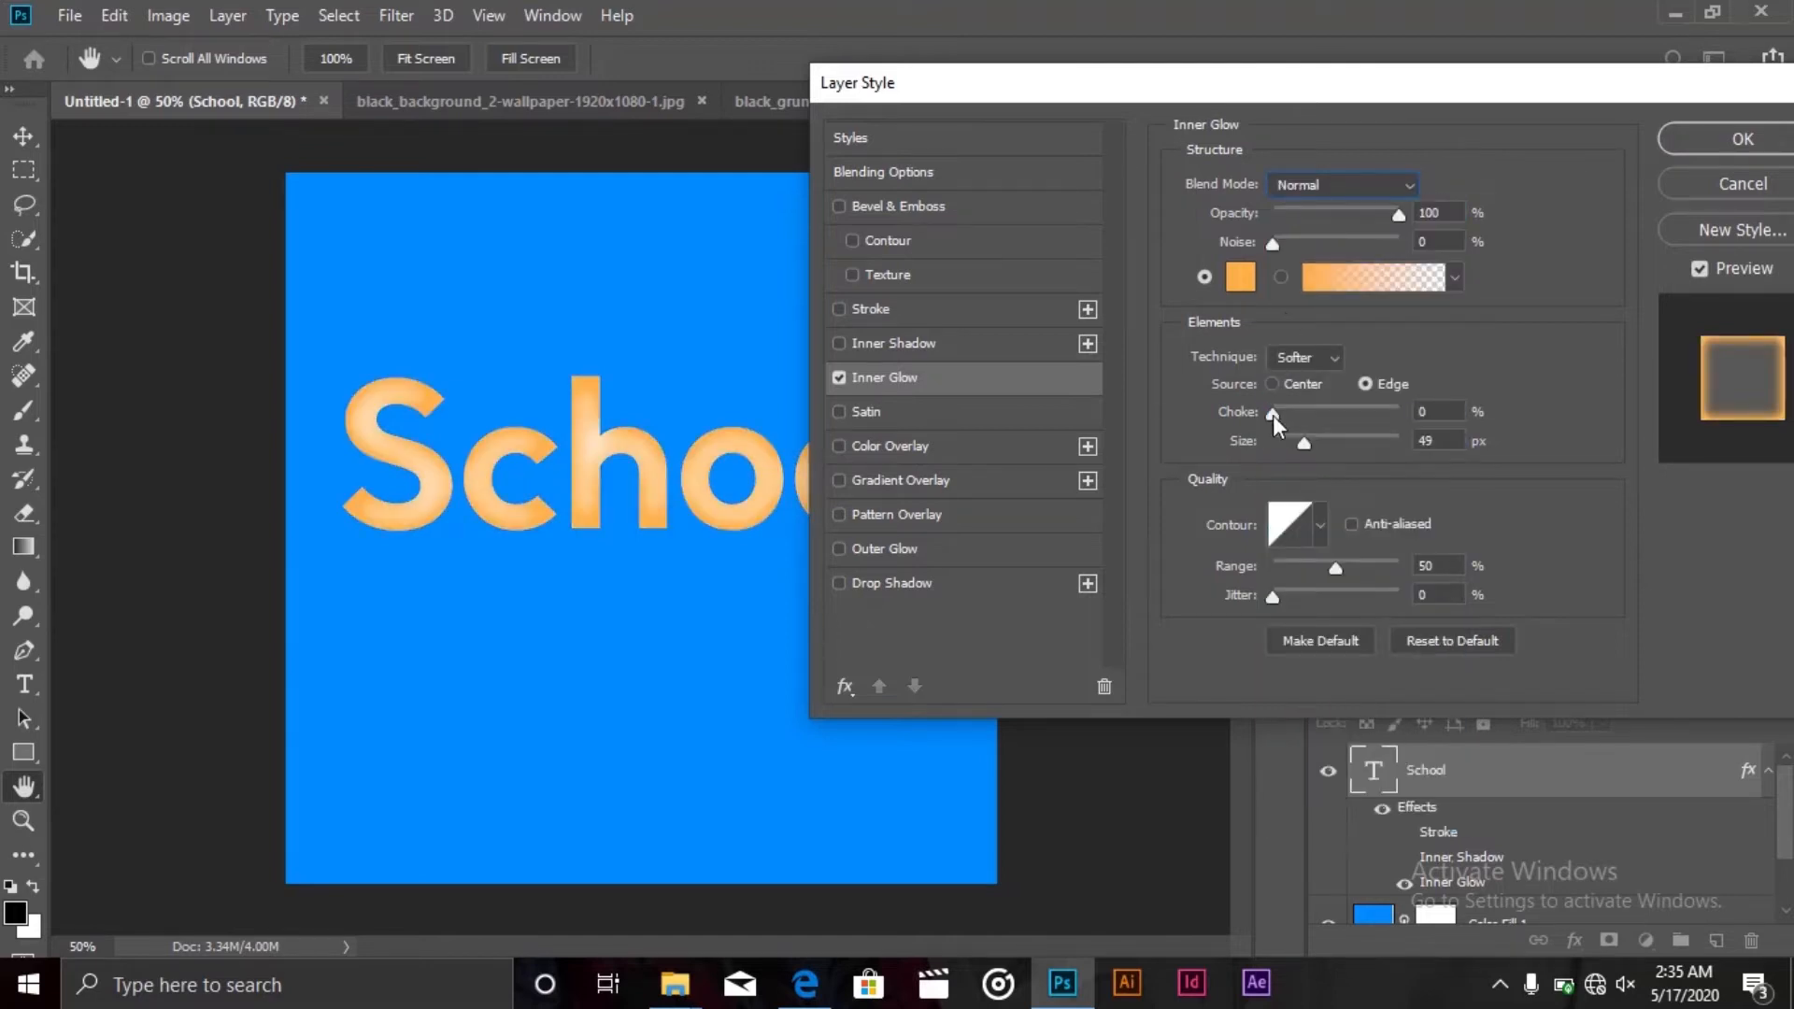
# Adjust the inner glow to 66% range, 77% opacity and 29 px size, and turn the effect off
pyautogui.moveTo(1315, 566); pyautogui.dragTo(1356, 566)
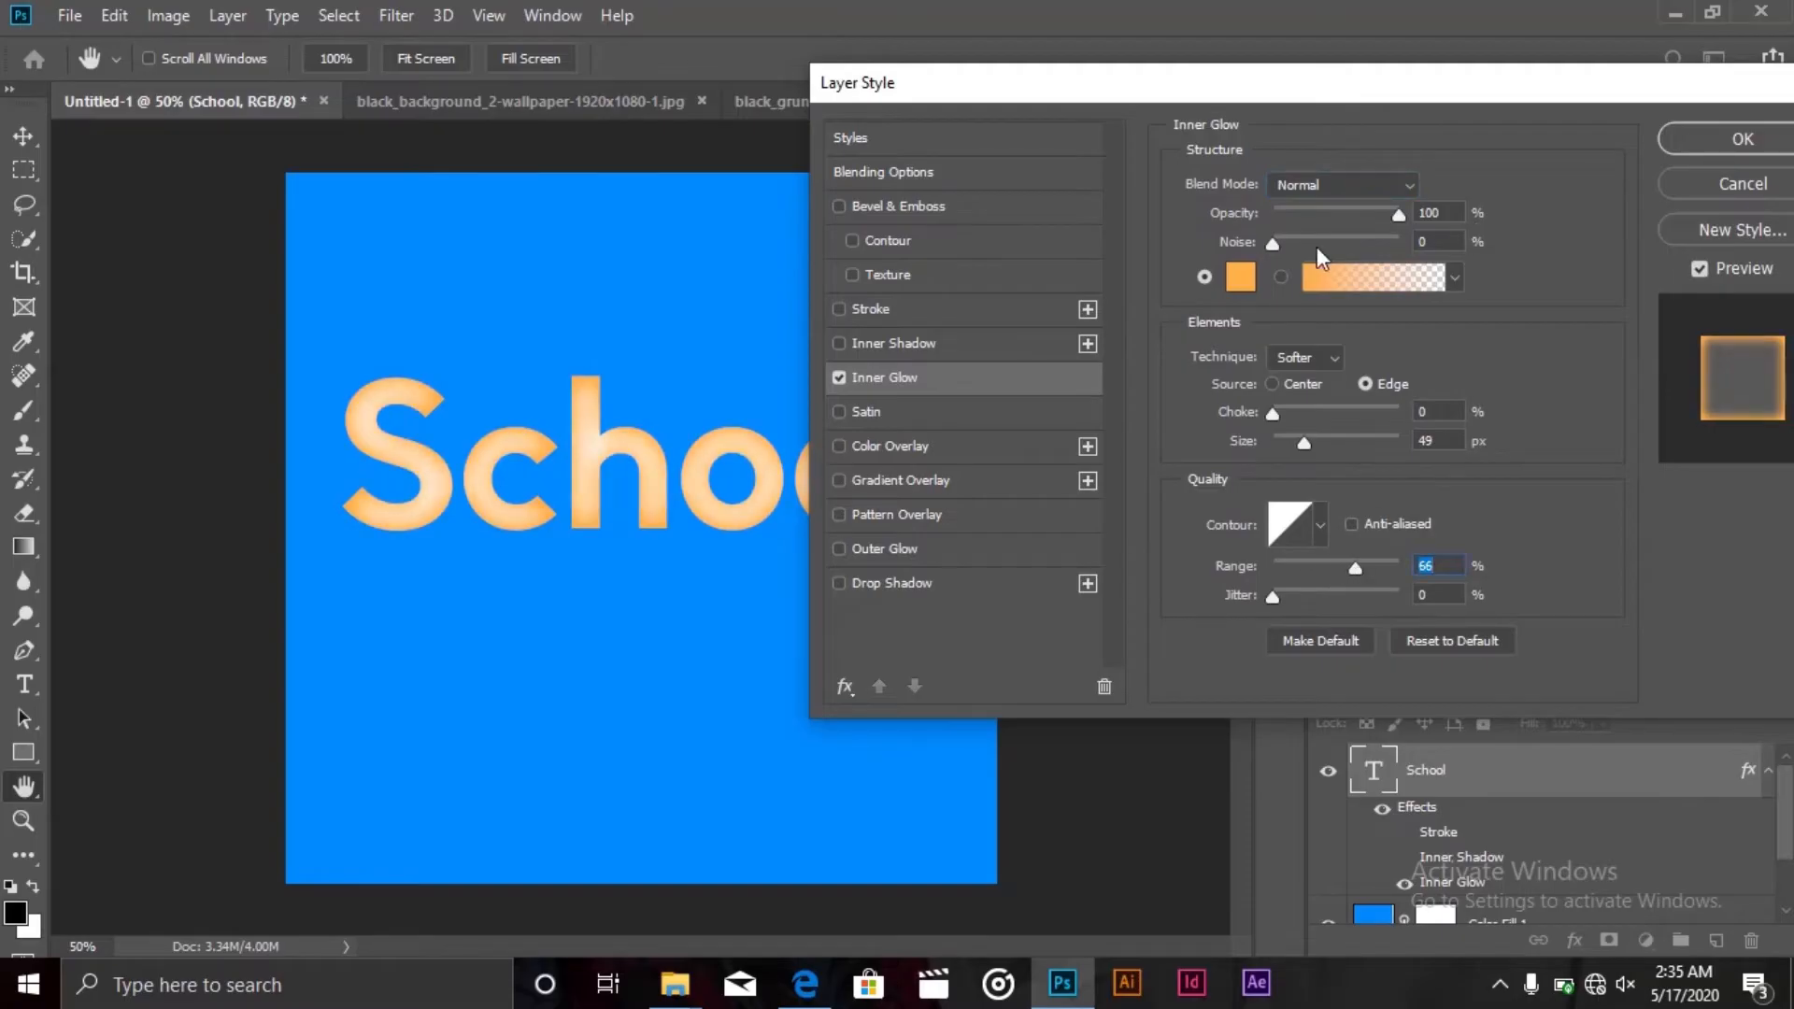
pyautogui.moveTo(1364, 211)
pyautogui.mouseDown()
pyautogui.moveTo(1349, 205)
pyautogui.moveTo(1370, 207)
pyautogui.mouseUp()
pyautogui.moveTo(1302, 441); pyautogui.dragTo(1295, 447)
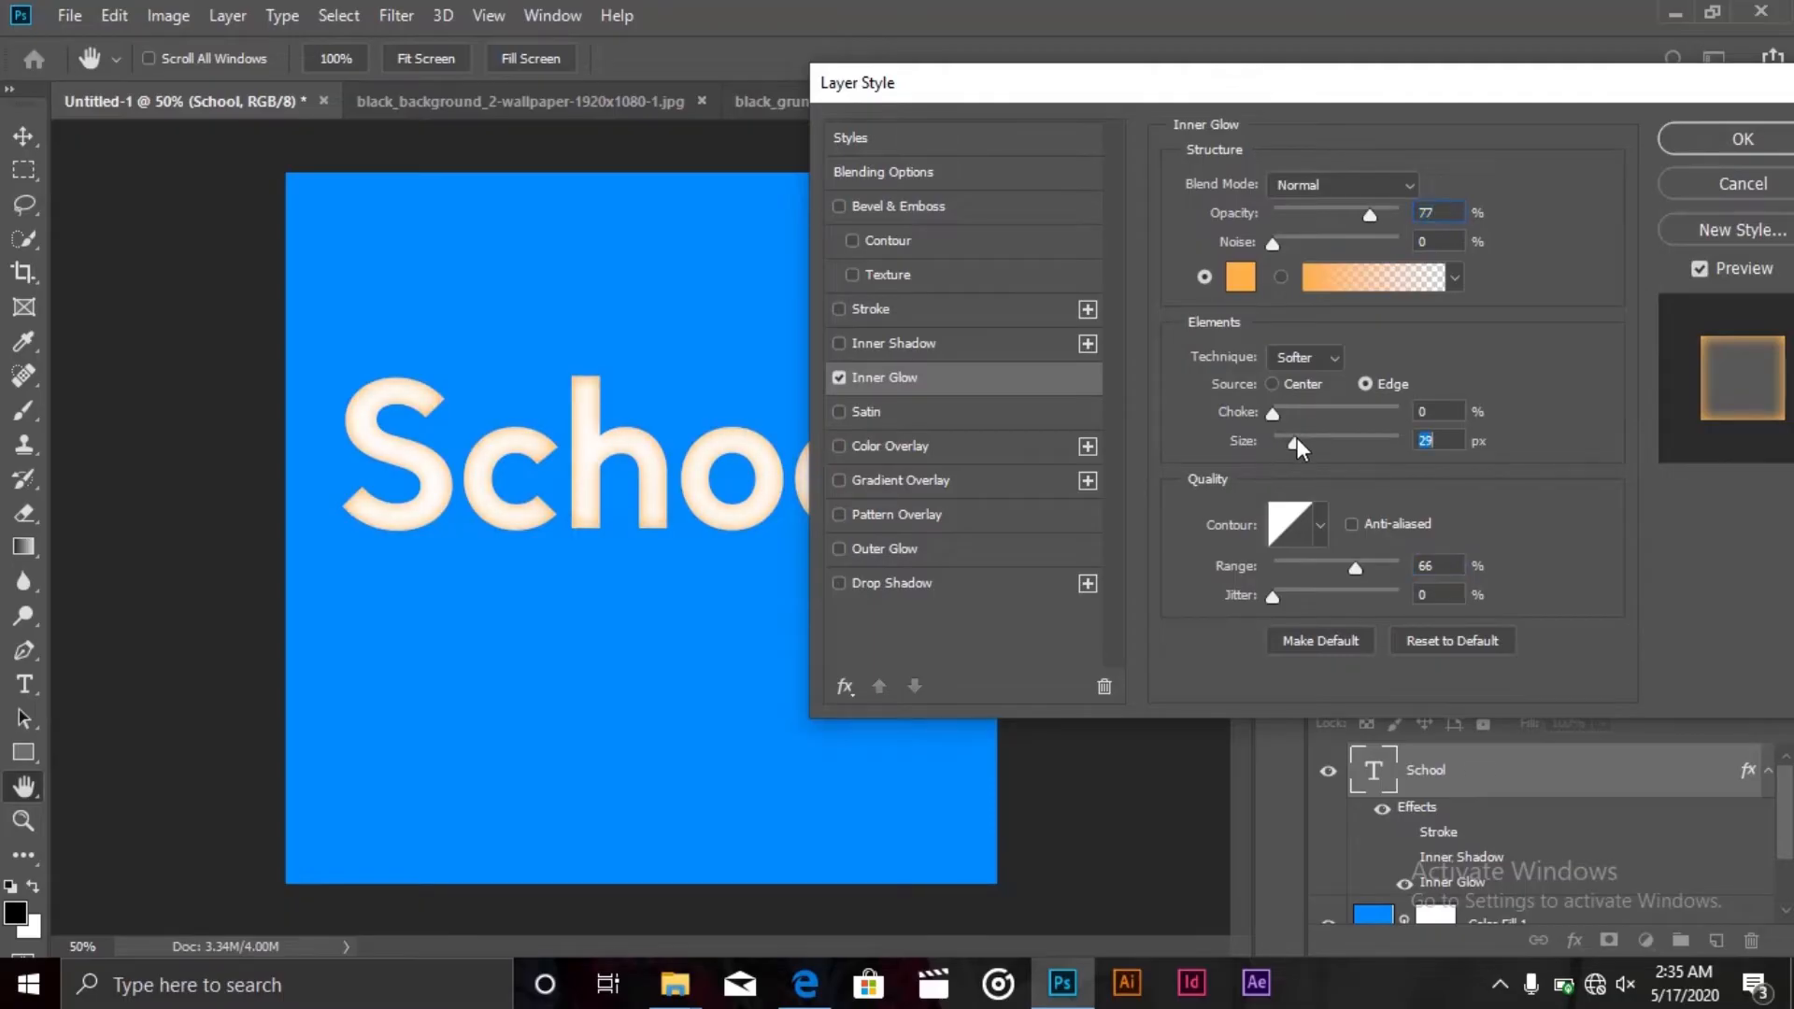
pyautogui.click(838, 379)
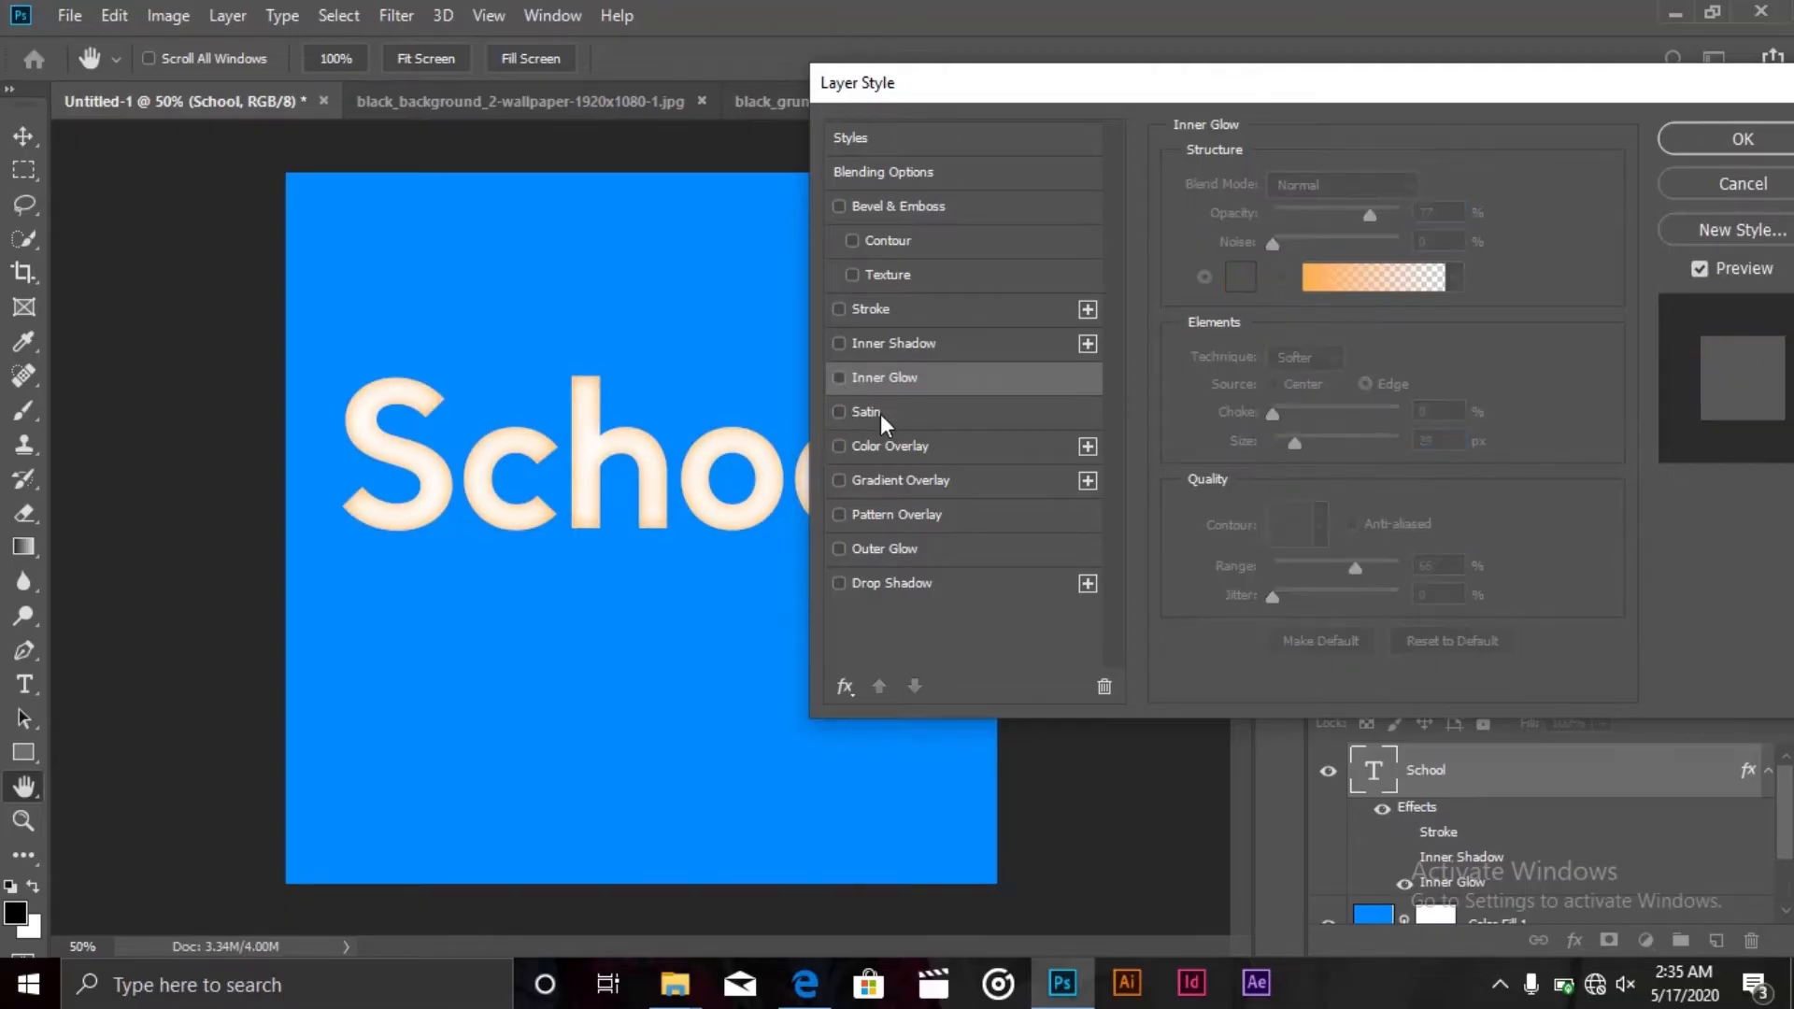
# Enable Satin on the School text with 33% opacity, 14 px distance and 21 px size
pyautogui.click(880, 413)
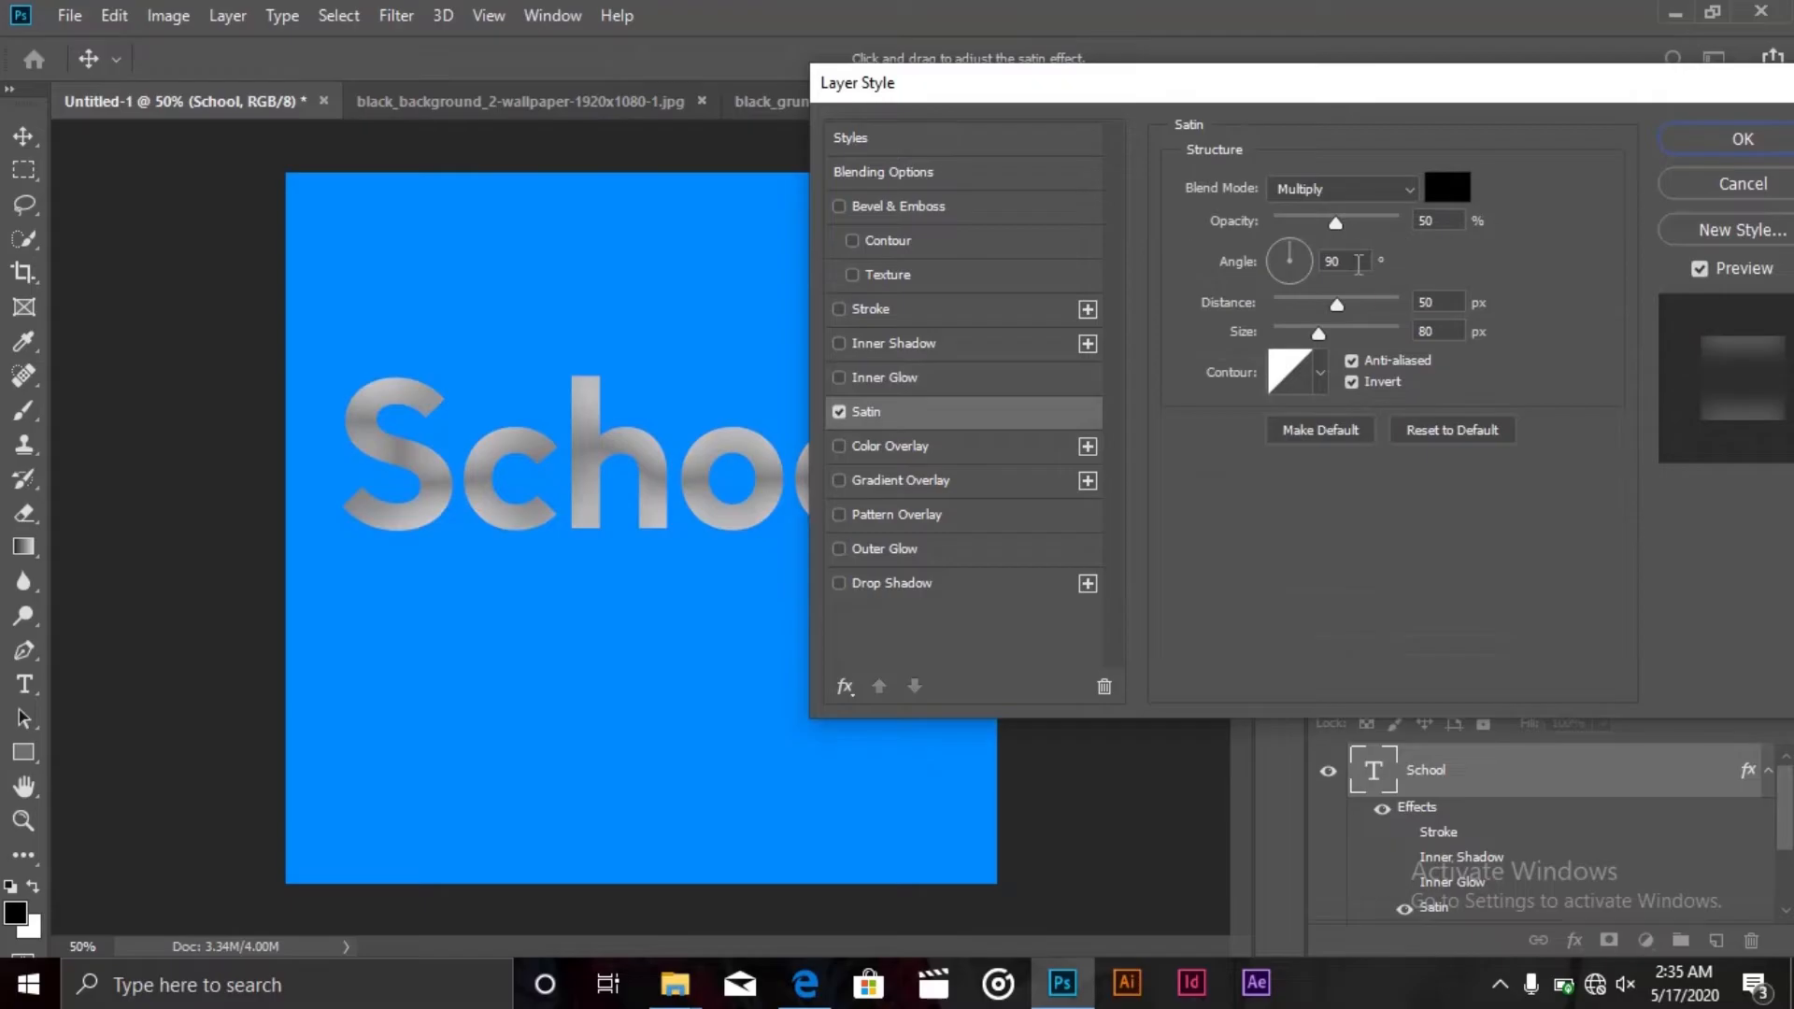
pyautogui.moveTo(1315, 221)
pyautogui.mouseDown()
pyautogui.moveTo(1297, 221)
pyautogui.moveTo(1316, 227)
pyautogui.mouseUp()
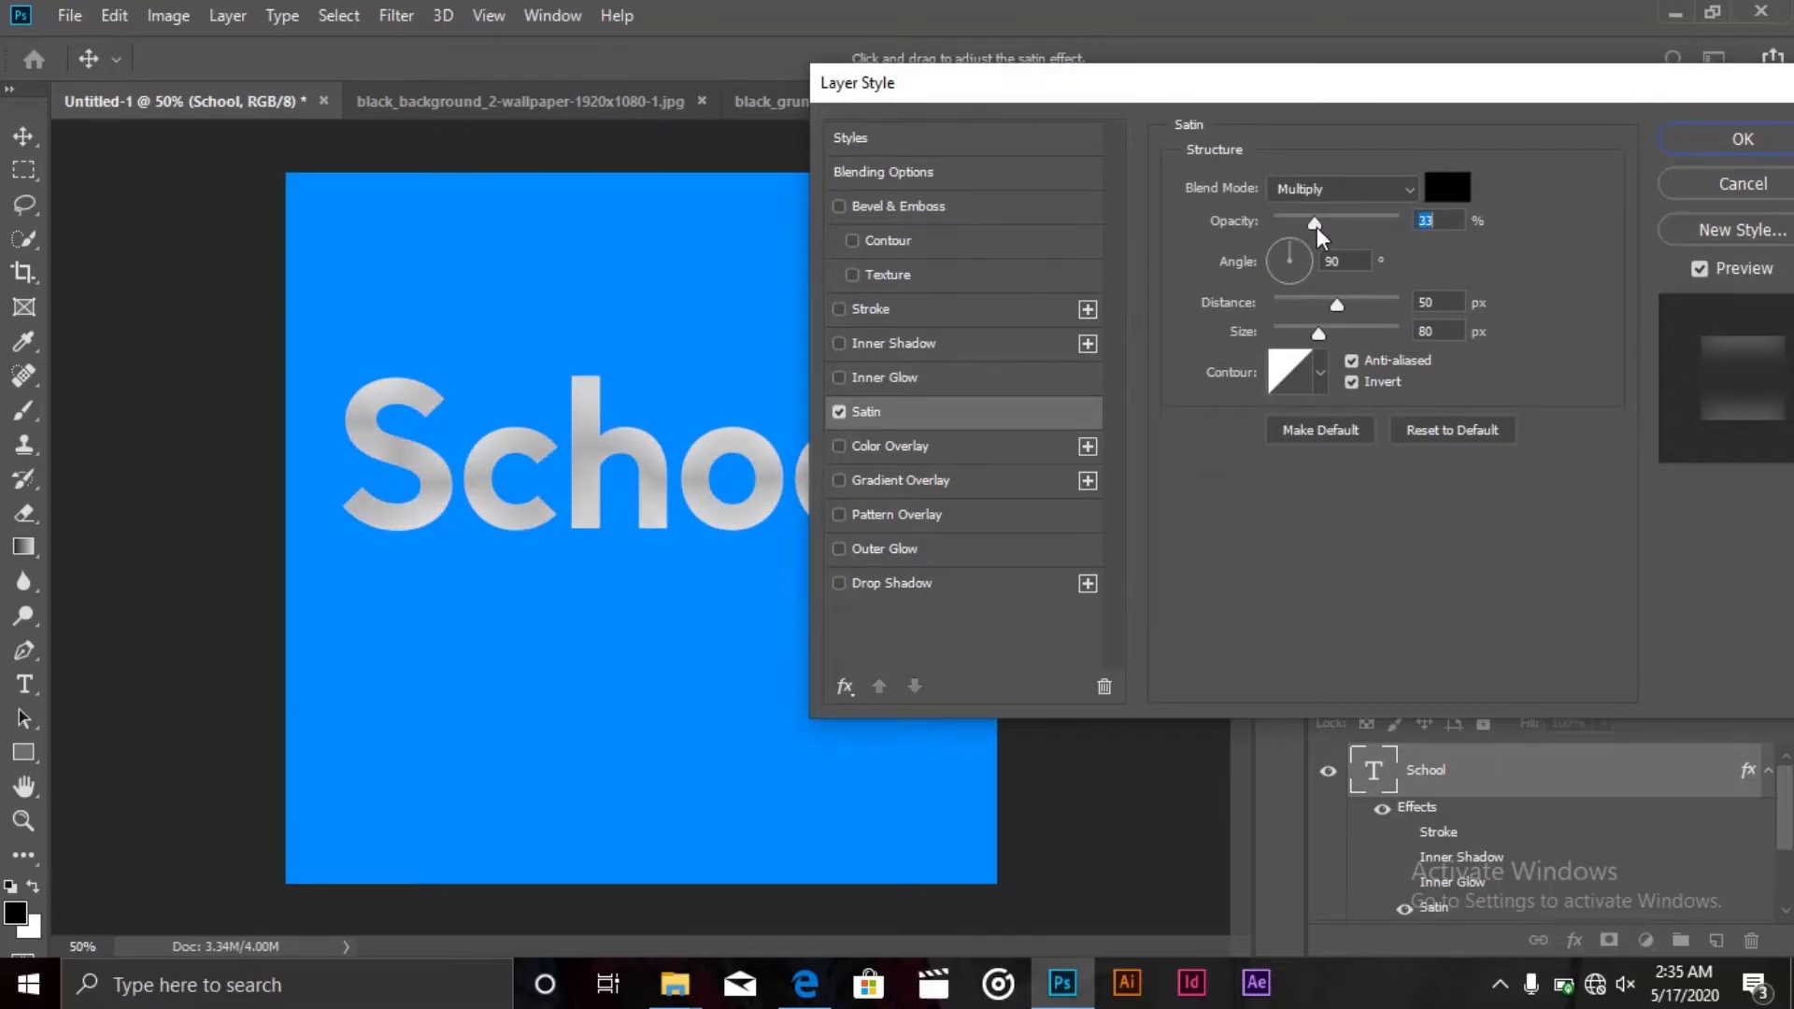
pyautogui.moveTo(1309, 329)
pyautogui.mouseDown()
pyautogui.moveTo(1282, 328)
pyautogui.moveTo(1292, 305)
pyautogui.mouseUp()
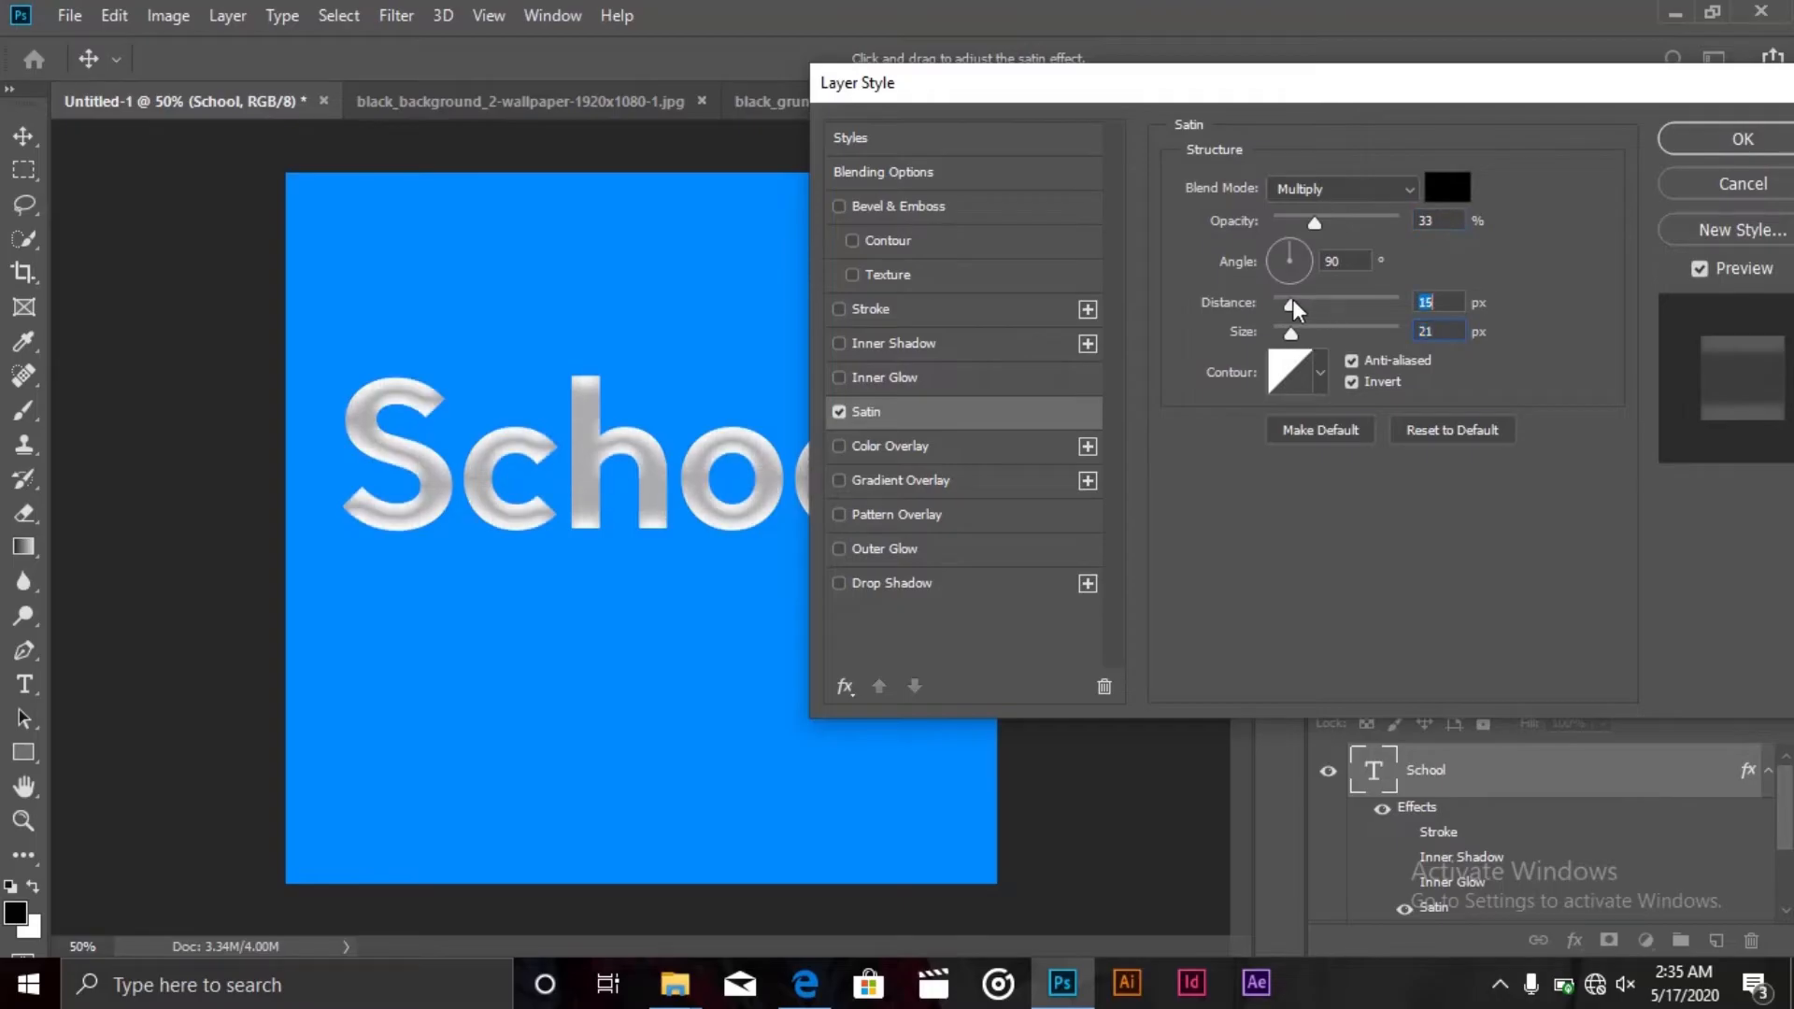
pyautogui.moveTo(1280, 95); pyautogui.dragTo(1355, 69)
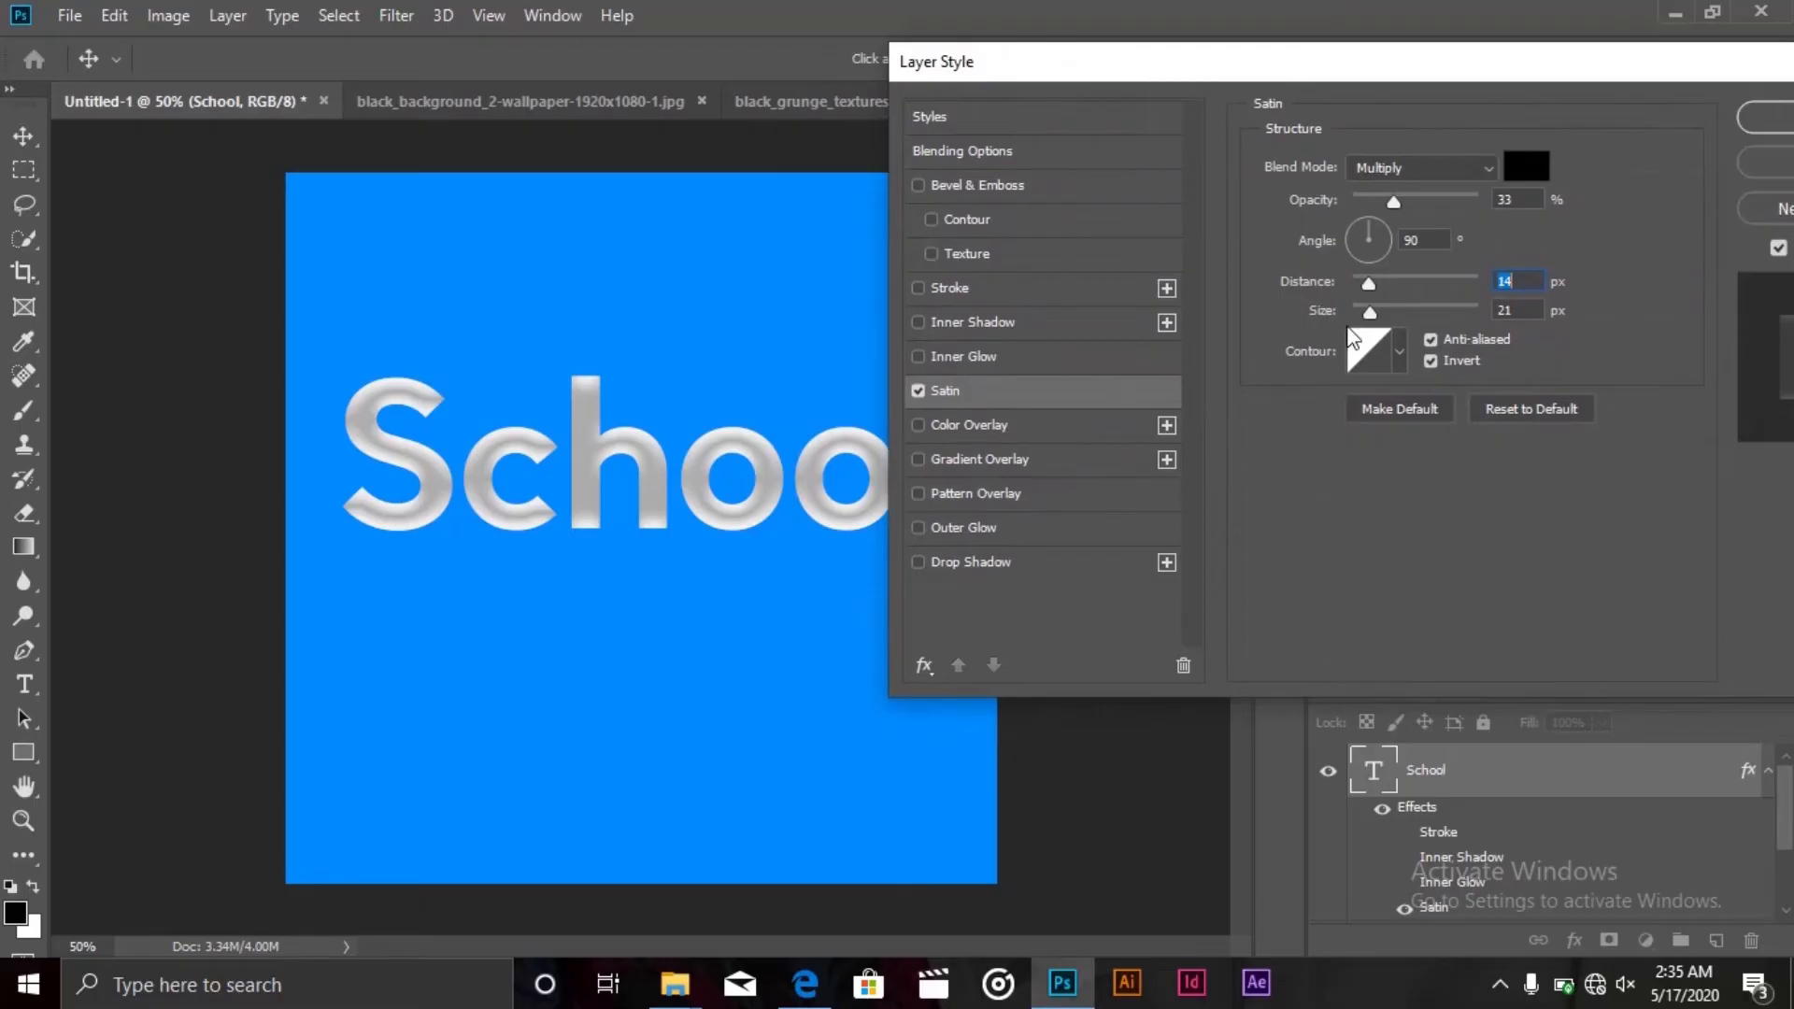
# Try several contour presets on the satin, end on the S-curve one closing the first row, and turn the effect off
pyautogui.click(1402, 353)
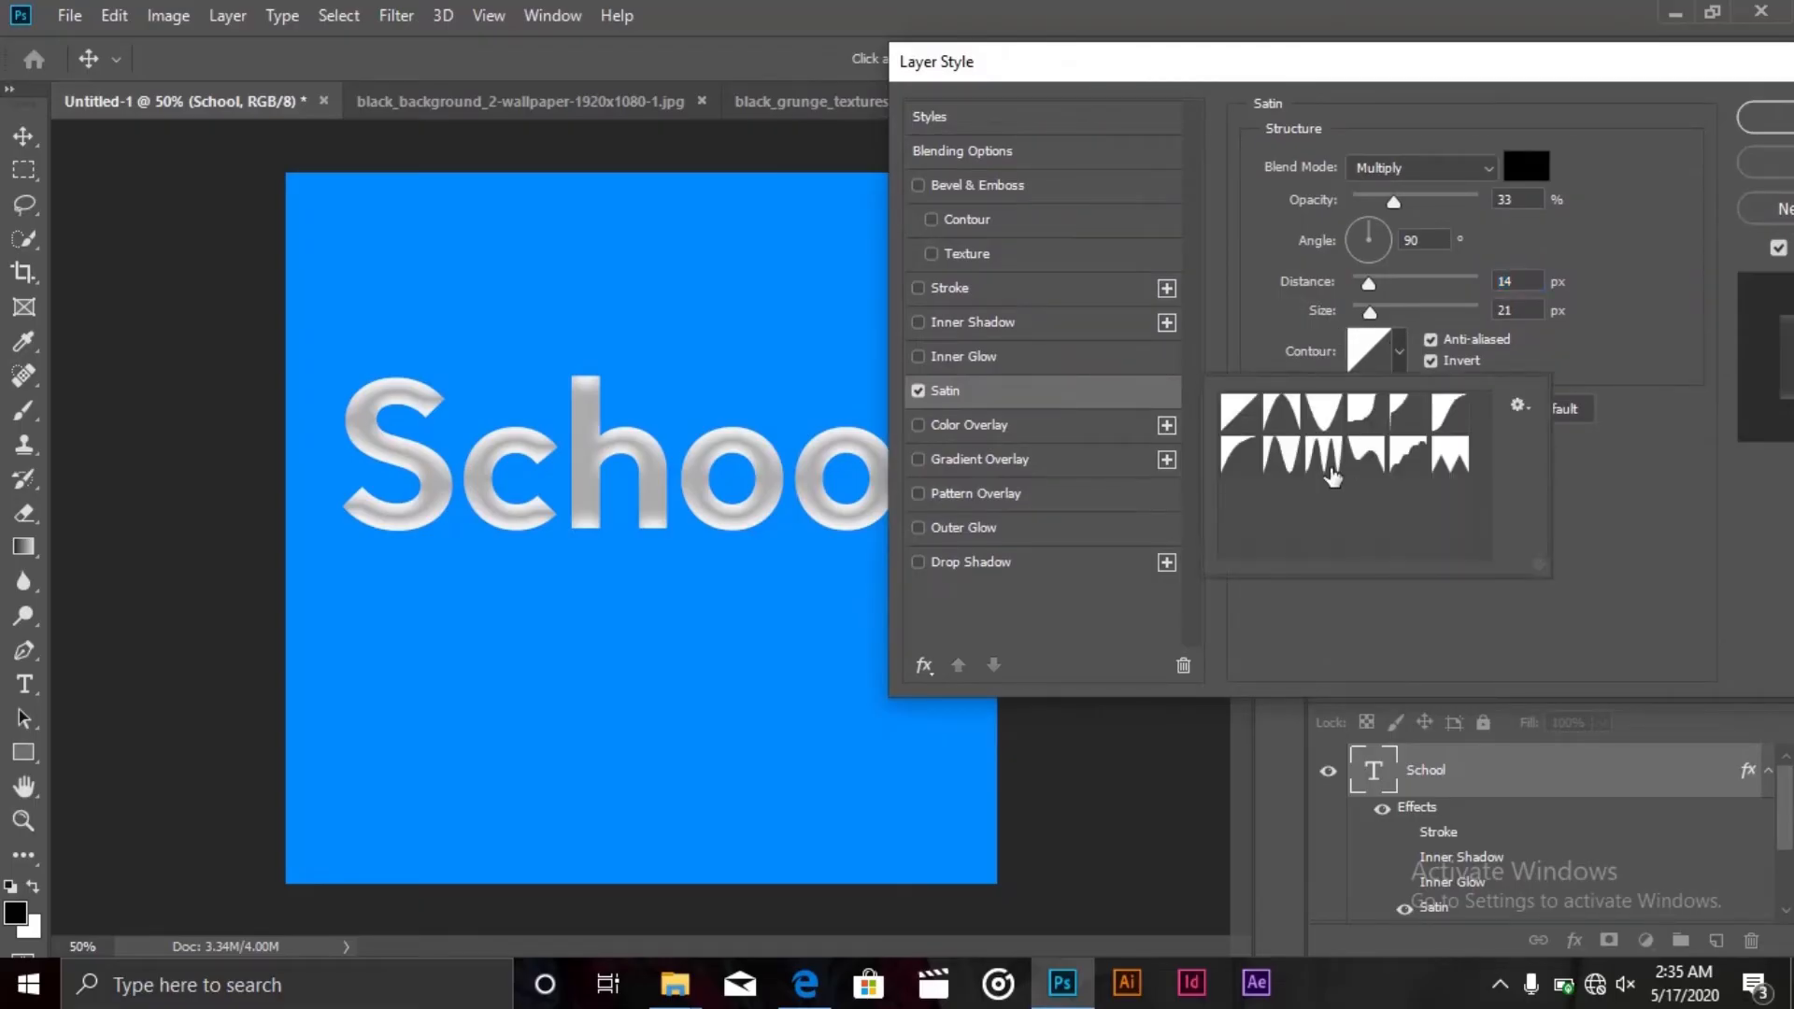
pyautogui.click(1281, 454)
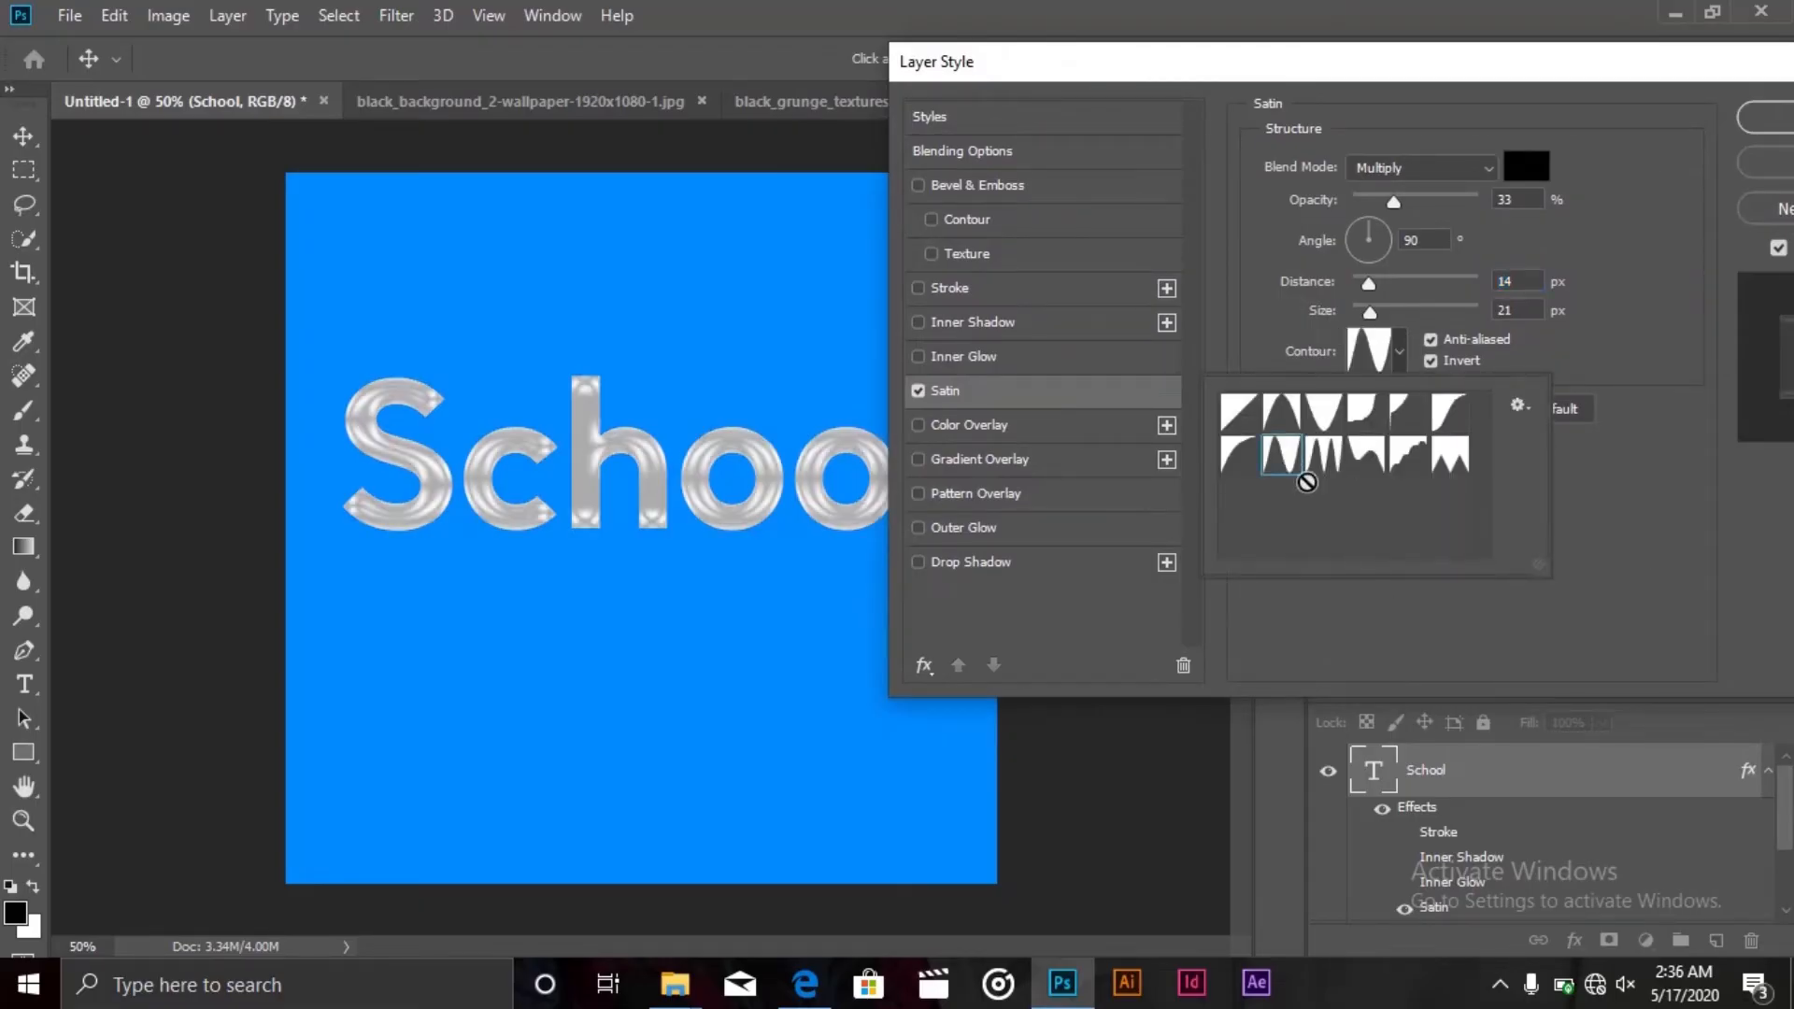
pyautogui.click(1321, 456)
pyautogui.click(1367, 463)
pyautogui.click(1407, 456)
pyautogui.click(1448, 455)
pyautogui.click(1453, 423)
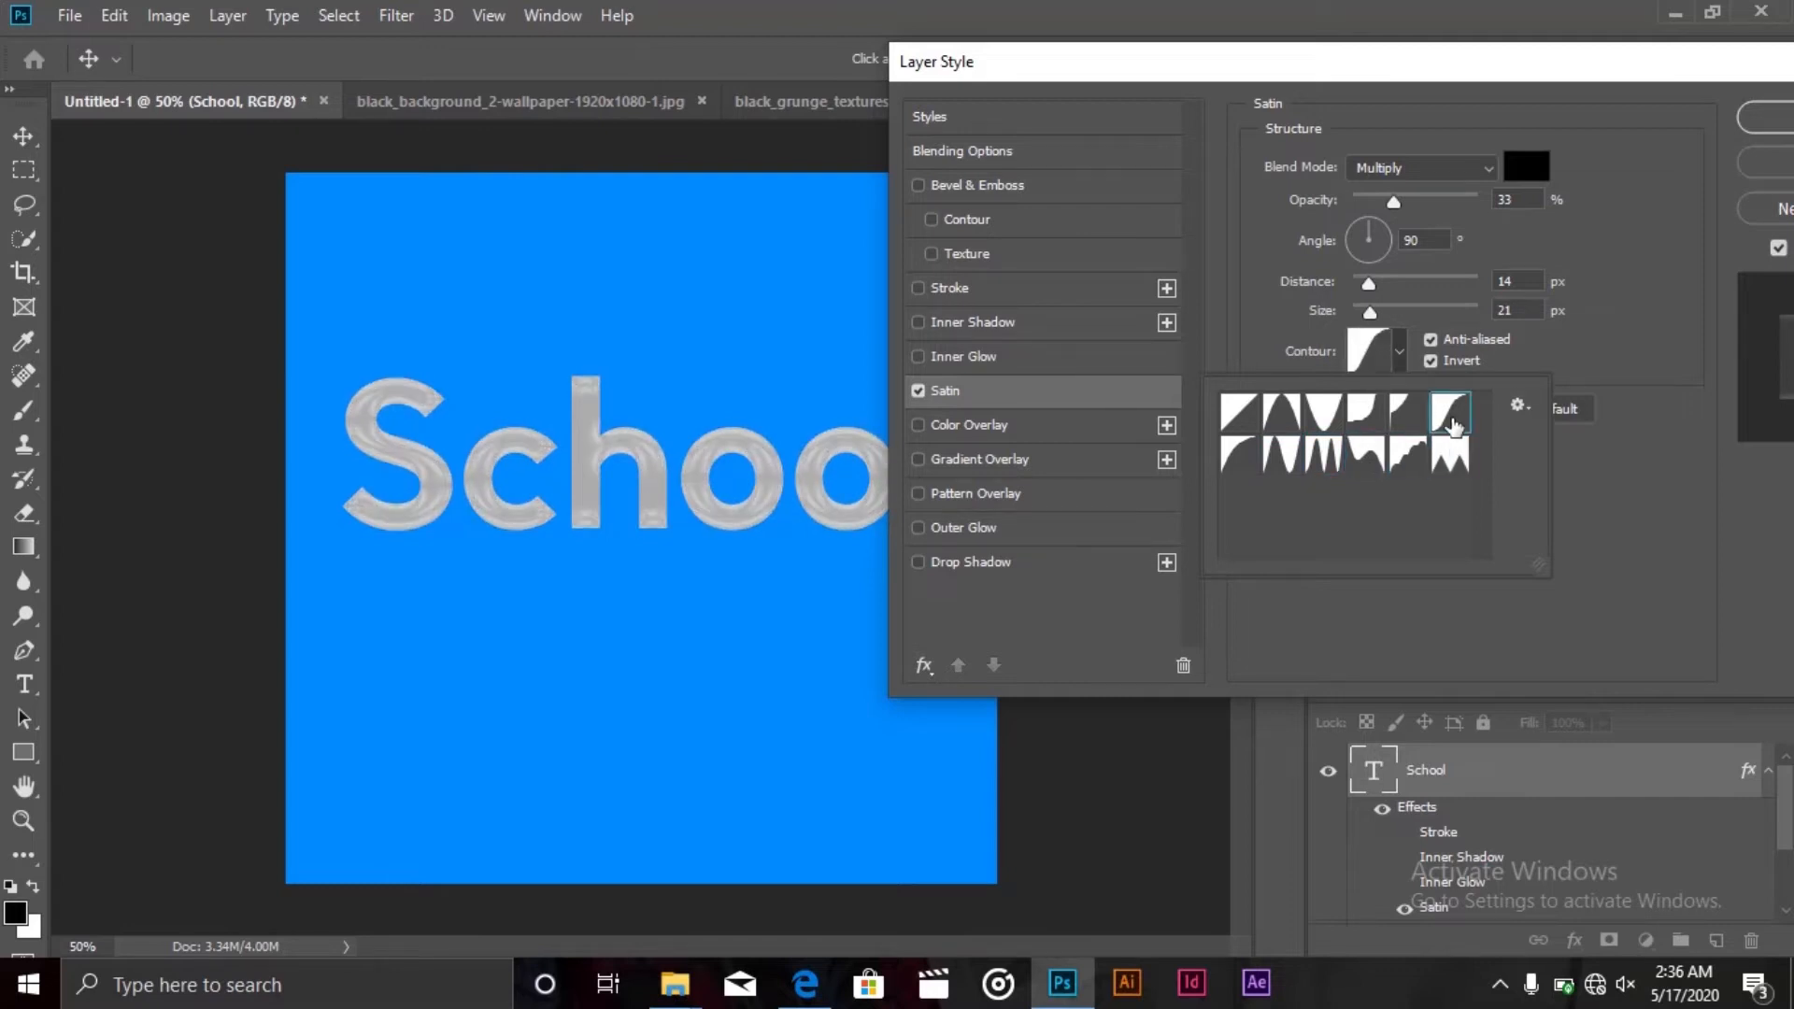
pyautogui.click(1404, 422)
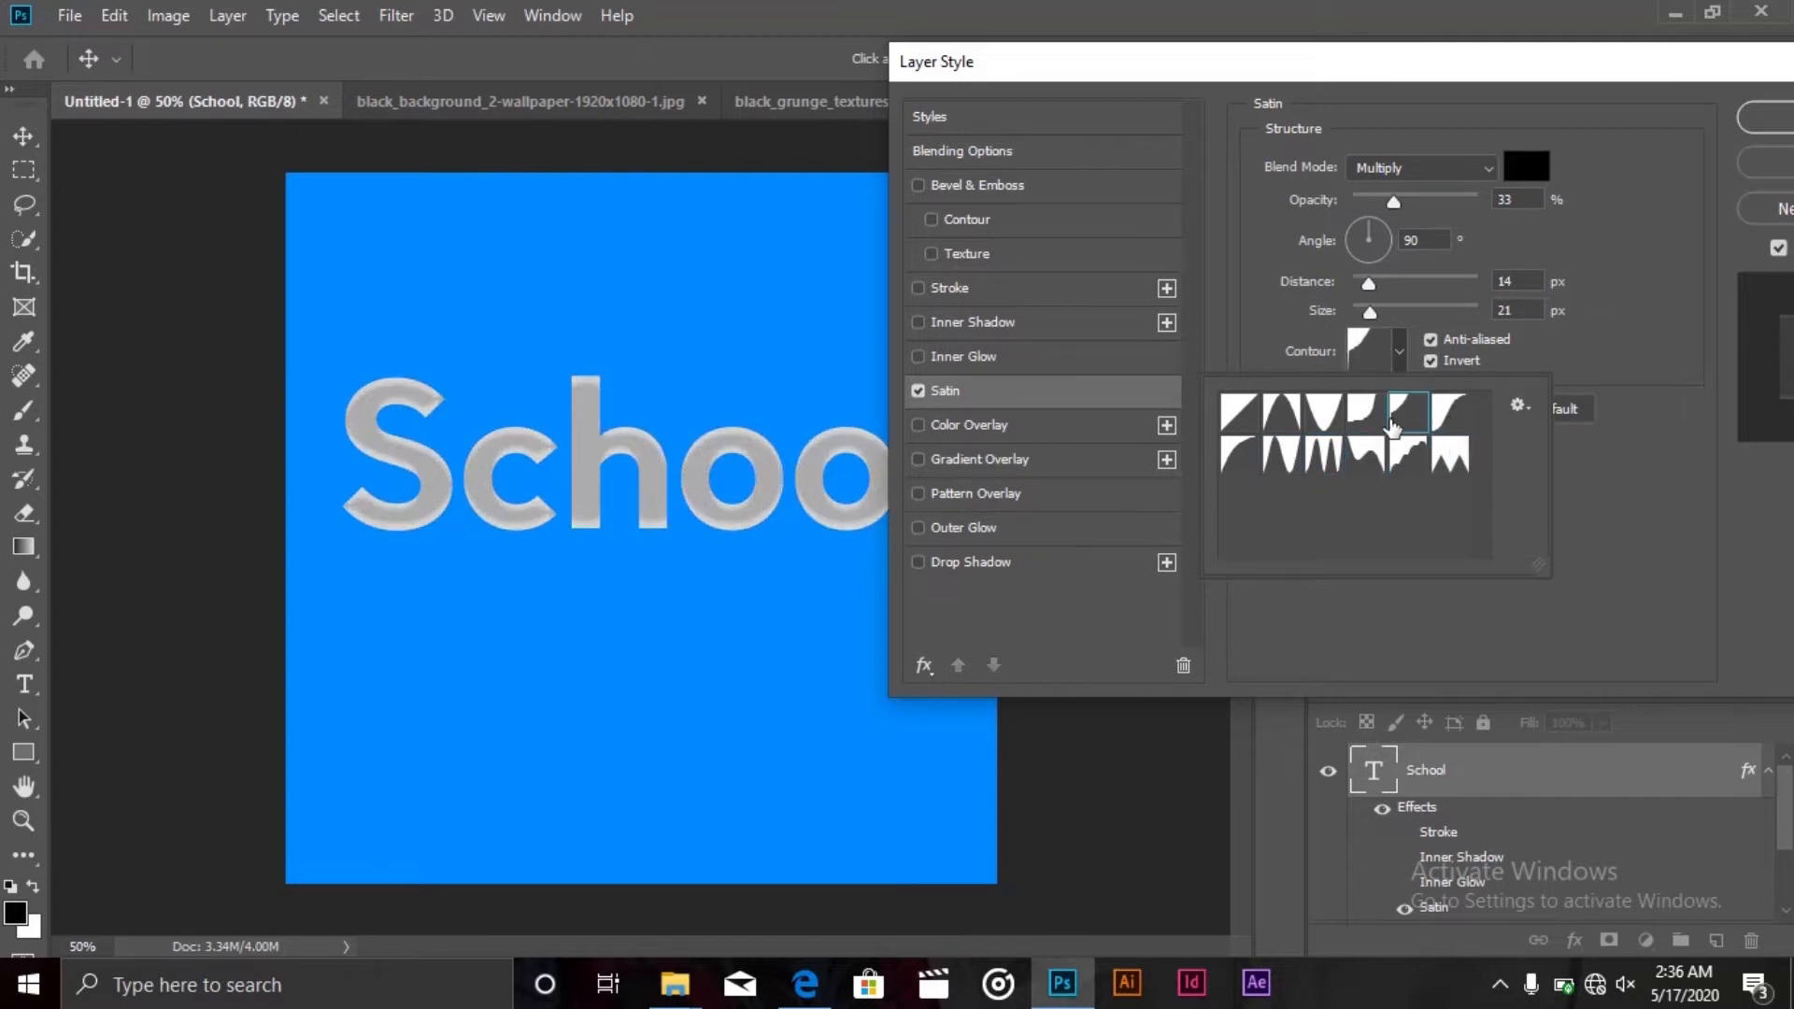
pyautogui.click(1449, 428)
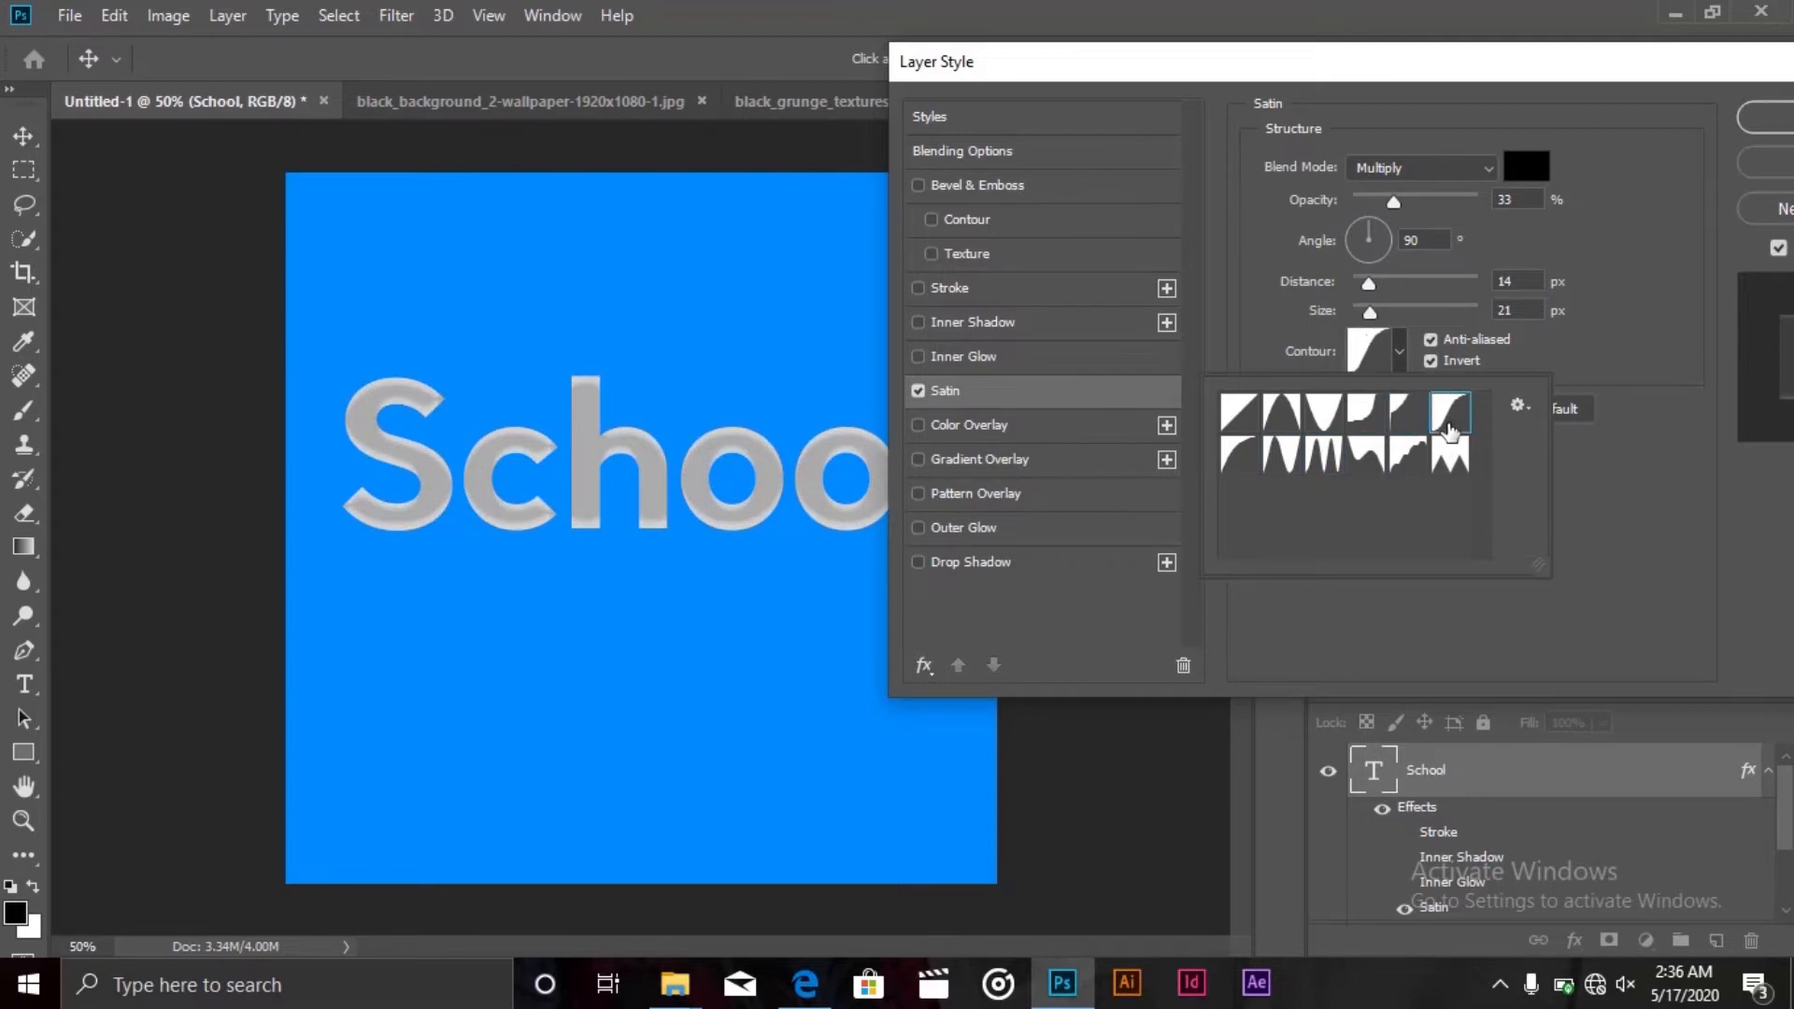
pyautogui.click(1630, 431)
pyautogui.moveTo(1355, 70); pyautogui.dragTo(1222, 111)
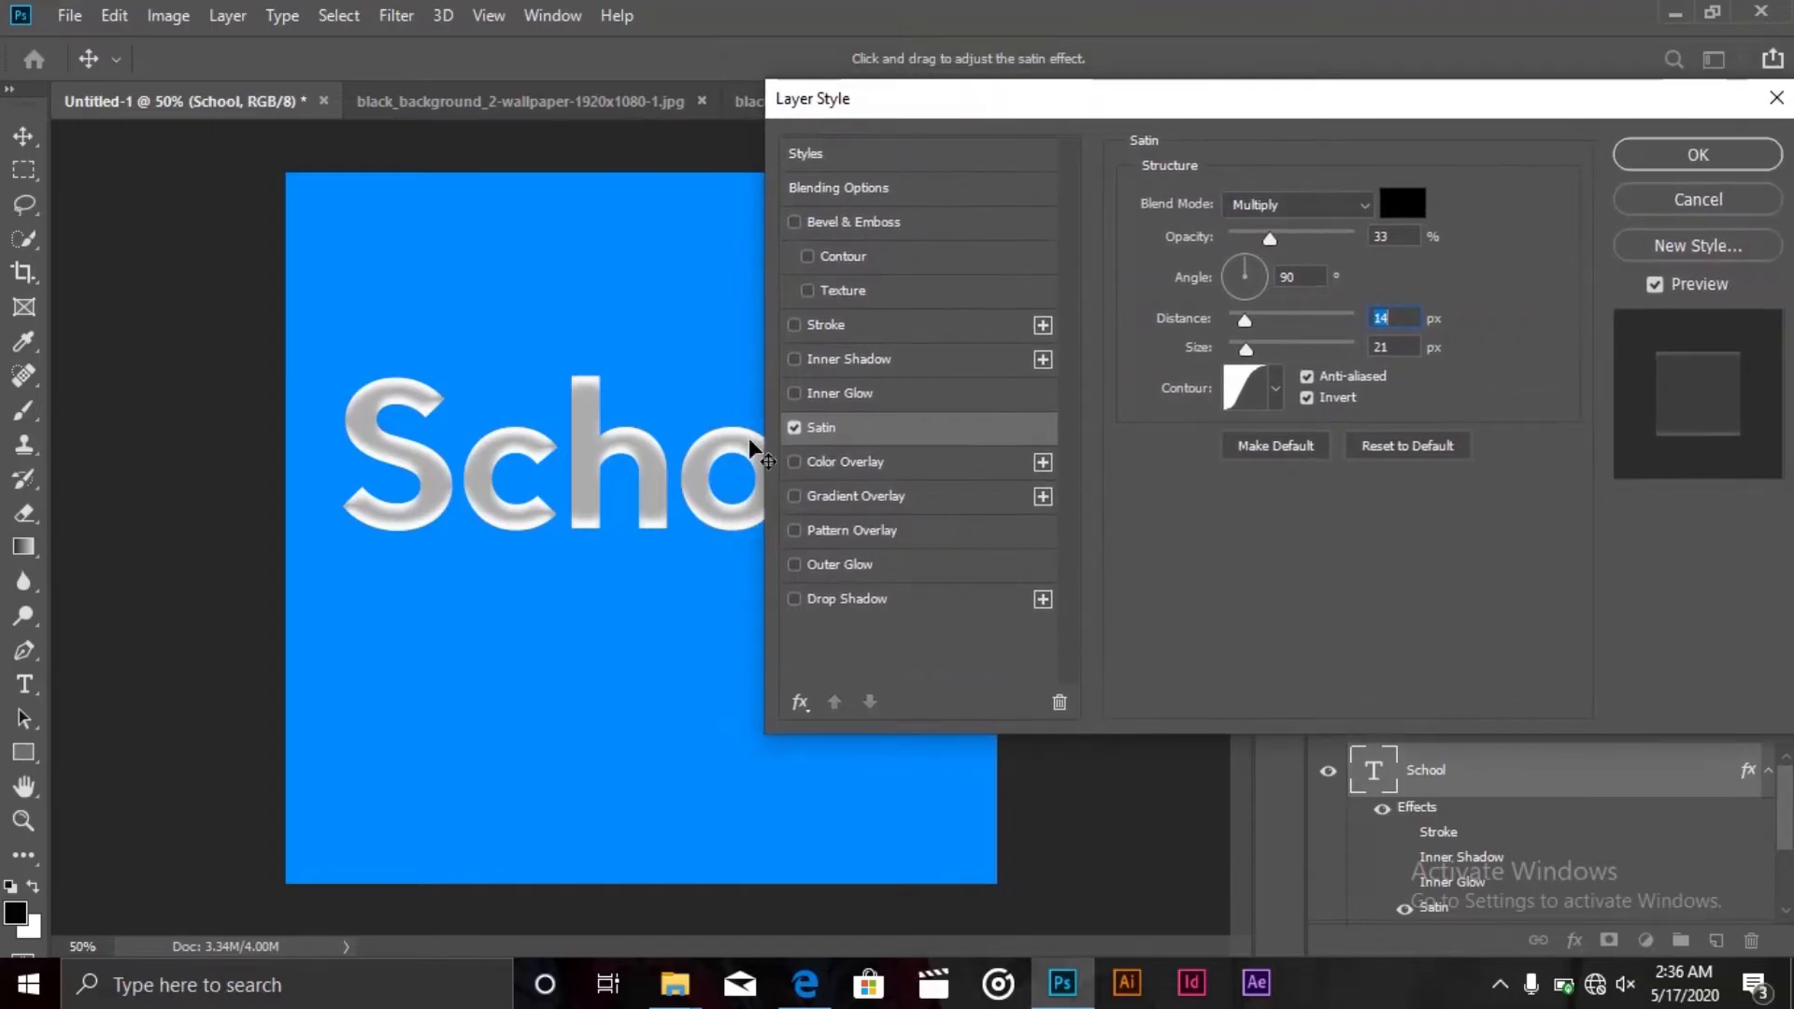
pyautogui.click(795, 428)
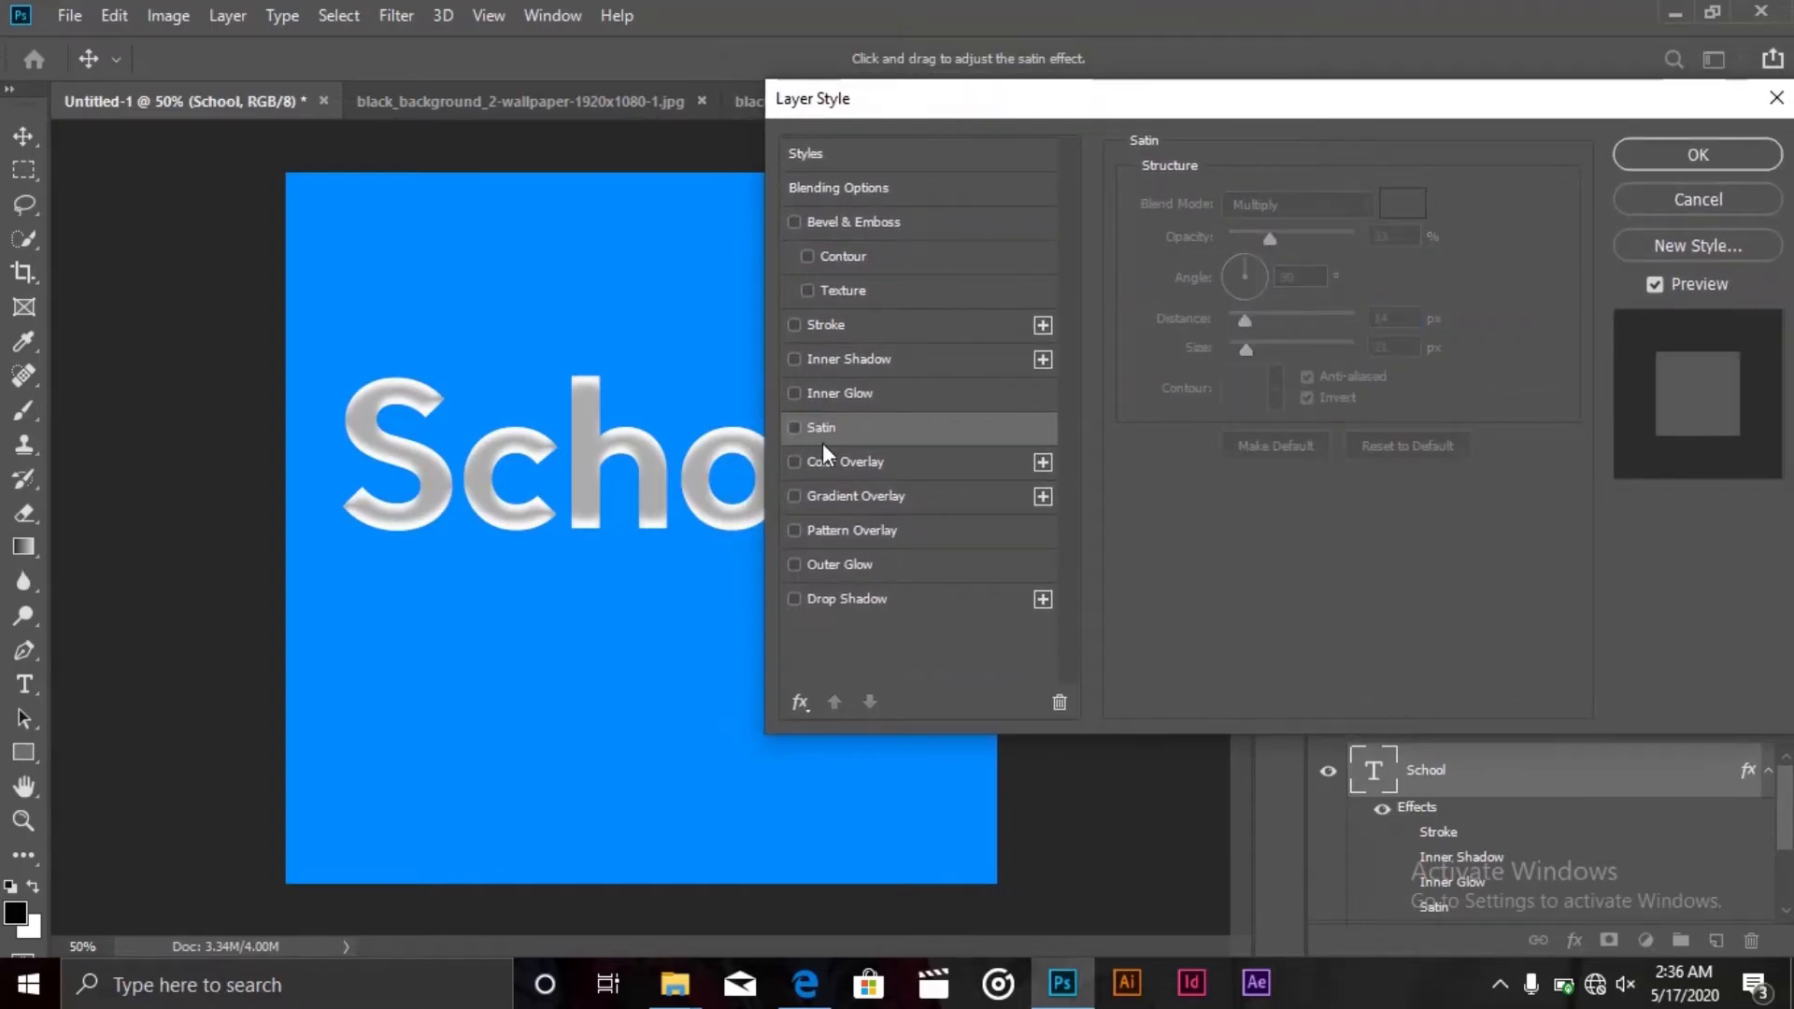
# Enable Color Overlay on the School text in red ff0000, vary its opacity, and turn the effect off
pyautogui.click(861, 462)
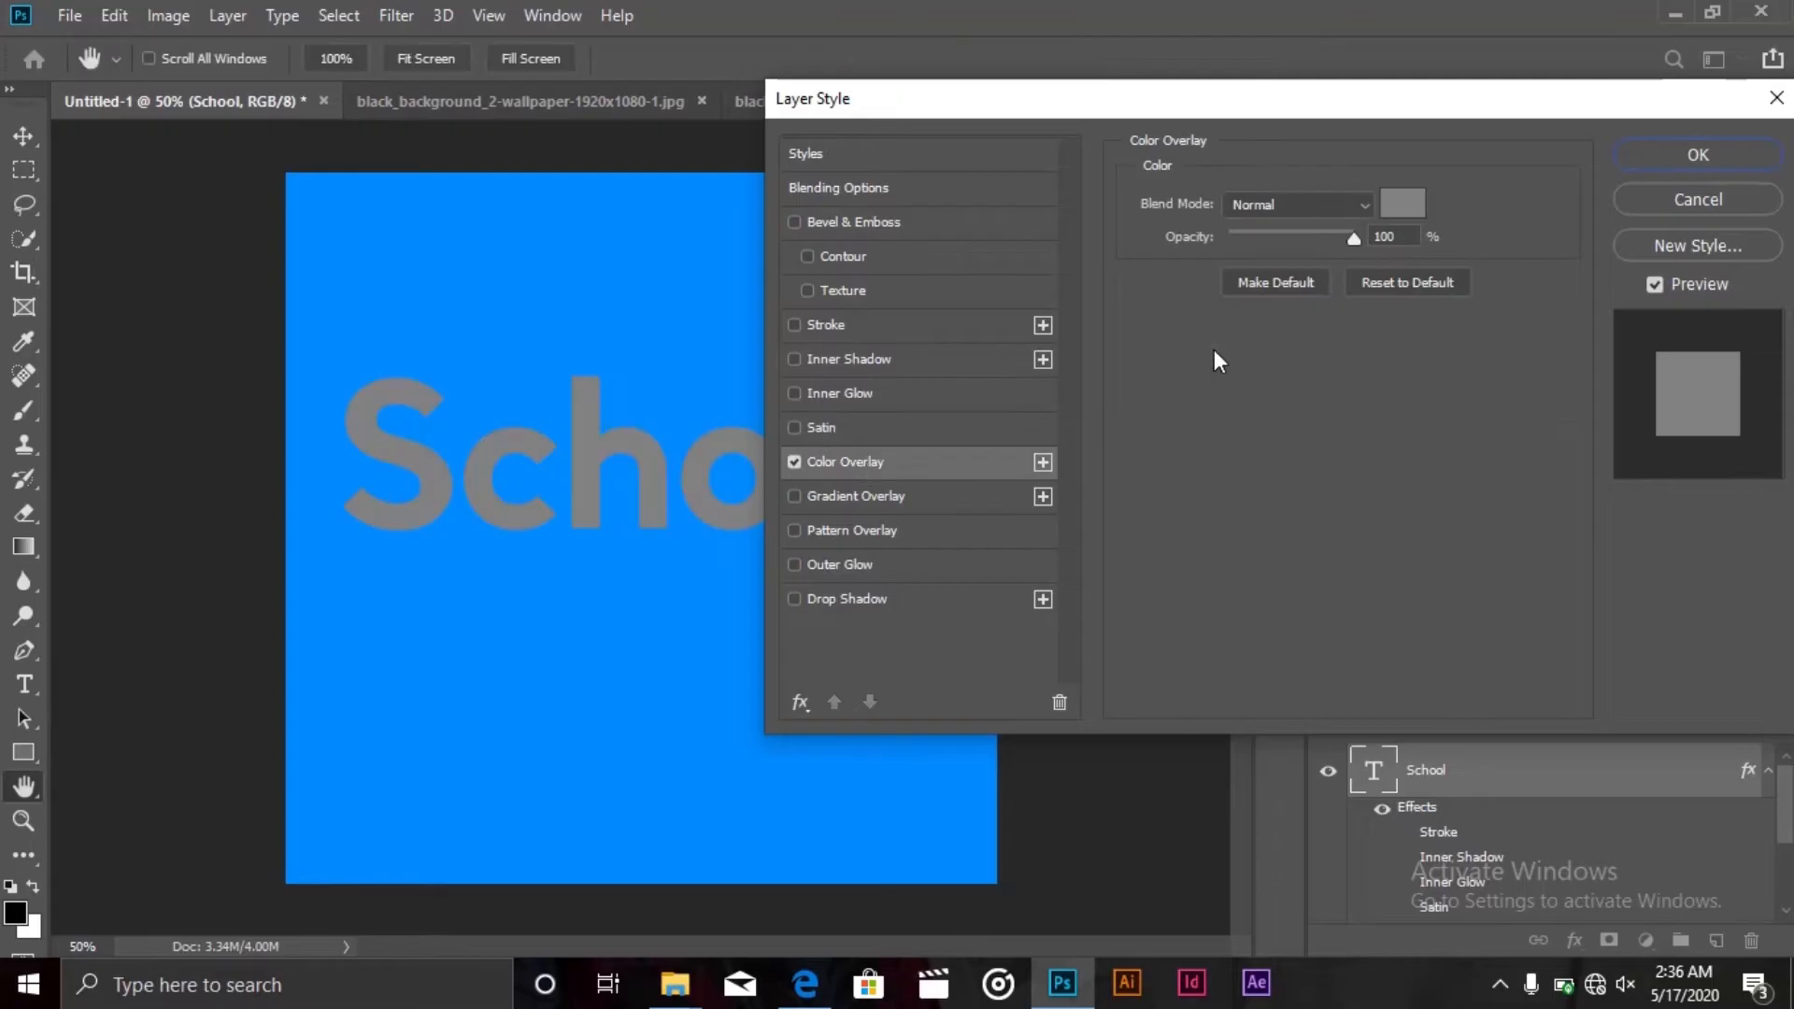
pyautogui.click(1401, 204)
pyautogui.moveTo(710, 304); pyautogui.dragTo(892, 162)
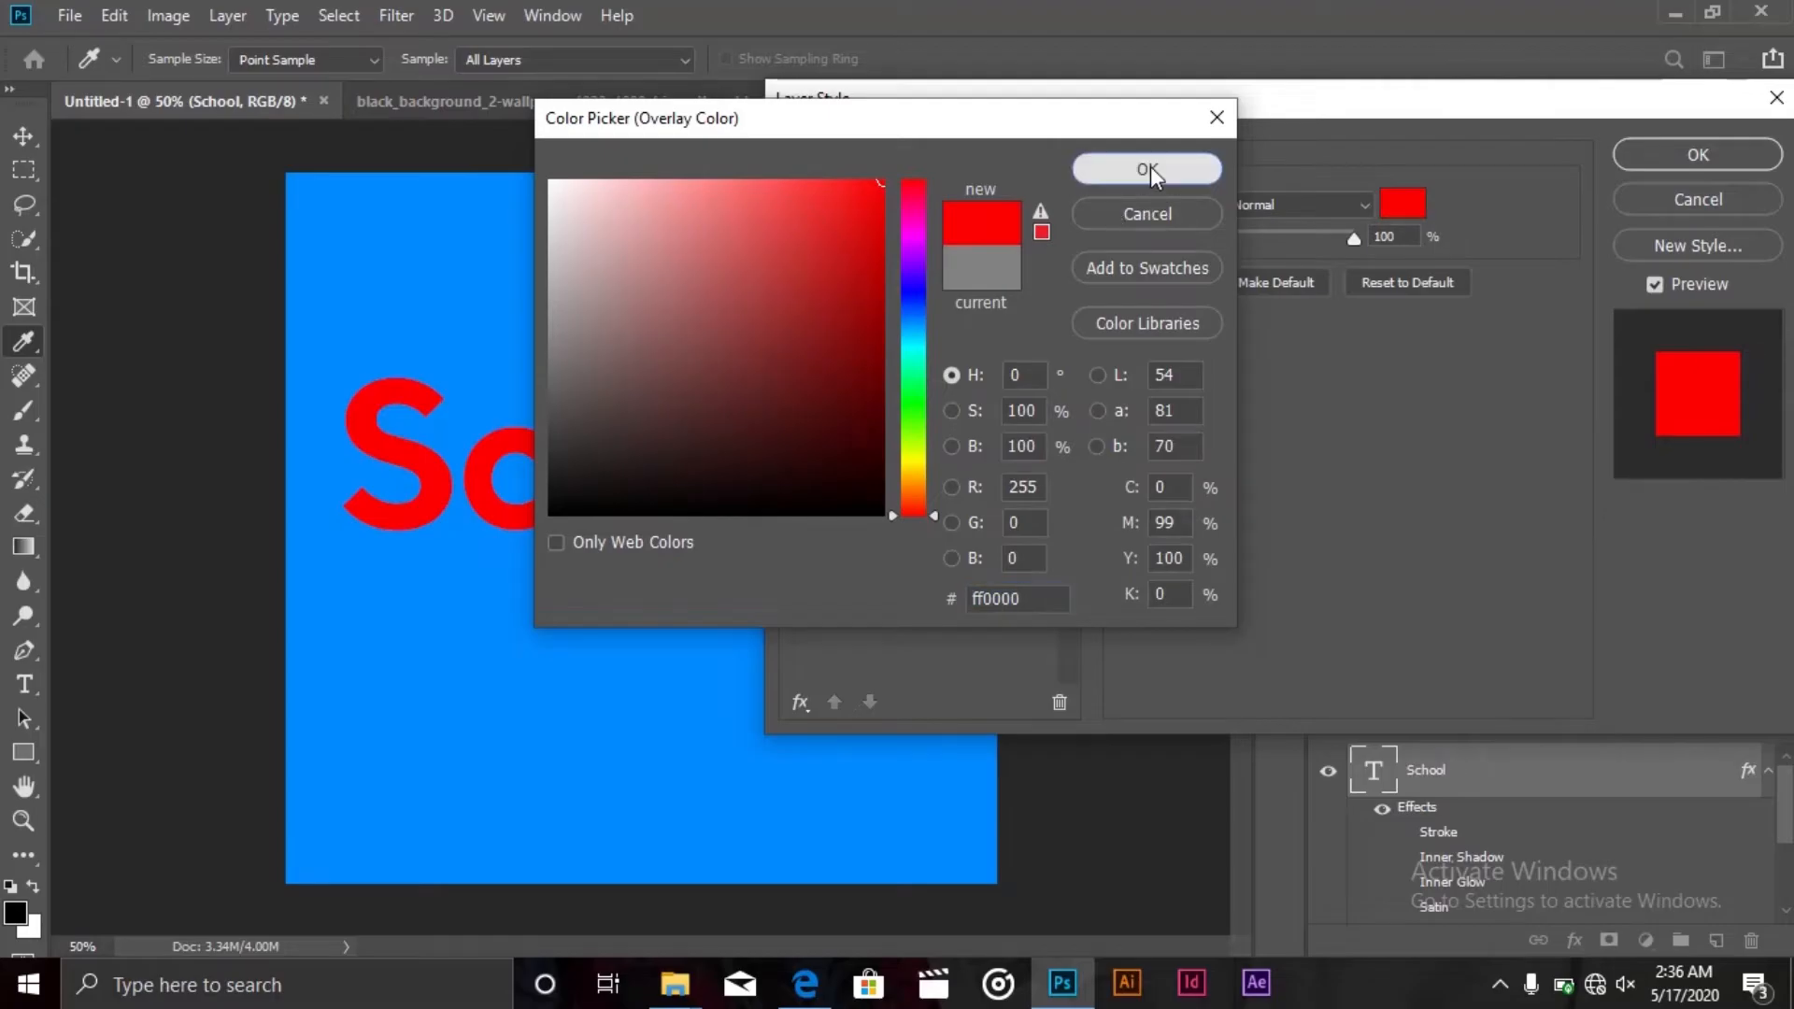
pyautogui.click(1151, 168)
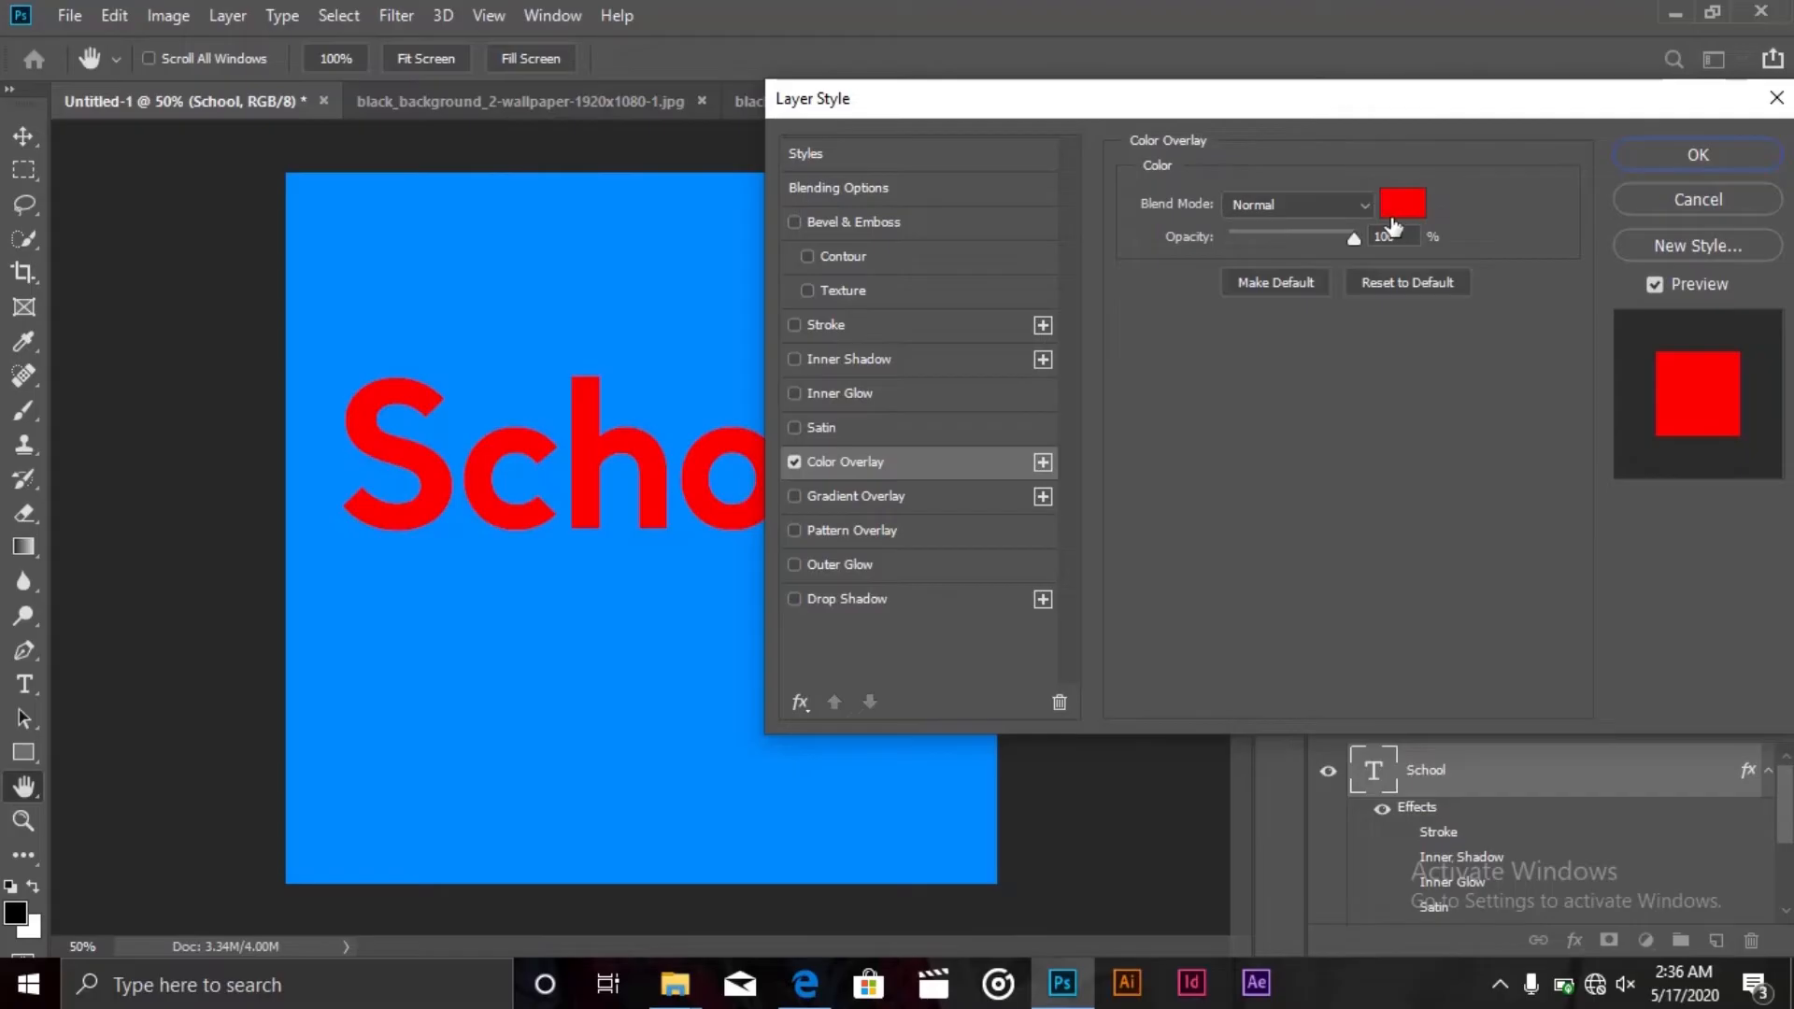
pyautogui.moveTo(1310, 238); pyautogui.dragTo(1392, 227)
pyautogui.click(796, 467)
# Enable Gradient Overlay on the School text, try several gradient presets and end on the black-to-white Foreground to Background preset
pyautogui.click(850, 497)
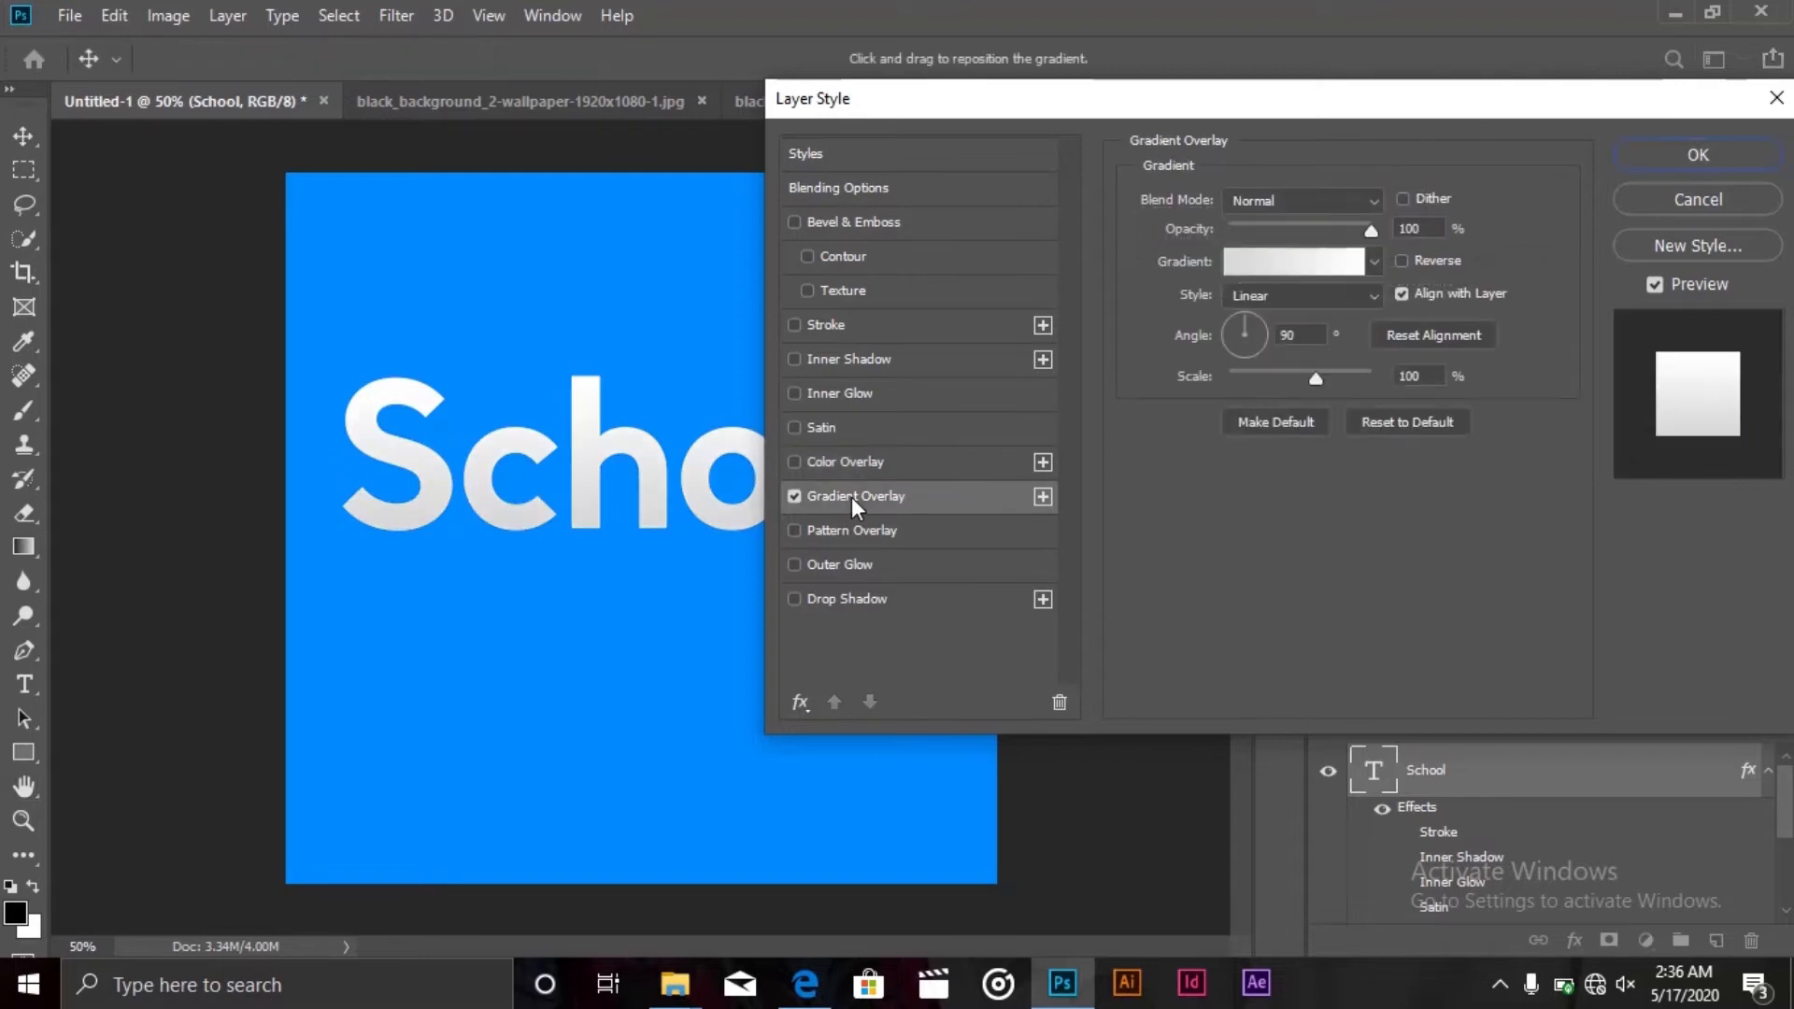
pyautogui.click(1374, 261)
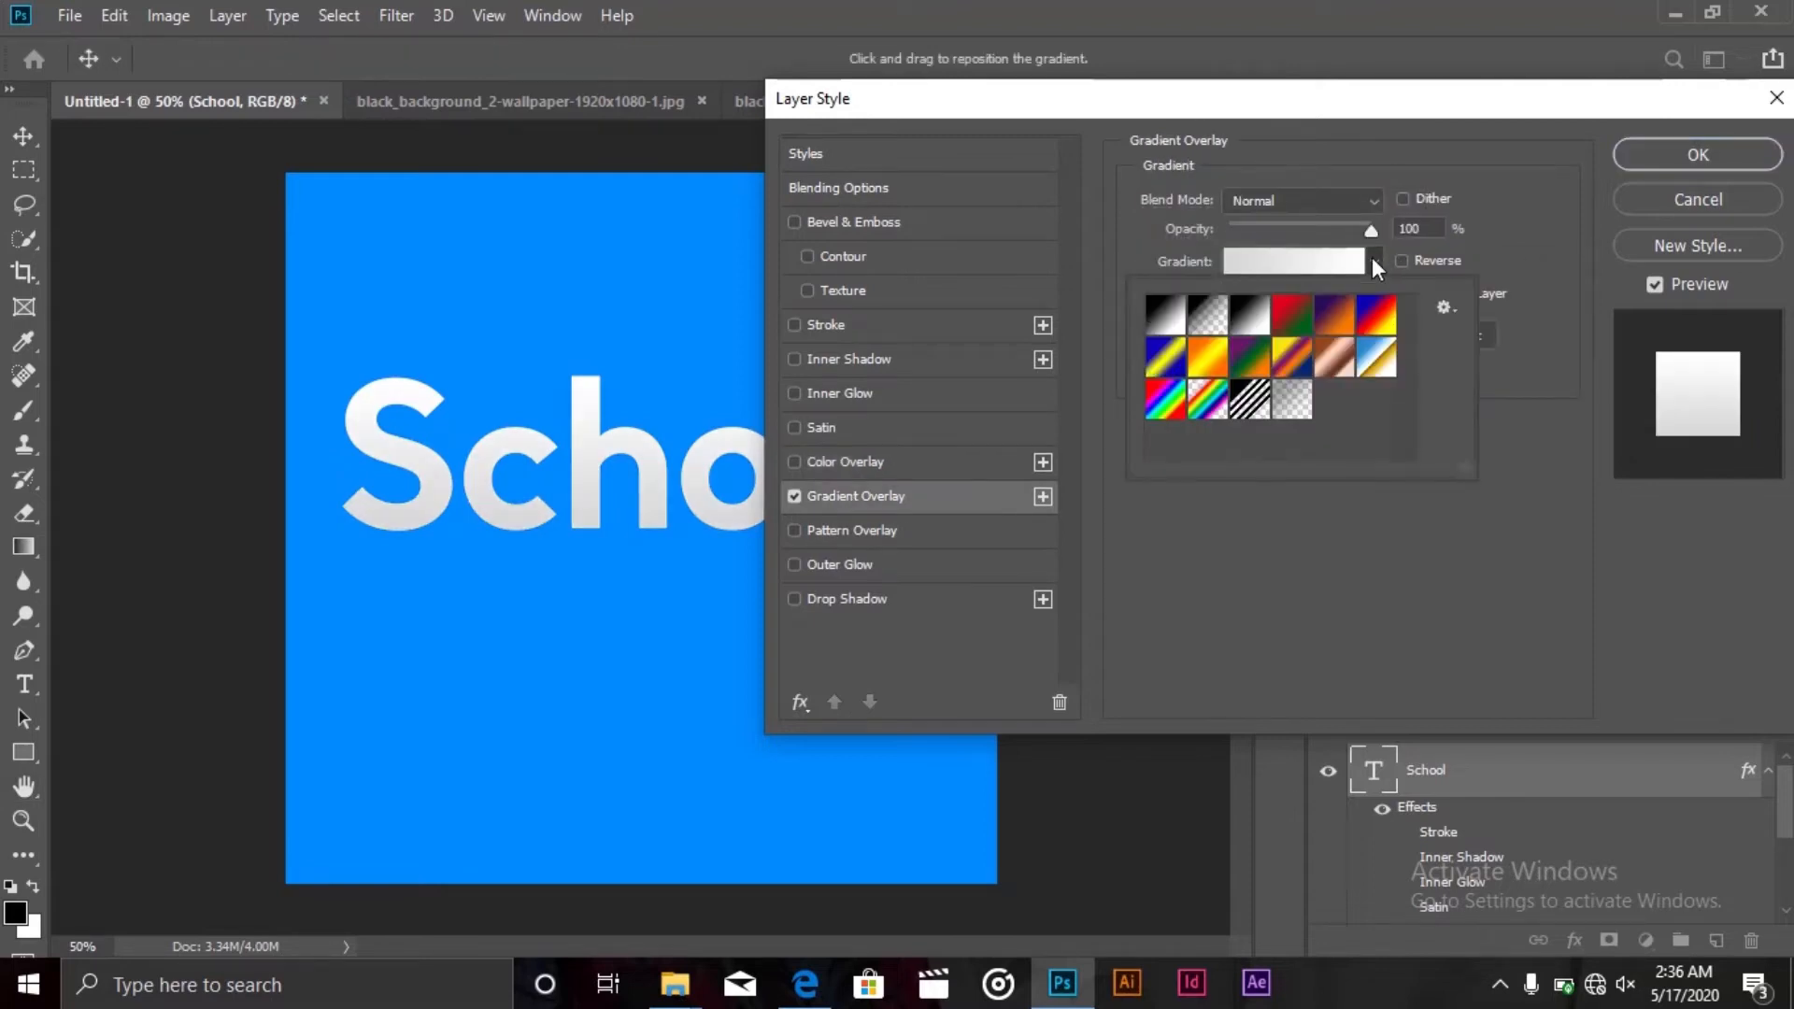
pyautogui.click(1168, 364)
pyautogui.click(1290, 317)
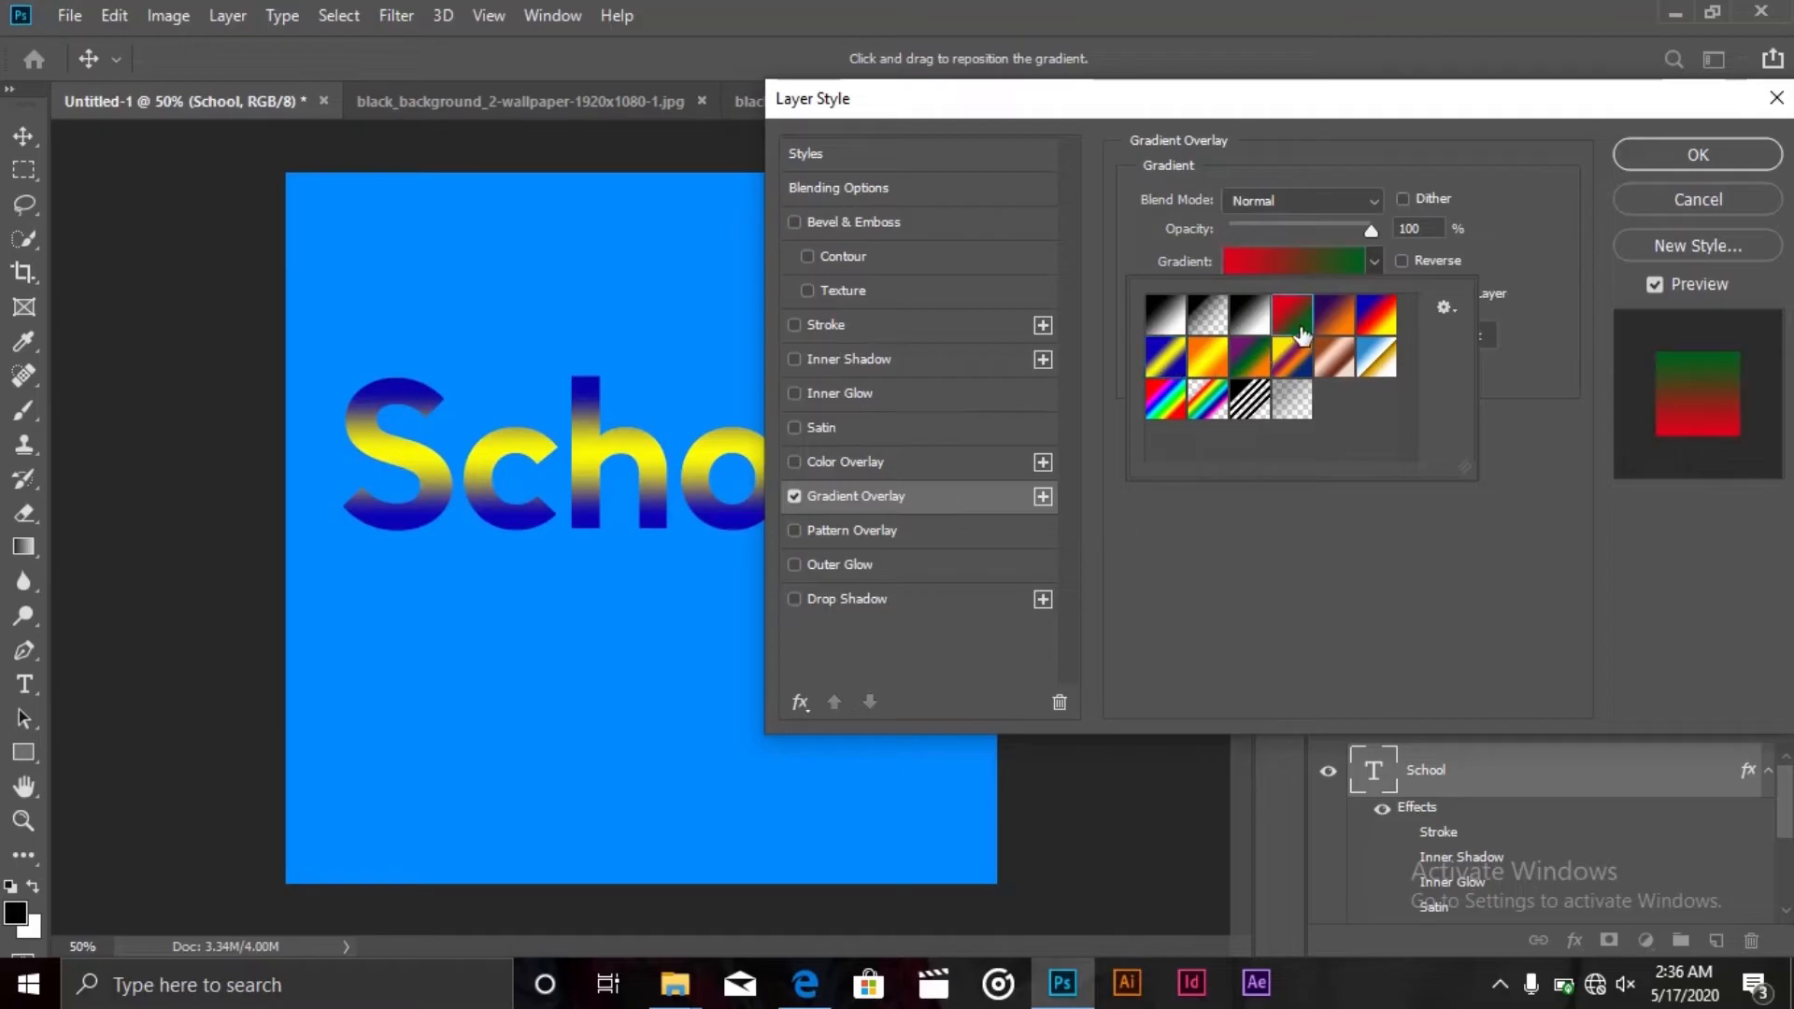
pyautogui.click(1336, 327)
pyautogui.click(1169, 321)
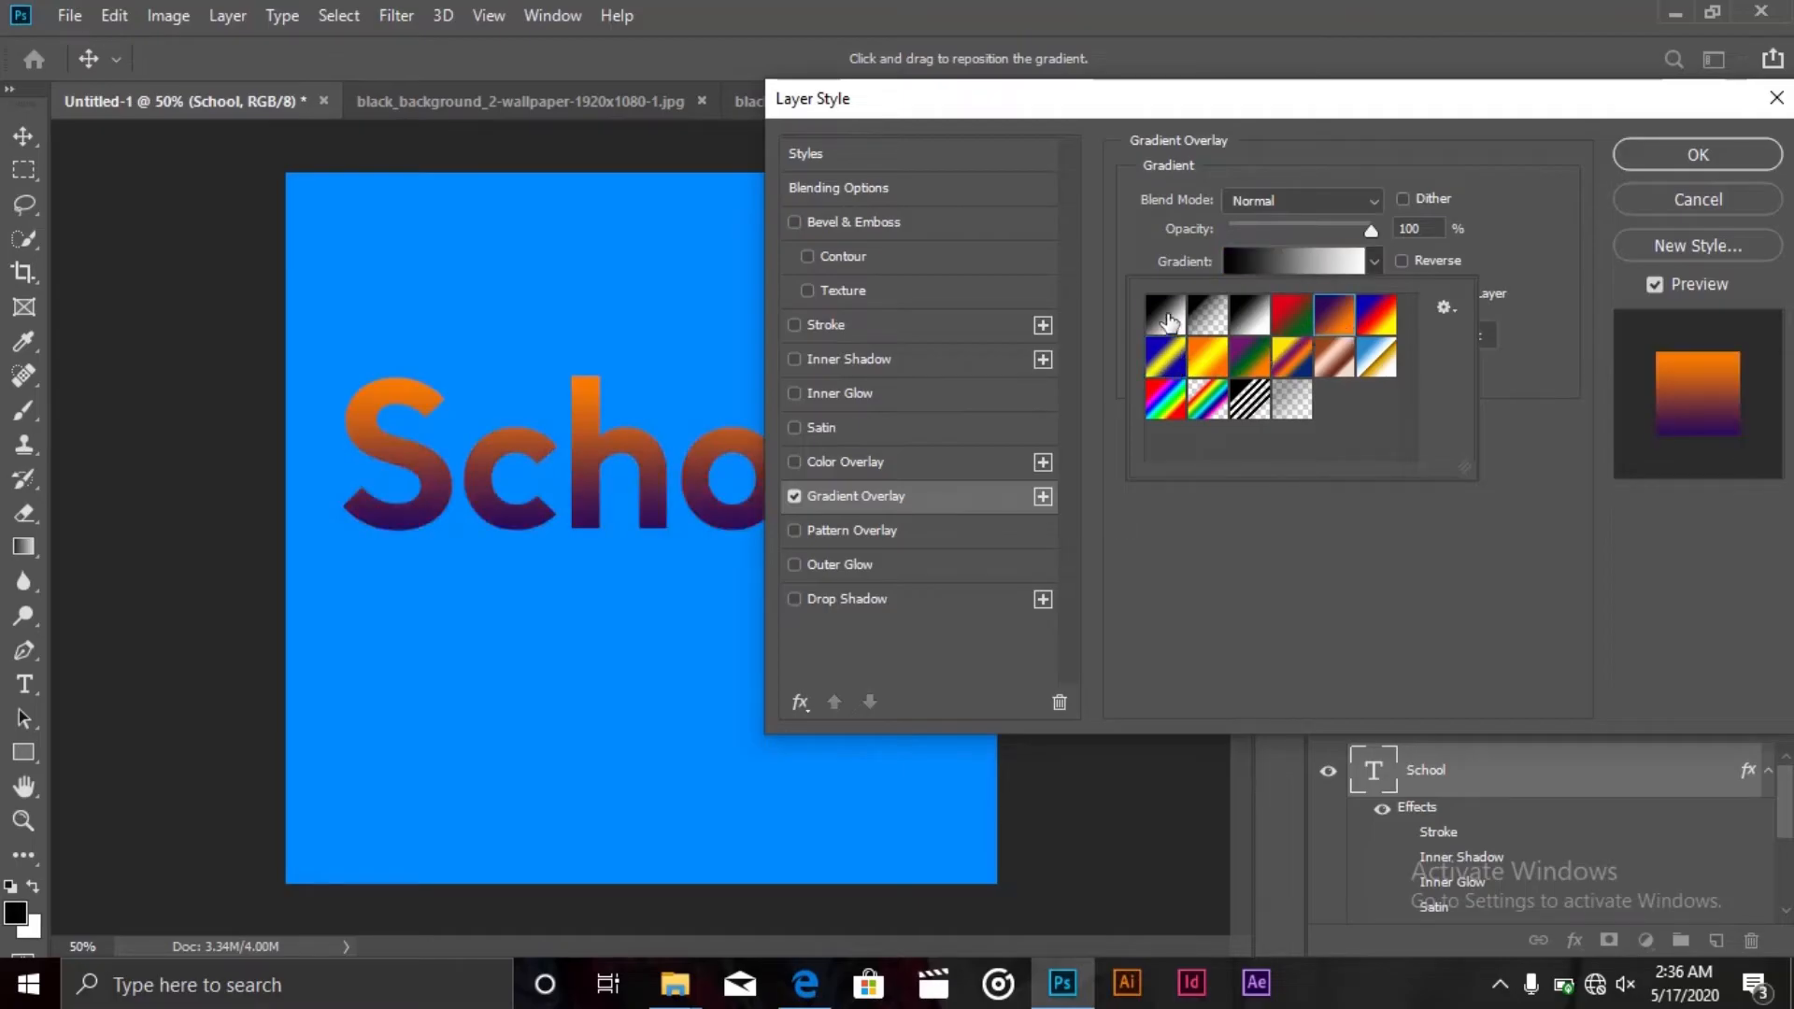
pyautogui.click(1288, 260)
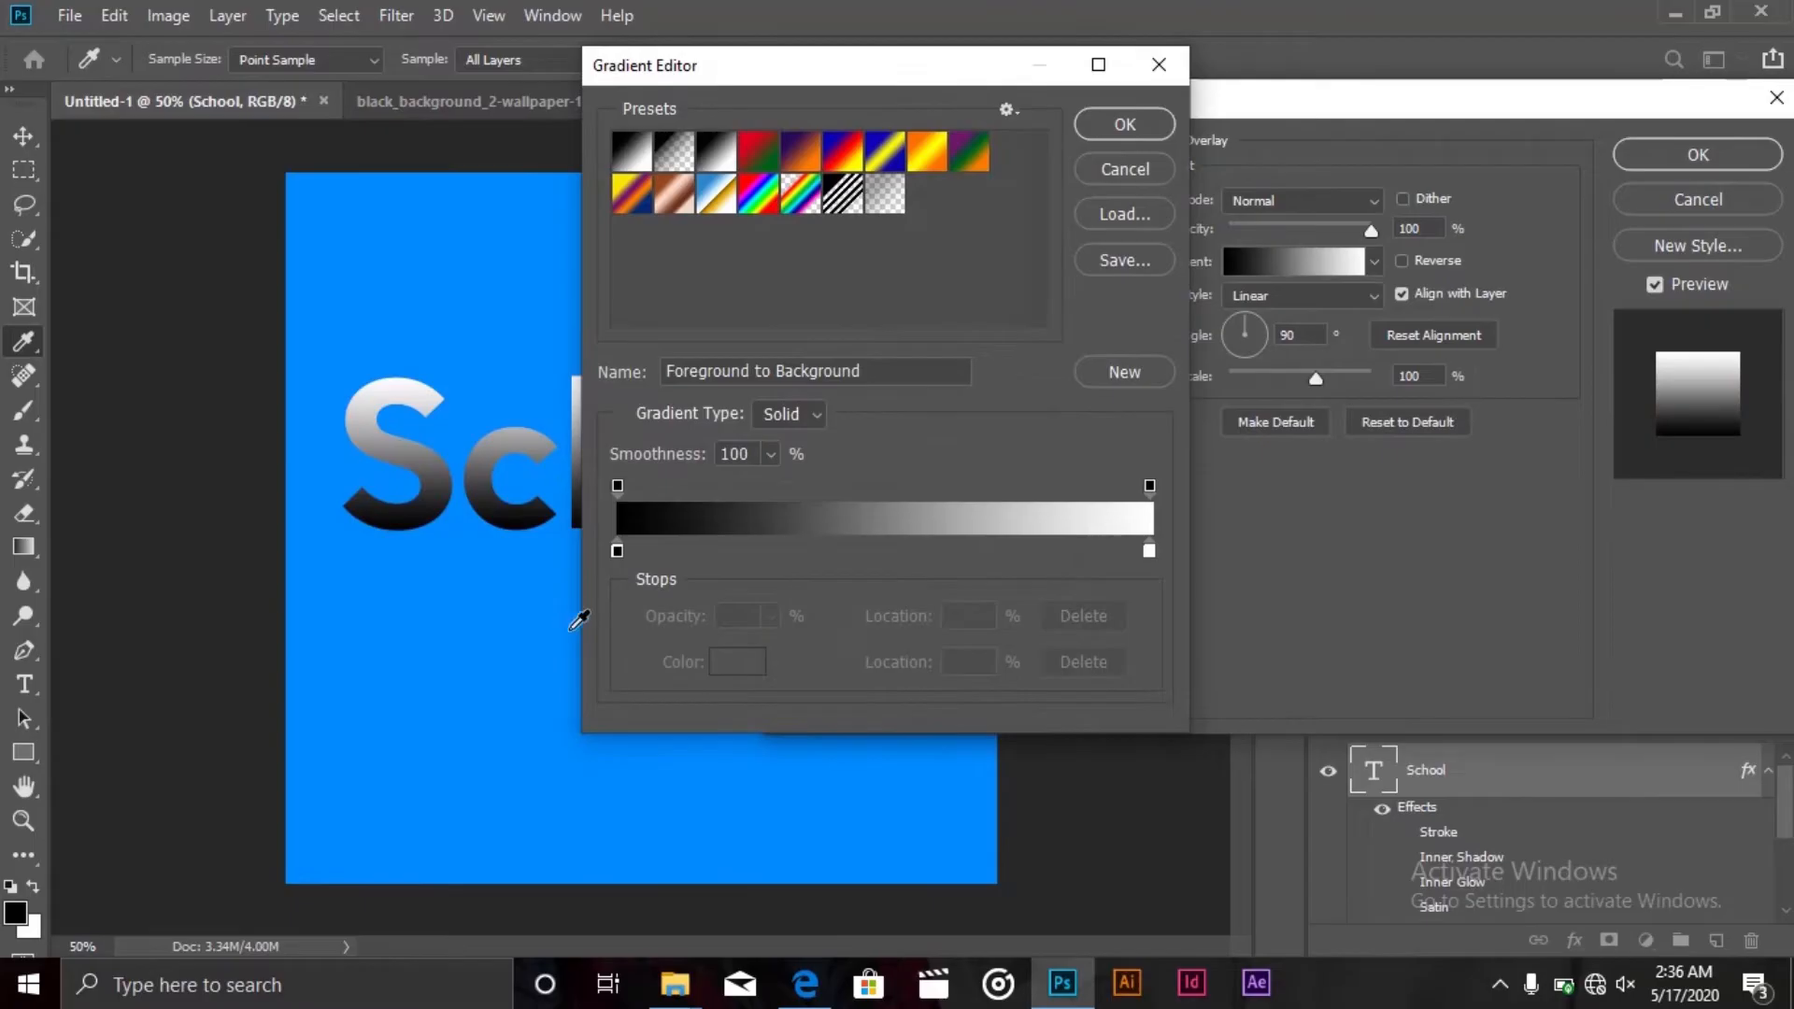
pyautogui.click(617, 551)
pyautogui.click(716, 667)
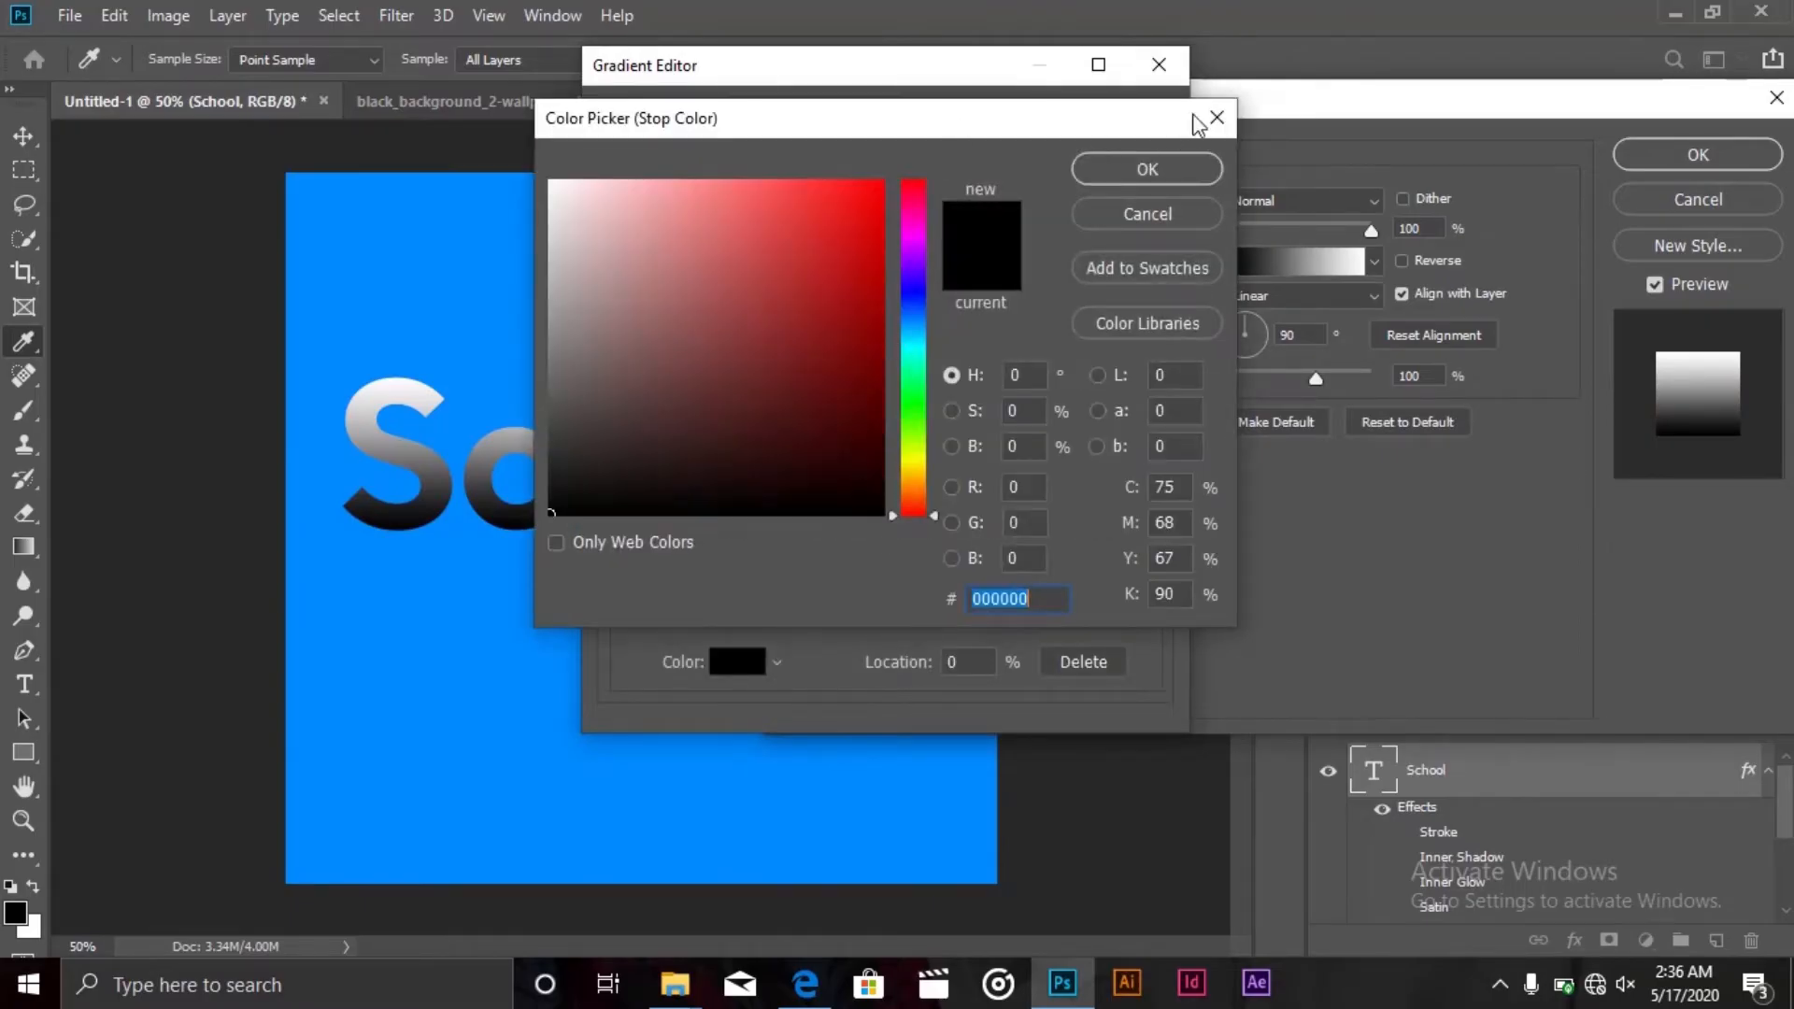
pyautogui.click(1224, 121)
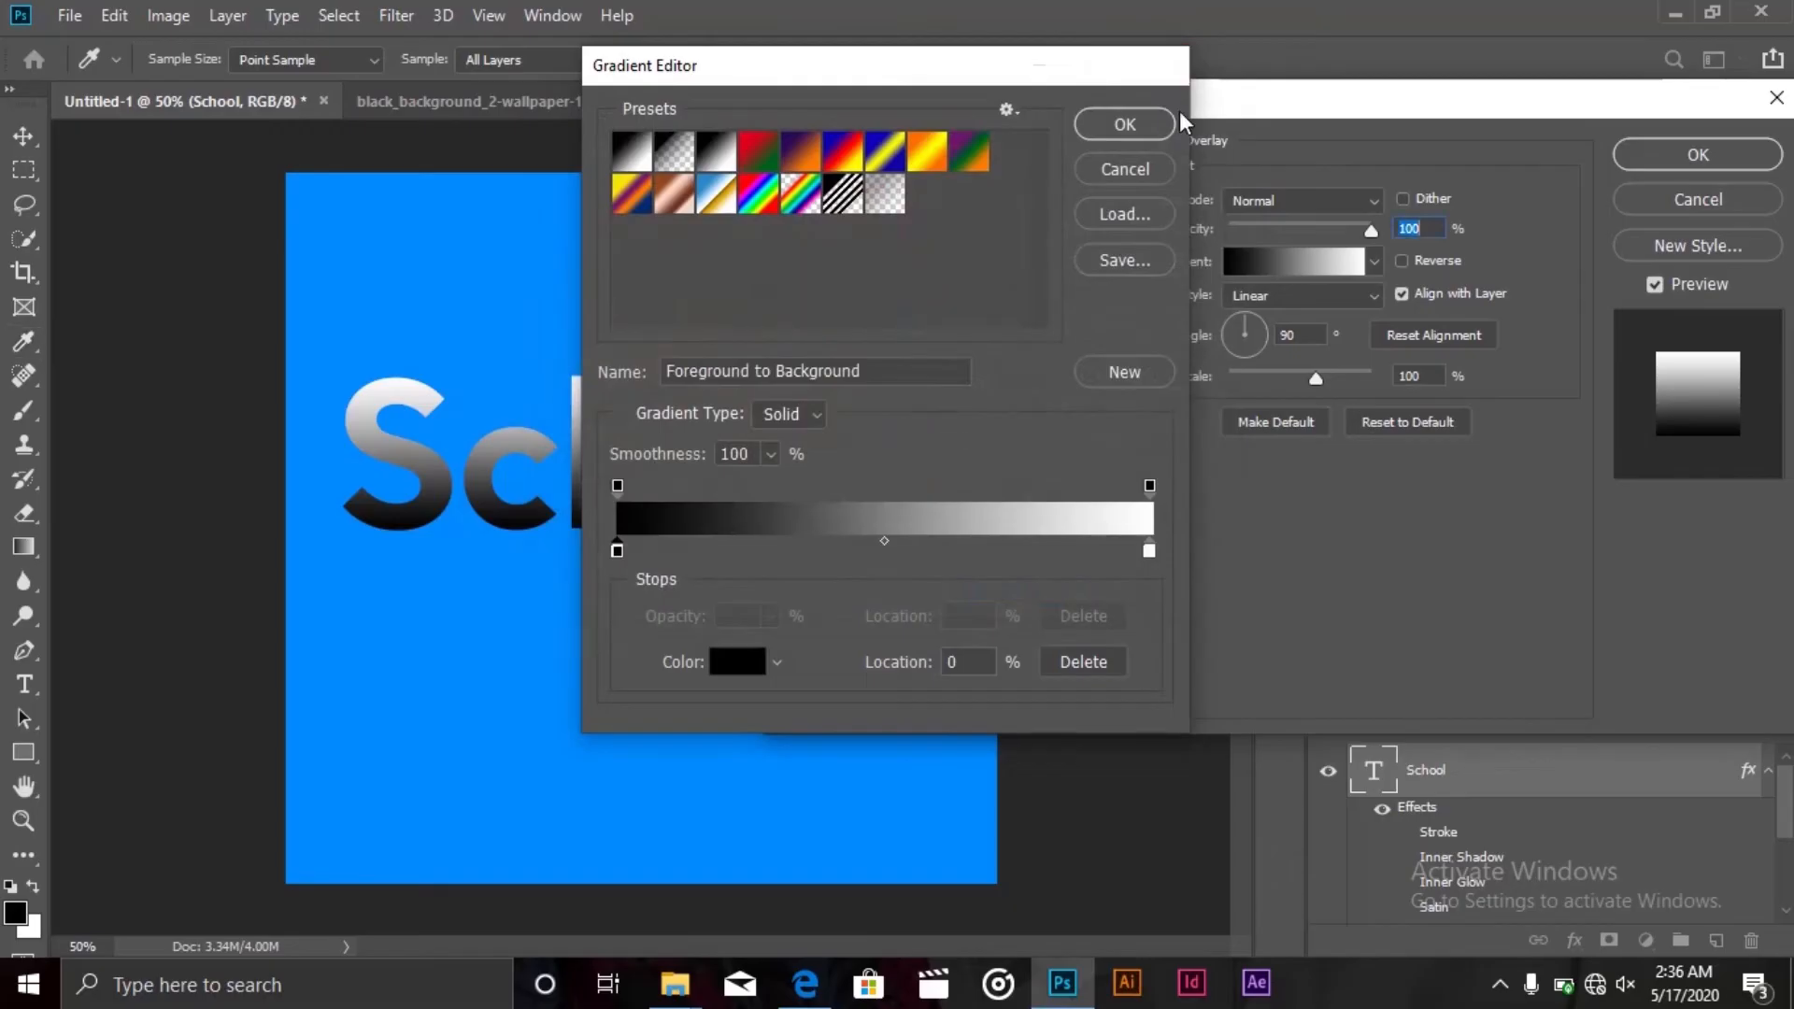
pyautogui.click(1159, 67)
pyautogui.click(1296, 204)
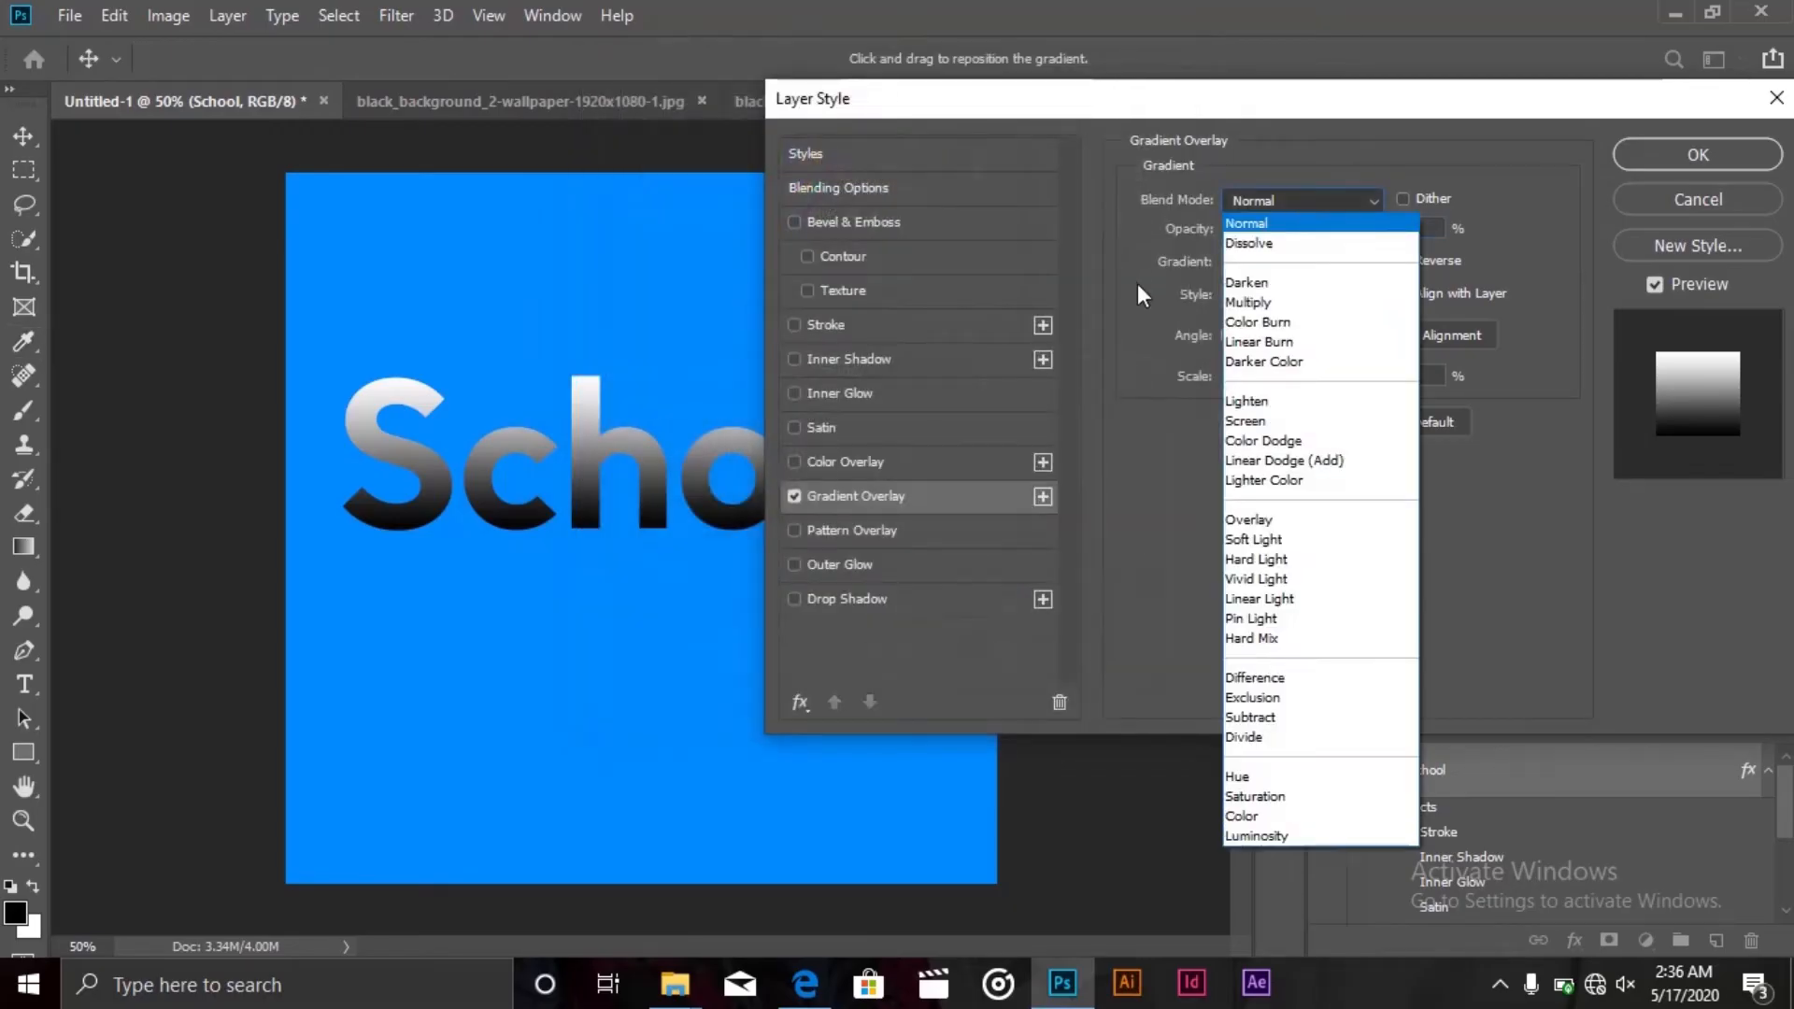
pyautogui.click(1178, 282)
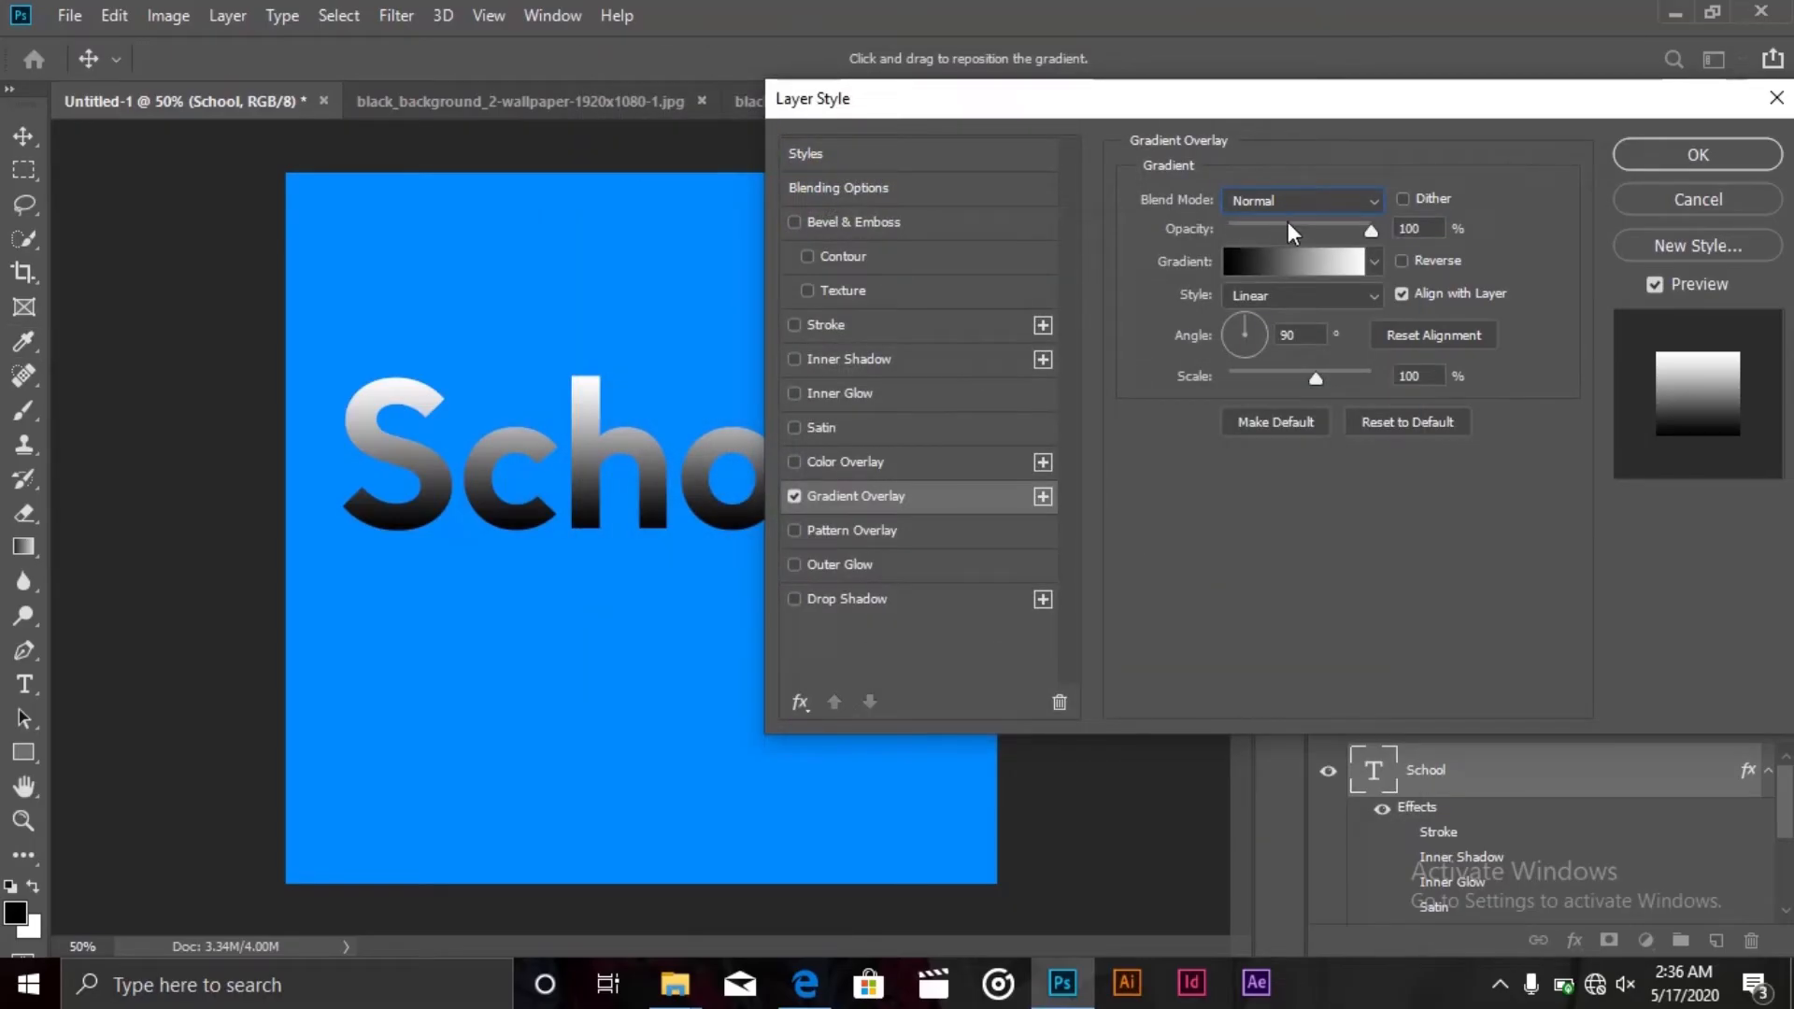
# Try the Radial, Angle, Reflected and Diamond styles on the gradient overlay and return to Linear
pyautogui.click(1263, 297)
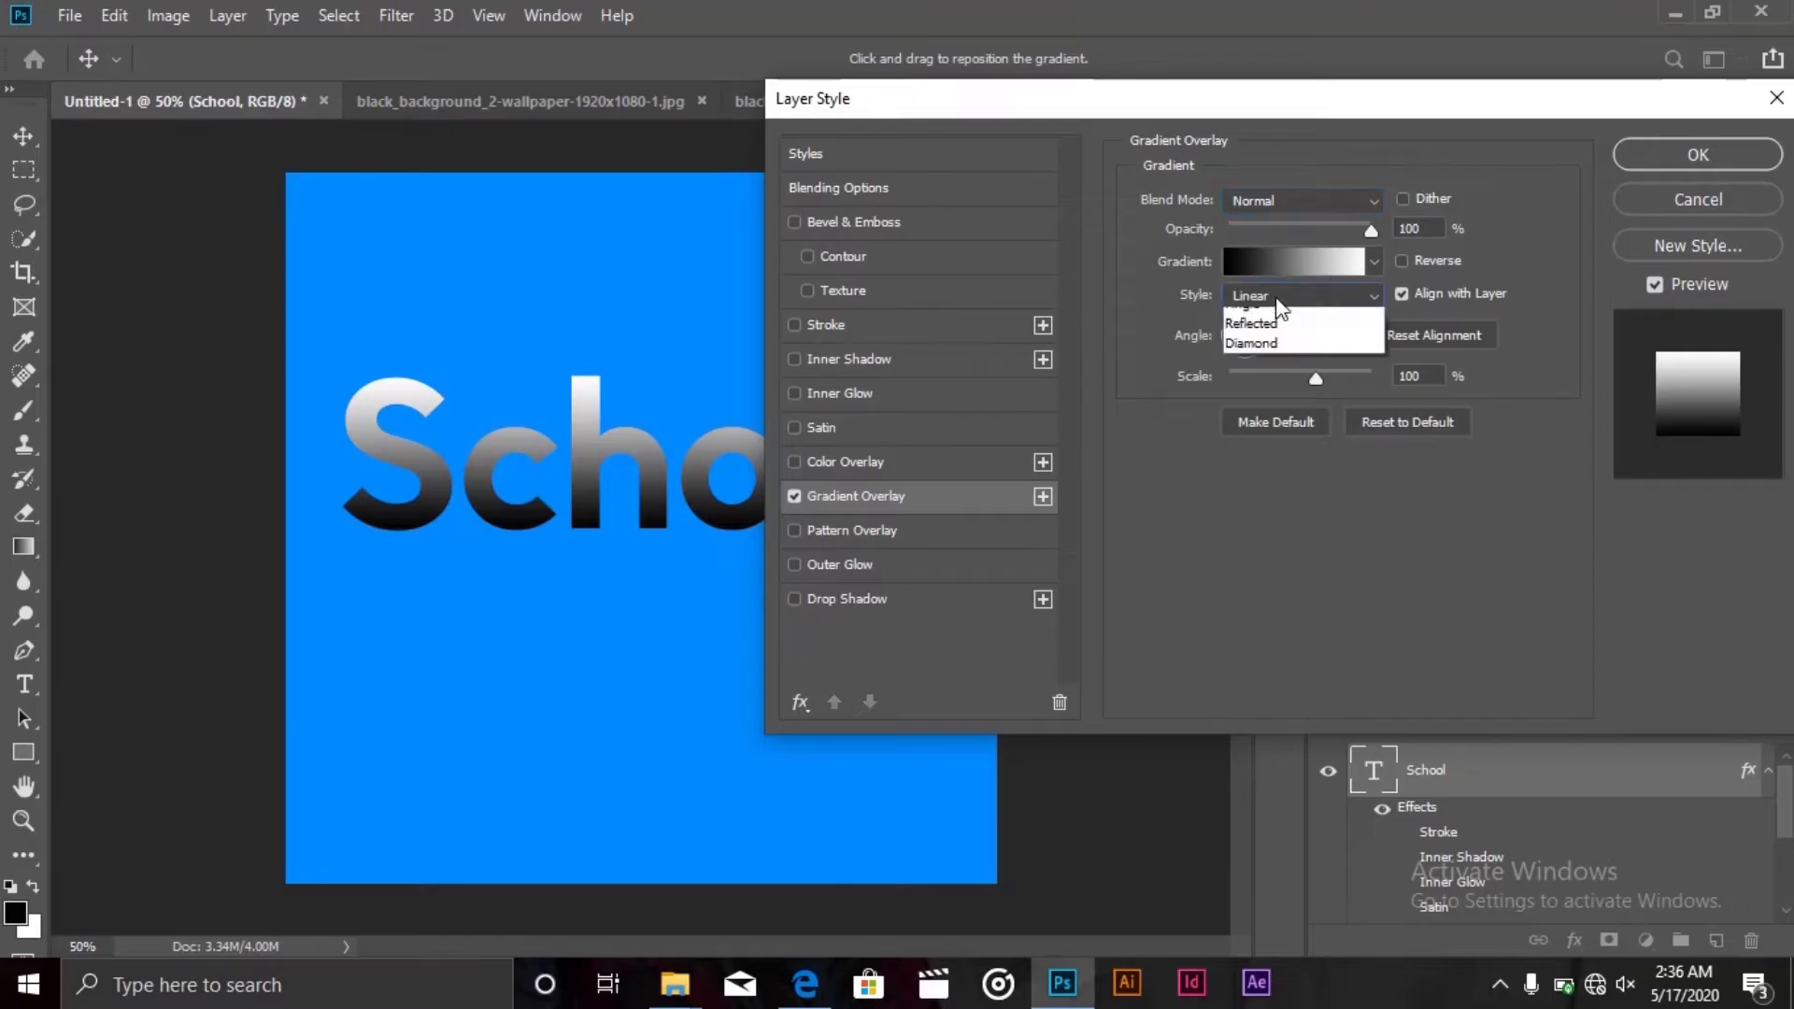
pyautogui.click(1276, 316)
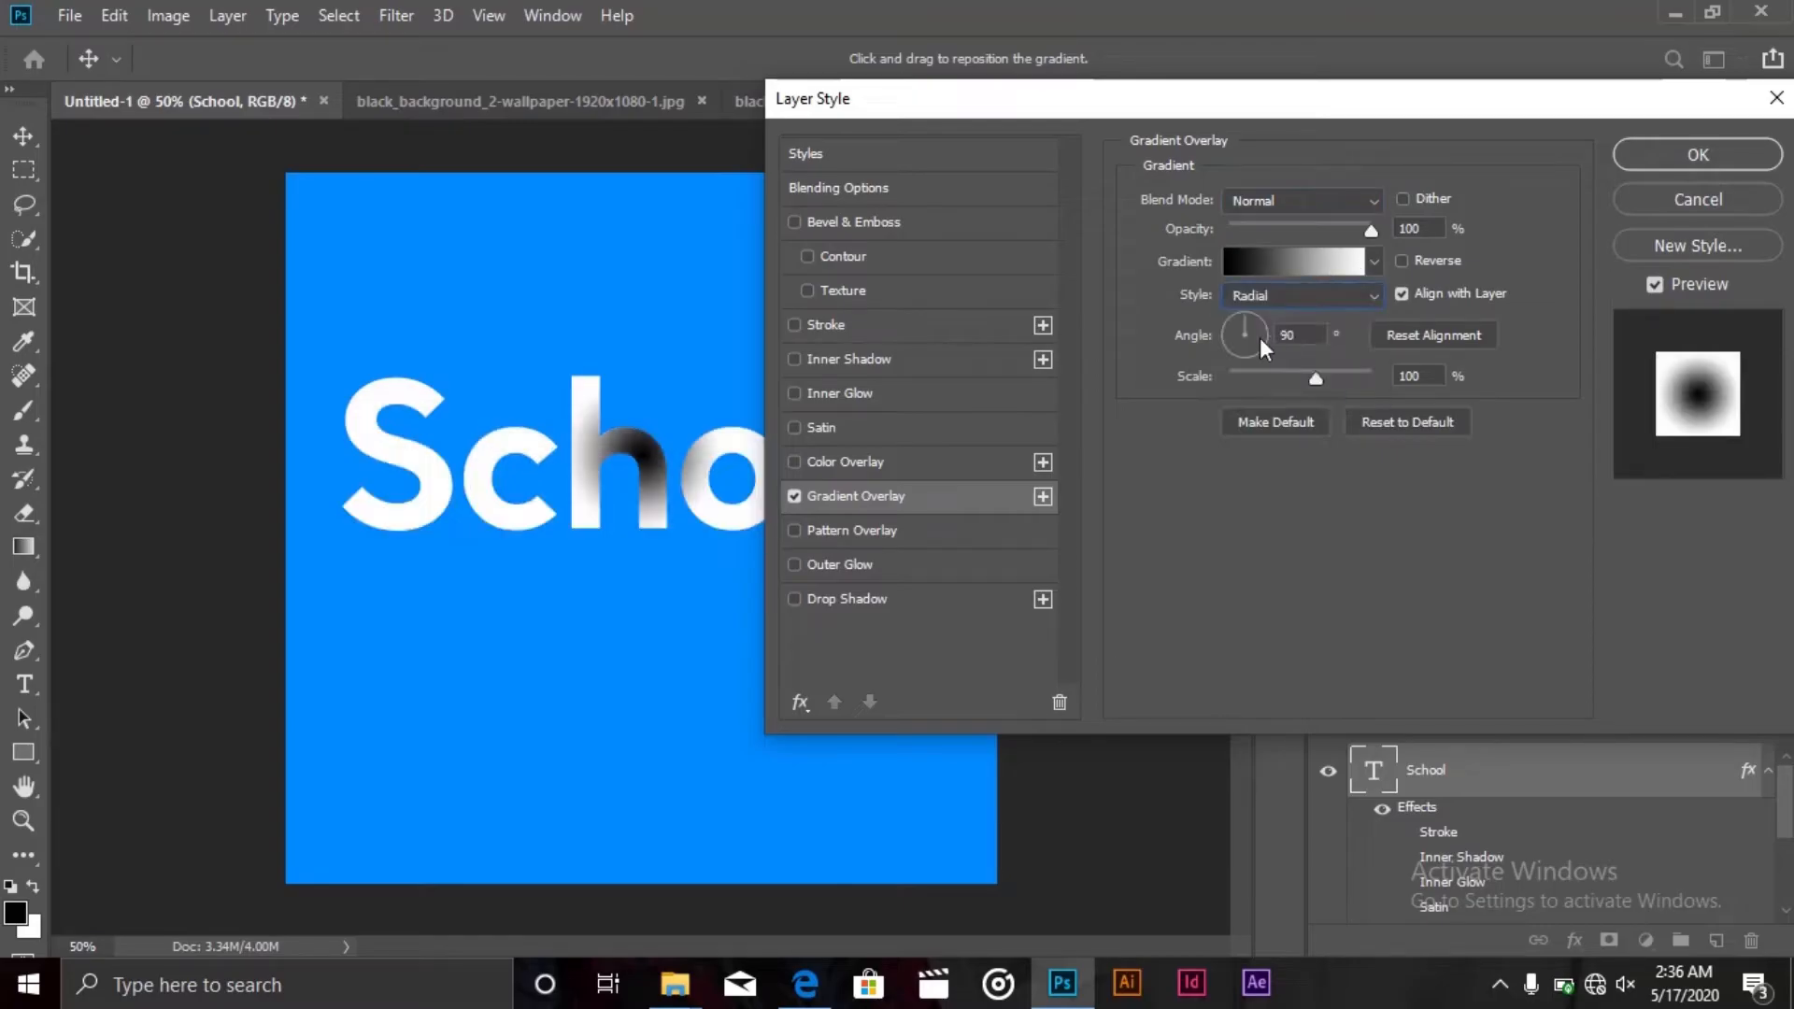
pyautogui.click(1272, 301)
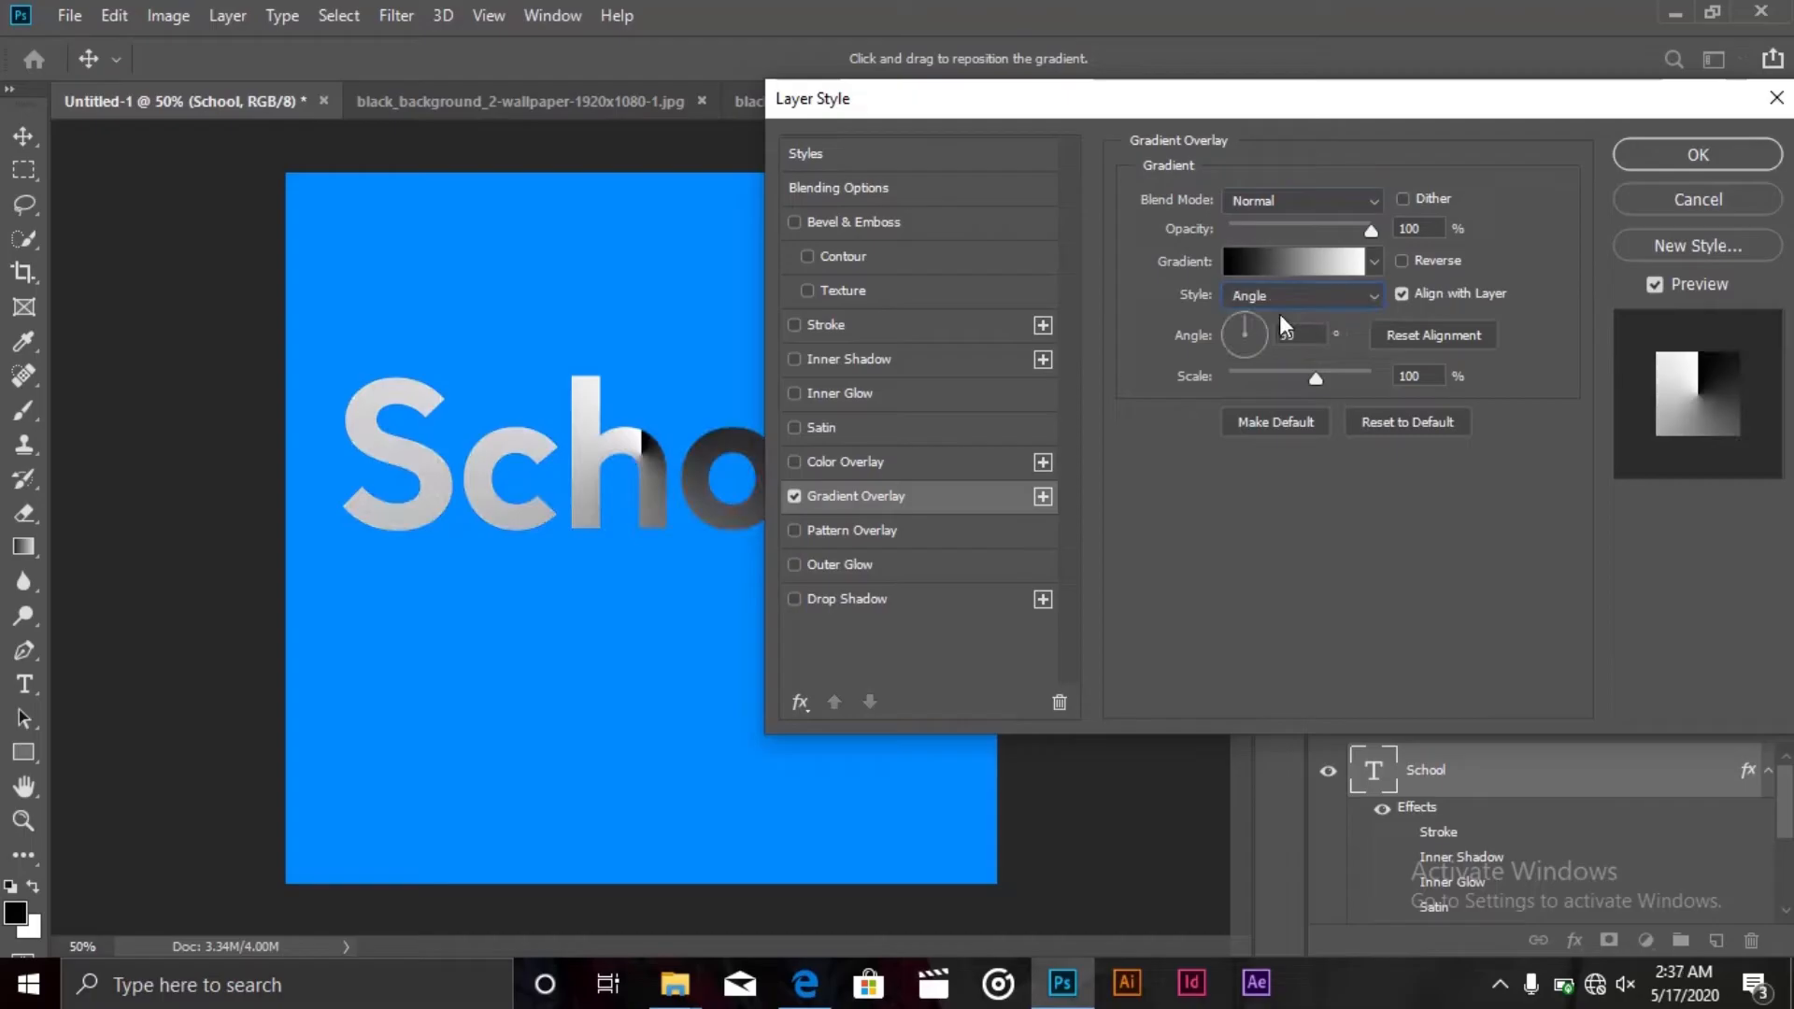
pyautogui.click(1280, 295)
pyautogui.click(1283, 383)
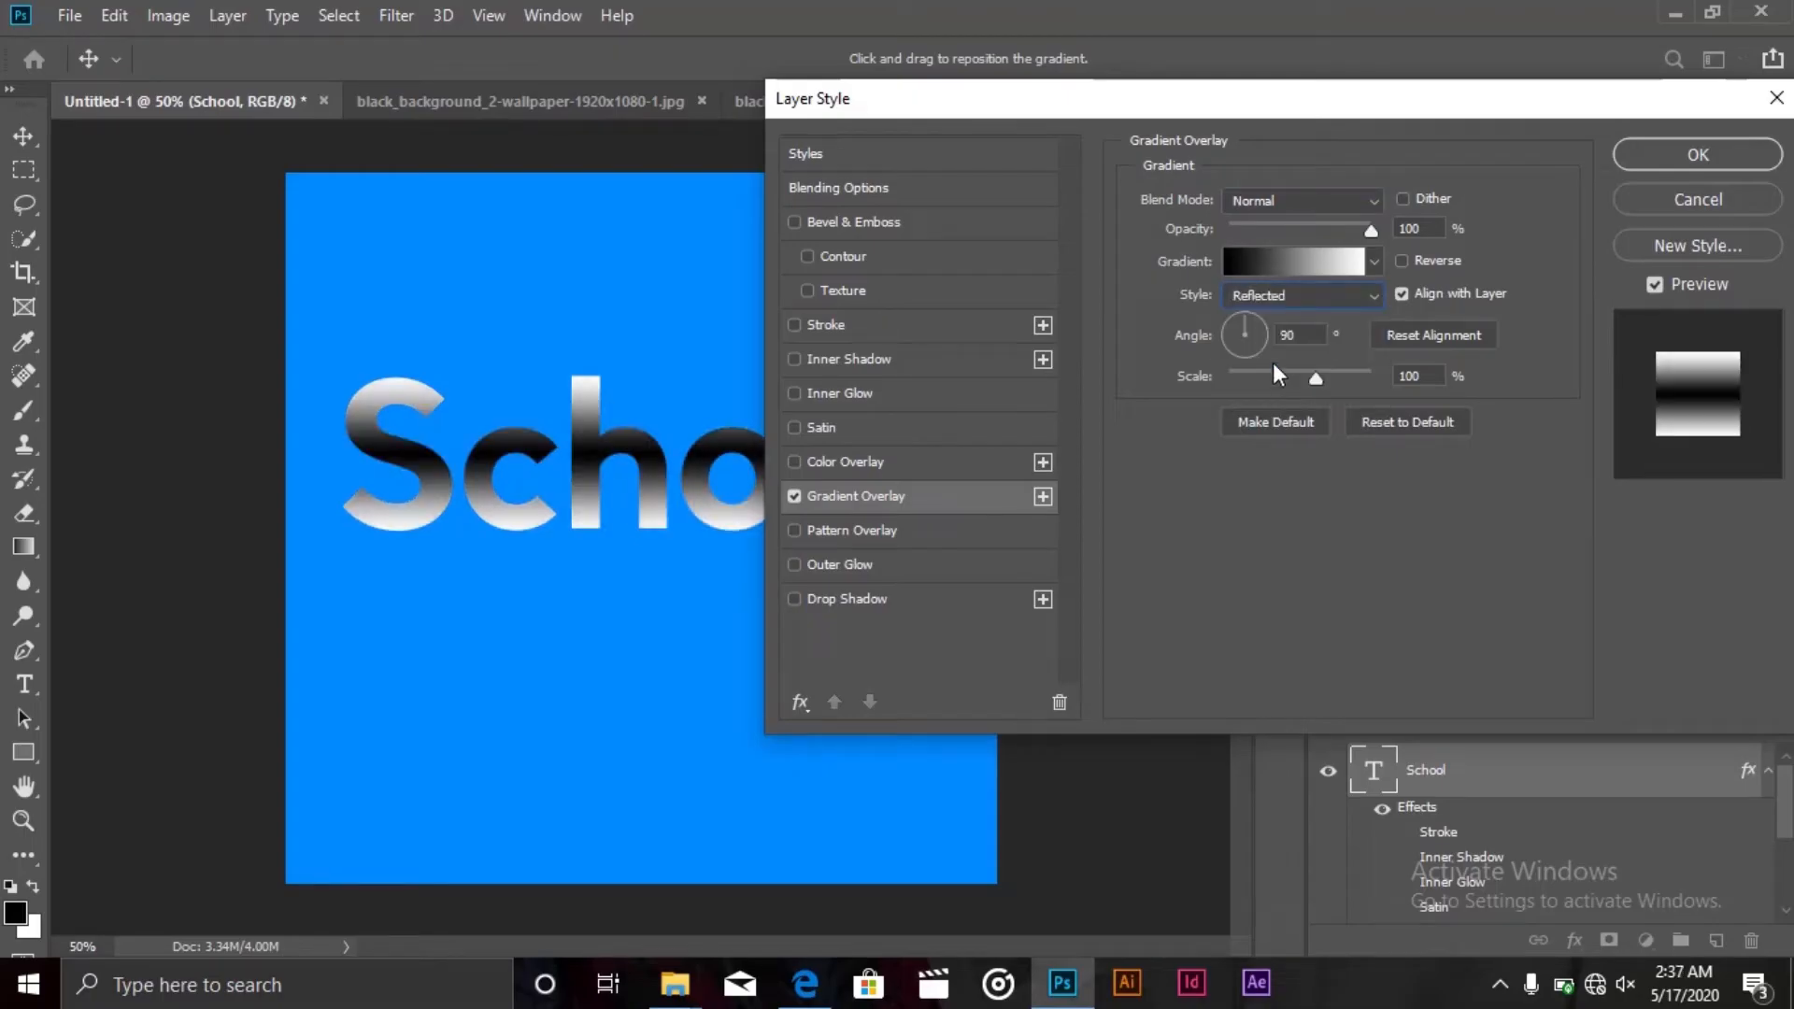
pyautogui.click(1269, 297)
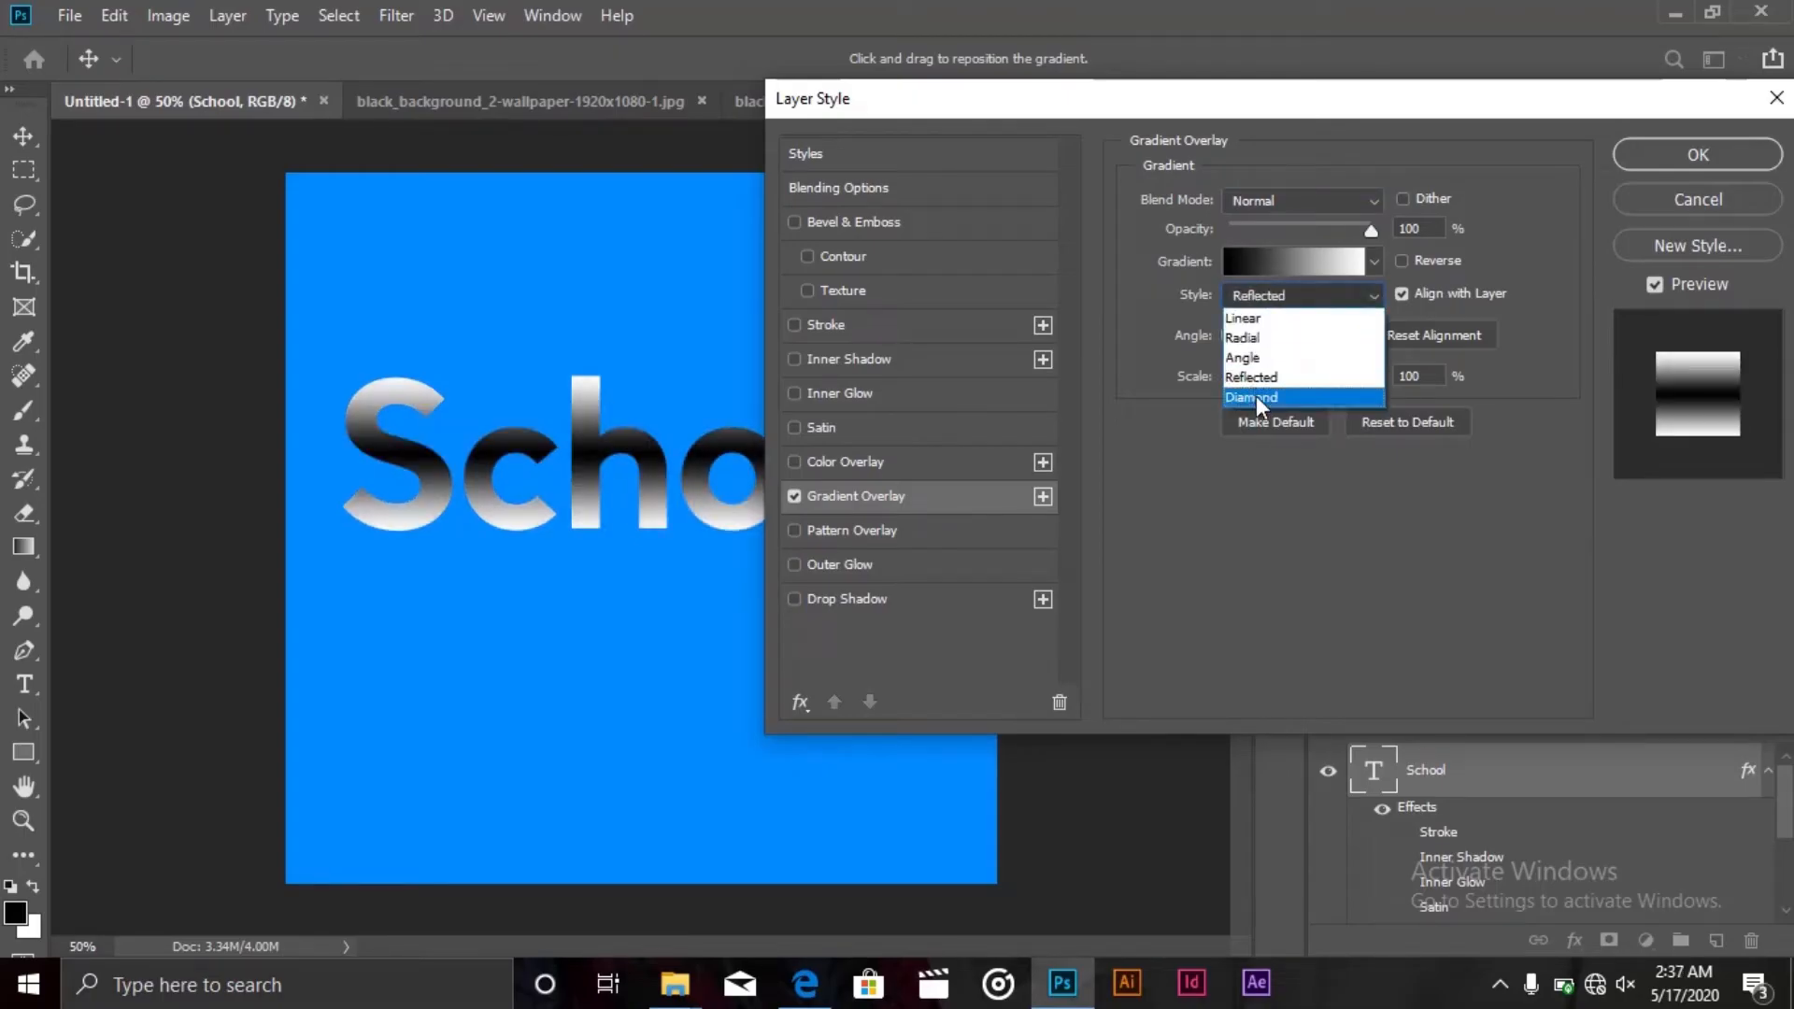
pyautogui.click(1256, 395)
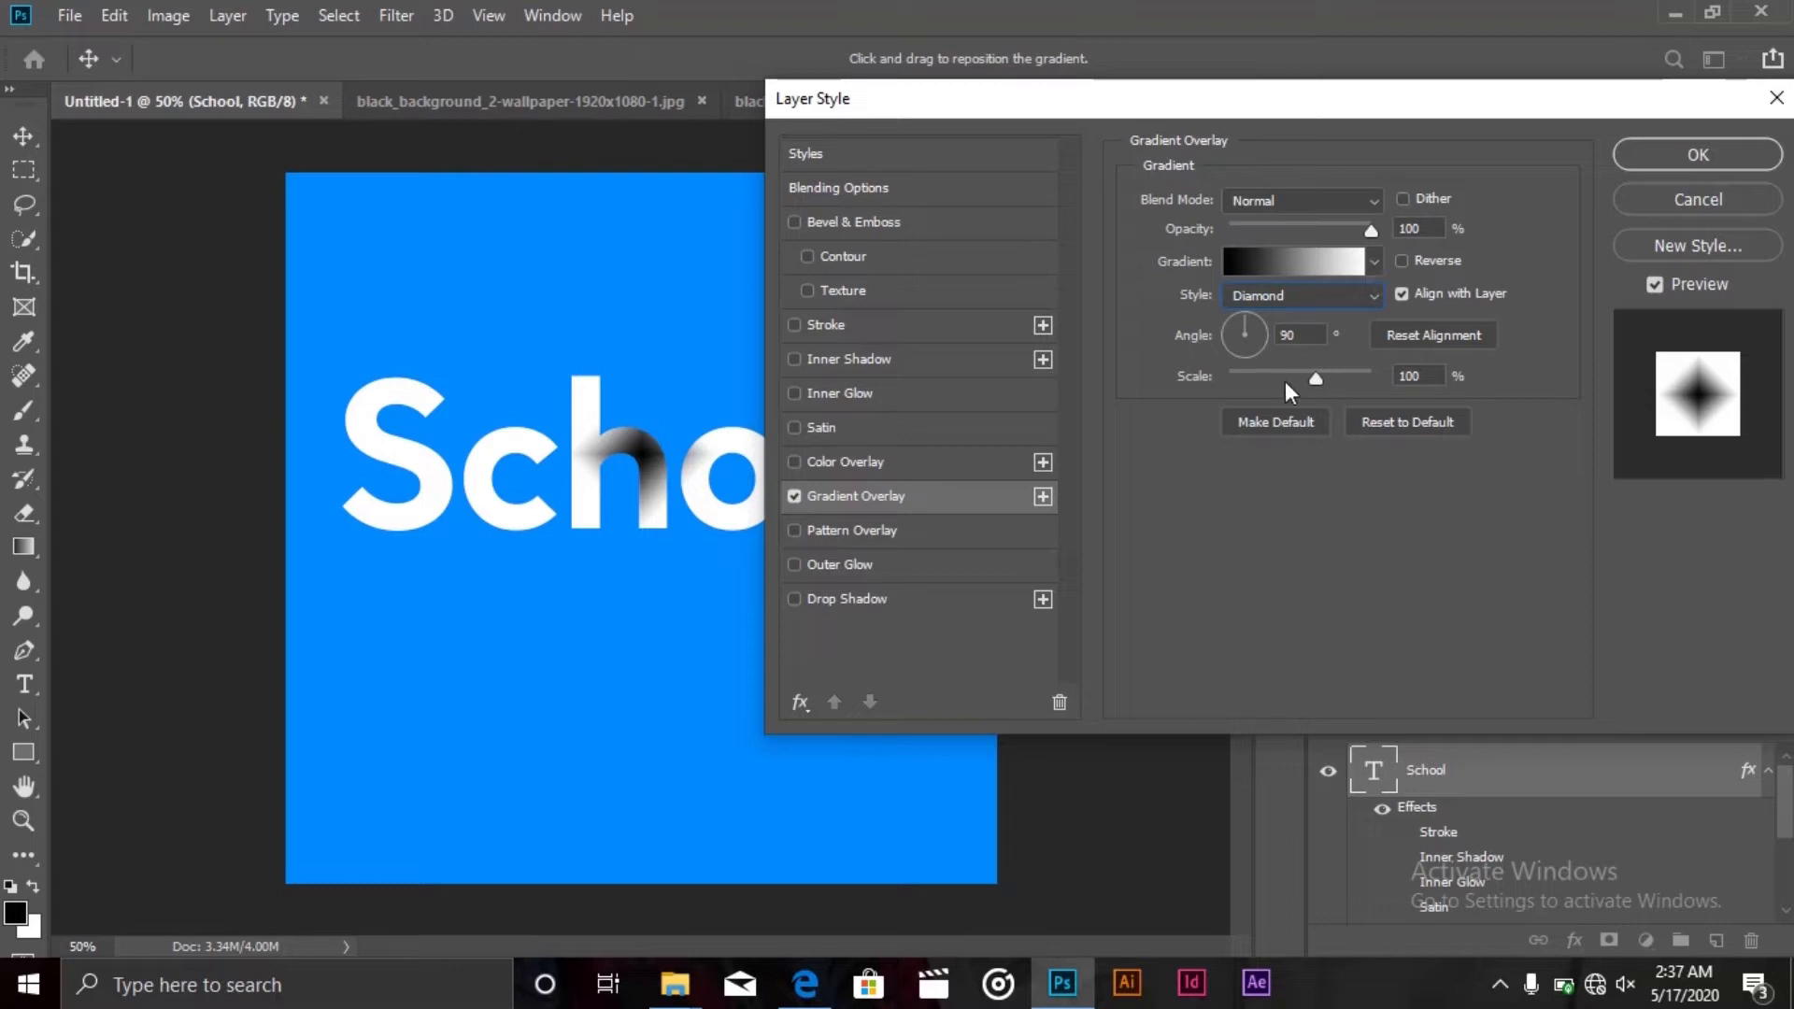
pyautogui.click(1345, 296)
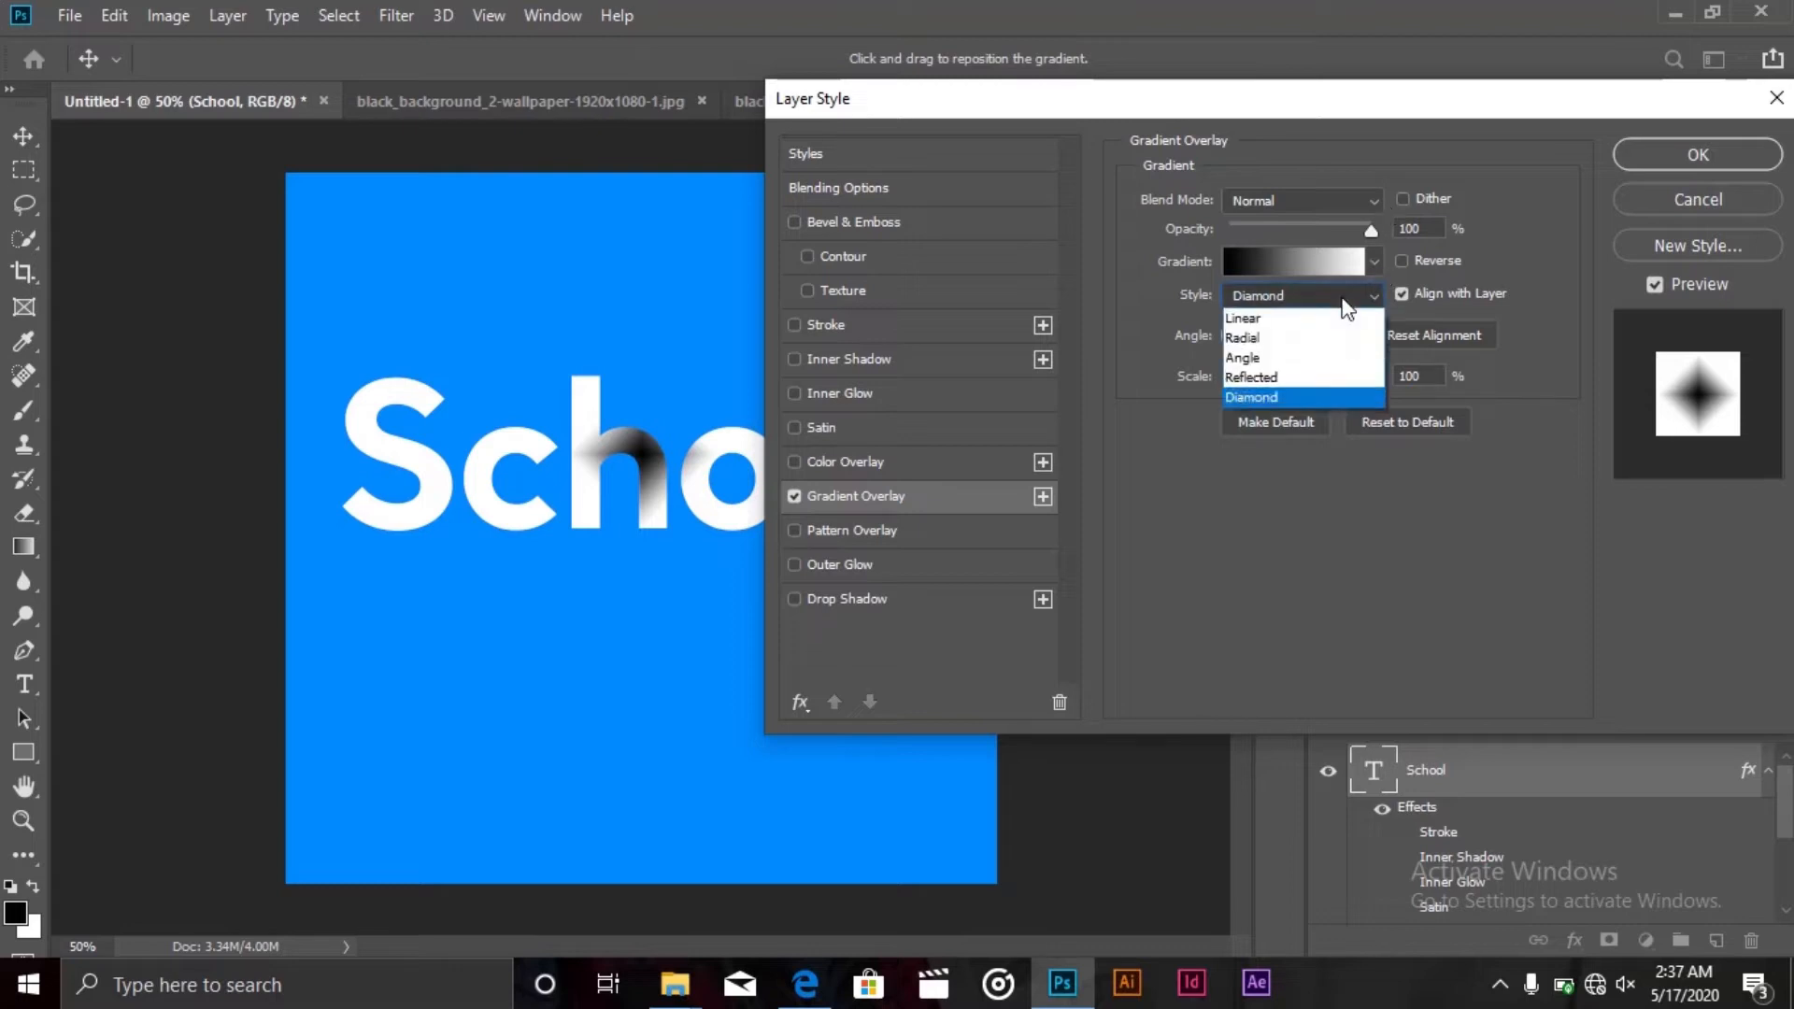
pyautogui.click(1299, 327)
# Vary the gradient overlay's scale and leave it at 101%
pyautogui.moveTo(1276, 372)
pyautogui.mouseDown()
pyautogui.moveTo(1194, 372)
pyautogui.moveTo(1327, 372)
pyautogui.moveTo(1243, 370)
pyautogui.mouseUp()
pyautogui.moveTo(1288, 94); pyautogui.dragTo(1377, 82)
pyautogui.moveTo(1353, 372); pyautogui.dragTo(1410, 363)
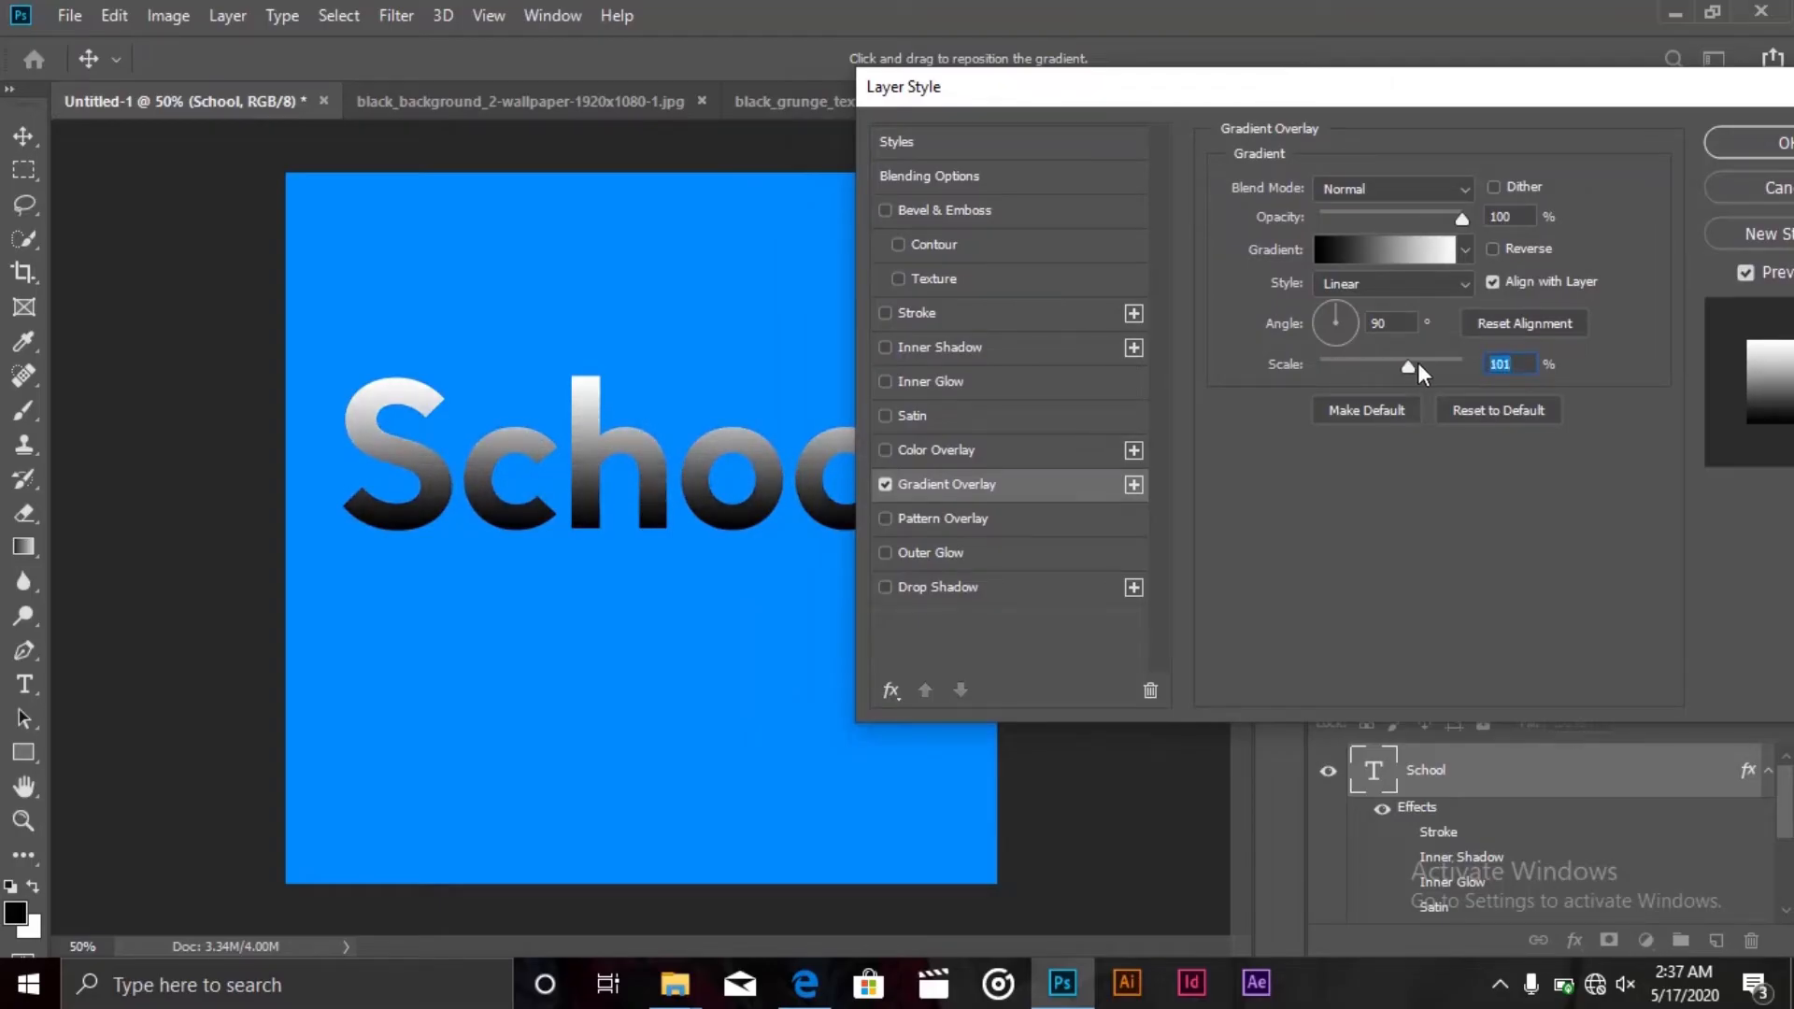
pyautogui.click(1387, 256)
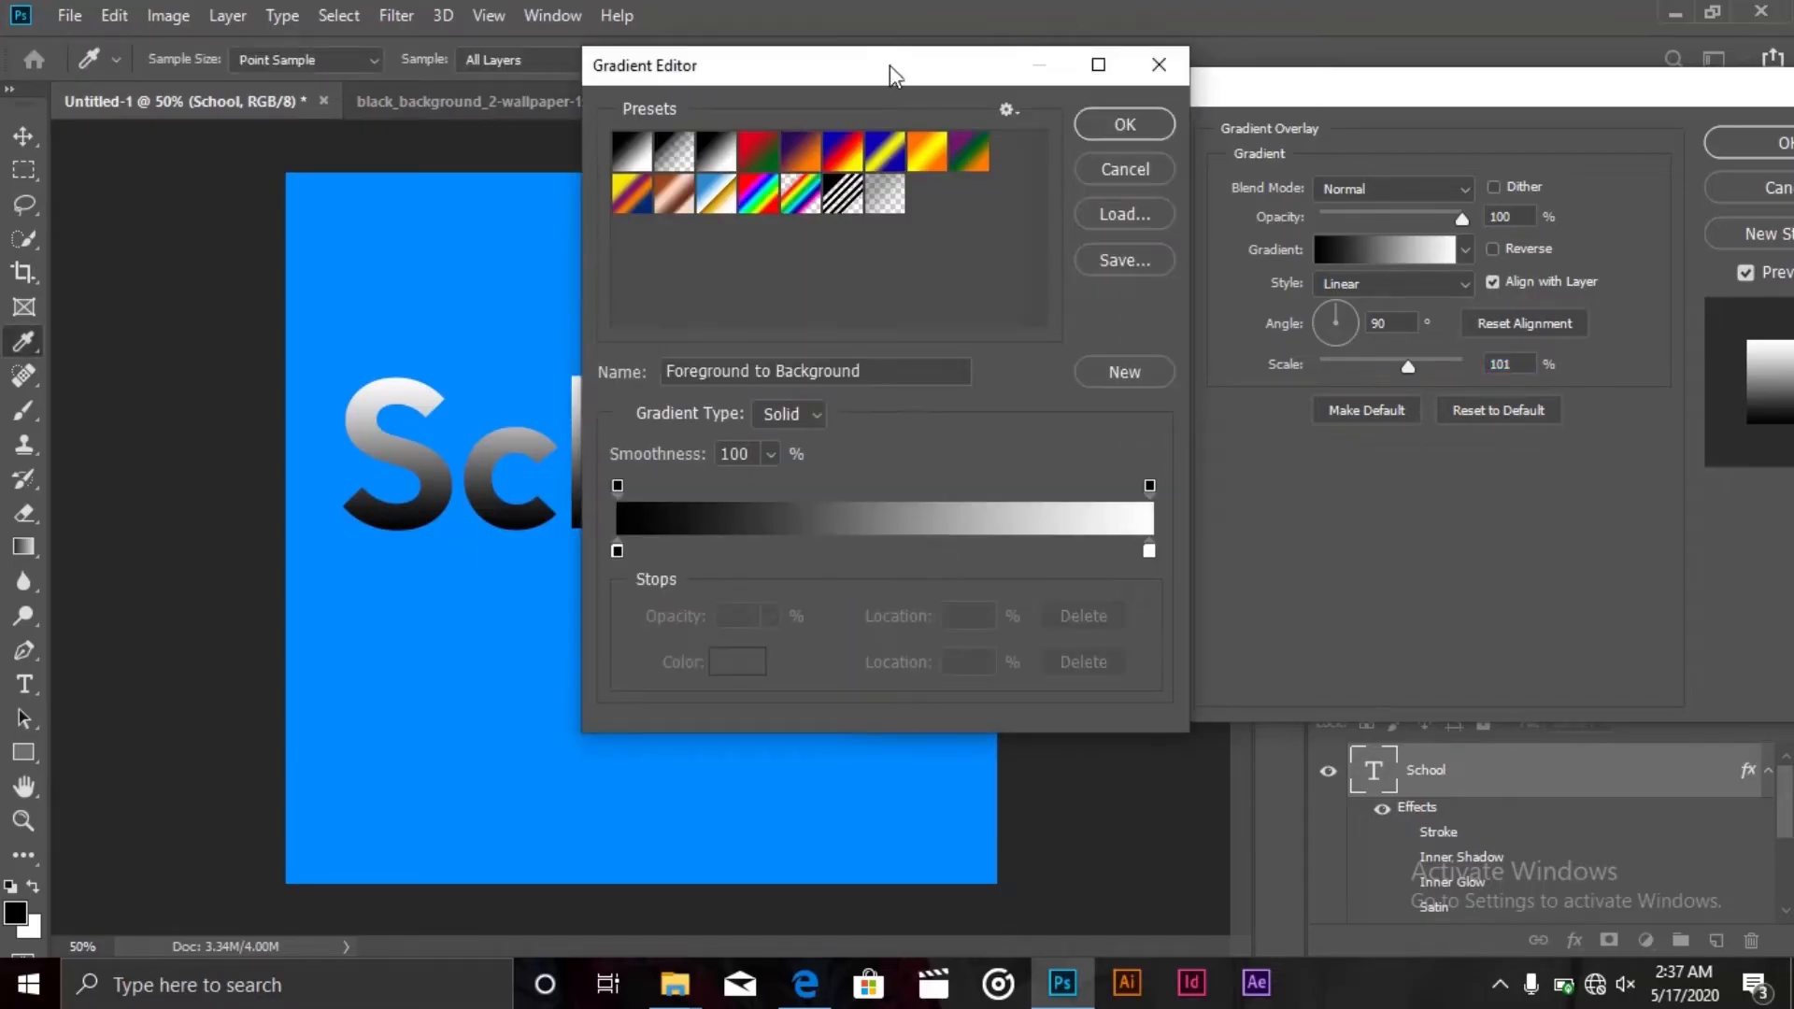
pyautogui.click(1158, 64)
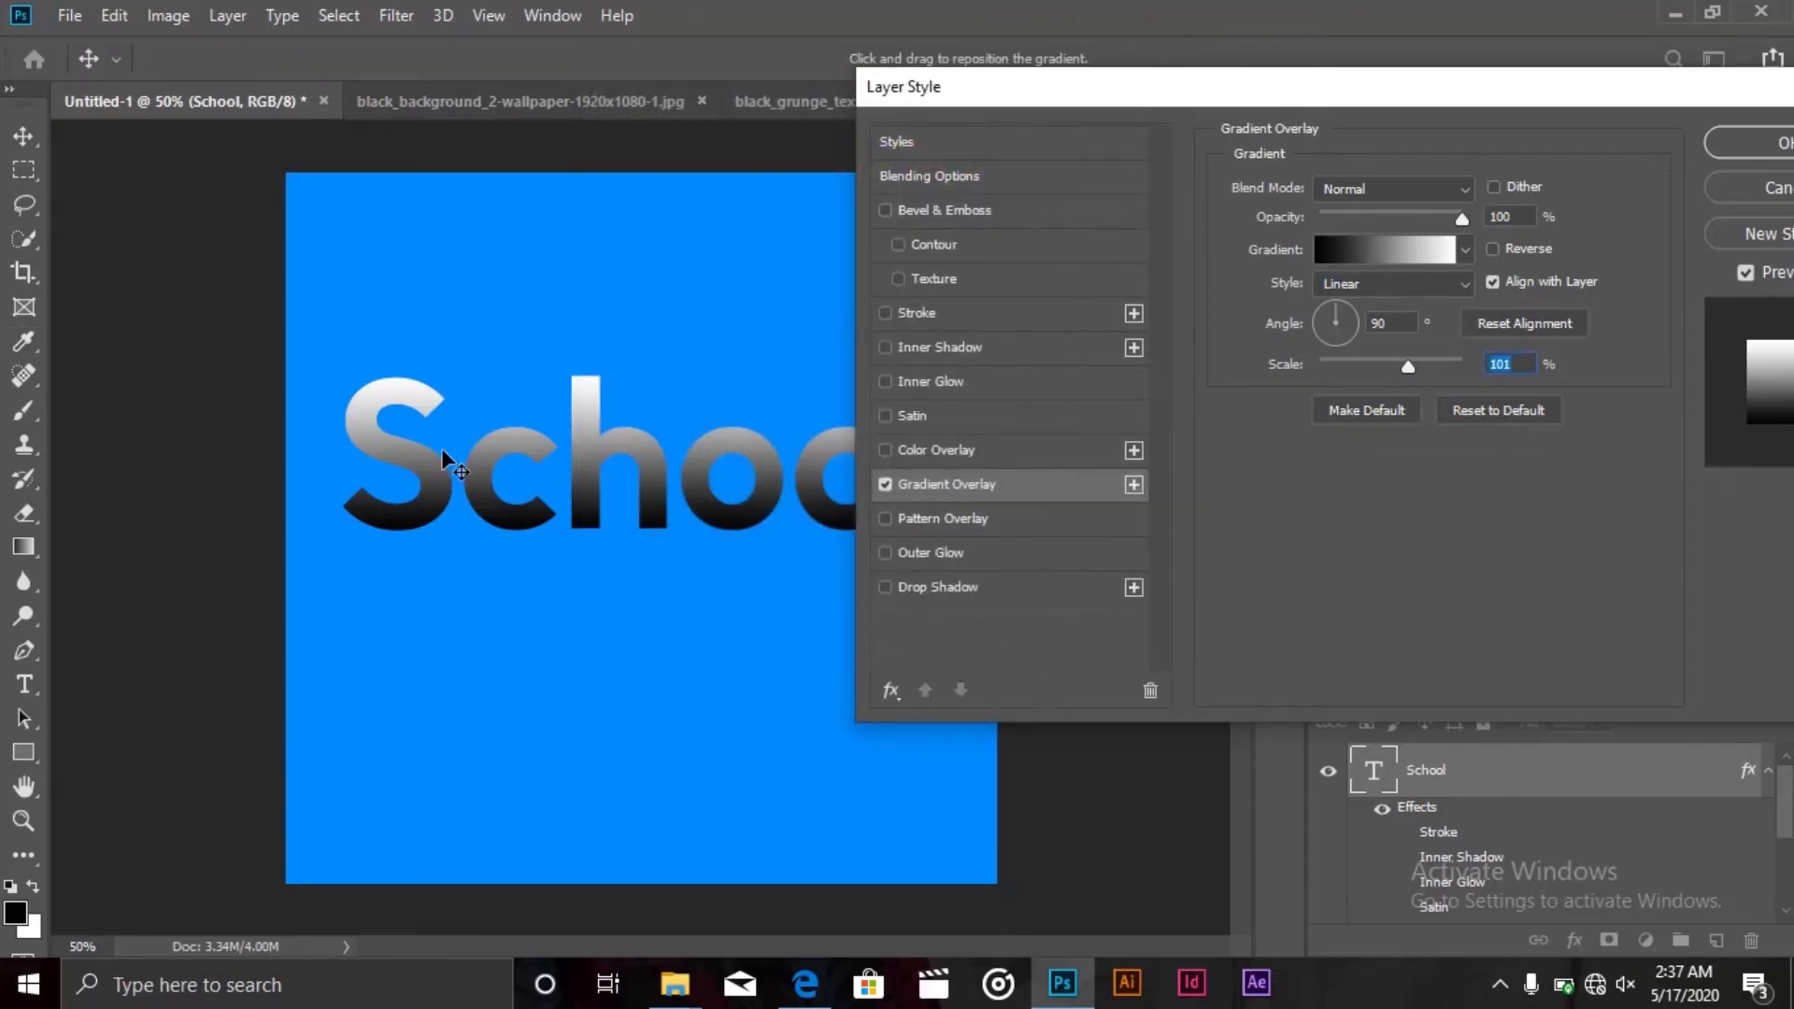
# Open the gradient overlay's gradient for editing, add extra color stops between its ends and remove them again
pyautogui.click(1364, 251)
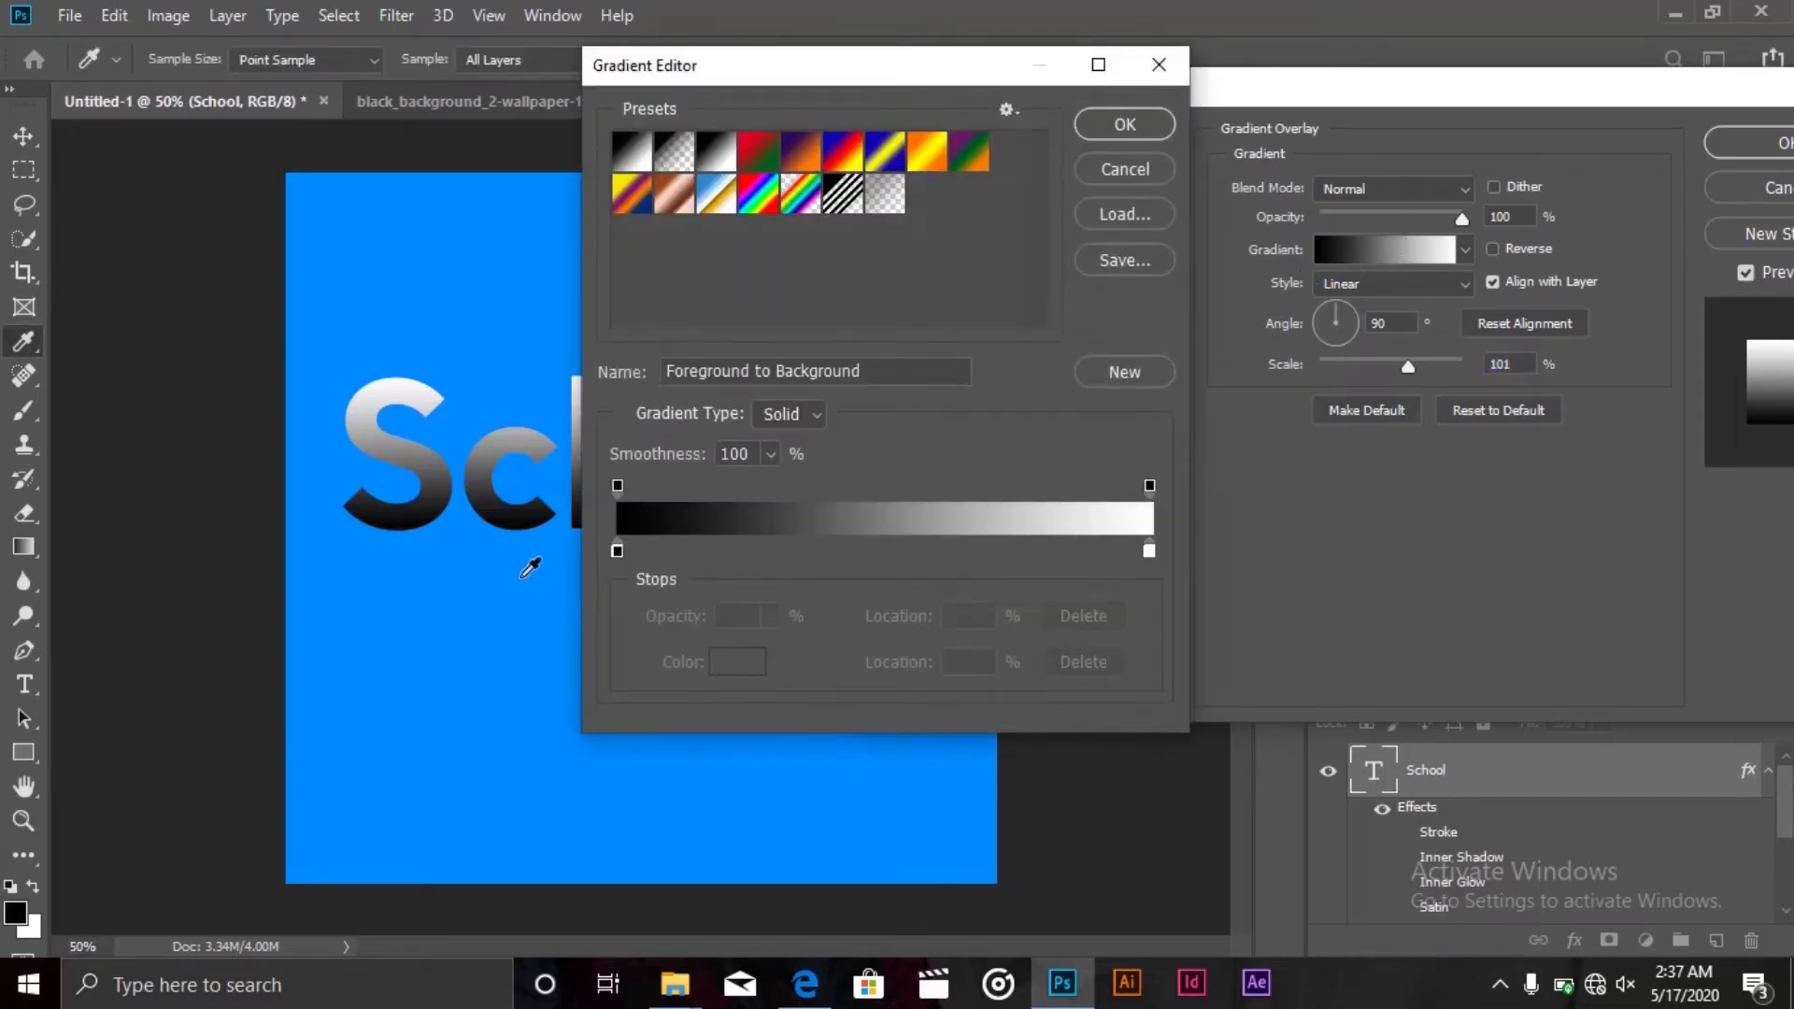
pyautogui.click(742, 551)
pyautogui.click(860, 558)
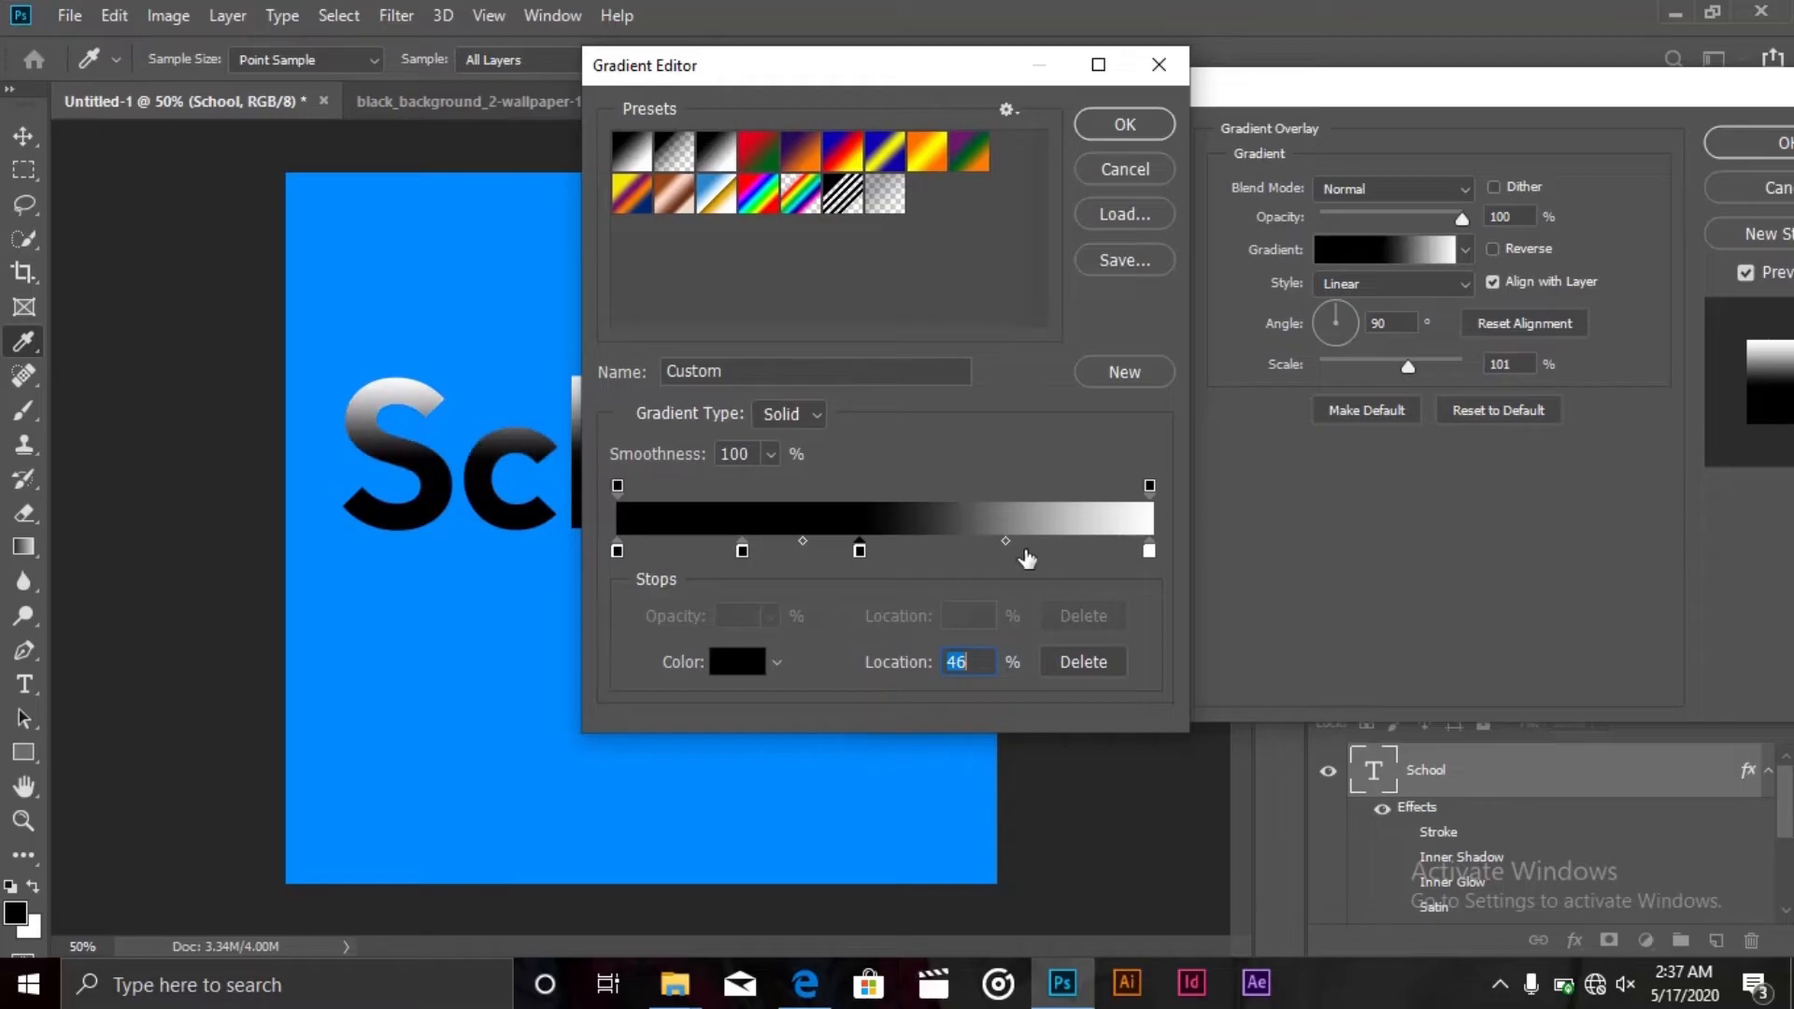
pyautogui.click(1024, 555)
pyautogui.hotkey('ctrl', 'z')
pyautogui.moveTo(860, 551); pyautogui.dragTo(852, 699)
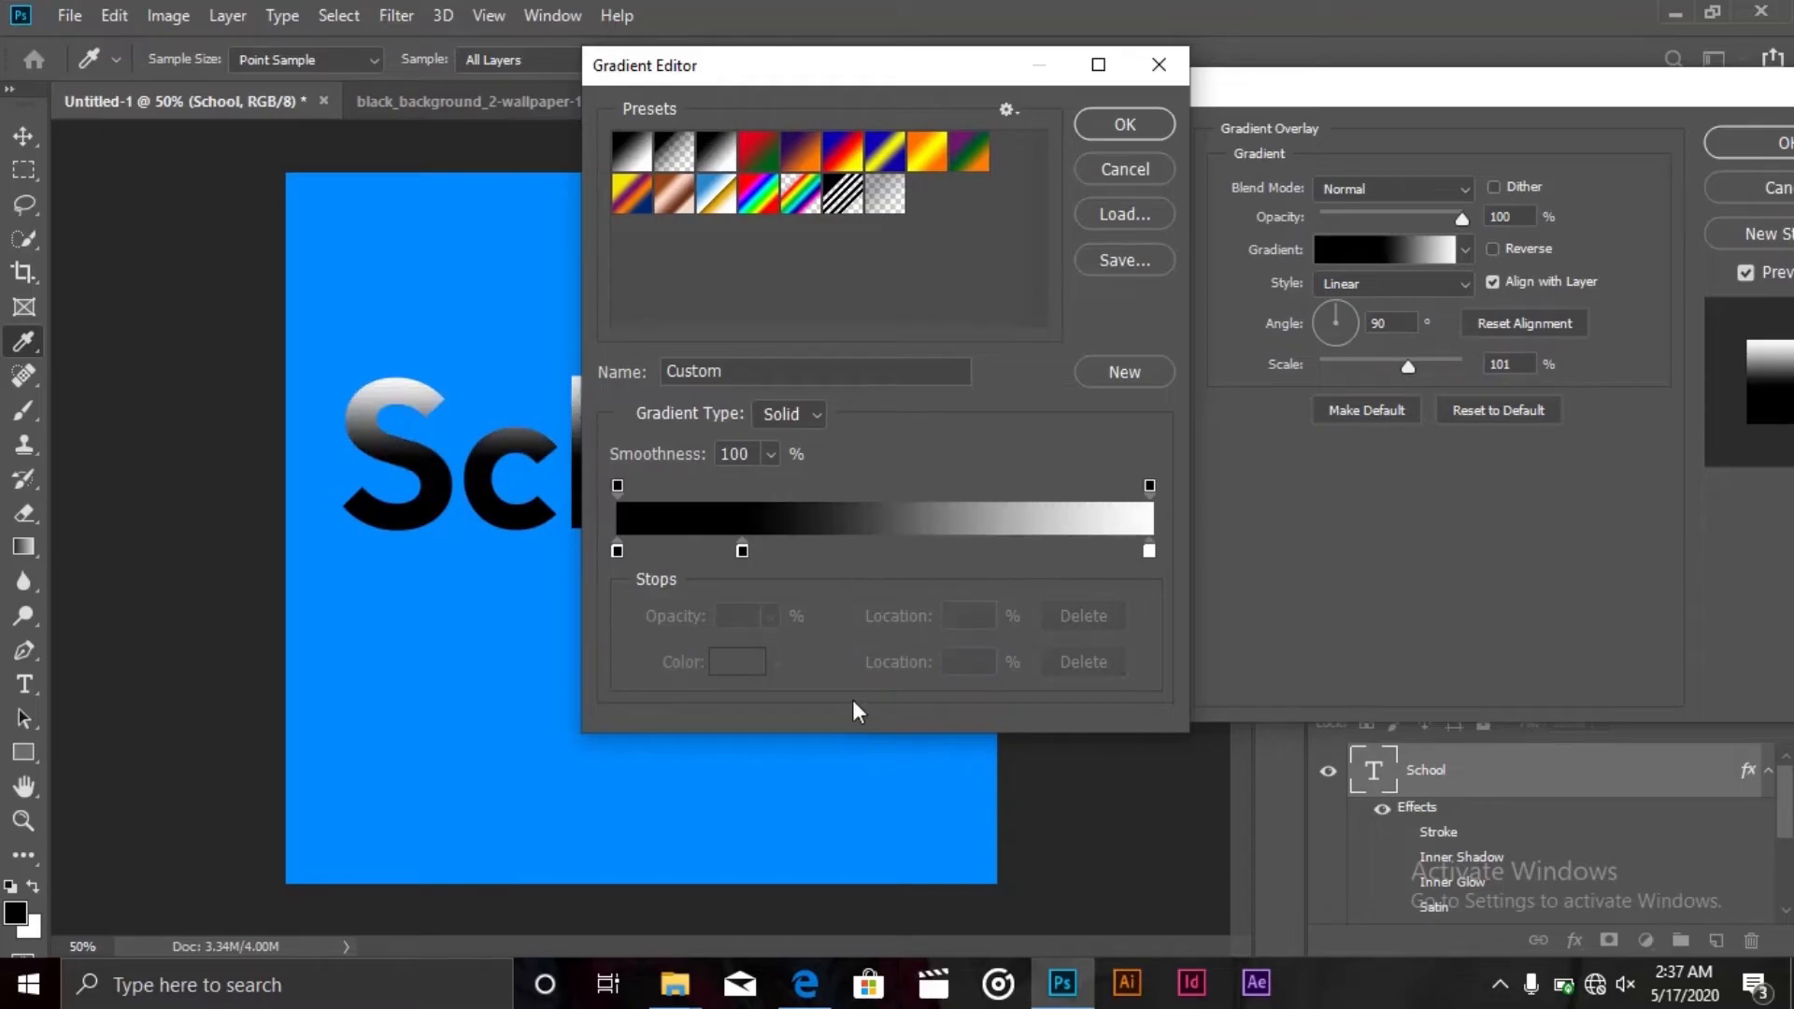
pyautogui.moveTo(743, 551); pyautogui.dragTo(742, 734)
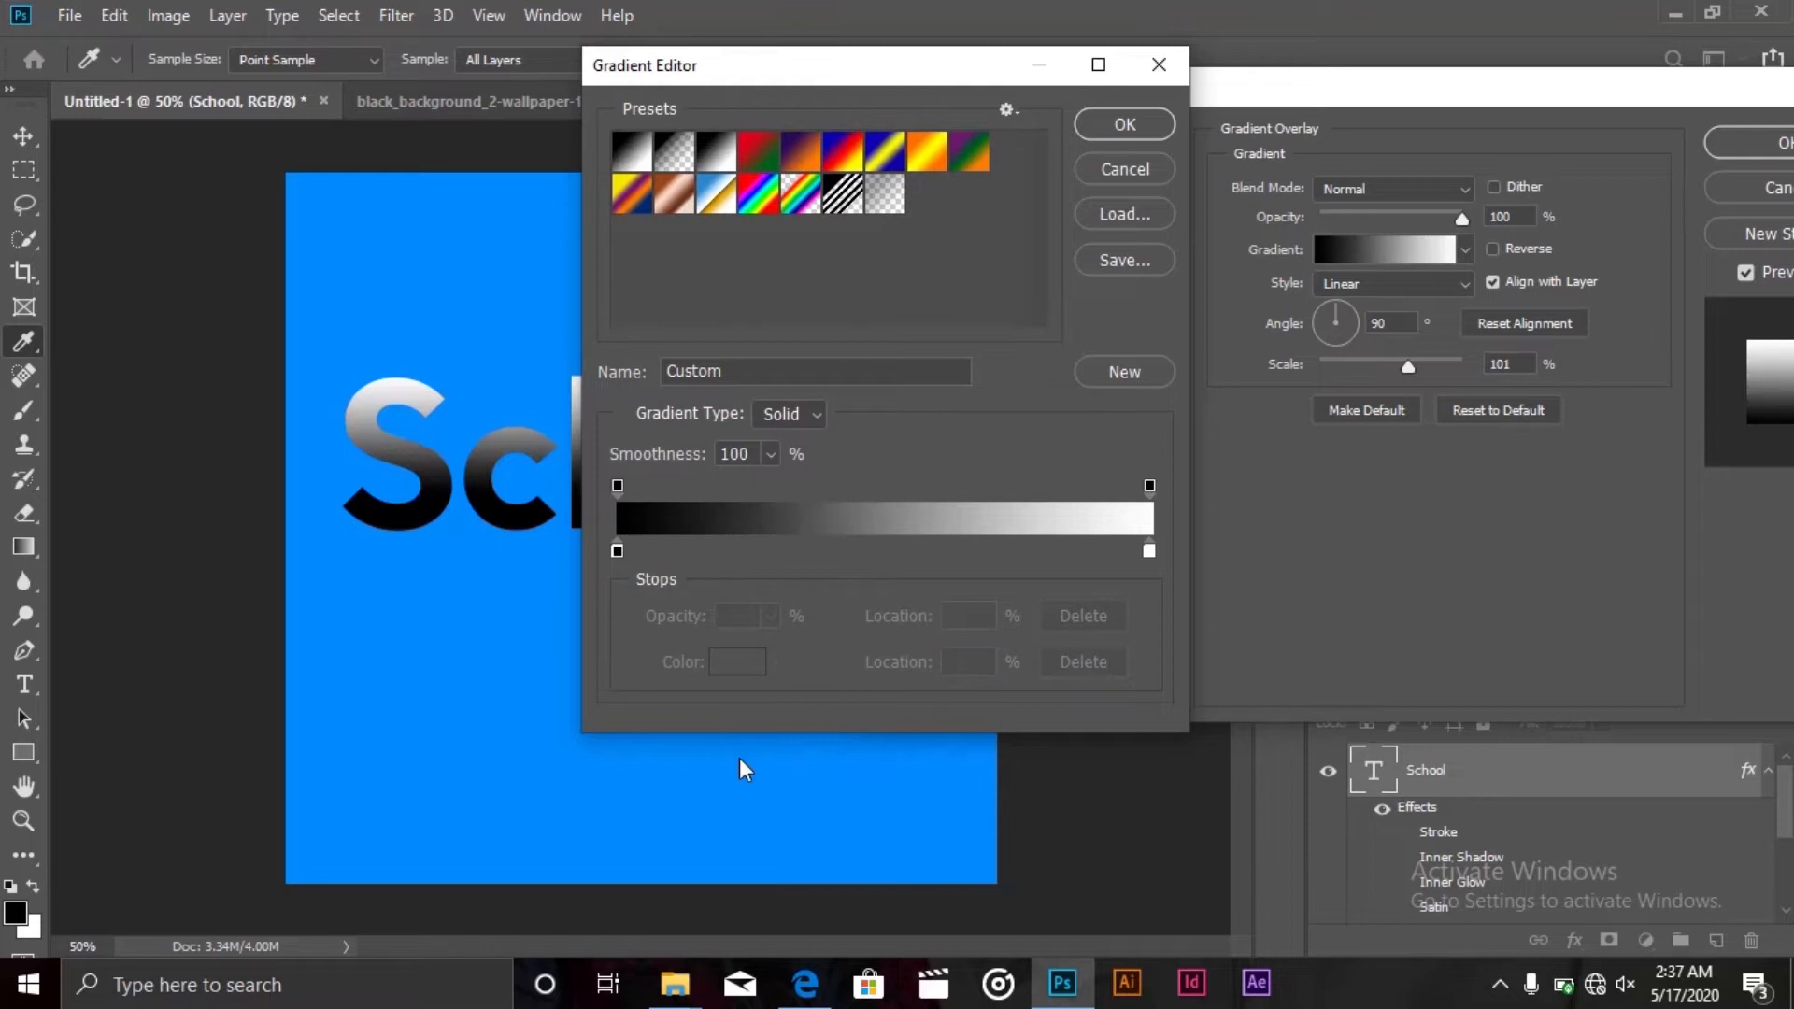
# Recolor the gradient's black starting stop to a fully saturated orange with hue 20
pyautogui.click(617, 550)
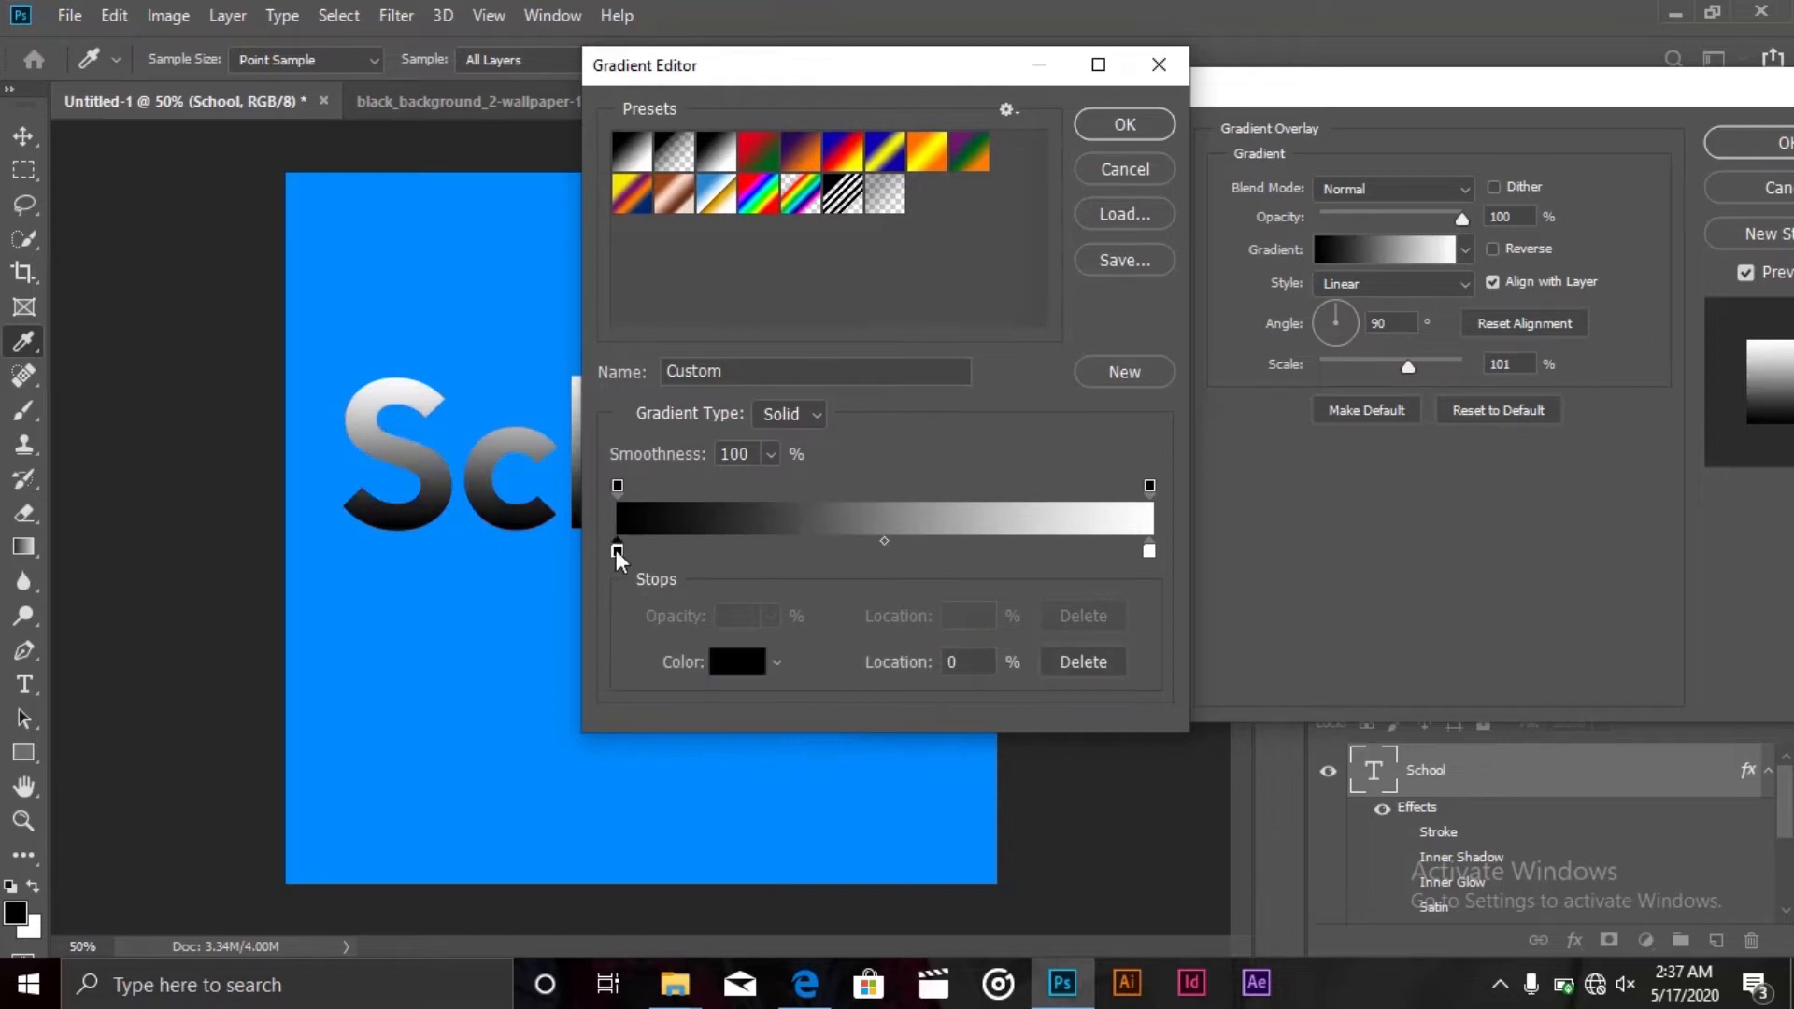
pyautogui.click(734, 663)
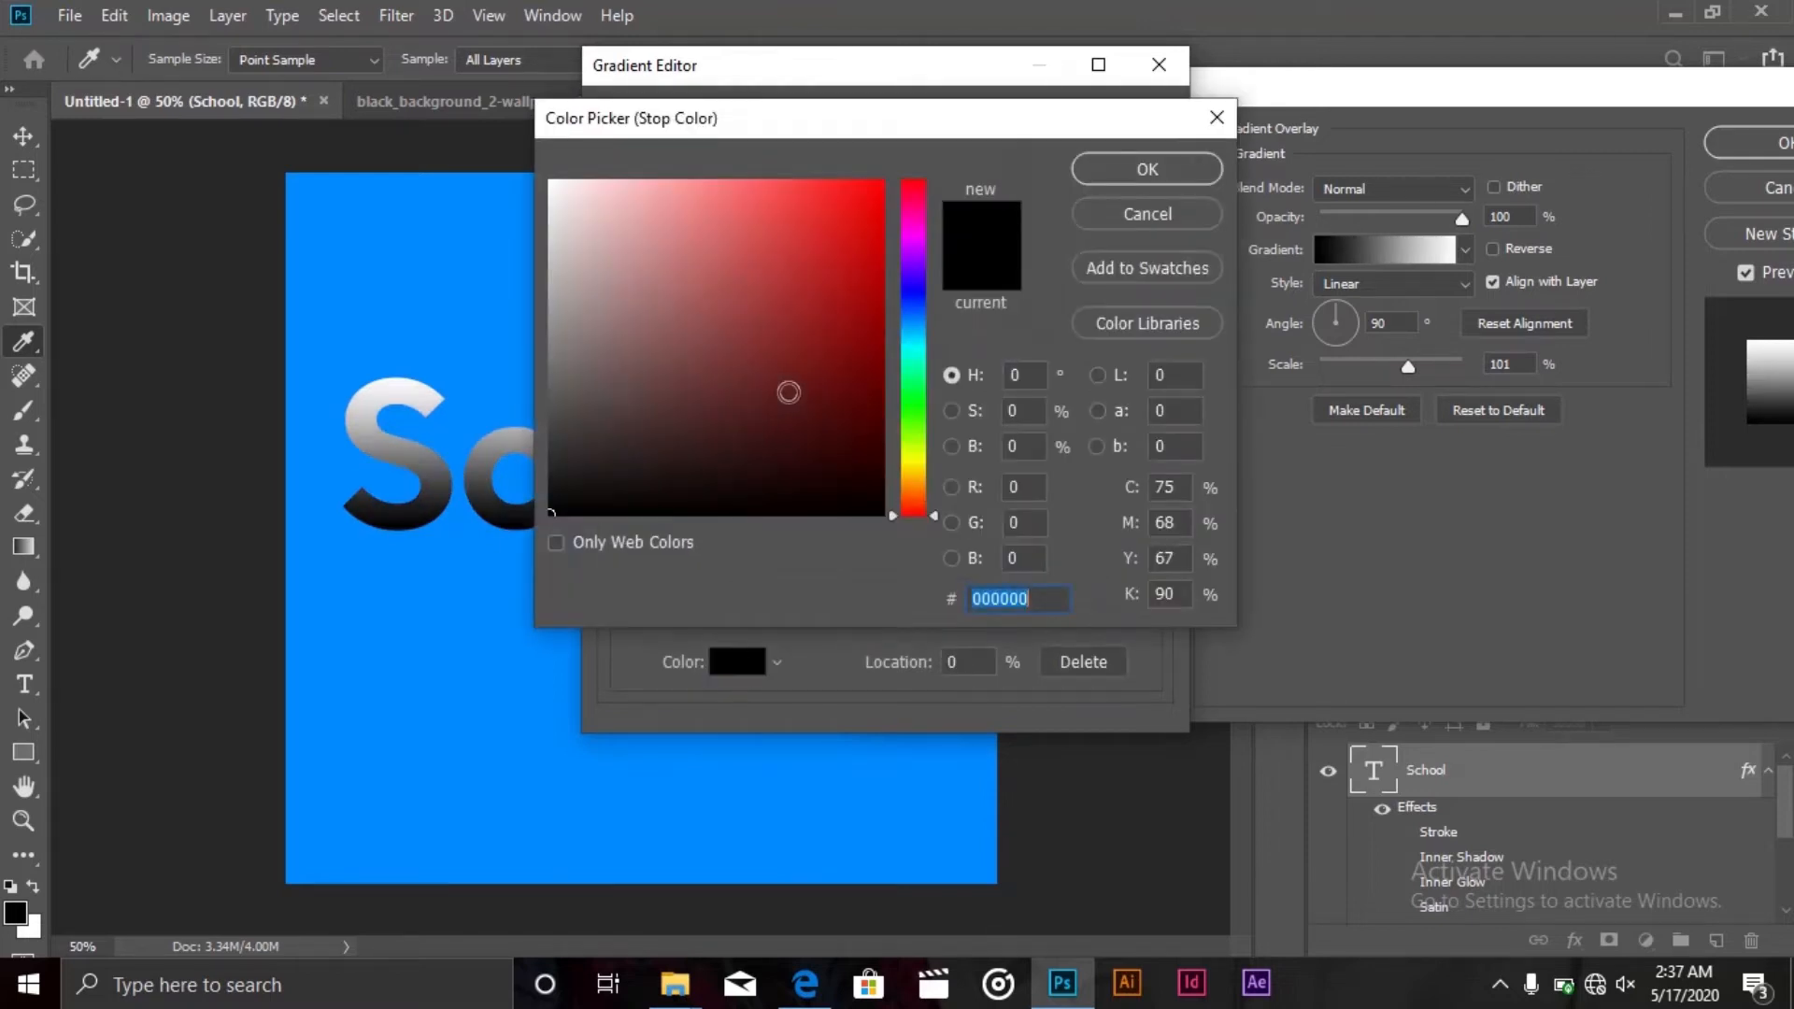
pyautogui.moveTo(914, 503); pyautogui.dragTo(914, 497)
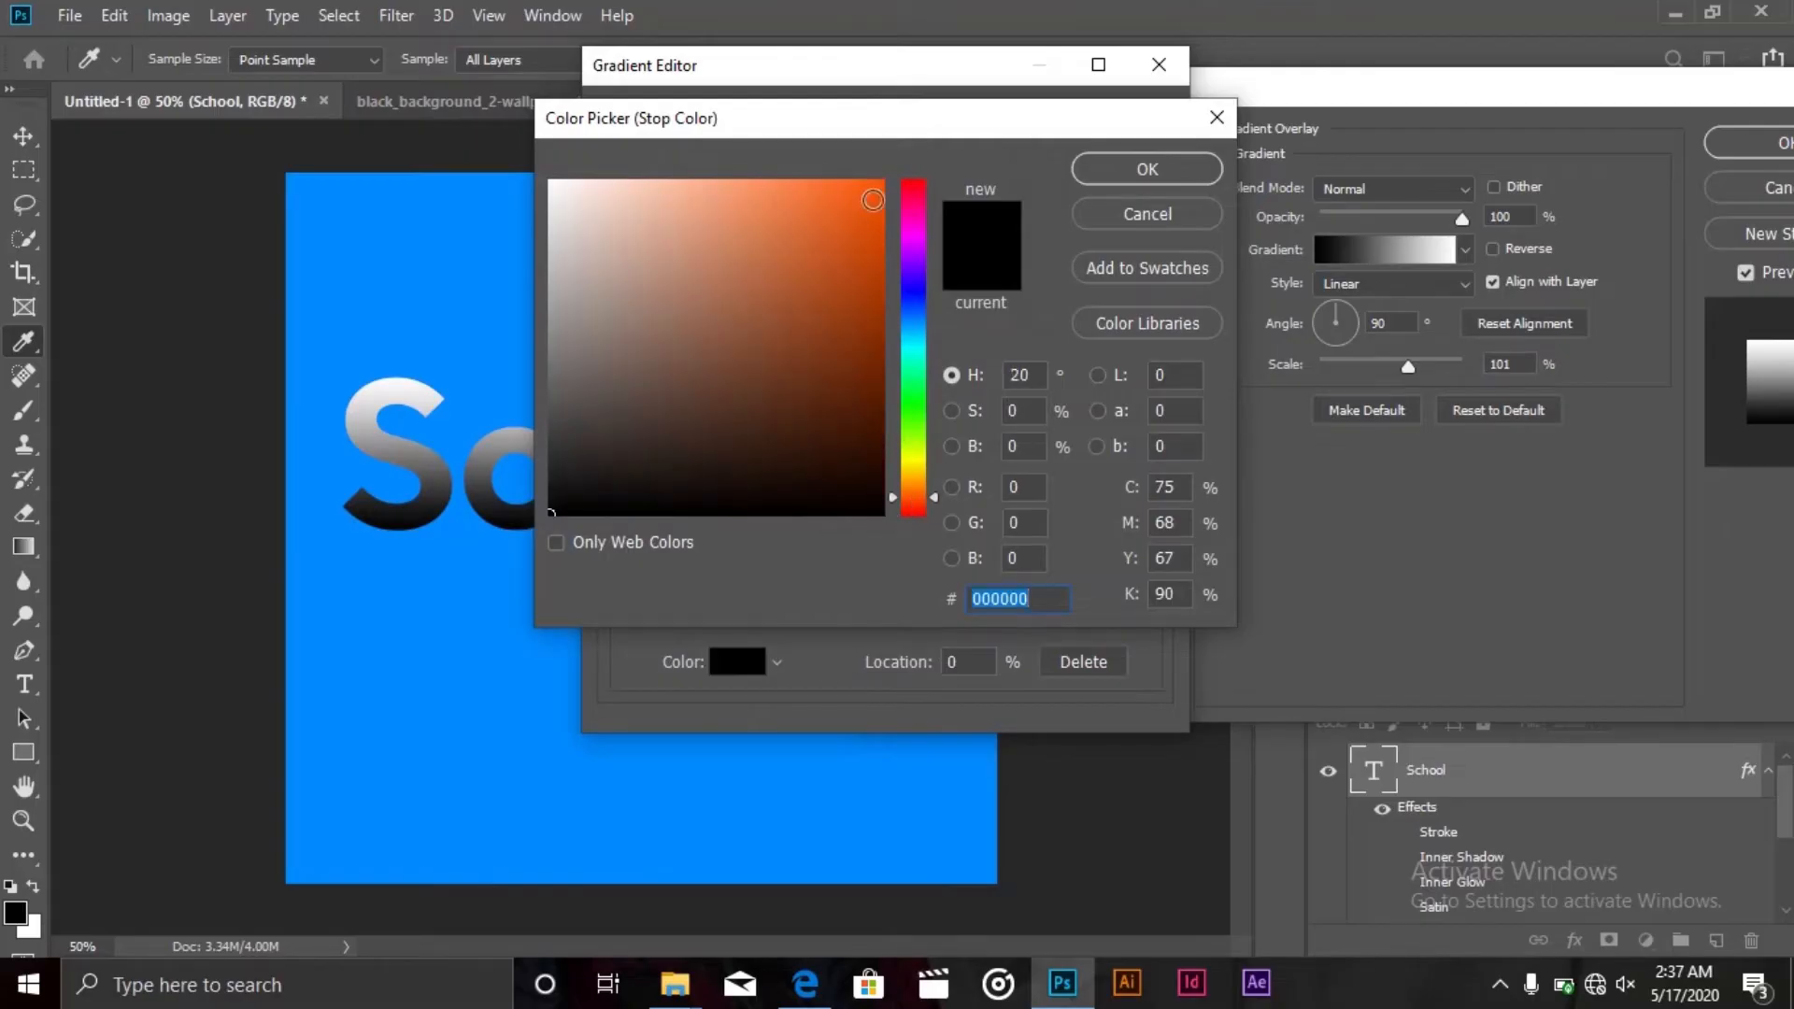
pyautogui.click(881, 182)
pyautogui.click(1114, 170)
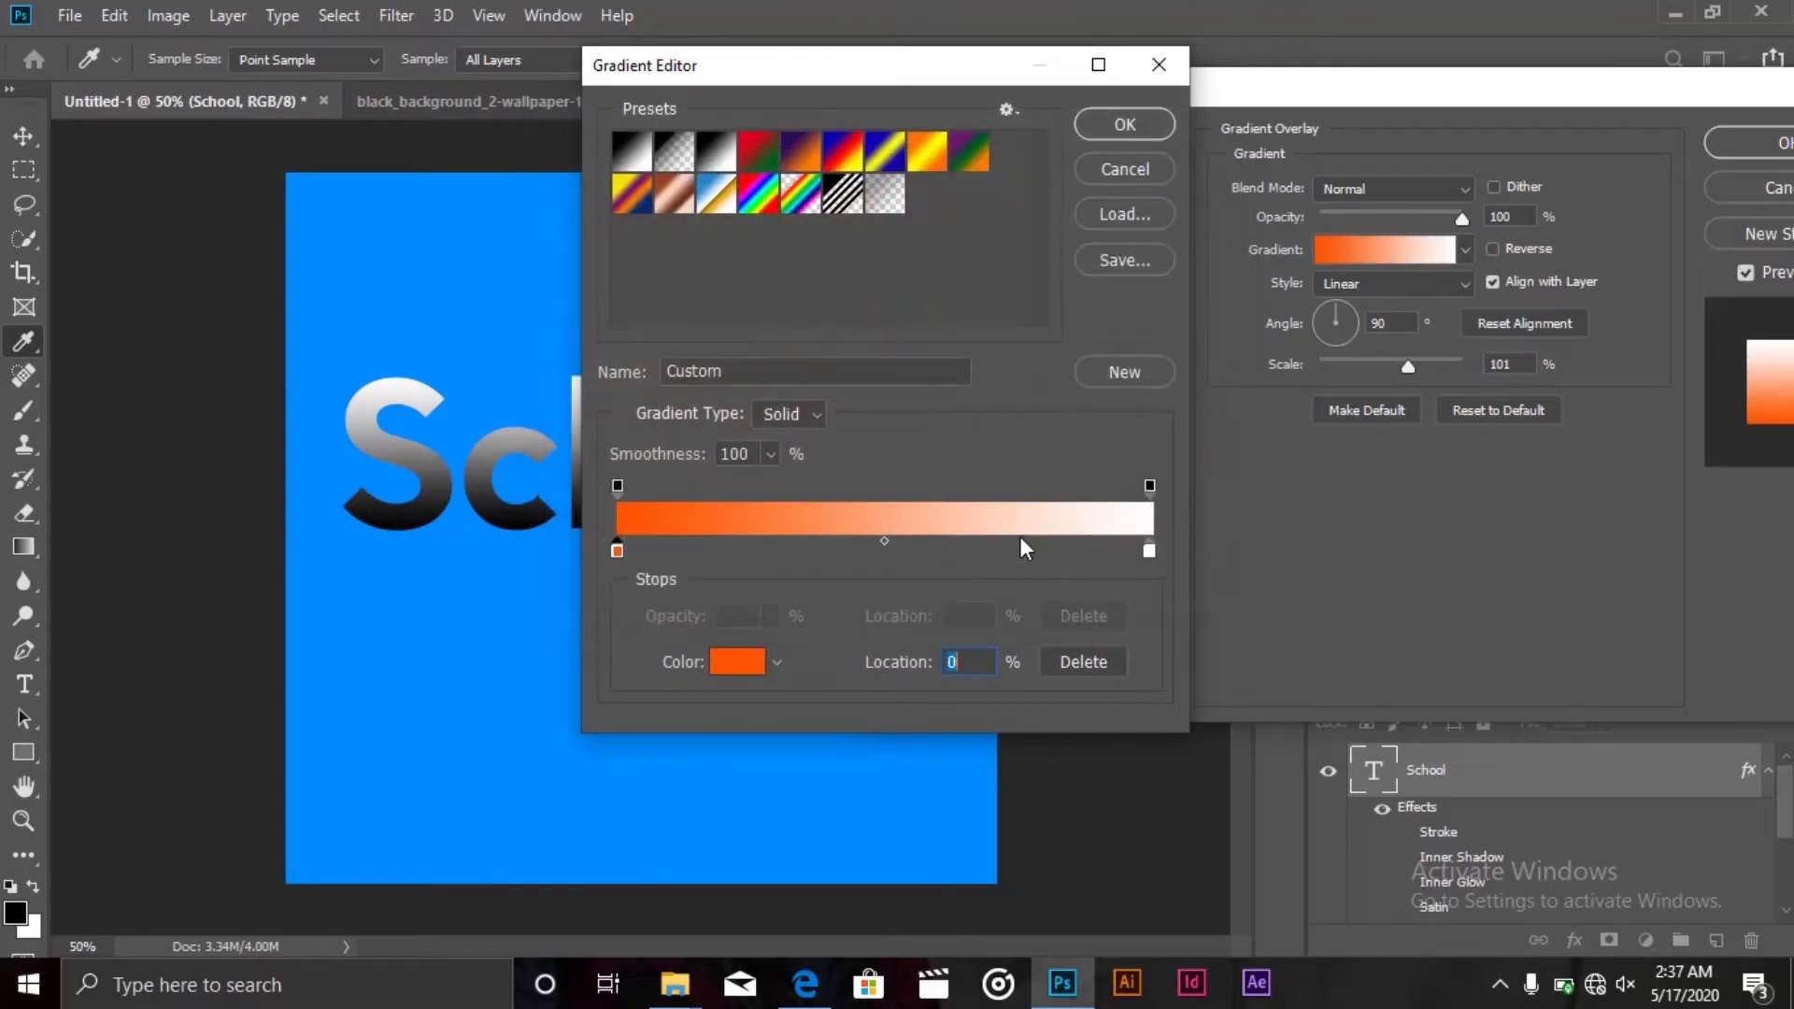
# Recolor the gradient's white end stop to a bright golden yellow with hue 47 and apply the edited gradient
pyautogui.click(1148, 550)
pyautogui.click(734, 664)
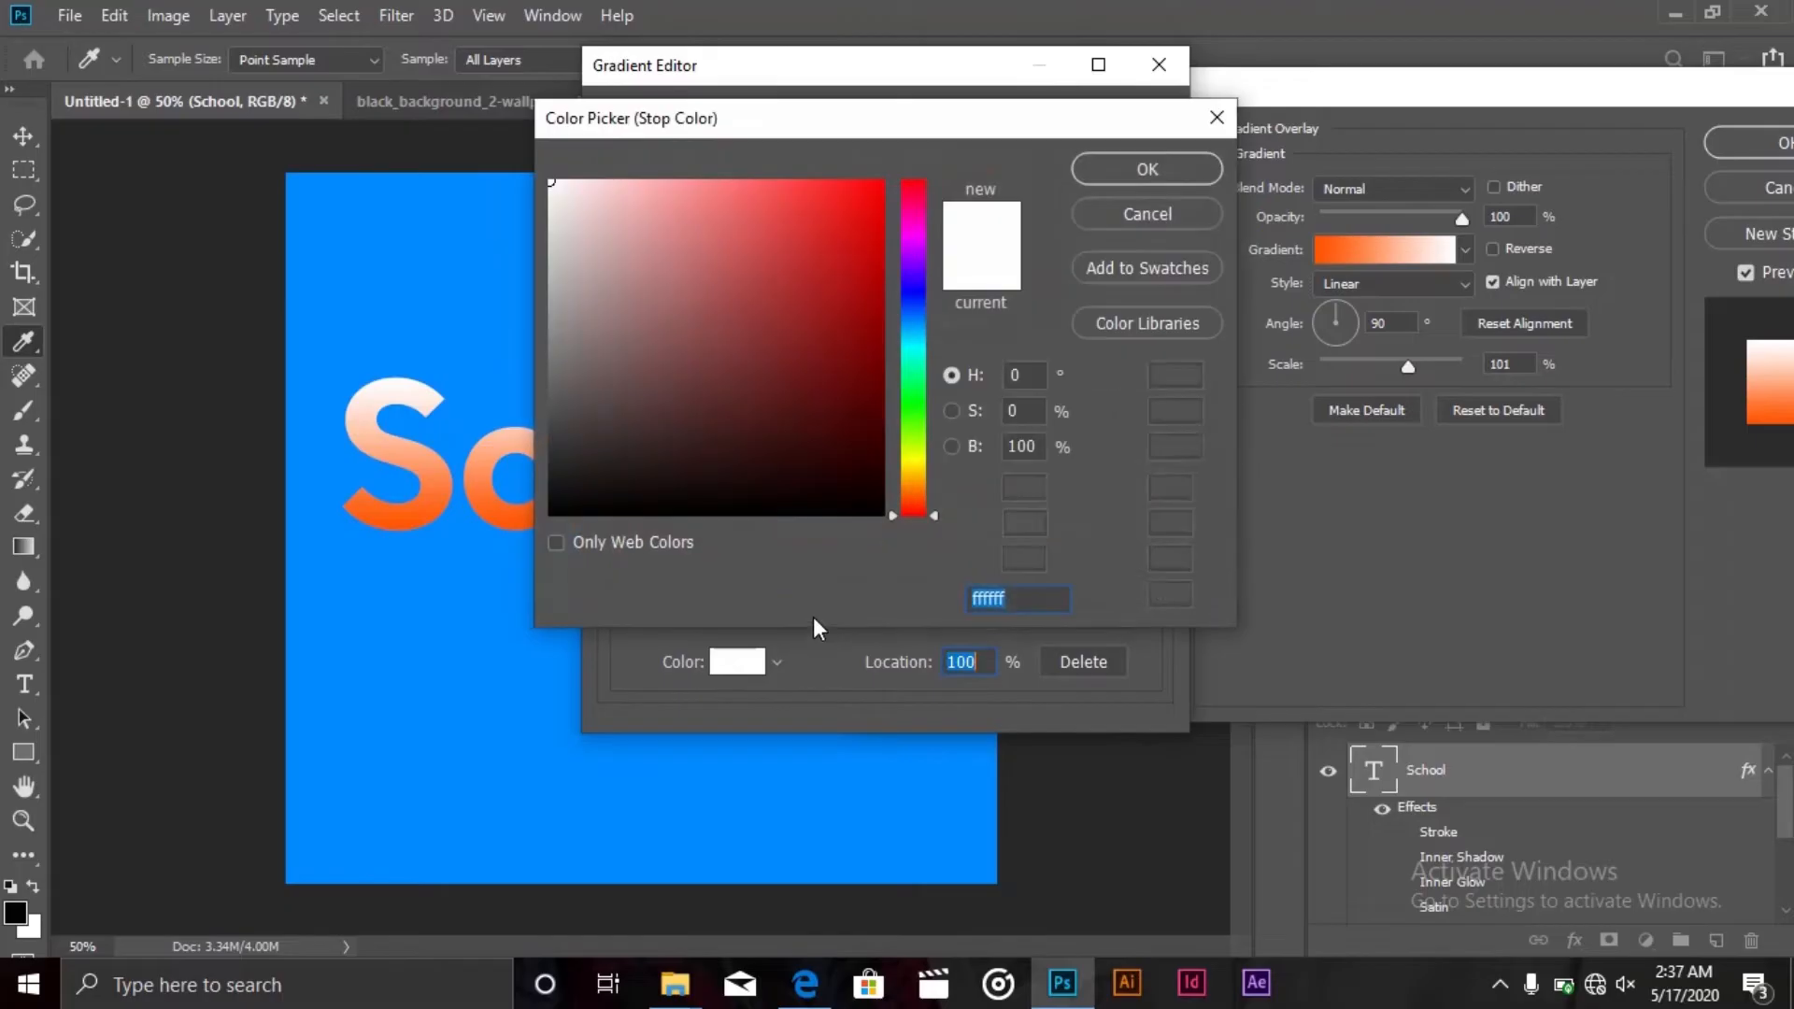
pyautogui.click(923, 472)
pyautogui.click(881, 181)
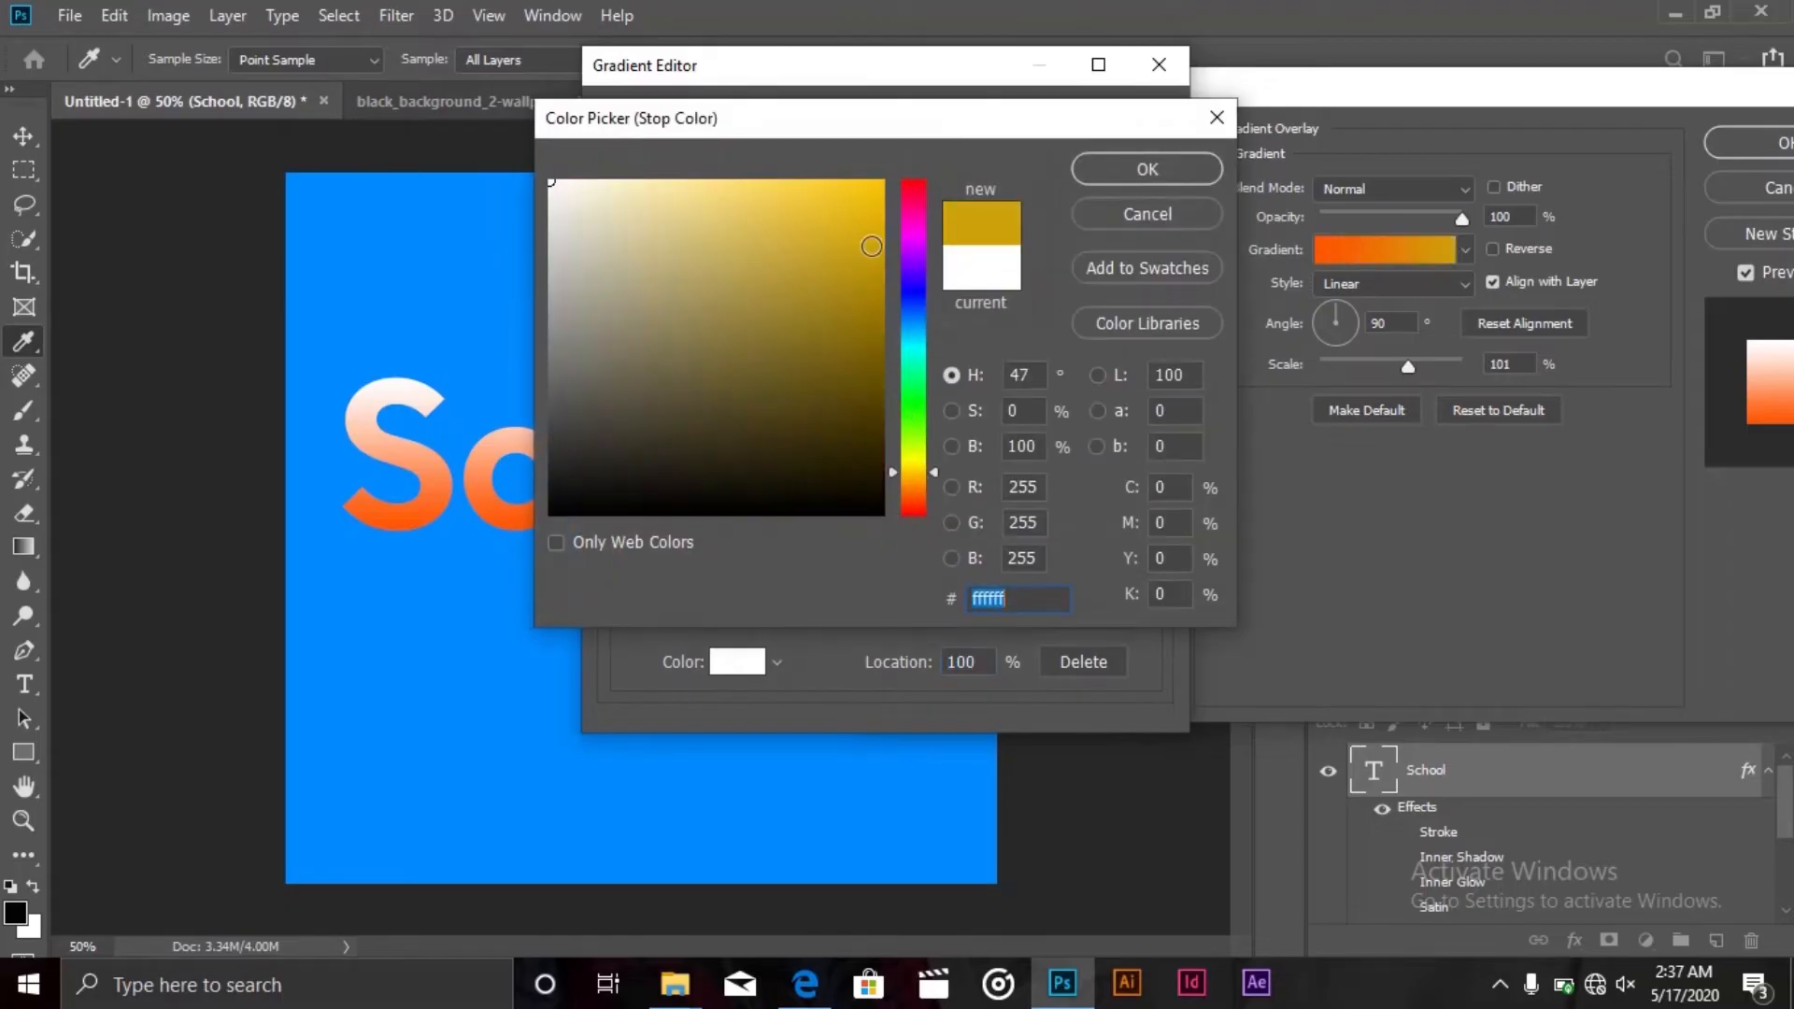
pyautogui.click(1131, 169)
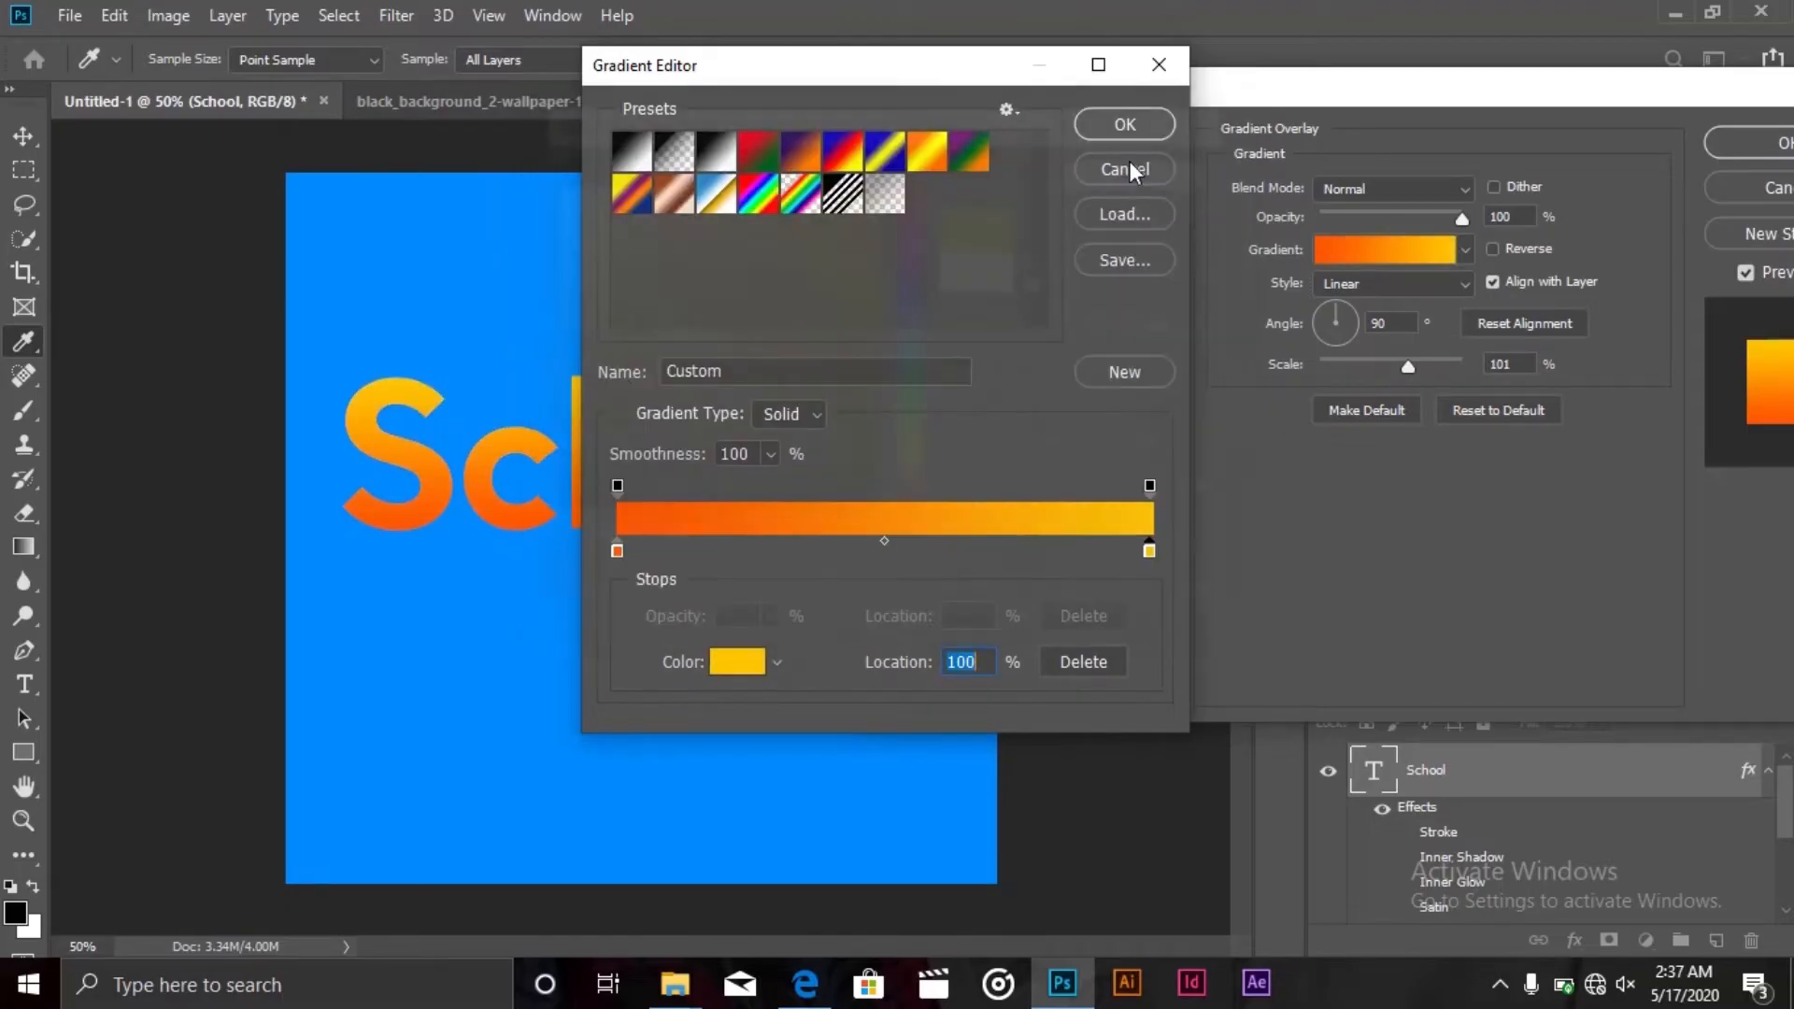
pyautogui.click(1121, 126)
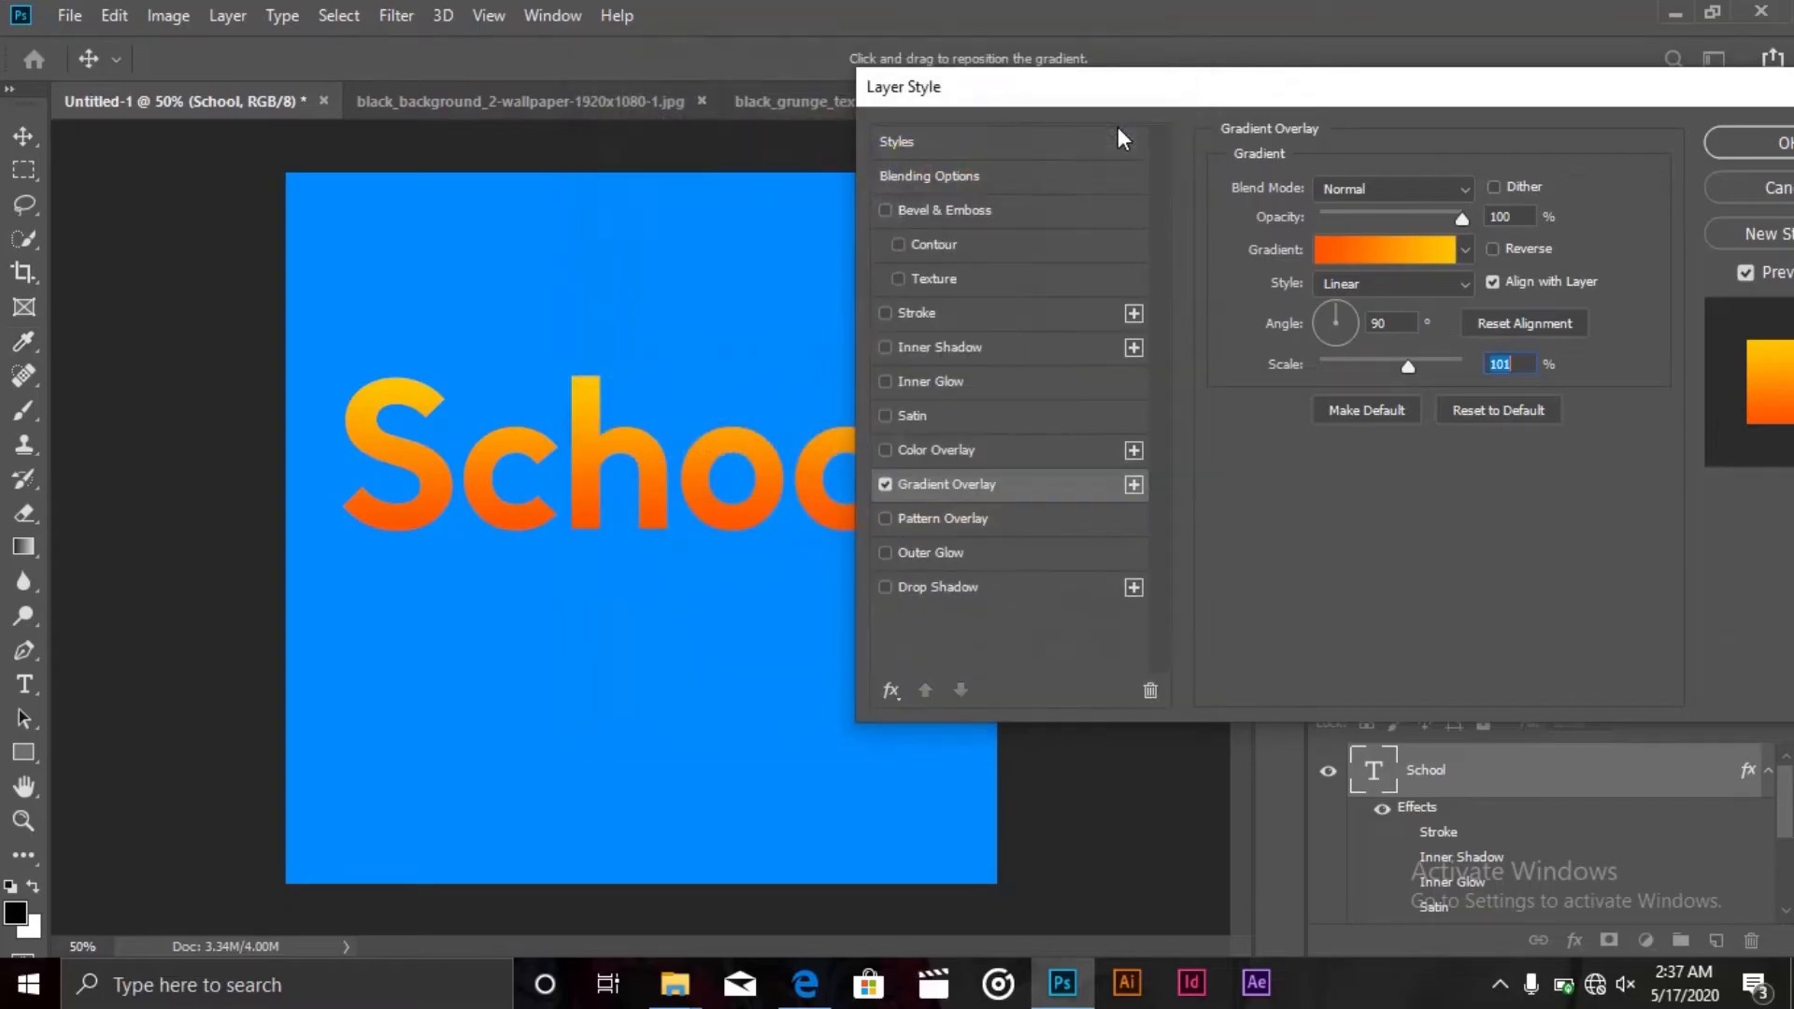
# Enable a Stroke on the School text in white ffffff and vary its size, leaving it at 46 px
pyautogui.click(916, 312)
pyautogui.click(1285, 380)
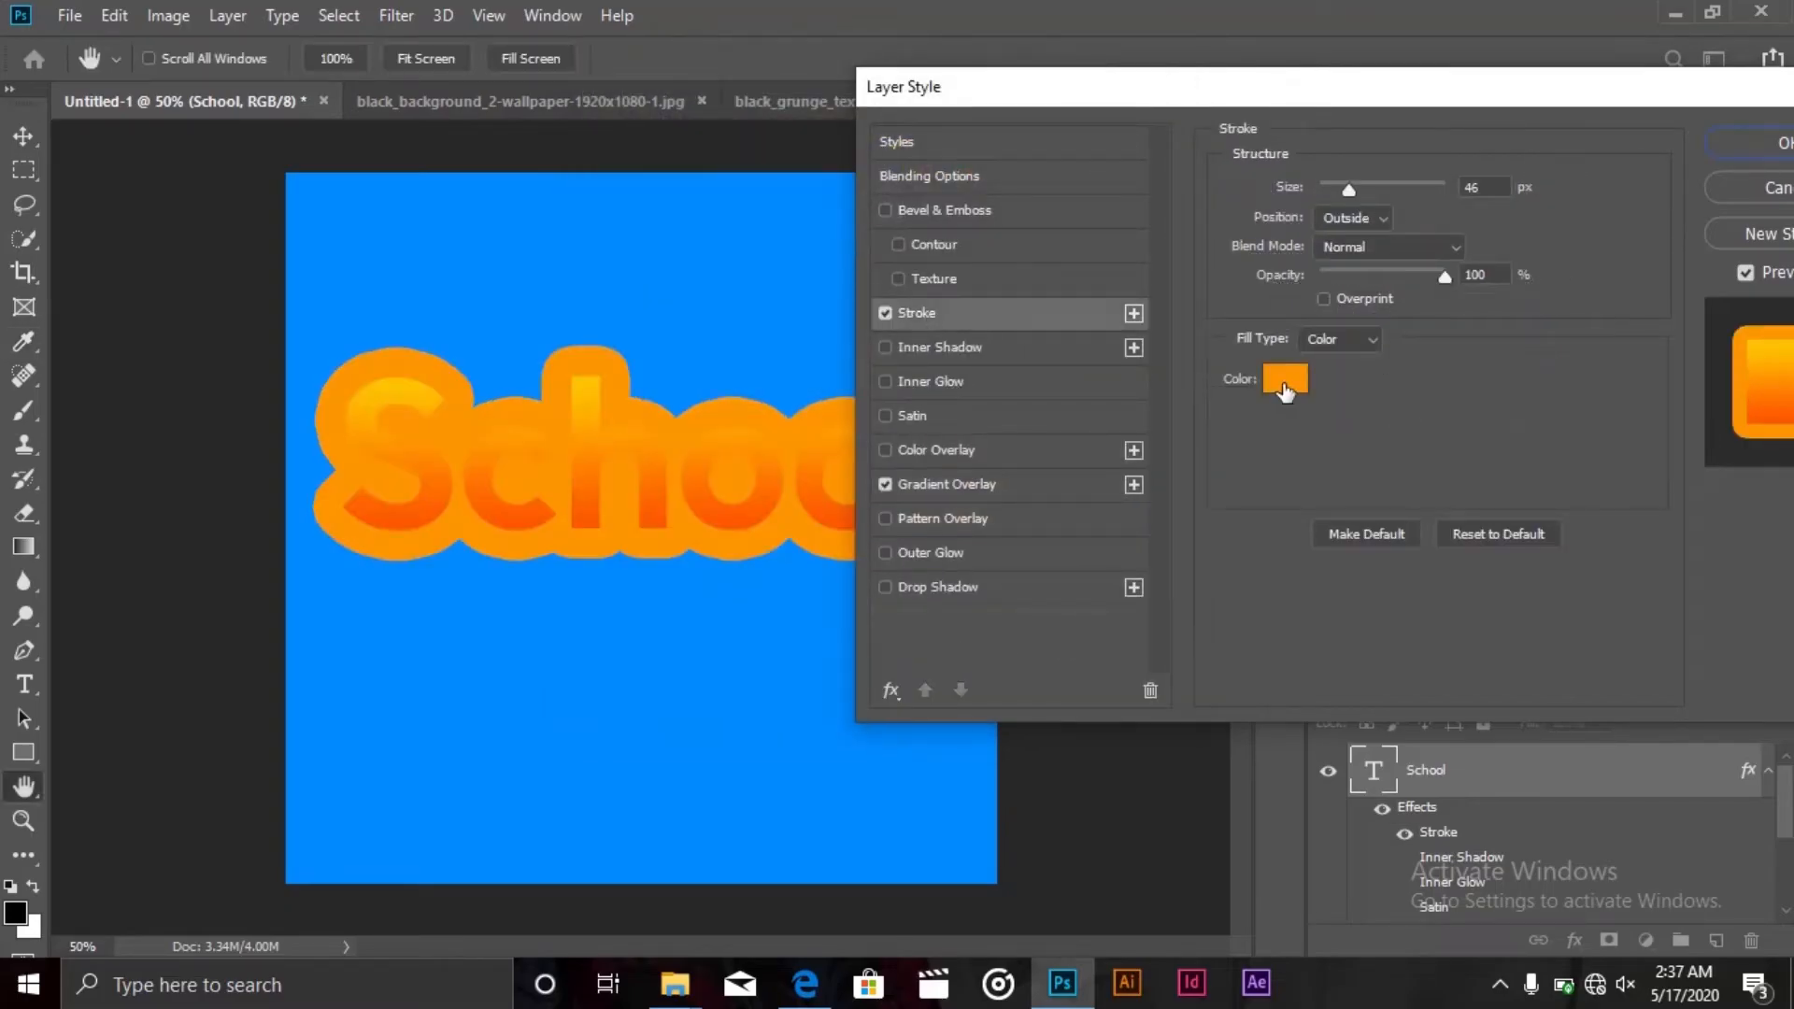
pyautogui.moveTo(542, 188); pyautogui.dragTo(550, 182)
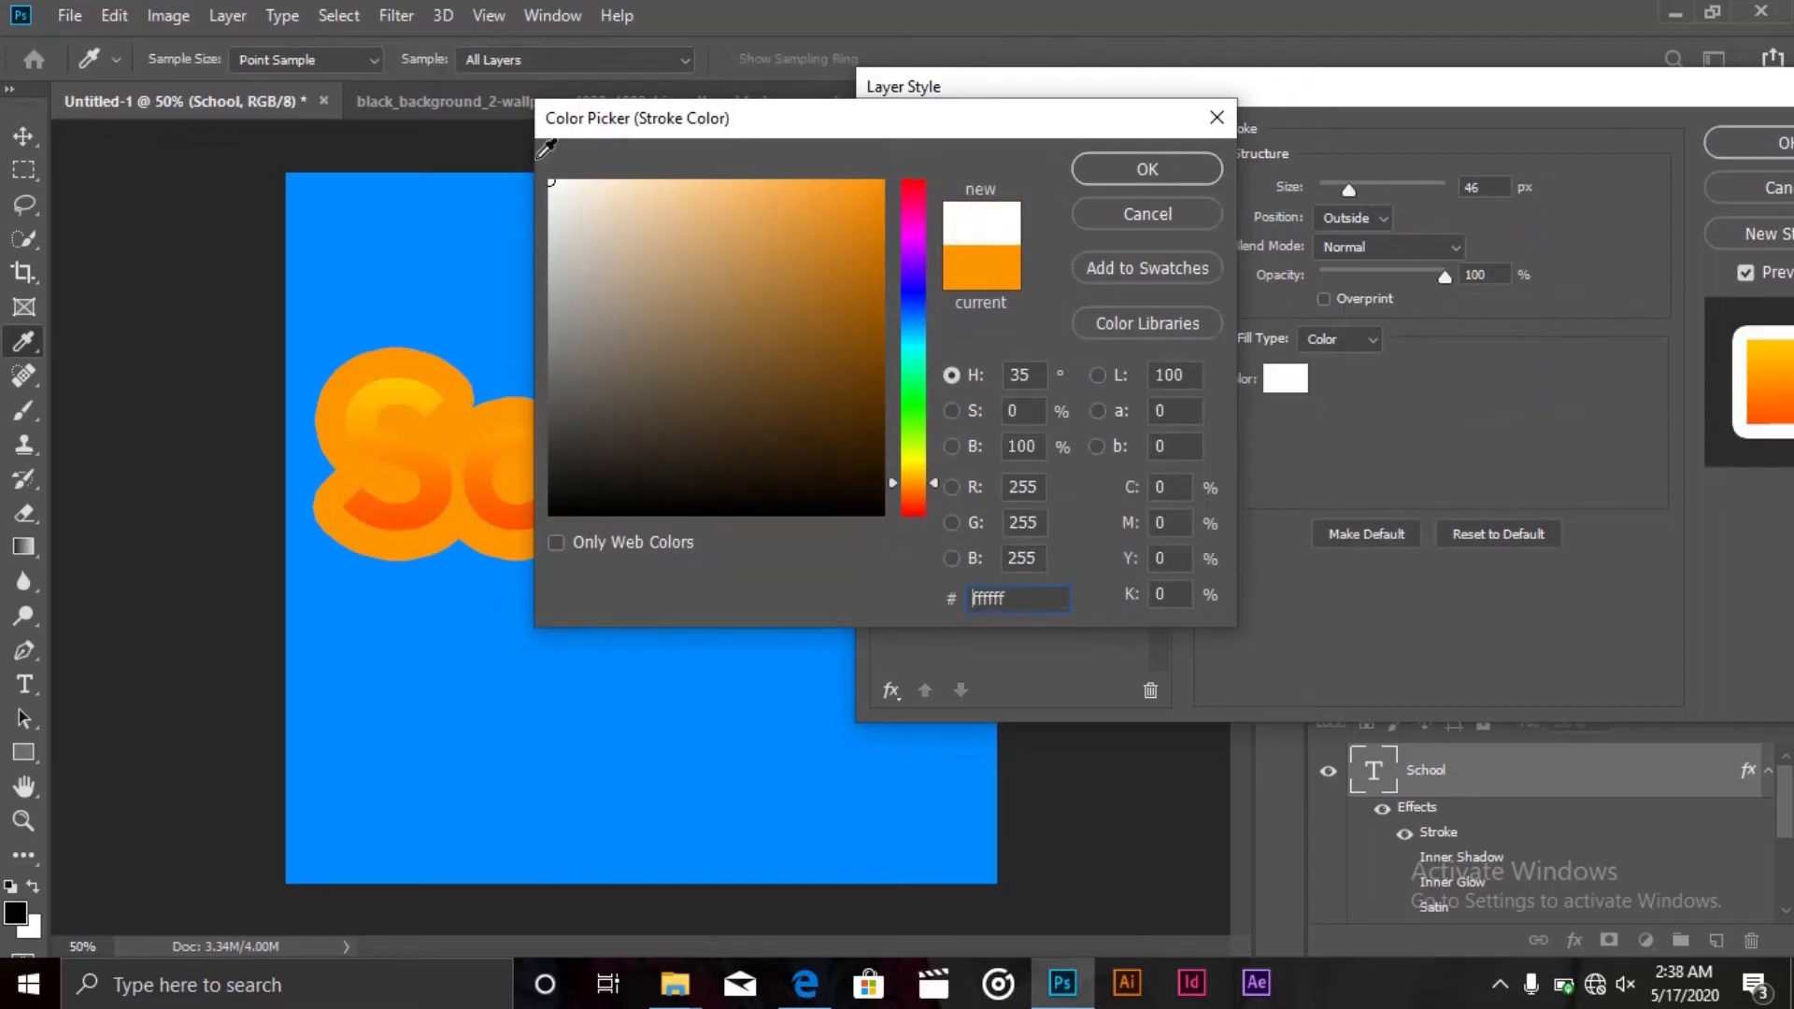
pyautogui.click(1191, 173)
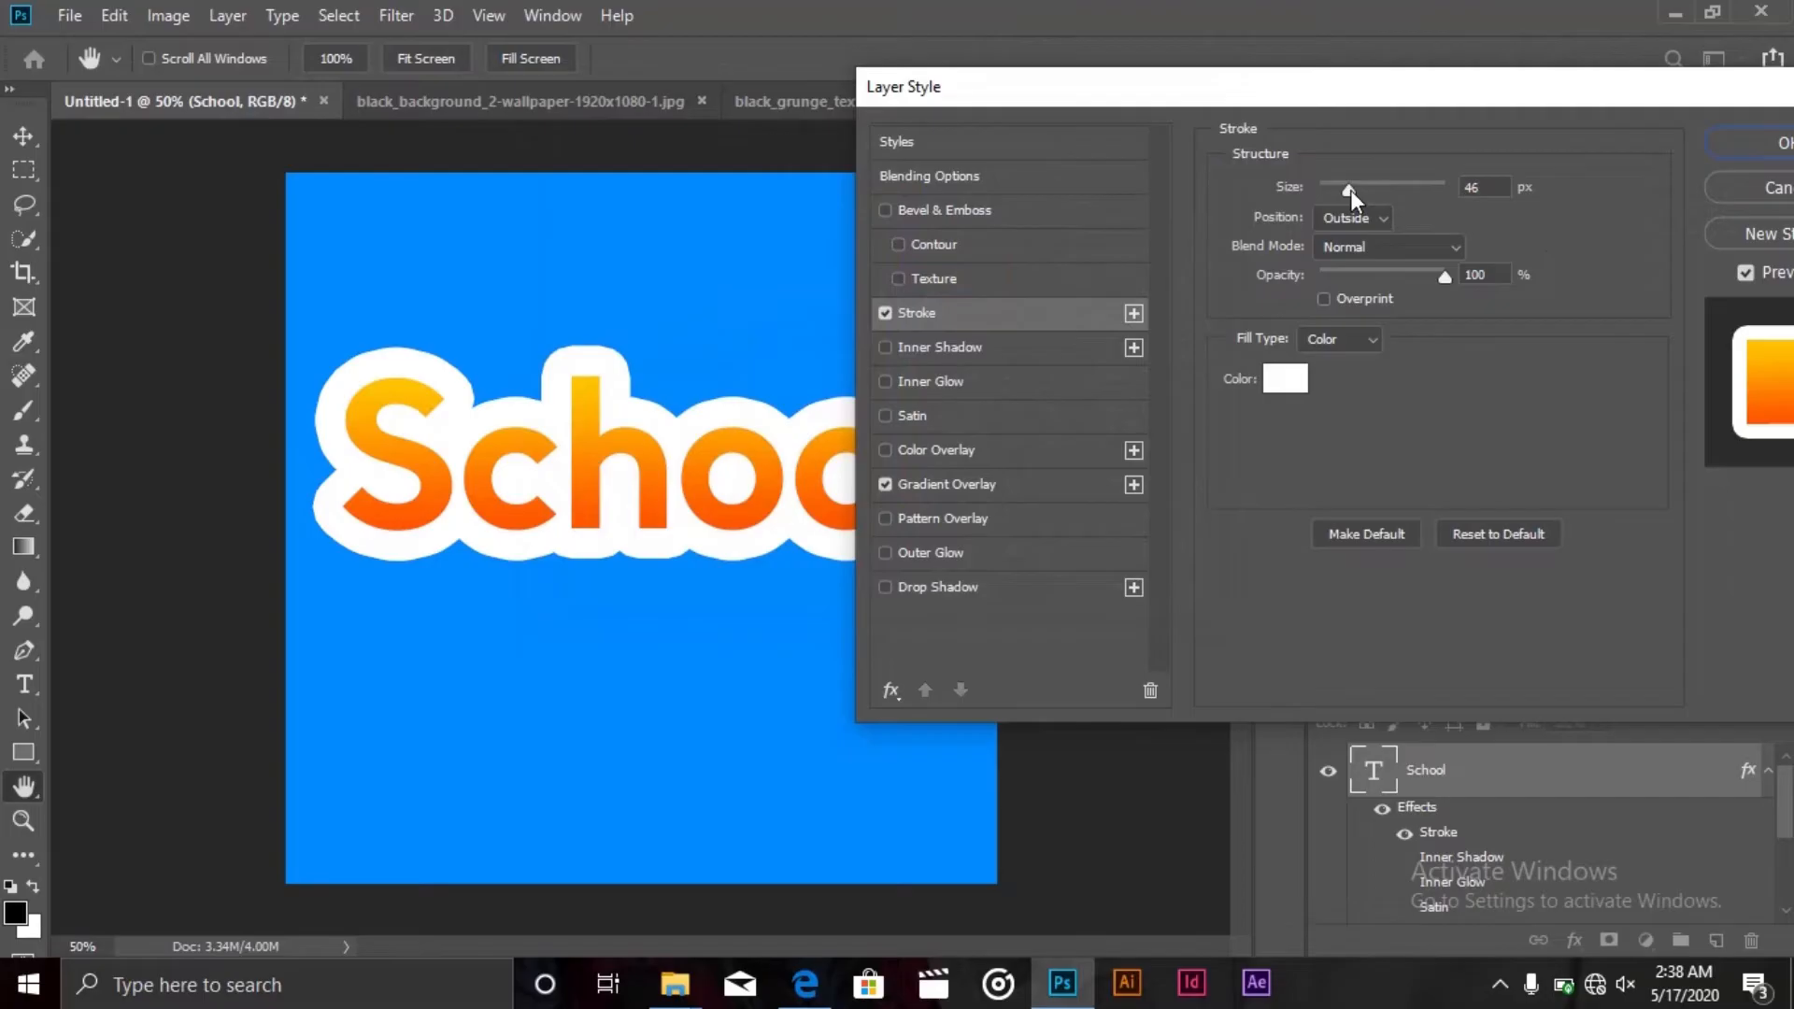
pyautogui.moveTo(1336, 187); pyautogui.dragTo(1350, 193)
pyautogui.moveTo(1436, 101)
pyautogui.mouseDown()
pyautogui.moveTo(1793, 116)
pyautogui.moveTo(1381, 81)
pyautogui.moveTo(1242, 88)
pyautogui.mouseUp()
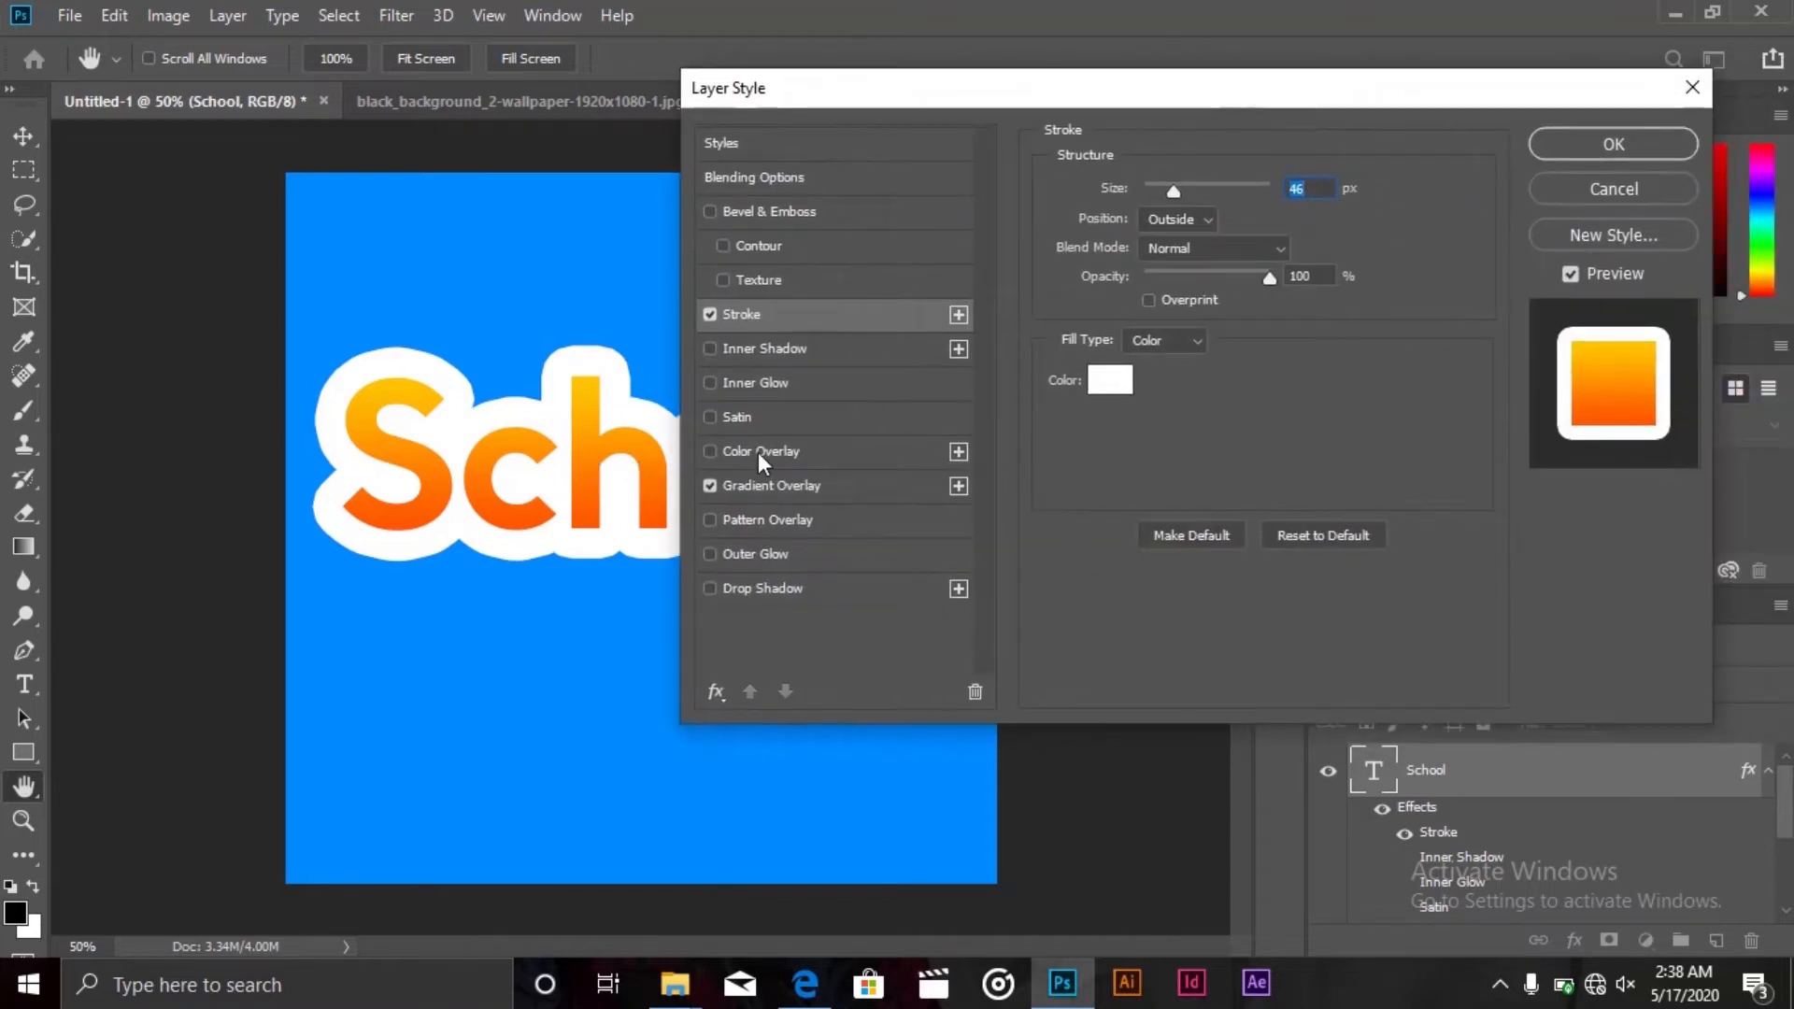
# Enable Pattern Overlay on the School text and turn off the Stroke and Gradient Overlay effects
pyautogui.click(781, 511)
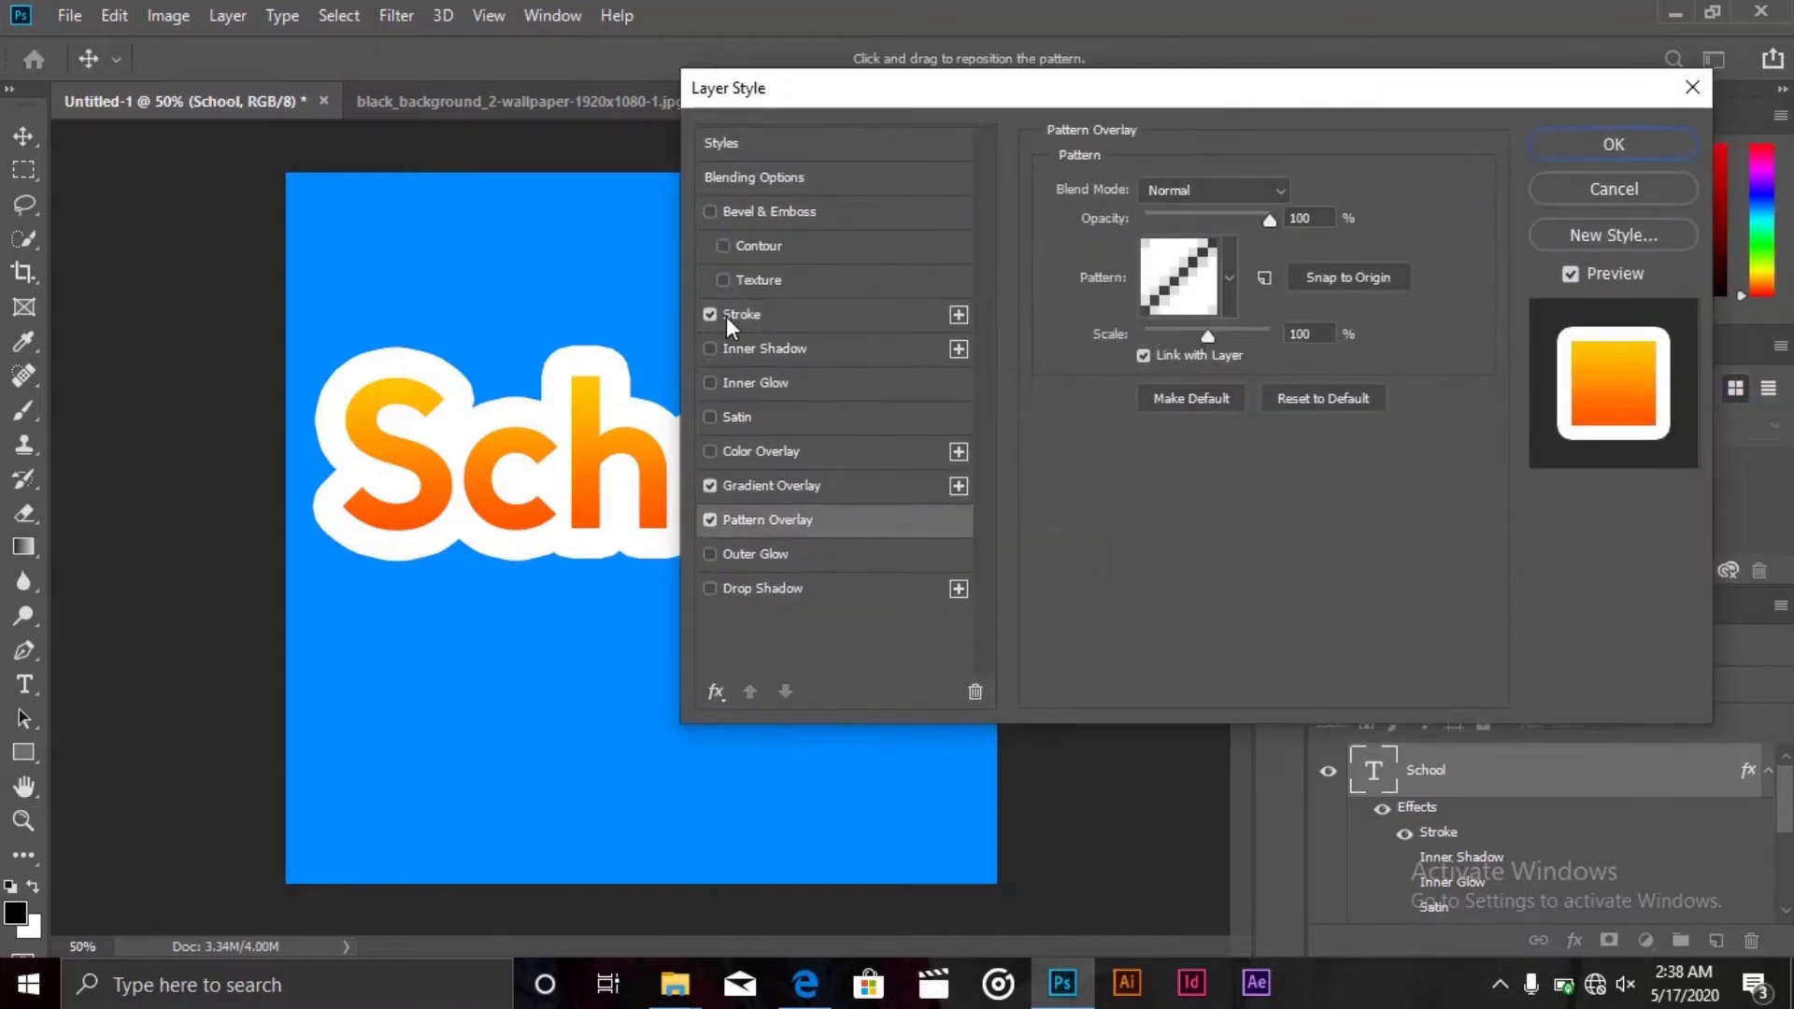
pyautogui.click(730, 318)
pyautogui.click(713, 497)
pyautogui.click(714, 488)
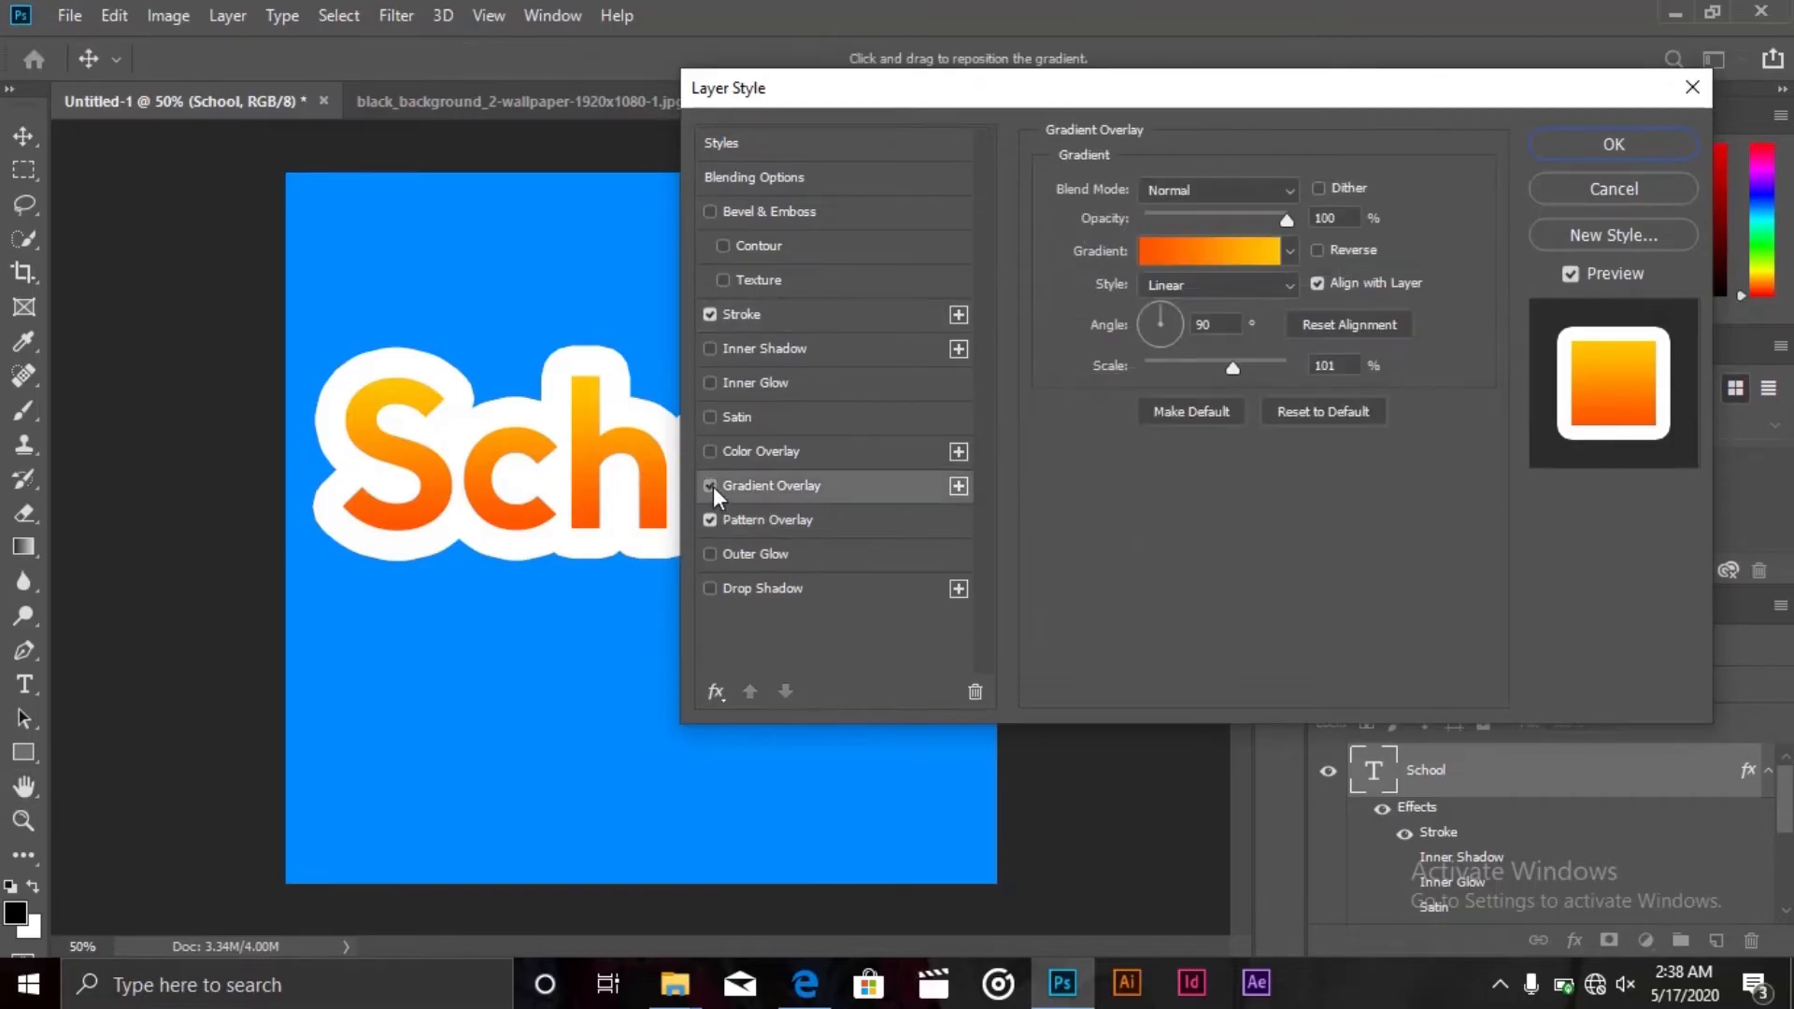
pyautogui.click(708, 313)
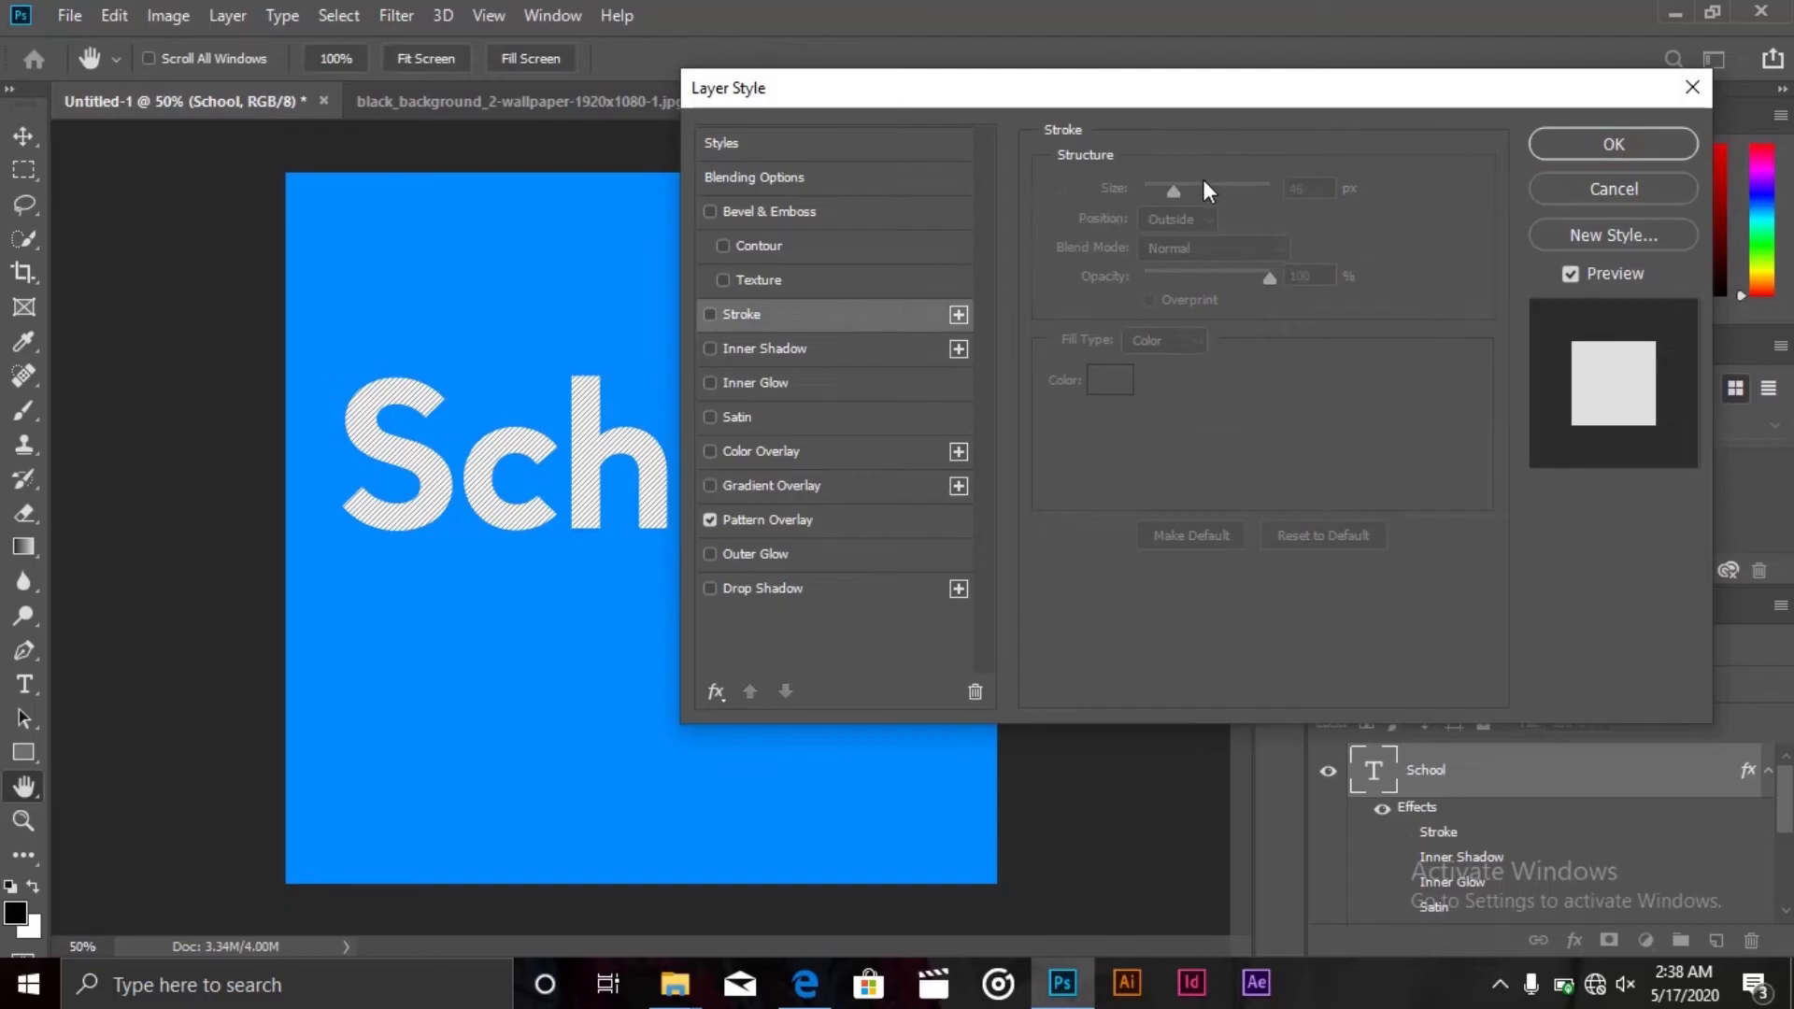
pyautogui.click(789, 513)
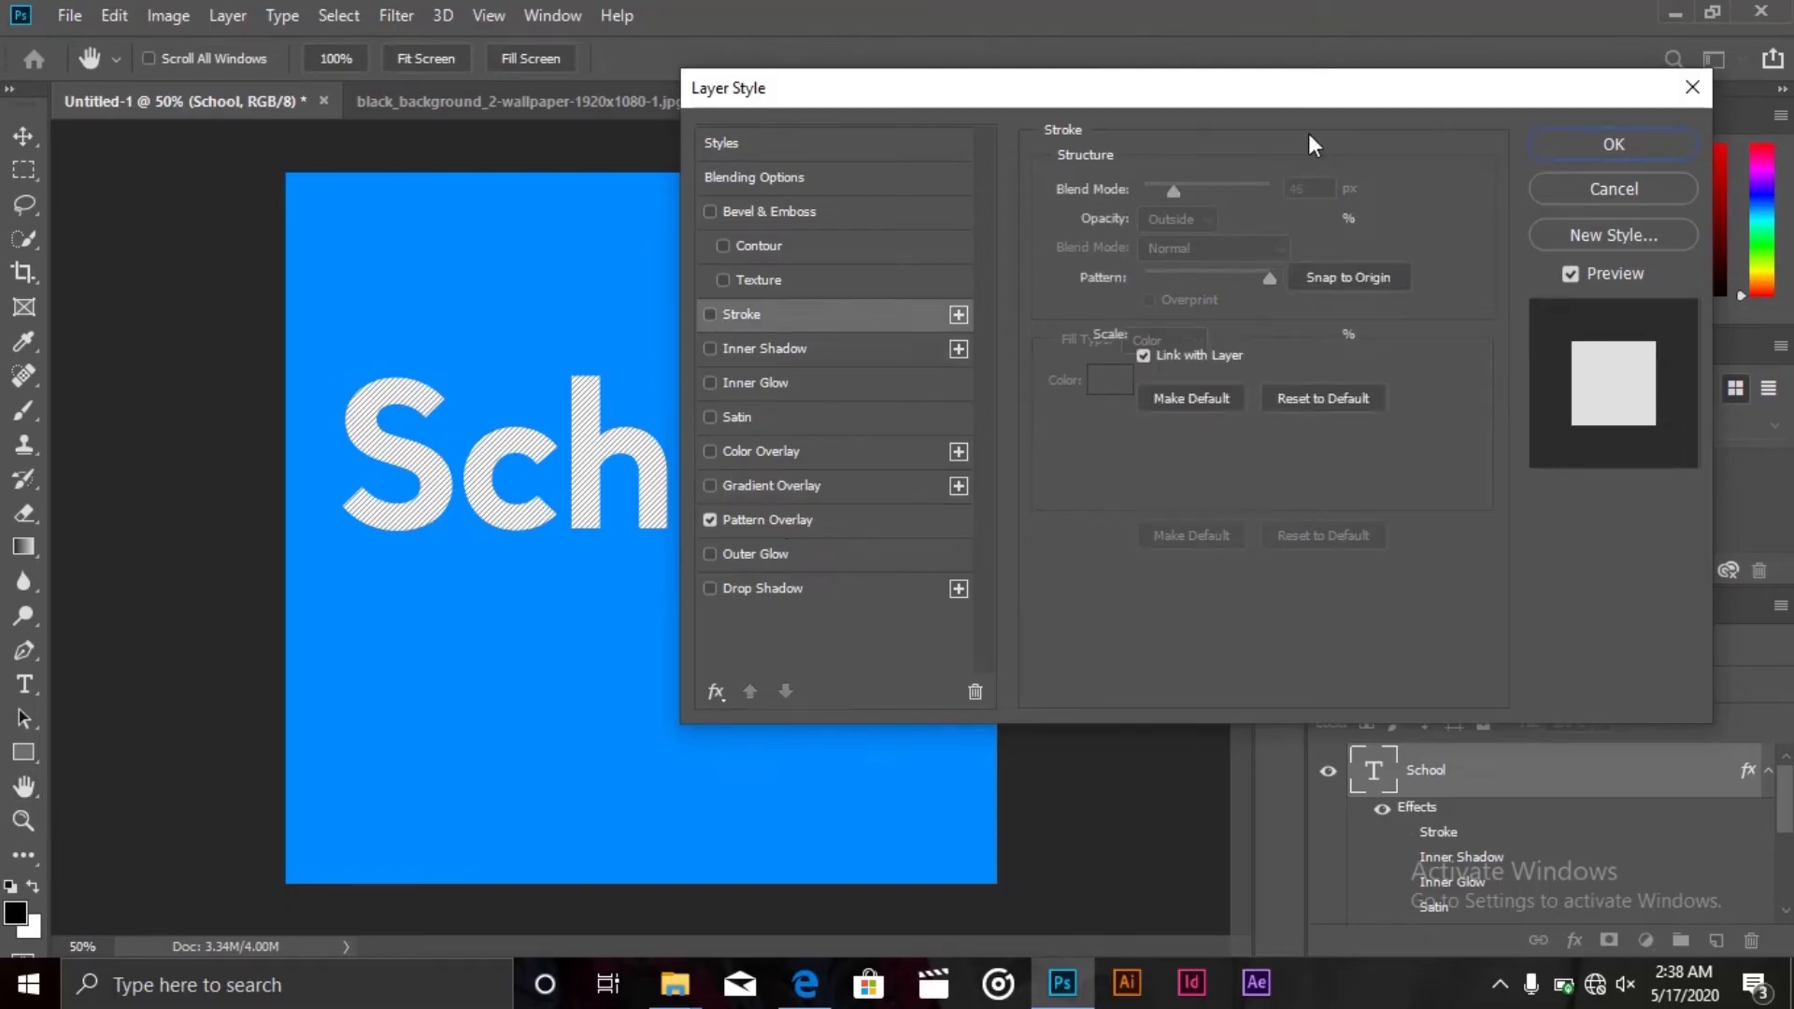
# Try the purple pattern for the overlay, choose the yellow speckled one, and look through the available pattern sets
pyautogui.moveTo(1119, 88); pyautogui.dragTo(1304, 76)
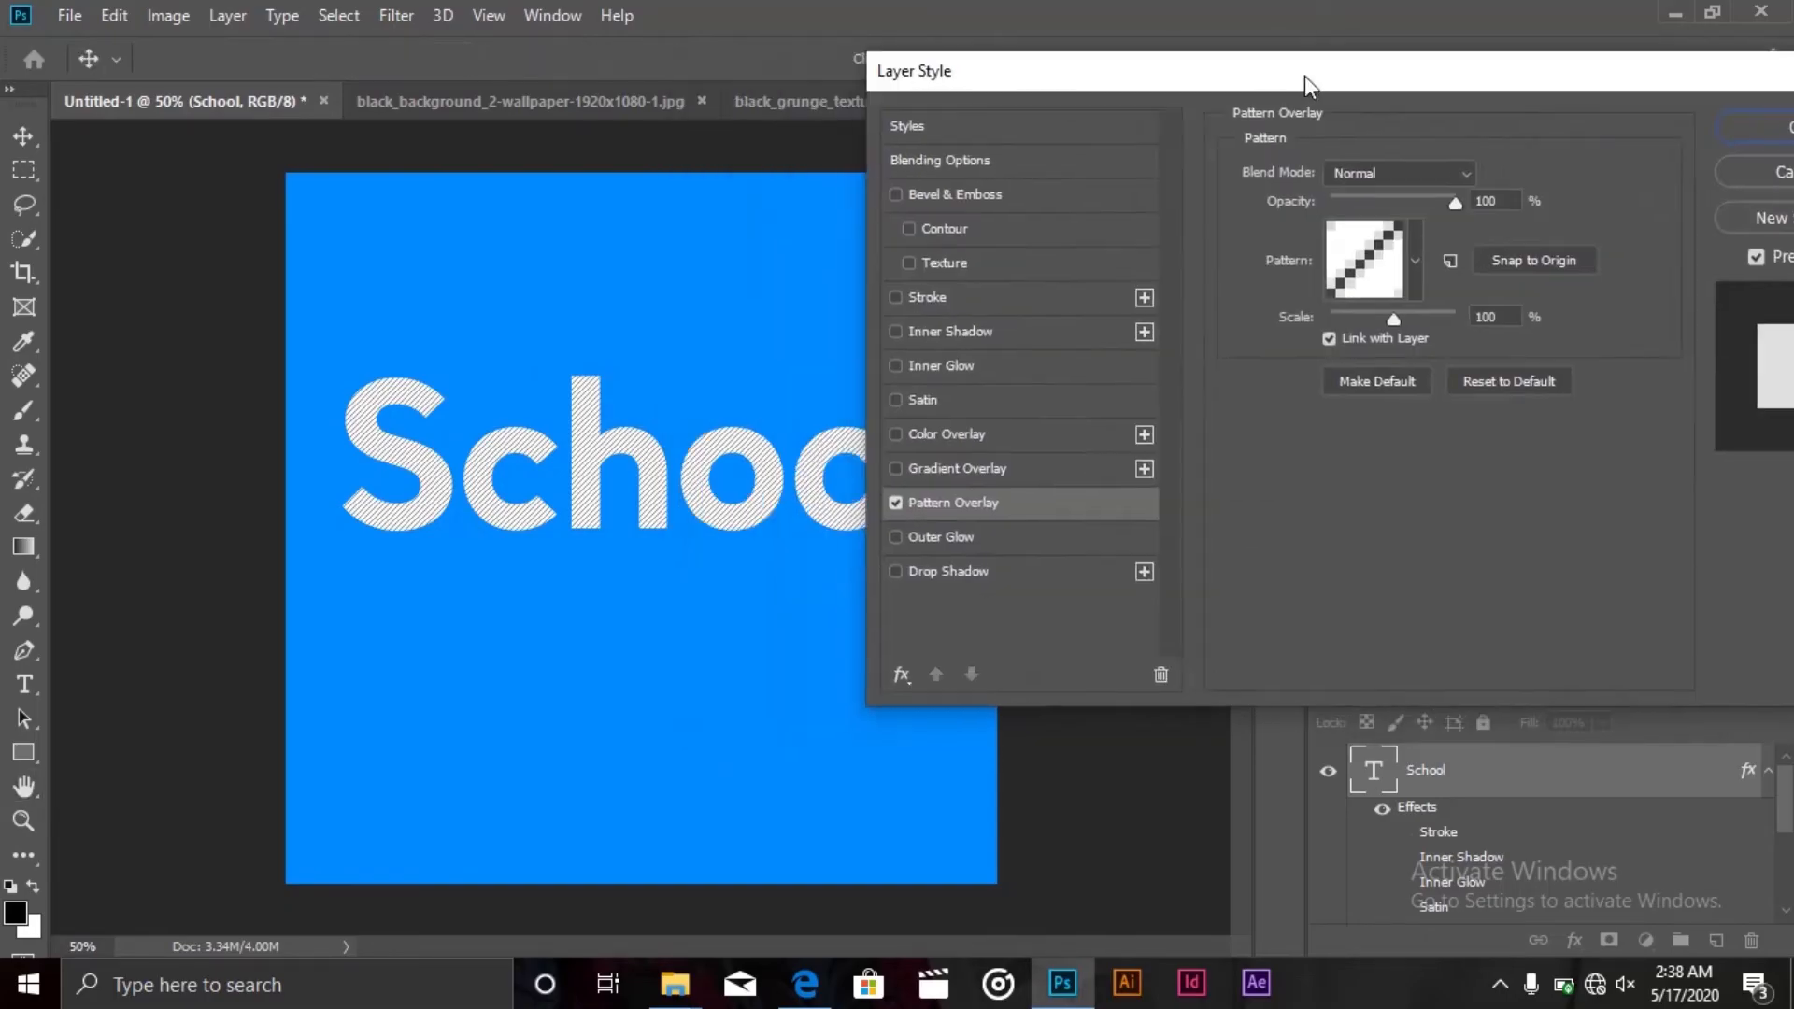
pyautogui.click(1414, 283)
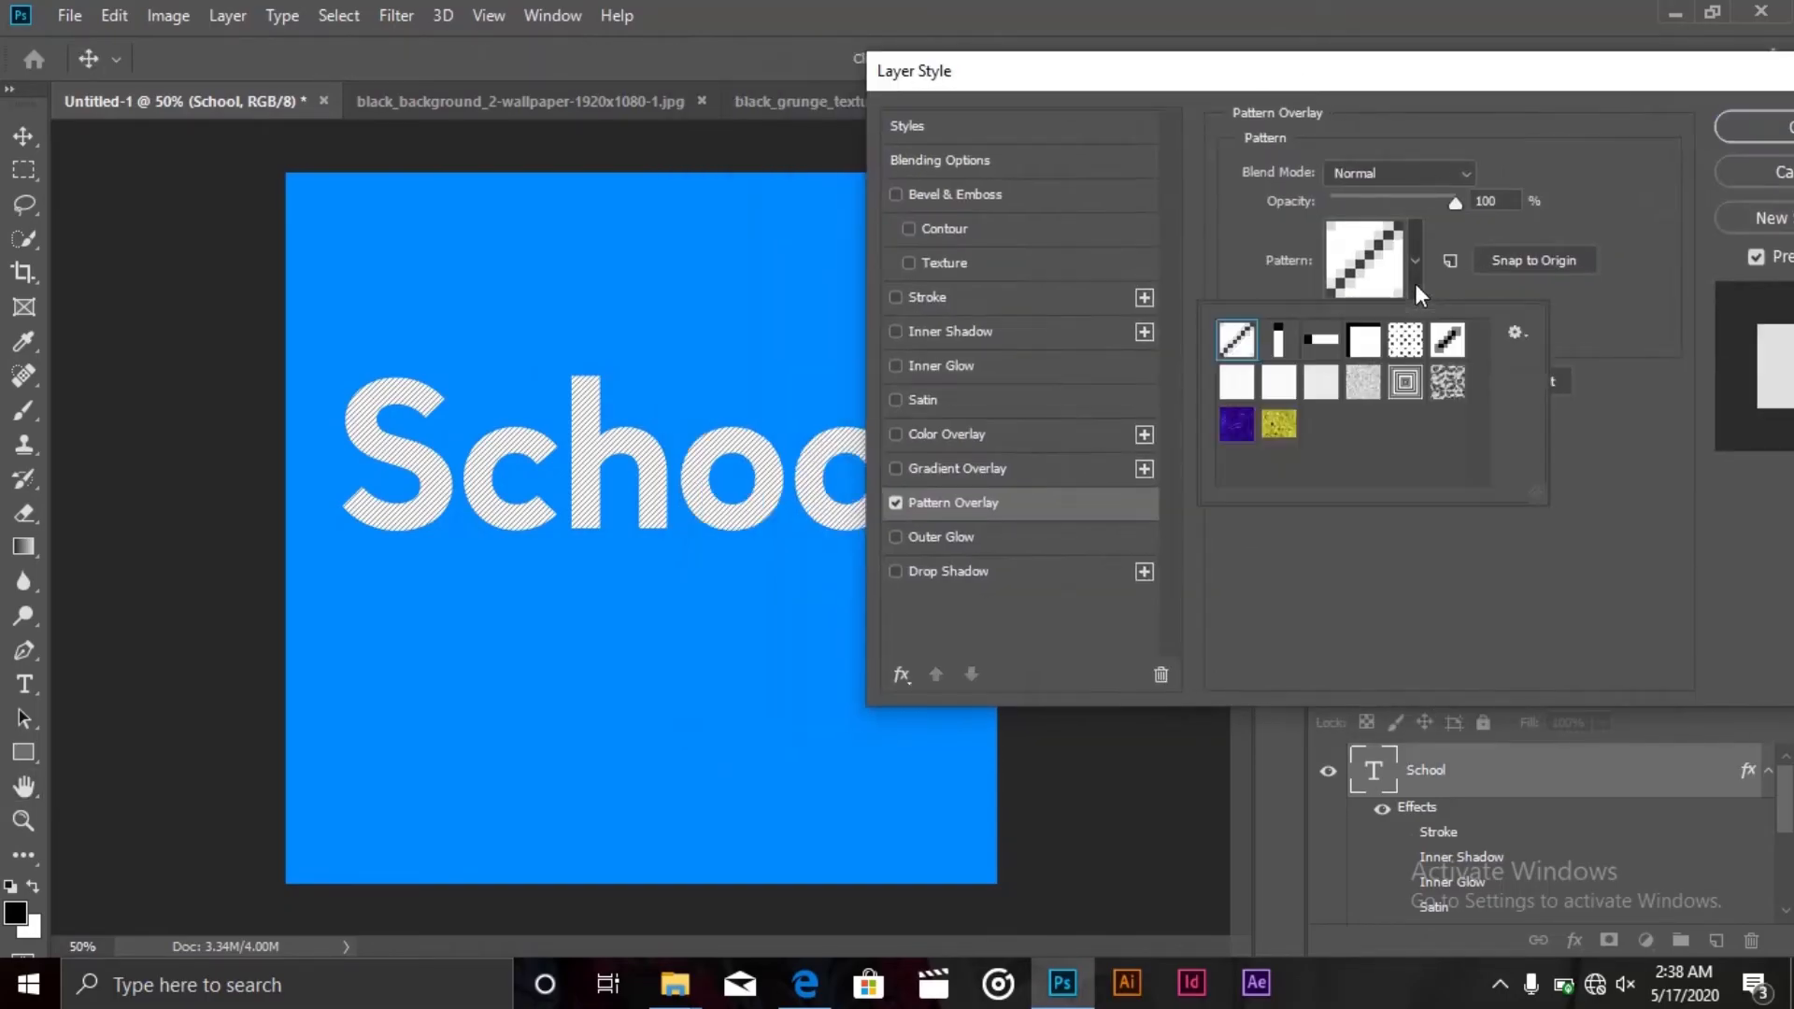
pyautogui.click(1248, 428)
pyautogui.click(1279, 424)
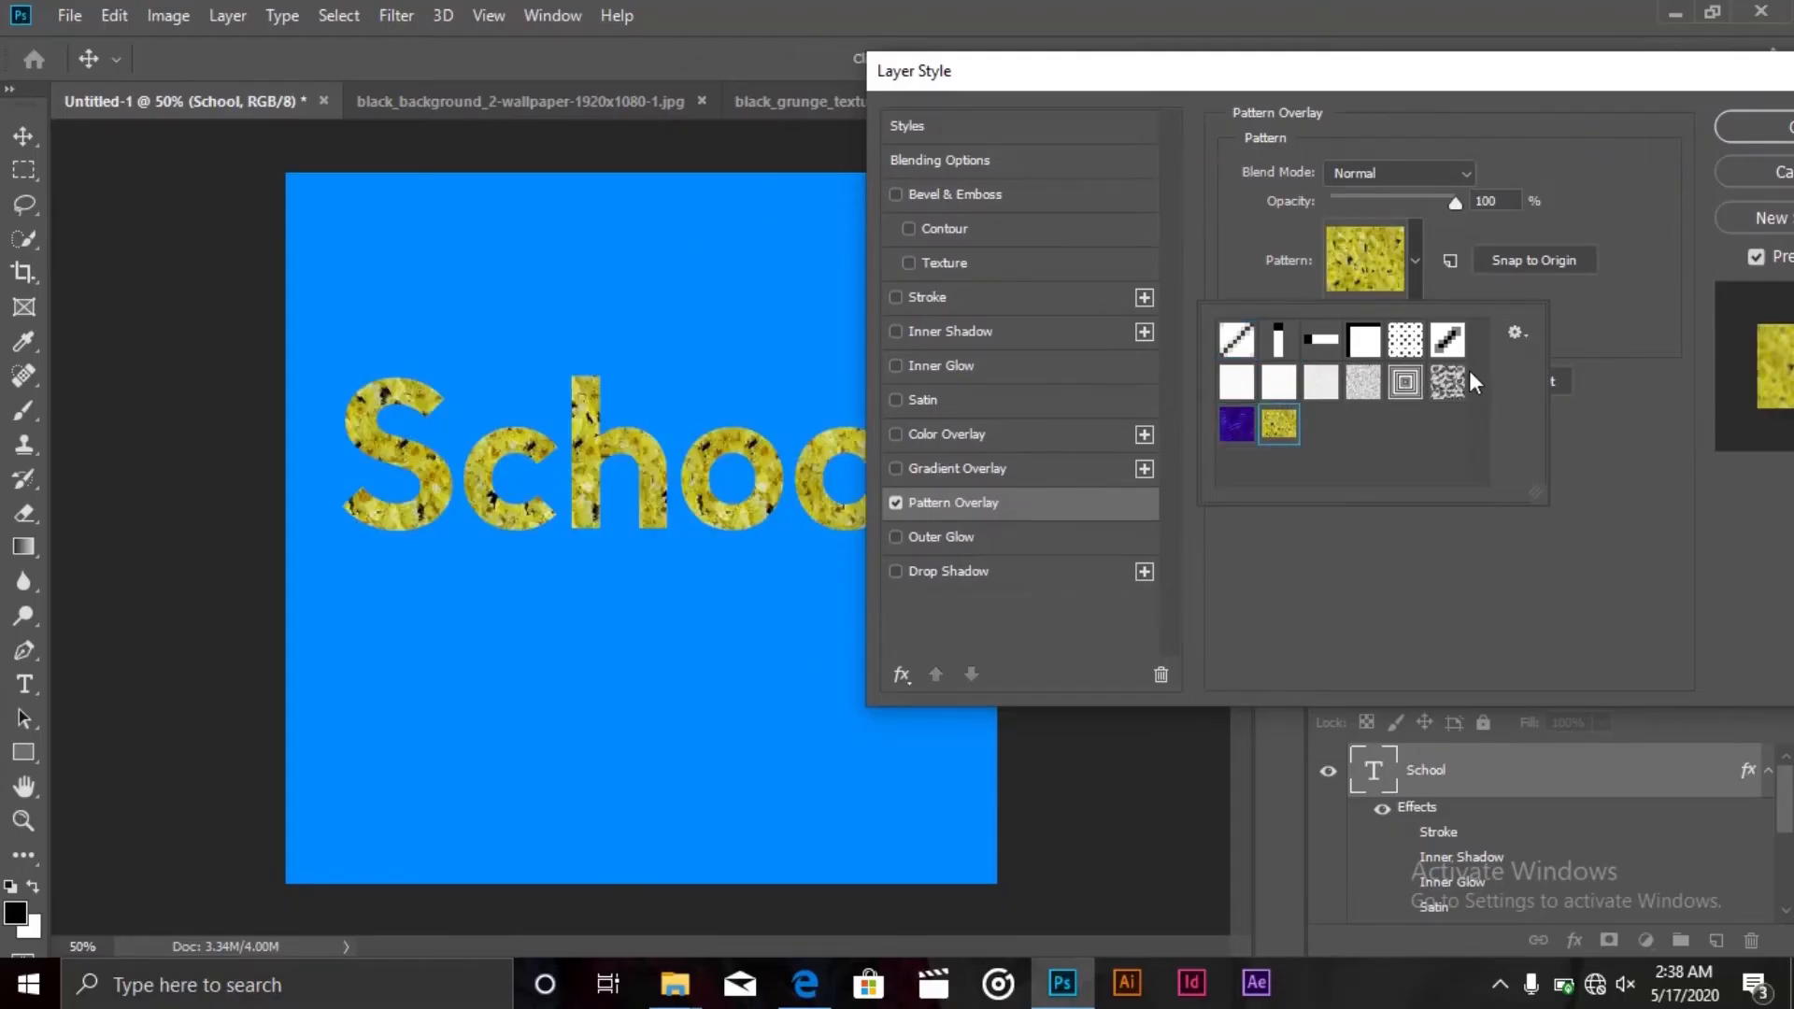
pyautogui.click(1516, 332)
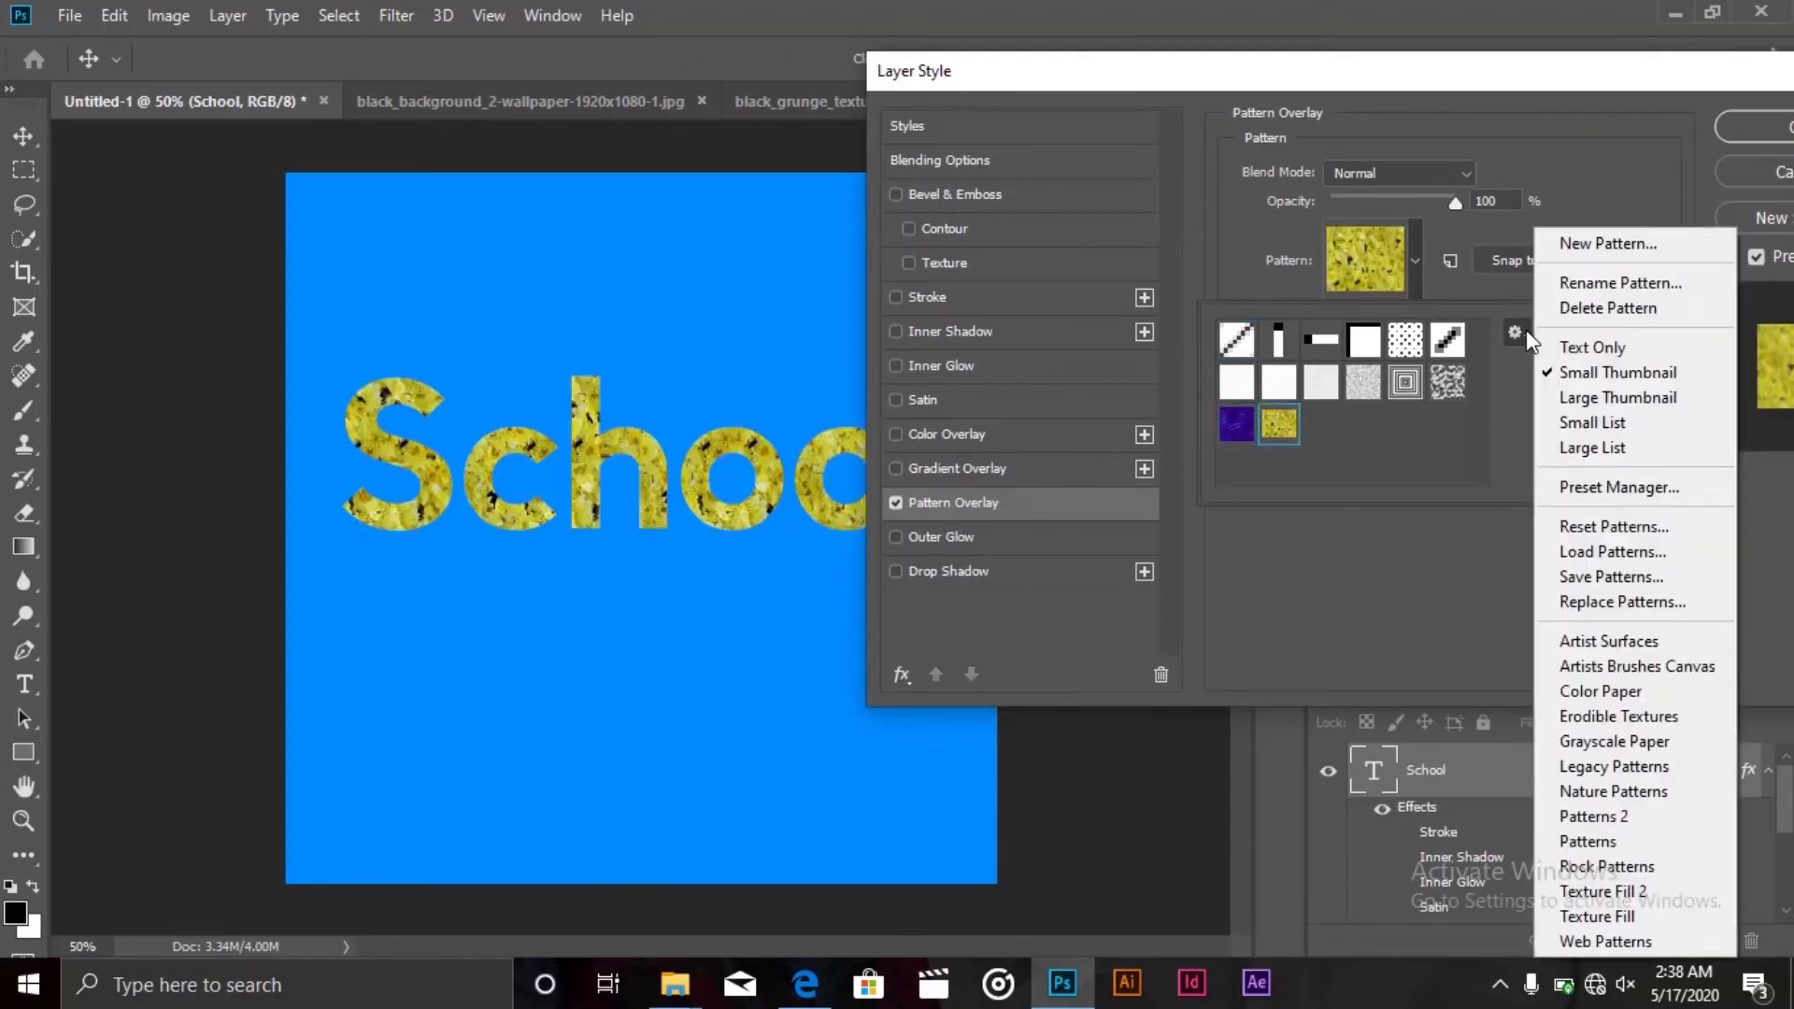
pyautogui.click(1292, 594)
pyautogui.click(1571, 467)
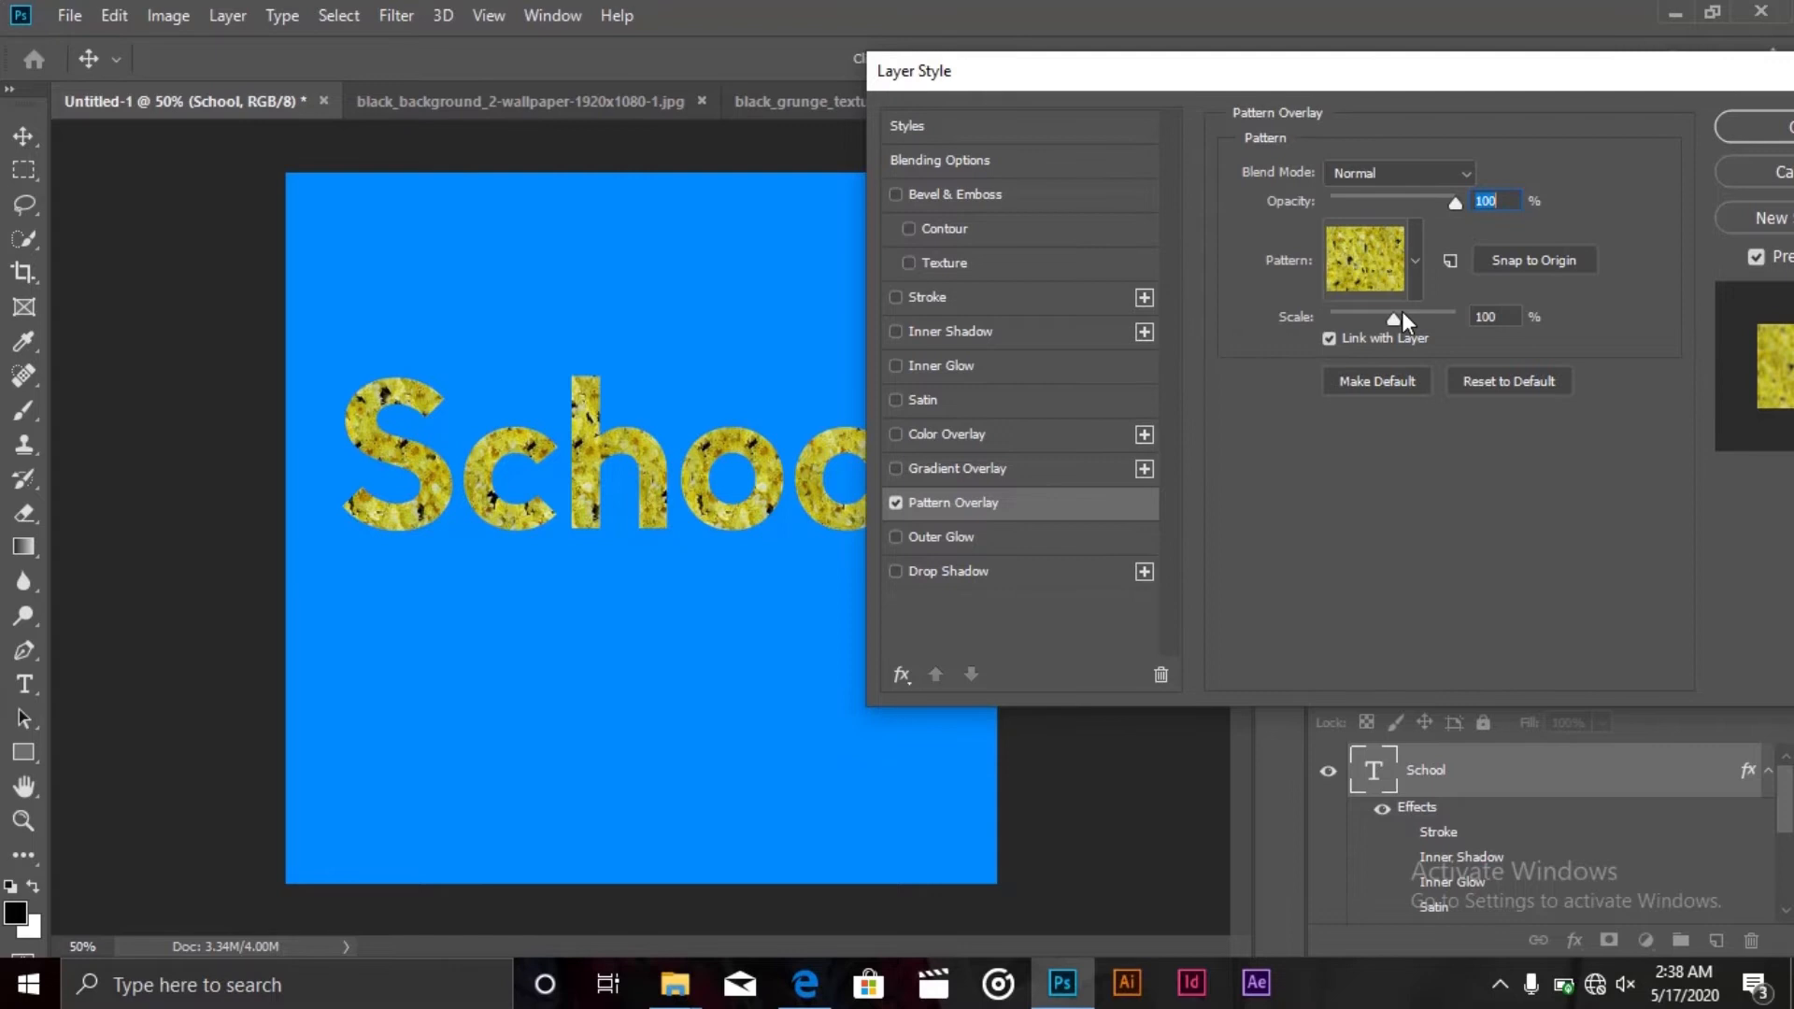
# Set the pattern overlay to 187% scale and 68% opacity, and replace the effect with Outer Glow
pyautogui.moveTo(1393, 317)
pyautogui.mouseDown()
pyautogui.moveTo(1371, 320)
pyautogui.moveTo(1439, 321)
pyautogui.moveTo(1332, 328)
pyautogui.moveTo(1551, 322)
pyautogui.moveTo(1400, 323)
pyautogui.mouseUp()
pyautogui.moveTo(1397, 198); pyautogui.dragTo(1415, 200)
pyautogui.click(903, 530)
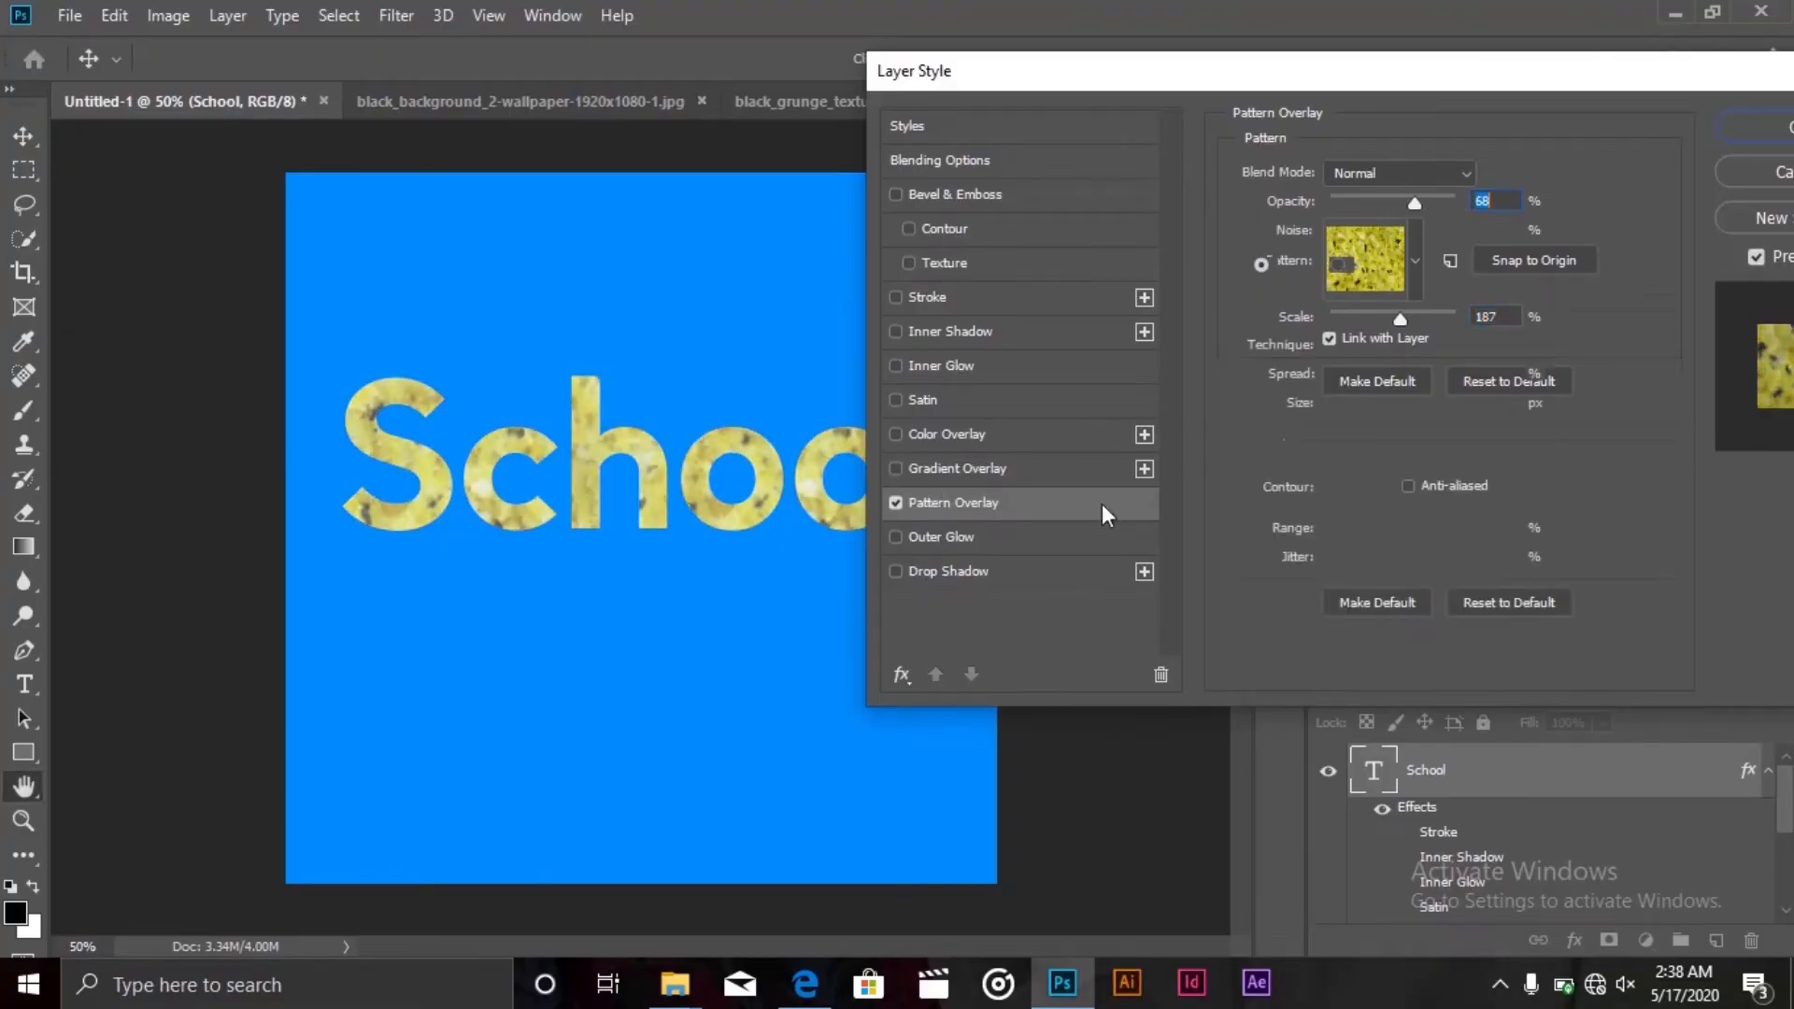
pyautogui.click(897, 503)
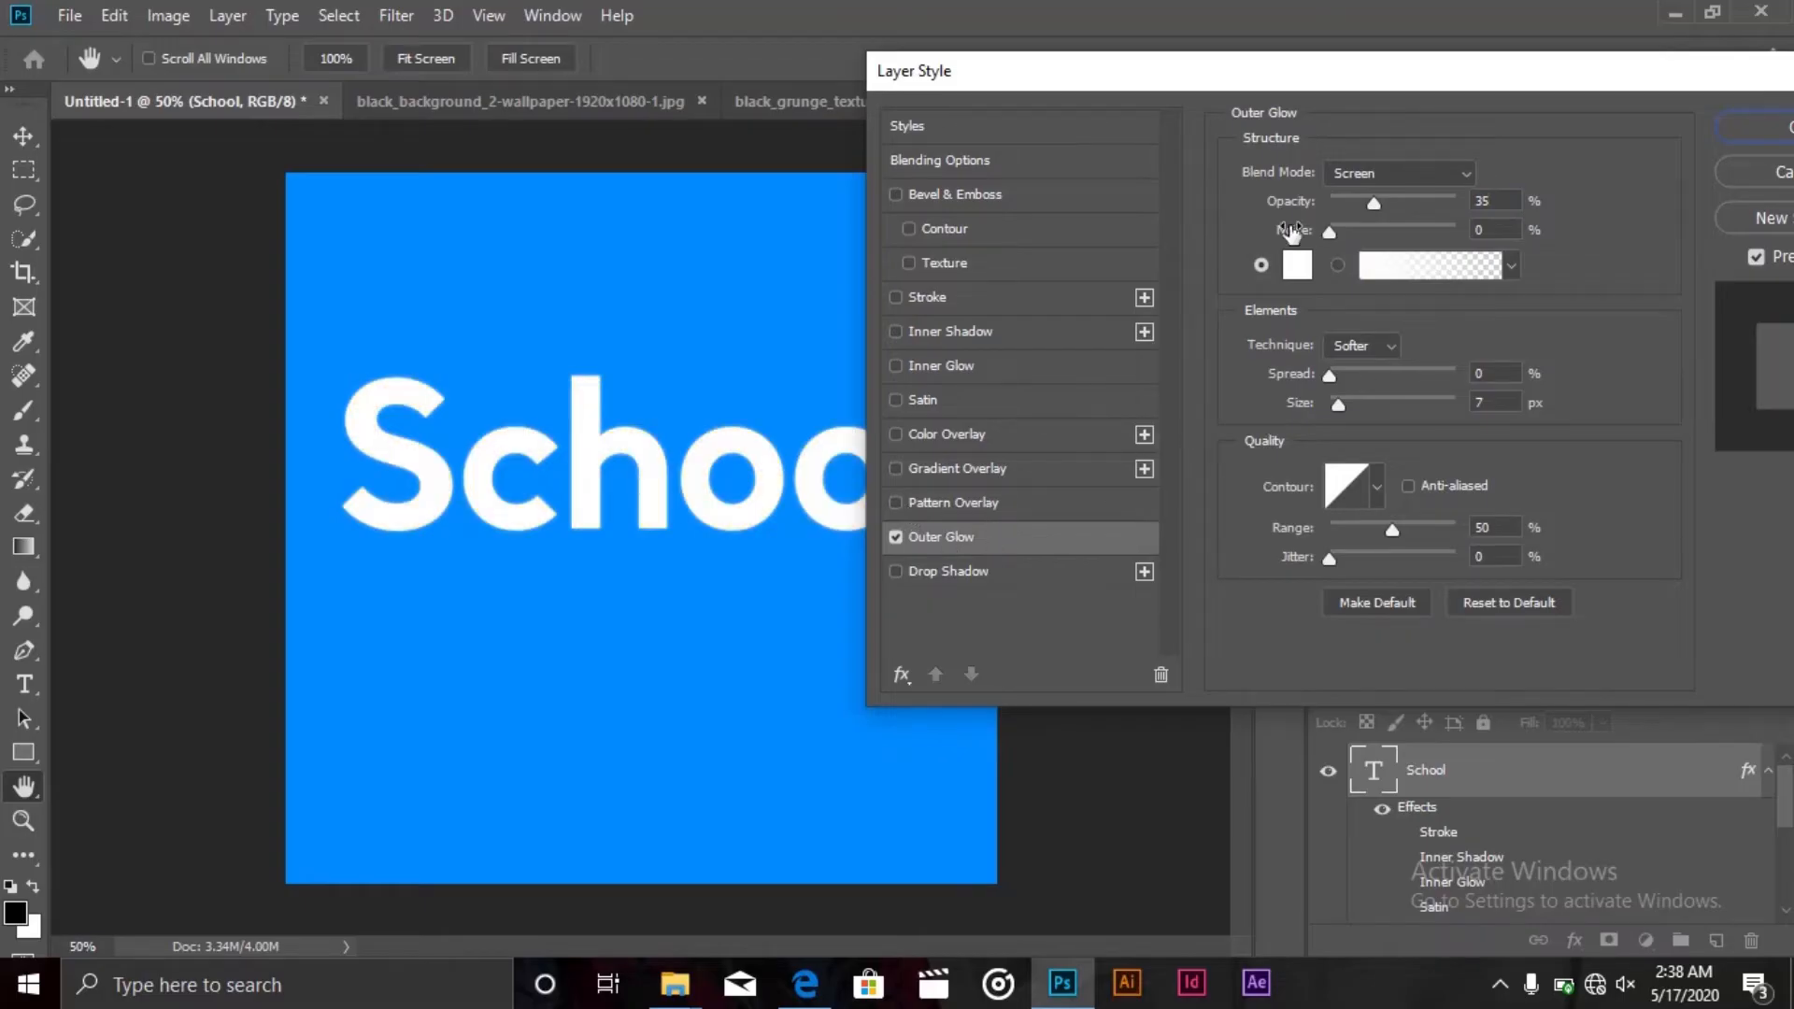
# Set the outer glow color to pink ff0066
pyautogui.click(1301, 265)
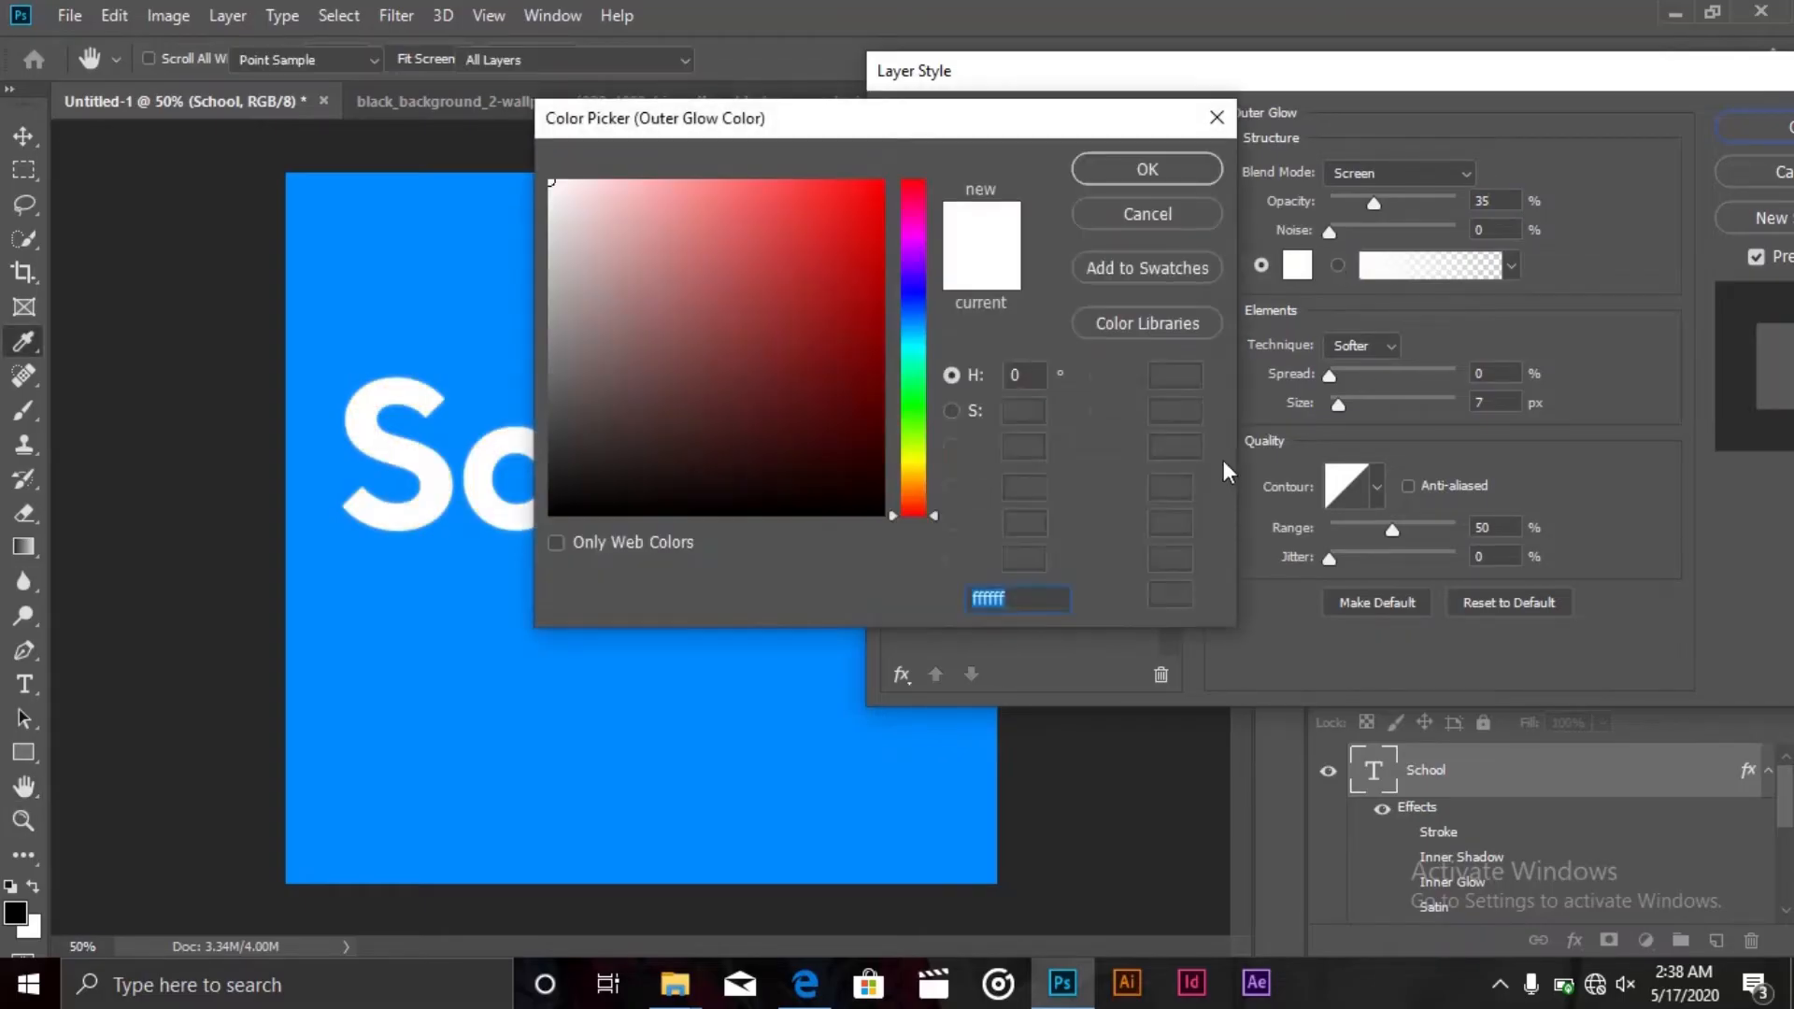
pyautogui.moveTo(919, 430); pyautogui.dragTo(1093, 114)
pyautogui.click(890, 179)
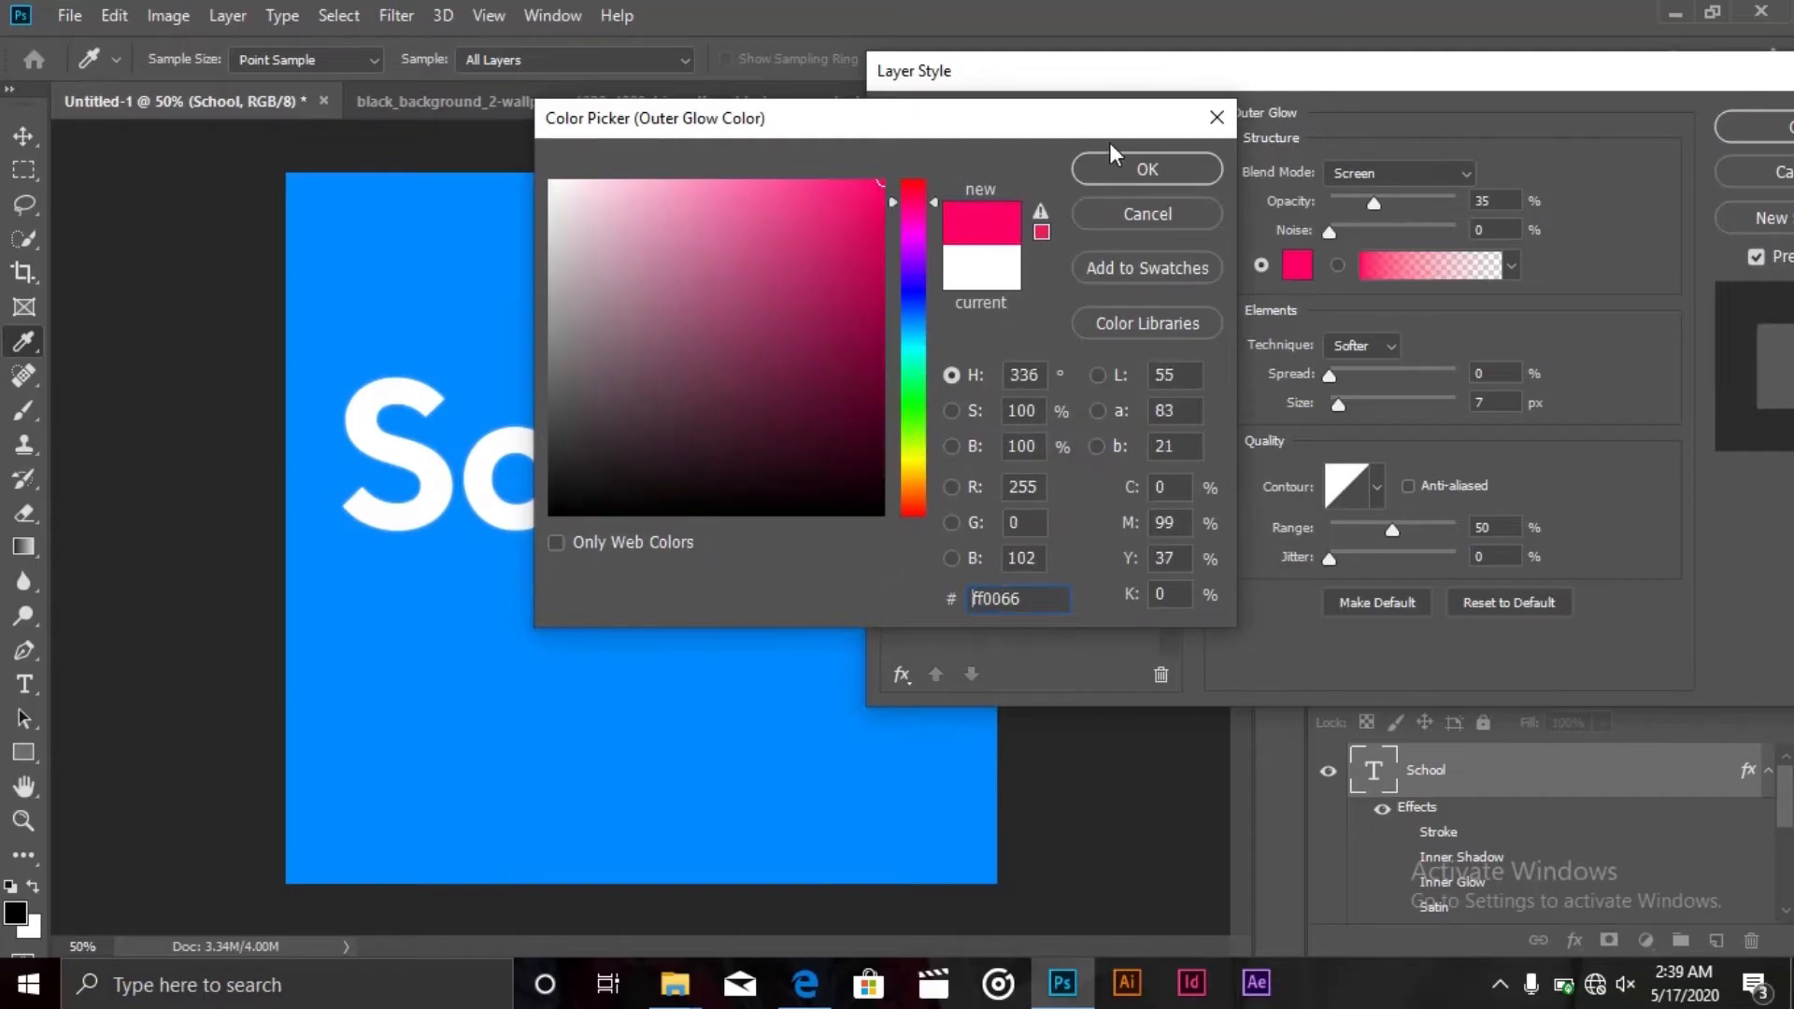
pyautogui.click(1129, 180)
# Raise the outer glow's opacity to 64%, try the Dissolve blend mode and settle on Normal
pyautogui.moveTo(1375, 204); pyautogui.dragTo(1413, 208)
pyautogui.click(1397, 173)
pyautogui.click(1375, 210)
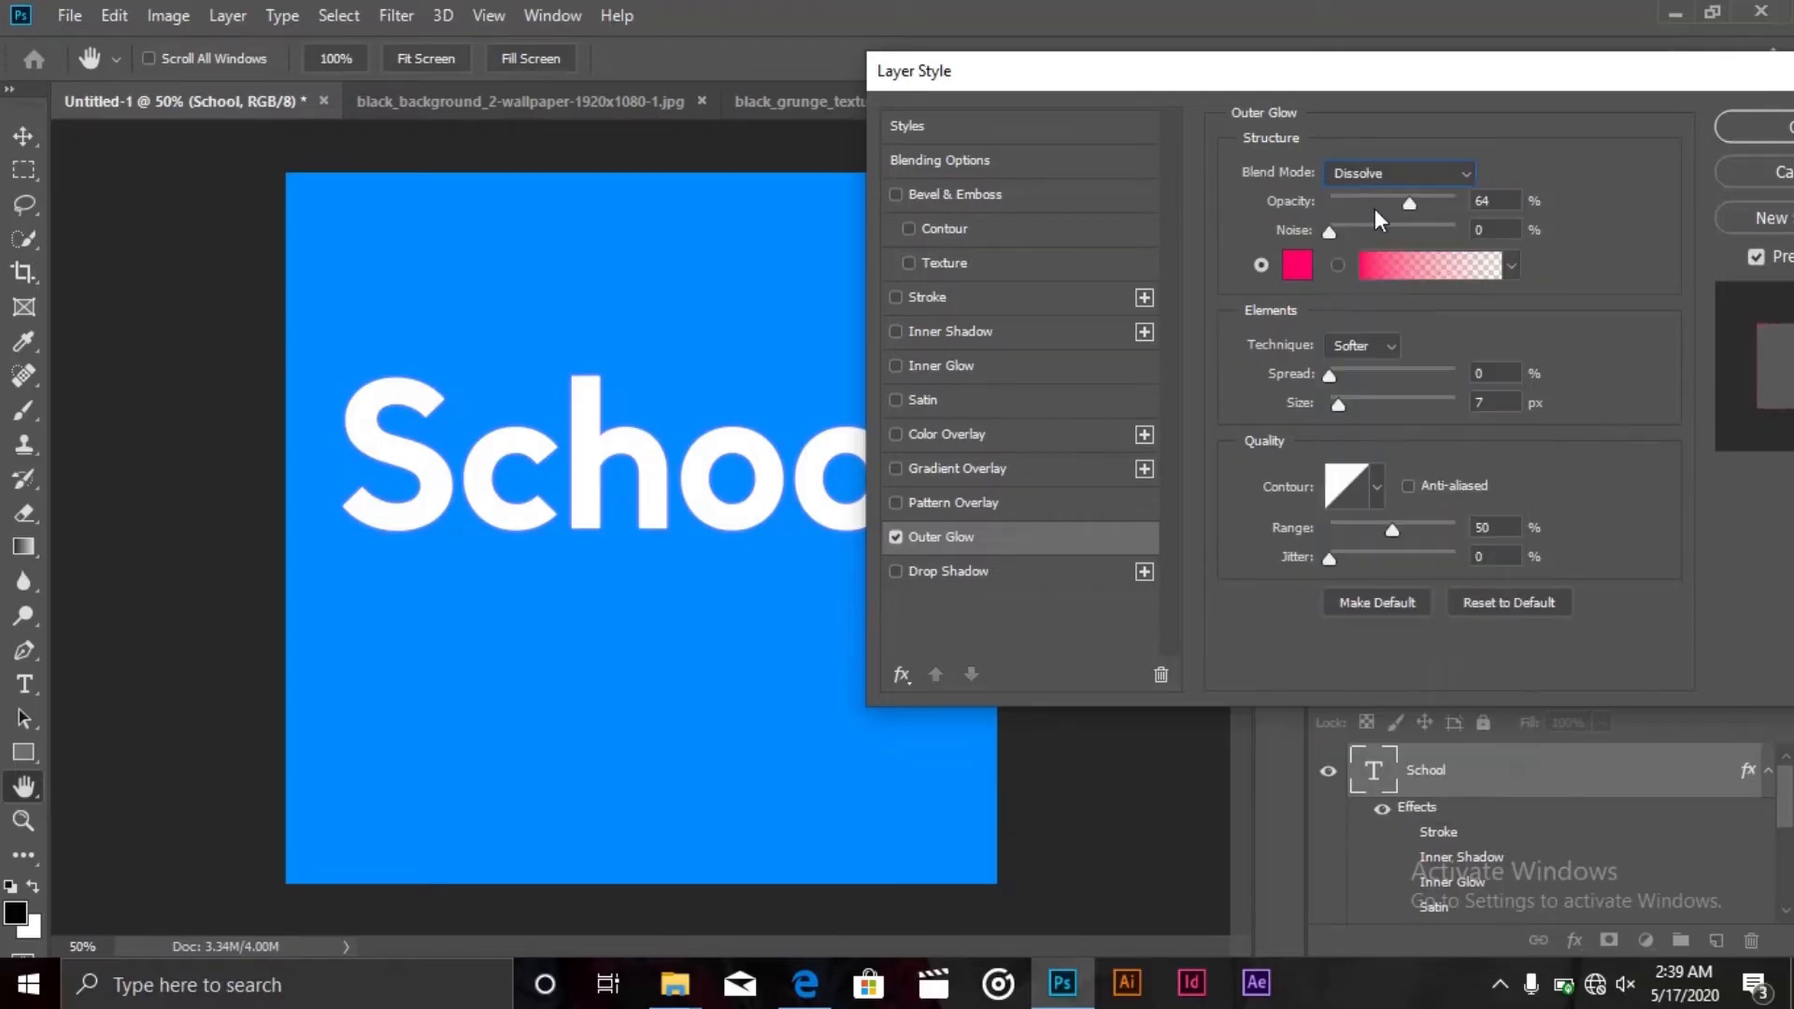
pyautogui.click(1381, 176)
pyautogui.click(1376, 193)
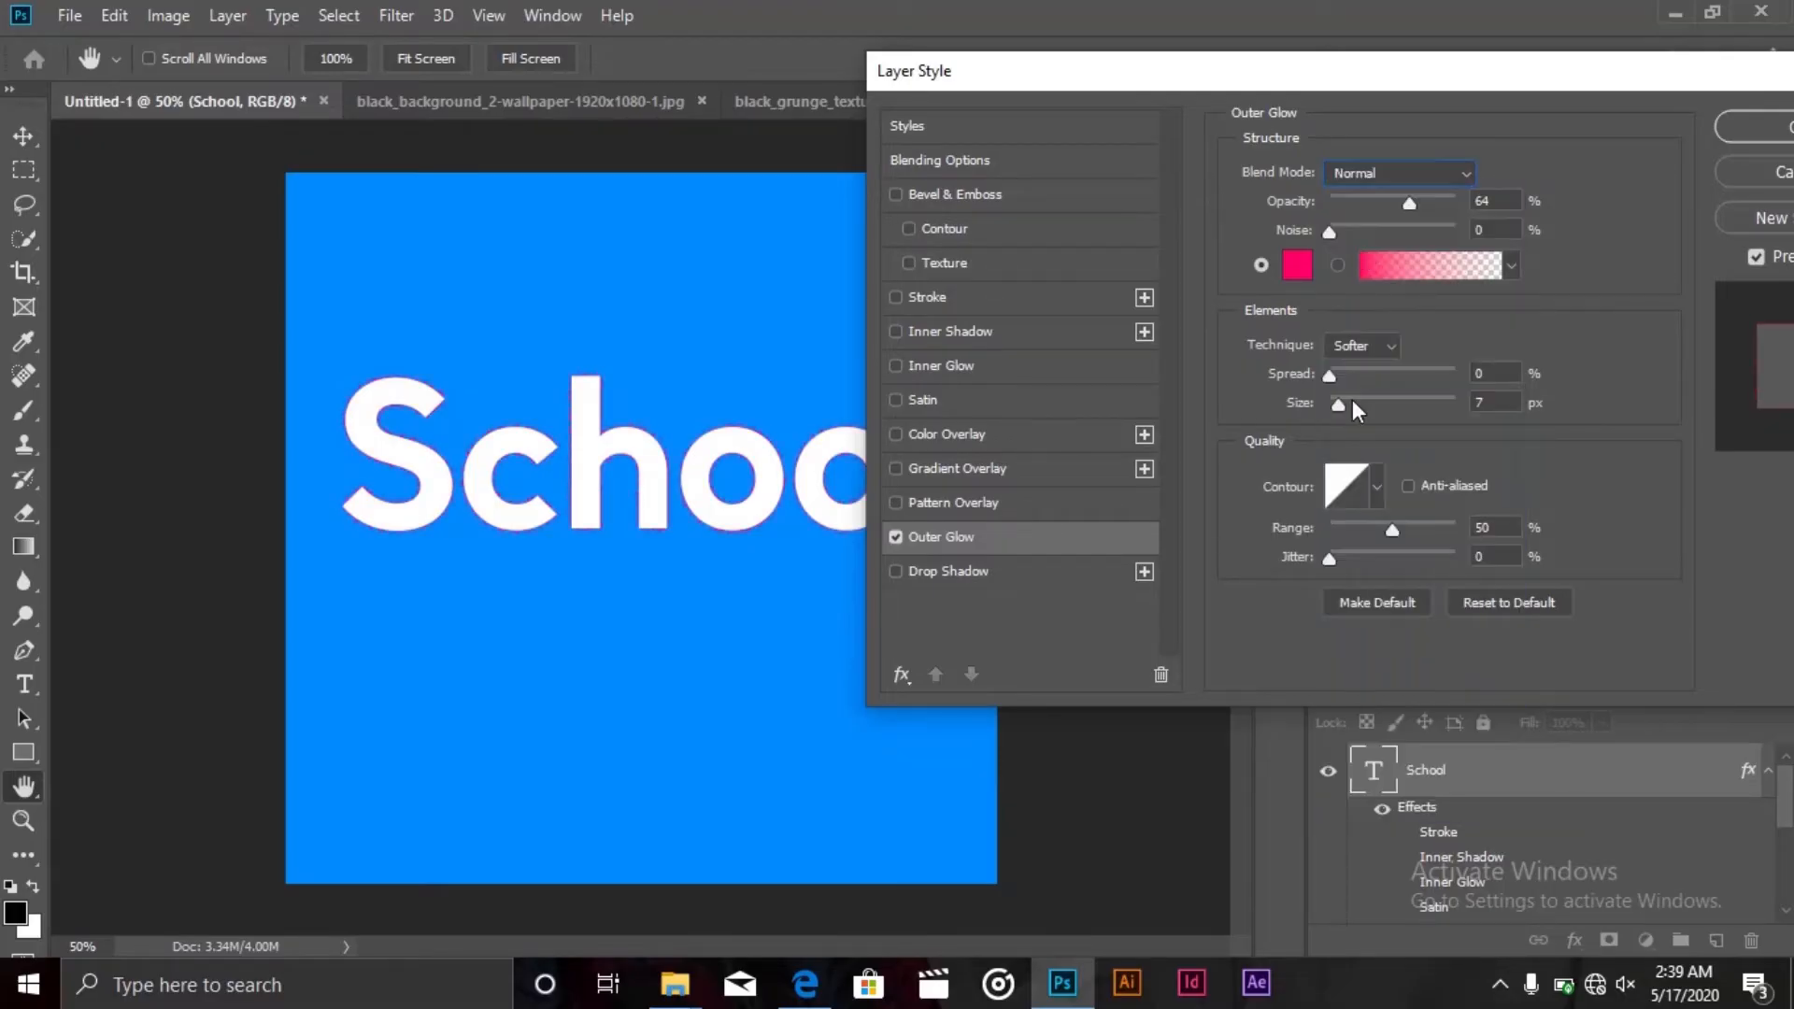
# Set the outer glow's size to 57 px and vary its range, first up to 75% and back to a lower value
pyautogui.moveTo(1353, 401); pyautogui.dragTo(1368, 404)
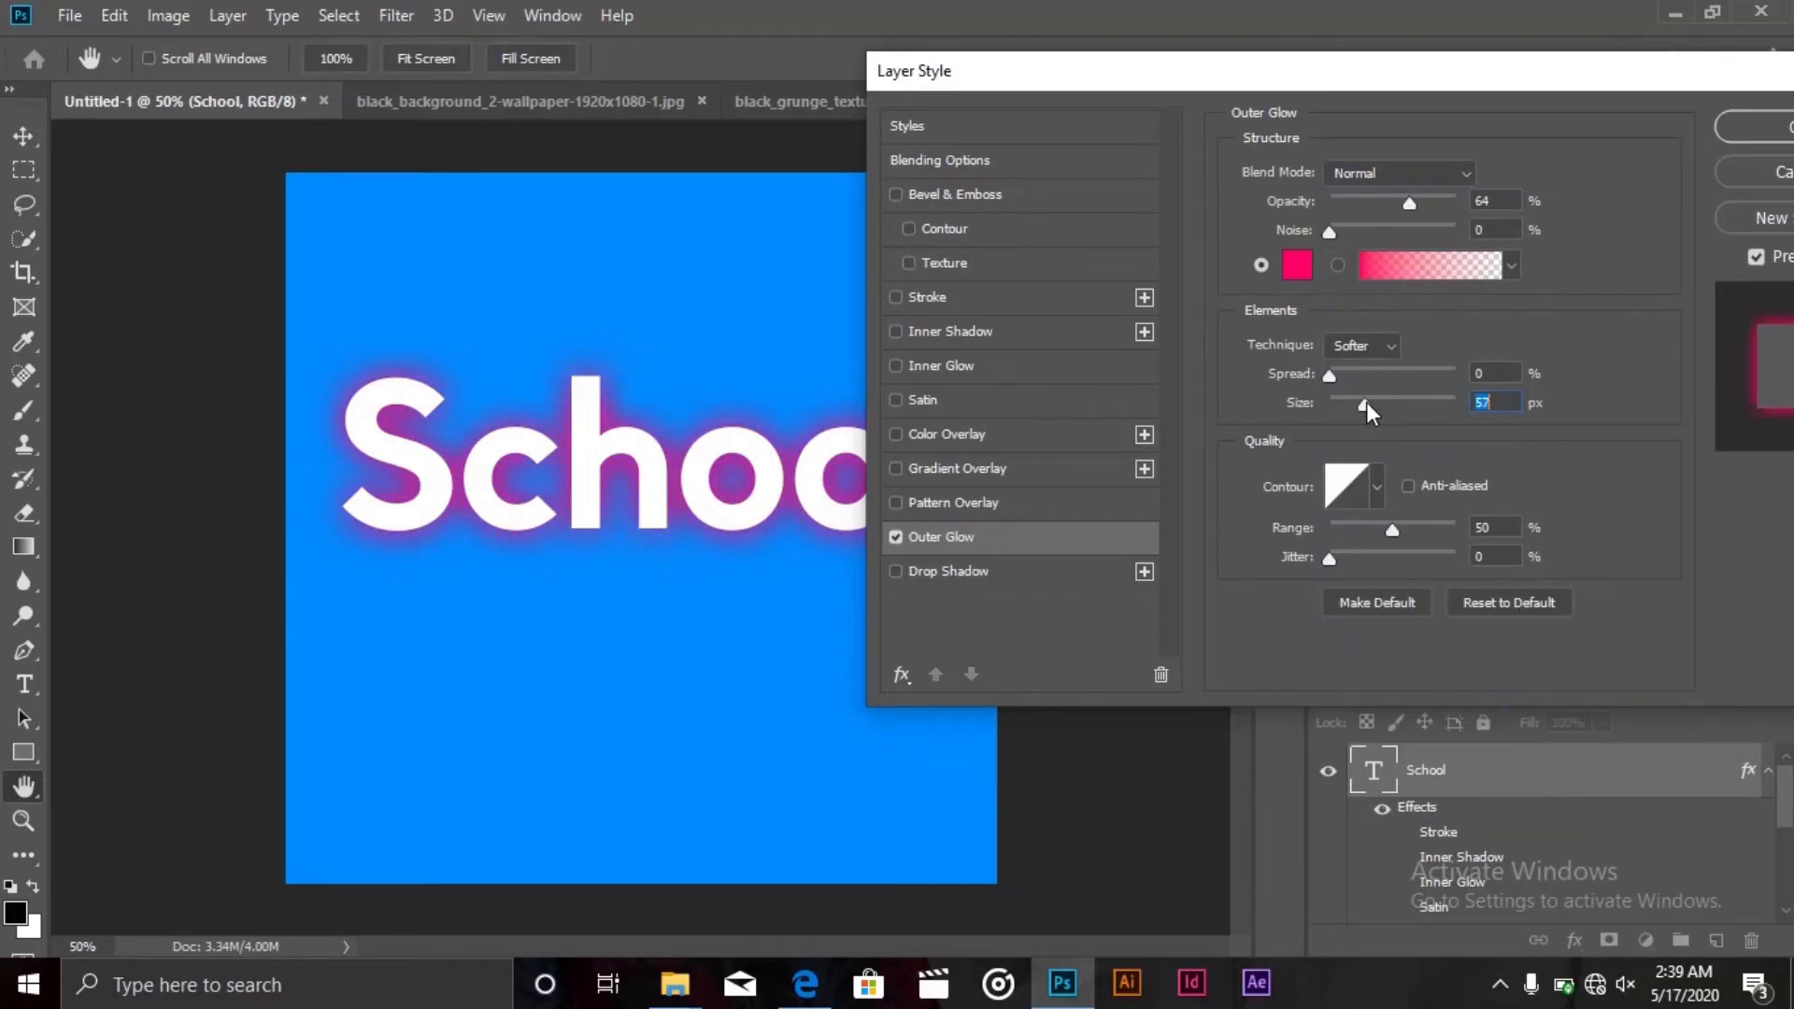
pyautogui.moveTo(1392, 526); pyautogui.dragTo(1442, 529)
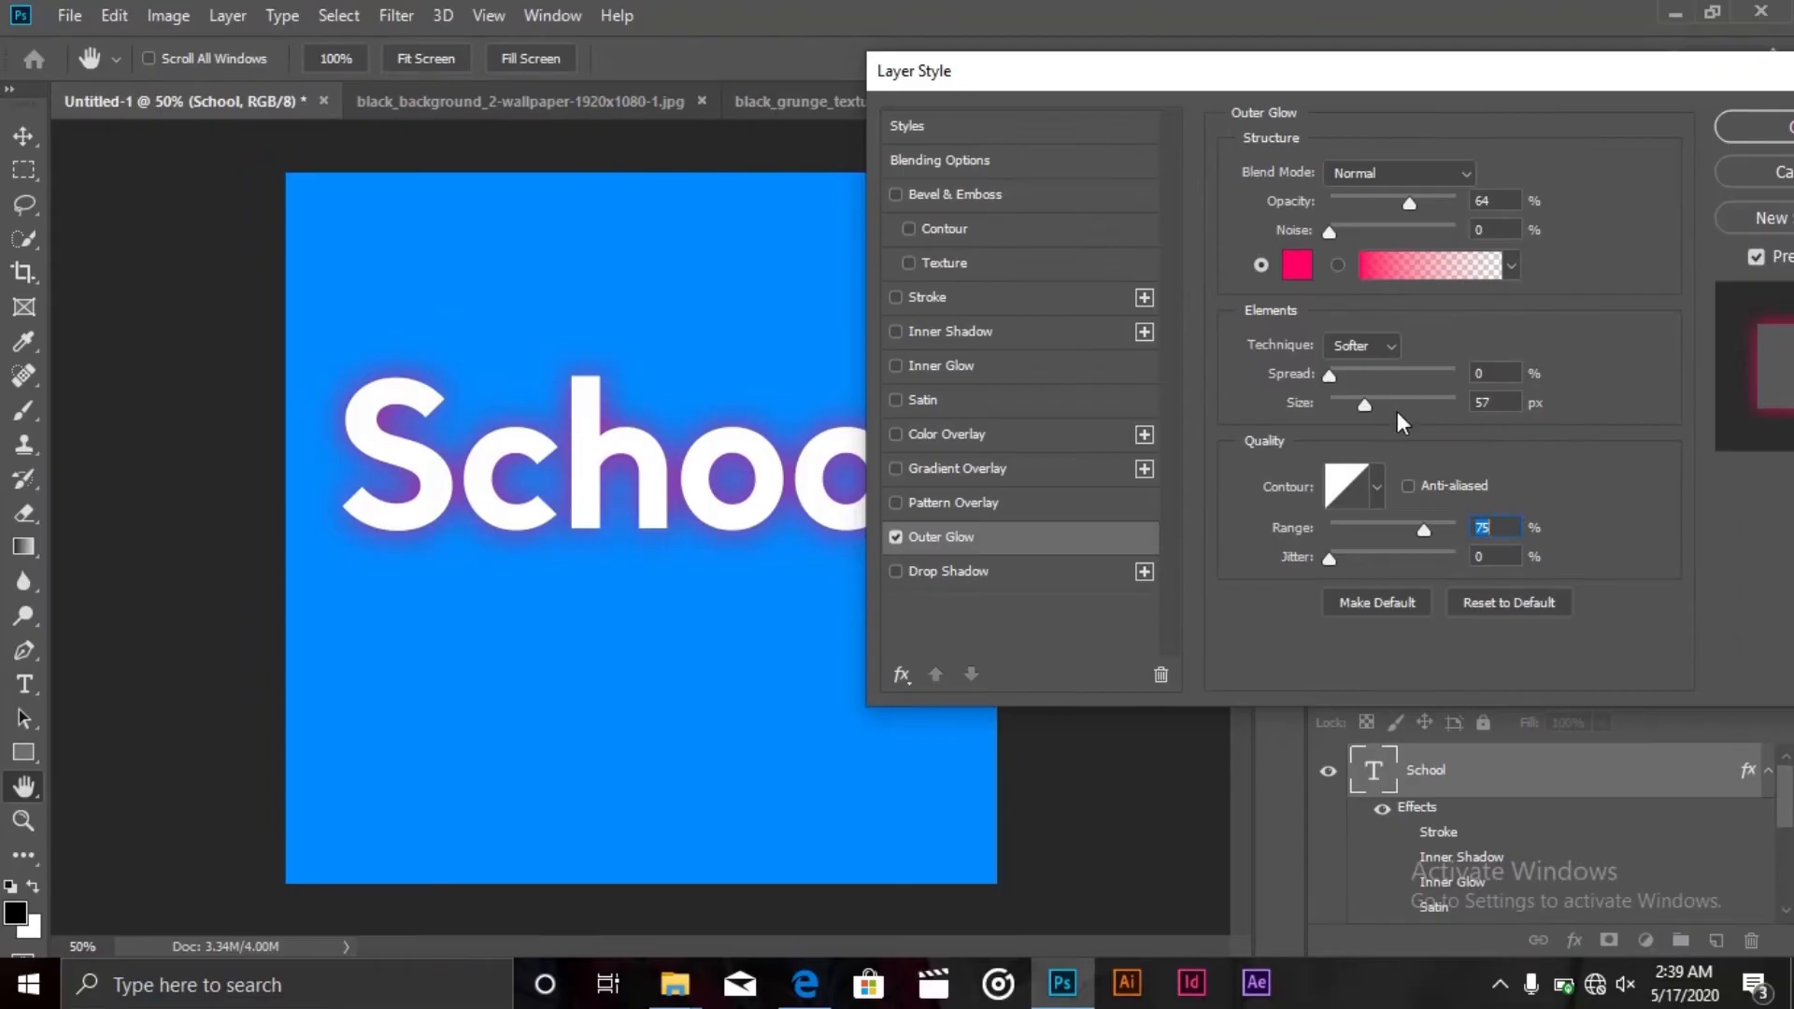
pyautogui.moveTo(1413, 529)
pyautogui.mouseDown()
pyautogui.moveTo(1354, 532)
pyautogui.moveTo(1455, 536)
pyautogui.moveTo(1382, 534)
pyautogui.mouseUp()
# Enable Drop Shadow on the School text and turn off the Outer Glow effect
pyautogui.click(921, 568)
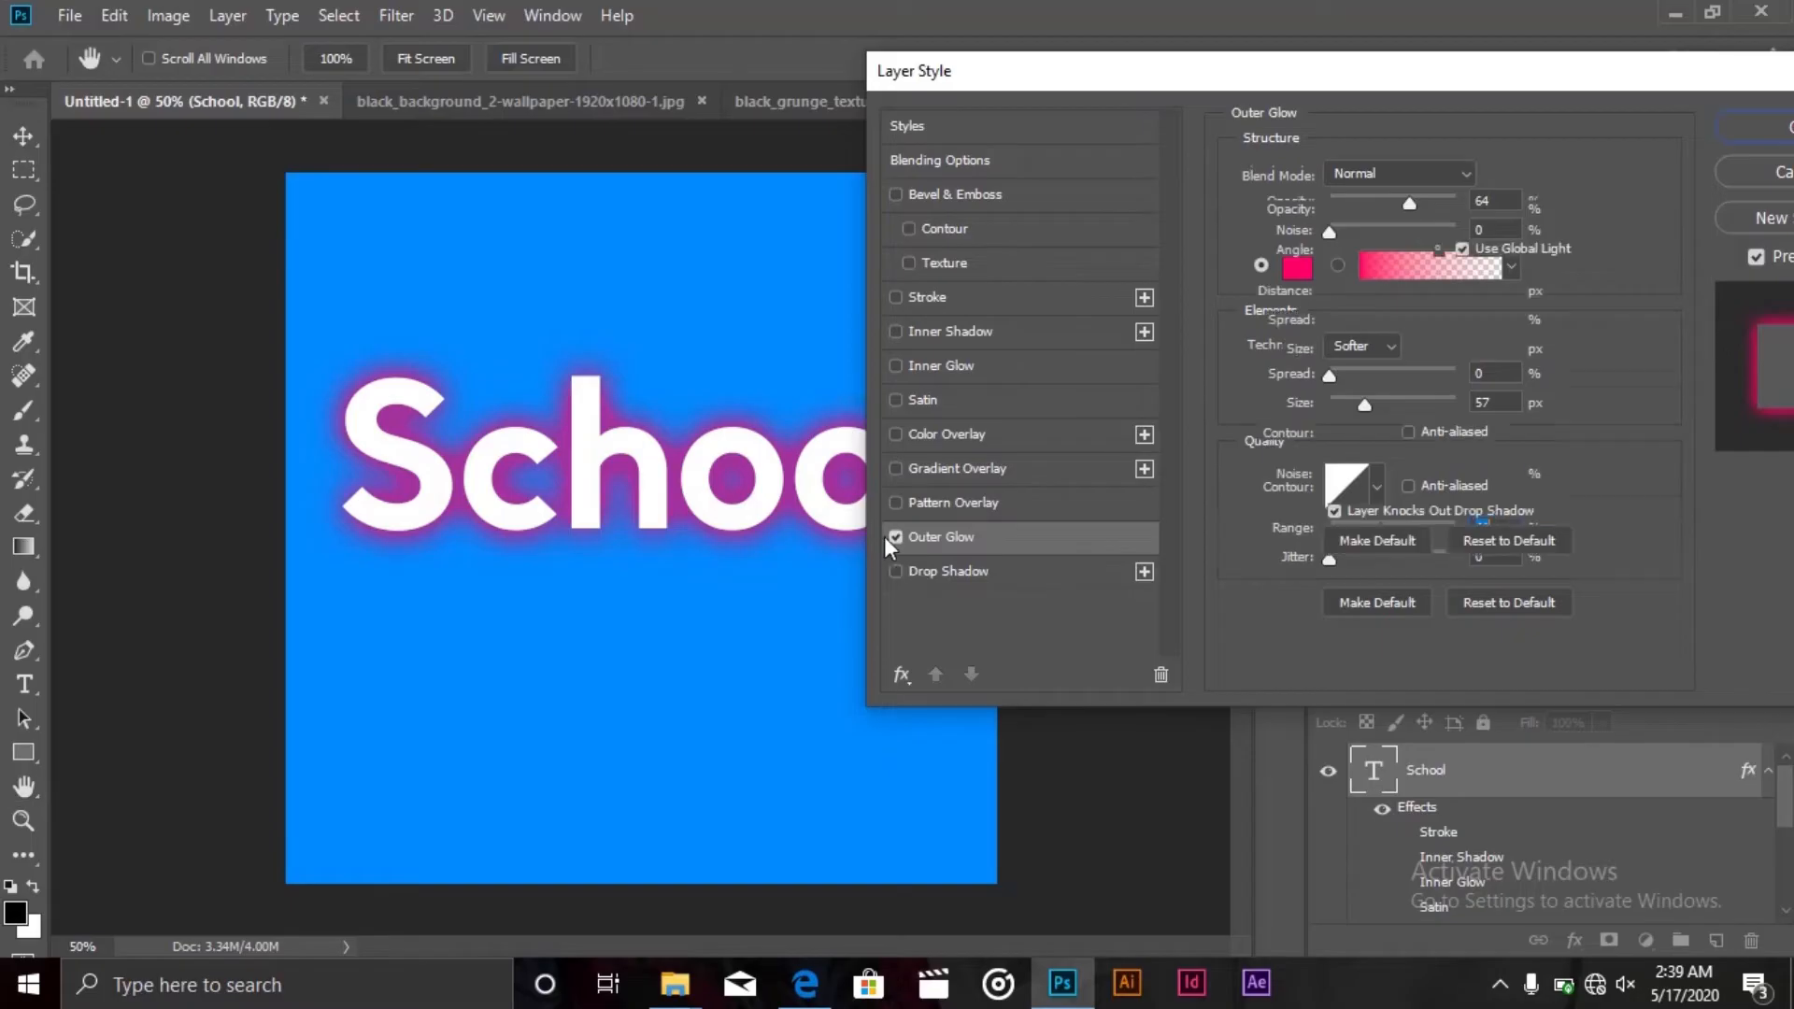
pyautogui.click(894, 536)
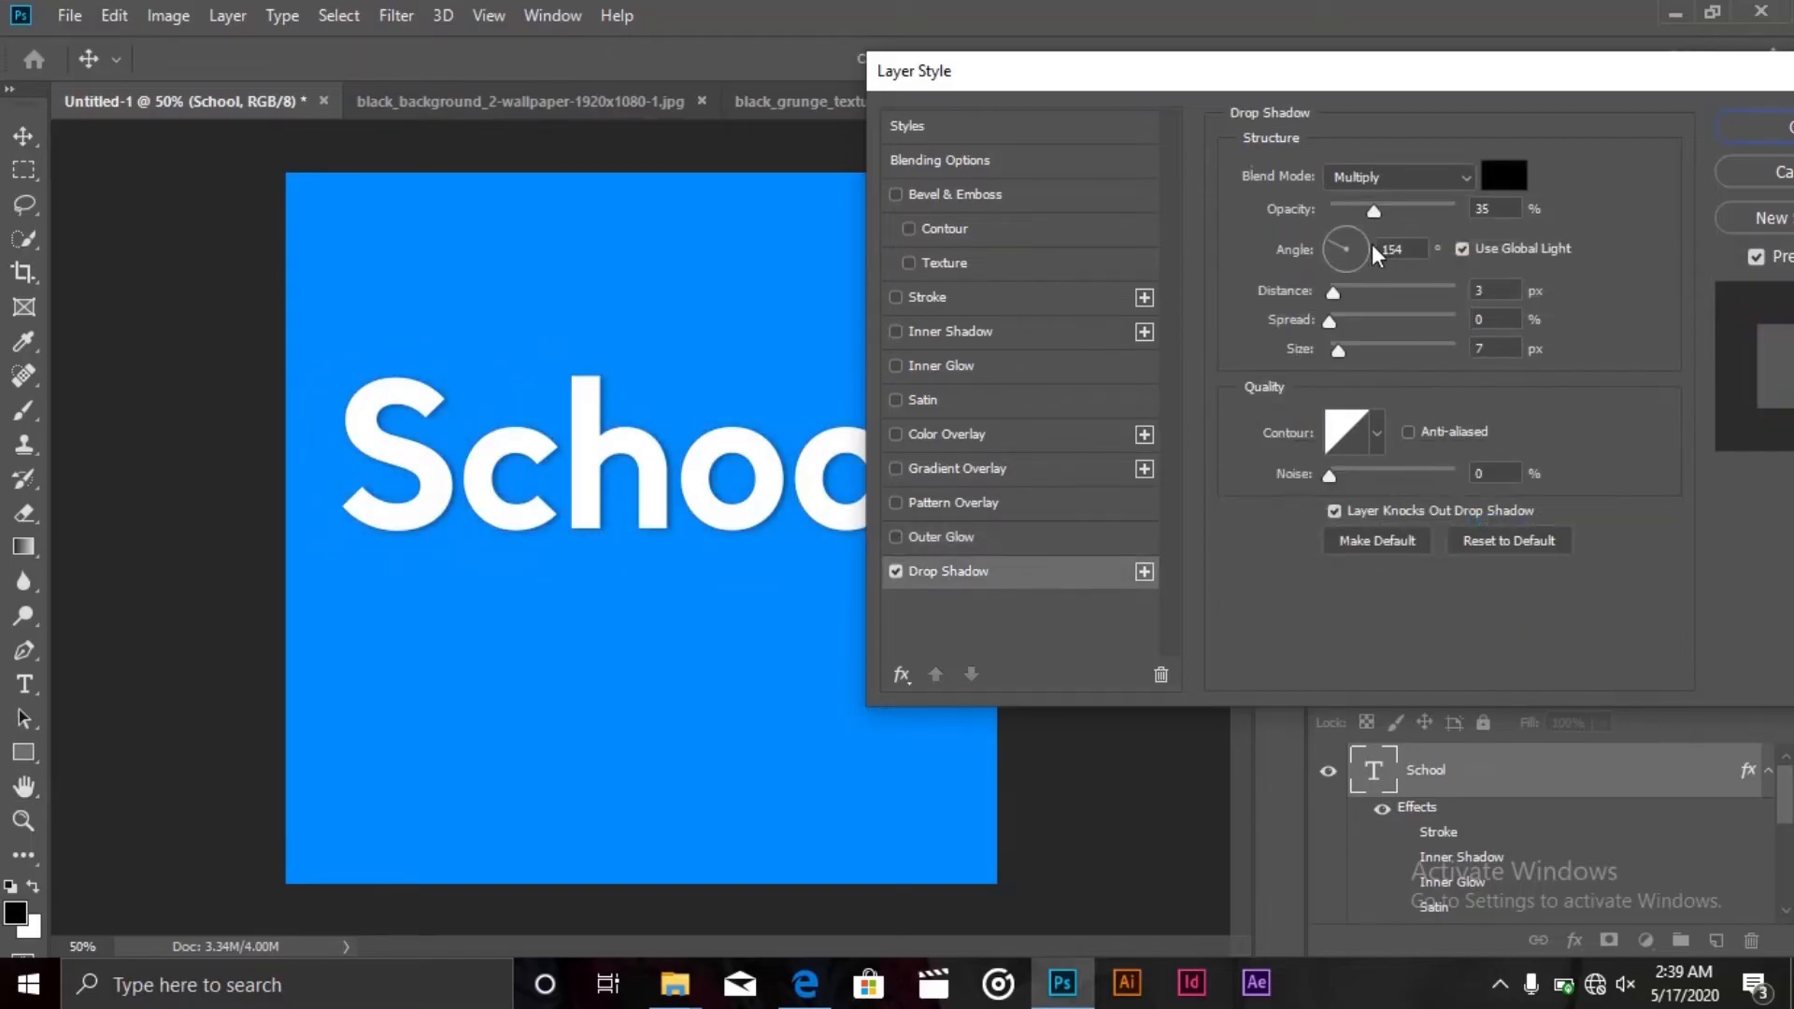
# Set the School text's drop shadow to 59% opacity, 12 px distance and 0 px size, trying a 73 px size first
pyautogui.click(1398, 215)
pyautogui.moveTo(1399, 215); pyautogui.dragTo(1404, 214)
pyautogui.moveTo(1349, 355); pyautogui.dragTo(1324, 325)
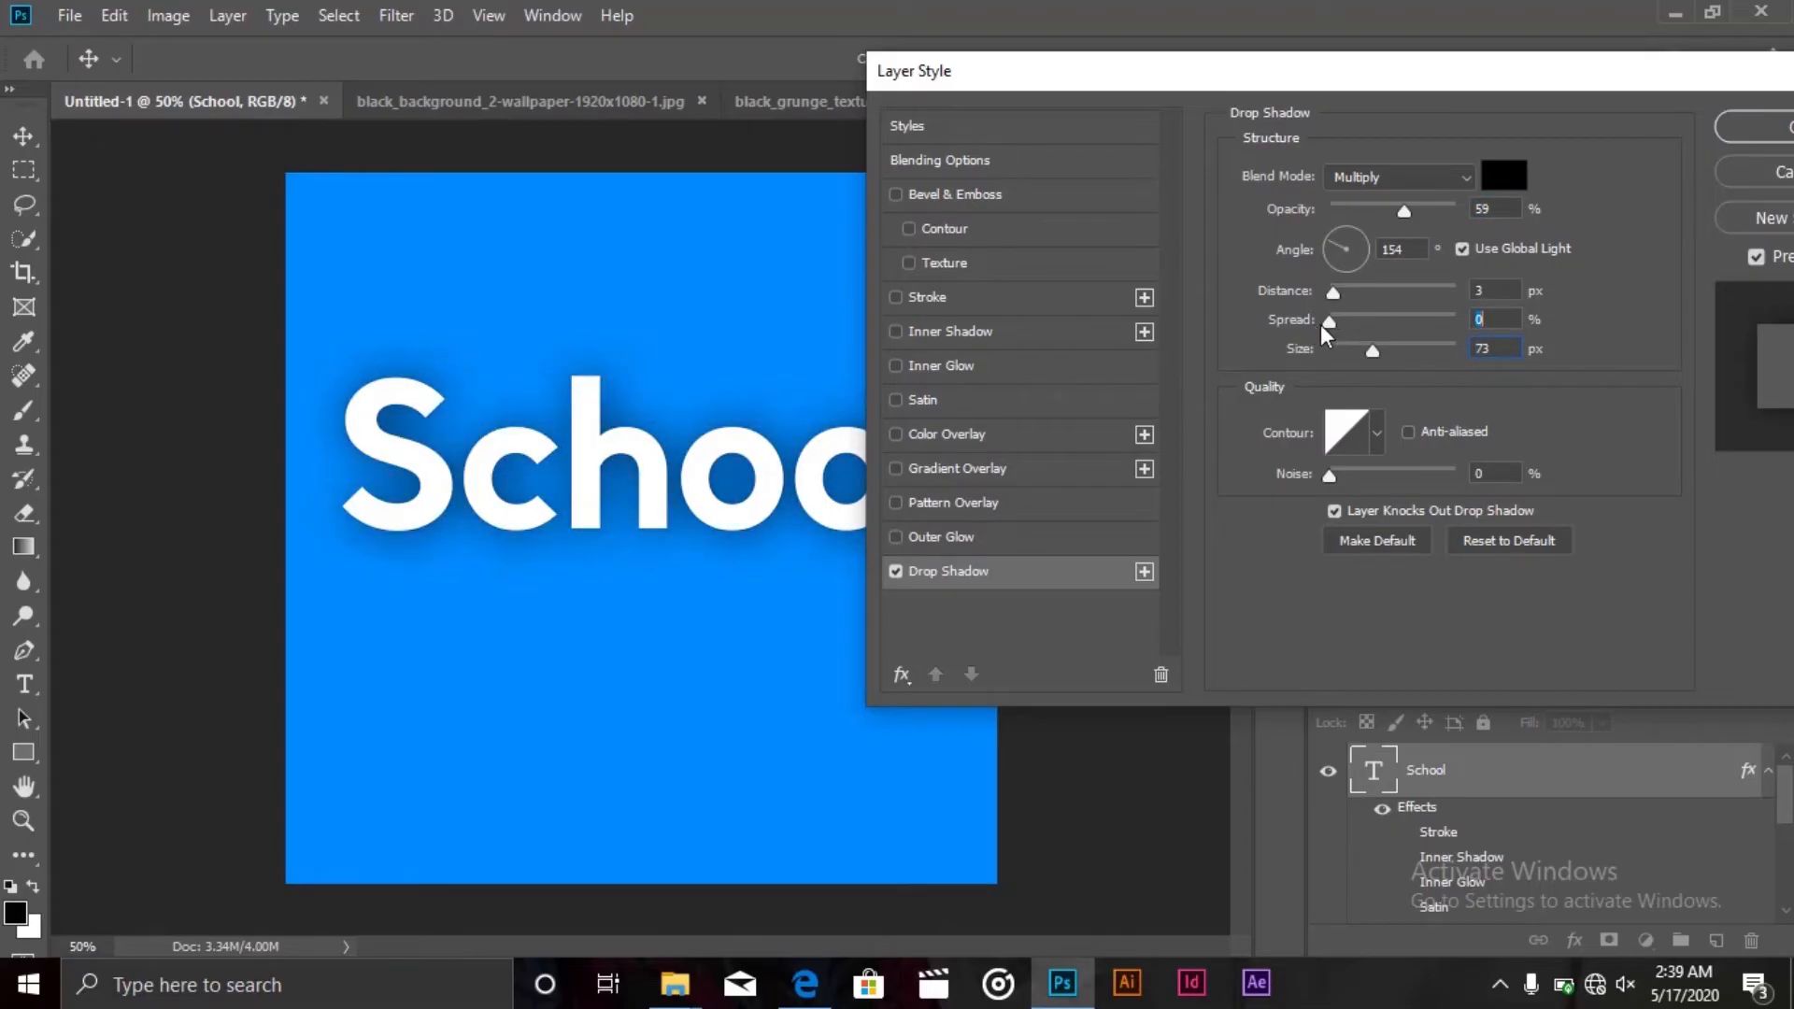
pyautogui.moveTo(1333, 292); pyautogui.dragTo(1330, 361)
pyautogui.moveTo(1339, 293)
pyautogui.mouseDown()
pyautogui.moveTo(1401, 308)
pyautogui.moveTo(1350, 313)
pyautogui.moveTo(1454, 322)
pyautogui.moveTo(1336, 325)
pyautogui.moveTo(1420, 324)
pyautogui.moveTo(1351, 323)
pyautogui.mouseUp()
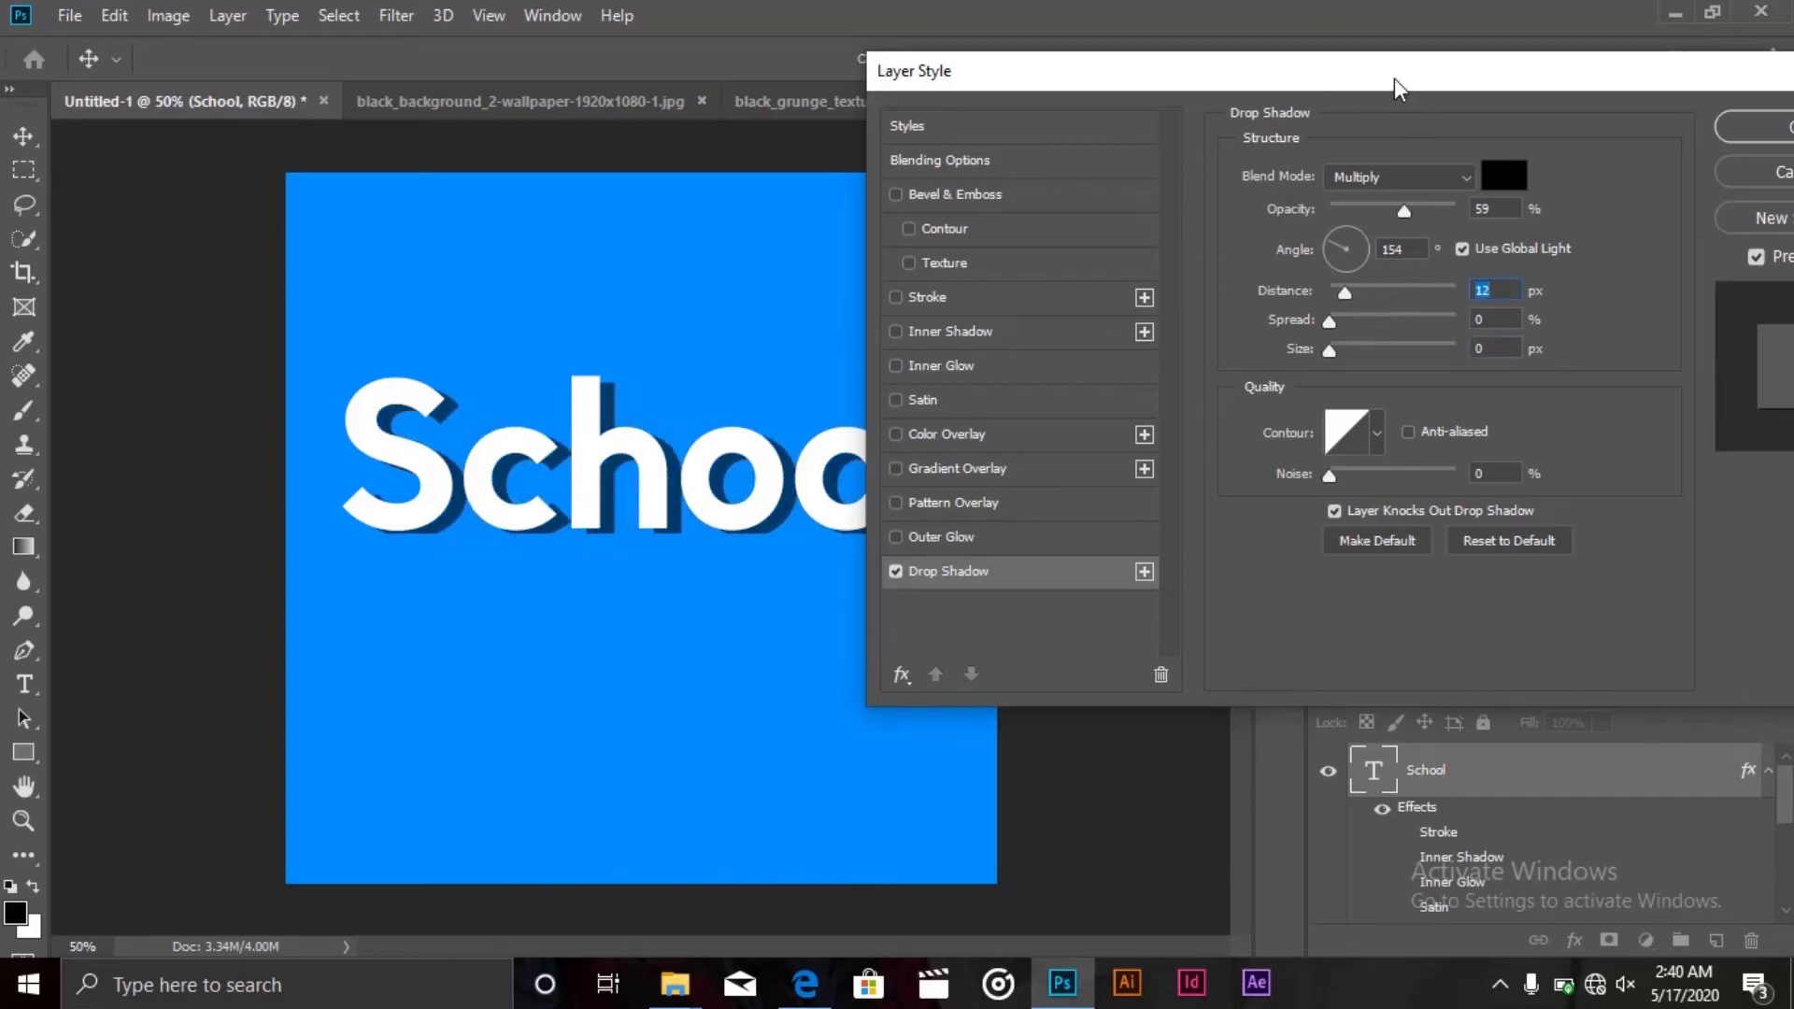
# Try a different contour preset on the drop shadow and return to the linear one
pyautogui.click(1378, 433)
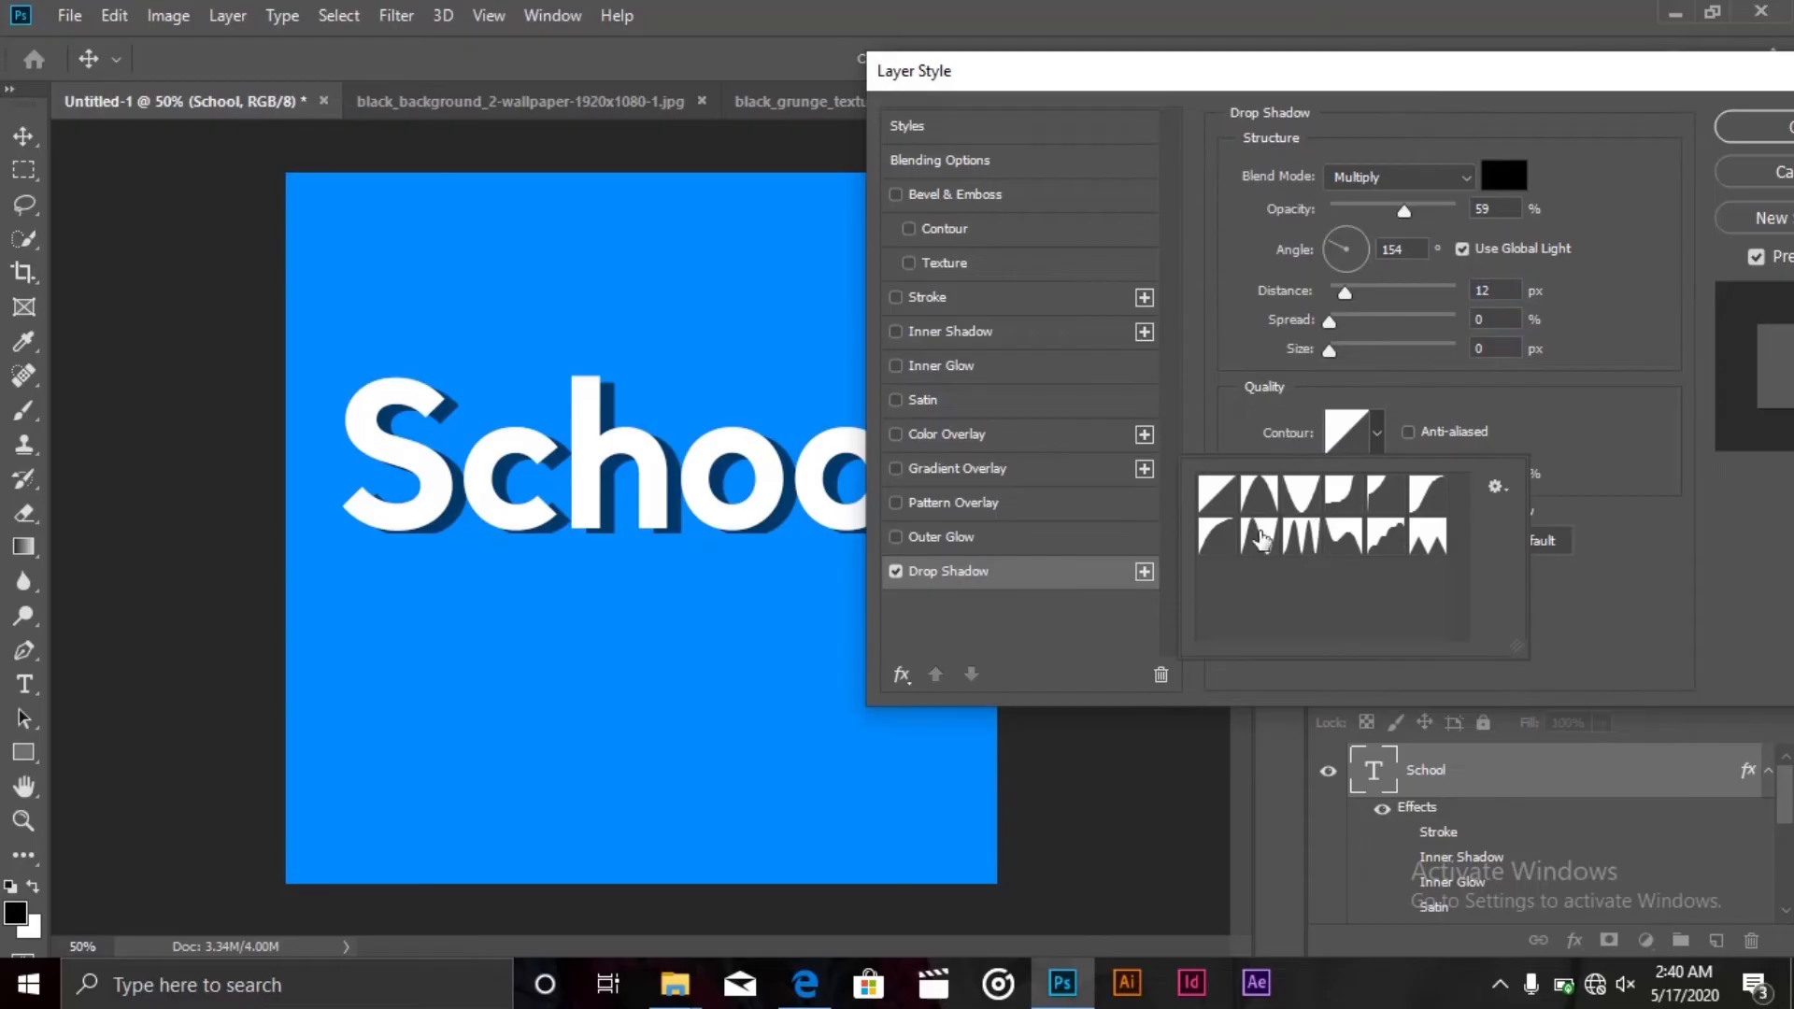
pyautogui.click(1261, 538)
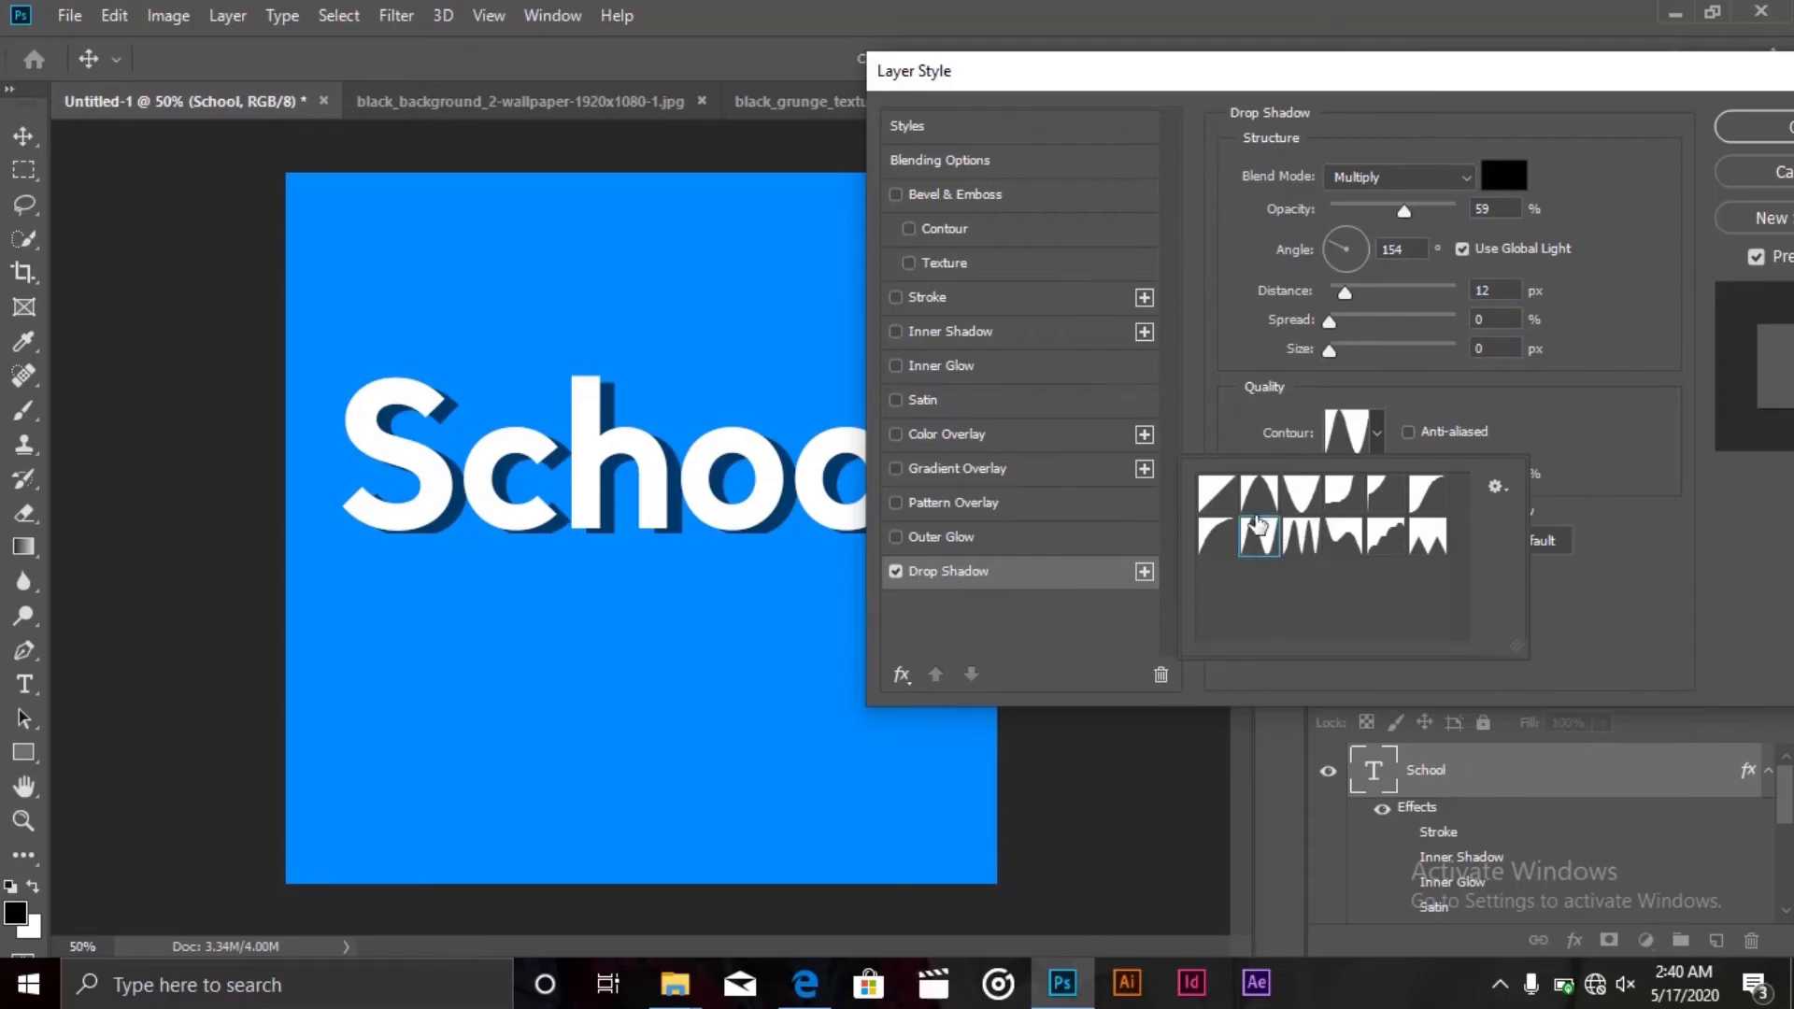
pyautogui.click(1217, 493)
# Enable Stroke and Inner Glow on the School text and close its layer style settings
pyautogui.moveTo(1304, 77); pyautogui.dragTo(982, 114)
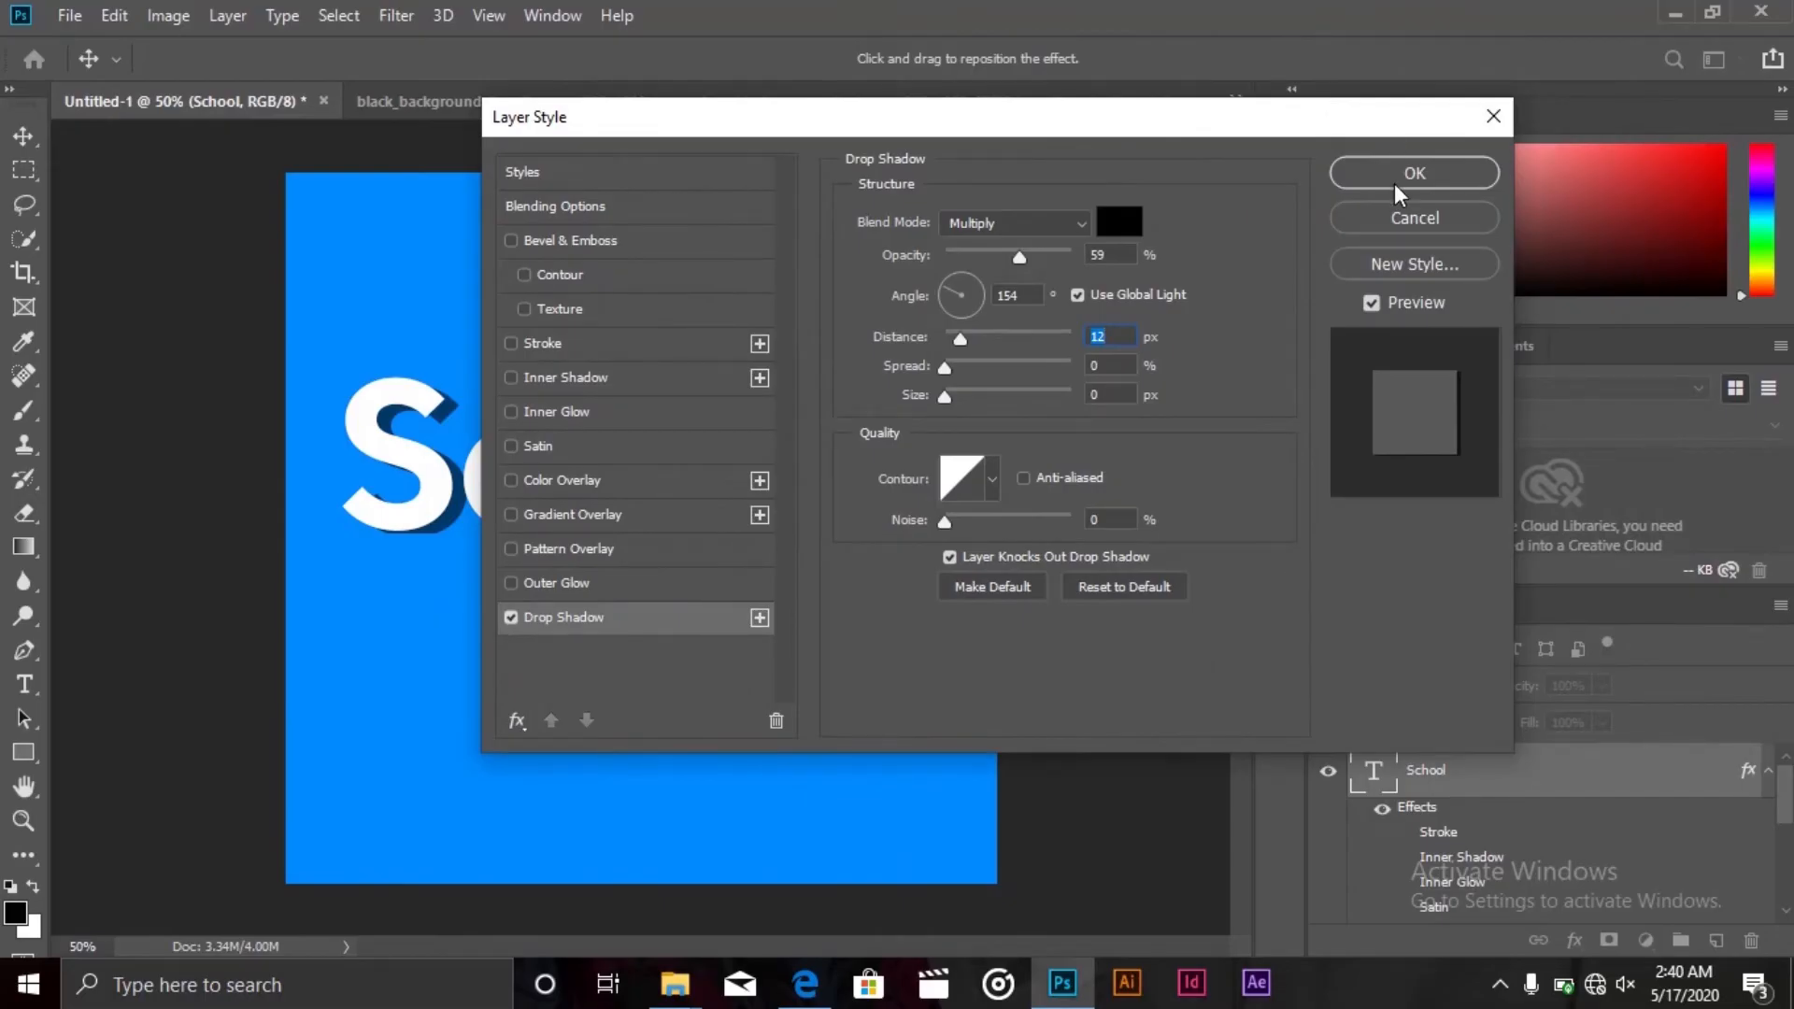
pyautogui.click(607, 348)
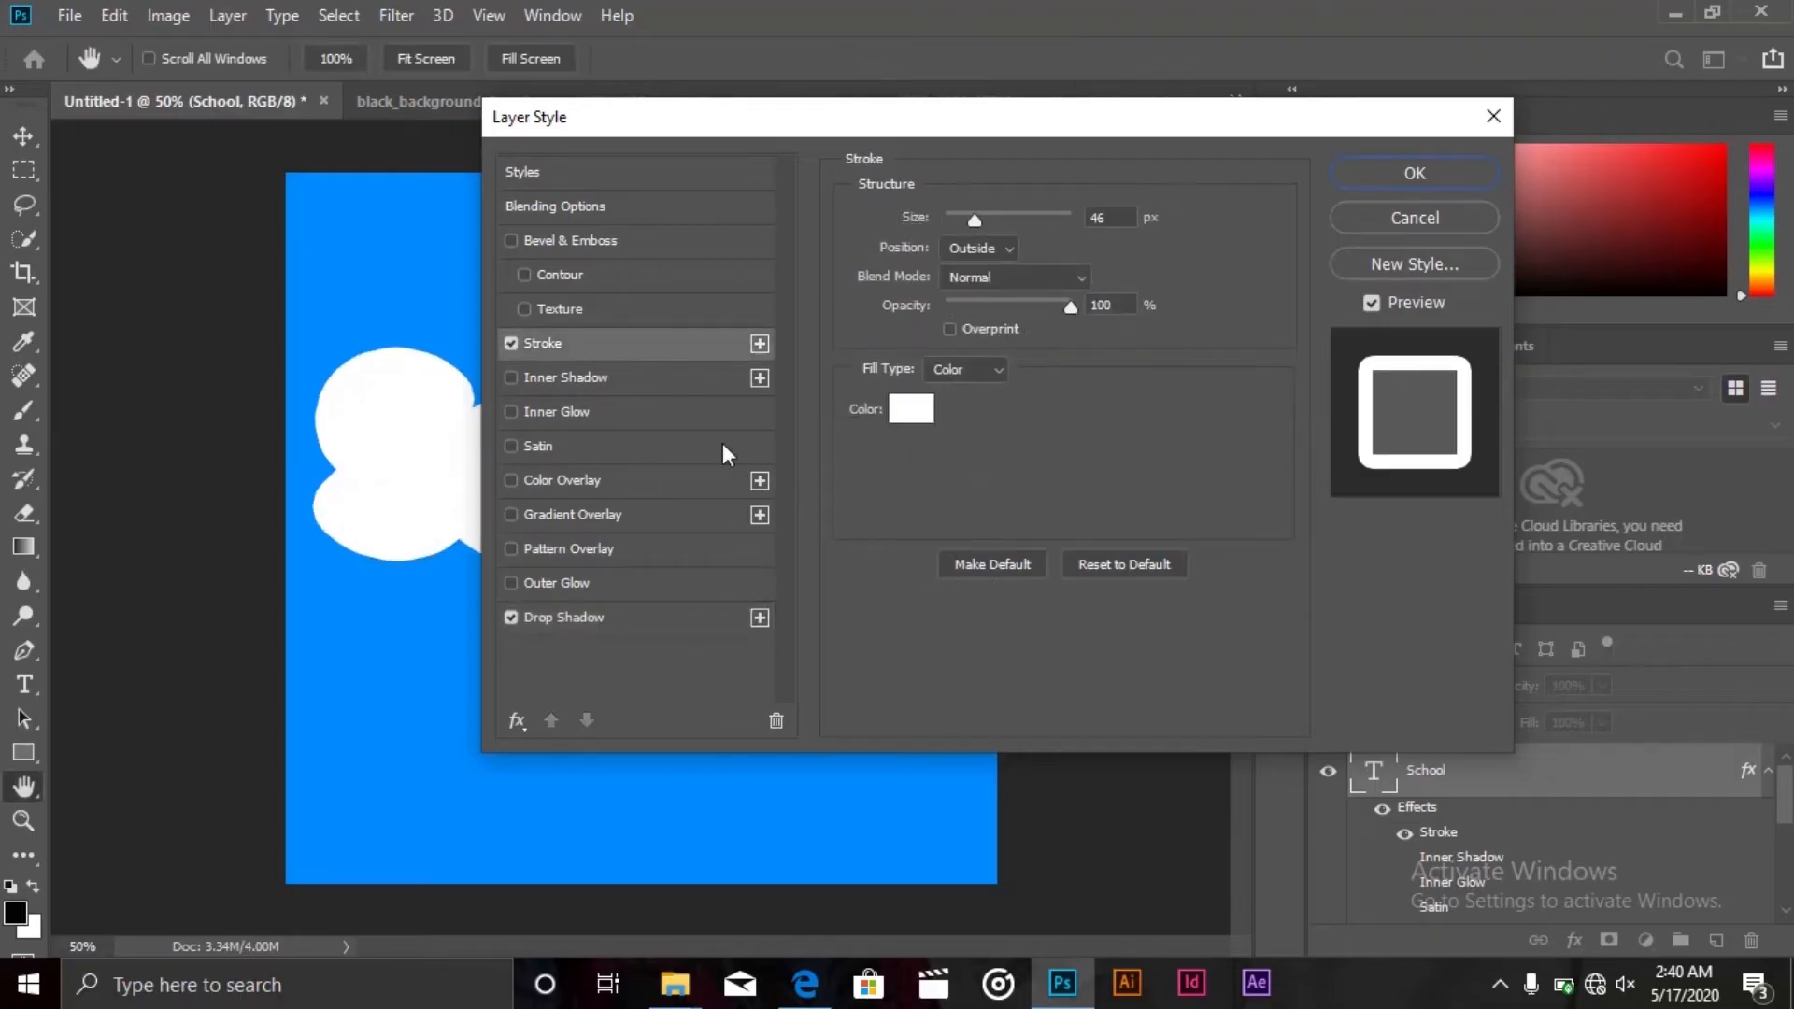
pyautogui.click(523, 402)
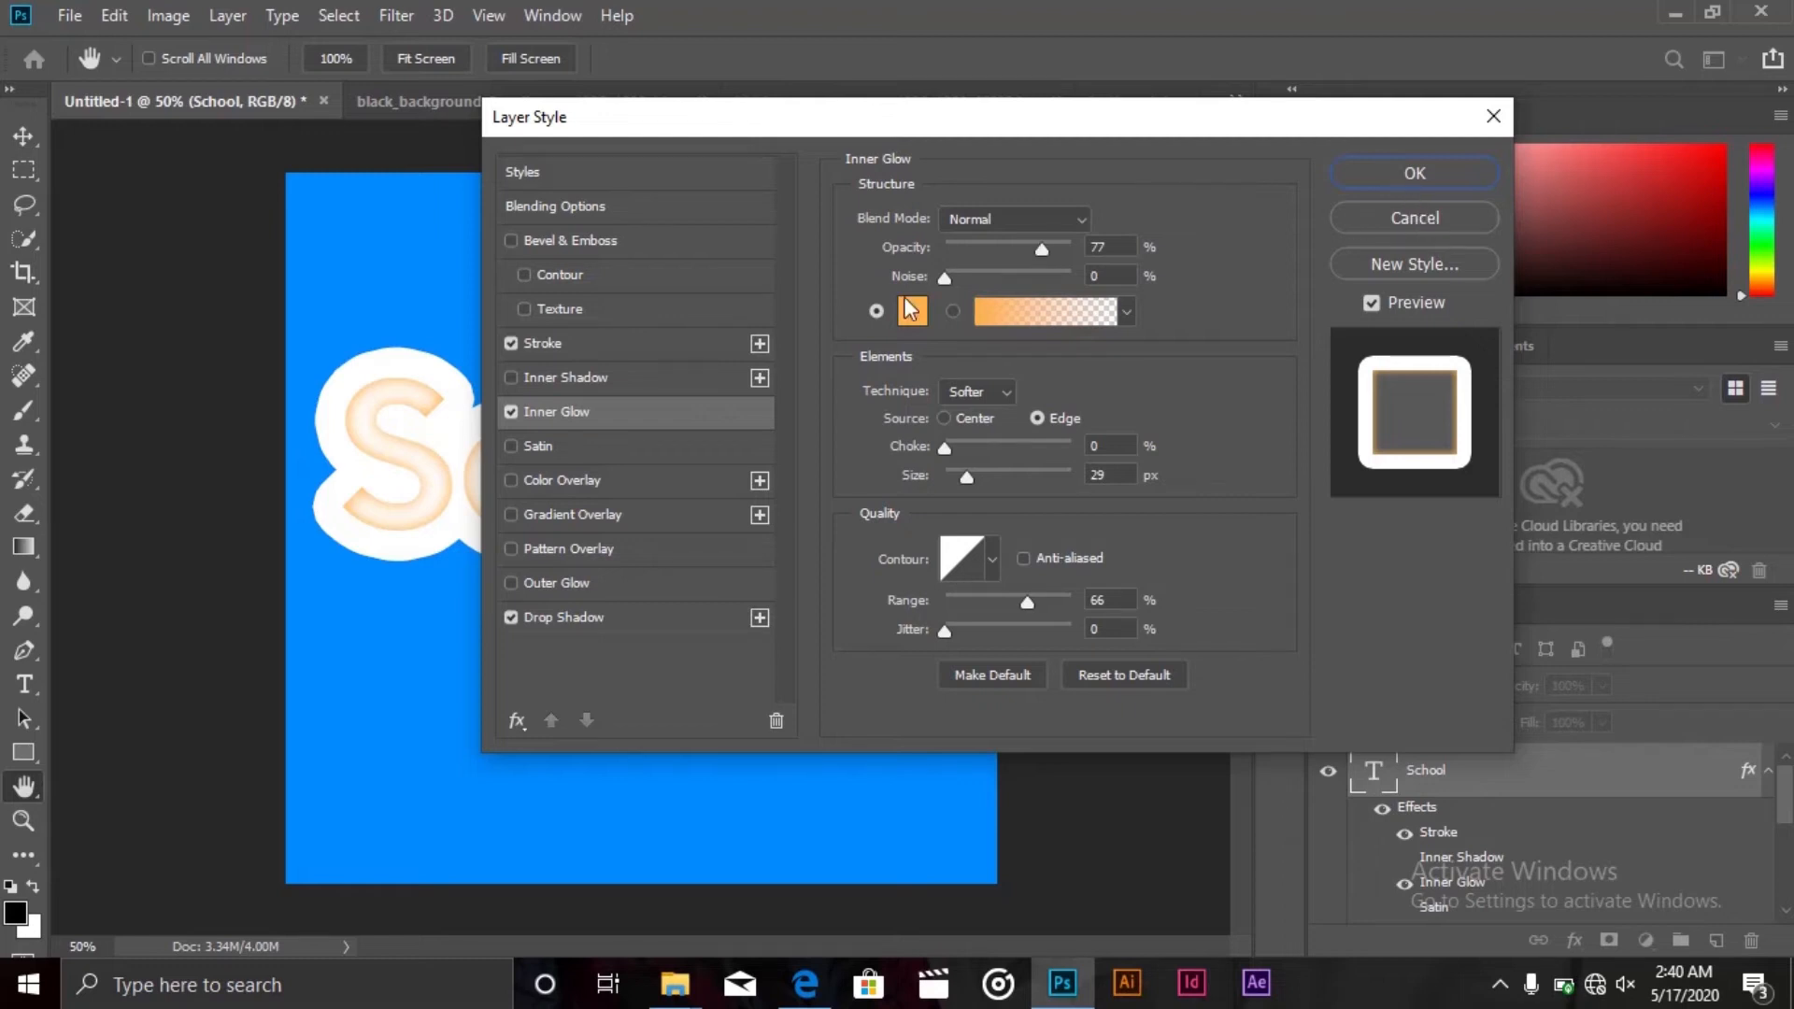
pyautogui.click(1432, 215)
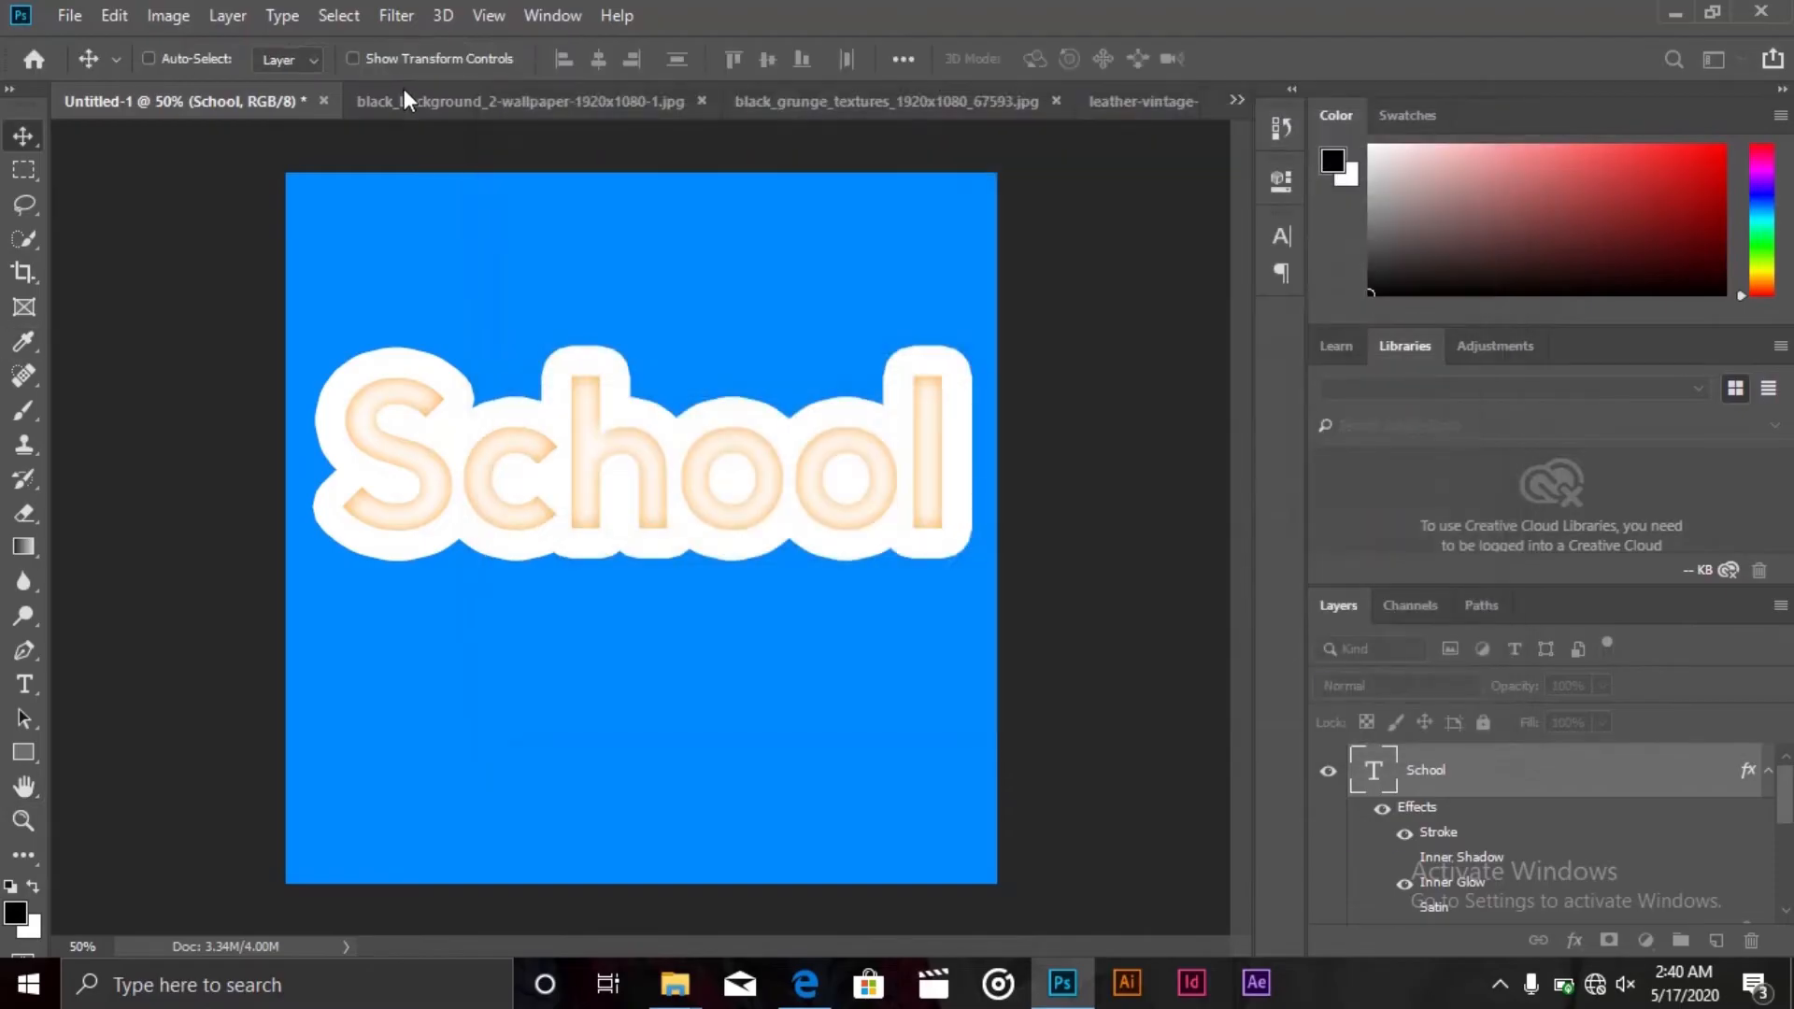
# In the black_background_2-wallpaper document, add the text "Style" and place it near the centre of the image
pyautogui.click(404, 97)
pyautogui.press('t')
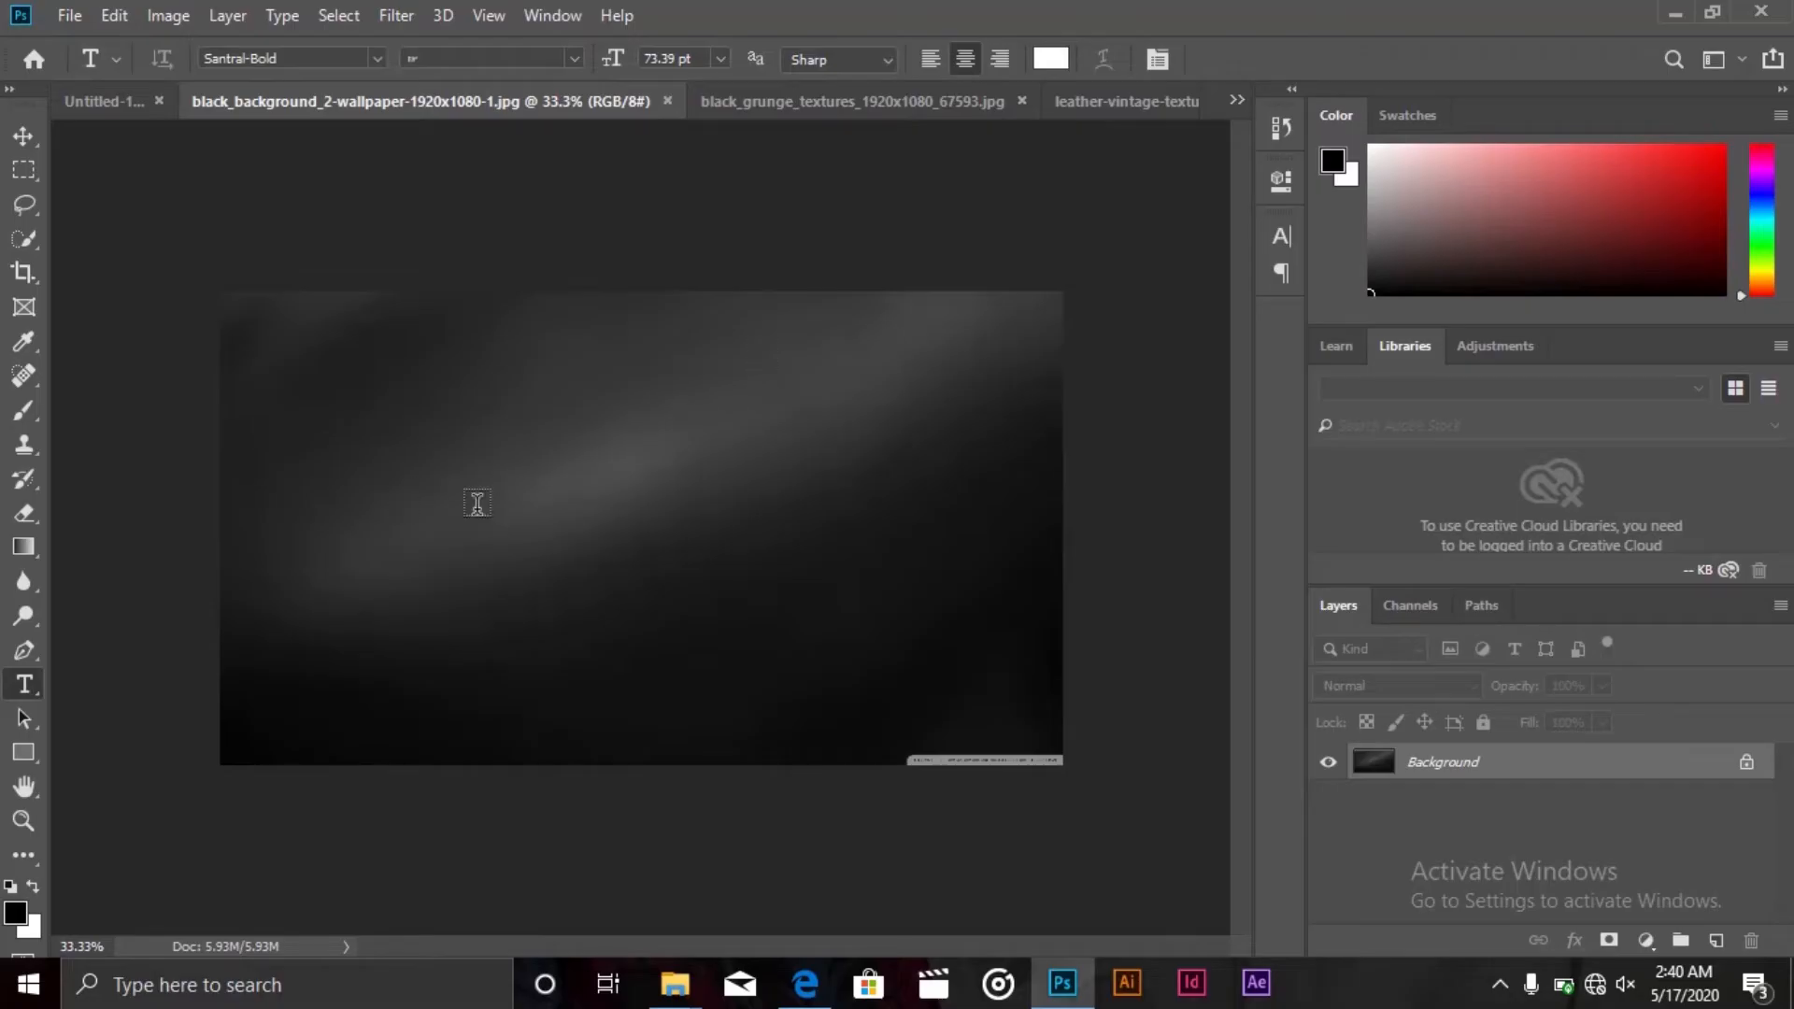
pyautogui.click(520, 510)
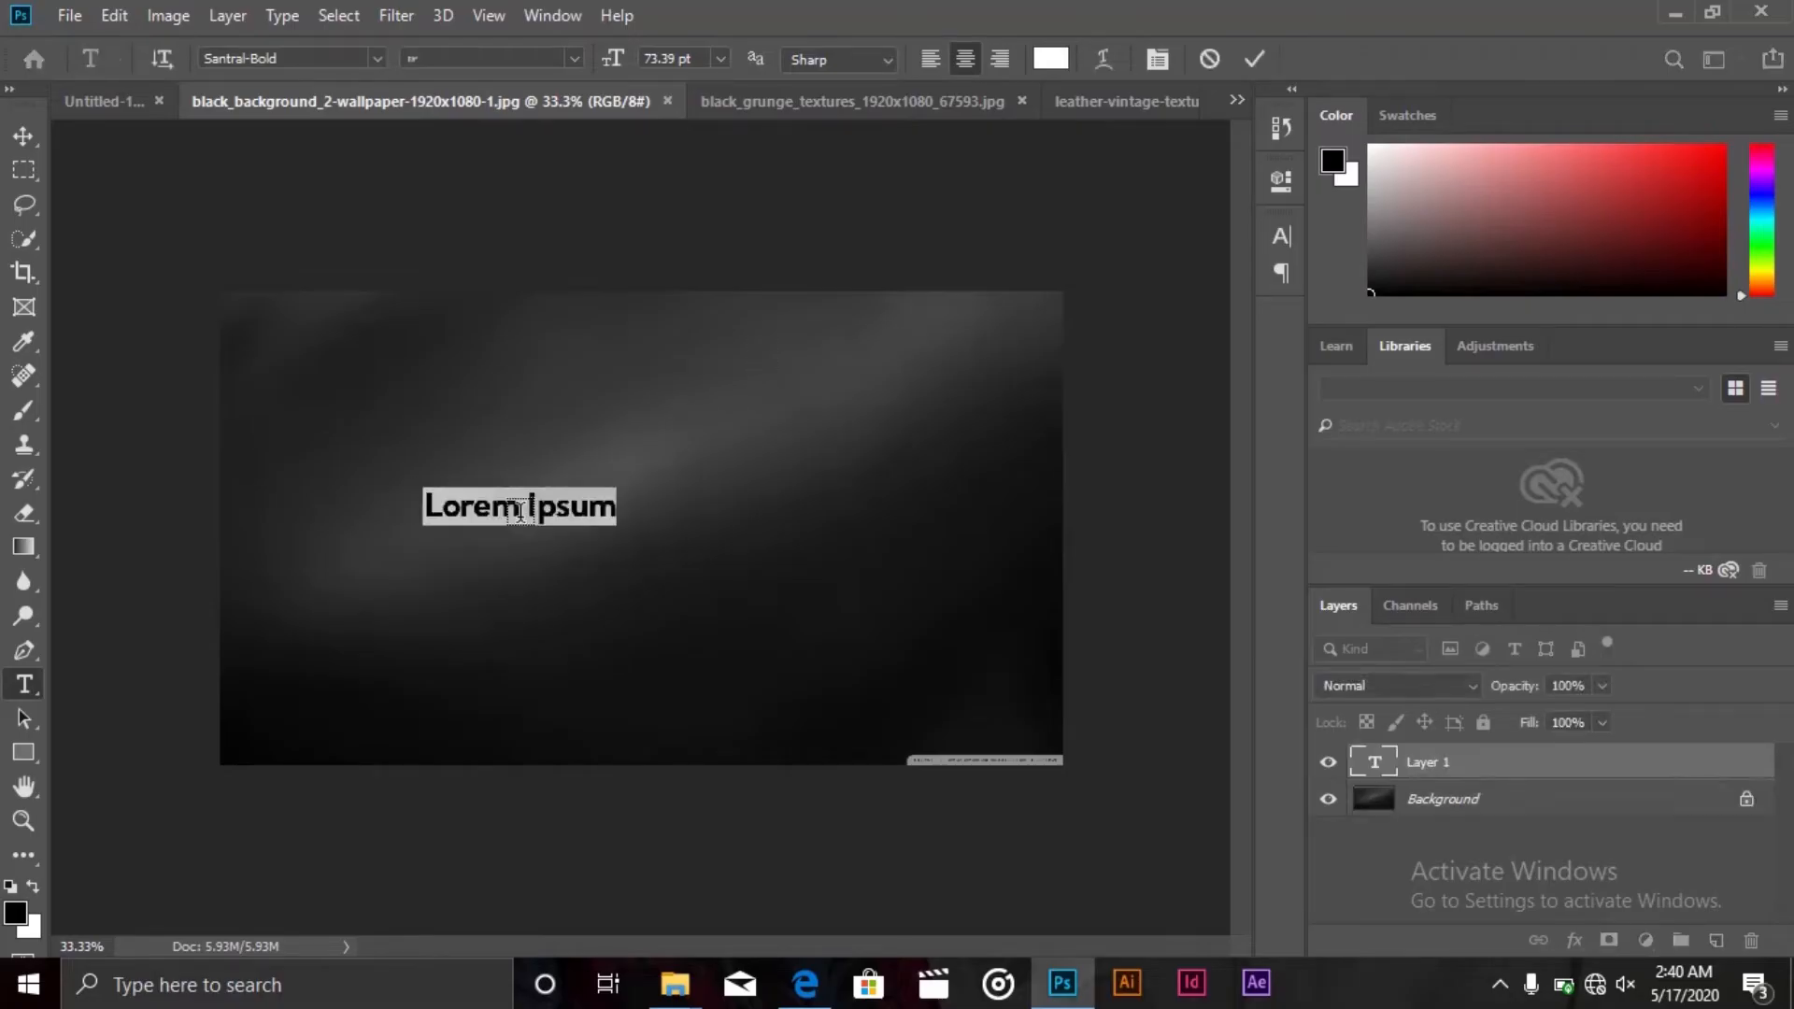
pyautogui.click(521, 512)
pyautogui.hotkey('ctrl', 'a')
pyautogui.write('Style')
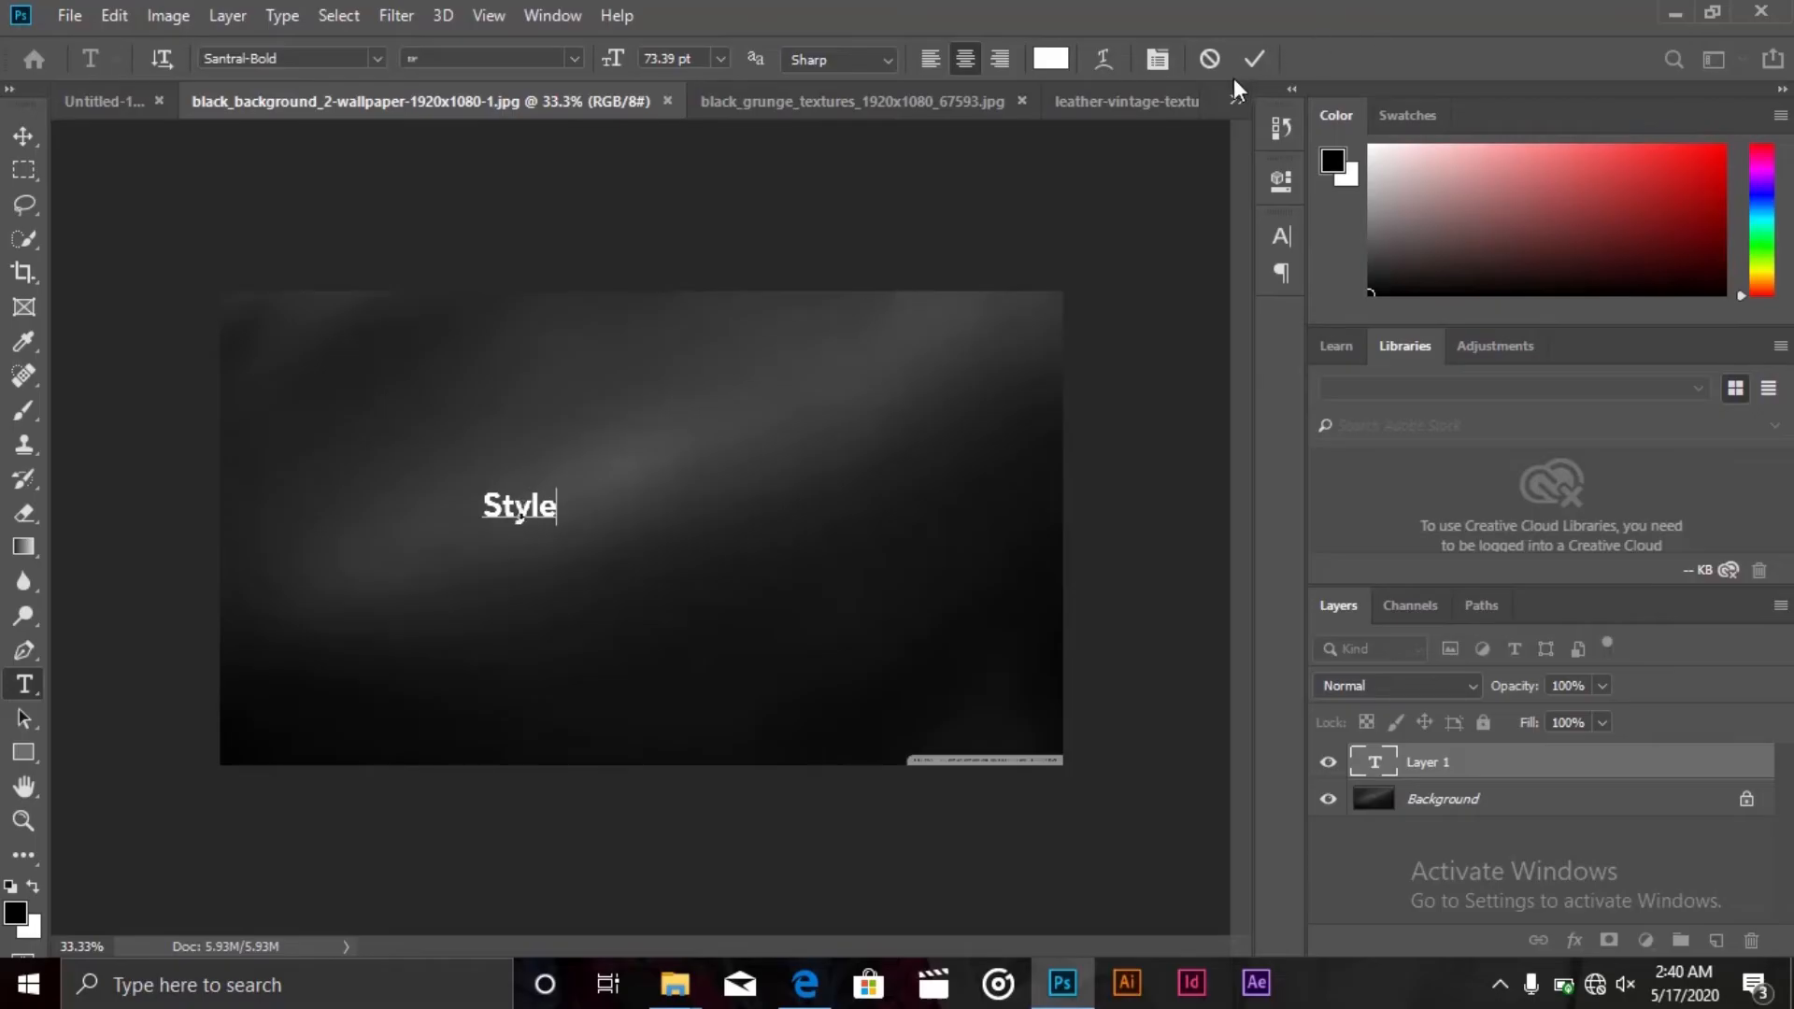
pyautogui.click(1253, 61)
pyautogui.press('v')
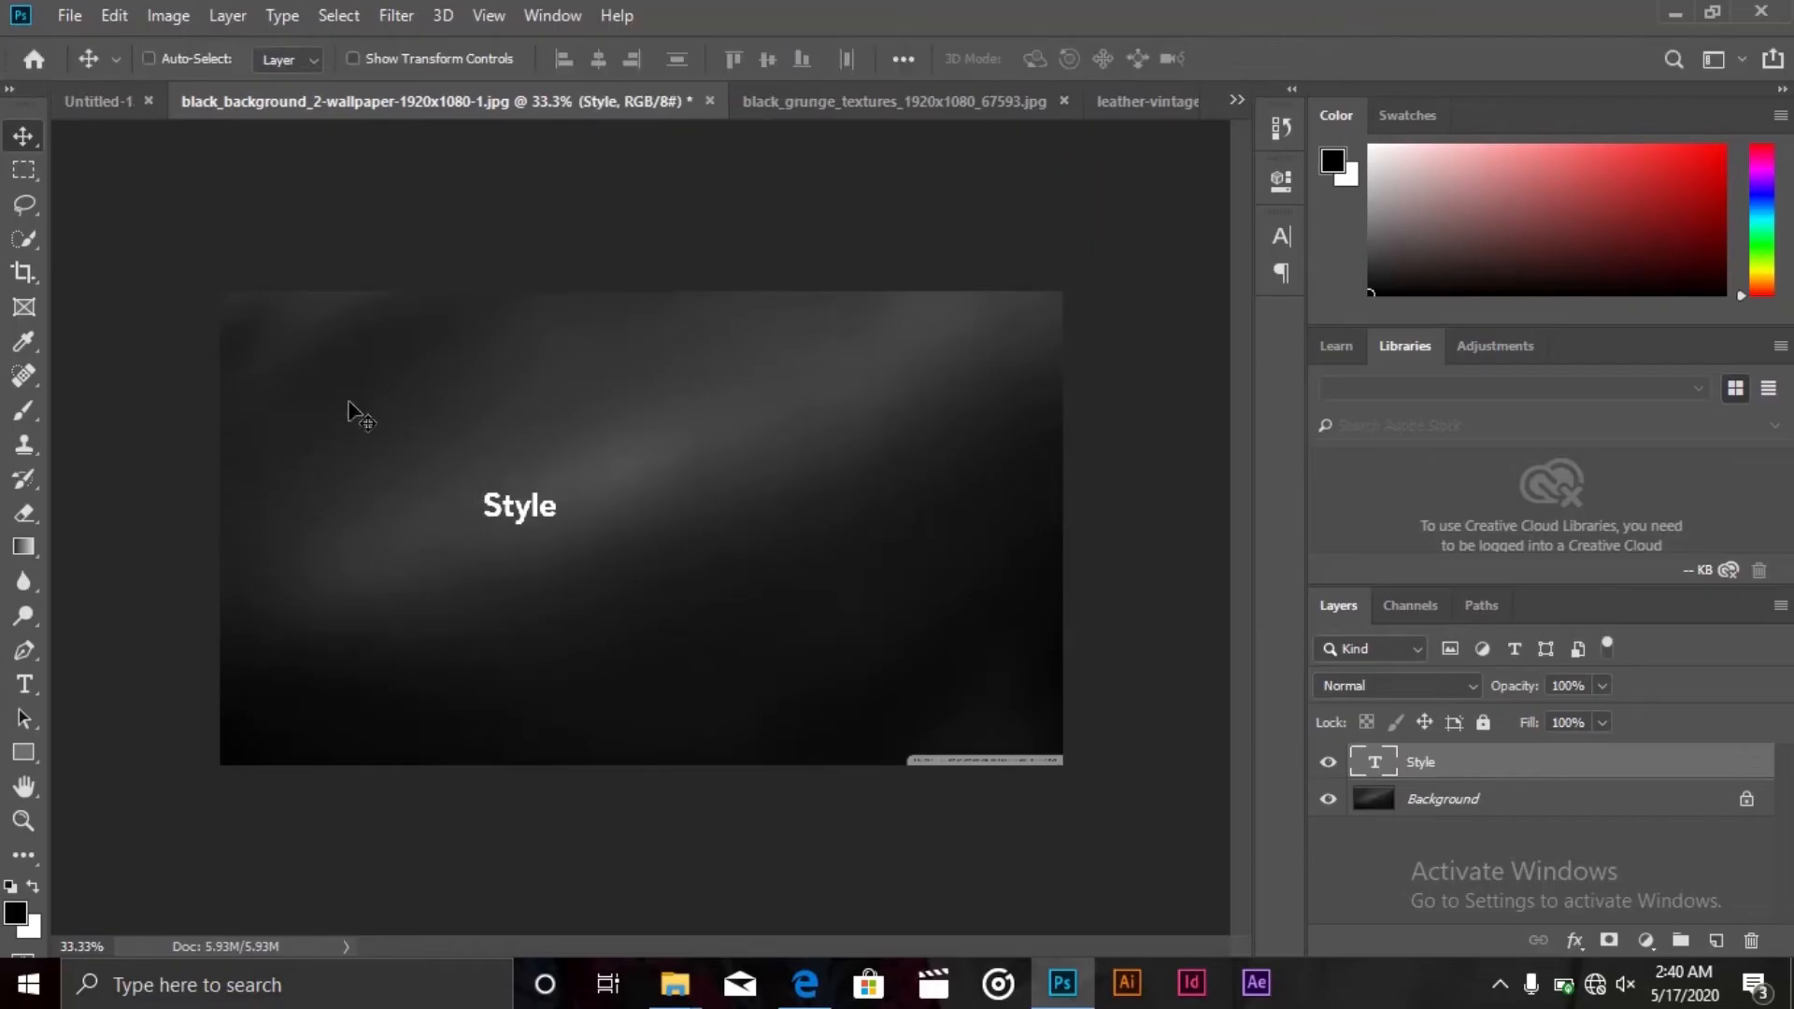
pyautogui.moveTo(576, 514); pyautogui.dragTo(678, 531)
# Browse the fonts for the Style text and set it to Gill Sans Ultra Bold
pyautogui.click(1276, 237)
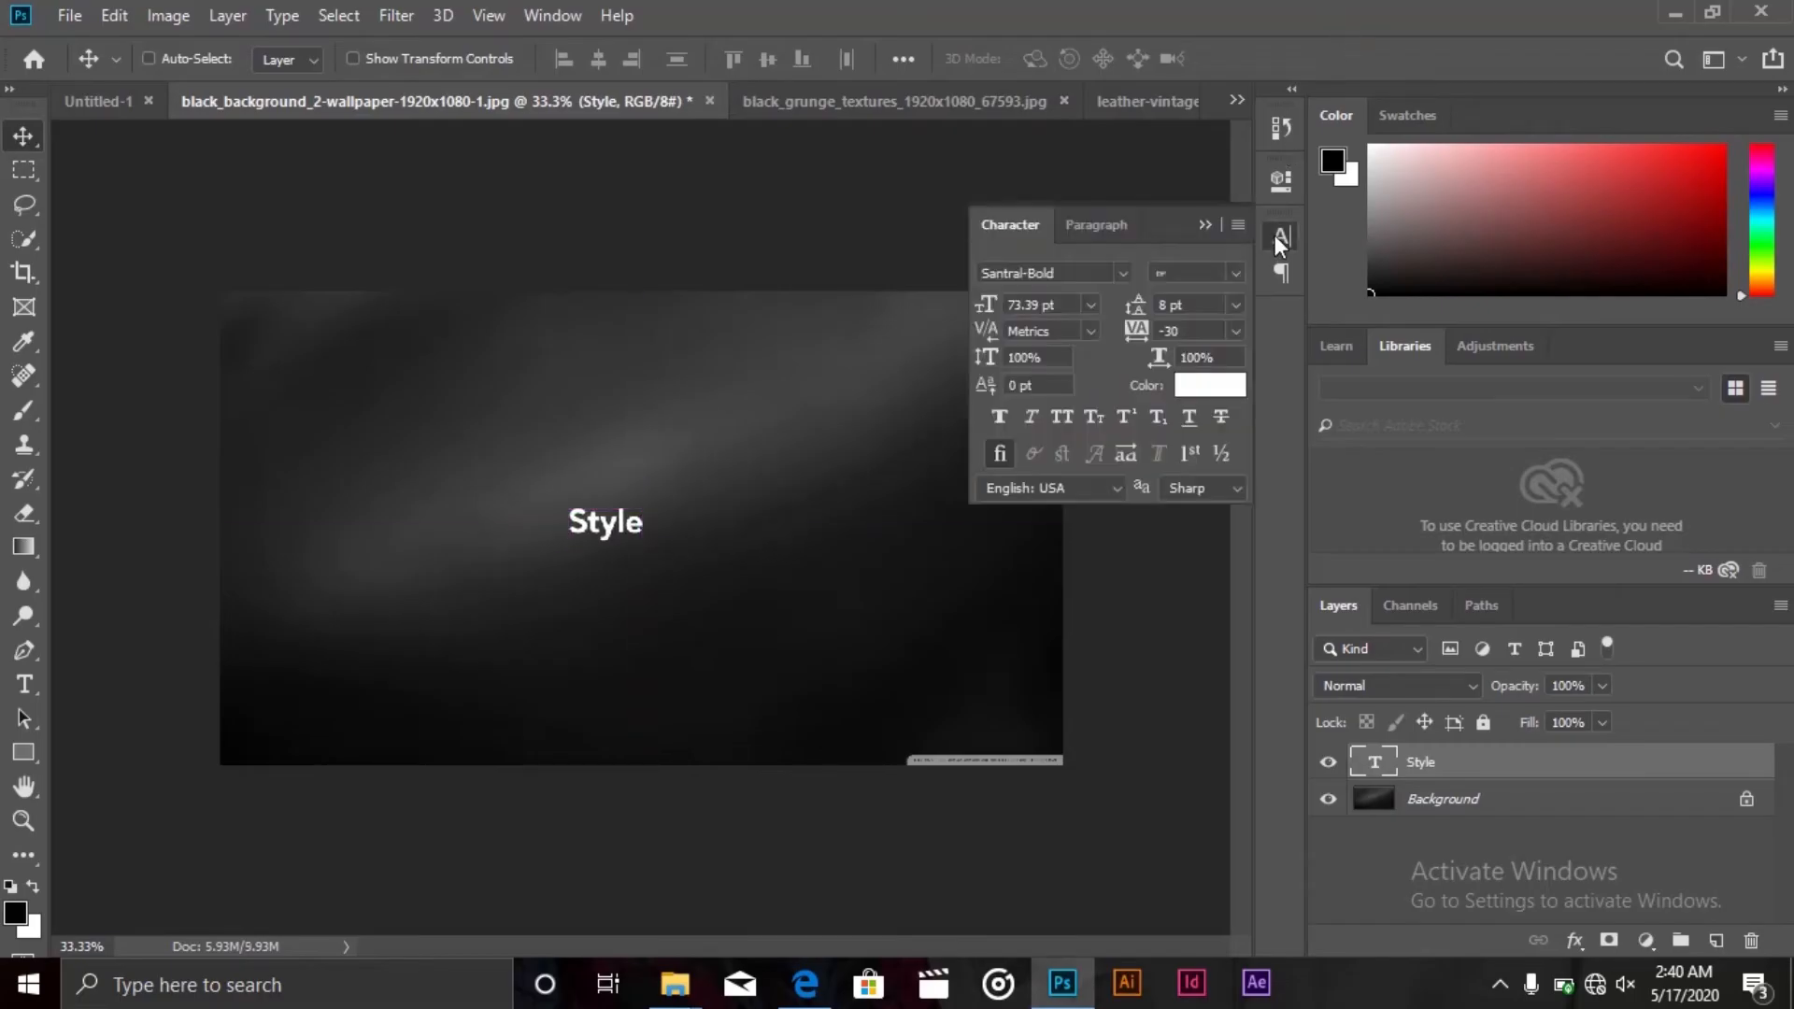
pyautogui.click(1123, 271)
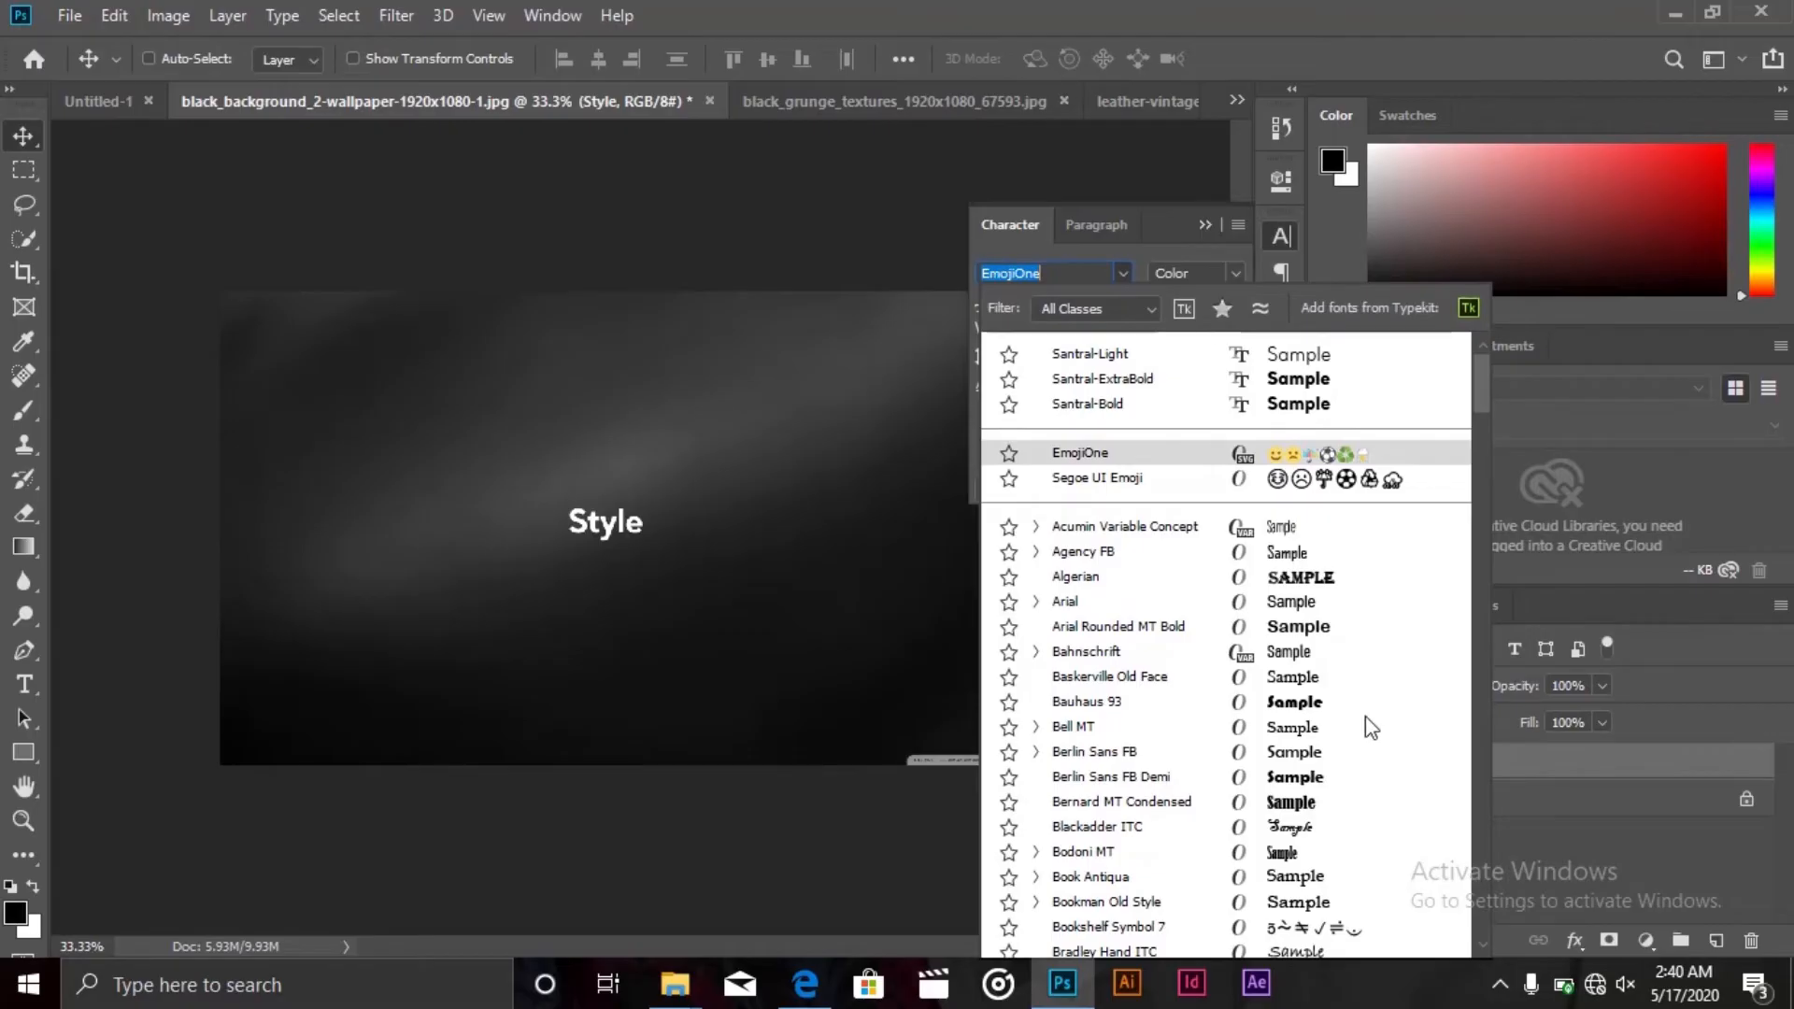
pyautogui.moveTo(1480, 370); pyautogui.dragTo(1482, 462)
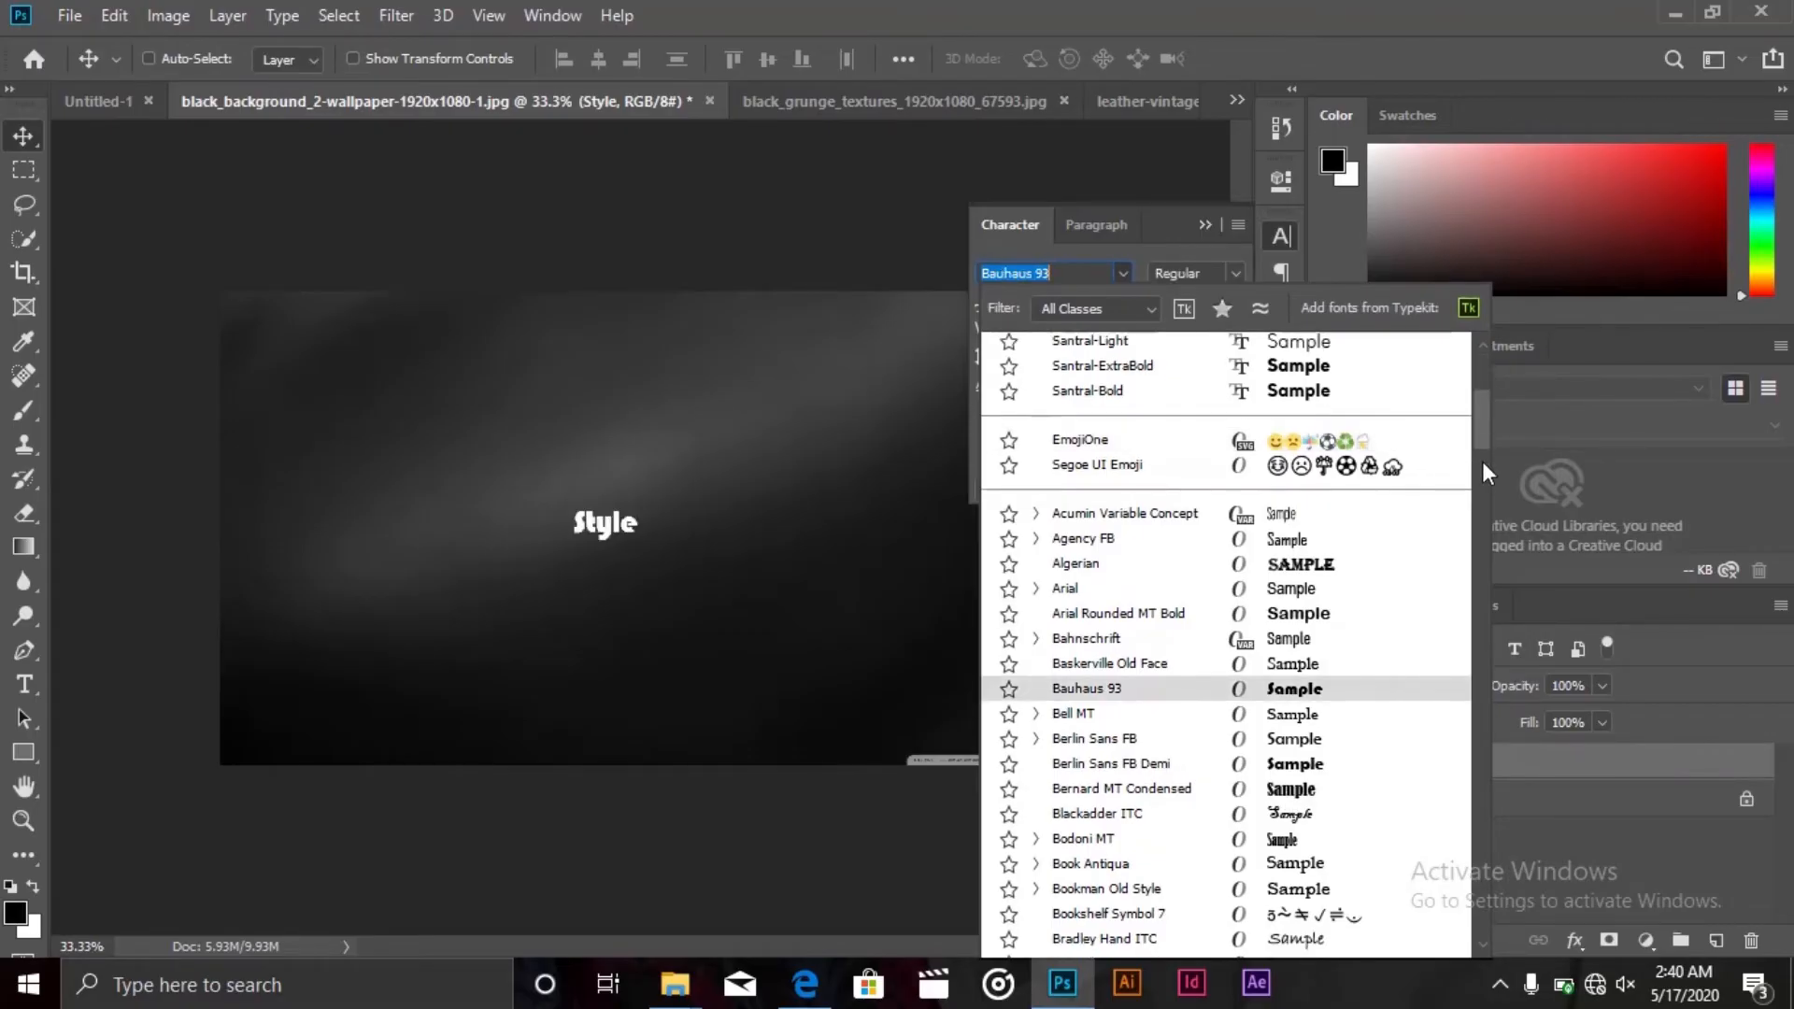
pyautogui.scroll(-10, 1482, 548)
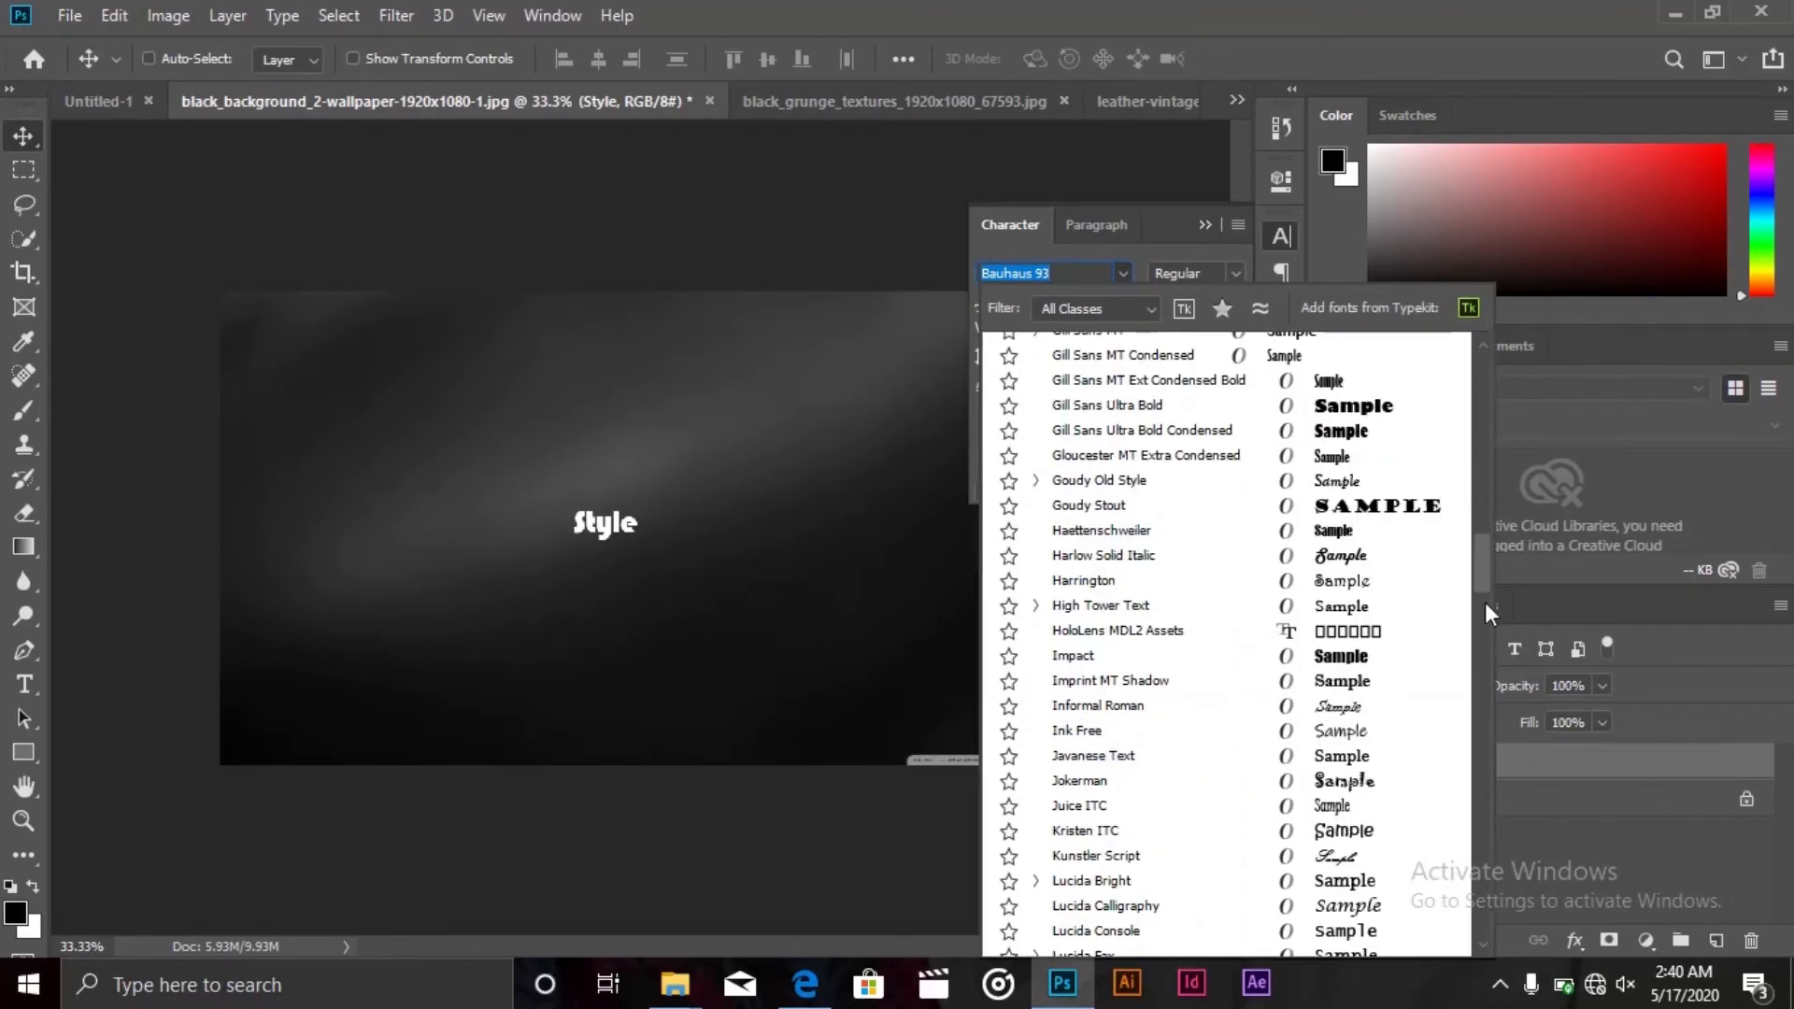
pyautogui.moveTo(1482, 552); pyautogui.dragTo(1484, 708)
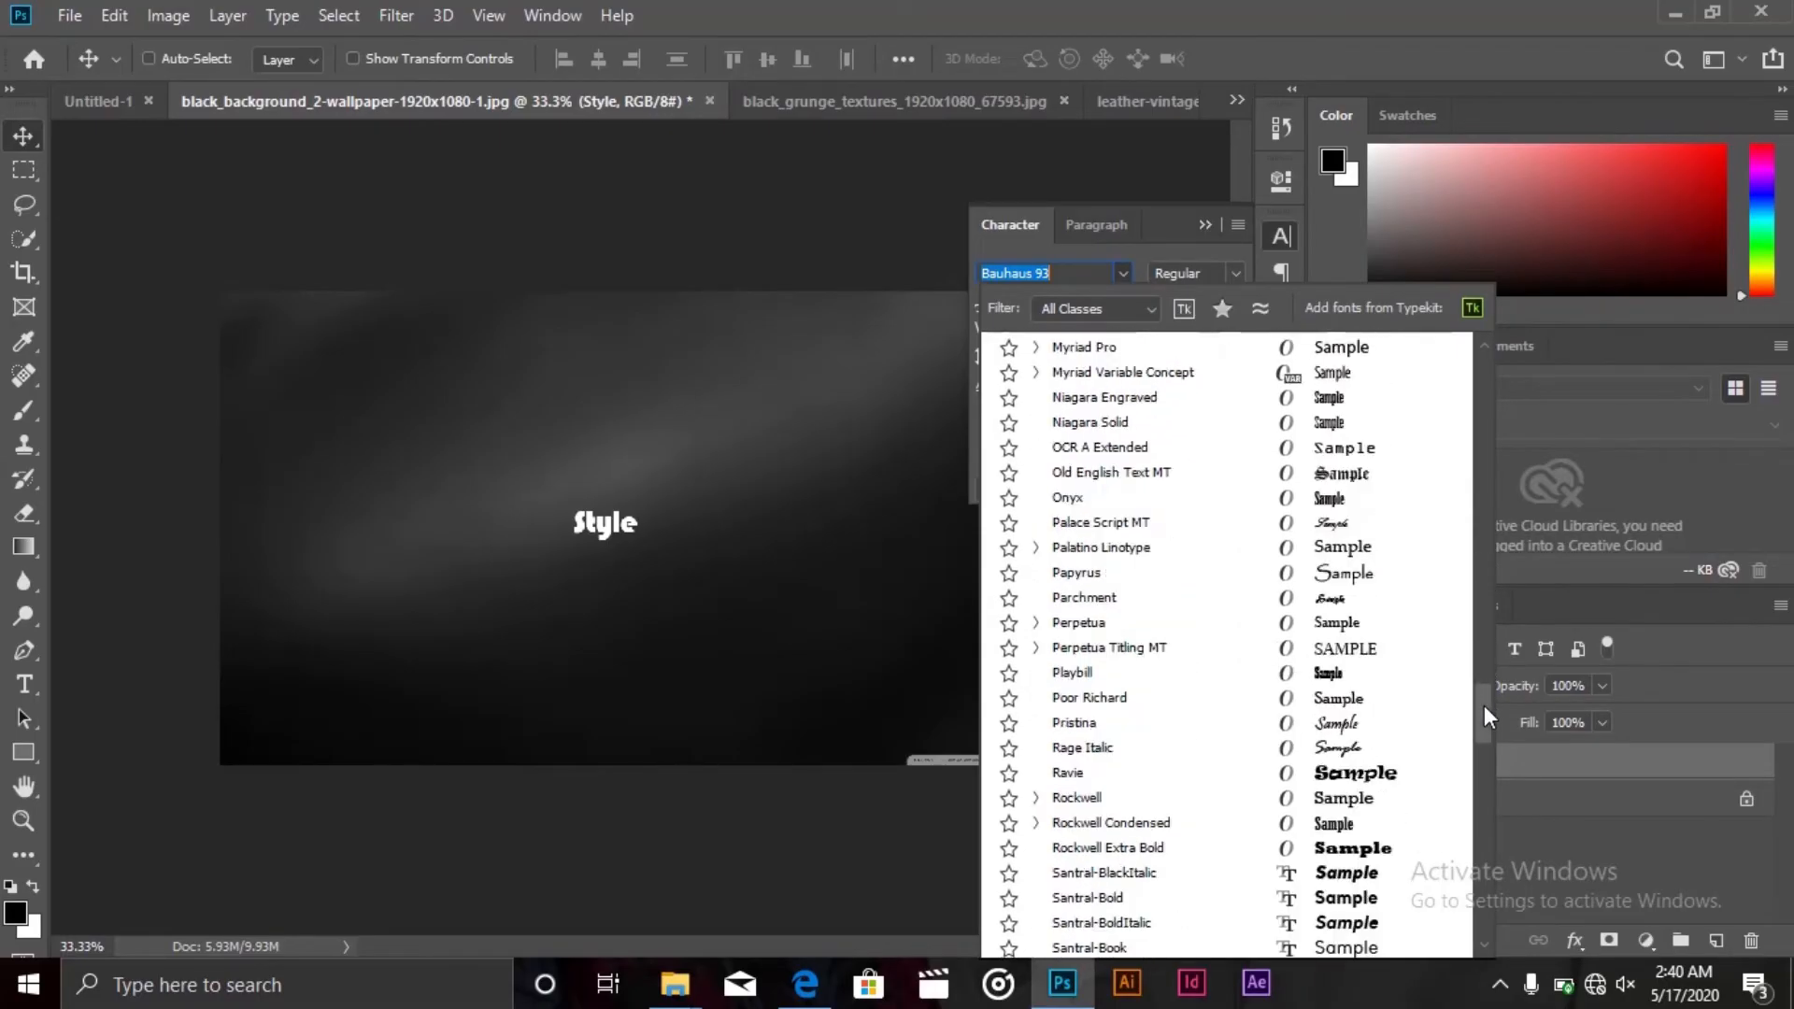
pyautogui.moveTo(1484, 697)
pyautogui.mouseDown()
pyautogui.moveTo(1484, 865)
pyautogui.moveTo(1474, 695)
pyautogui.mouseUp()
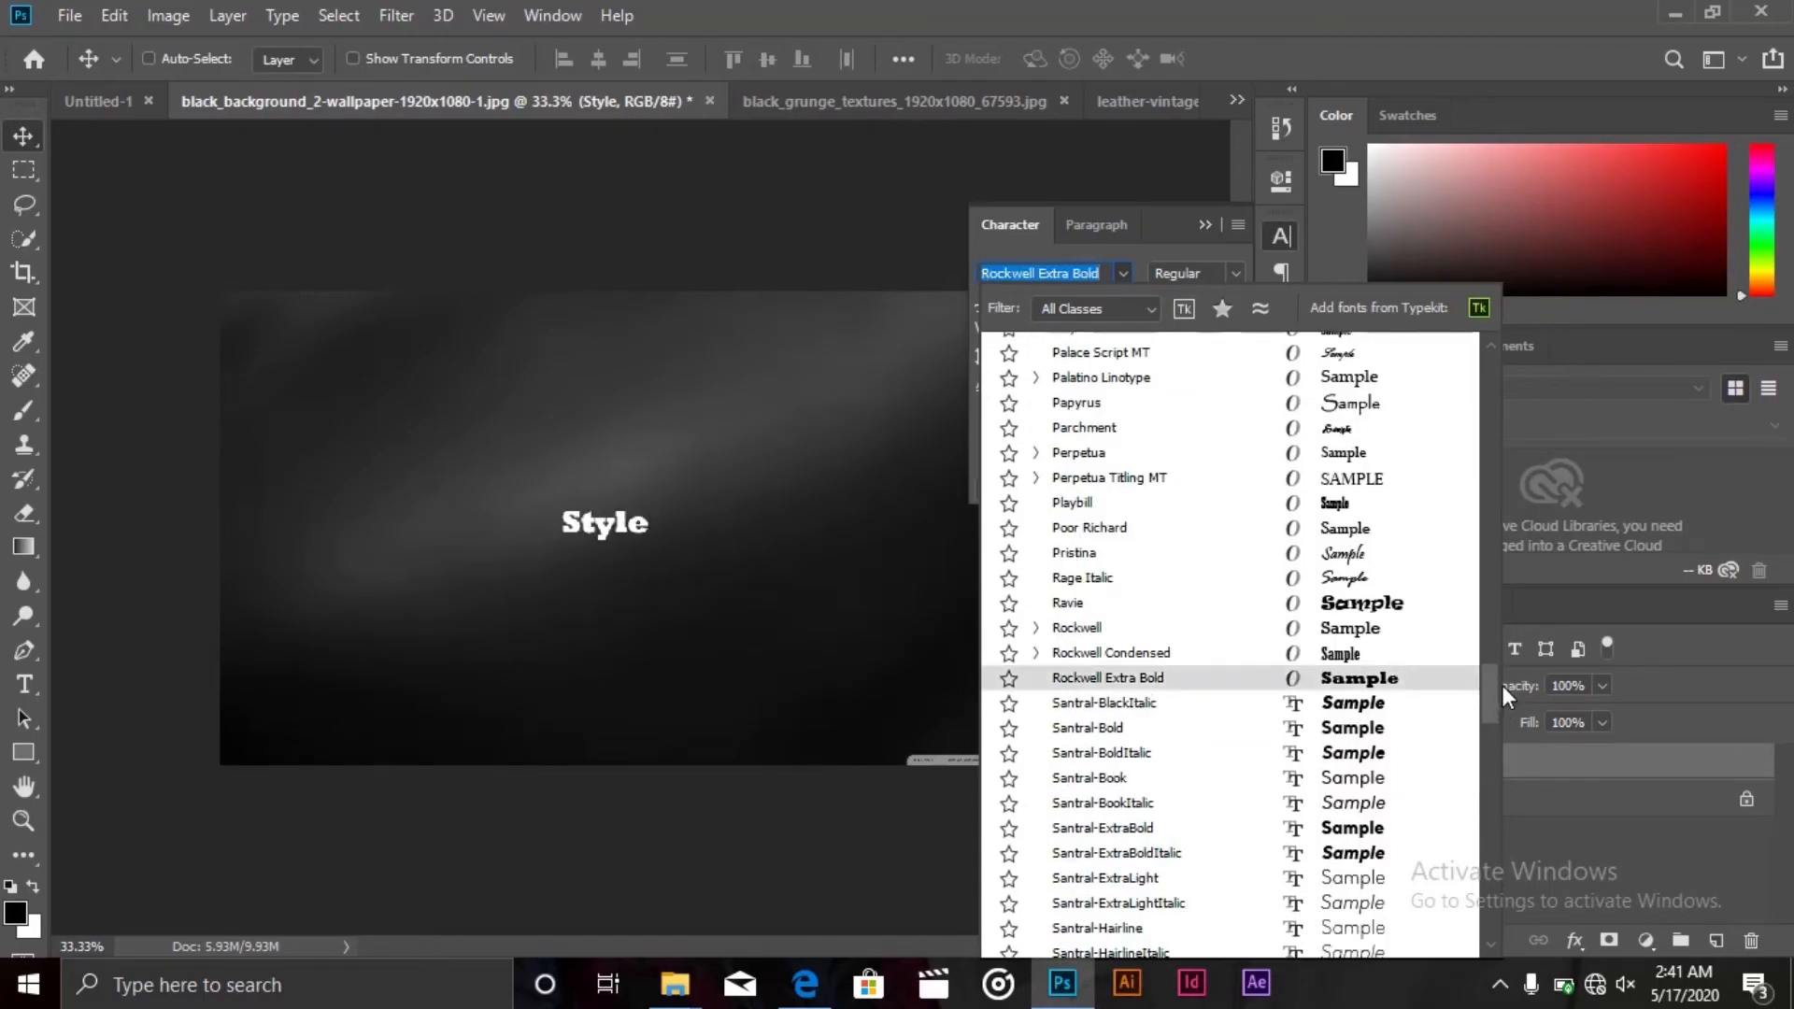
pyautogui.moveTo(1488, 693); pyautogui.dragTo(1482, 556)
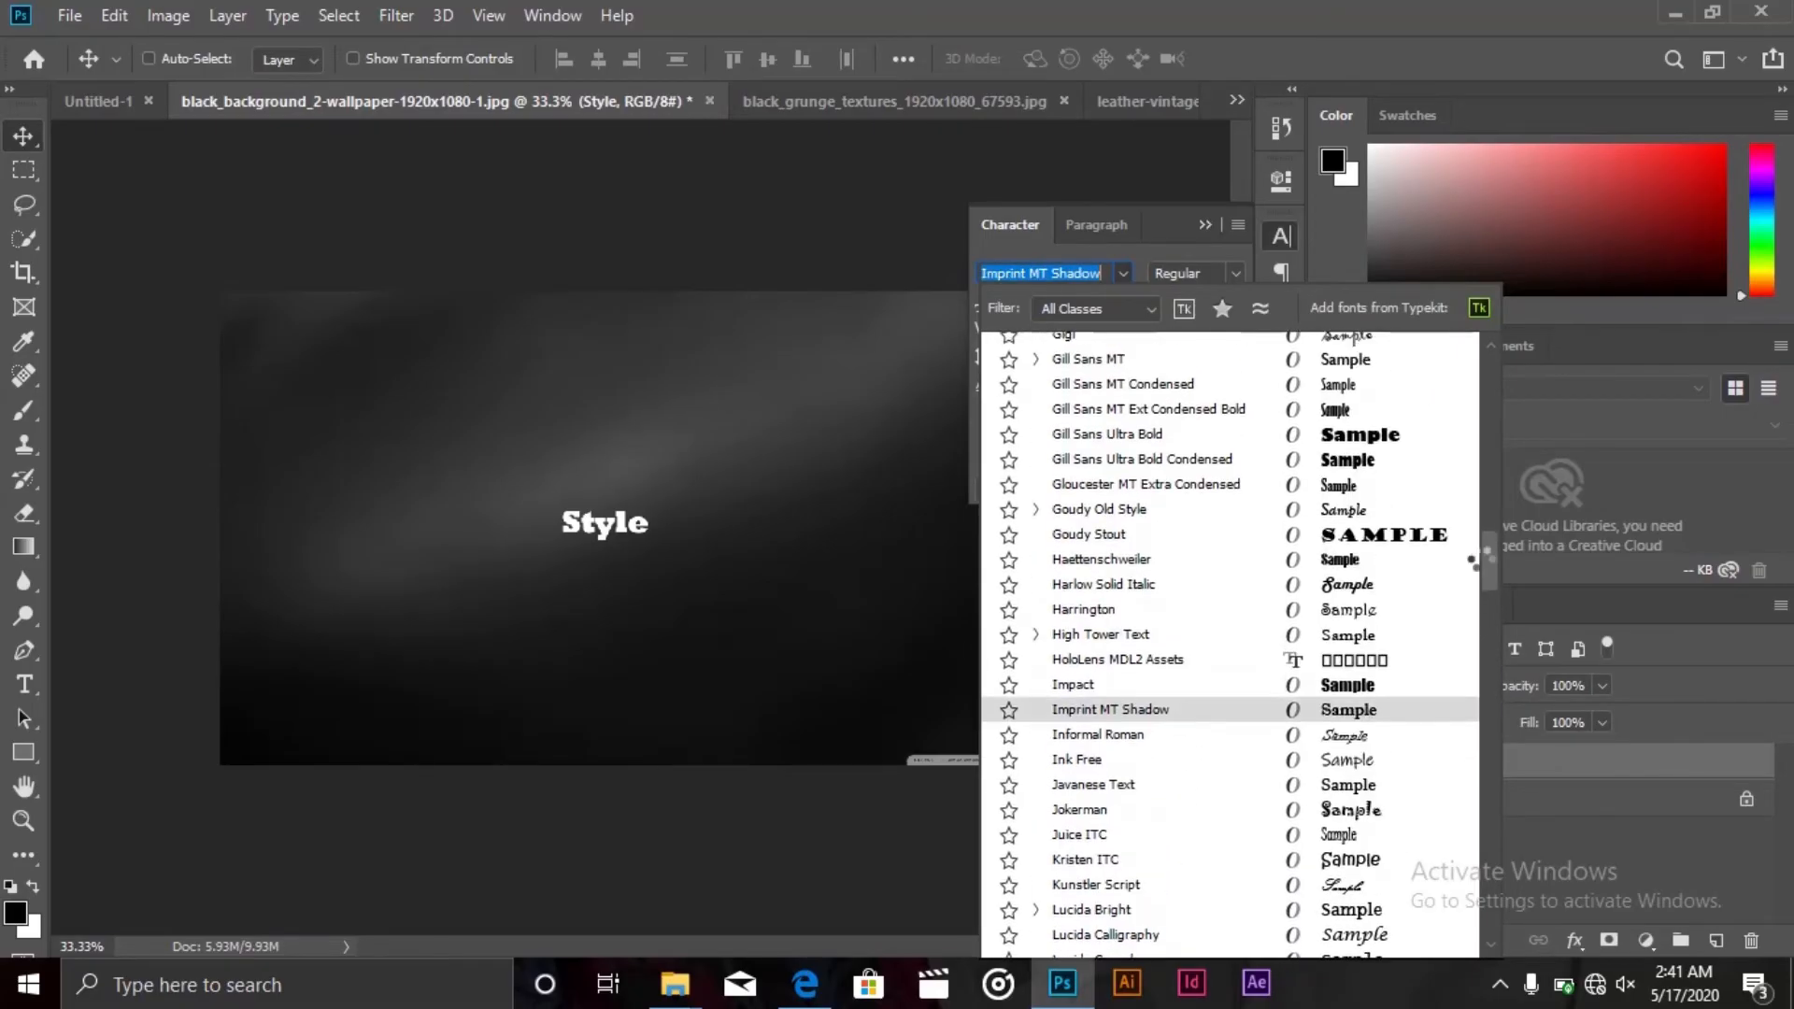
pyautogui.click(1346, 441)
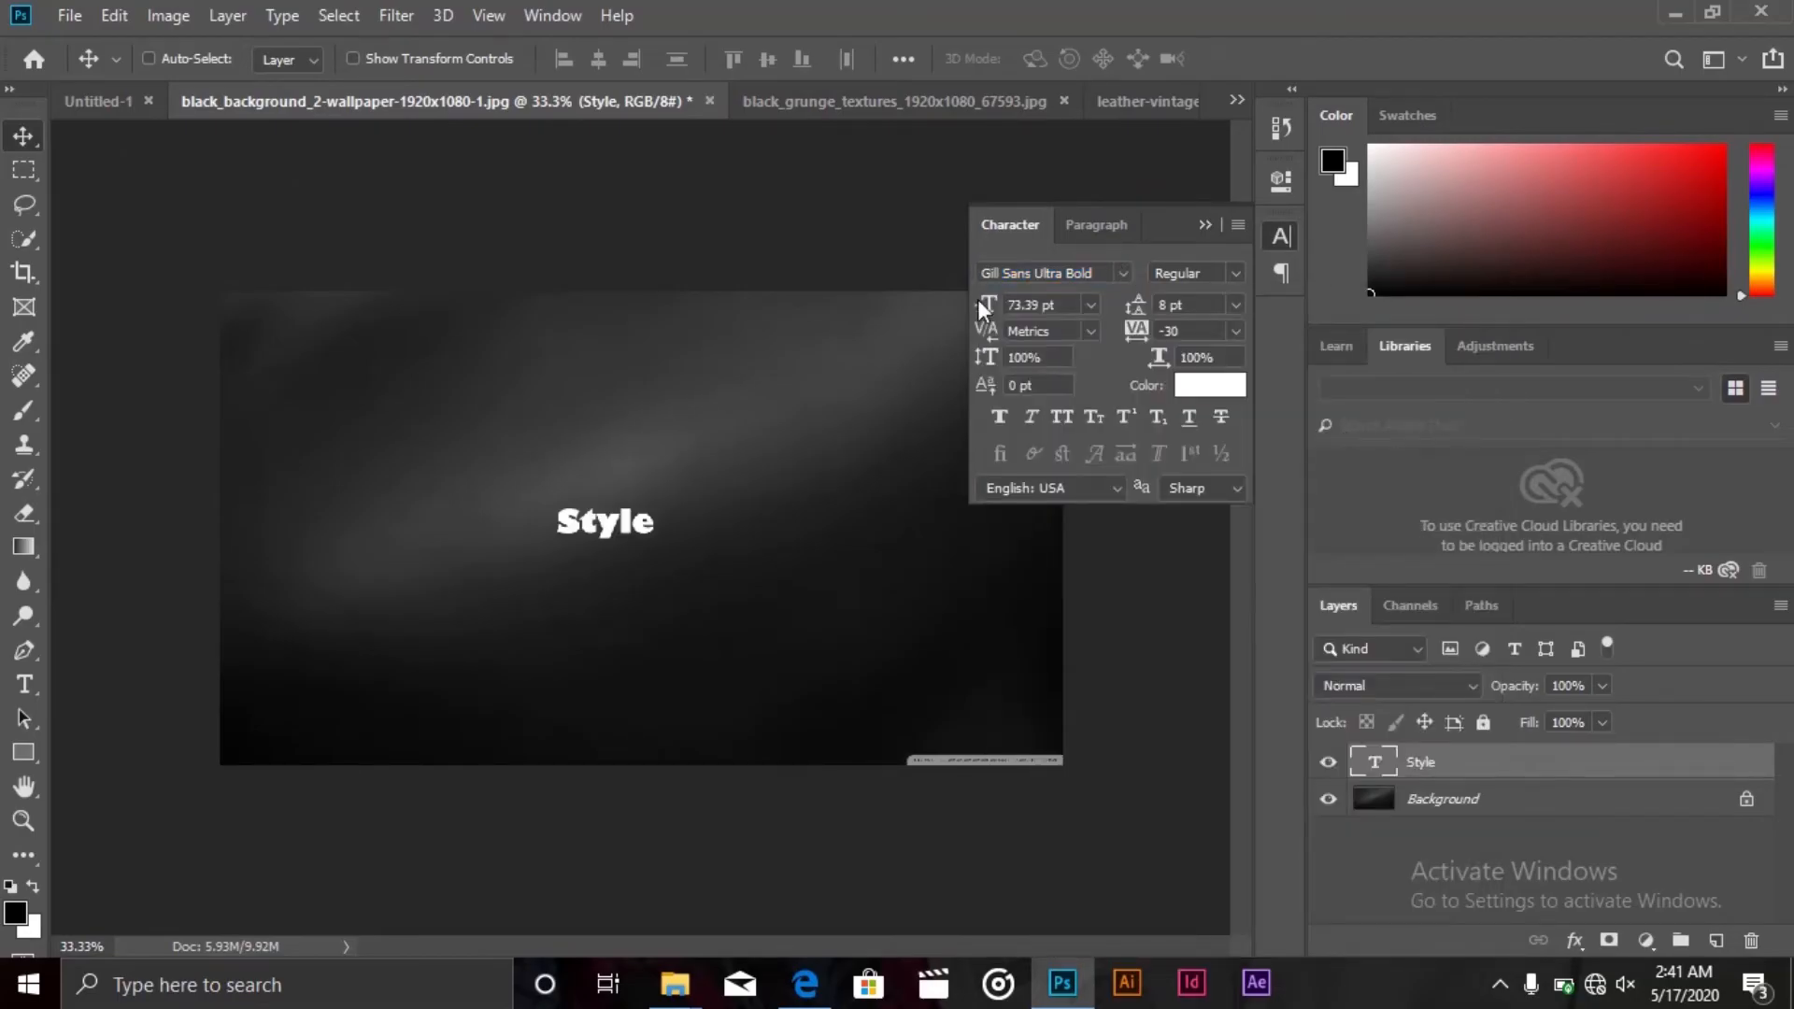
# Enlarge the Style text to 245.39 pt and move it back to the middle of the image
pyautogui.moveTo(1002, 304); pyautogui.dragTo(1070, 304)
pyautogui.click(566, 420)
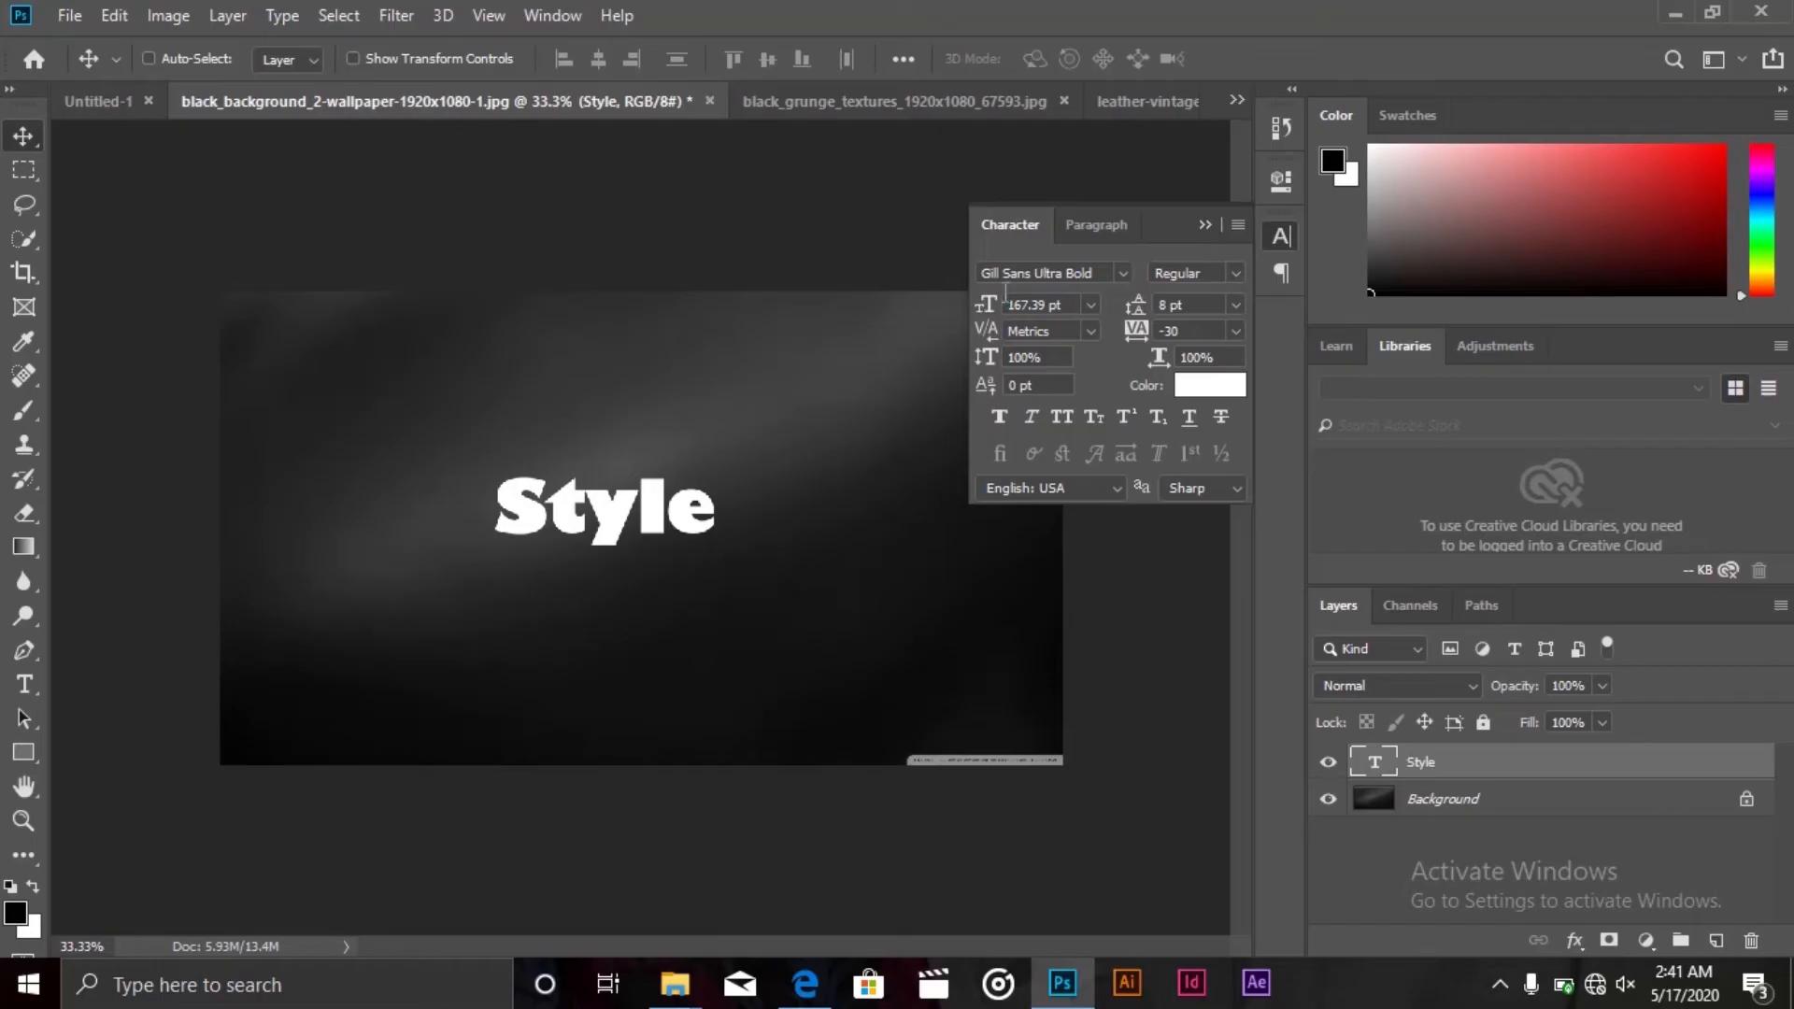
pyautogui.moveTo(1000, 305); pyautogui.dragTo(1084, 305)
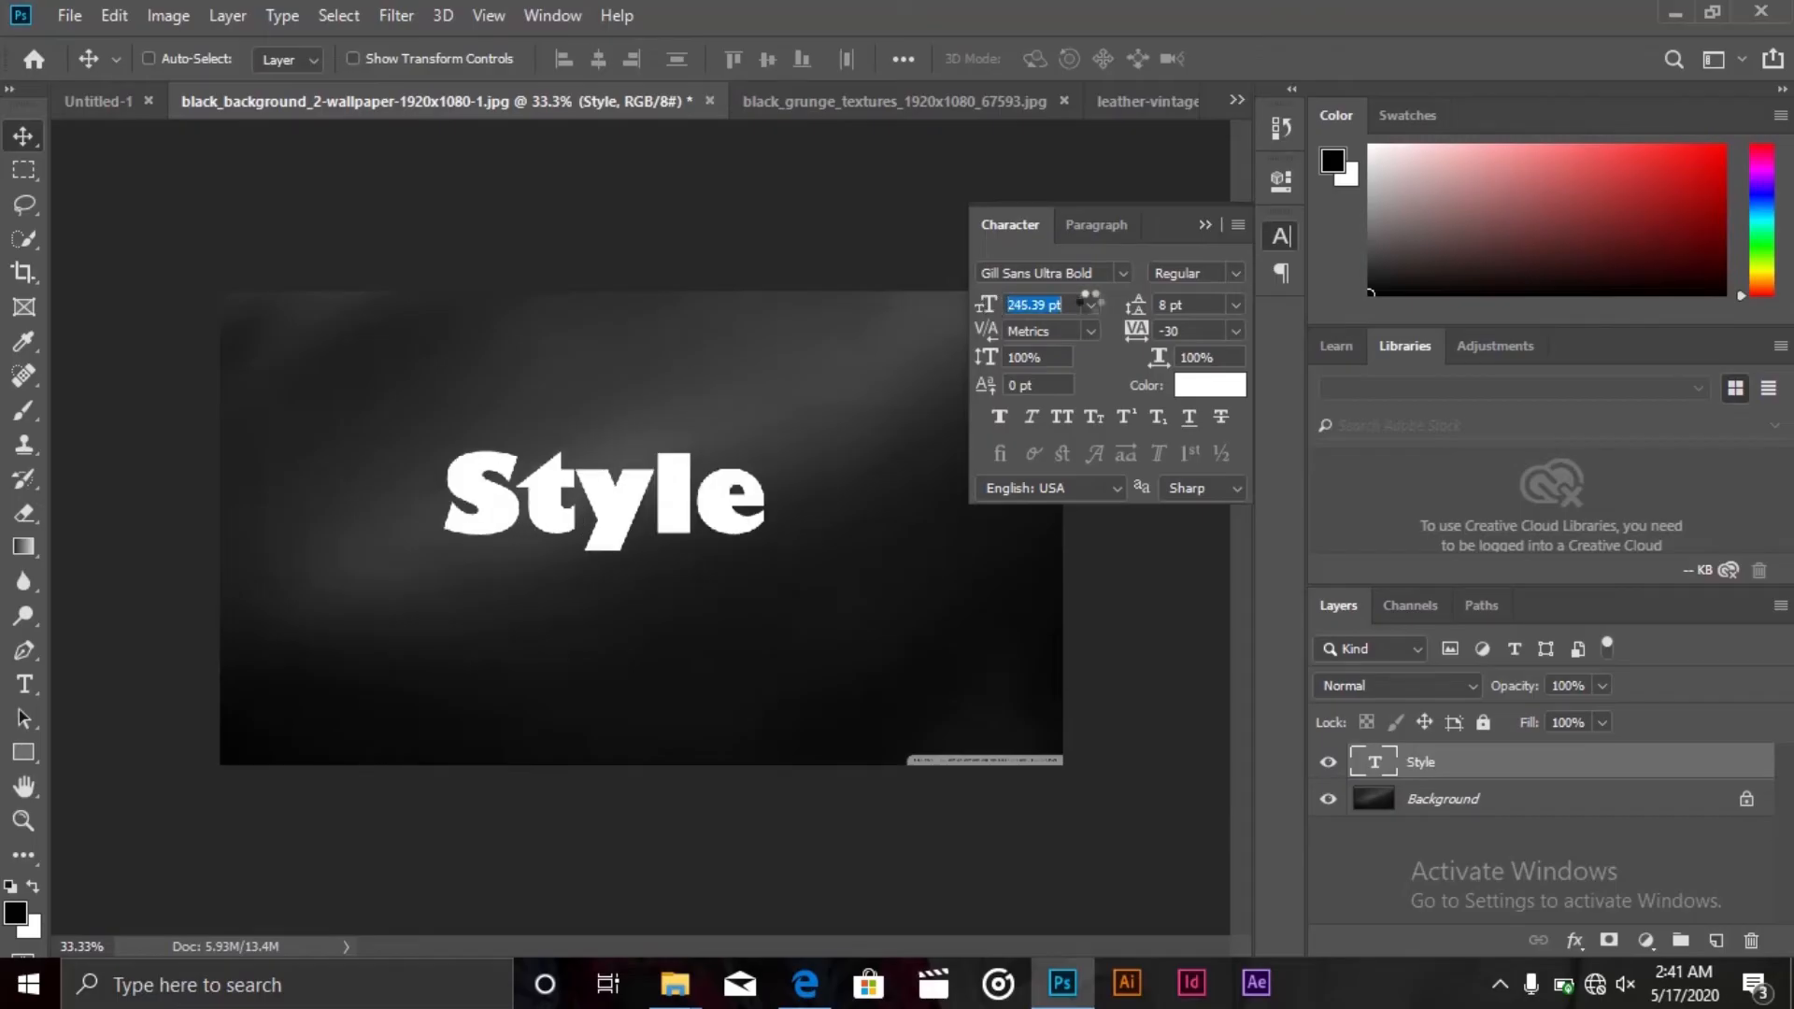
pyautogui.moveTo(744, 497); pyautogui.dragTo(788, 505)
# Enable Gradient Overlay in the Style text layer's blending options, keeping the text uncovered
pyautogui.rightClick(1483, 766)
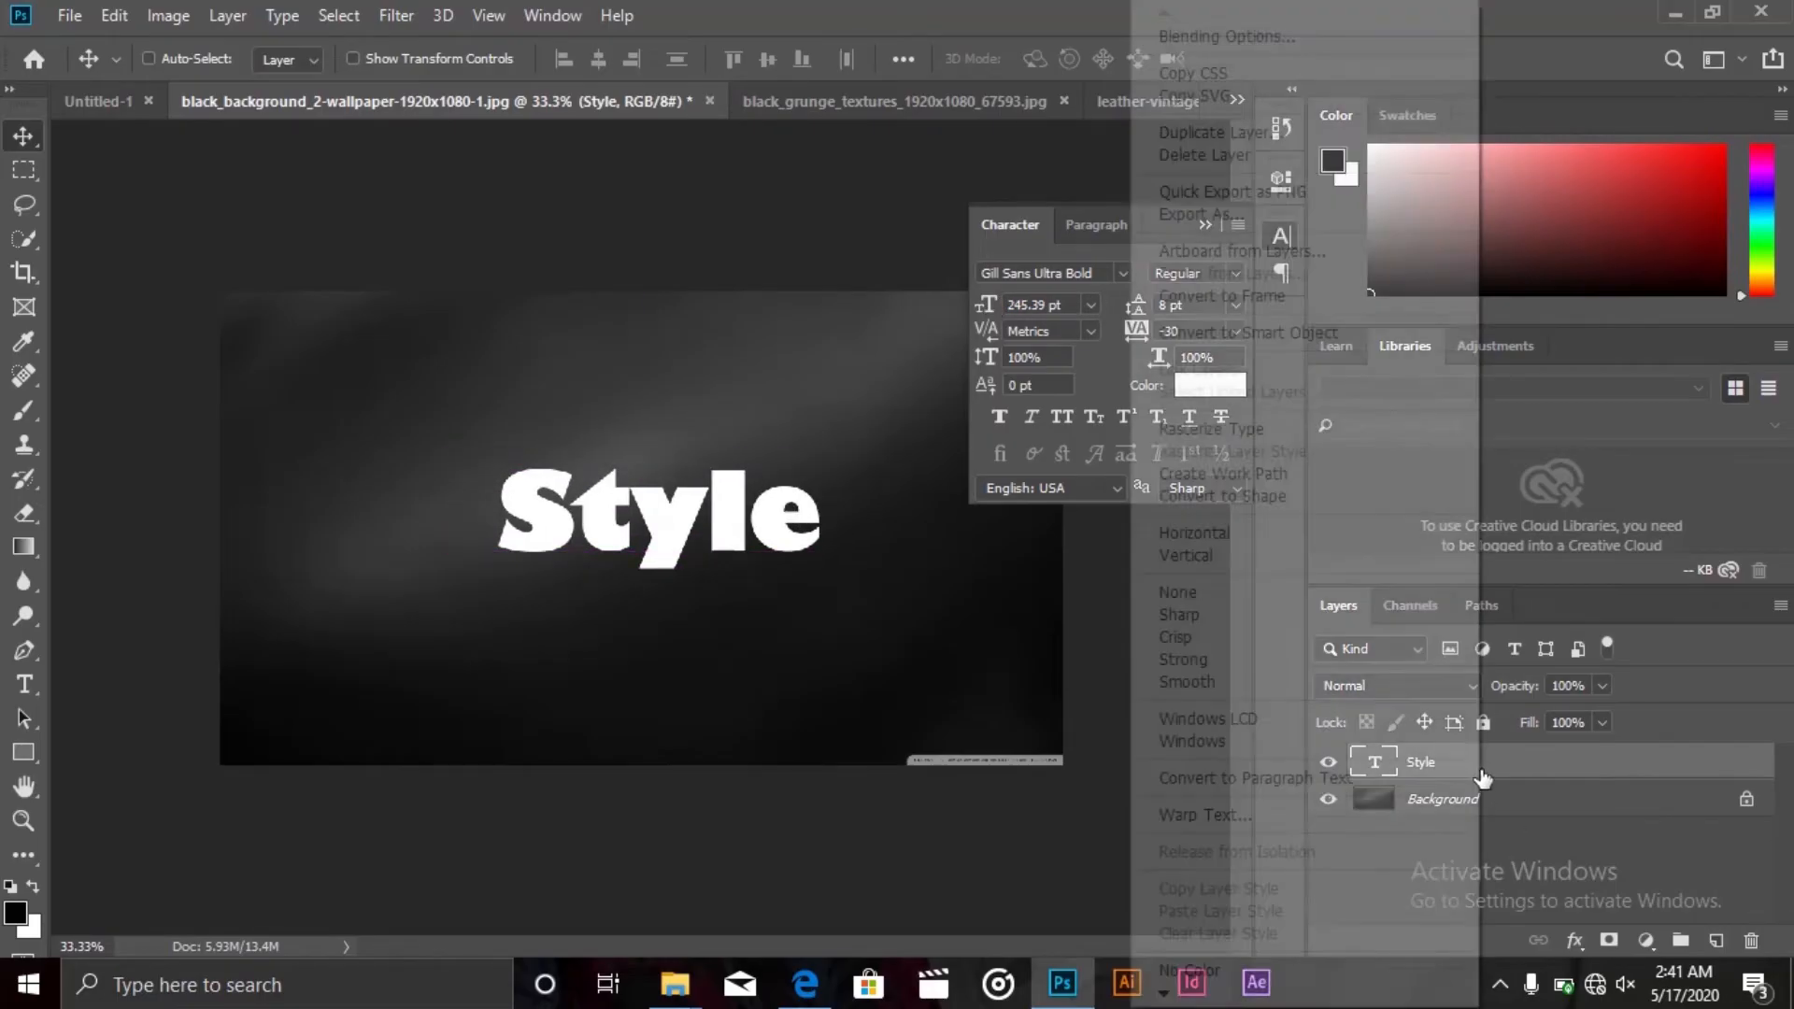
pyautogui.click(1212, 39)
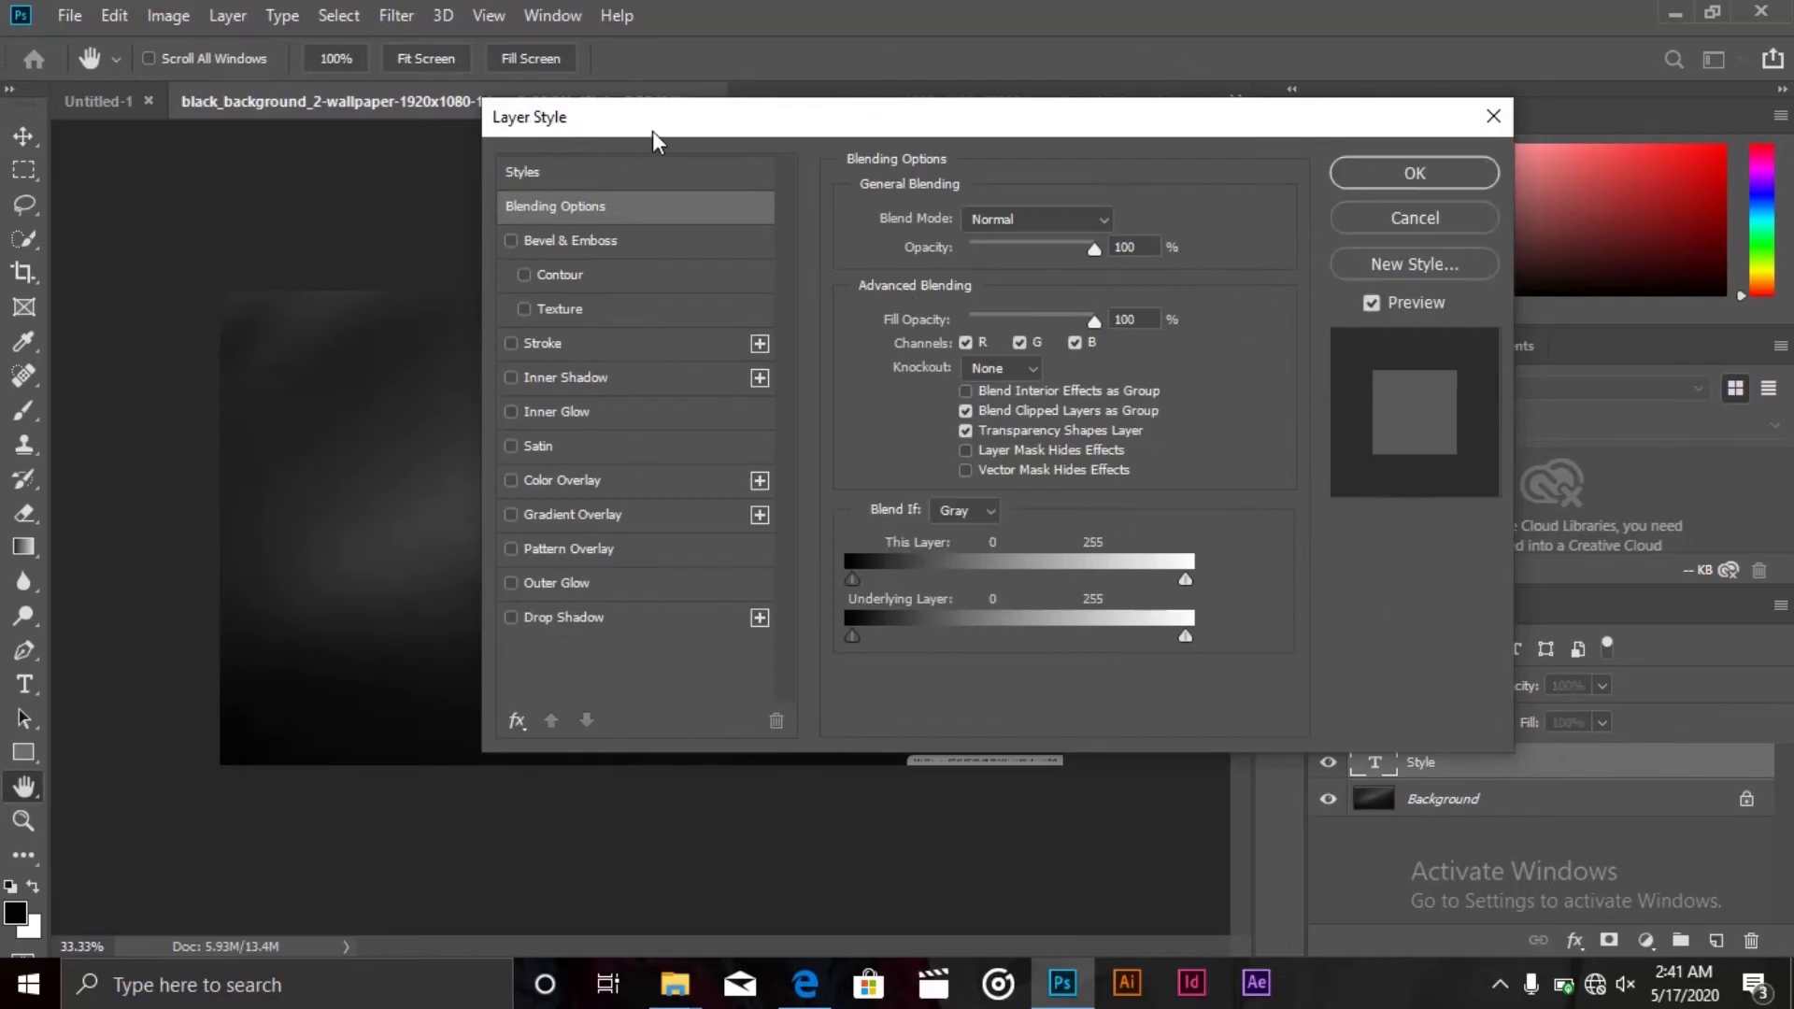
pyautogui.moveTo(652, 131); pyautogui.dragTo(1225, 121)
pyautogui.click(1121, 505)
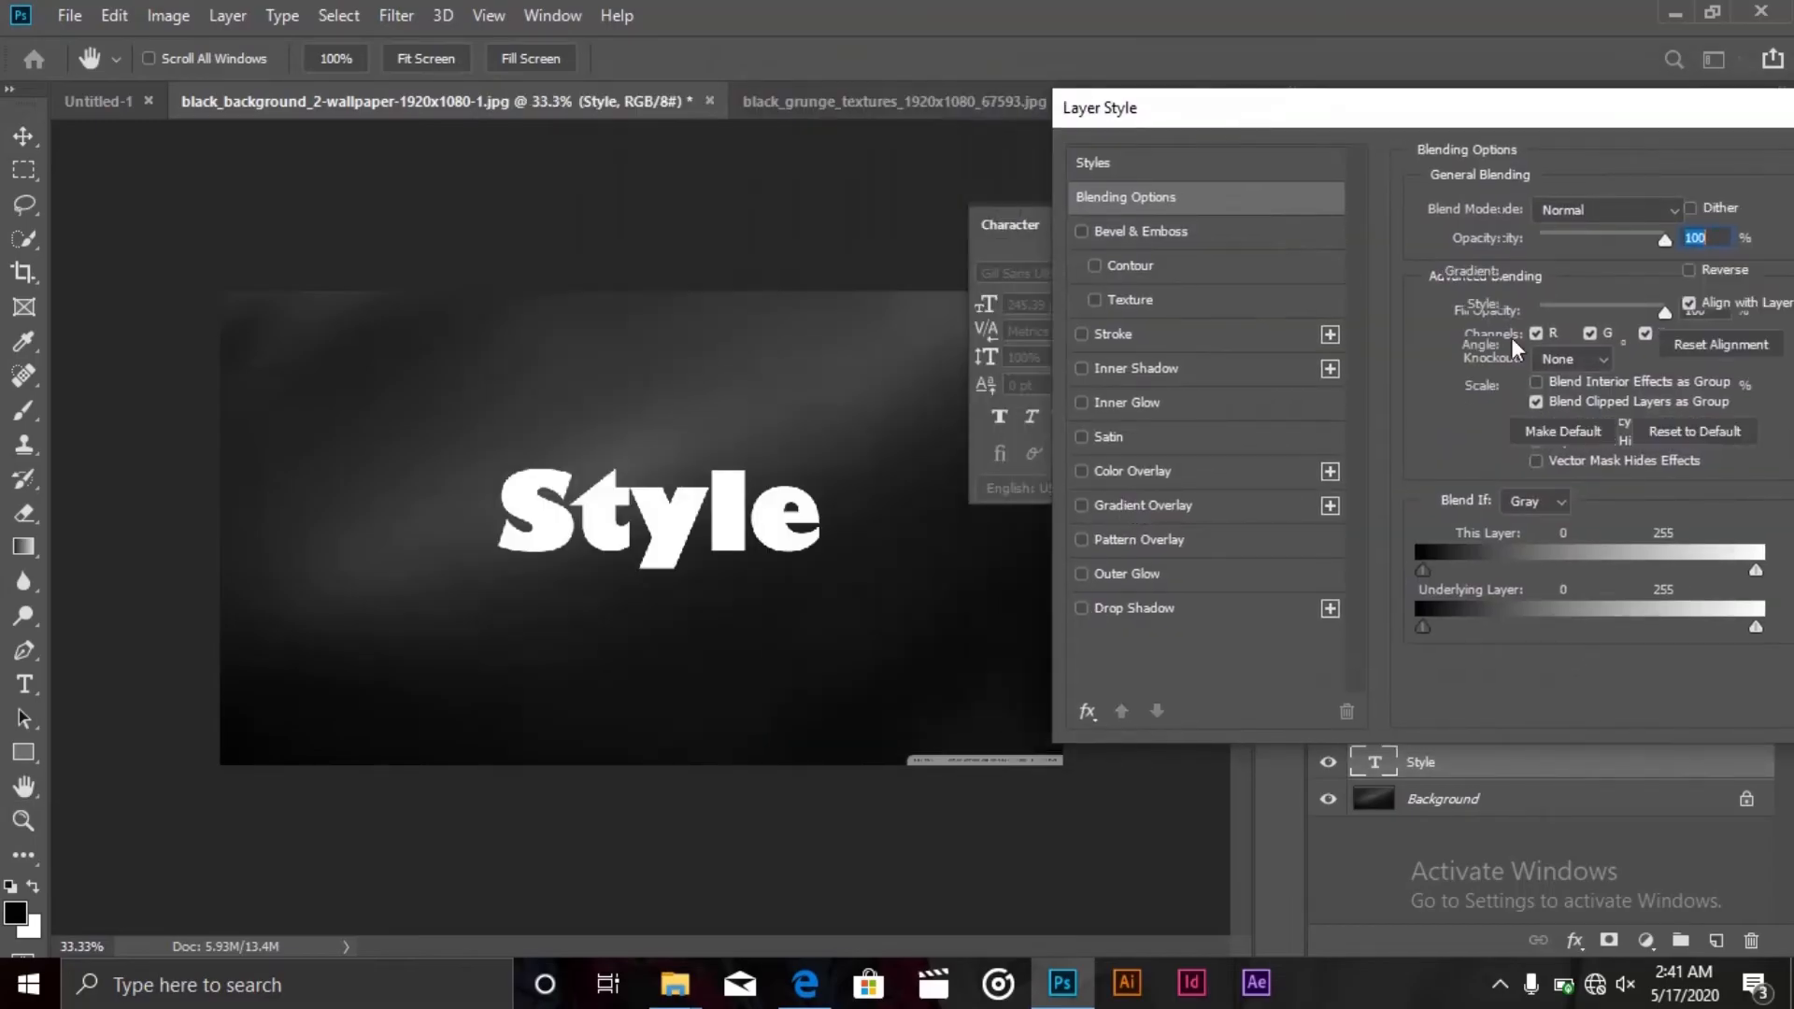
# Edit the overlay gradient and set its starting color stop to golden orange e9a728
pyautogui.click(1646, 270)
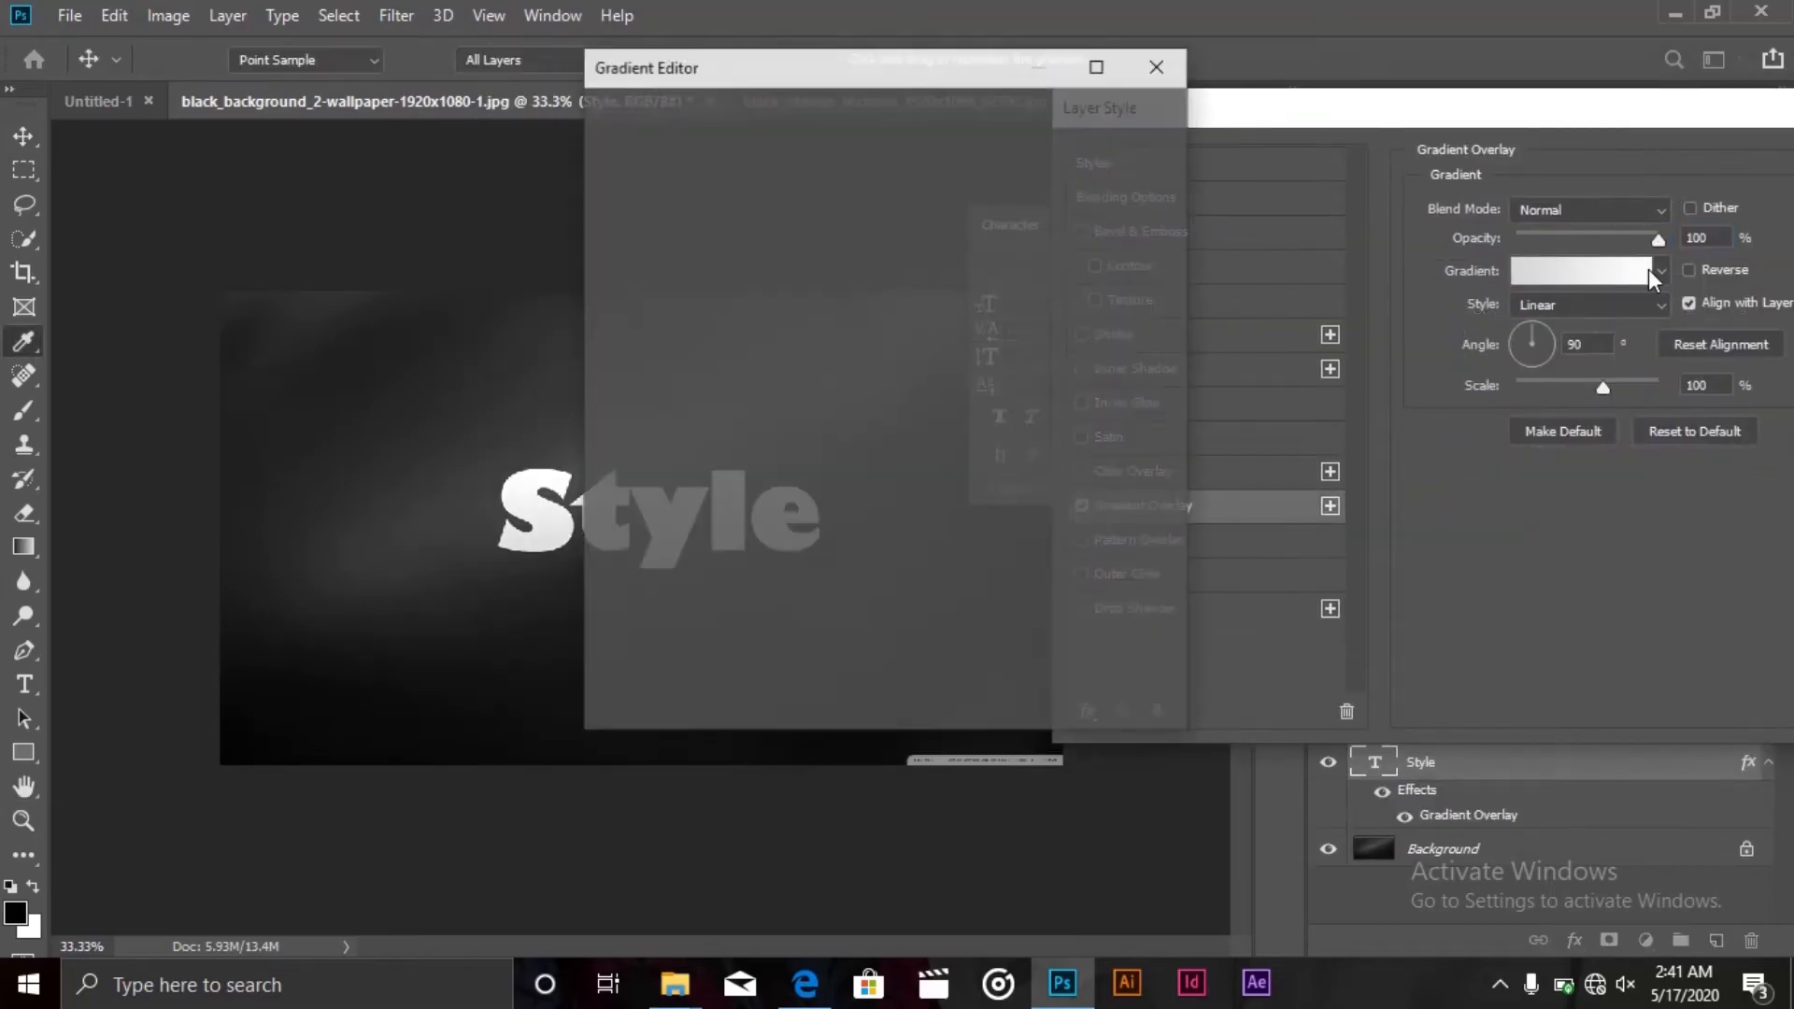
pyautogui.moveTo(901, 65); pyautogui.dragTo(1202, 38)
pyautogui.click(918, 523)
pyautogui.click(1032, 635)
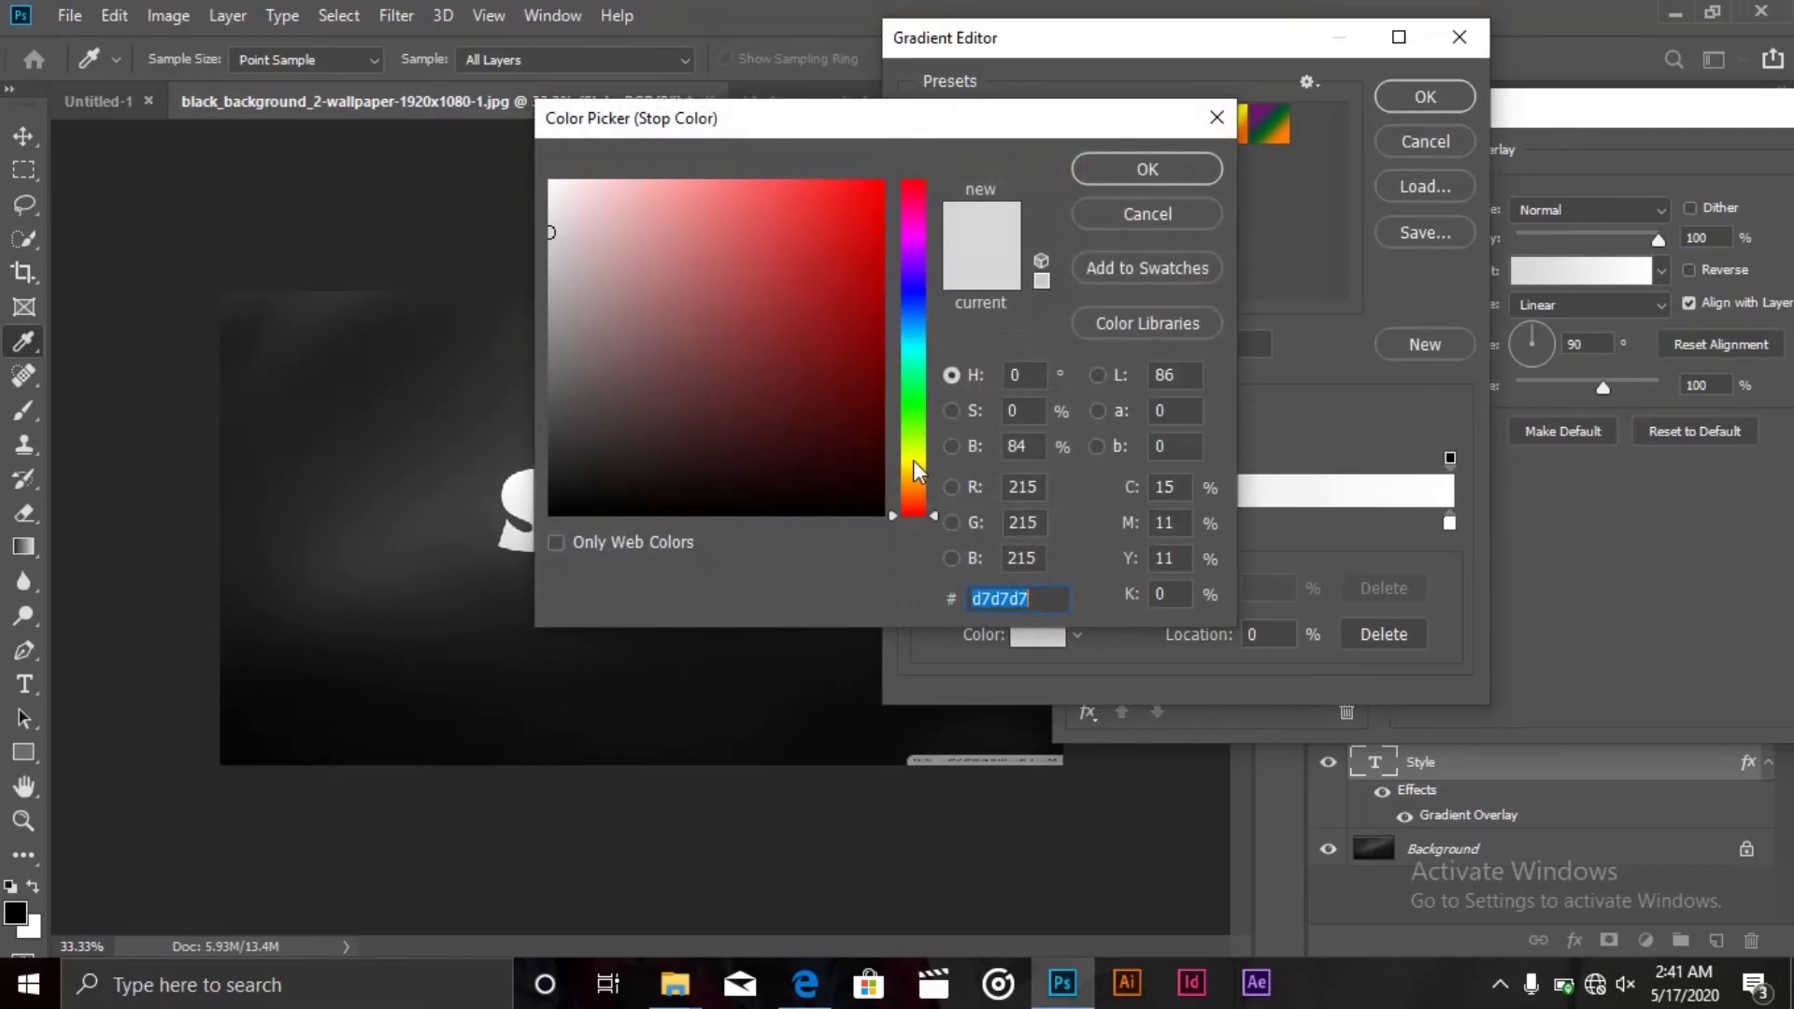
pyautogui.moveTo(780, 118); pyautogui.dragTo(1171, 112)
pyautogui.click(1303, 462)
pyautogui.moveTo(1221, 308)
pyautogui.mouseDown()
pyautogui.moveTo(1188, 192)
pyautogui.moveTo(1240, 142)
pyautogui.moveTo(1237, 184)
pyautogui.moveTo(1216, 191)
pyautogui.mouseUp()
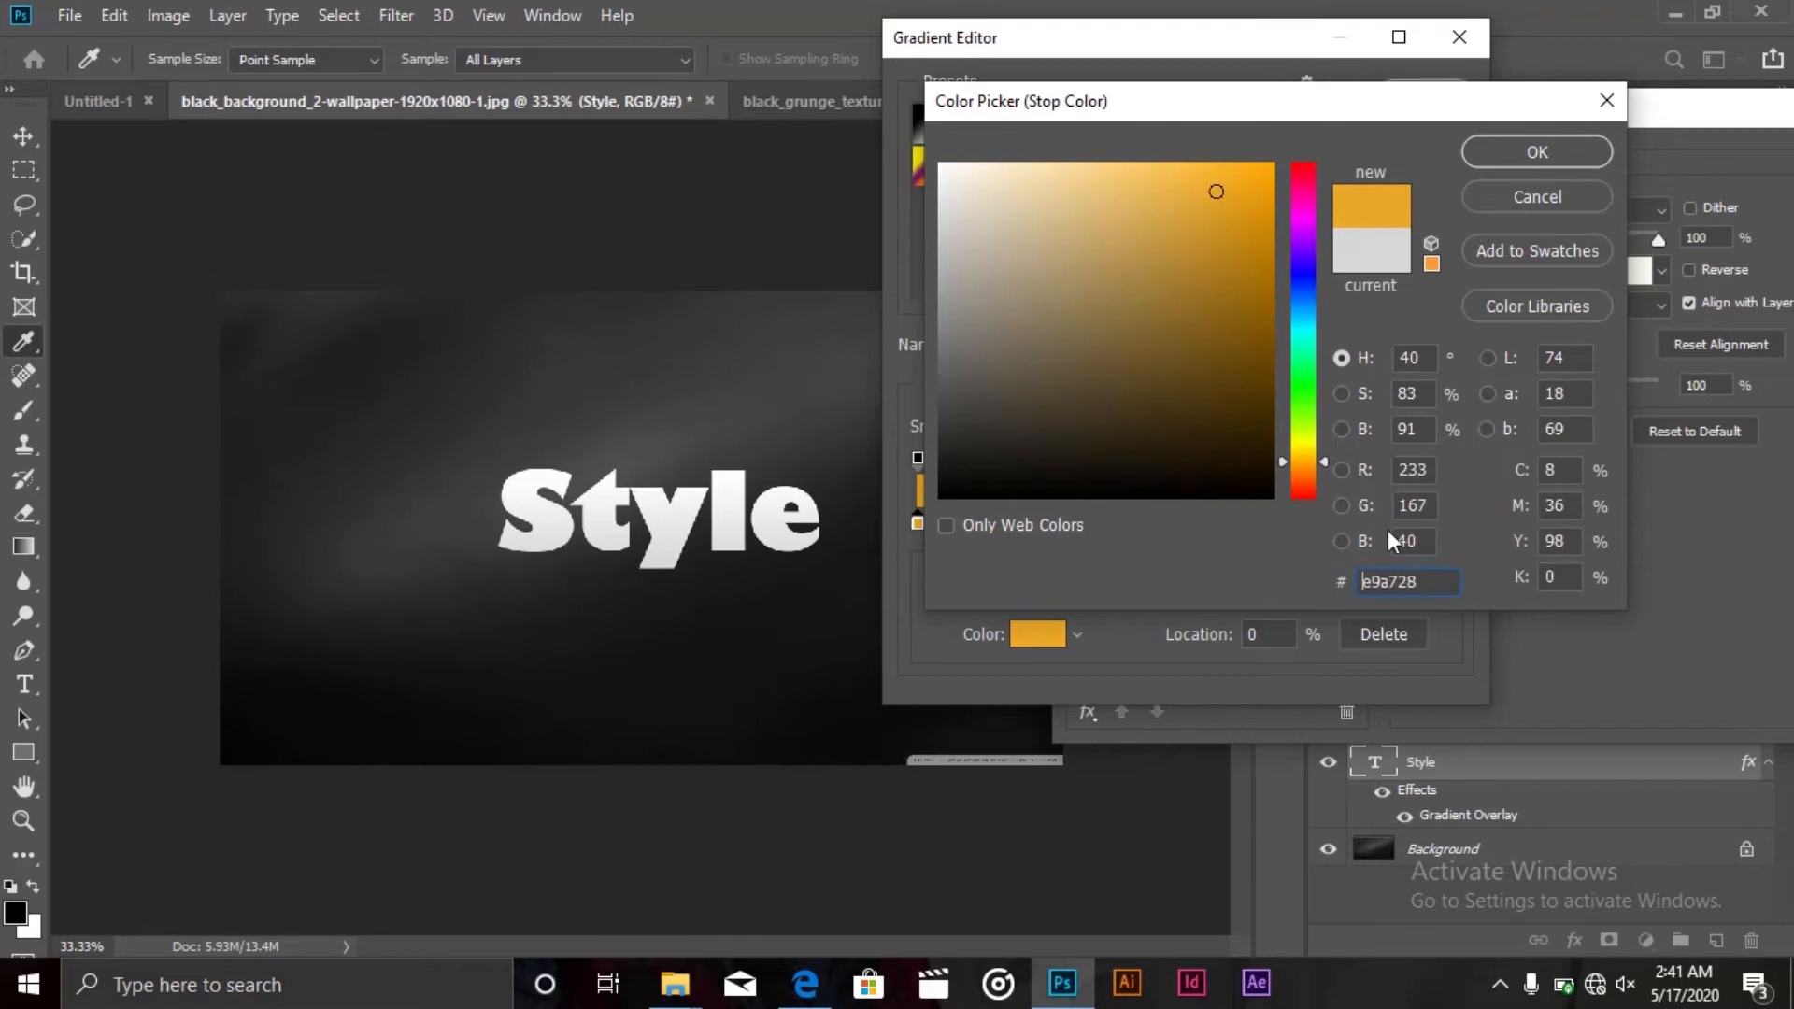
pyautogui.click(1529, 152)
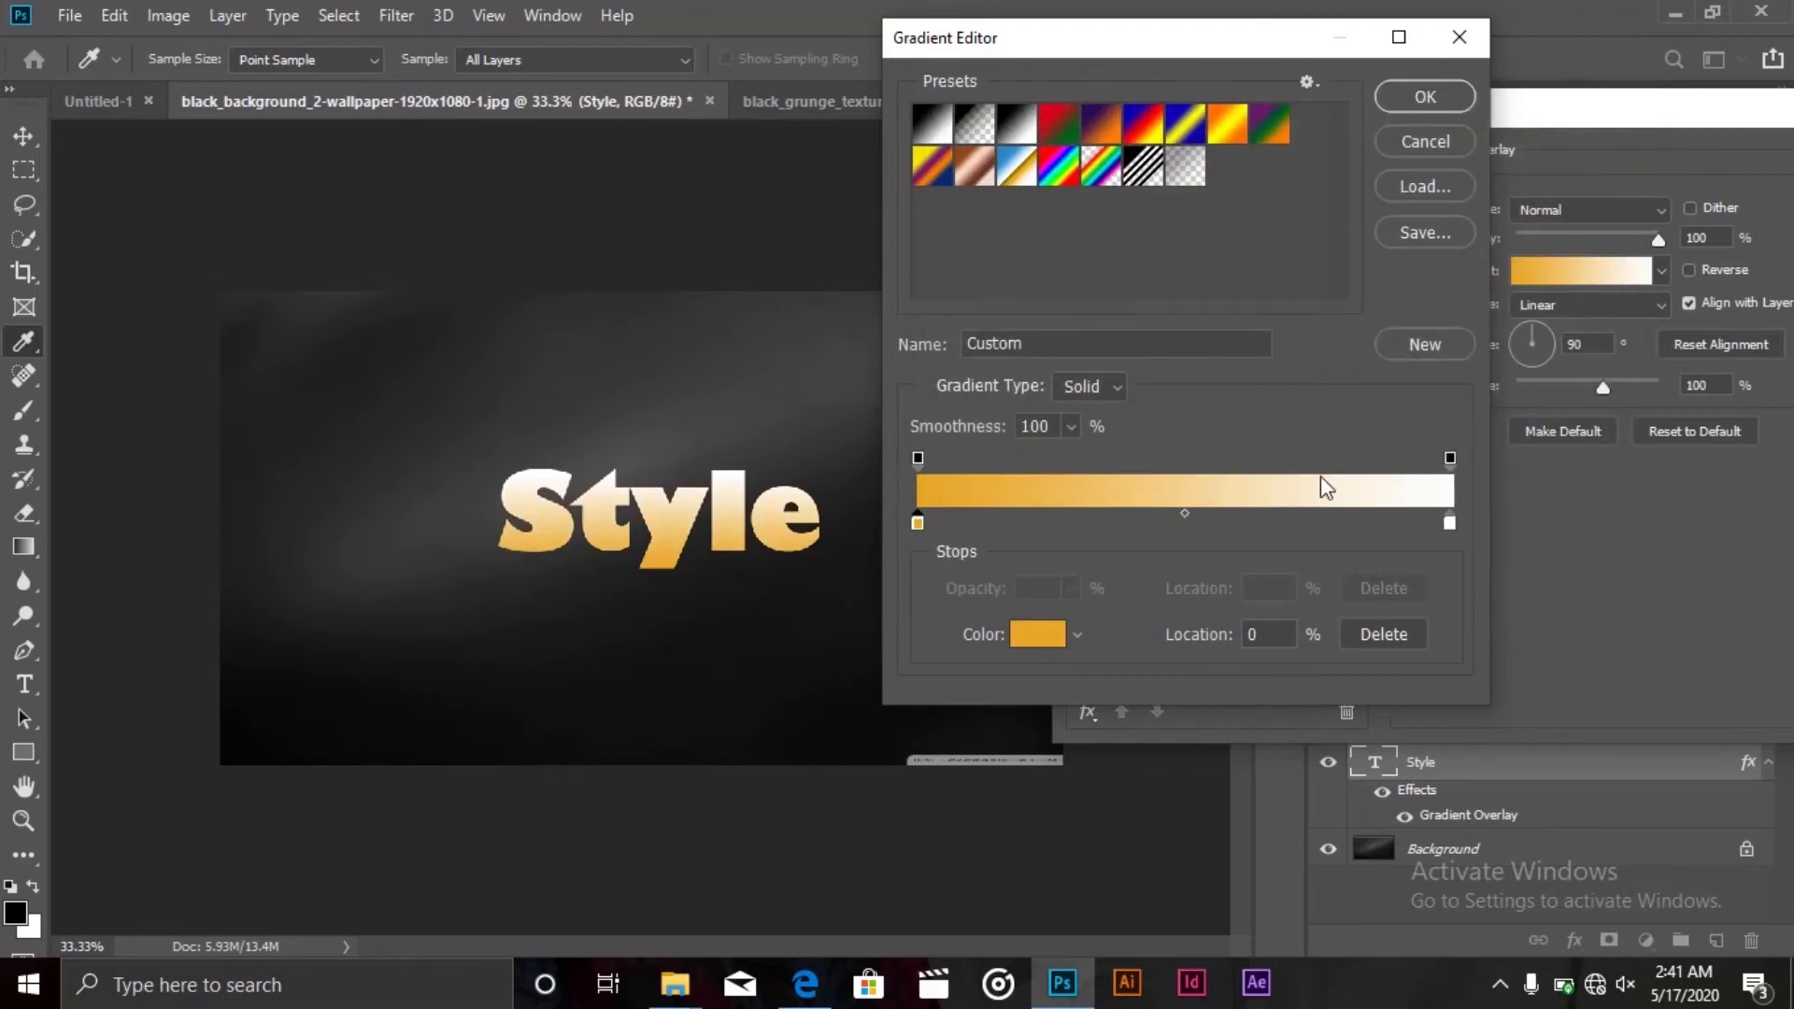
# Set the gradient's end color stop to brown 885300, apply the gradient and reverse its direction
pyautogui.click(1446, 523)
pyautogui.click(1034, 634)
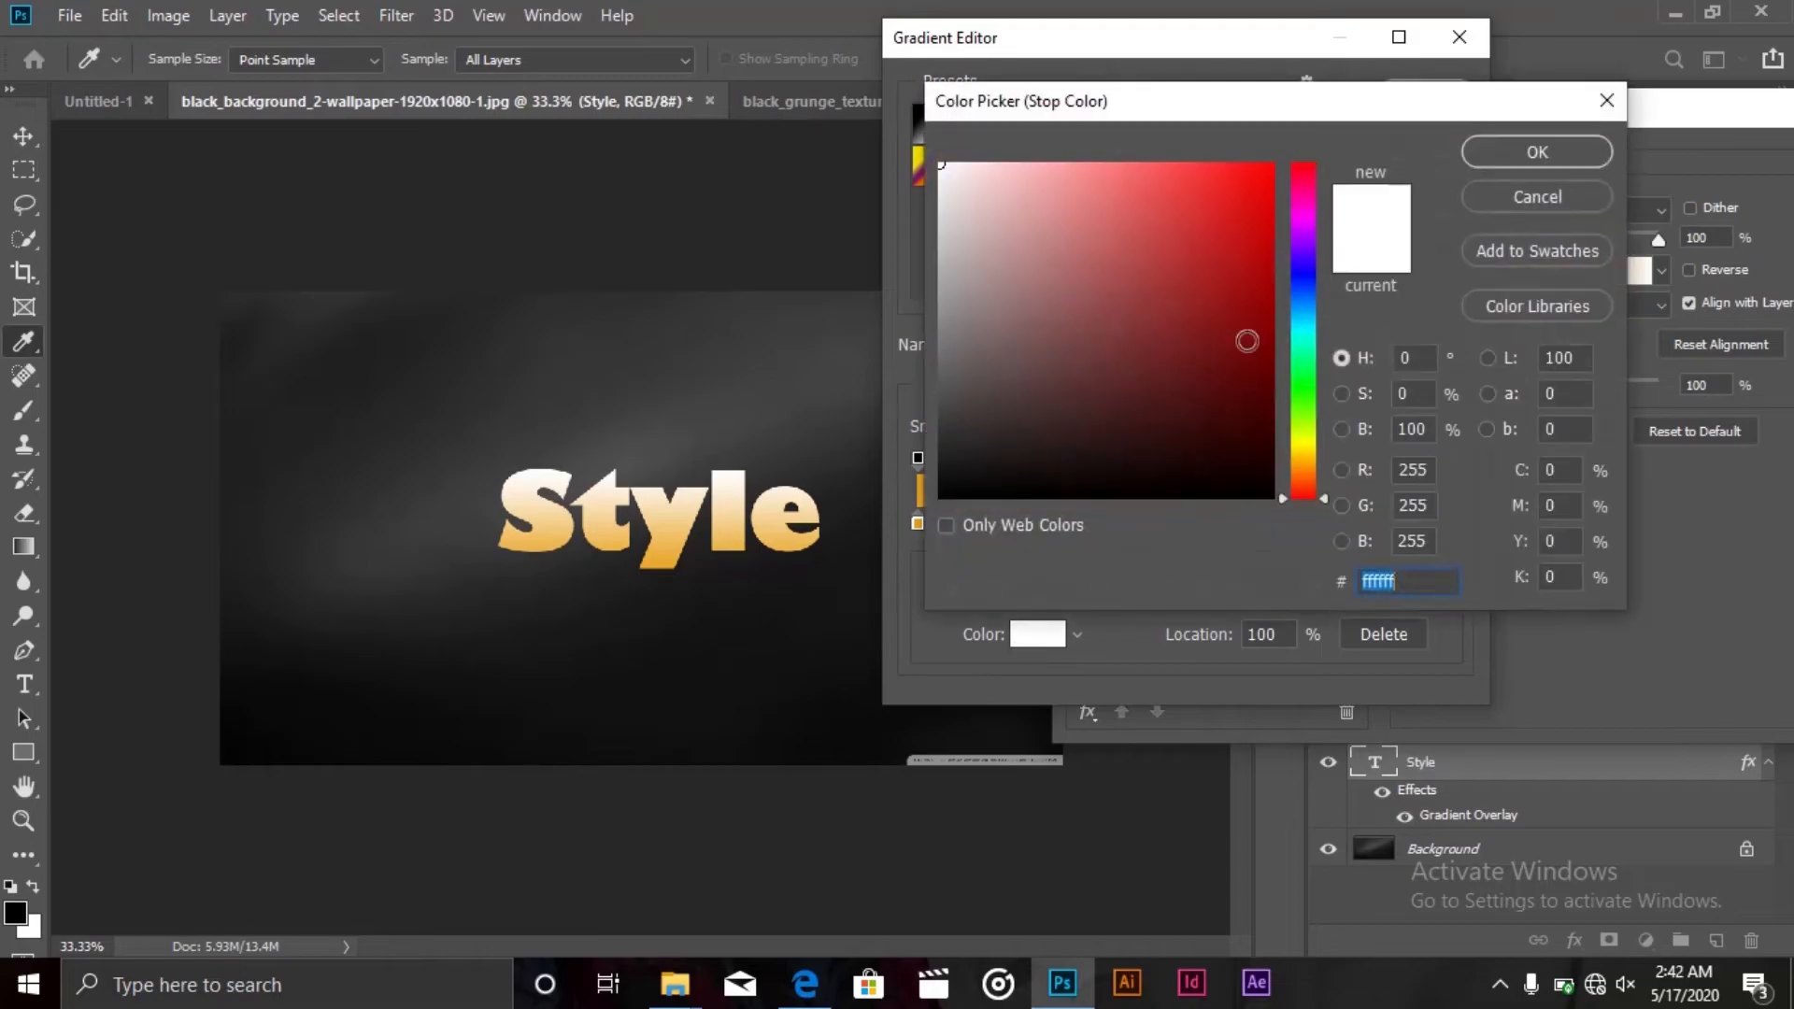
pyautogui.click(1310, 463)
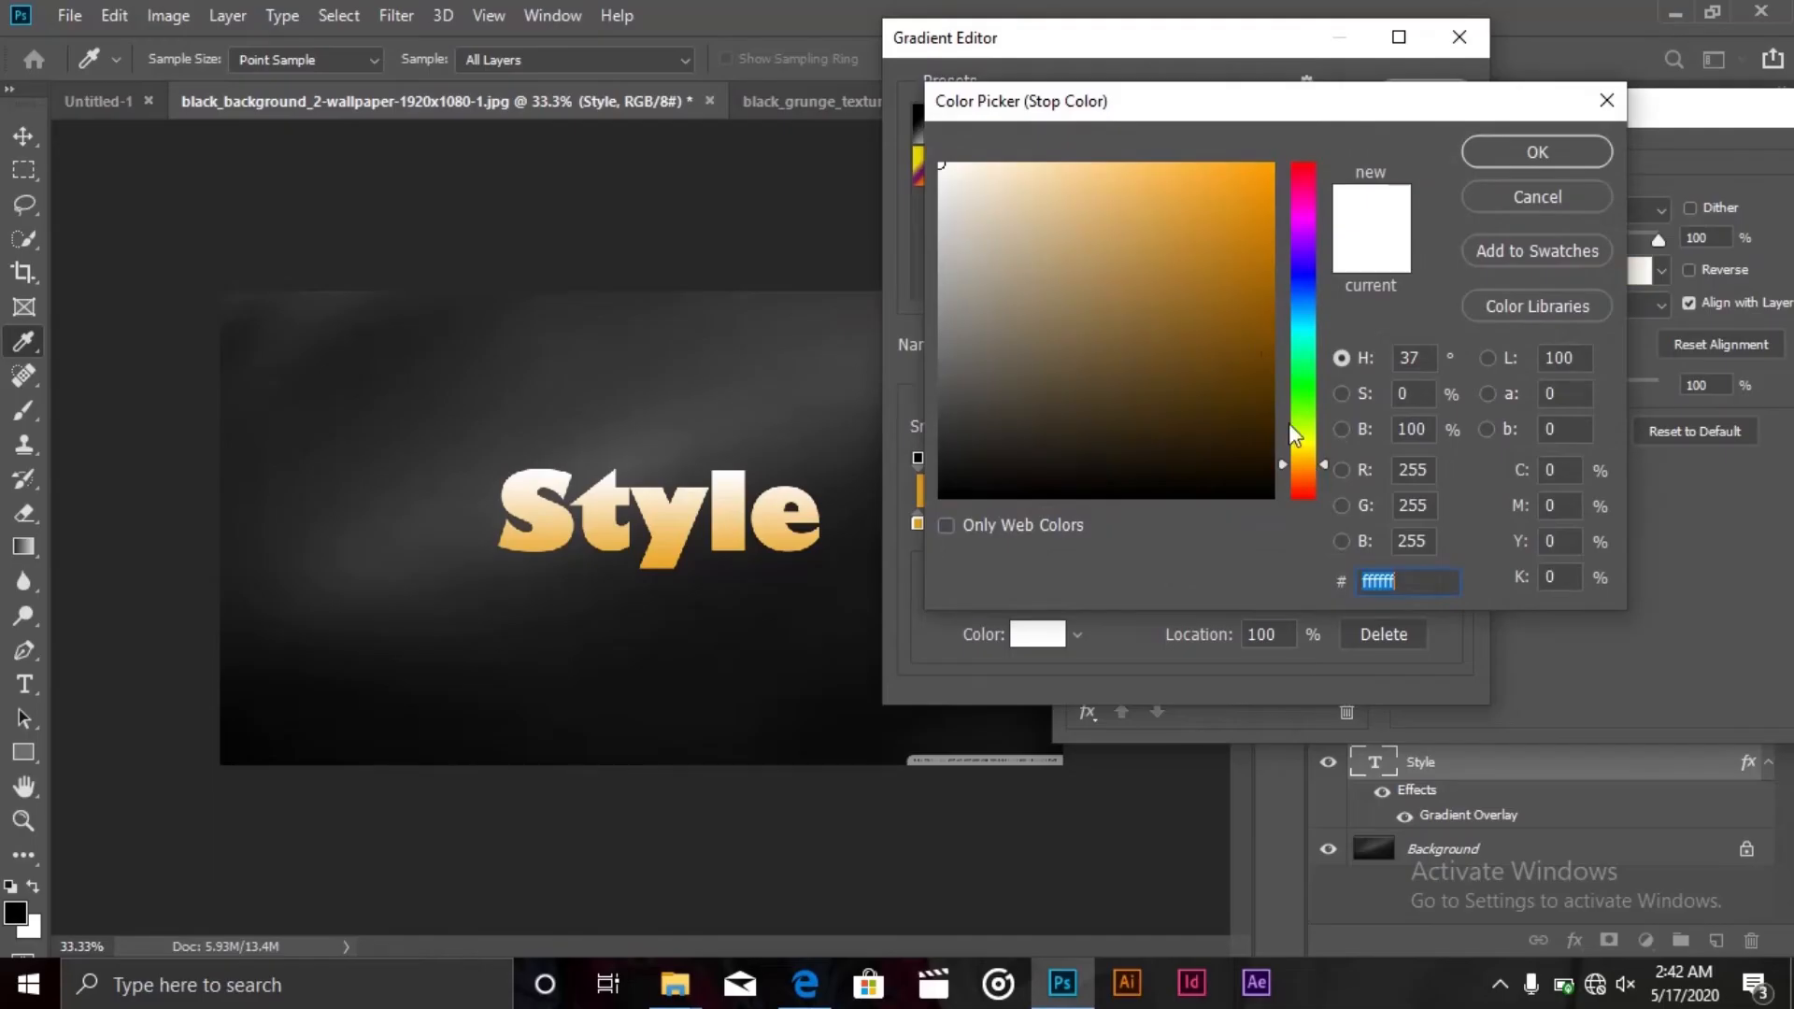
pyautogui.click(1273, 320)
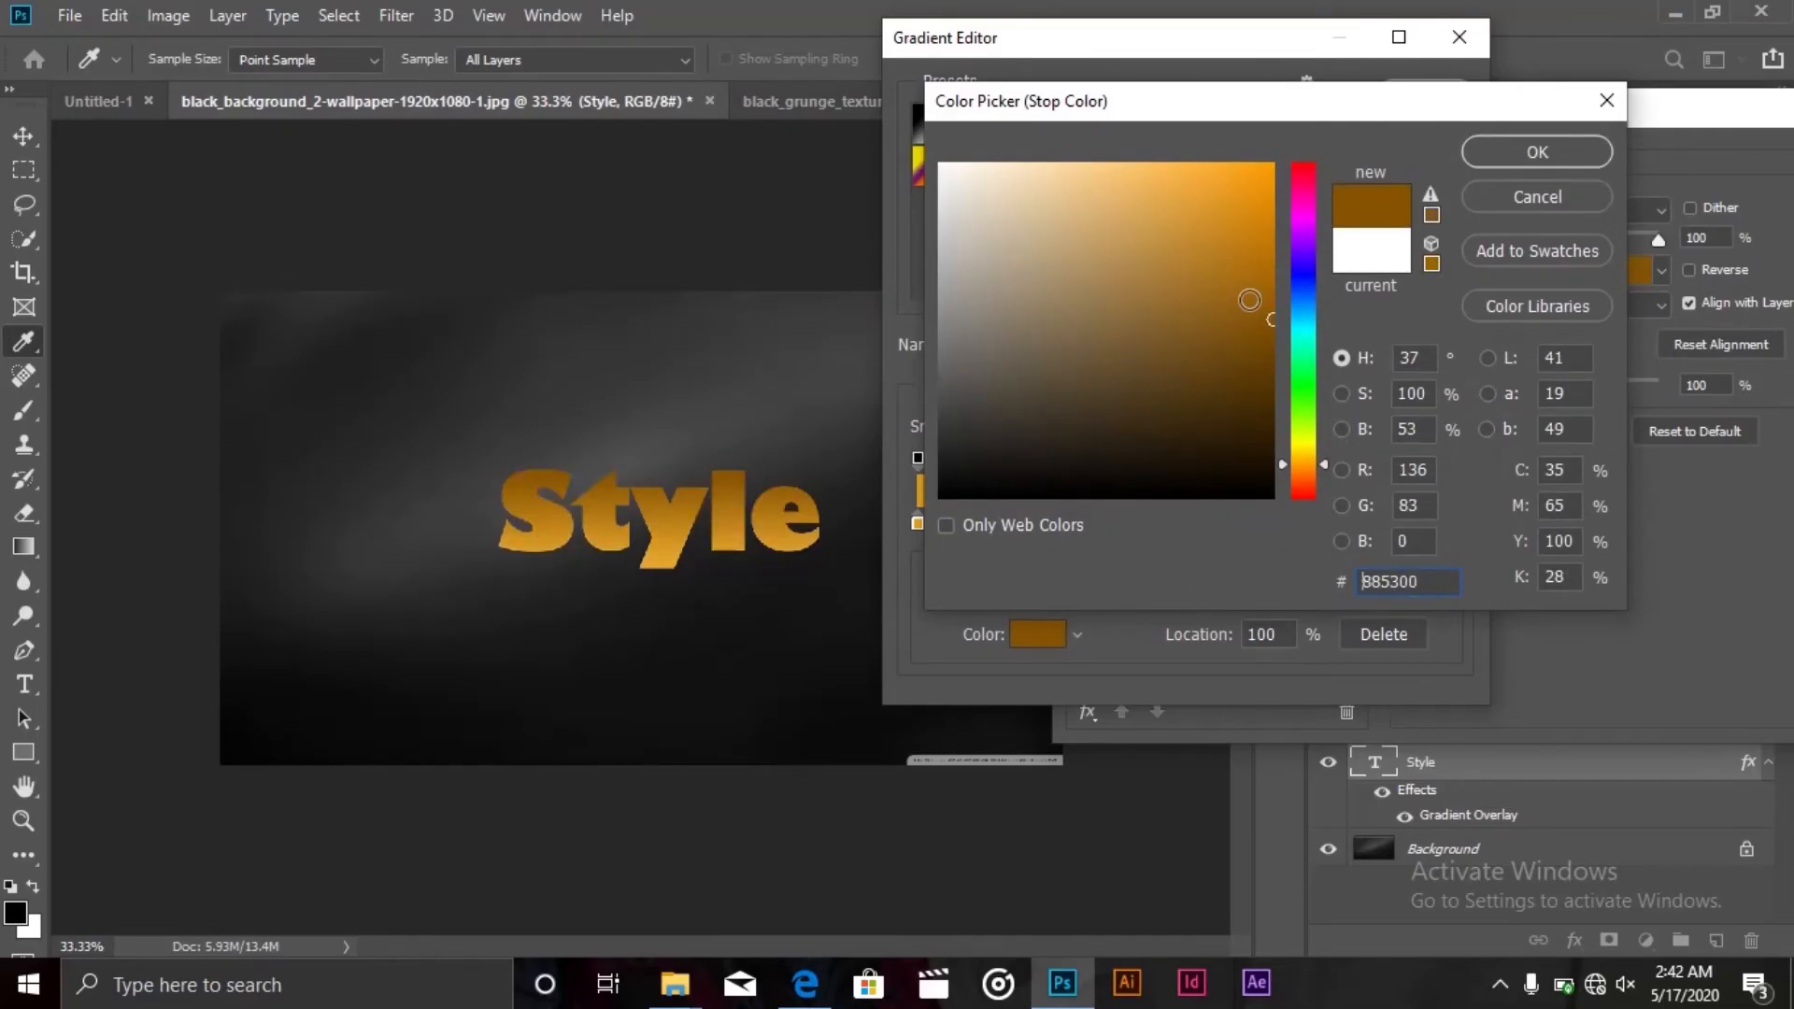
pyautogui.click(1516, 149)
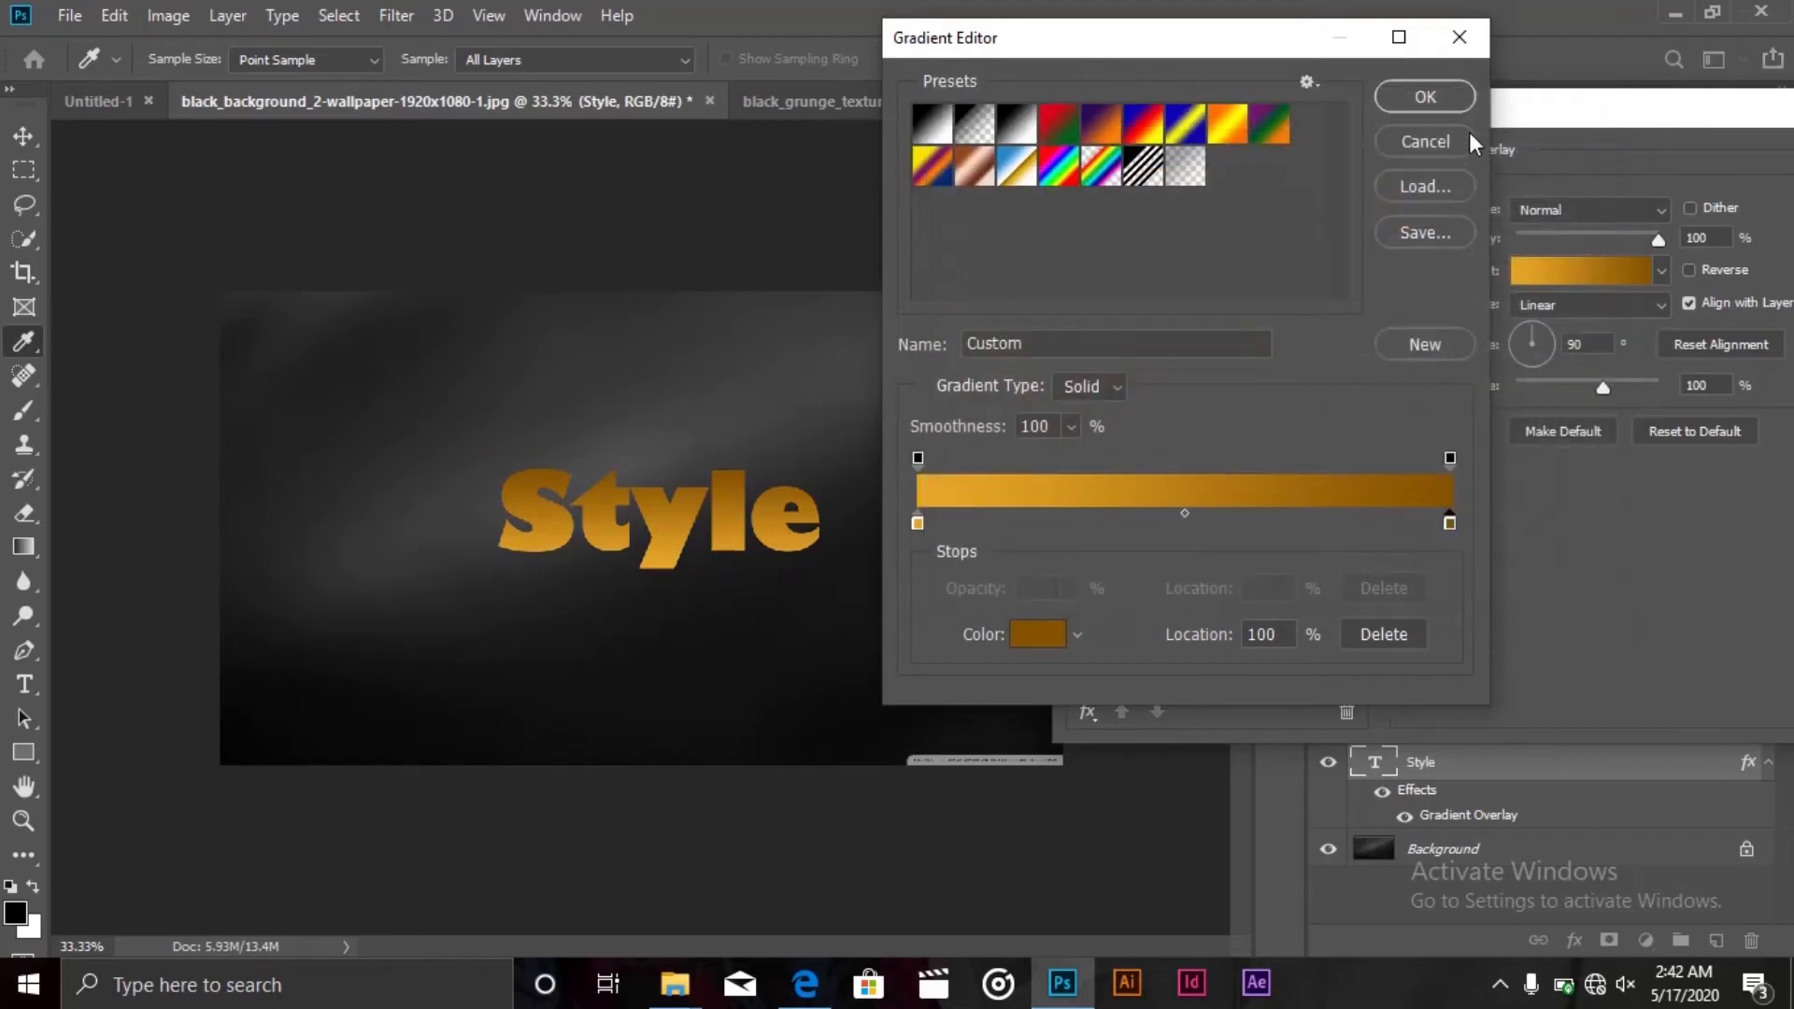
pyautogui.click(1413, 101)
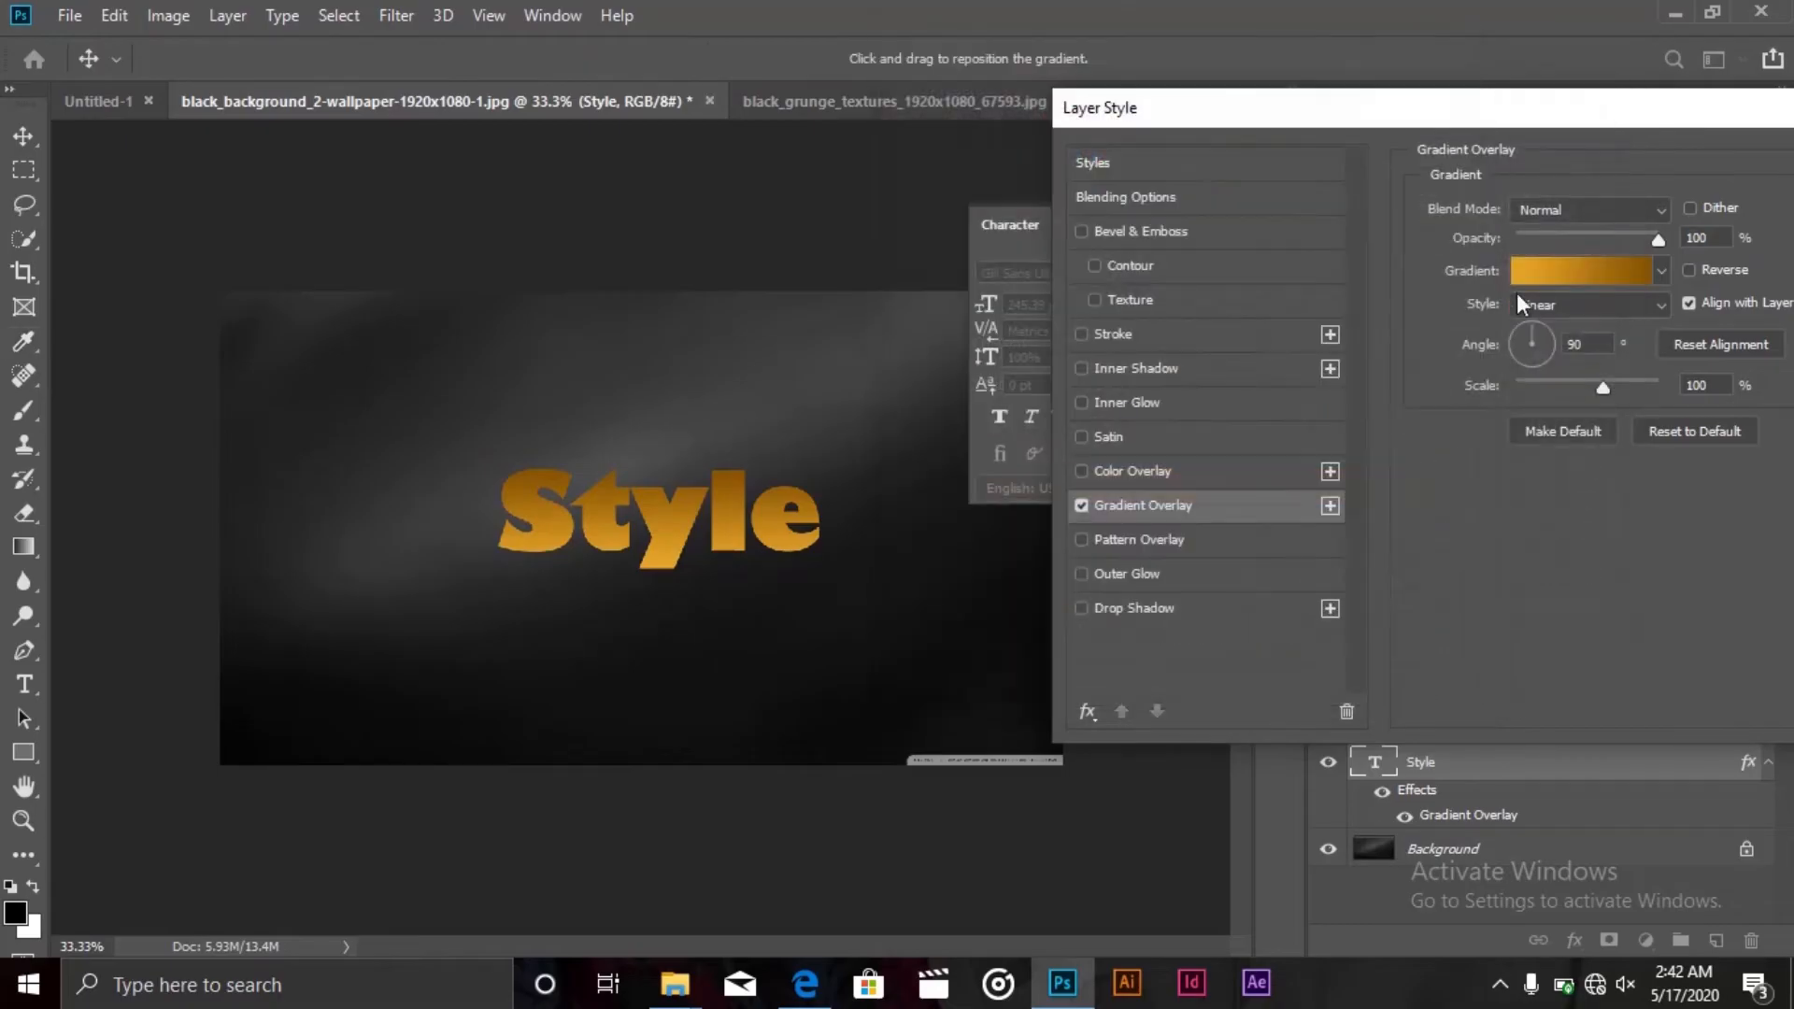
pyautogui.click(1689, 271)
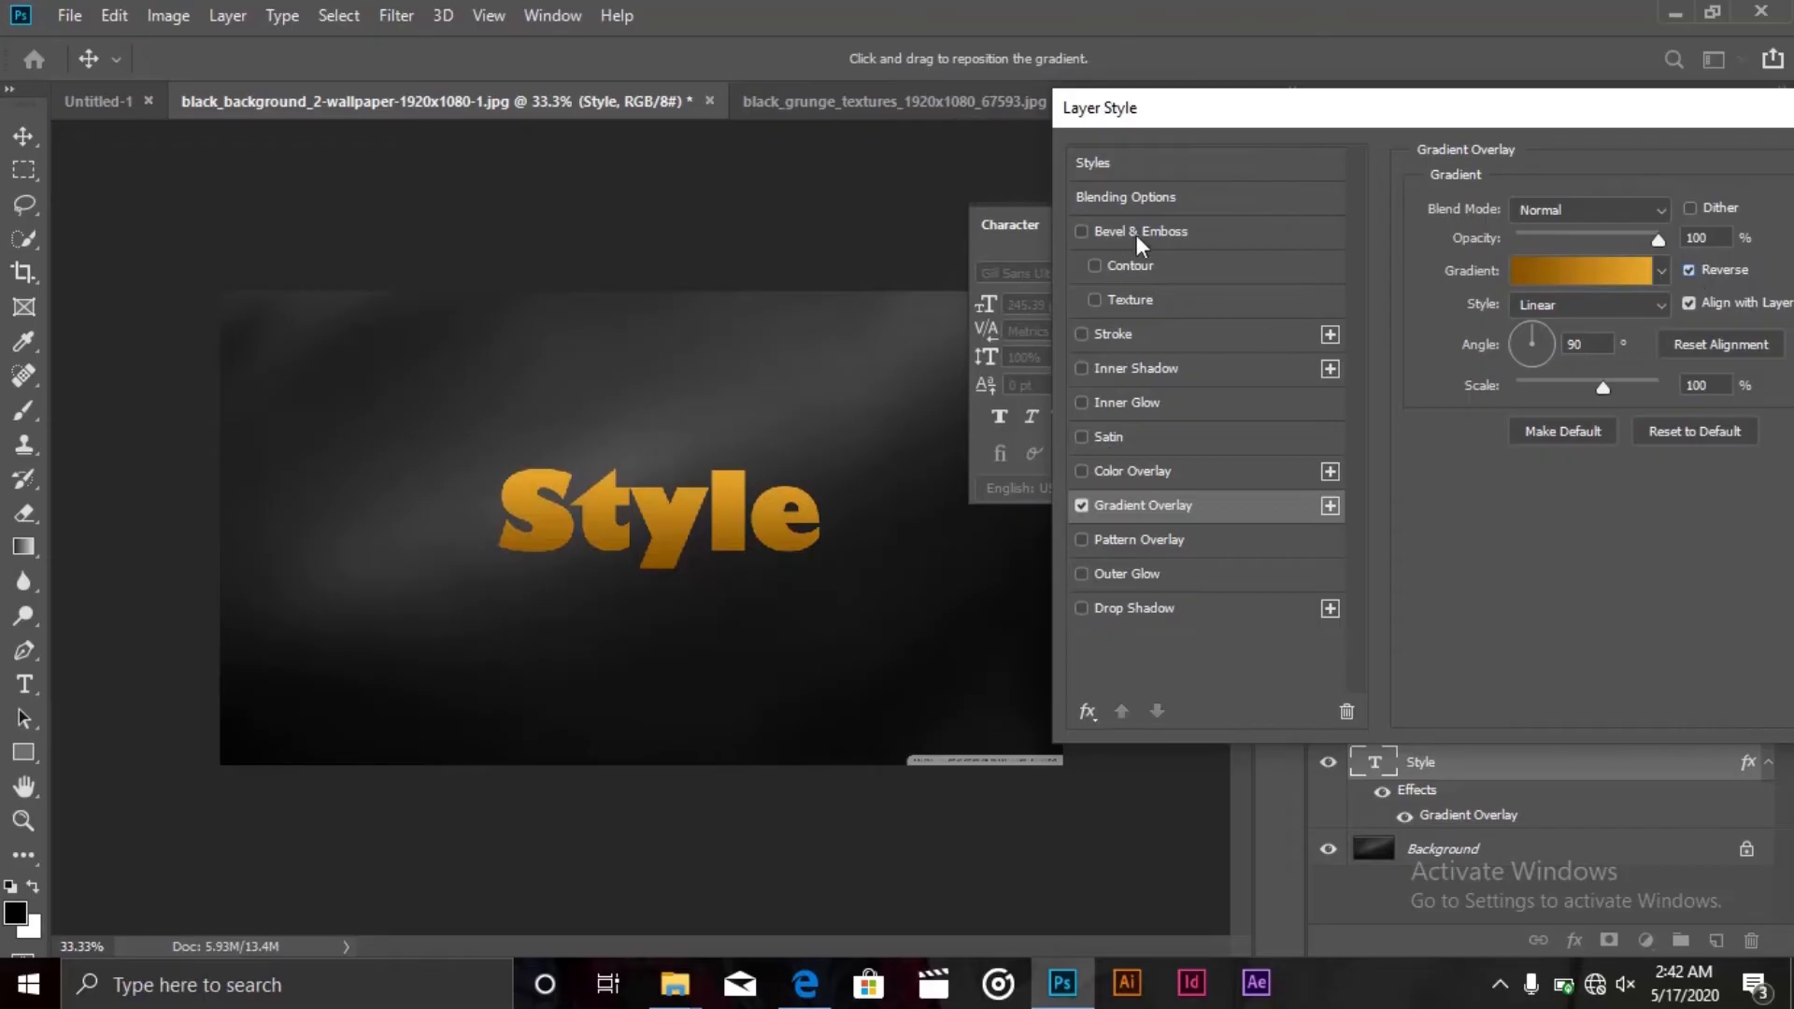
# Add Bevel & Emboss to the Style text with the Ring gloss contour, 1000% depth, 38 px size and 6 px soften
pyautogui.click(1082, 231)
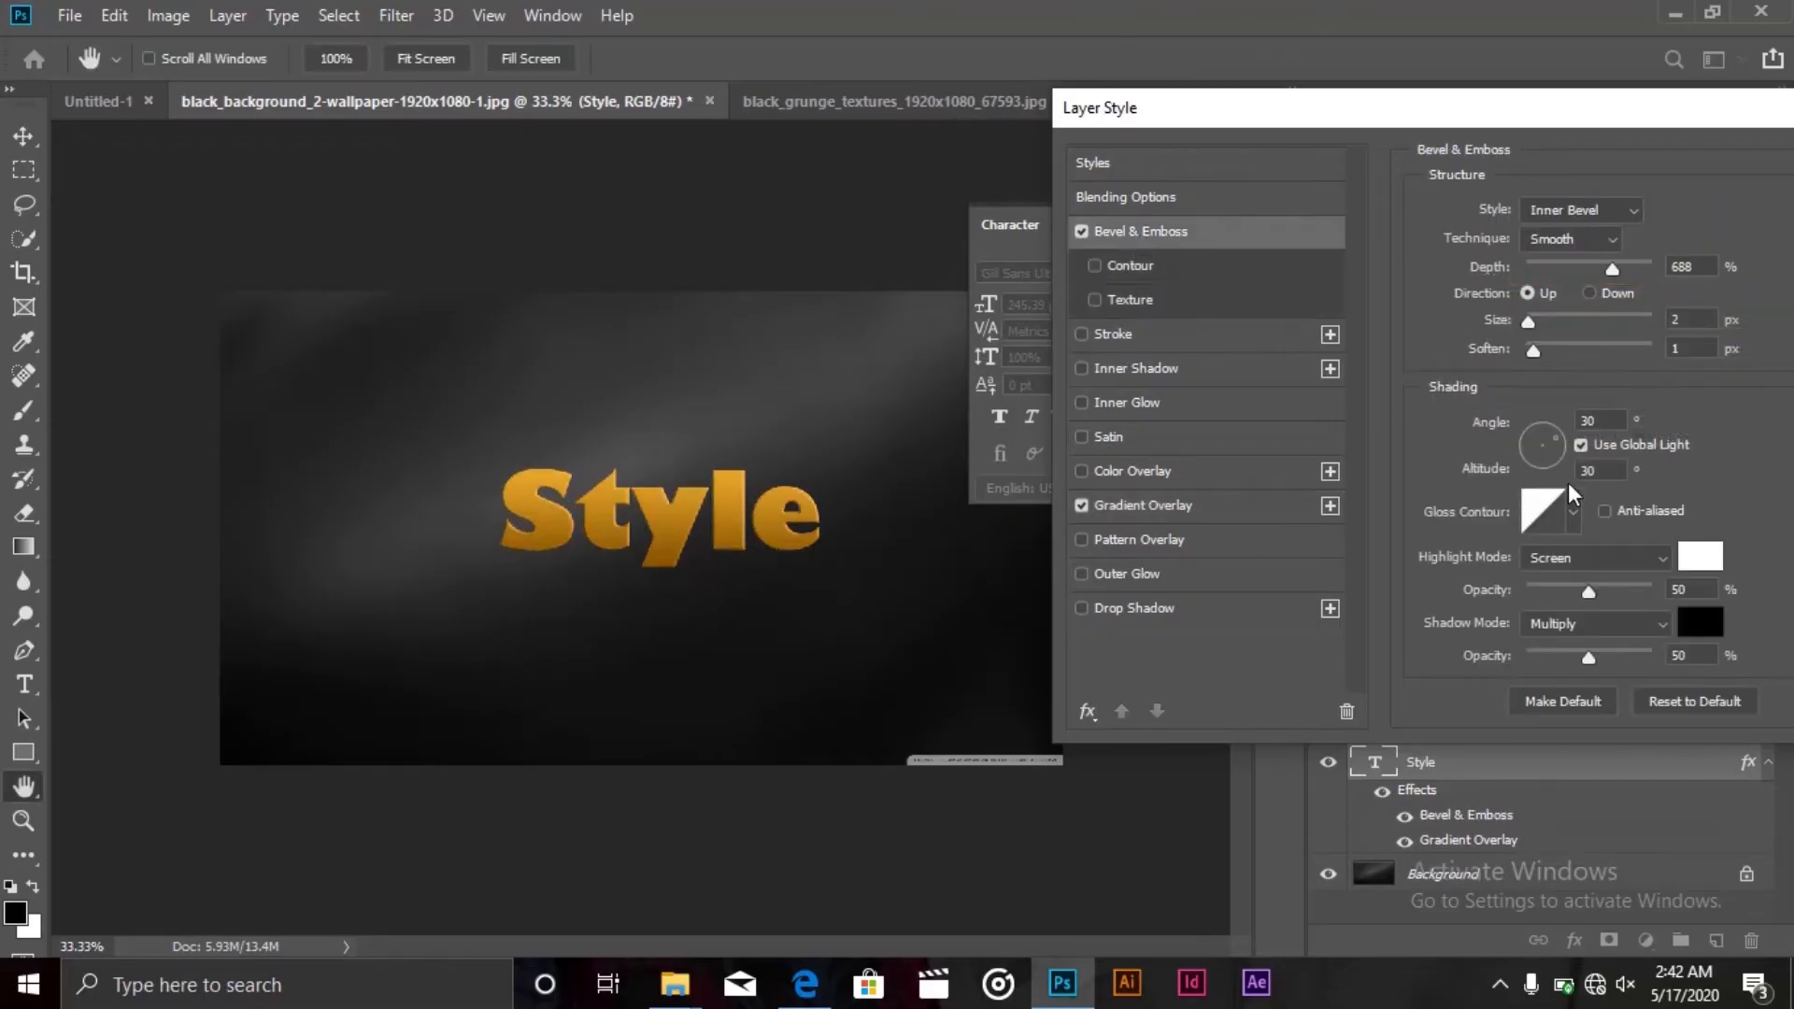
pyautogui.click(1576, 514)
pyautogui.click(1455, 615)
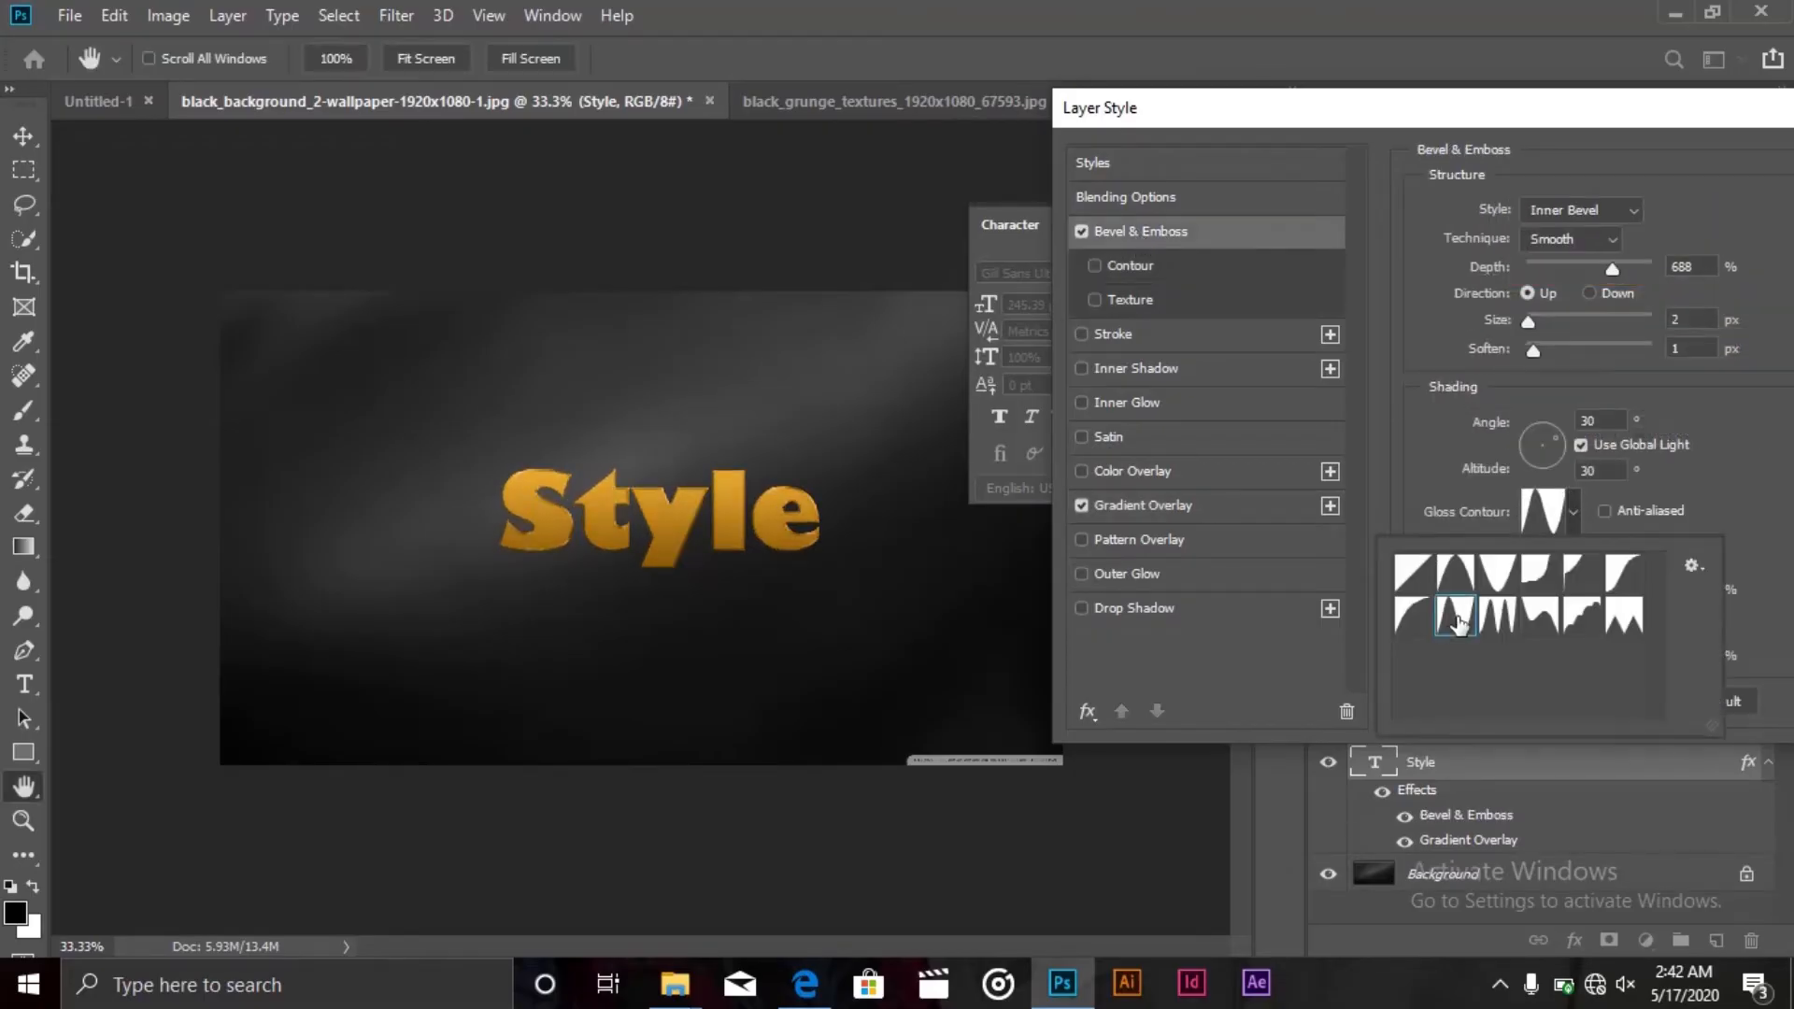
pyautogui.moveTo(1533, 316); pyautogui.dragTo(1597, 347)
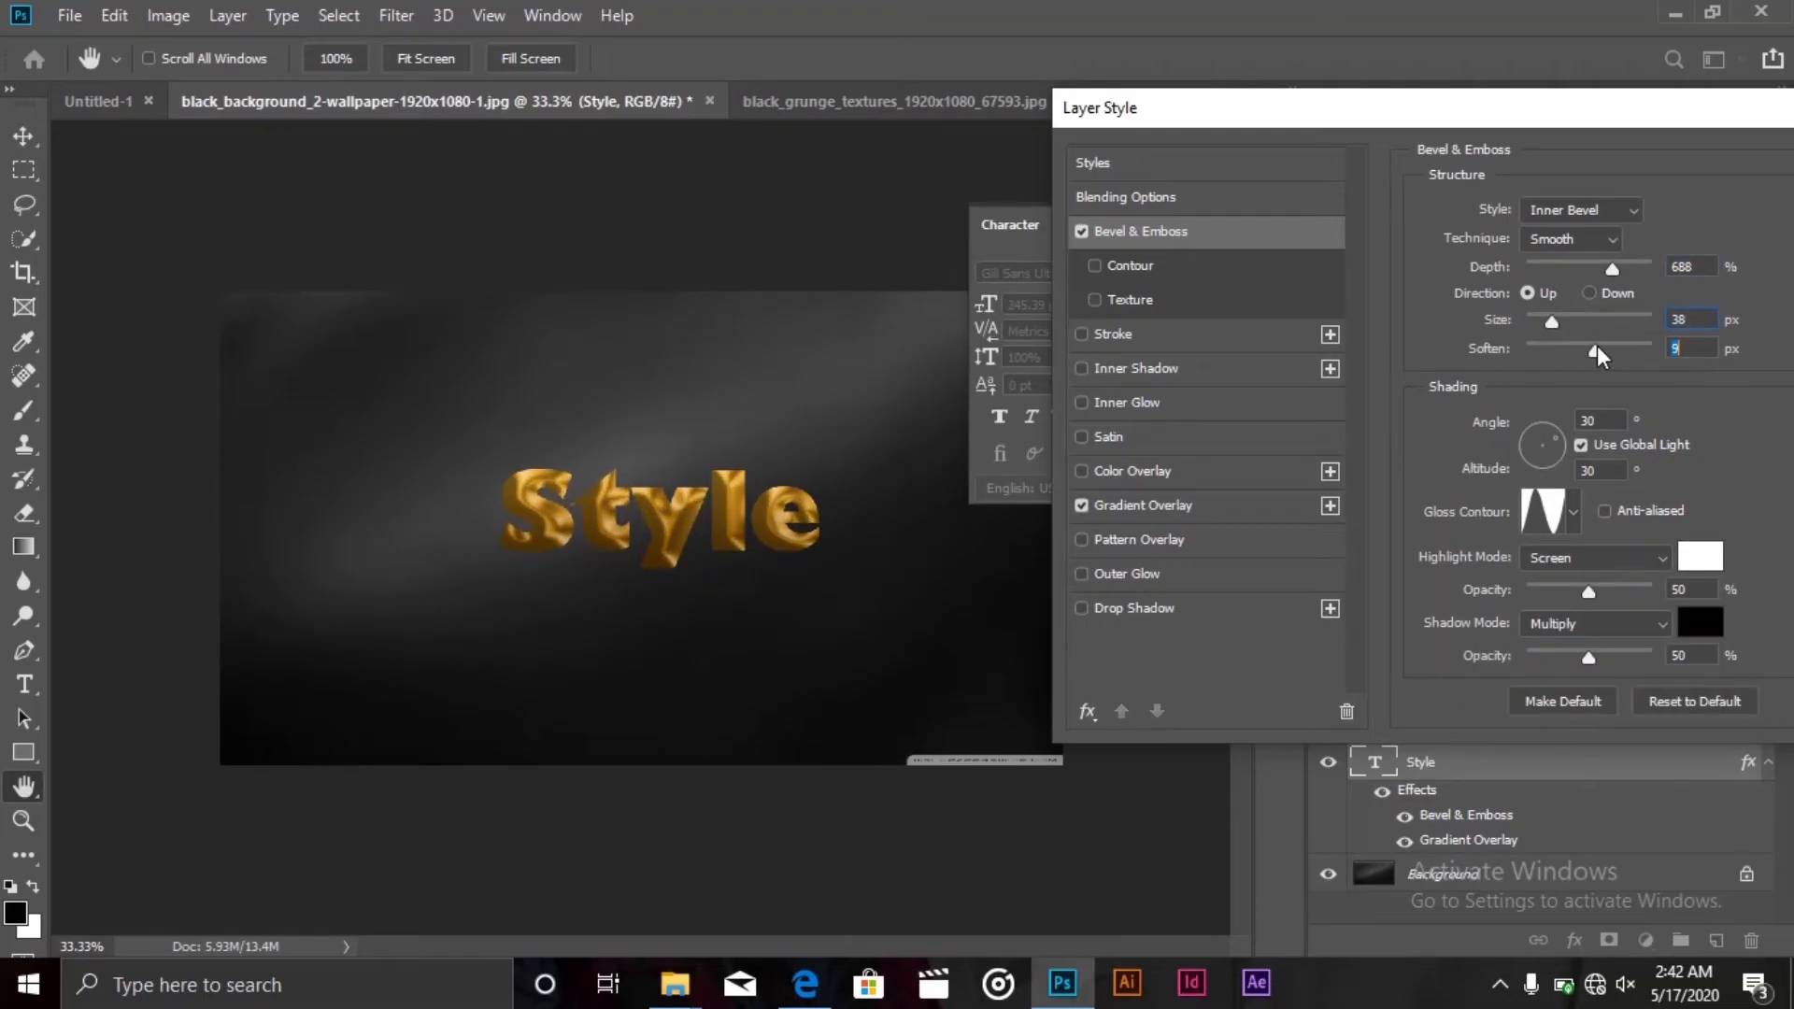
pyautogui.moveTo(1584, 270); pyautogui.dragTo(1654, 273)
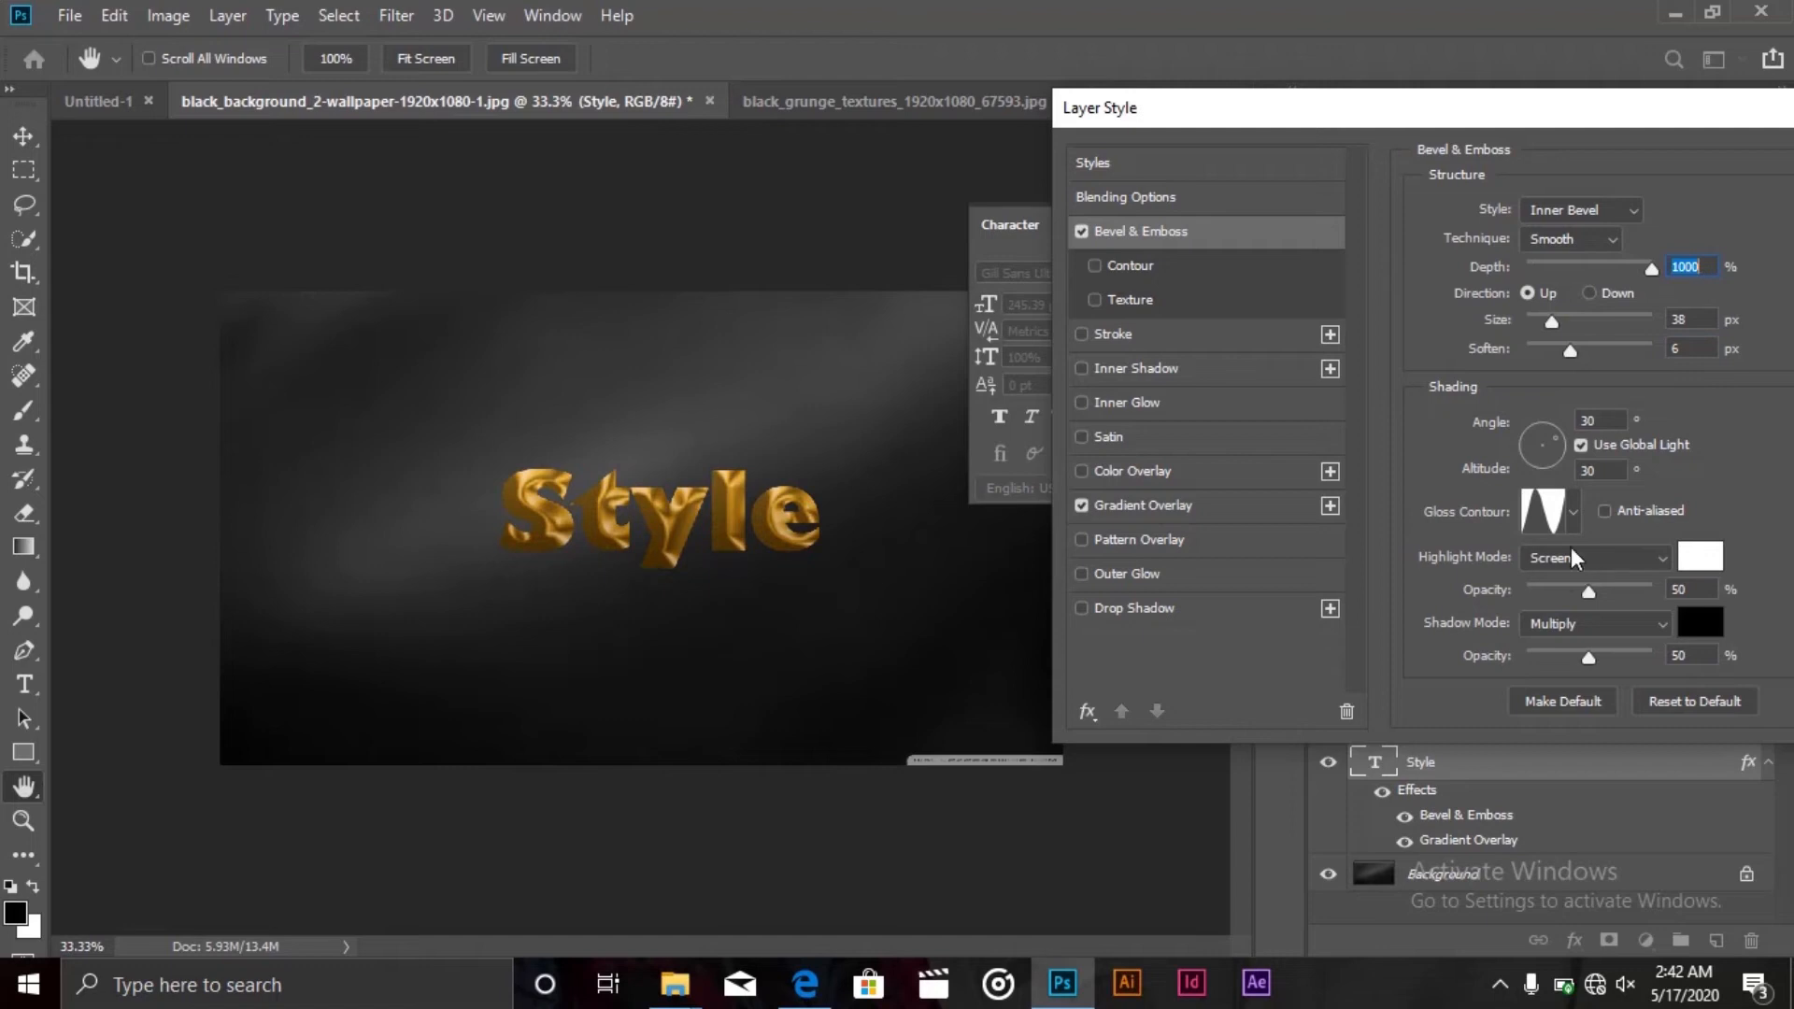
# Try other gloss contours for the text's bevel and settle on the triple-peaked Ring - Double contour
pyautogui.click(1573, 511)
pyautogui.click(1498, 579)
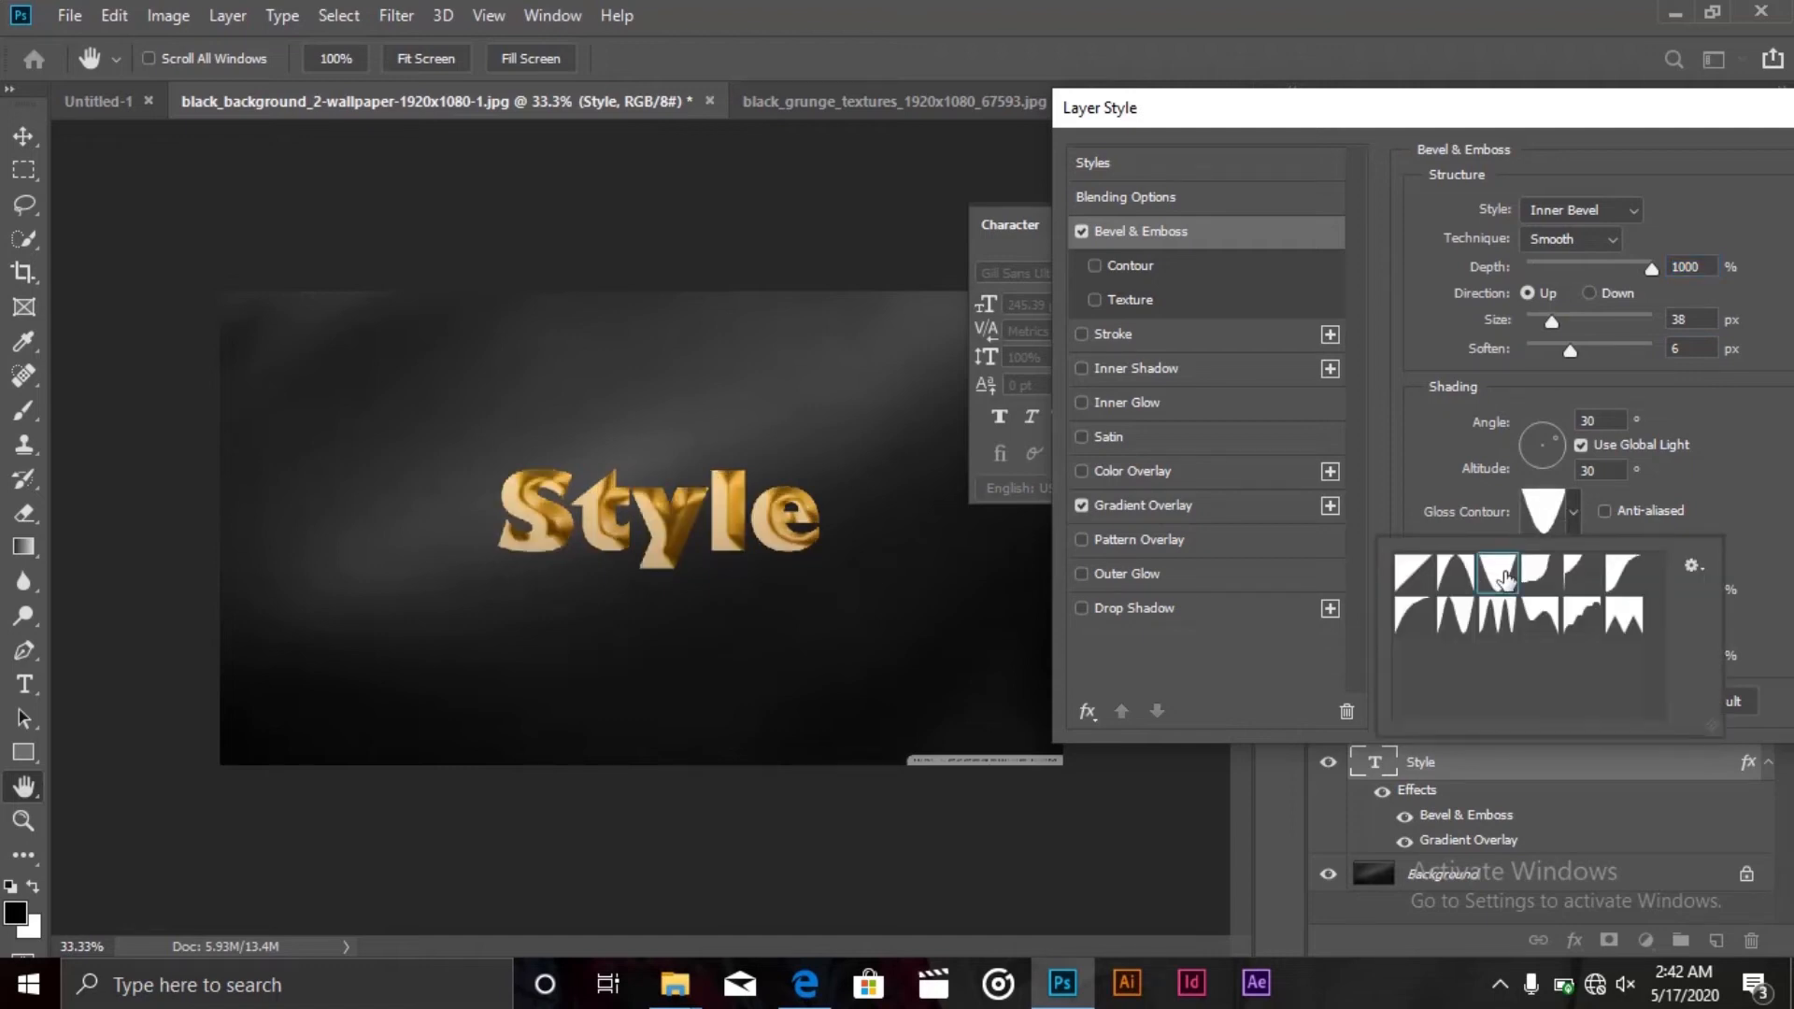
pyautogui.click(1581, 617)
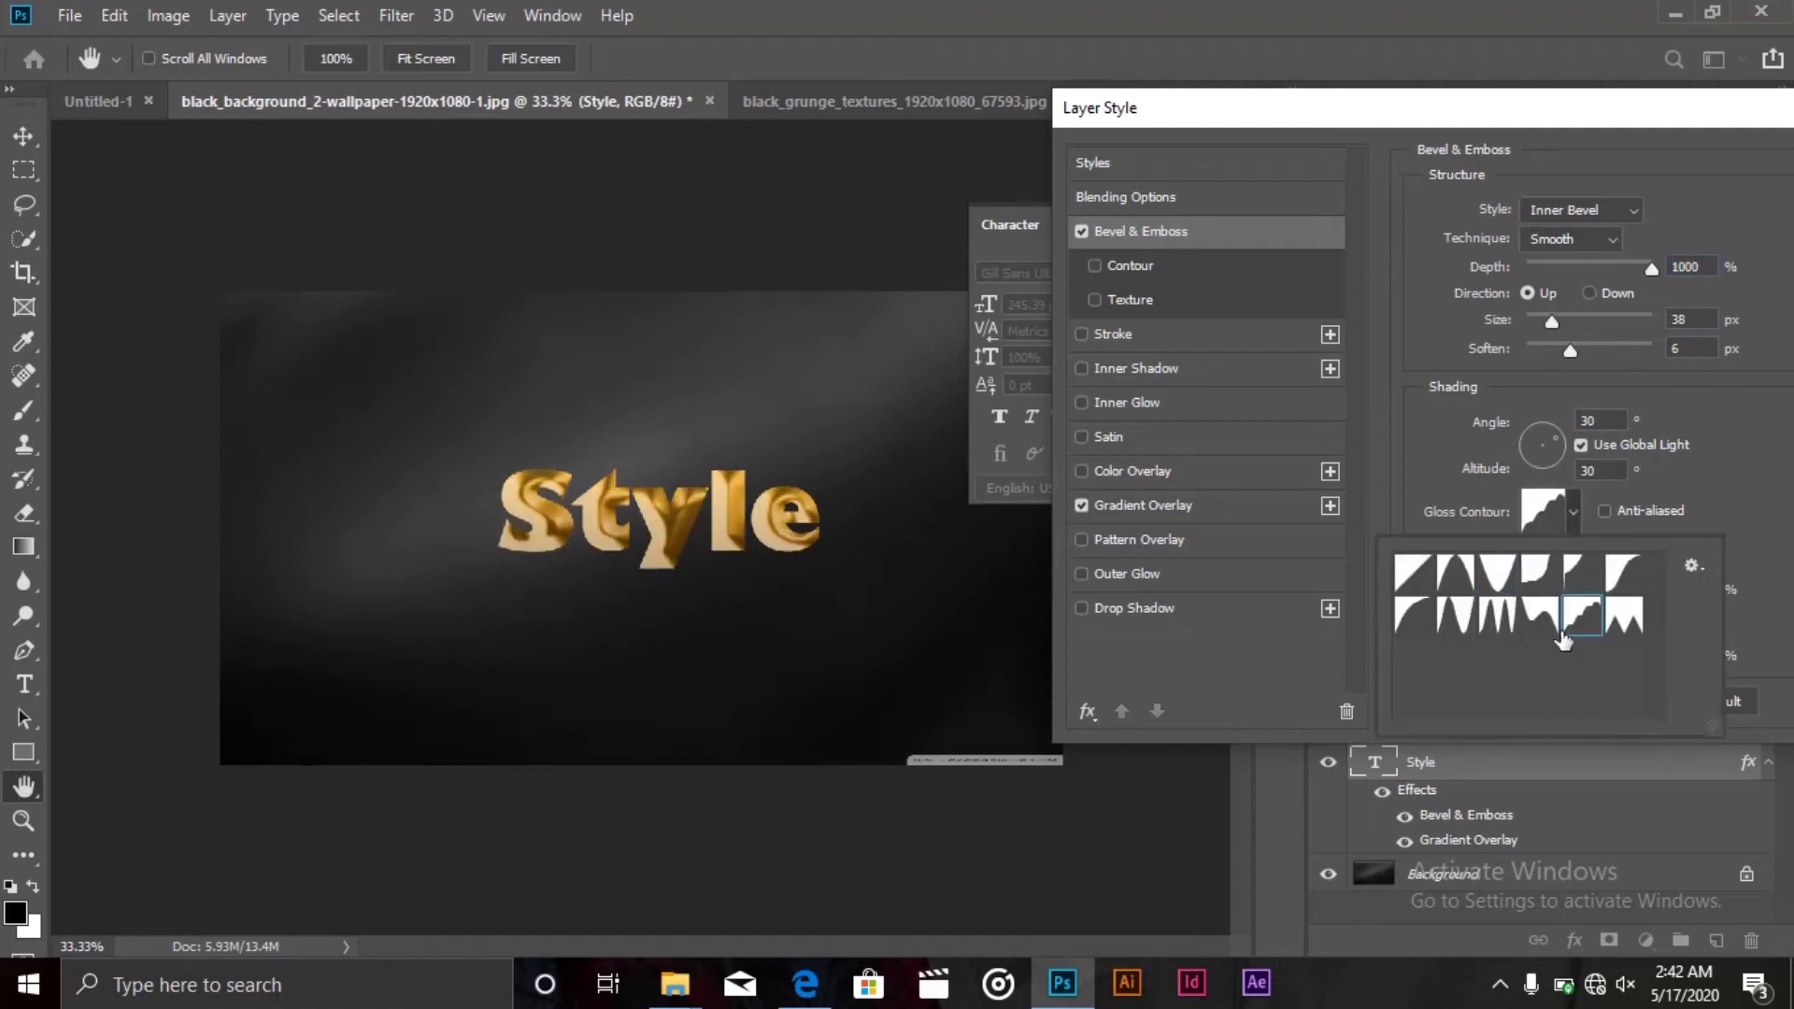
pyautogui.click(1507, 624)
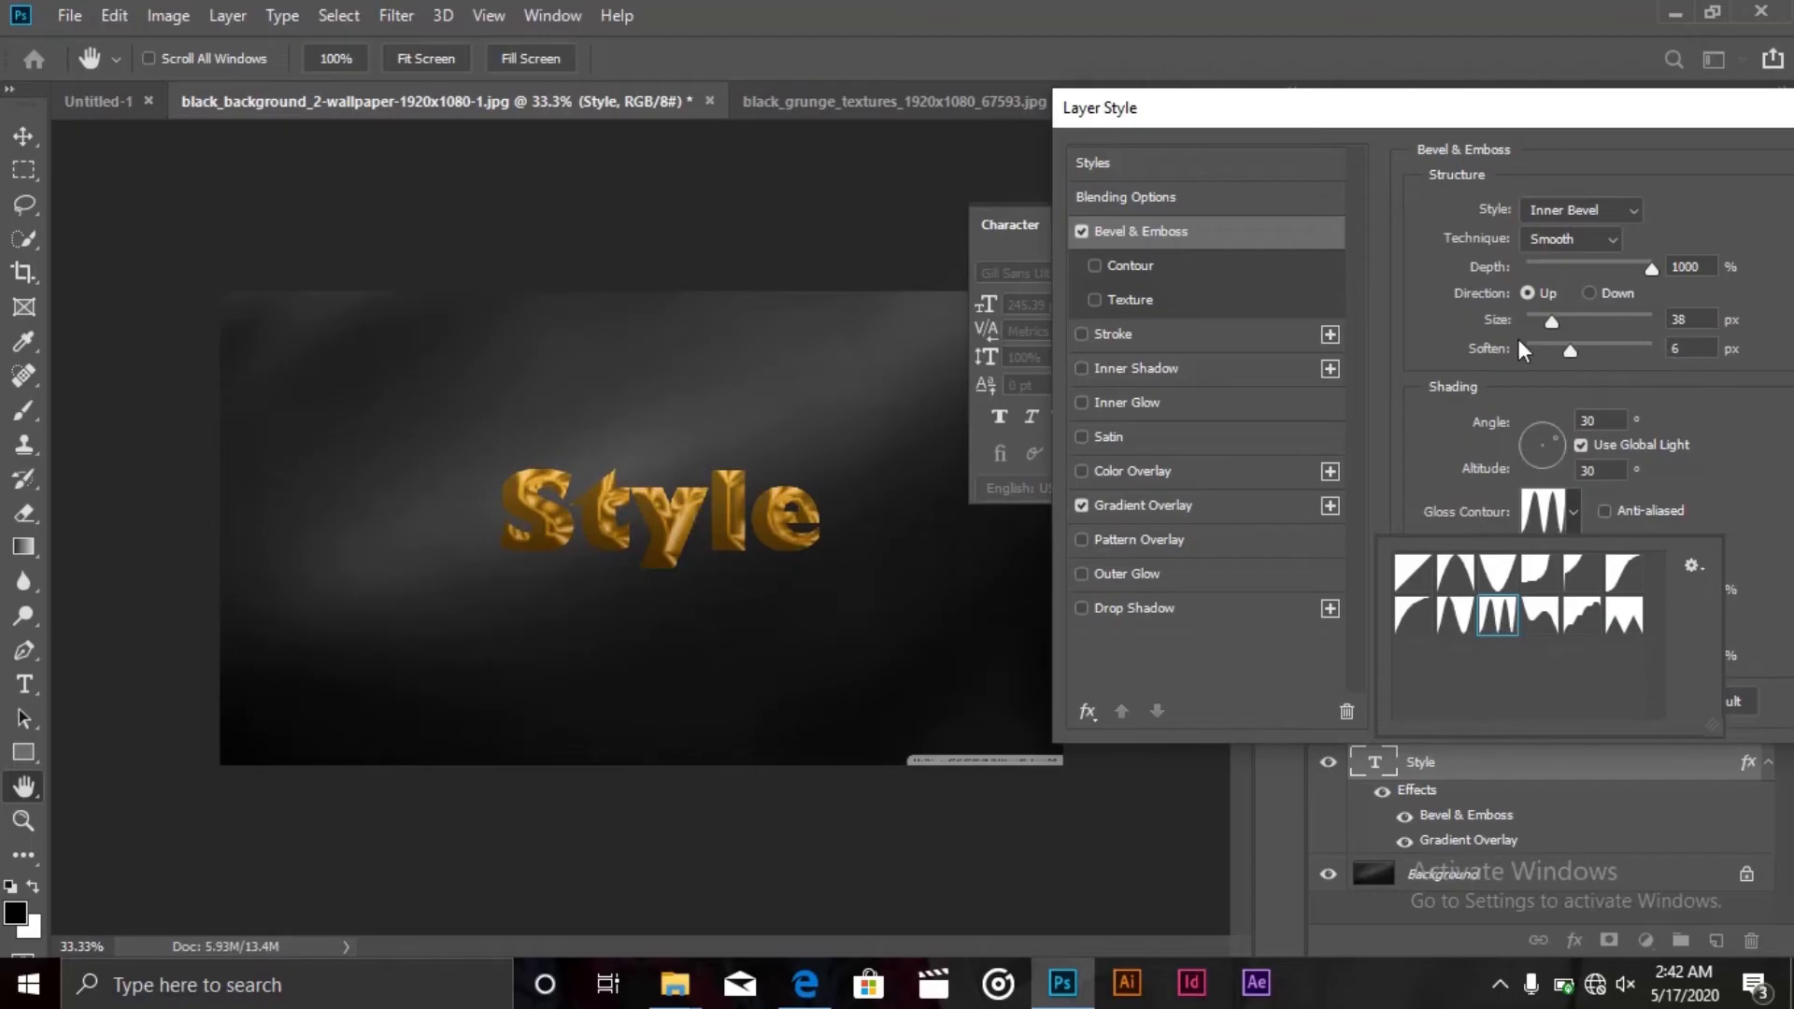
# Adjust the text bevel to 38 px size, 4 px soften and 43% depth
pyautogui.moveTo(1551, 324)
pyautogui.mouseDown()
pyautogui.moveTo(1520, 321)
pyautogui.moveTo(1547, 324)
pyautogui.mouseUp()
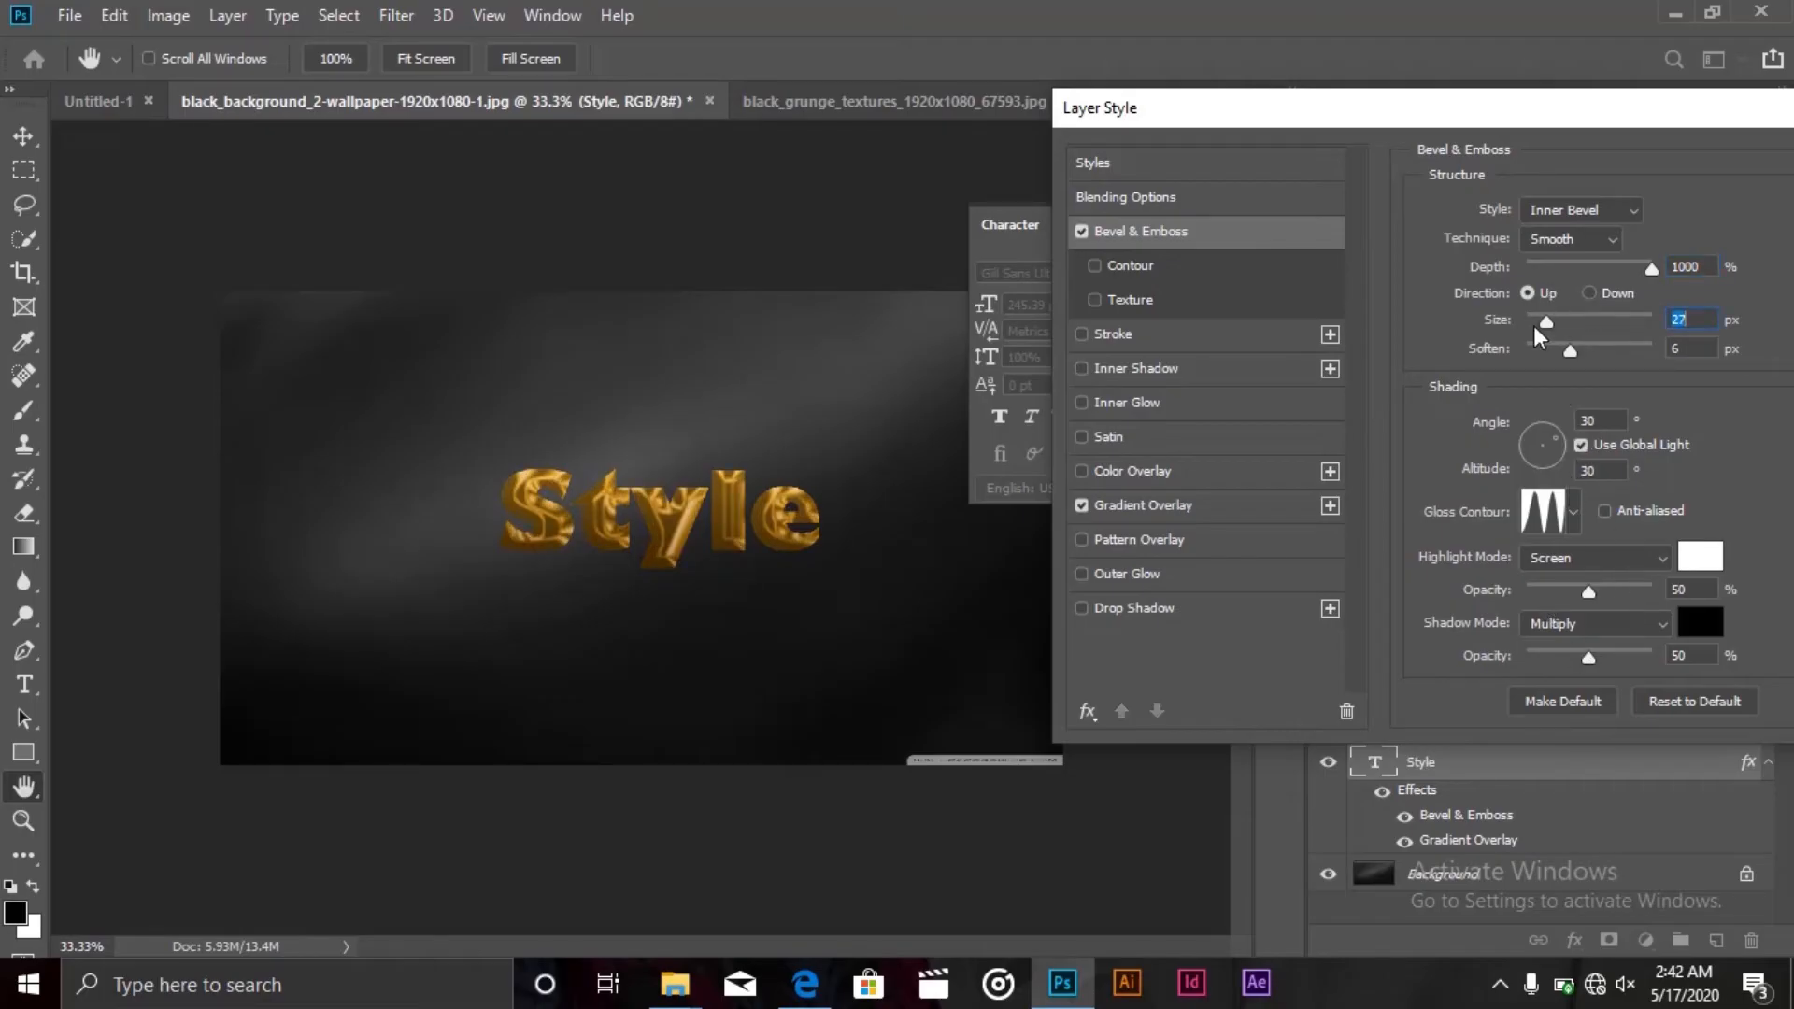
pyautogui.moveTo(1546, 322)
pyautogui.mouseDown()
pyautogui.moveTo(1523, 322)
pyautogui.moveTo(1624, 357)
pyautogui.mouseUp()
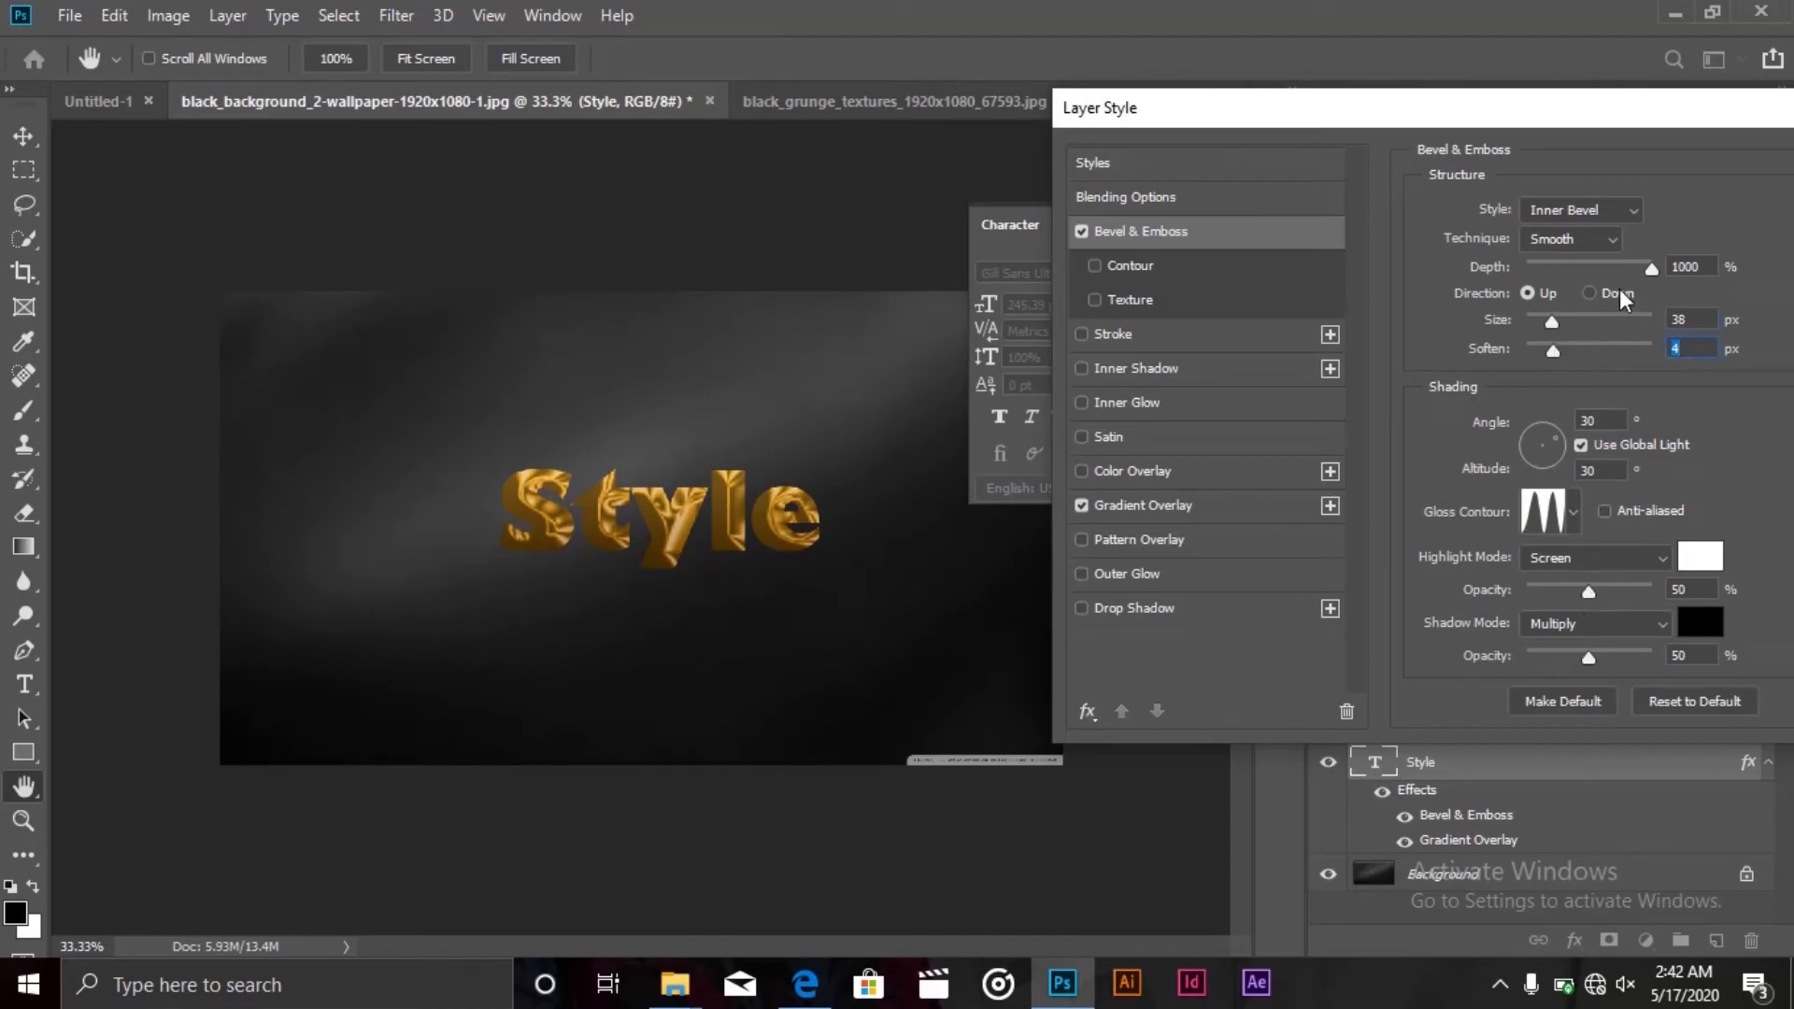
pyautogui.moveTo(1590, 266); pyautogui.dragTo(1532, 272)
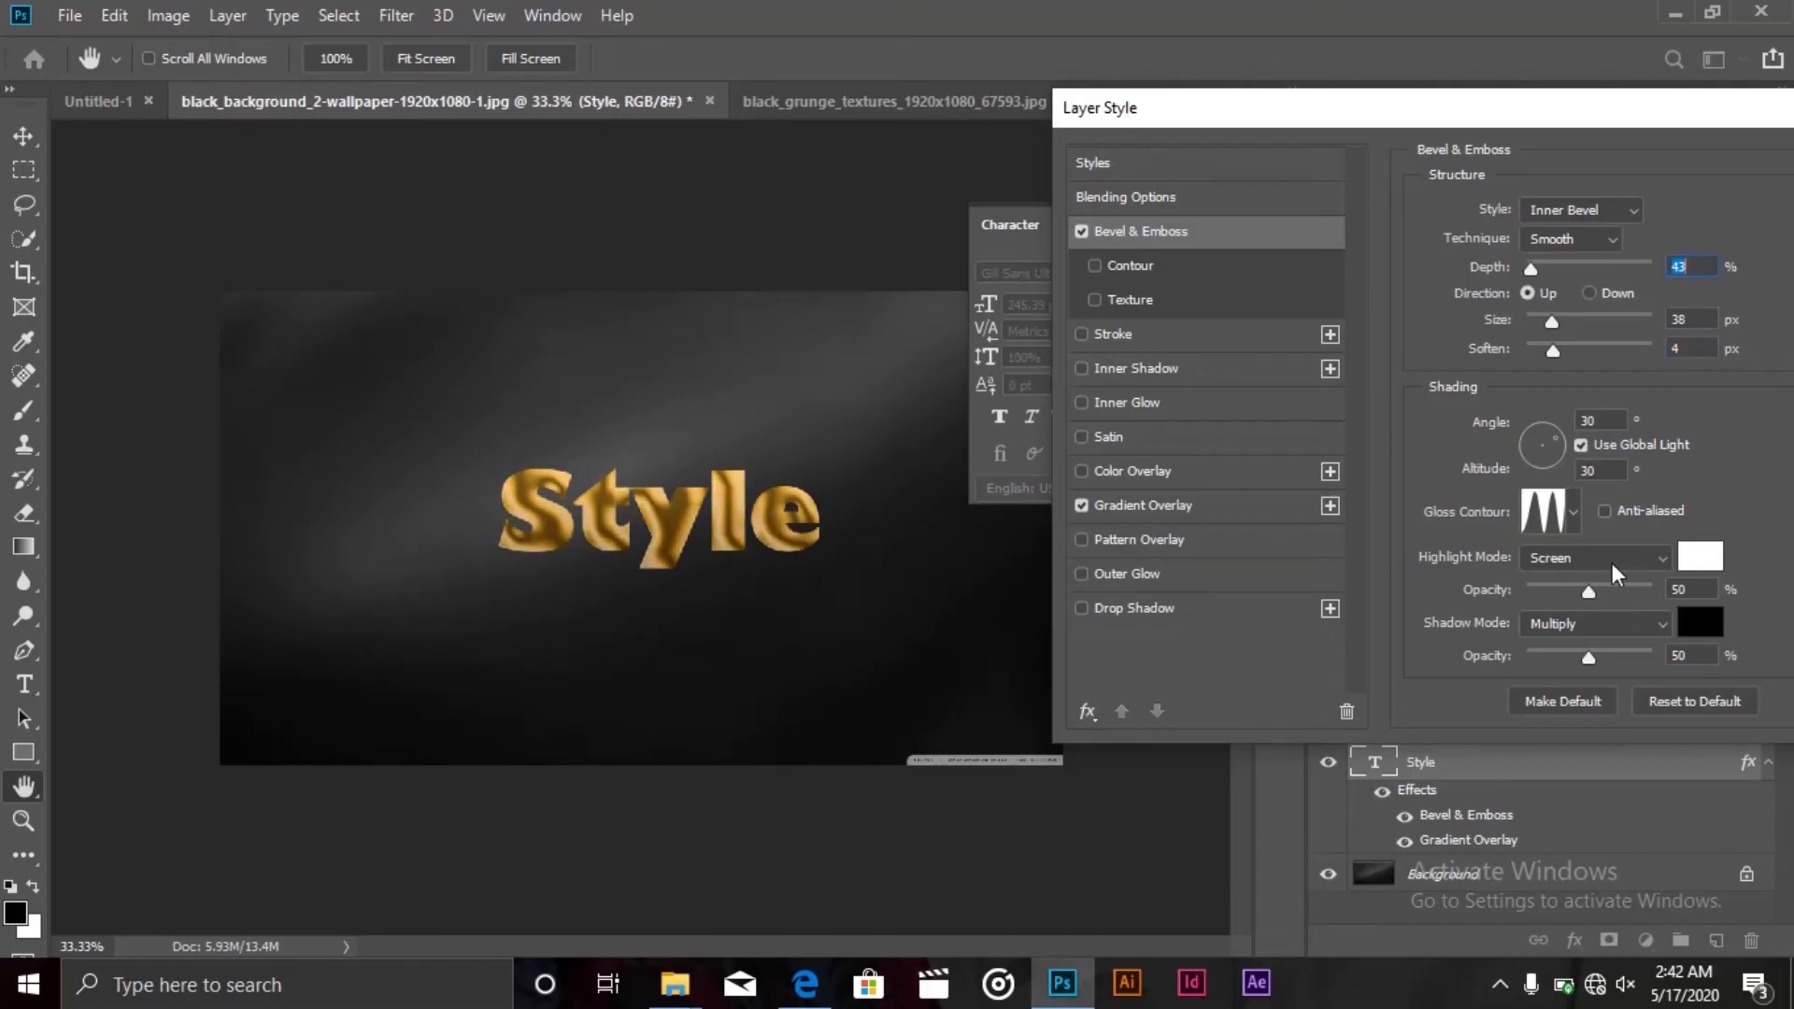
# Set the text bevel's highlight mode to Overlay with 64% opacity
pyautogui.click(1656, 558)
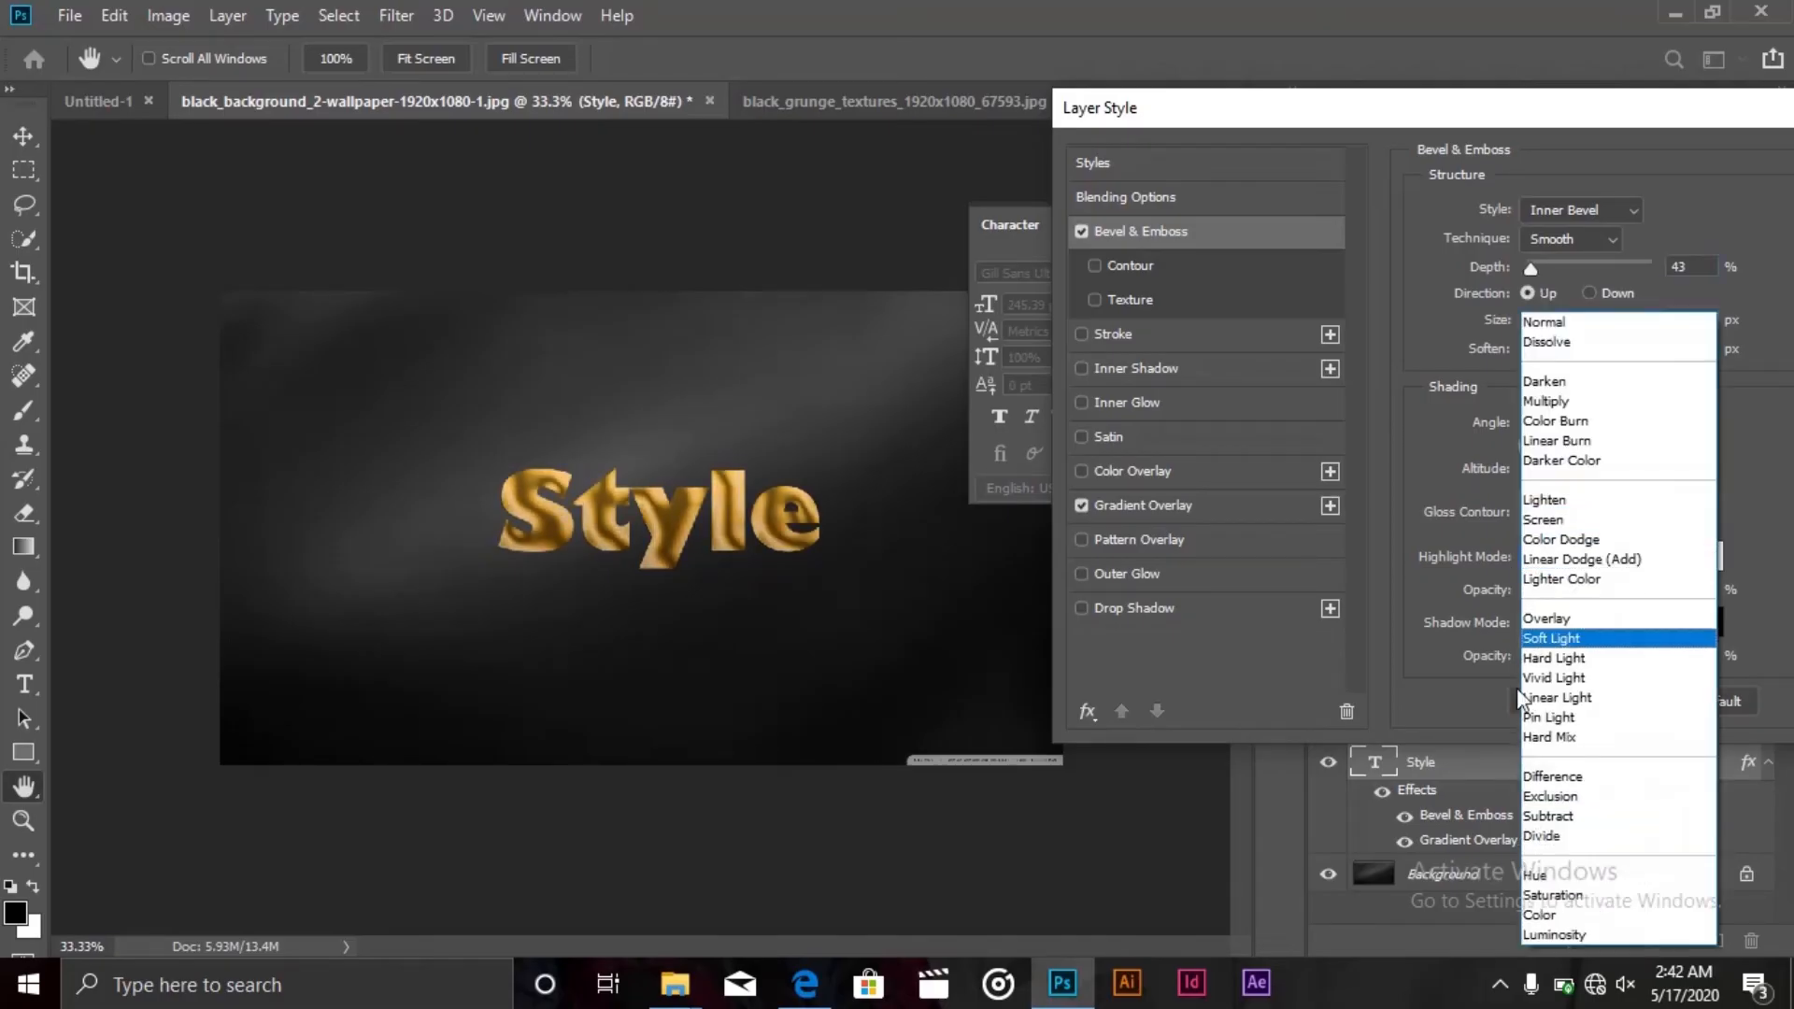
pyautogui.click(1555, 620)
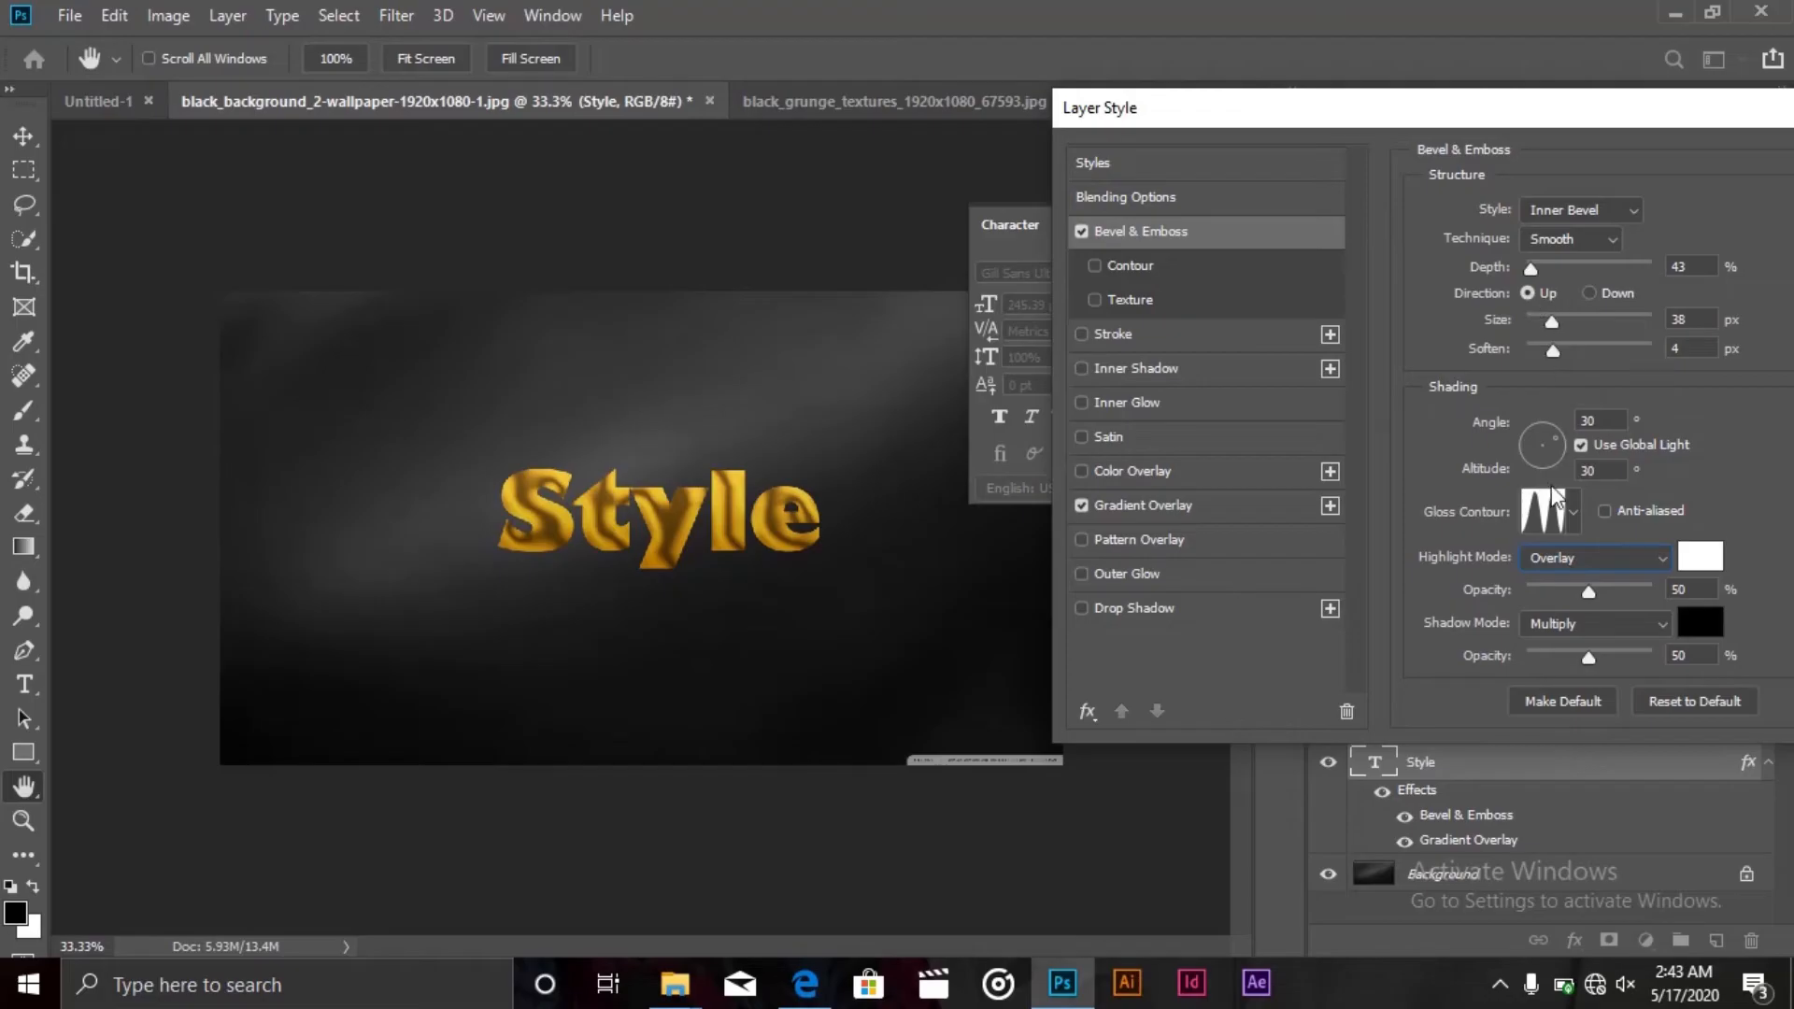
pyautogui.moveTo(1587, 592)
pyautogui.mouseDown()
pyautogui.moveTo(1510, 594)
pyautogui.moveTo(1650, 577)
pyautogui.moveTo(1606, 589)
pyautogui.mouseUp()
# Set the text bevel's shadow mode to Overlay with 18% opacity and apply the layer style
pyautogui.moveTo(1588, 658); pyautogui.dragTo(1540, 662)
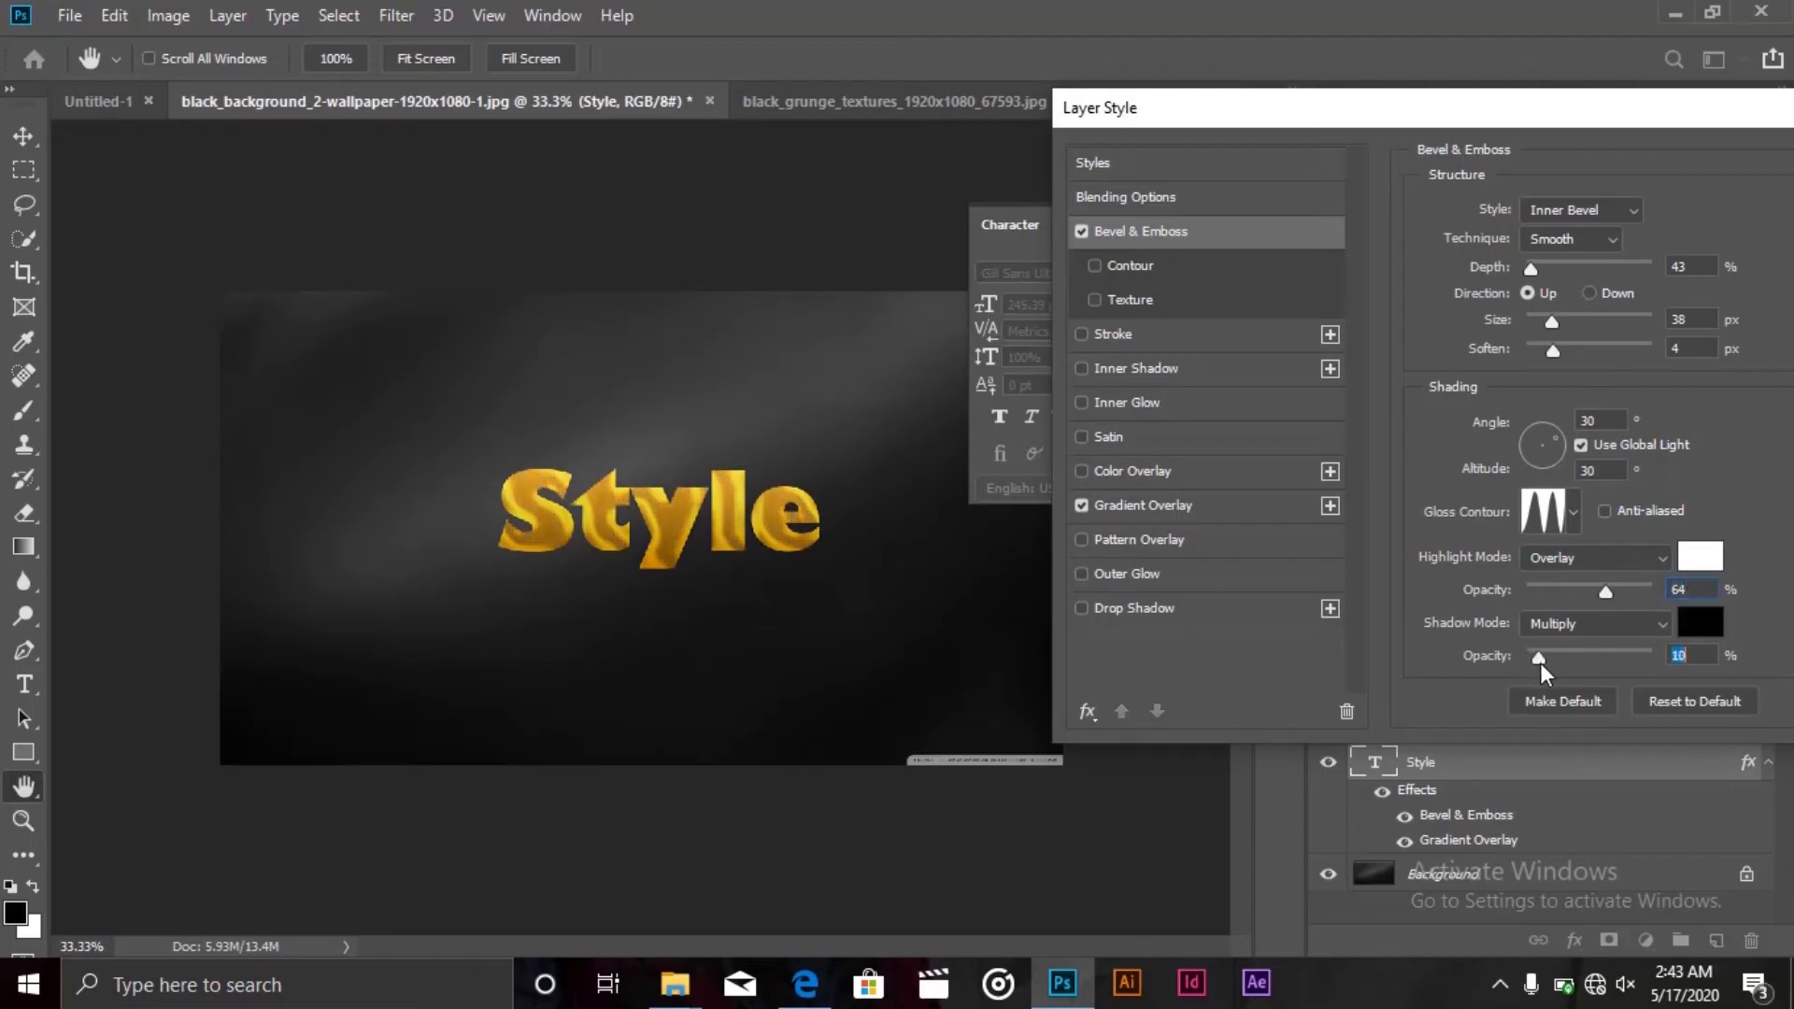
pyautogui.click(1638, 624)
pyautogui.click(1603, 620)
pyautogui.moveTo(1538, 658)
pyautogui.mouseDown()
pyautogui.moveTo(1589, 657)
pyautogui.moveTo(1551, 663)
pyautogui.mouseUp()
pyautogui.moveTo(1504, 120); pyautogui.dragTo(1437, 170)
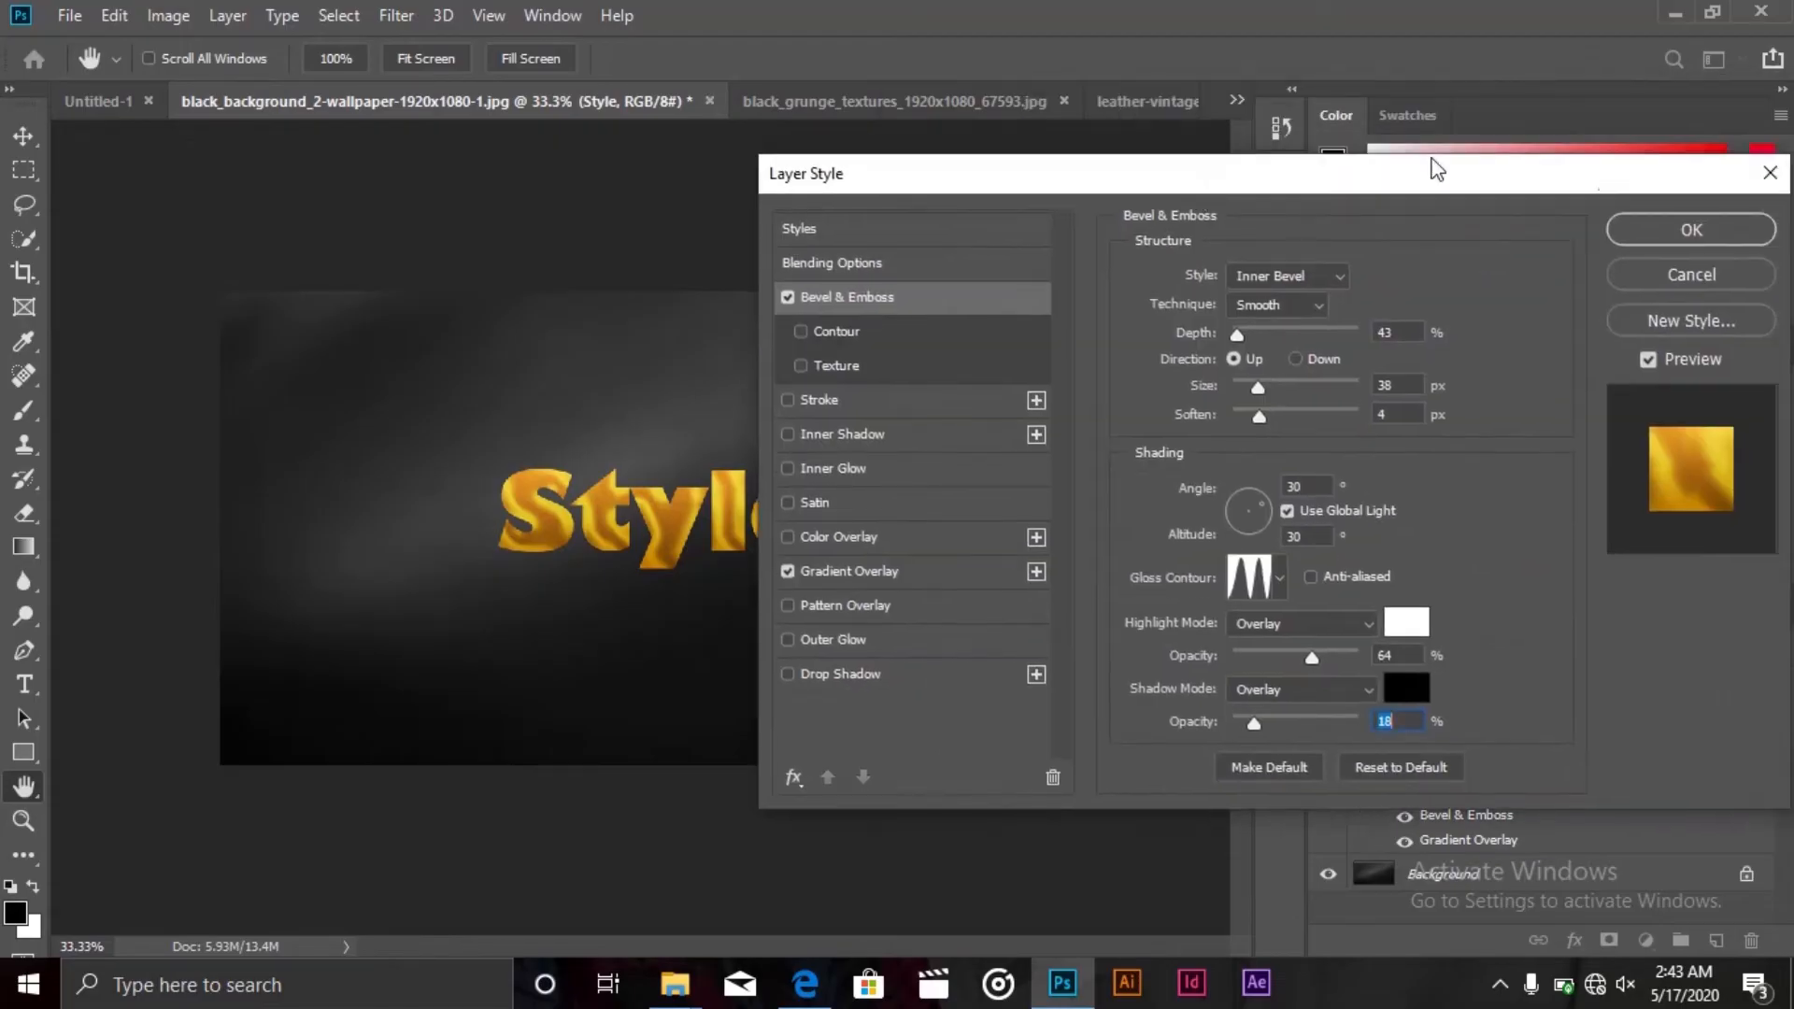
pyautogui.click(1687, 229)
# Group the Style text layer and enable Bevel & Emboss in the group's blending options, keeping the text uncovered
pyautogui.hotkey('ctrl', 'g')
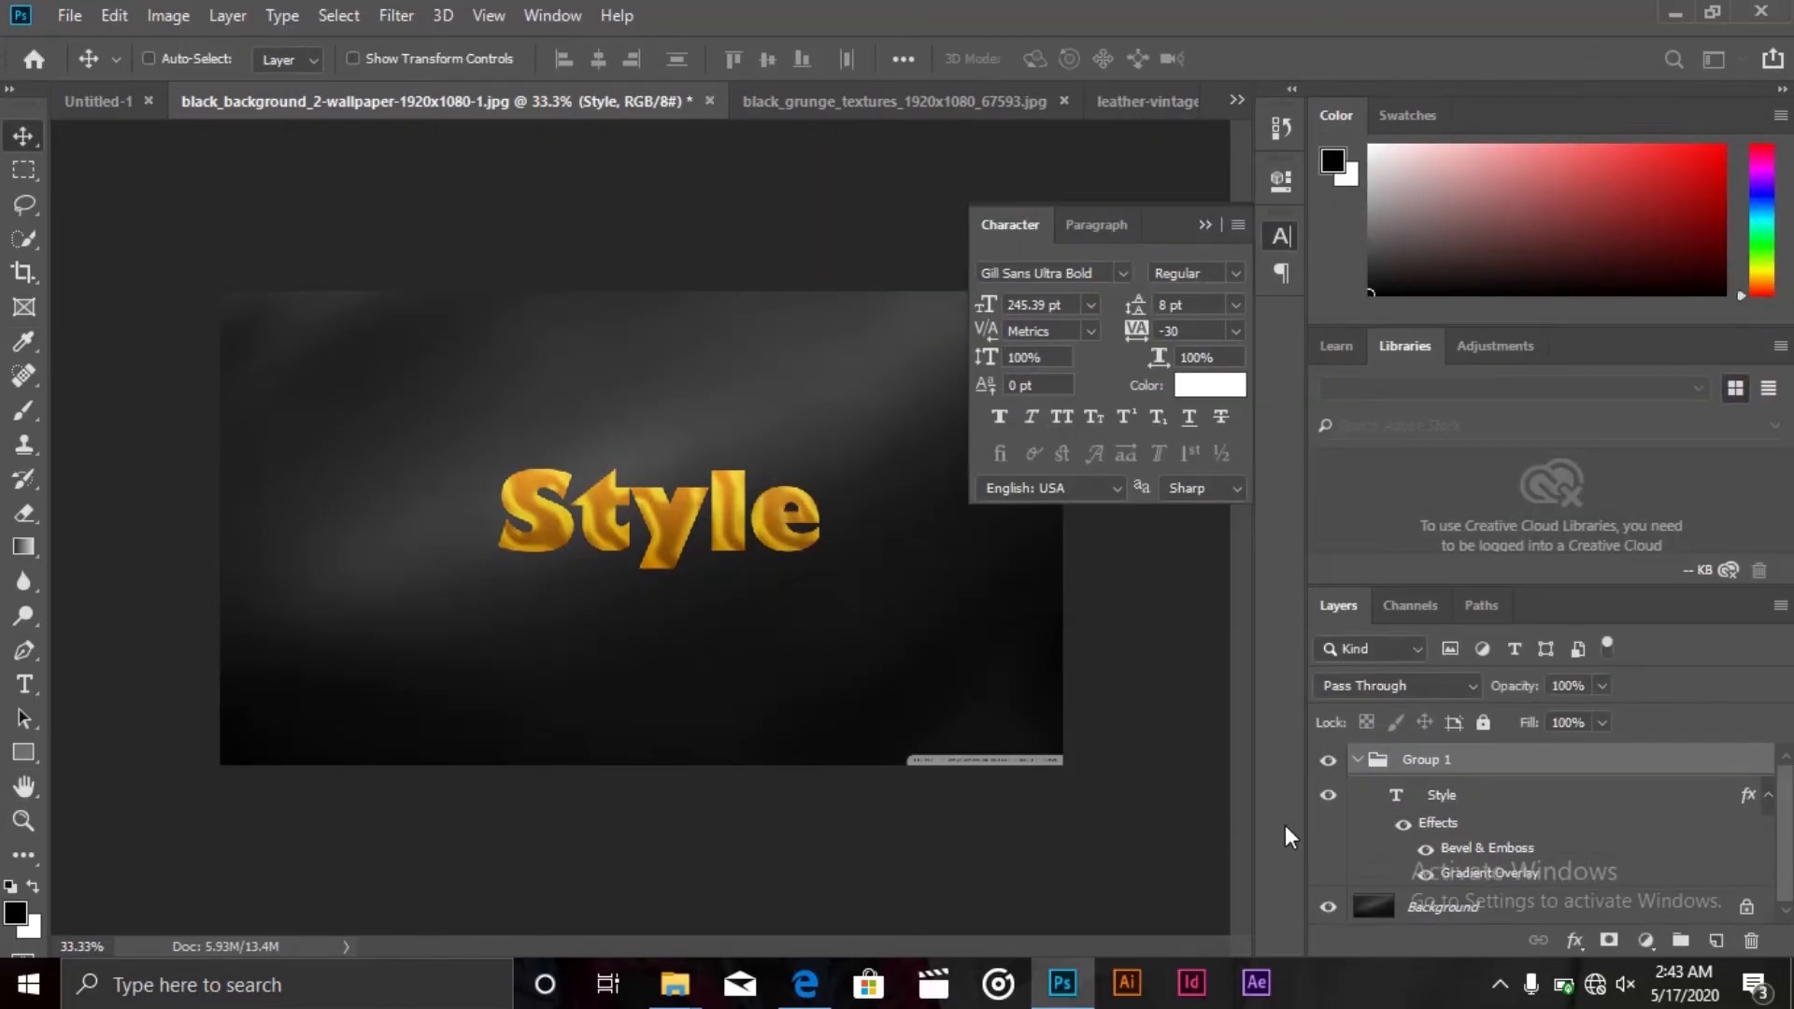
pyautogui.rightClick(1480, 760)
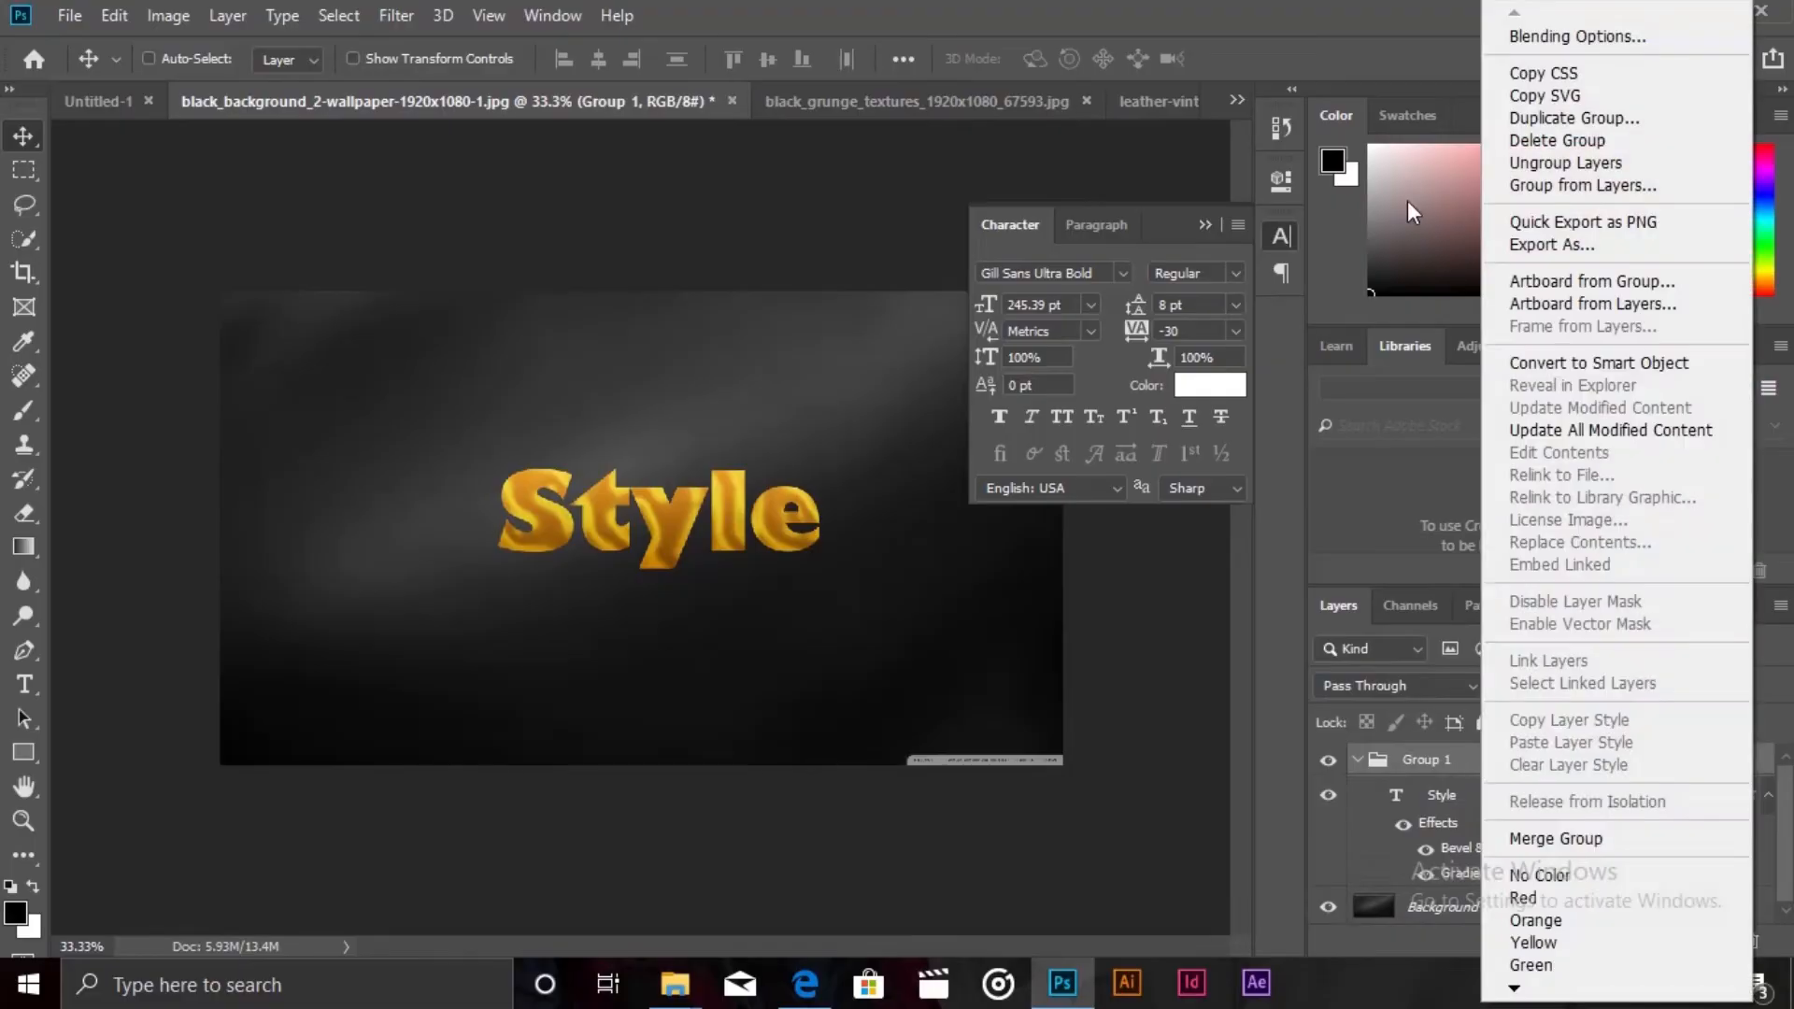
pyautogui.click(1577, 35)
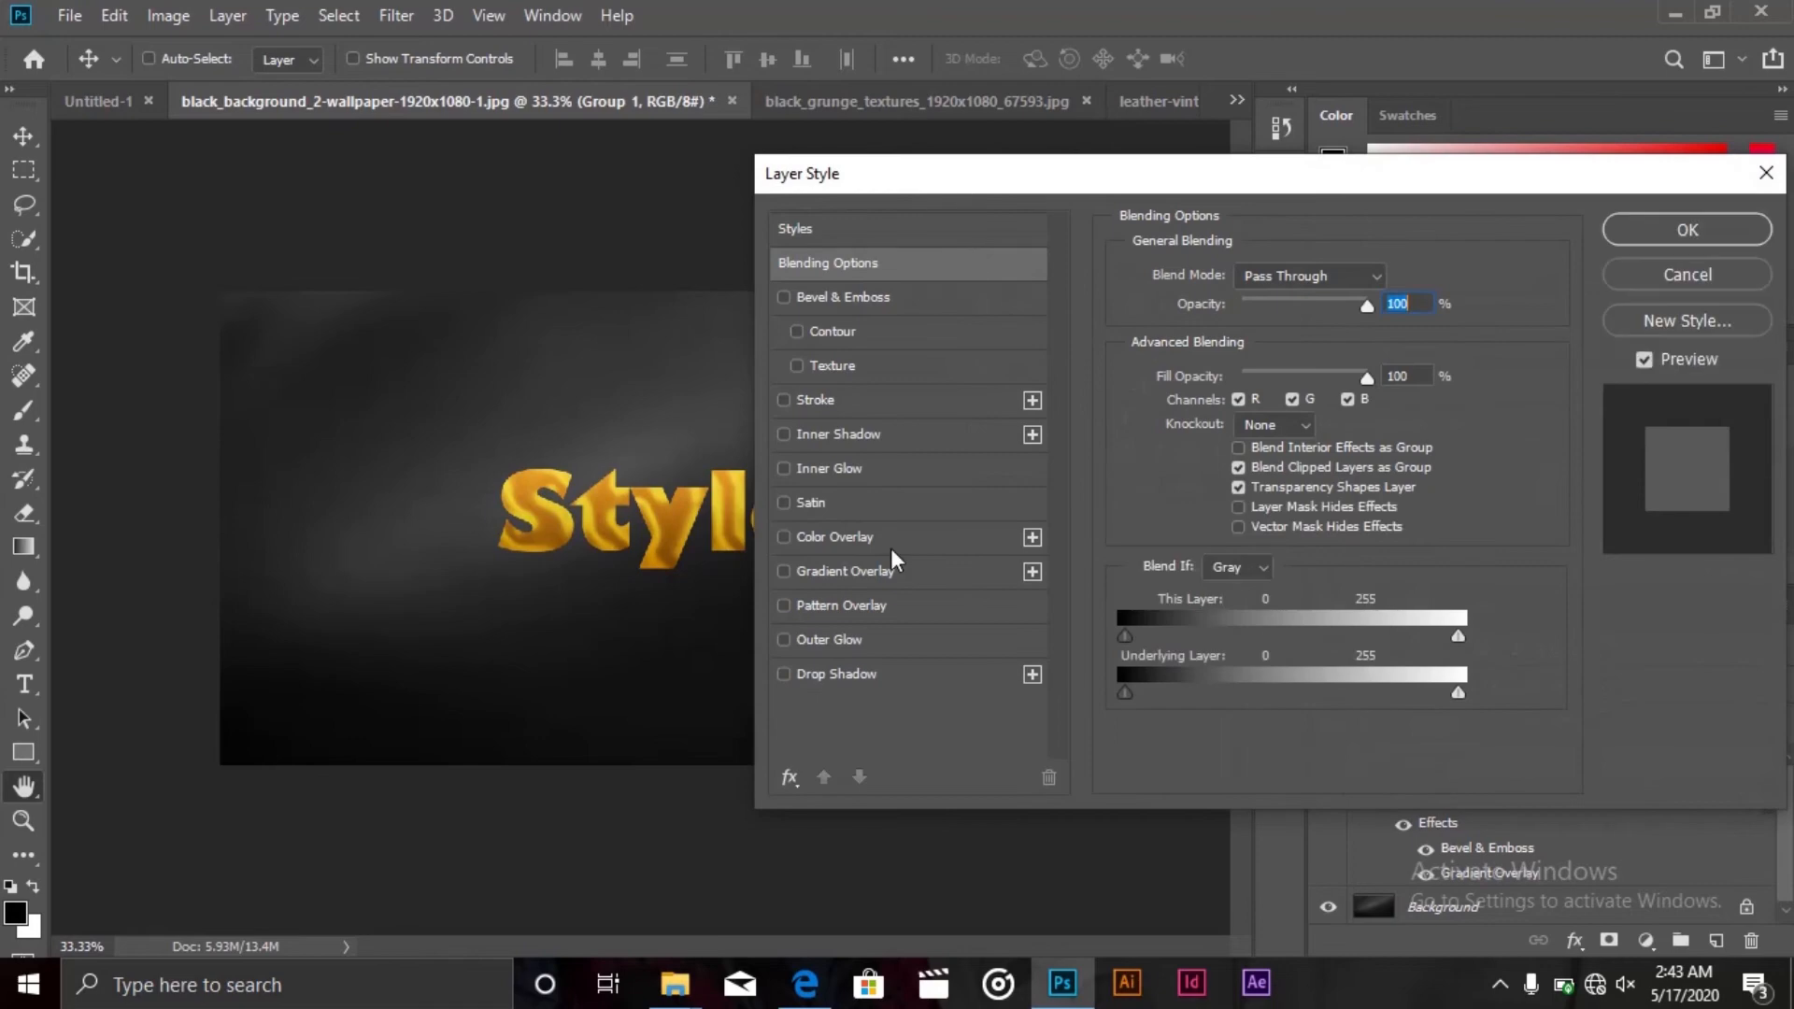
pyautogui.click(828, 293)
pyautogui.moveTo(1140, 169); pyautogui.dragTo(1251, 142)
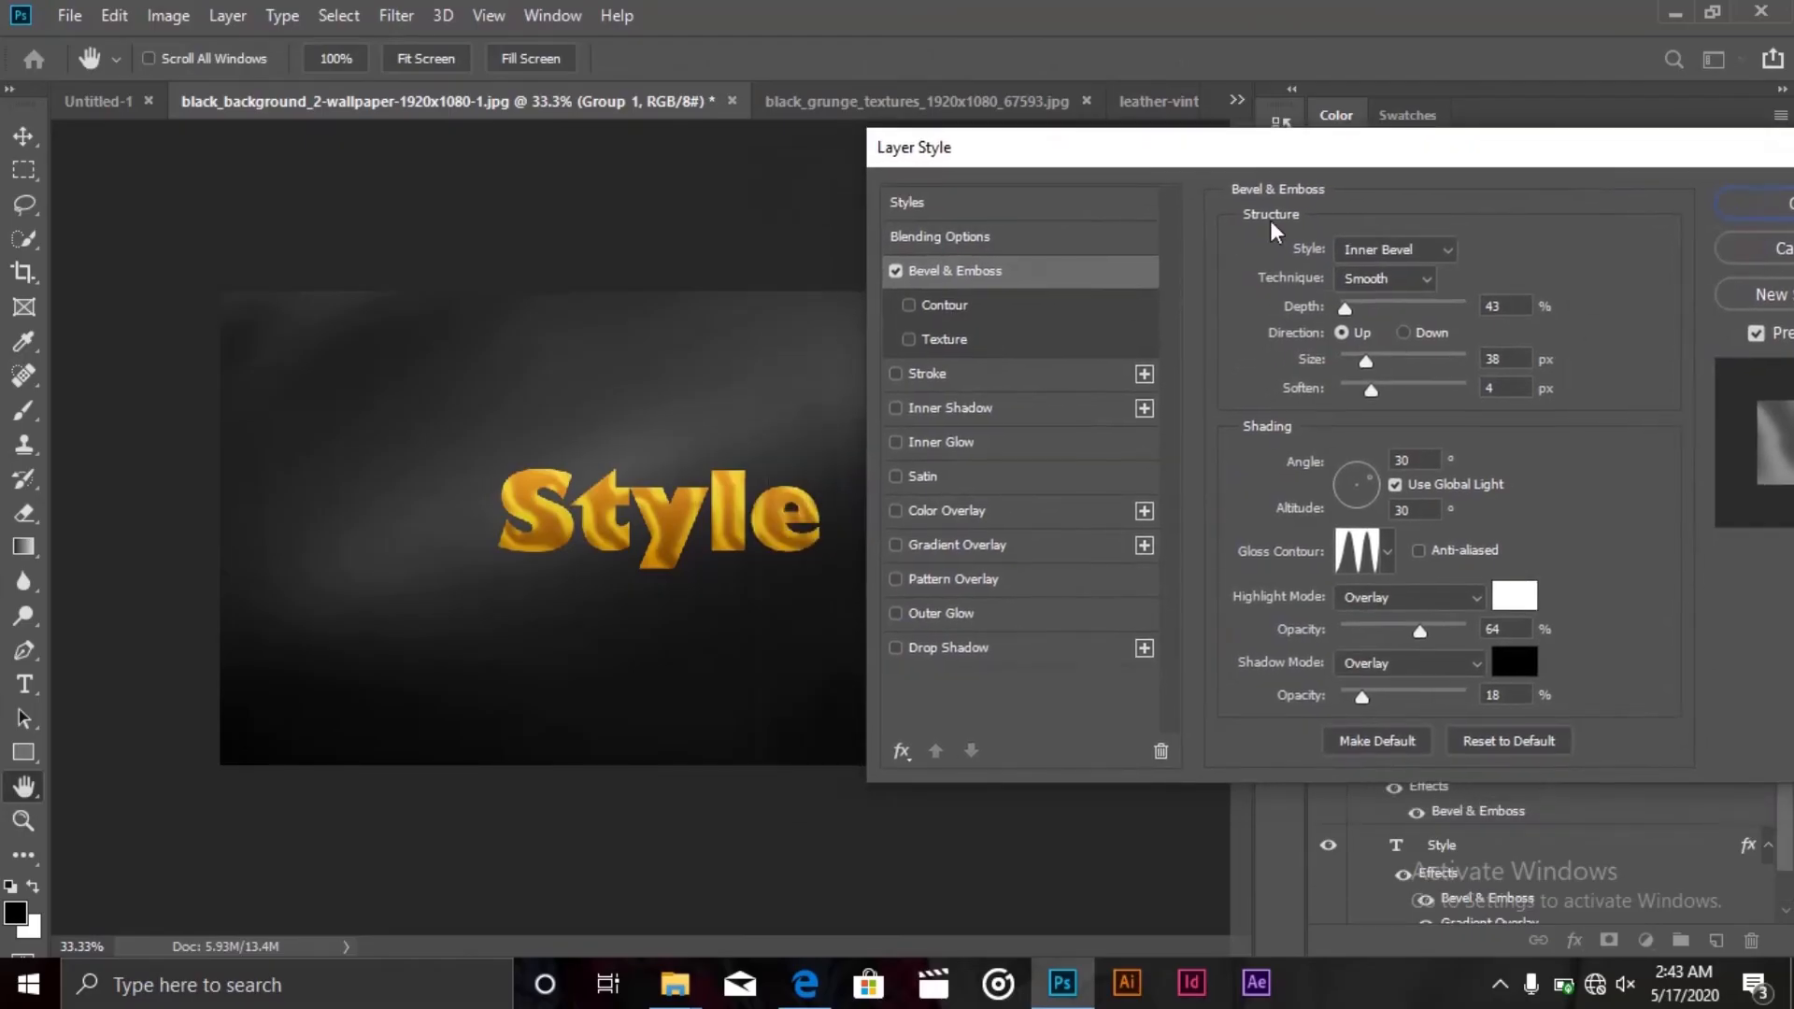
# Give the group's bevel the Linear gloss contour and set its shadow mode to Screen with 100% opacity
pyautogui.click(1386, 556)
pyautogui.click(1226, 613)
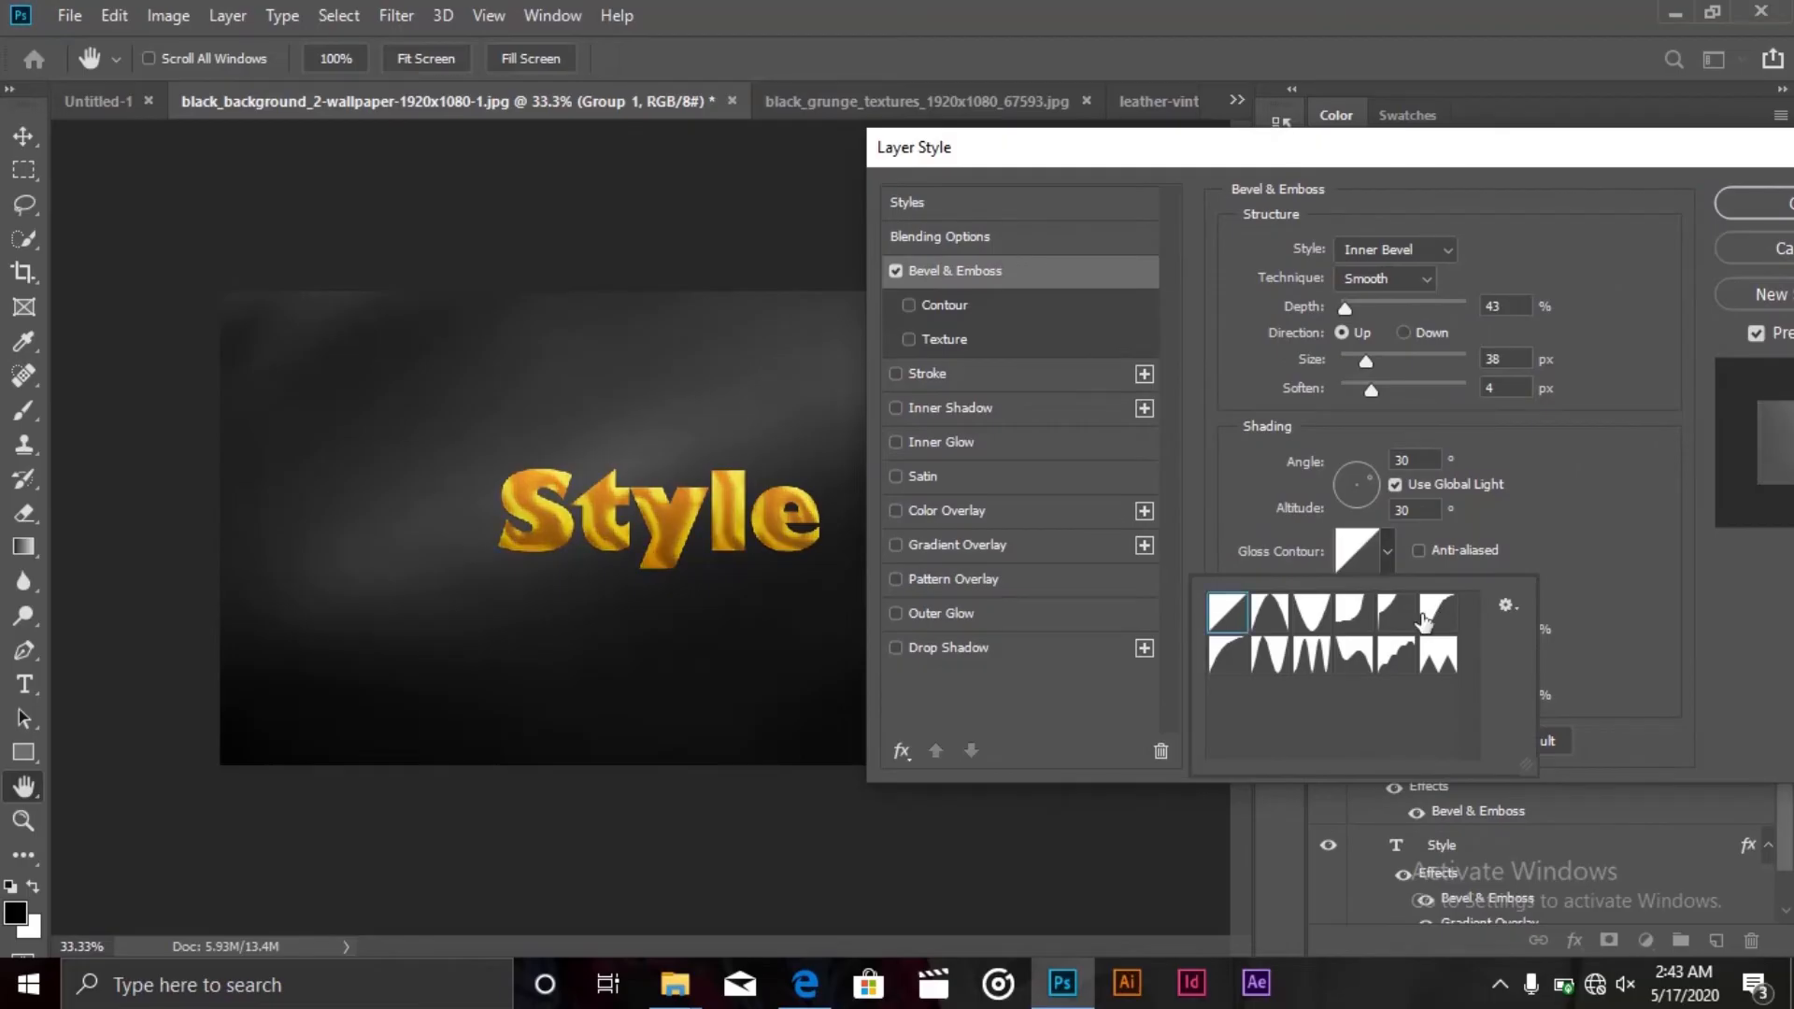
pyautogui.click(1417, 245)
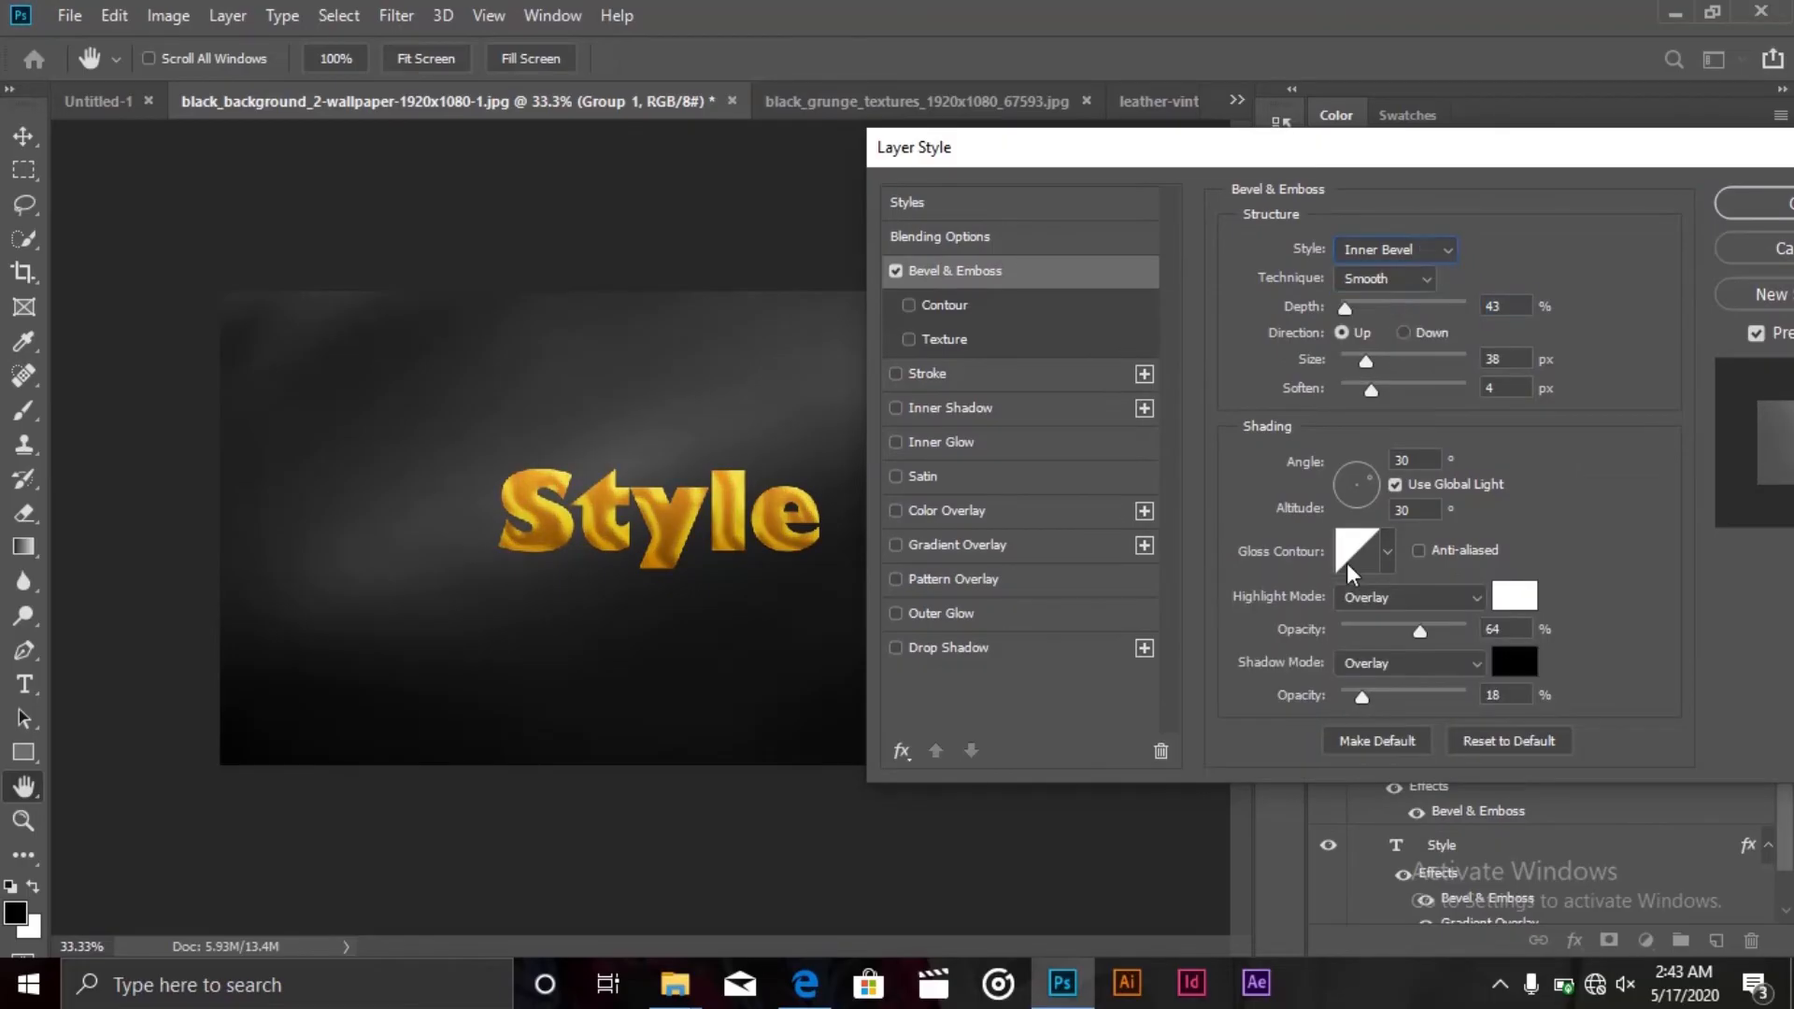
pyautogui.moveTo(1361, 696); pyautogui.dragTo(1414, 691)
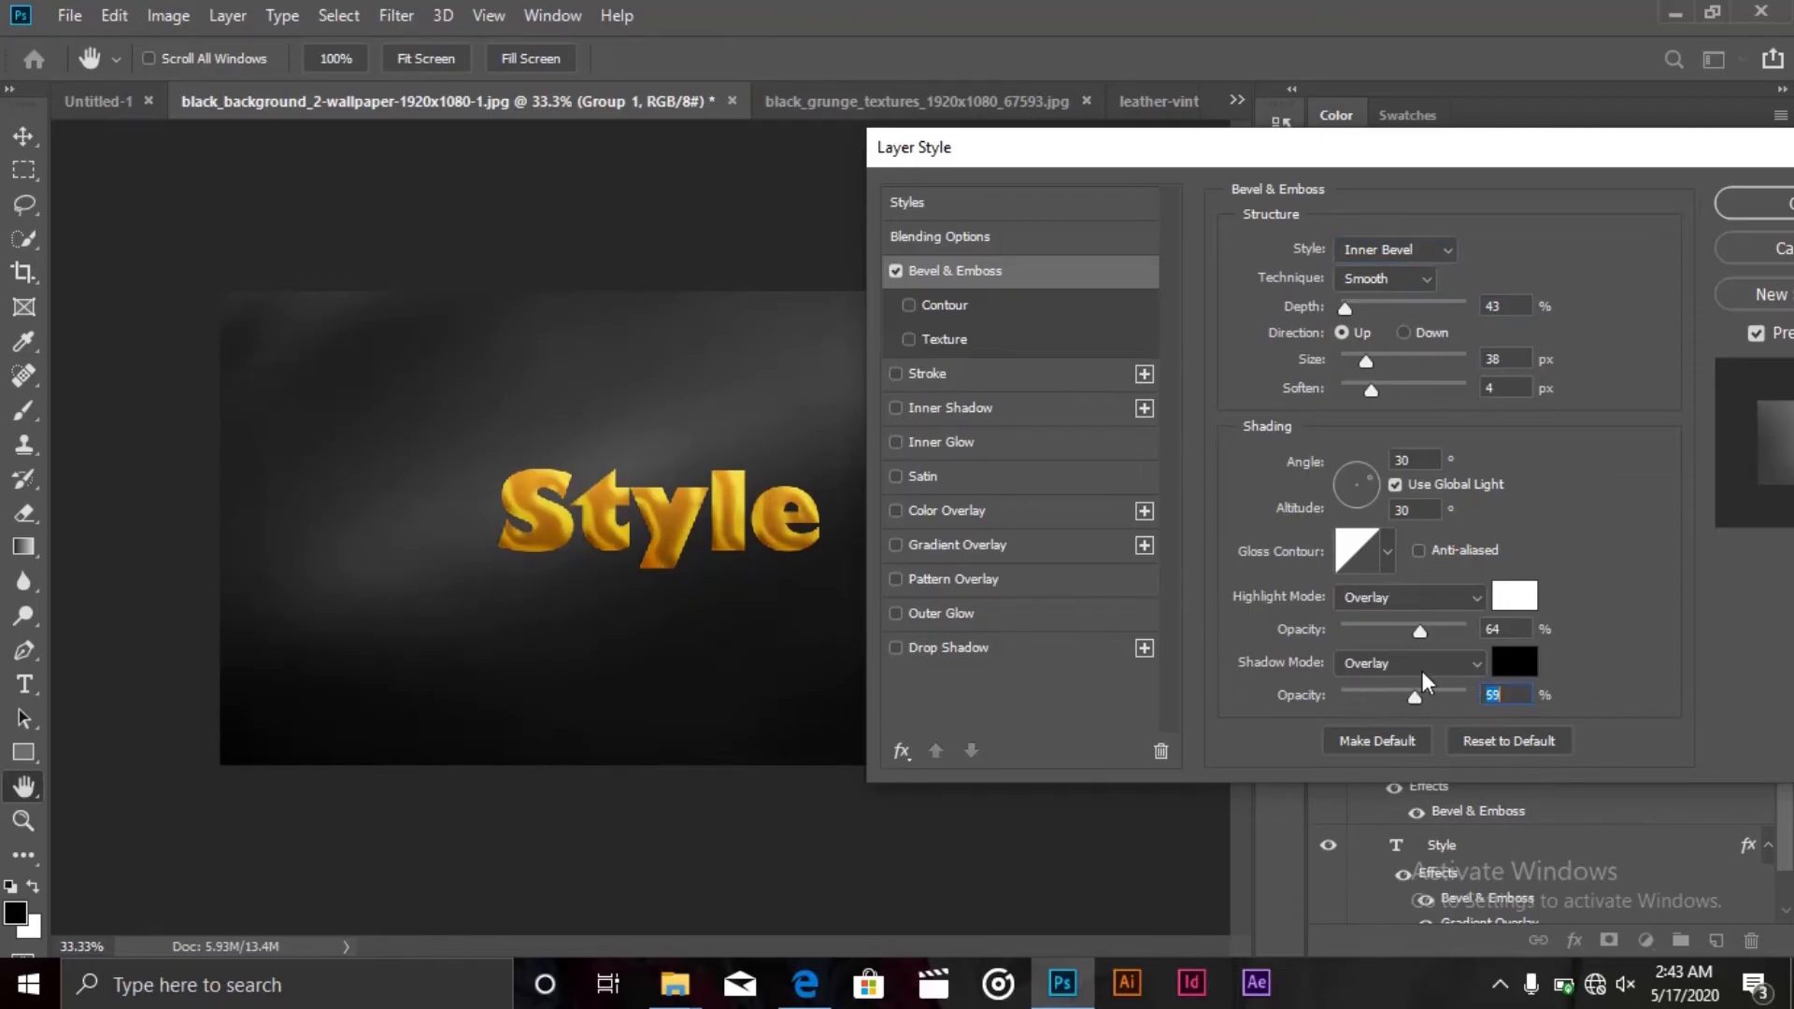
pyautogui.click(1424, 664)
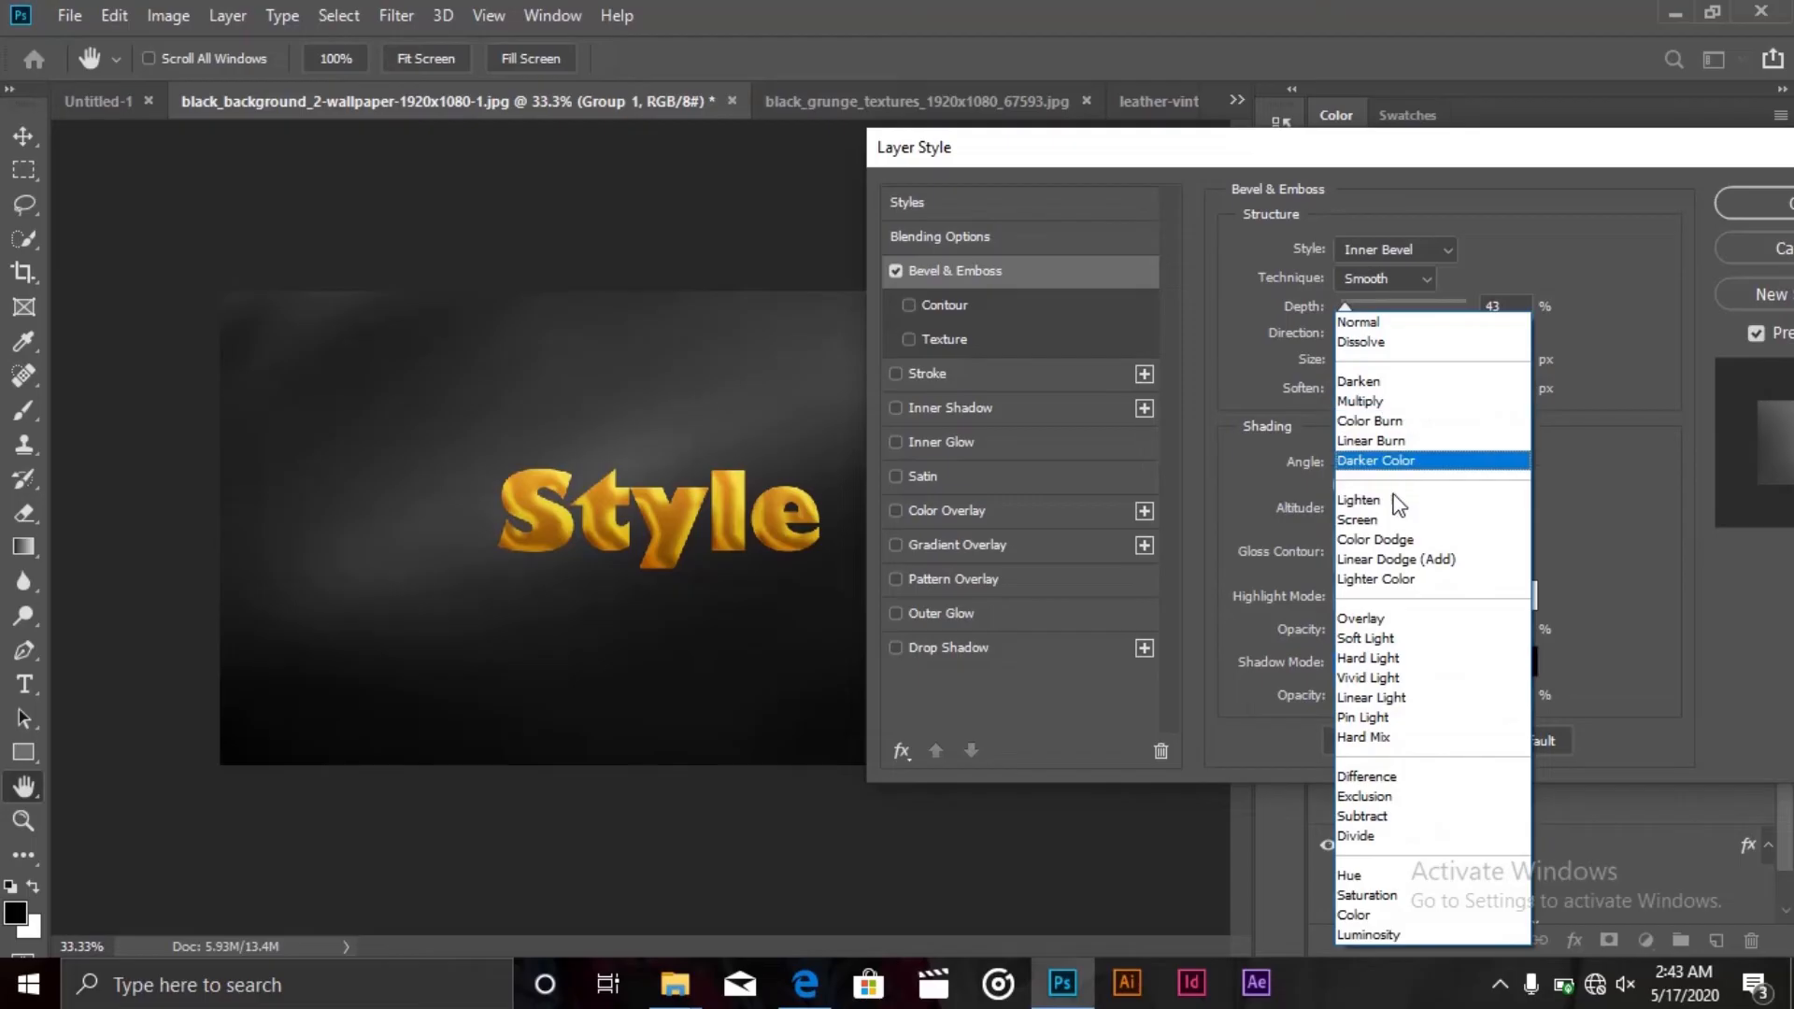
pyautogui.click(1394, 523)
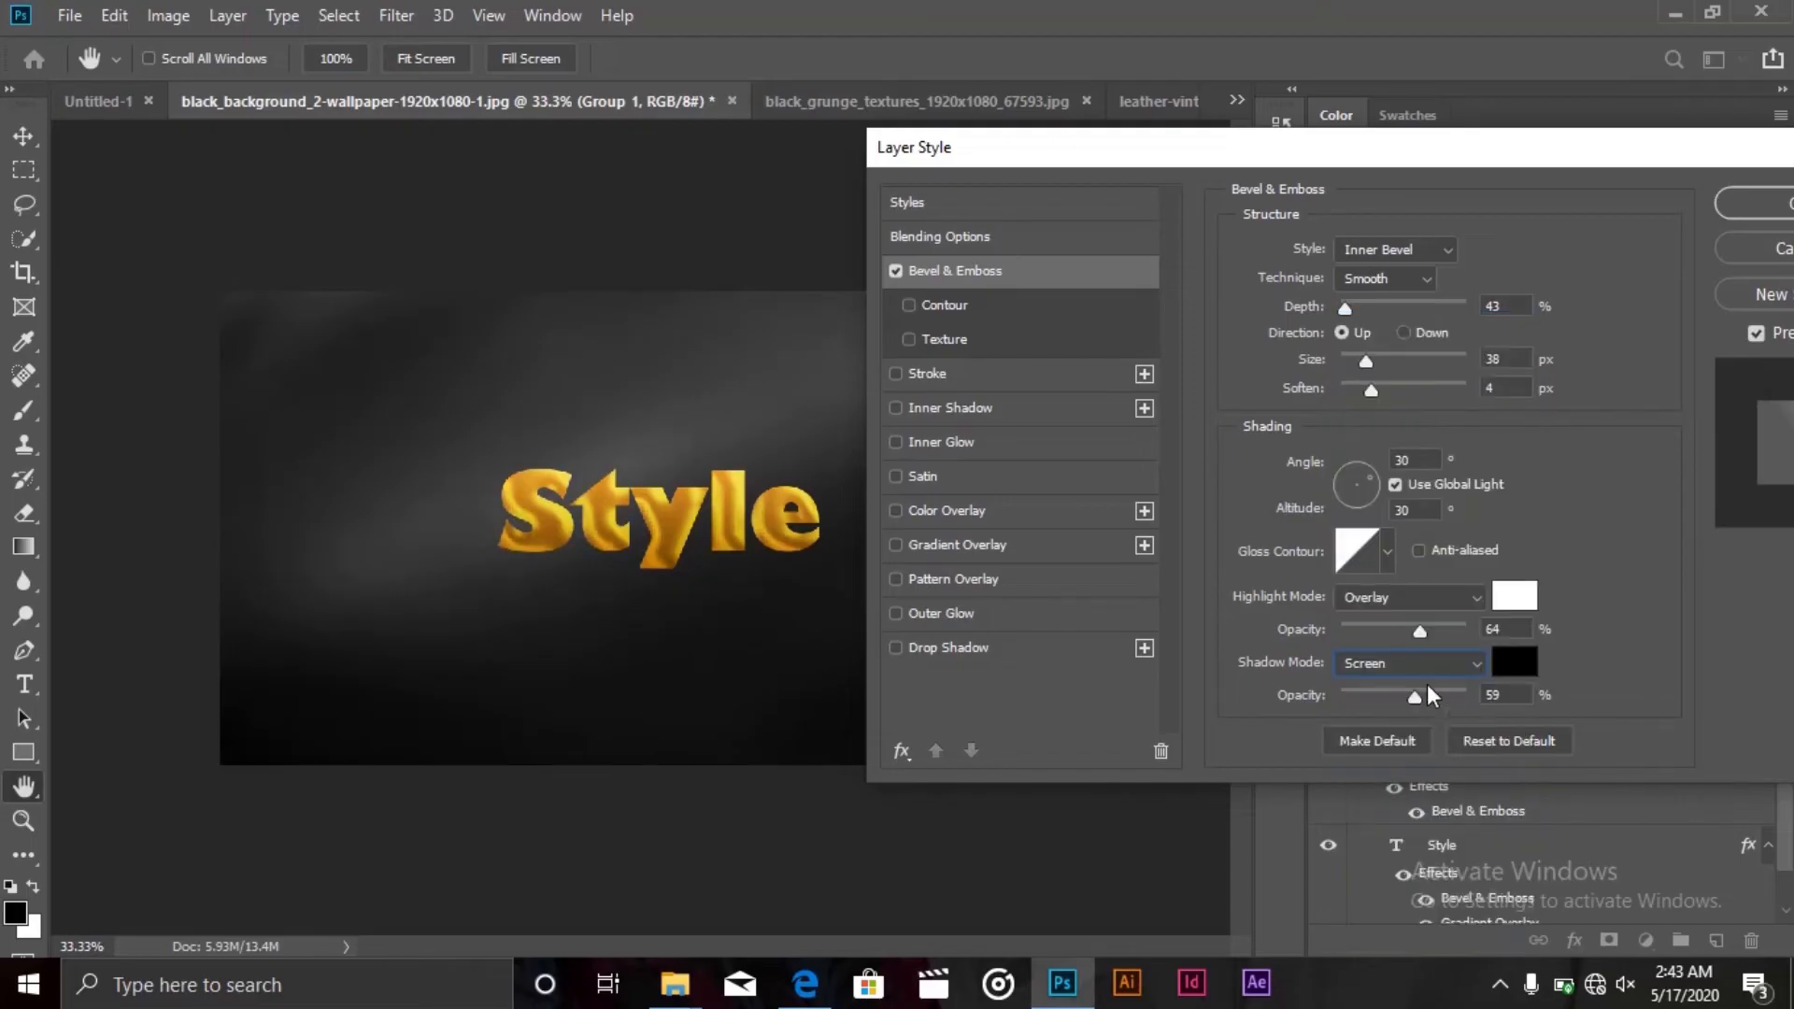
pyautogui.moveTo(1428, 700); pyautogui.dragTo(1489, 701)
# Set the group's bevel technique to Chisel Hard with 324% depth, 250 px size and 0 px soften, and apply the style
pyautogui.moveTo(1362, 359); pyautogui.dragTo(1348, 355)
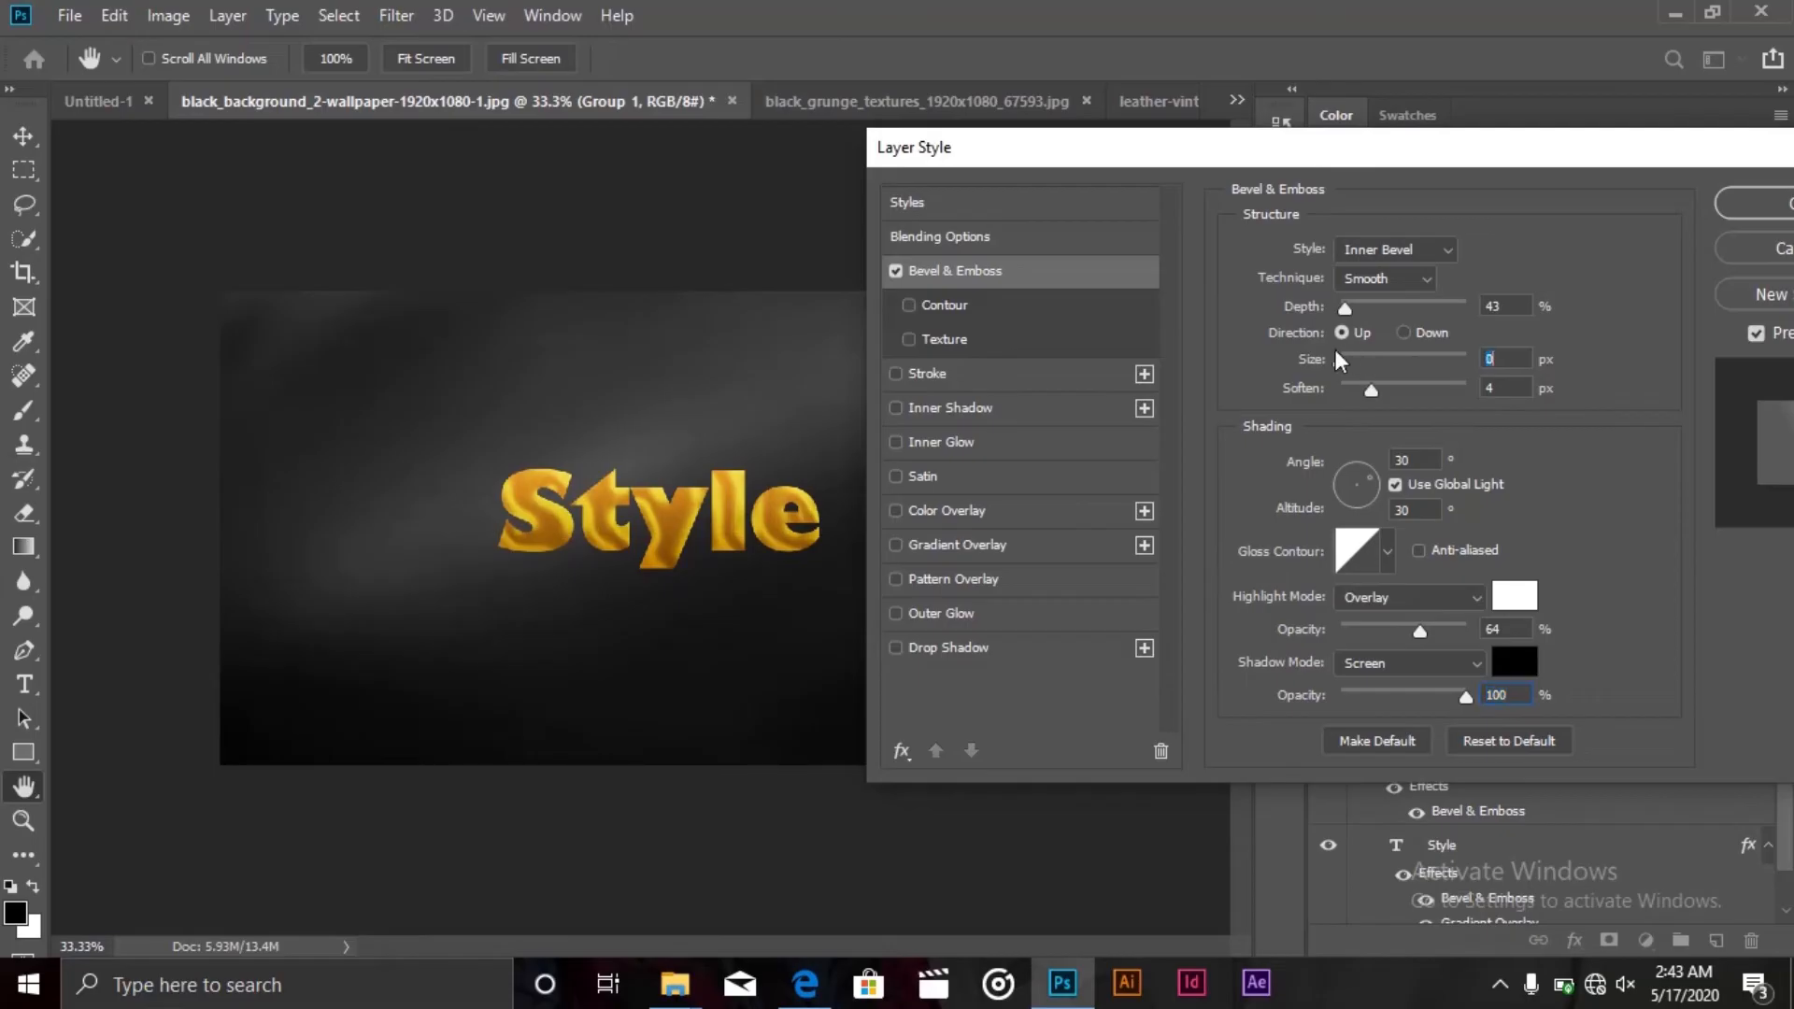
pyautogui.click(1347, 390)
pyautogui.click(1422, 250)
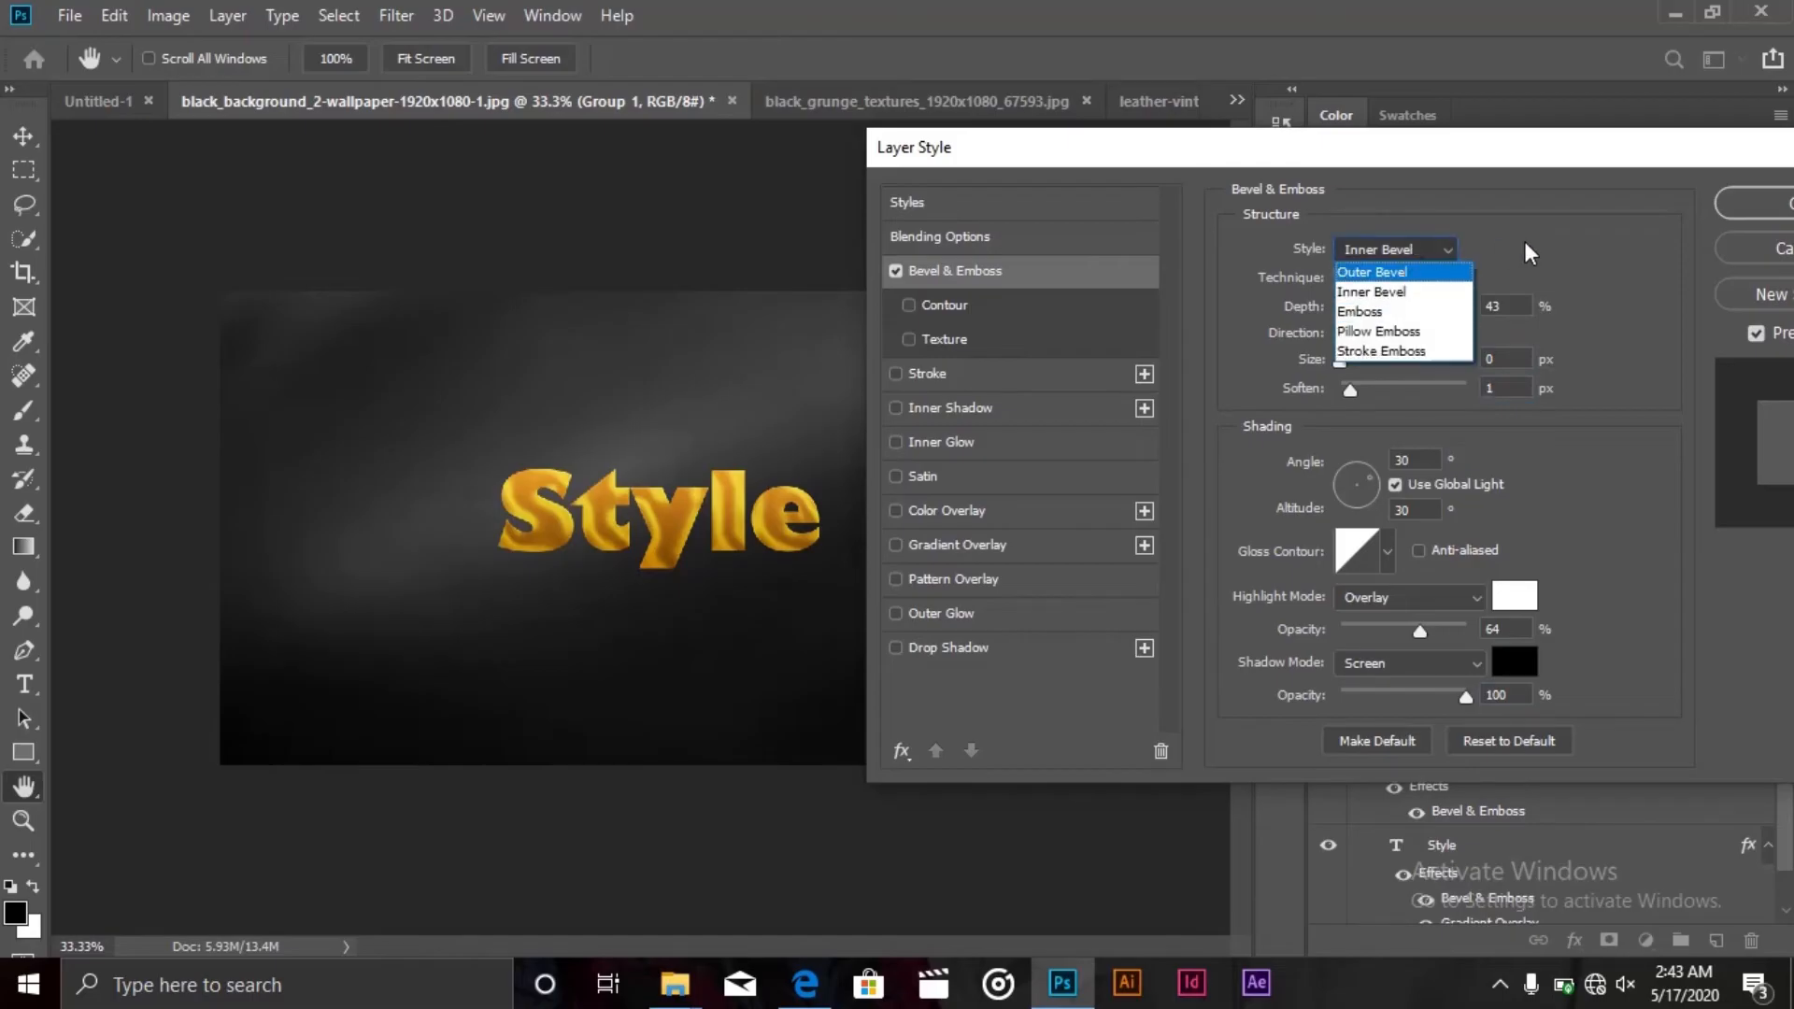
pyautogui.click(1528, 252)
pyautogui.click(1439, 277)
pyautogui.click(1387, 317)
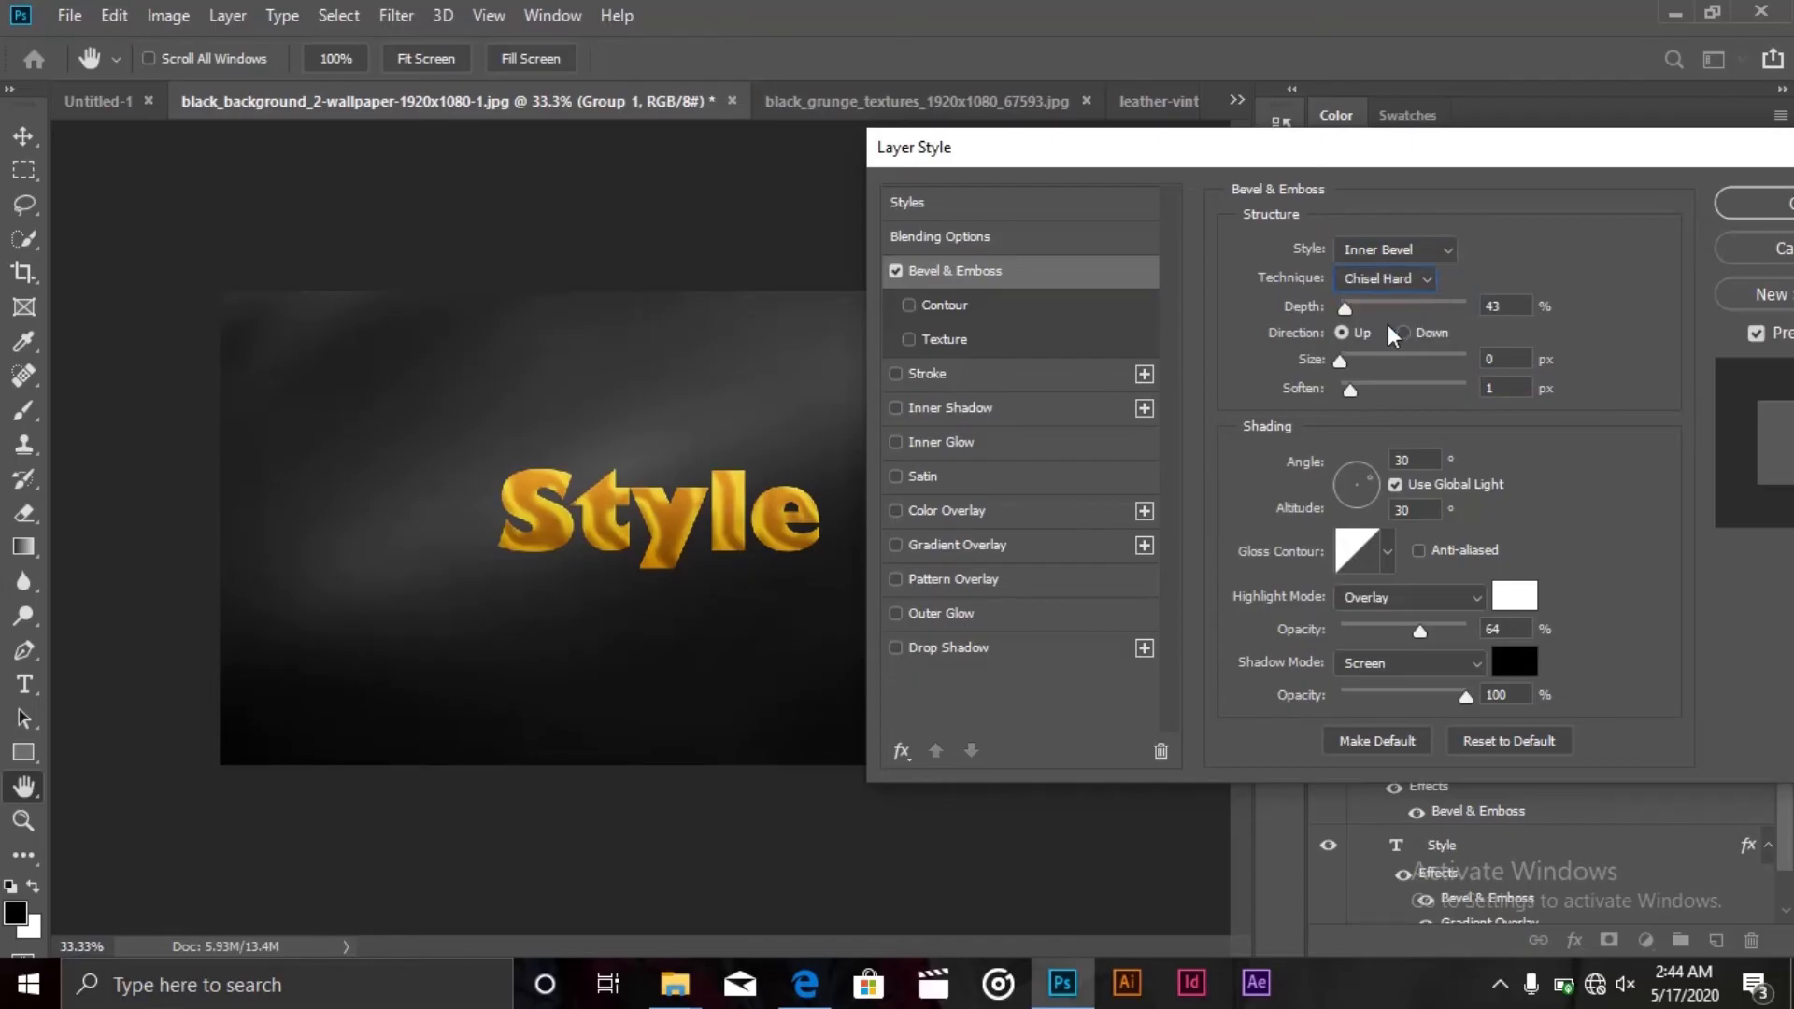
pyautogui.moveTo(1345, 312); pyautogui.dragTo(1422, 362)
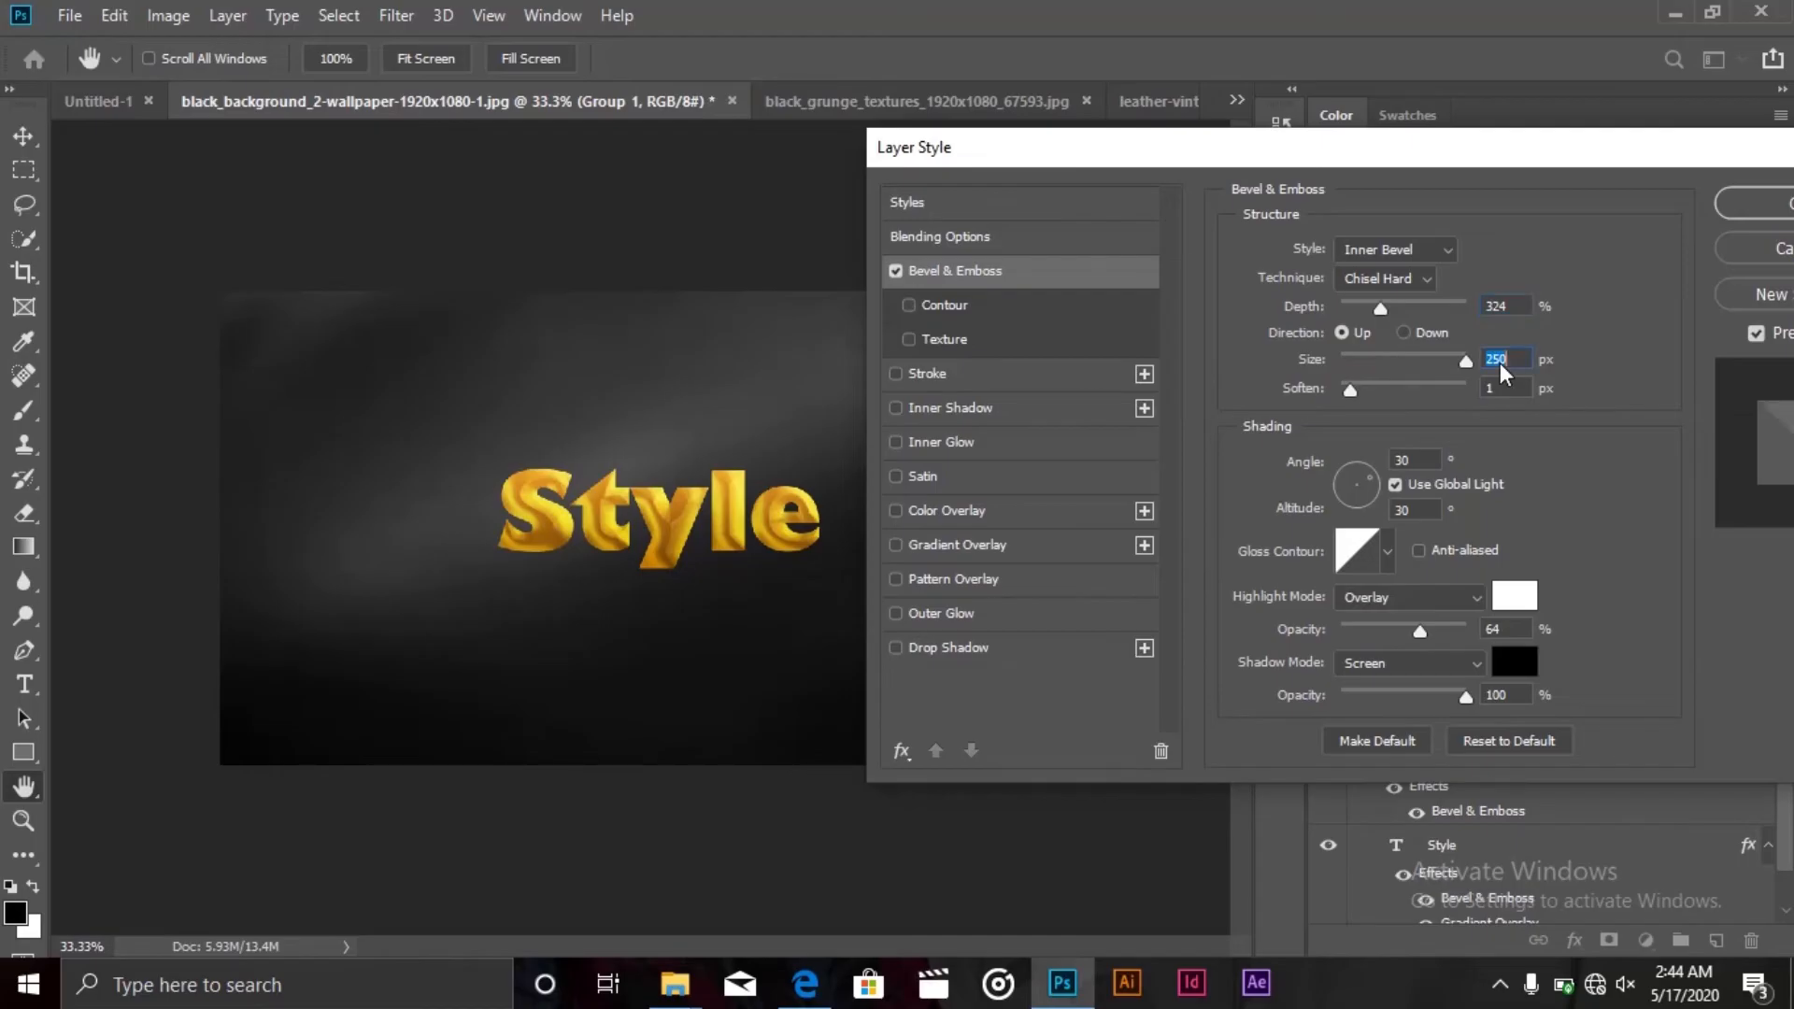
pyautogui.moveTo(1358, 391); pyautogui.dragTo(1278, 401)
pyautogui.click(1739, 198)
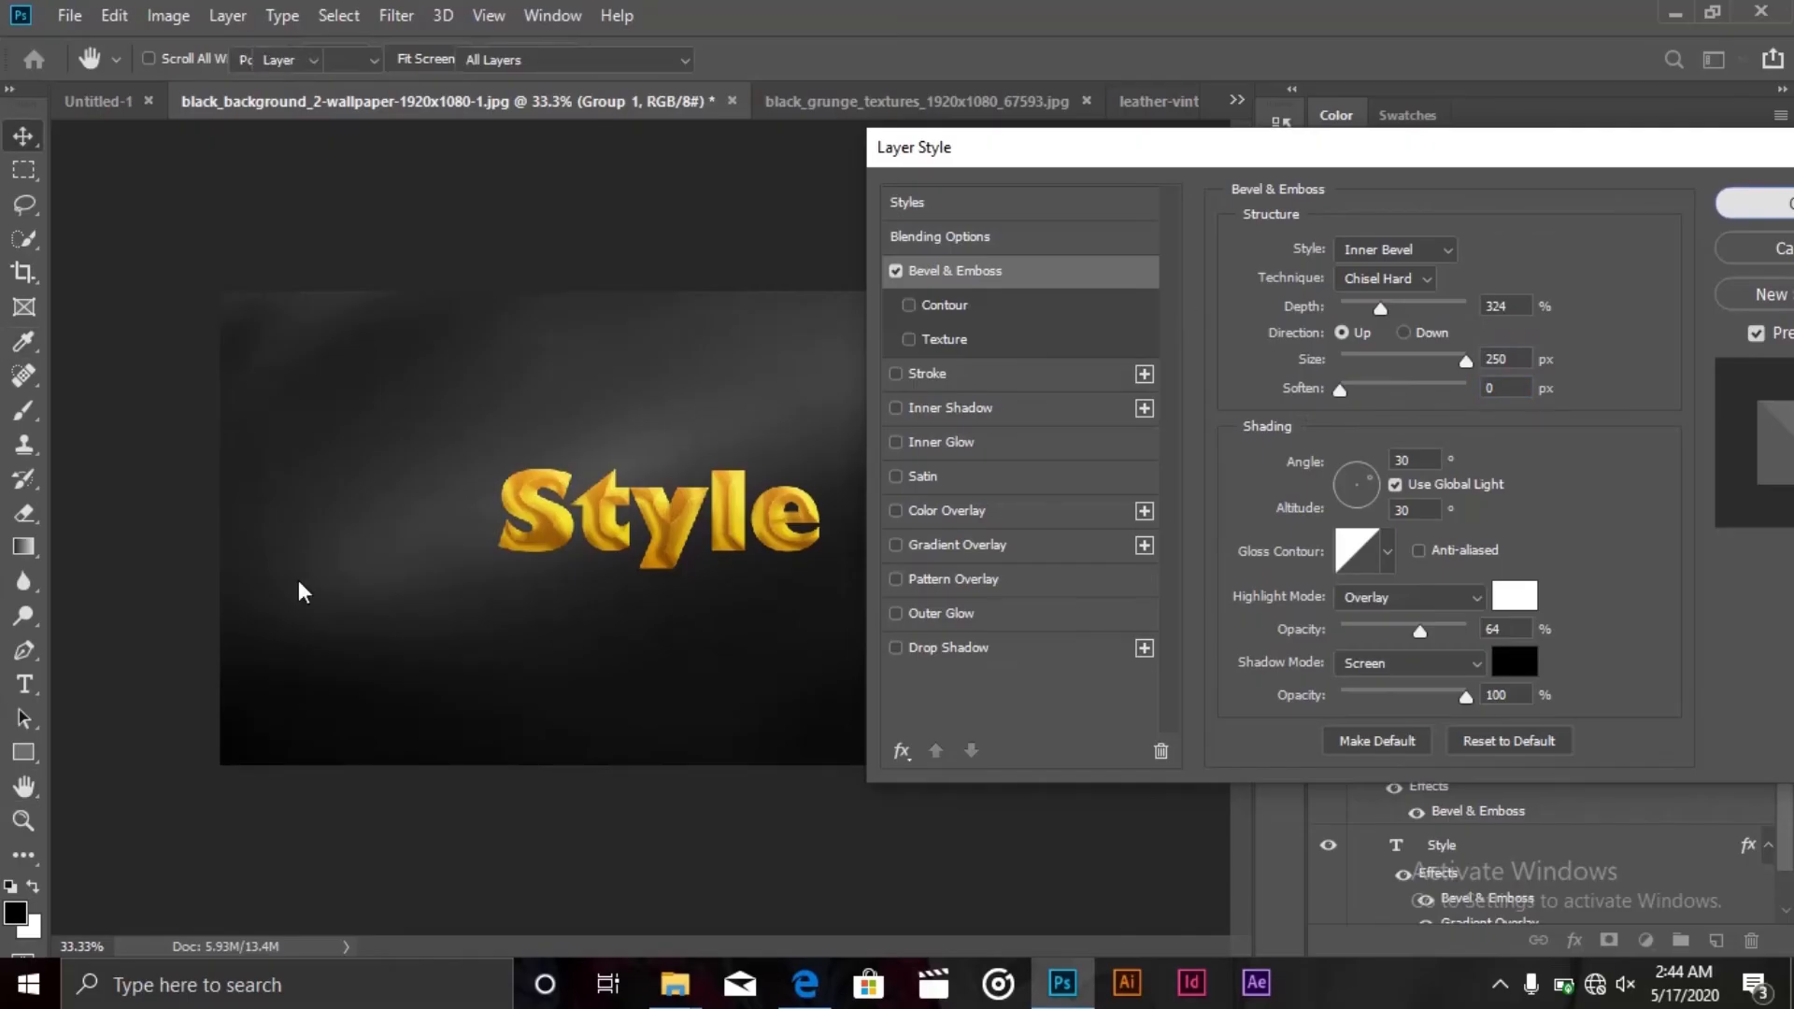
# Hide and show the group's effects again to compare the text with and without the second bevel
pyautogui.hotkey('ctrl', '+')
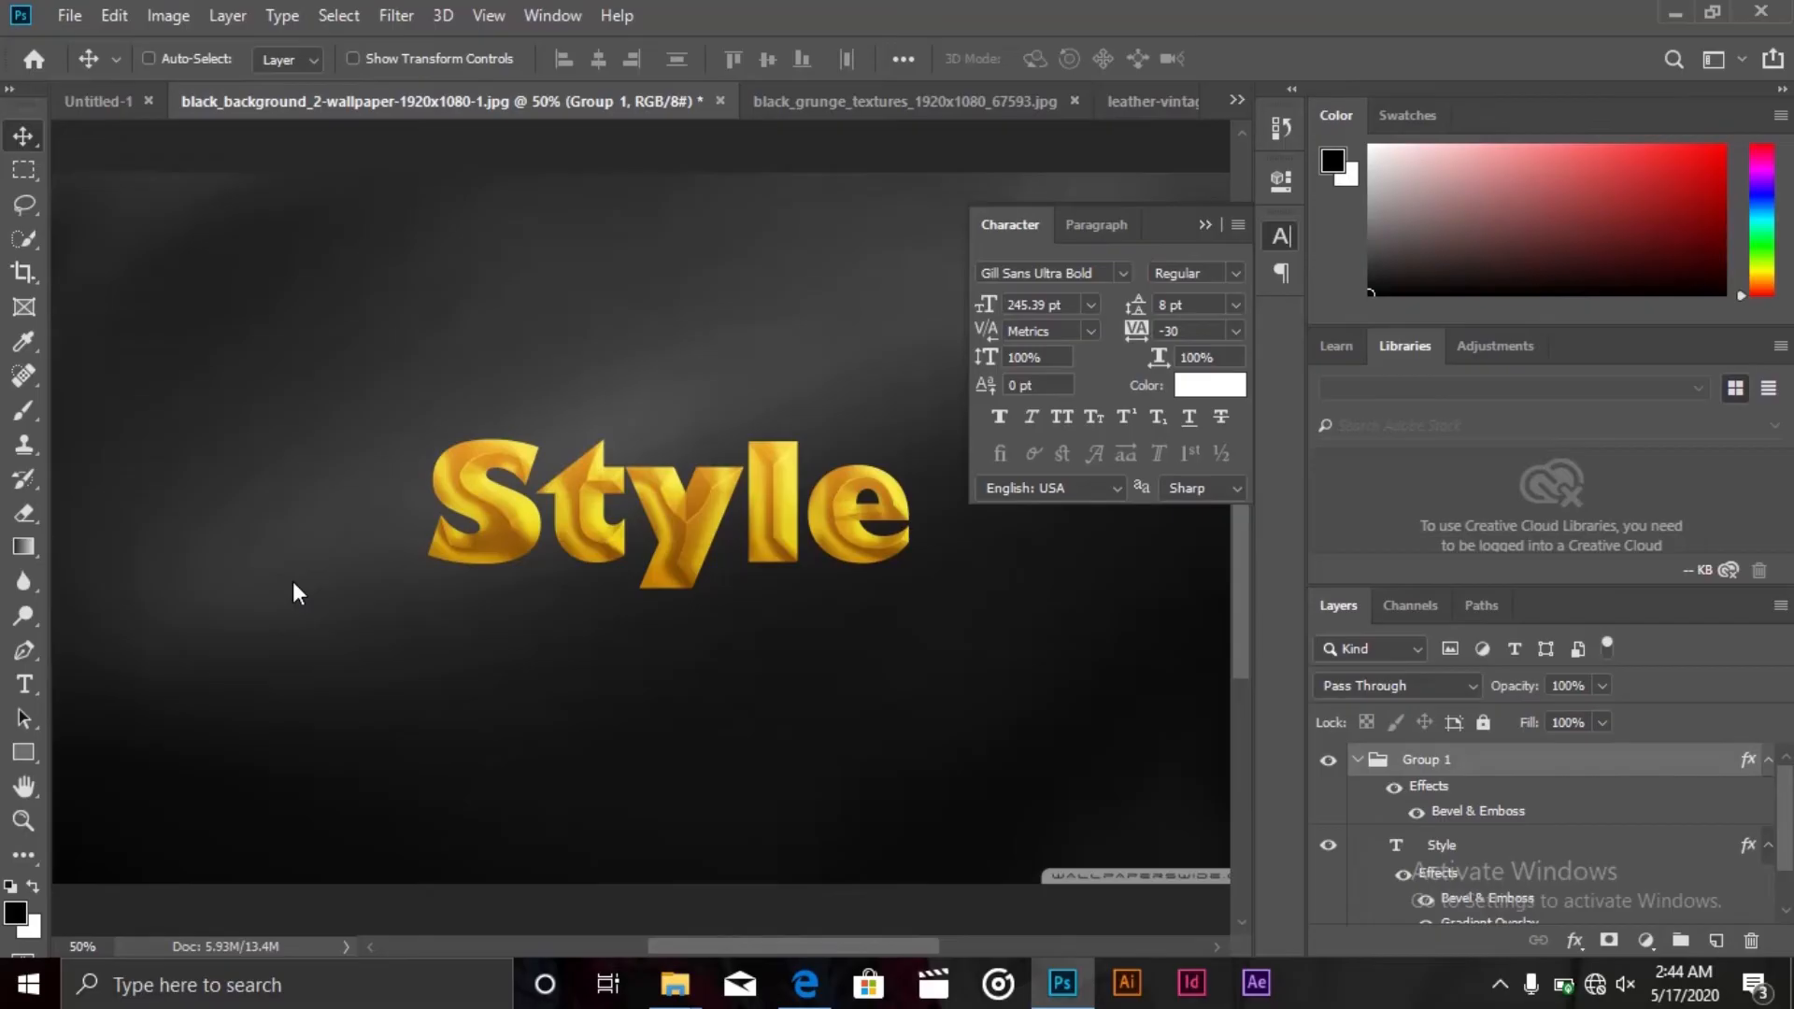
pyautogui.click(1392, 787)
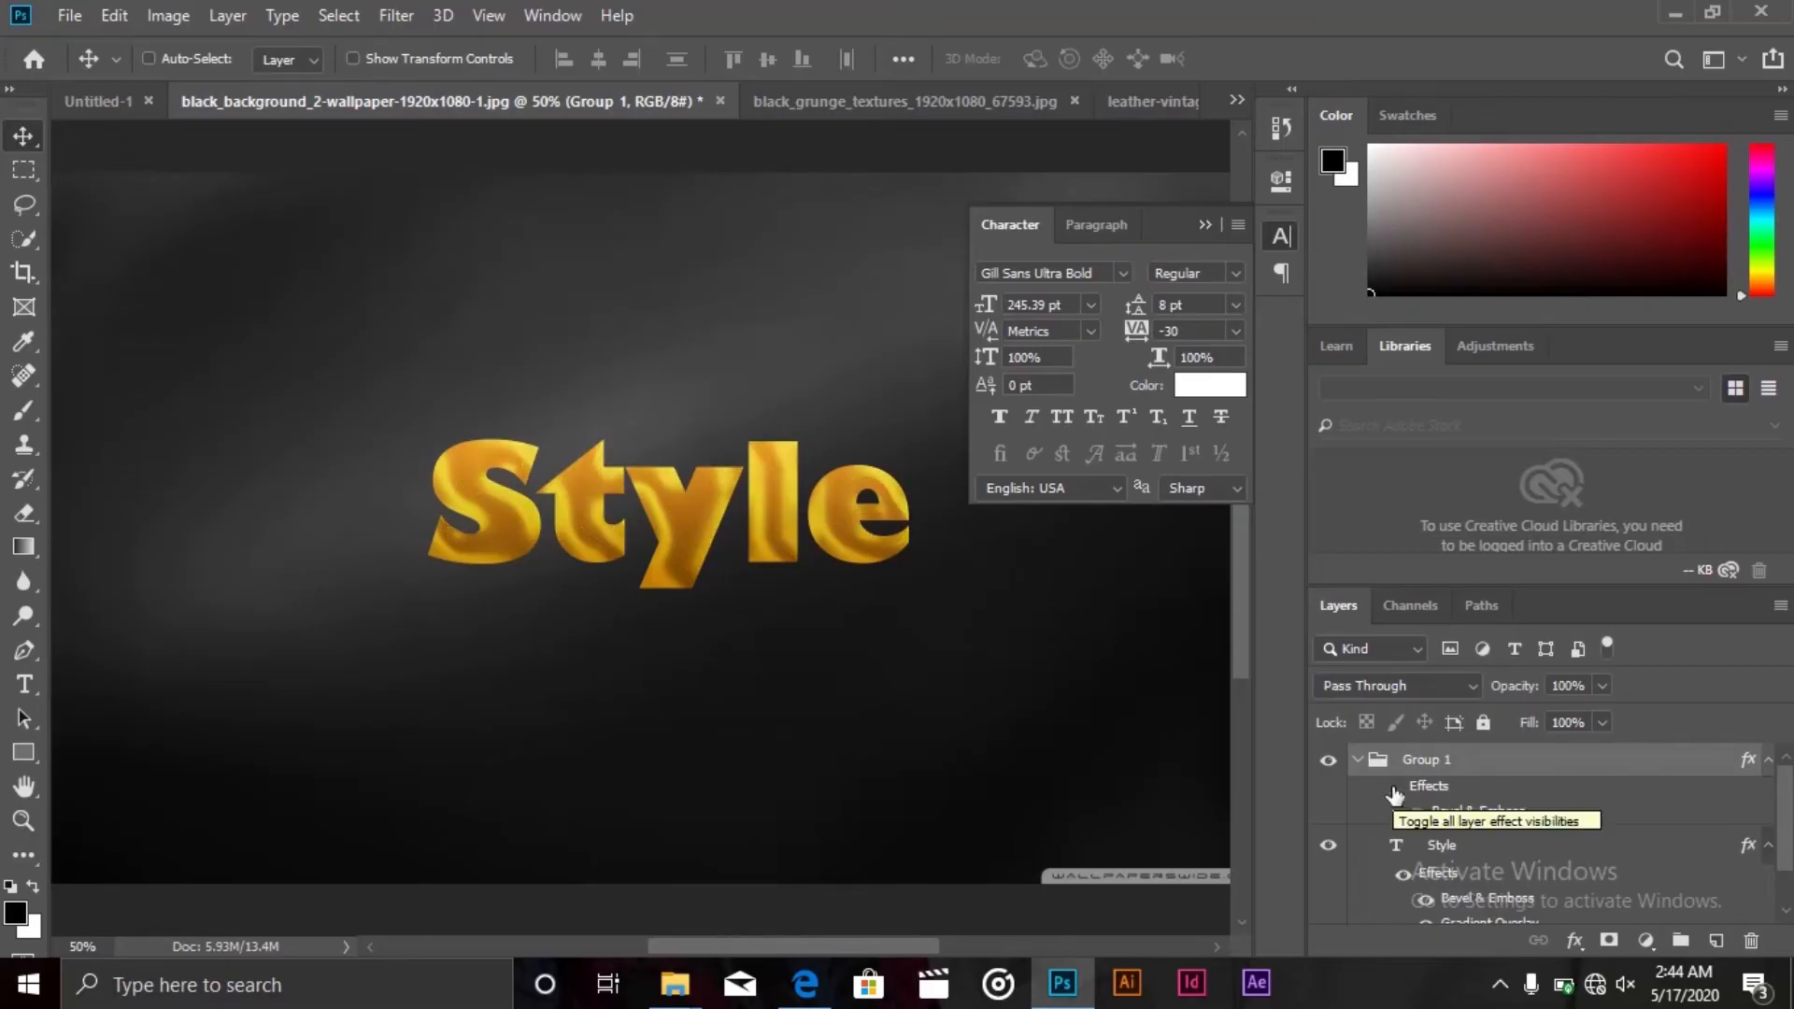
pyautogui.click(1392, 790)
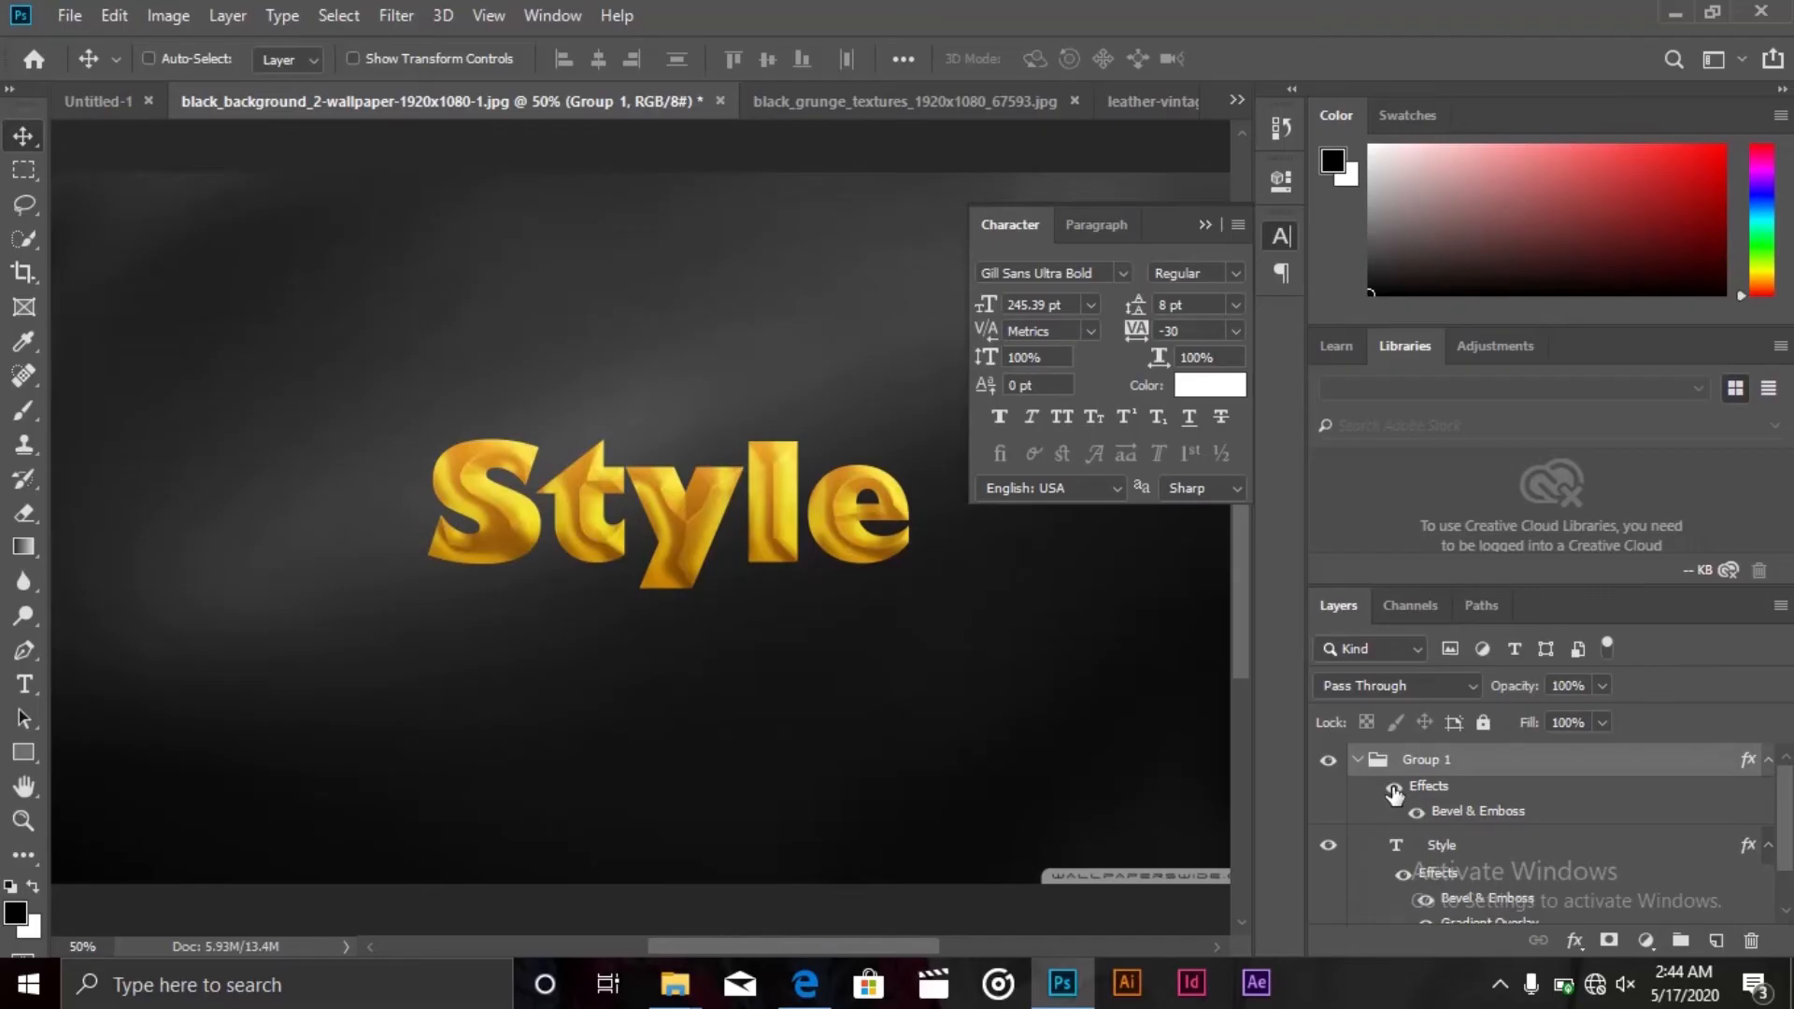
# Switch to the black grunge texture document and add the text "Metal" in 245.39 pt Gill Sans Ultra Bold
pyautogui.click(856, 108)
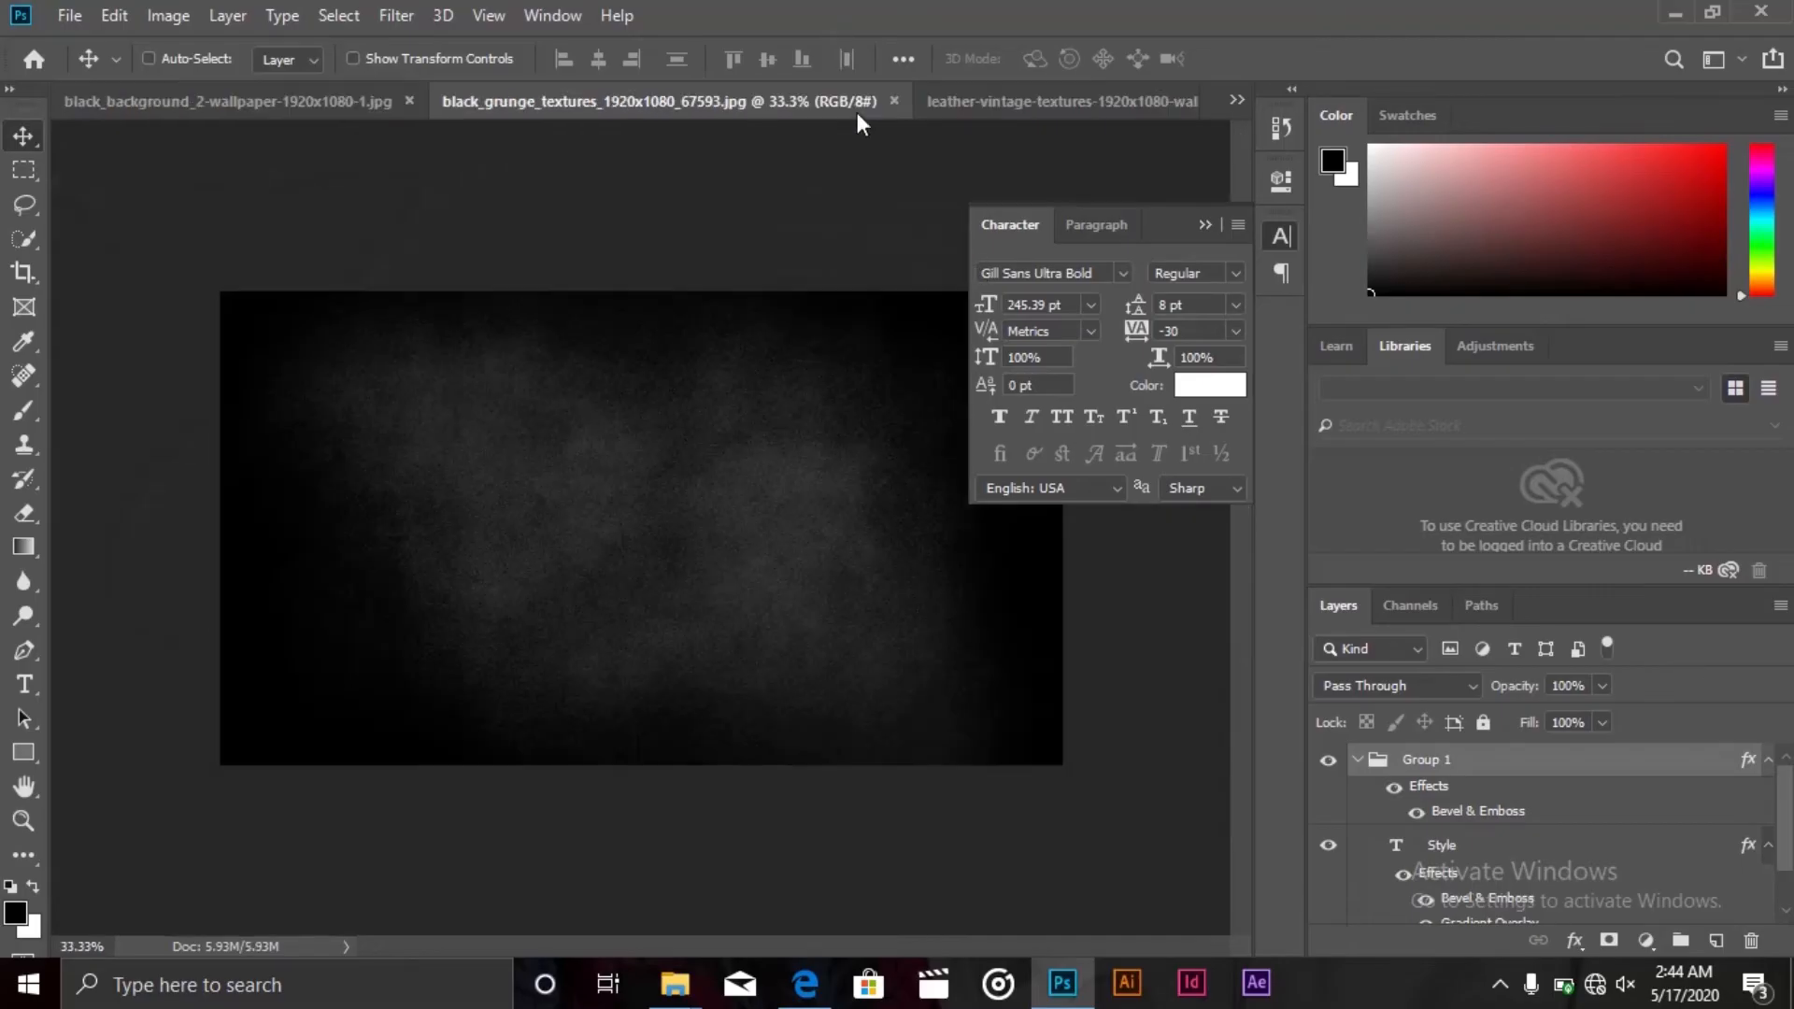
pyautogui.hotkey('ctrl', '+')
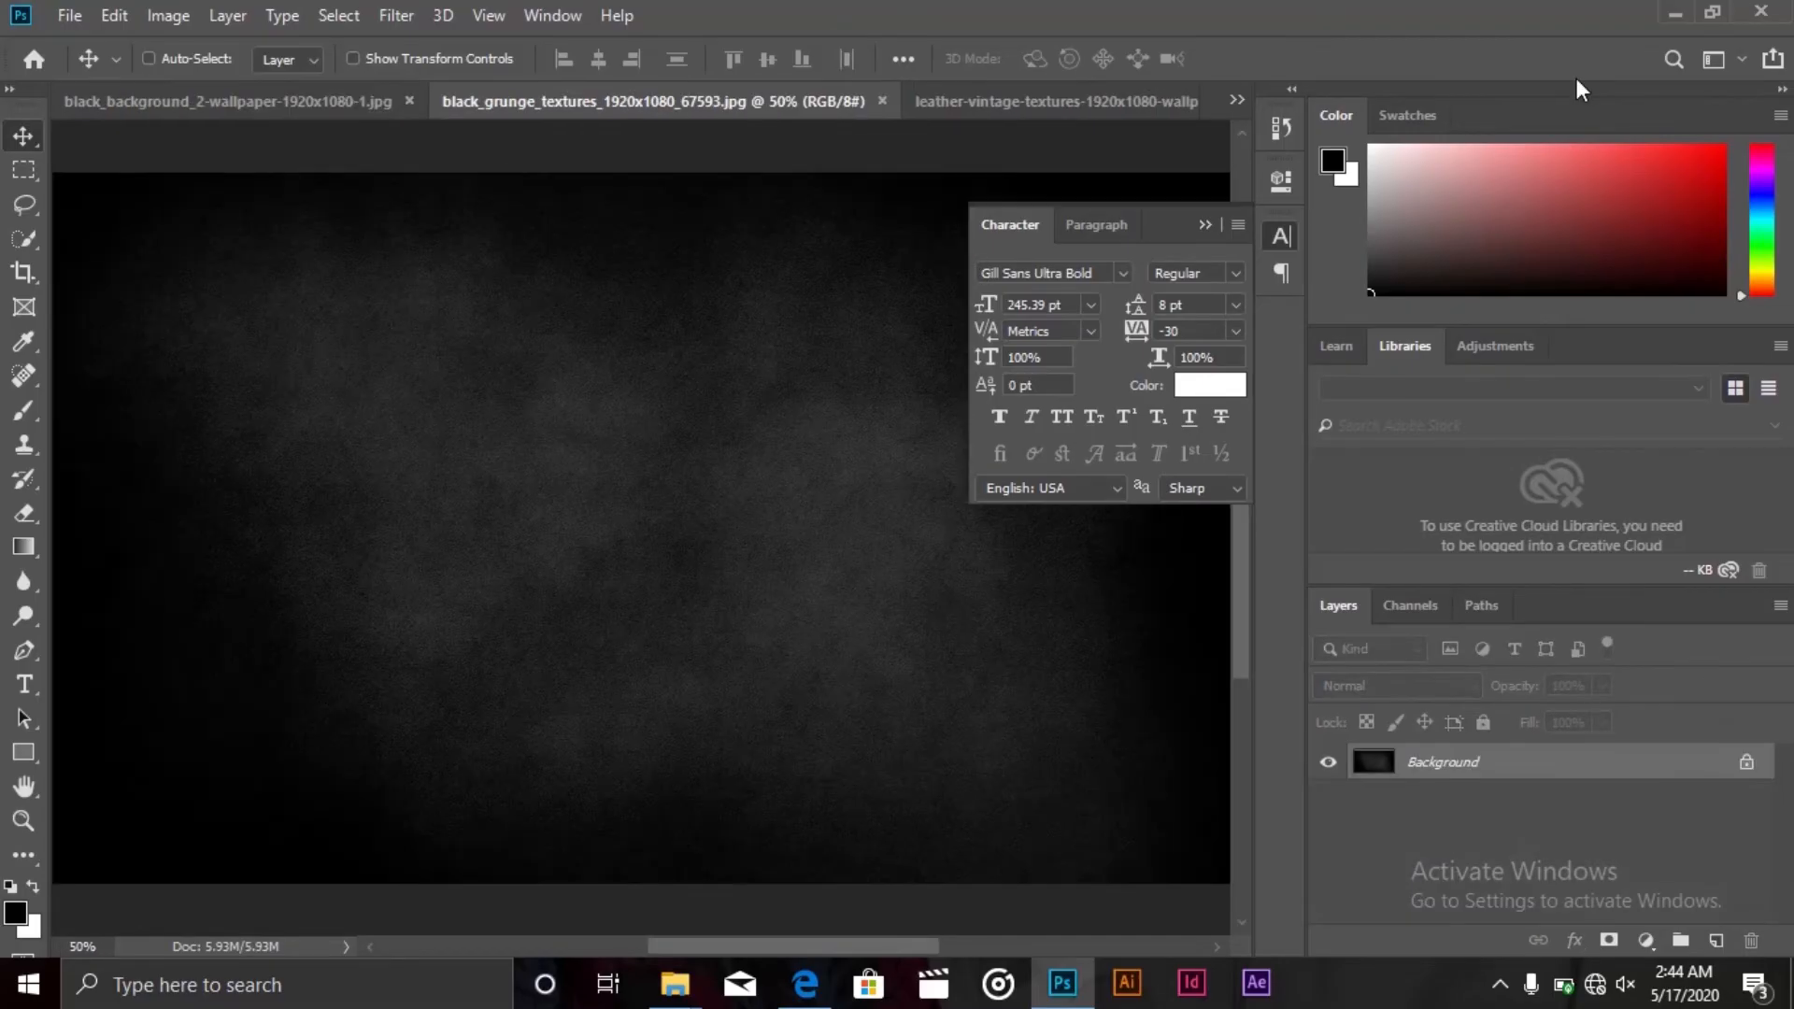
pyautogui.press('t')
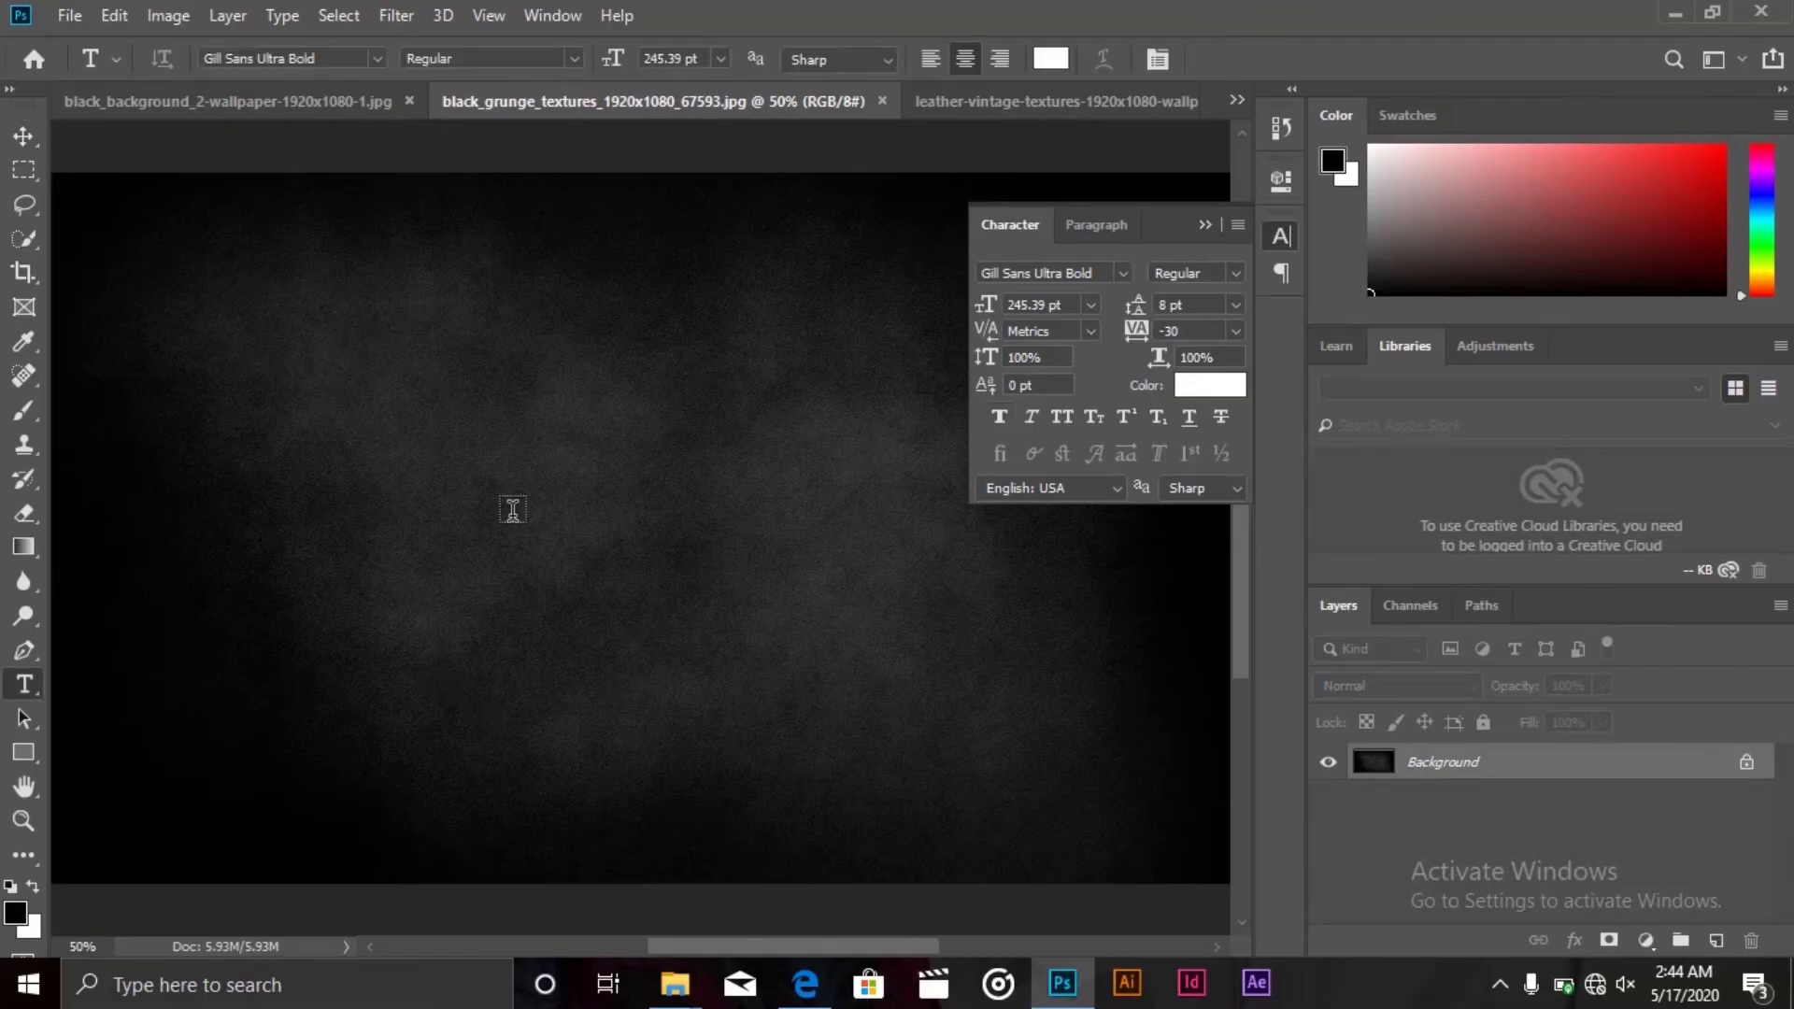
pyautogui.click(513, 510)
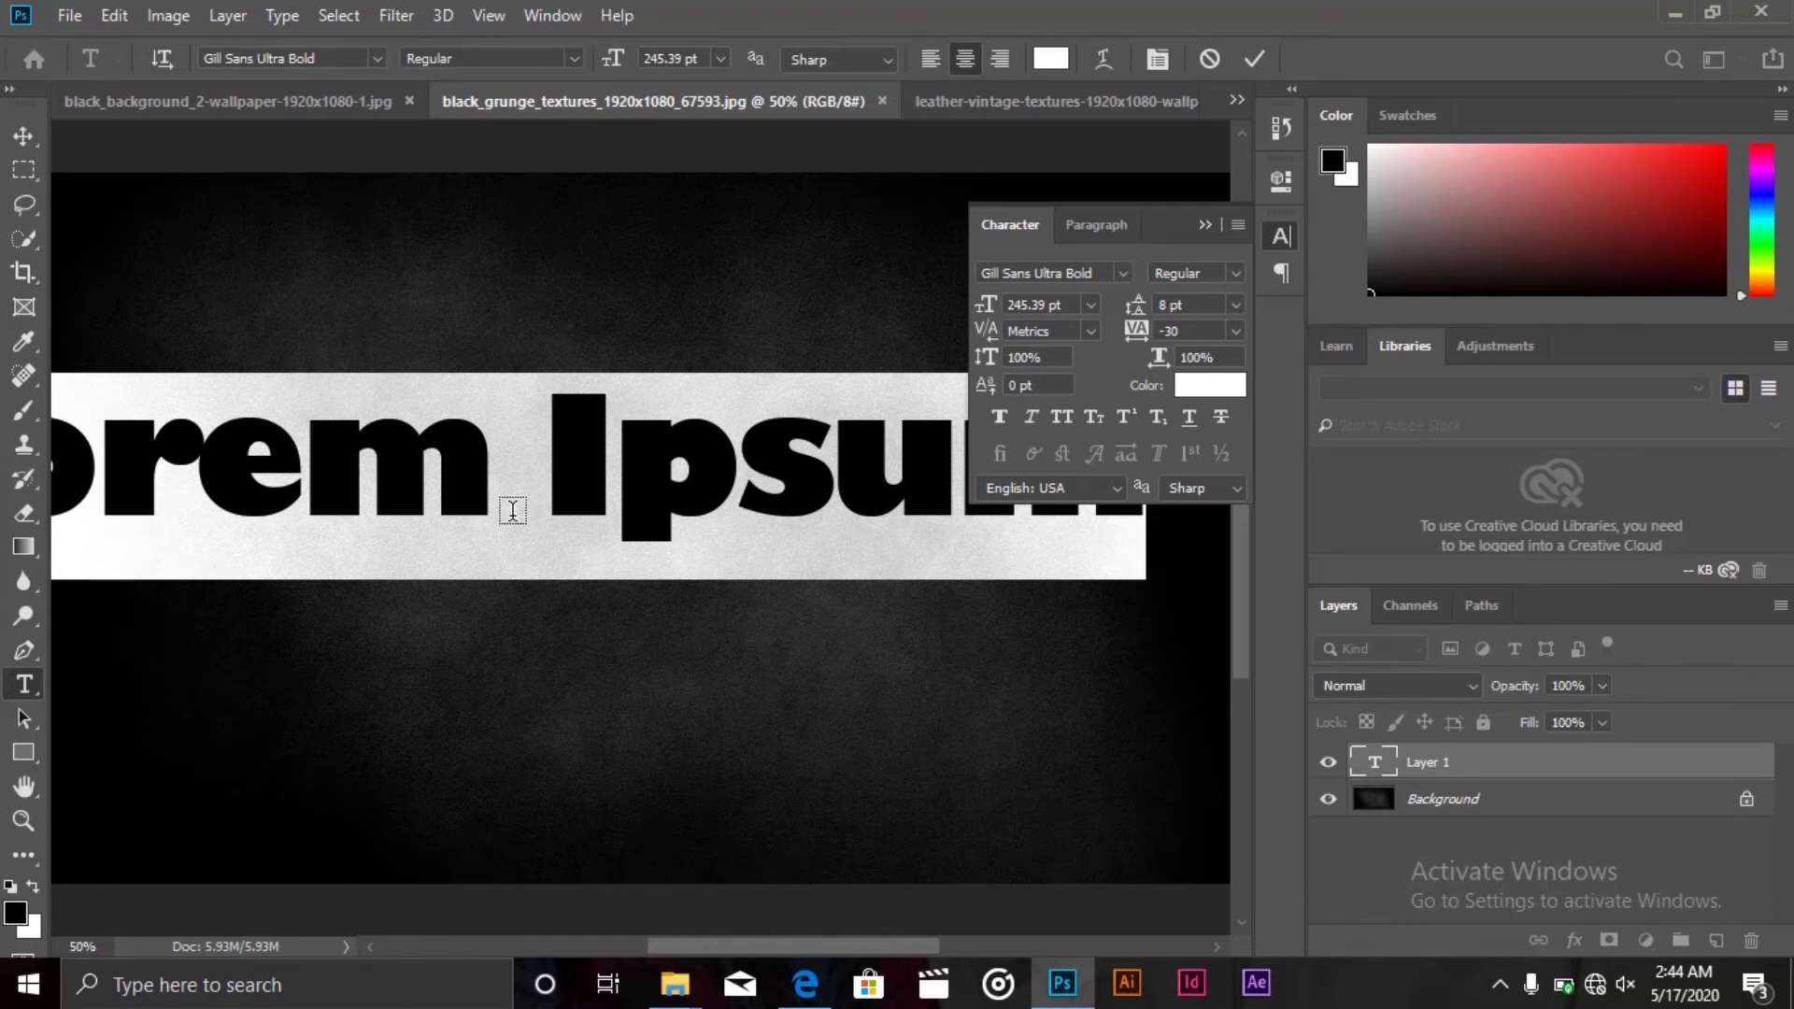
pyautogui.write('Metal')
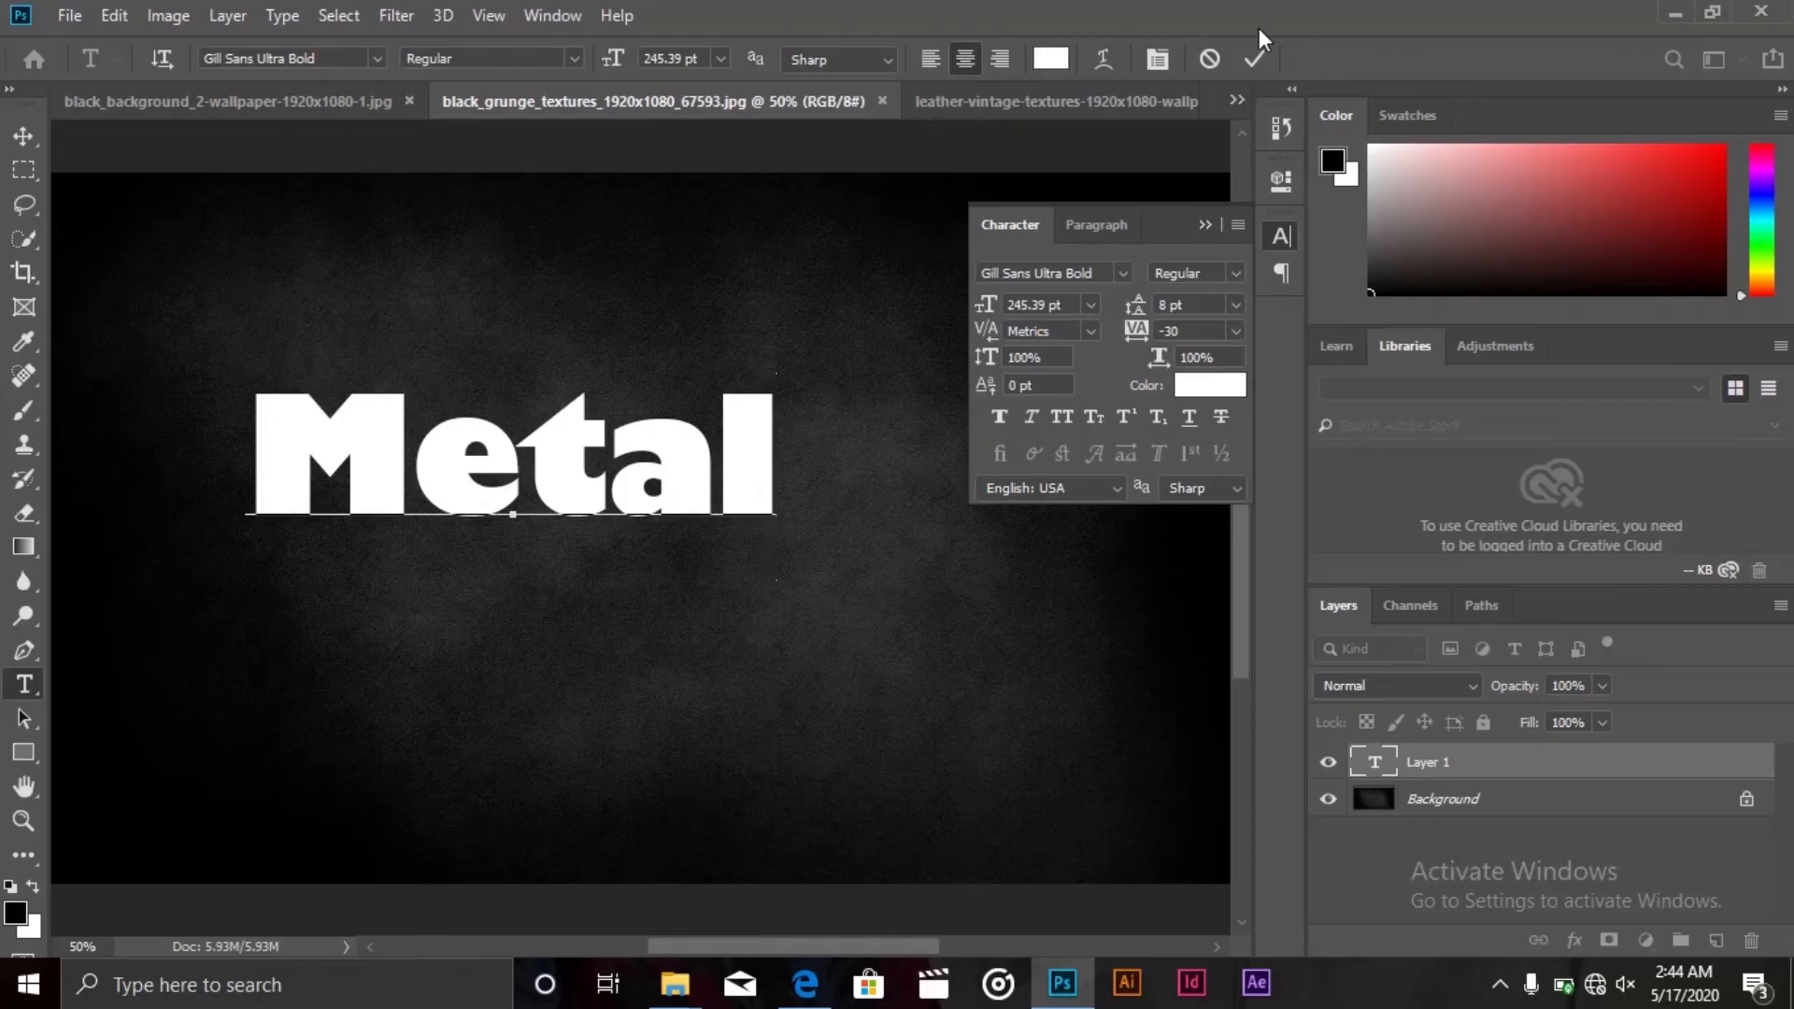
pyautogui.click(1253, 59)
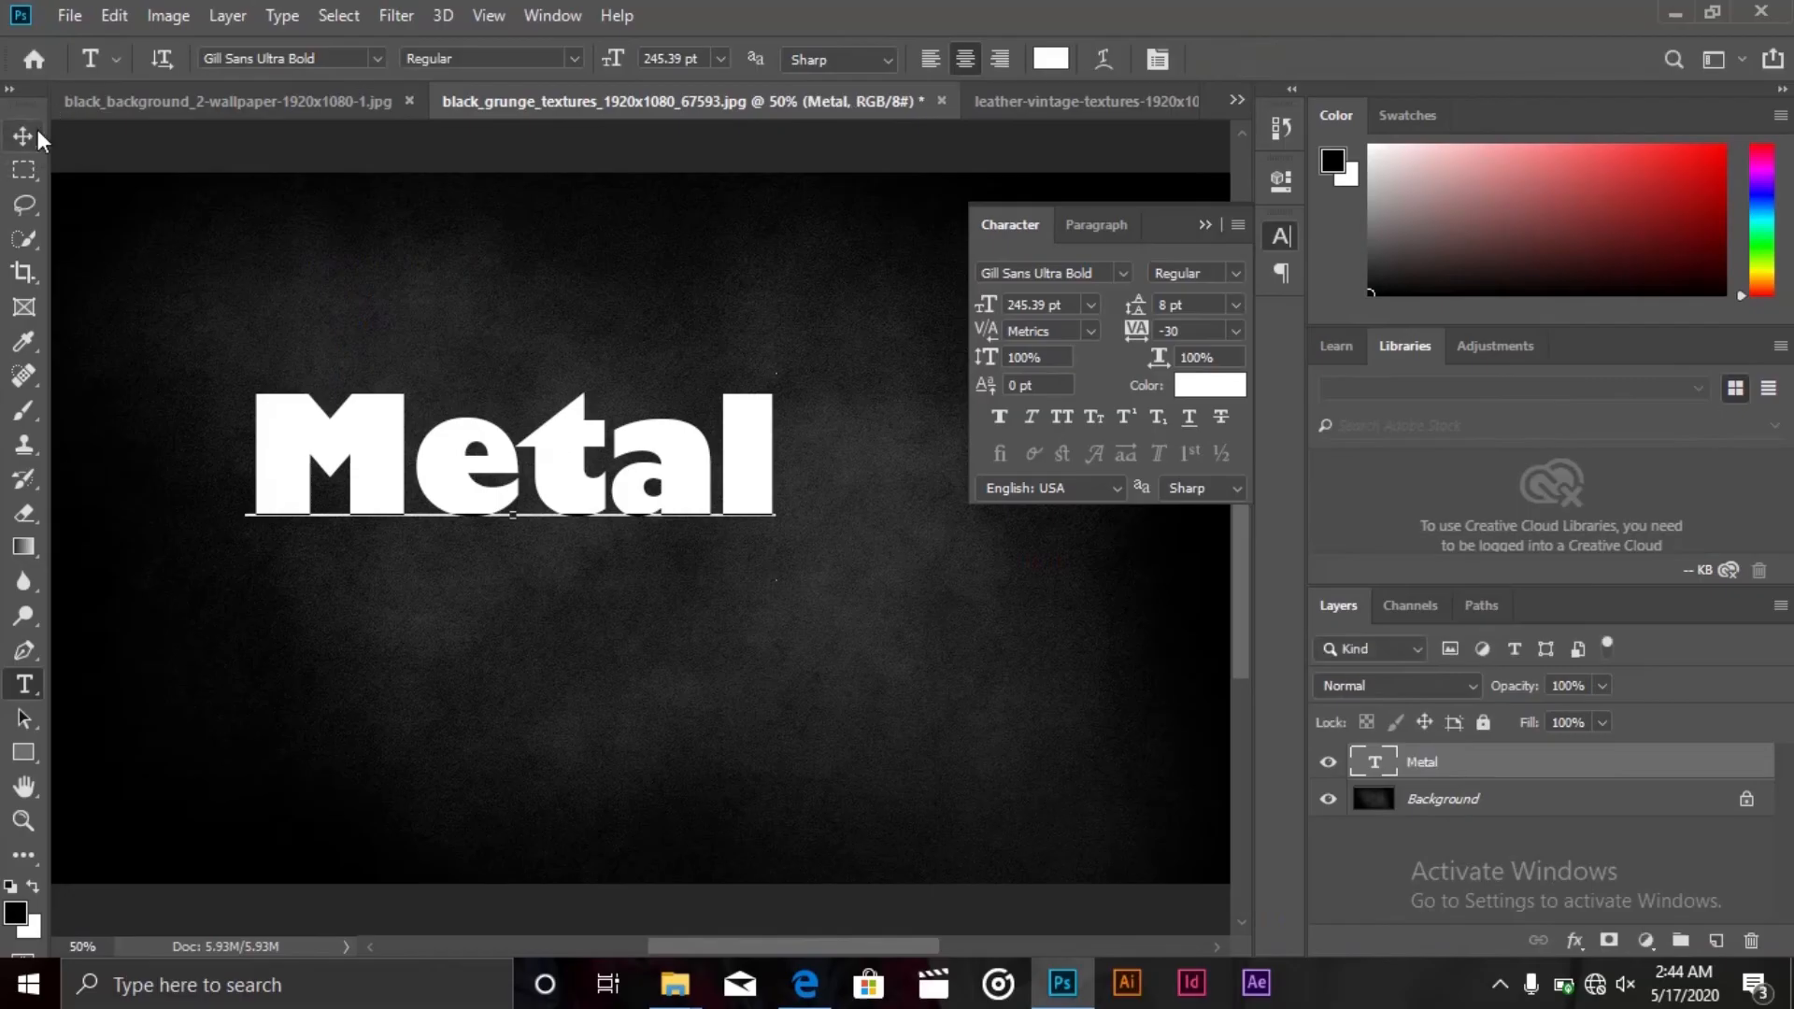
# Set the Metal text in All Caps and move it to the centre of the canvas
pyautogui.click(1070, 411)
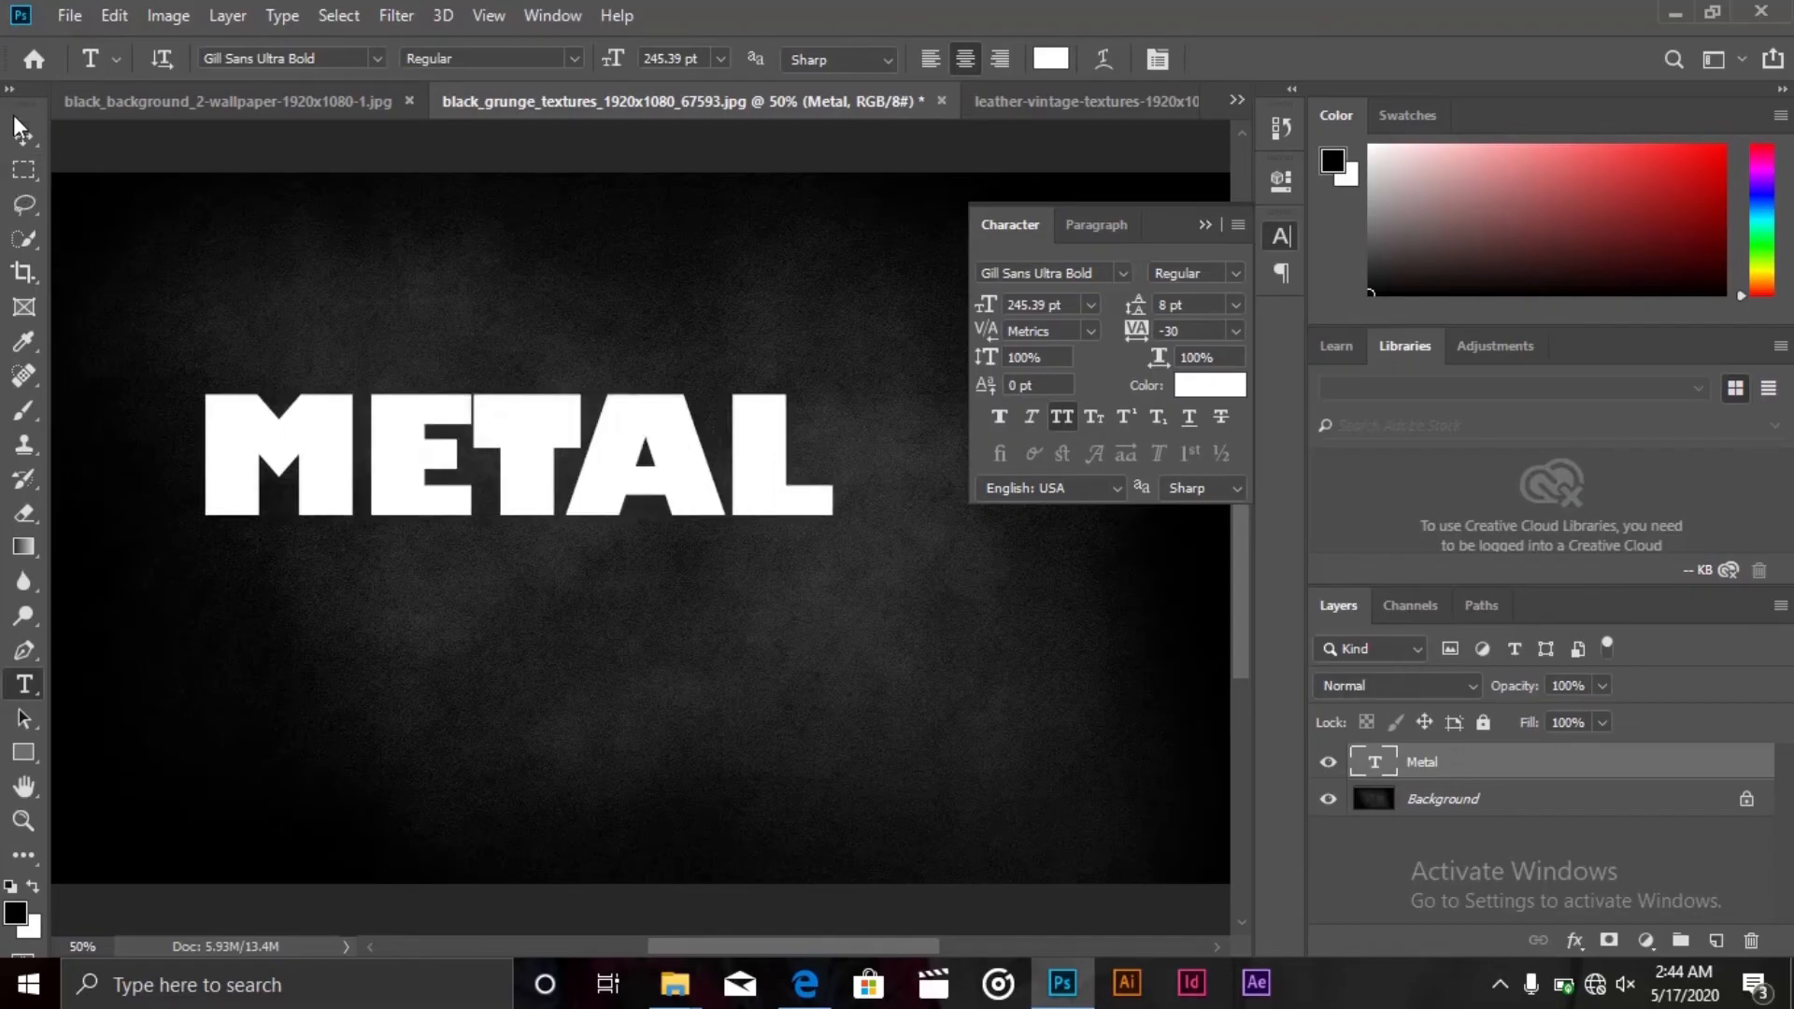
pyautogui.click(23, 136)
pyautogui.moveTo(641, 449); pyautogui.dragTo(733, 519)
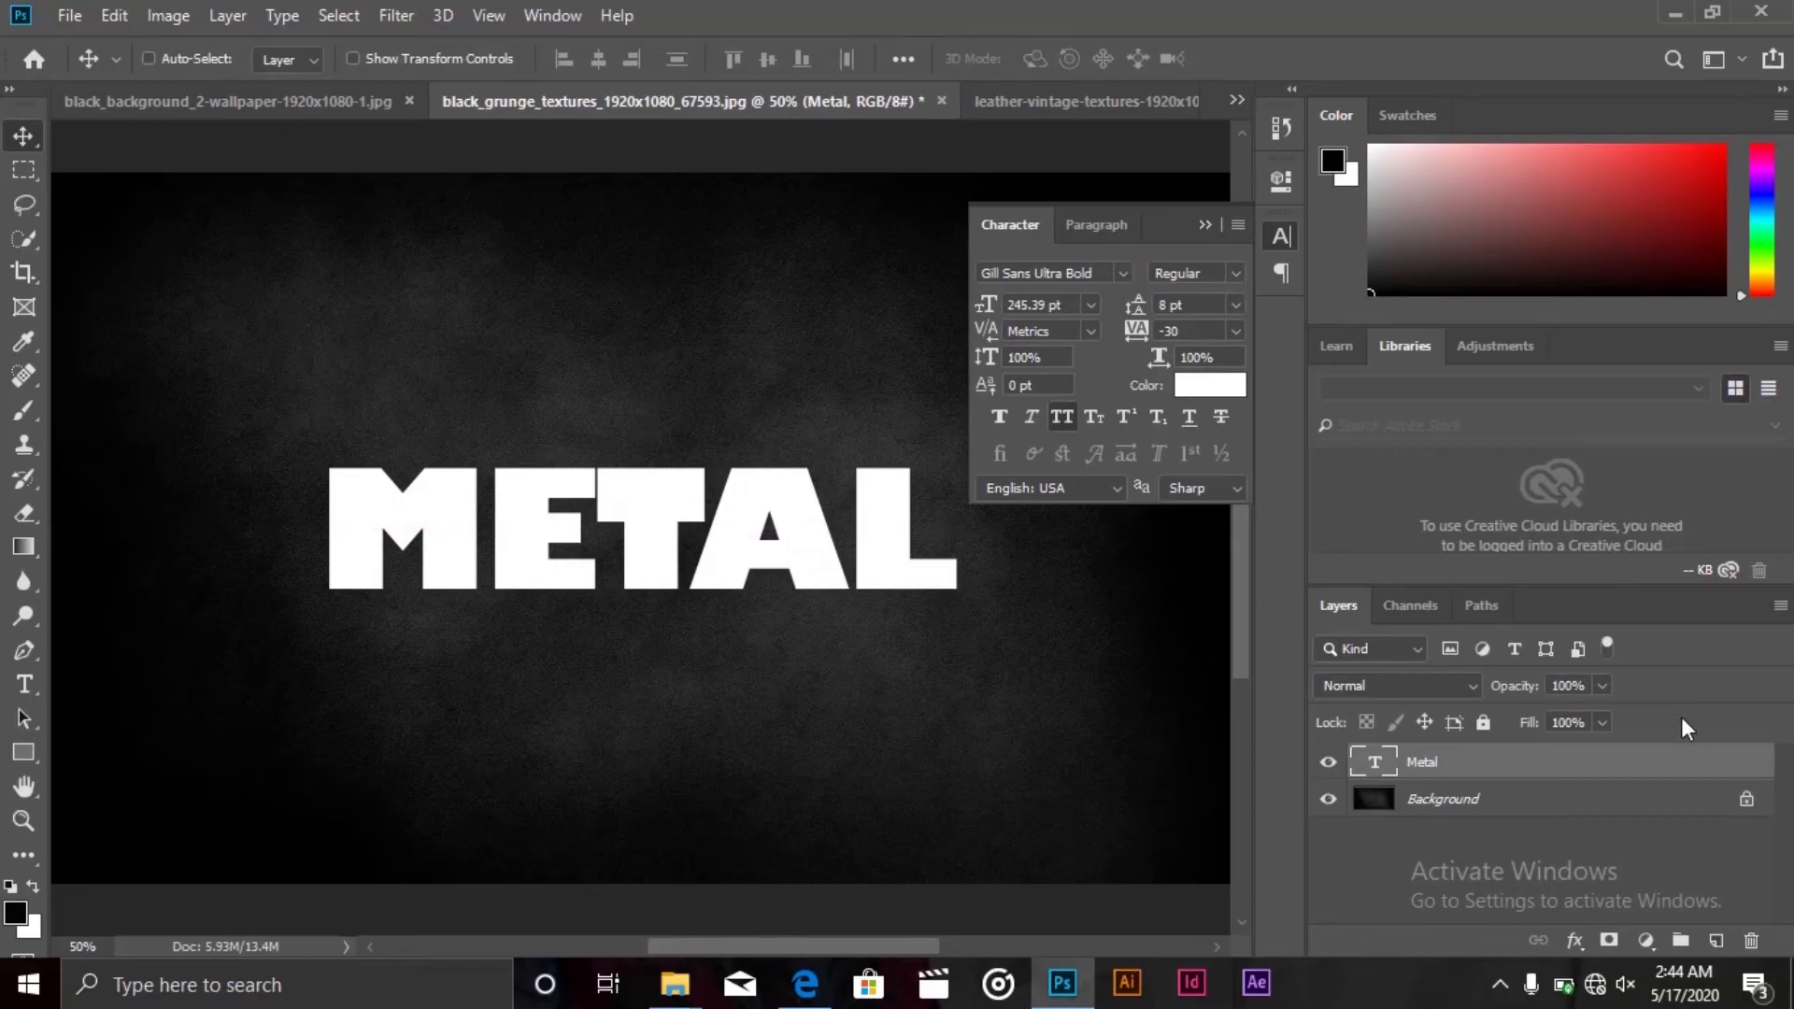
# Add a Gradient Overlay to the Metal layer using the Foreground to Background preset, with Reverse off and 28% opacity
pyautogui.rightClick(1543, 757)
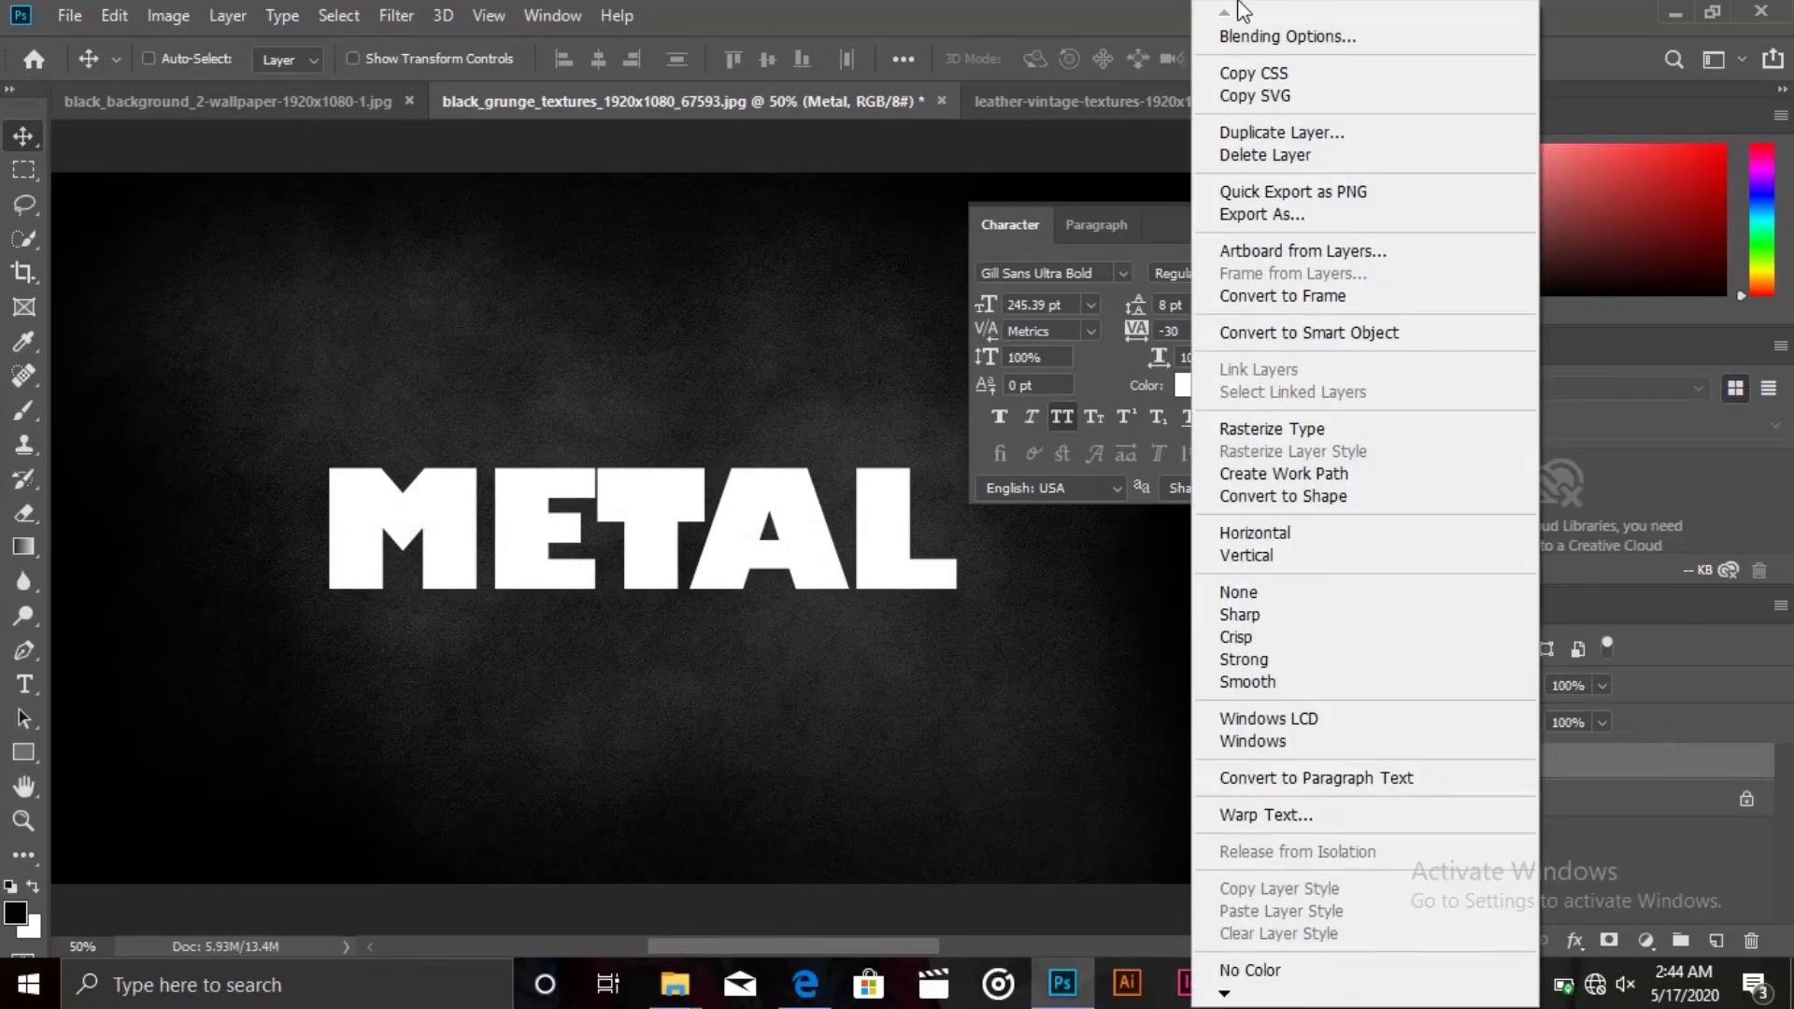
pyautogui.click(1244, 32)
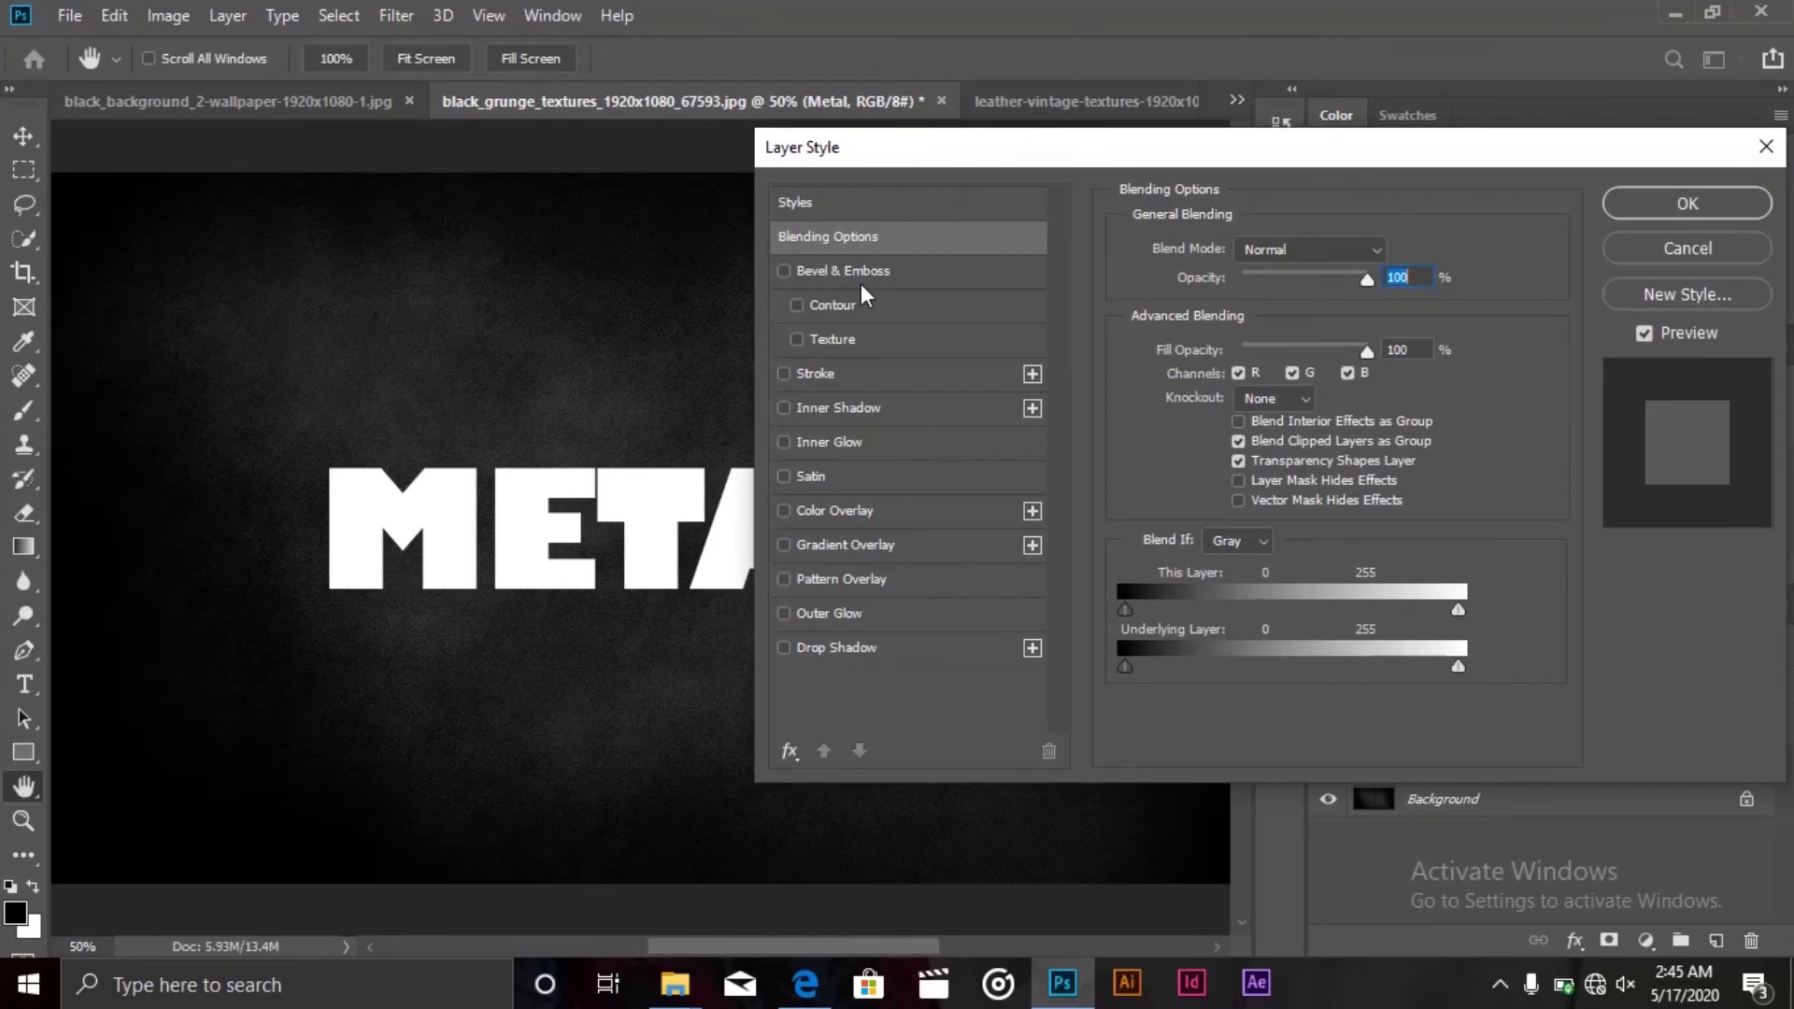
pyautogui.click(837, 553)
pyautogui.click(1278, 306)
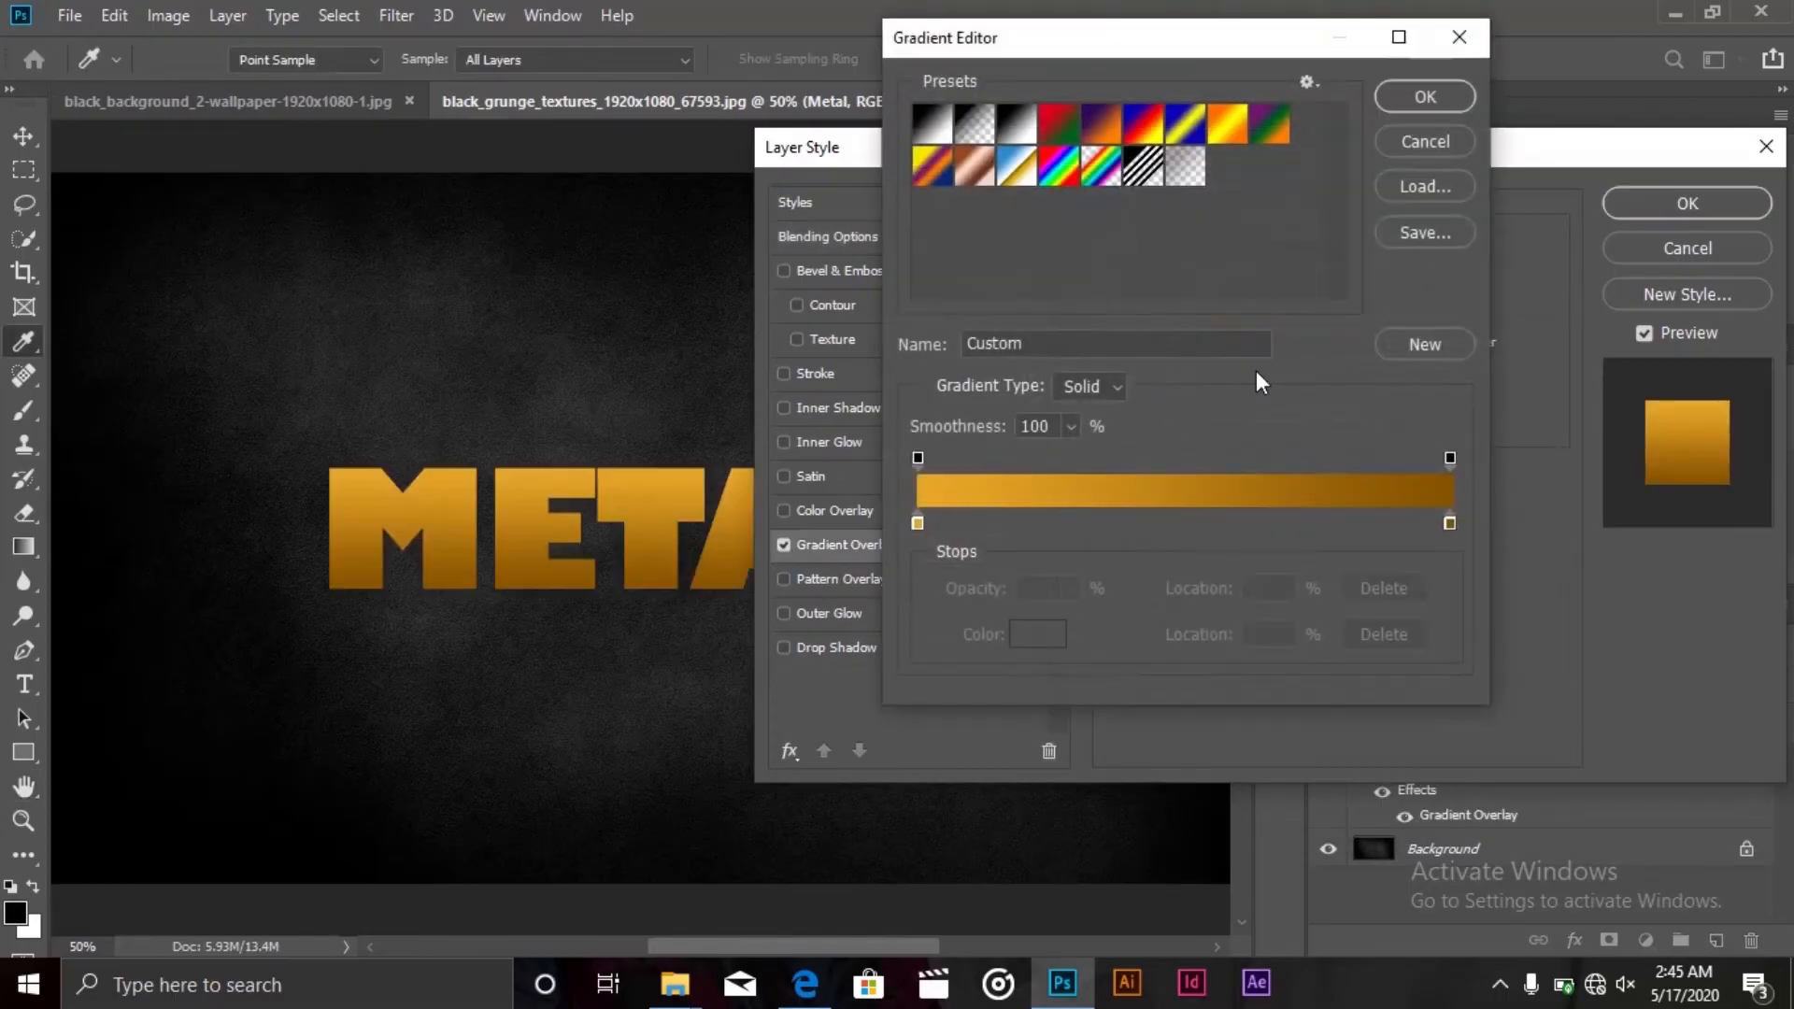
pyautogui.click(919, 523)
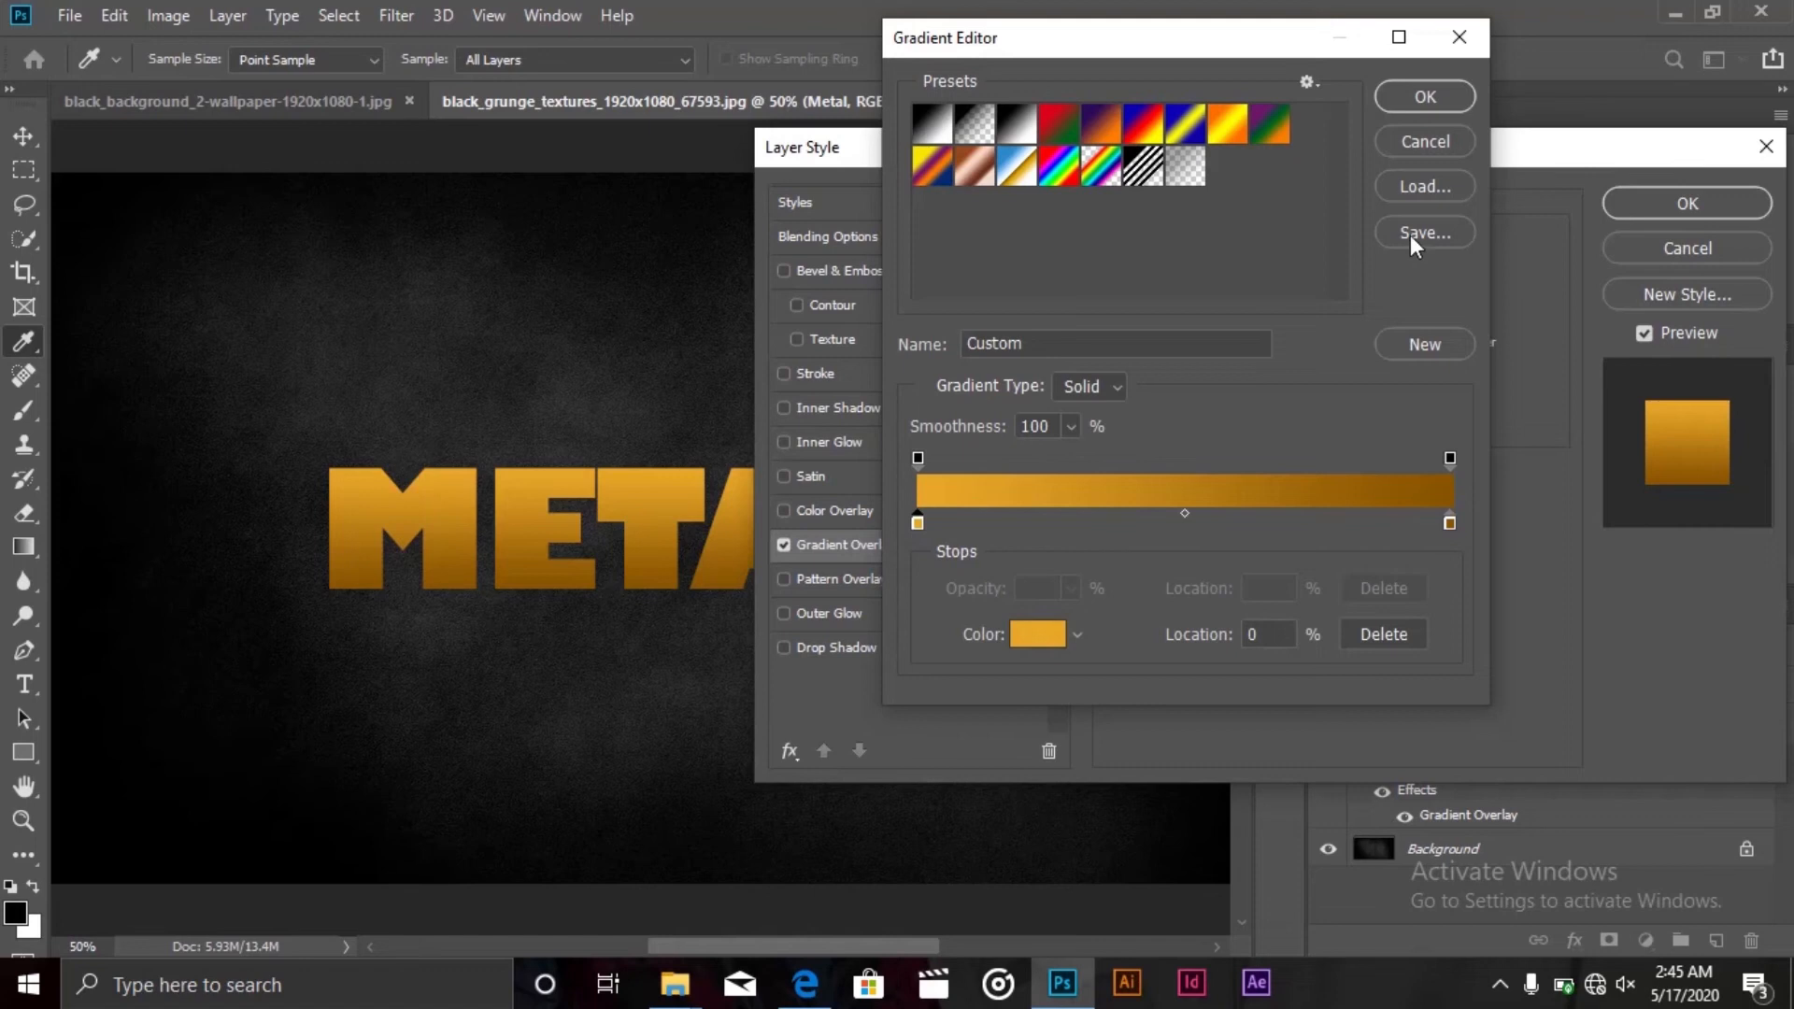
pyautogui.click(934, 136)
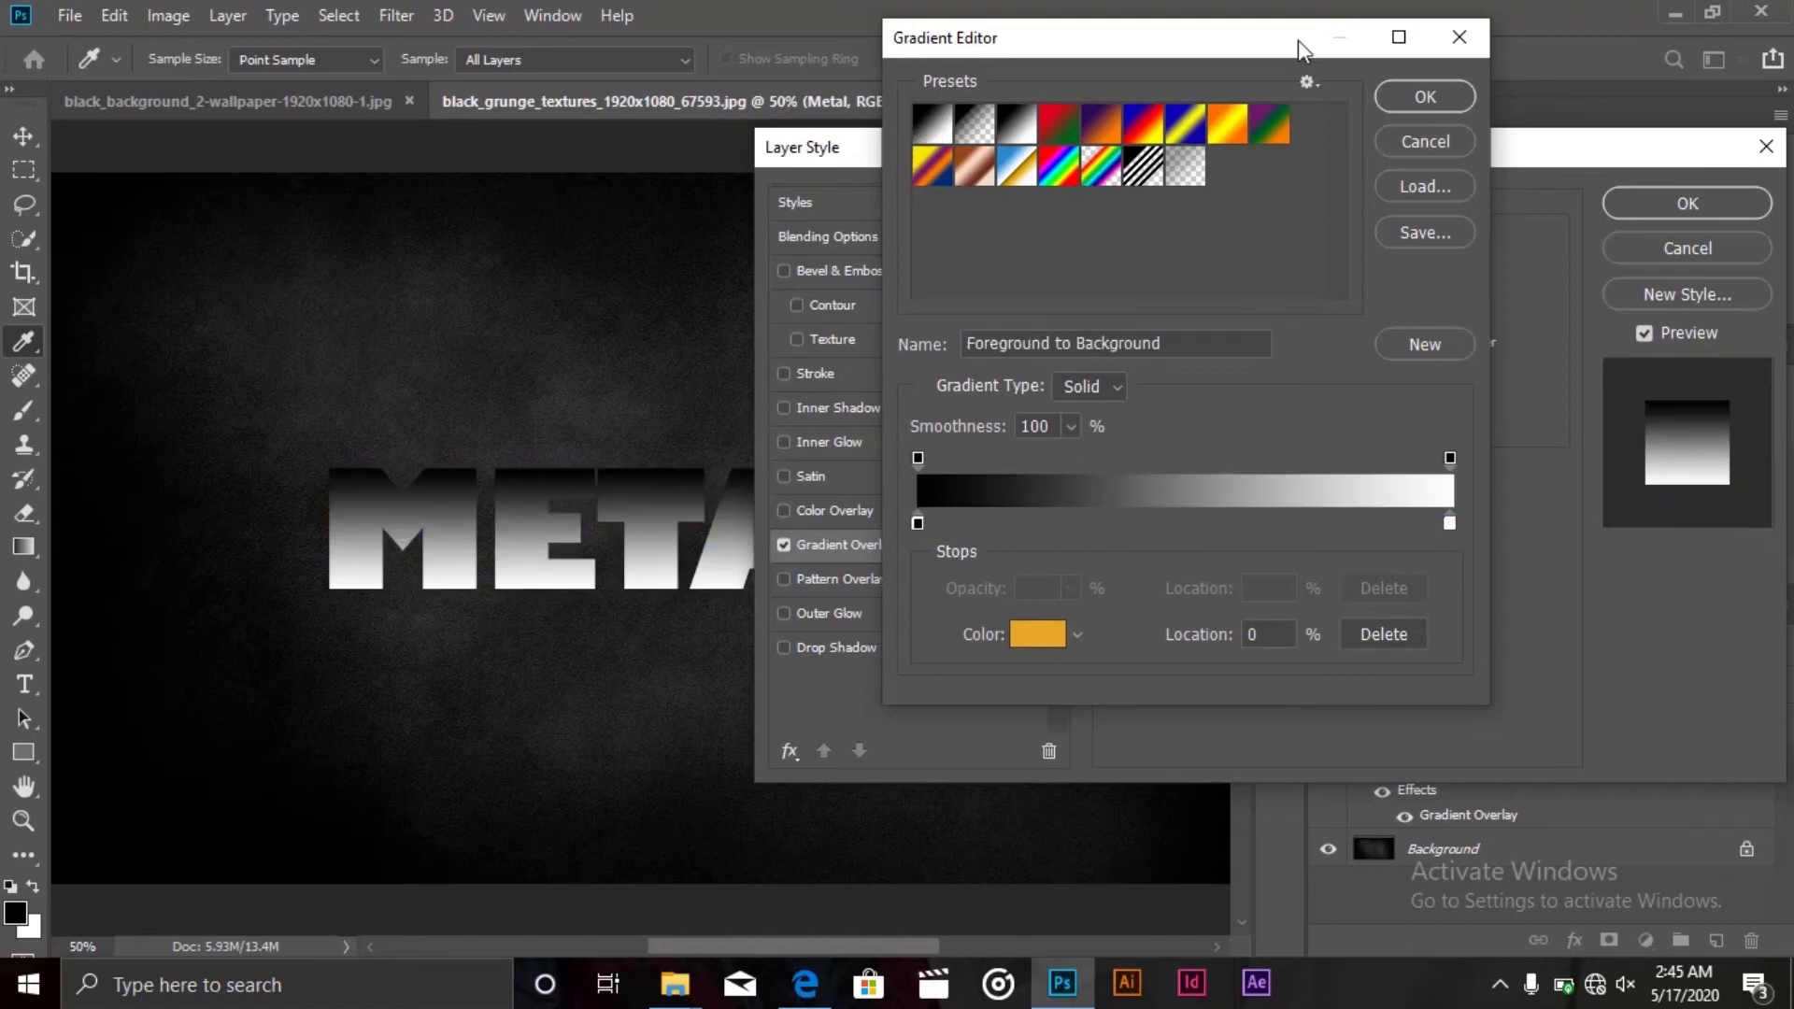
pyautogui.click(1411, 93)
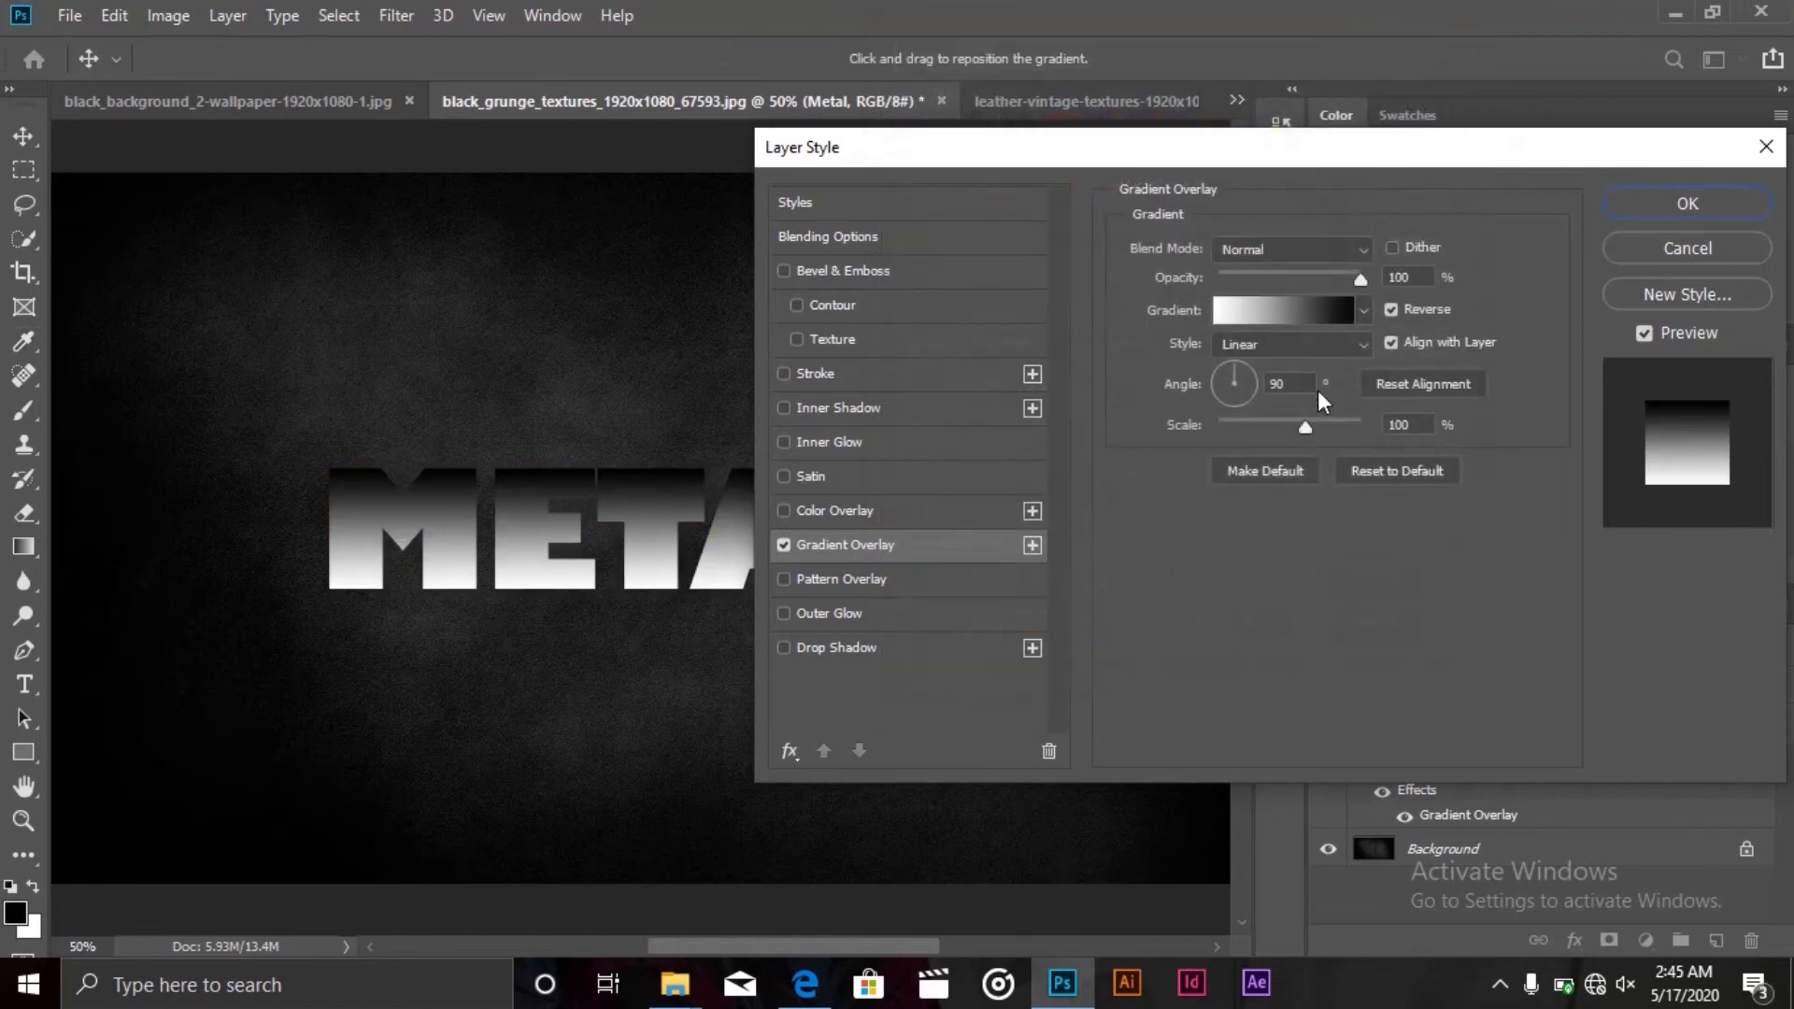
pyautogui.click(1392, 309)
pyautogui.moveTo(1302, 276); pyautogui.dragTo(1258, 283)
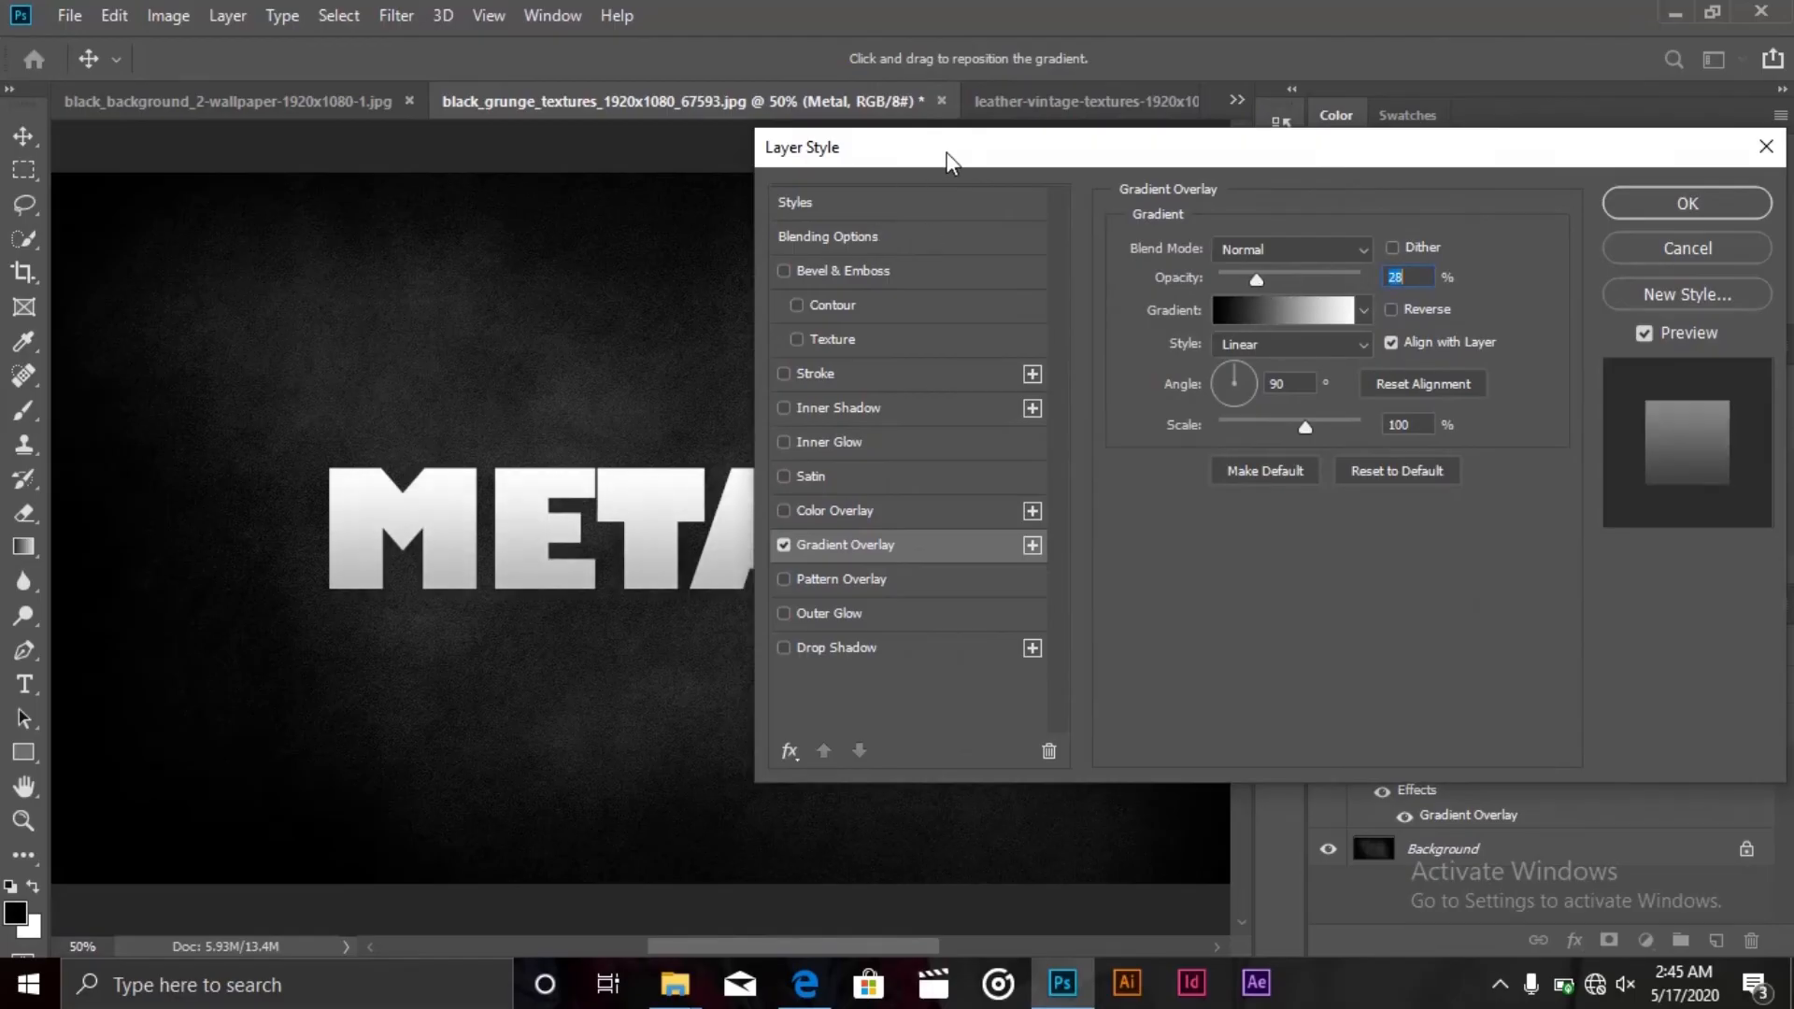
# Enable Bevel & Emboss on the Metal text with the Ring gloss contour and Smooth technique, and raise the highlight opacity, keeping the text uncovered
pyautogui.moveTo(948, 161); pyautogui.dragTo(1180, 164)
pyautogui.click(1082, 277)
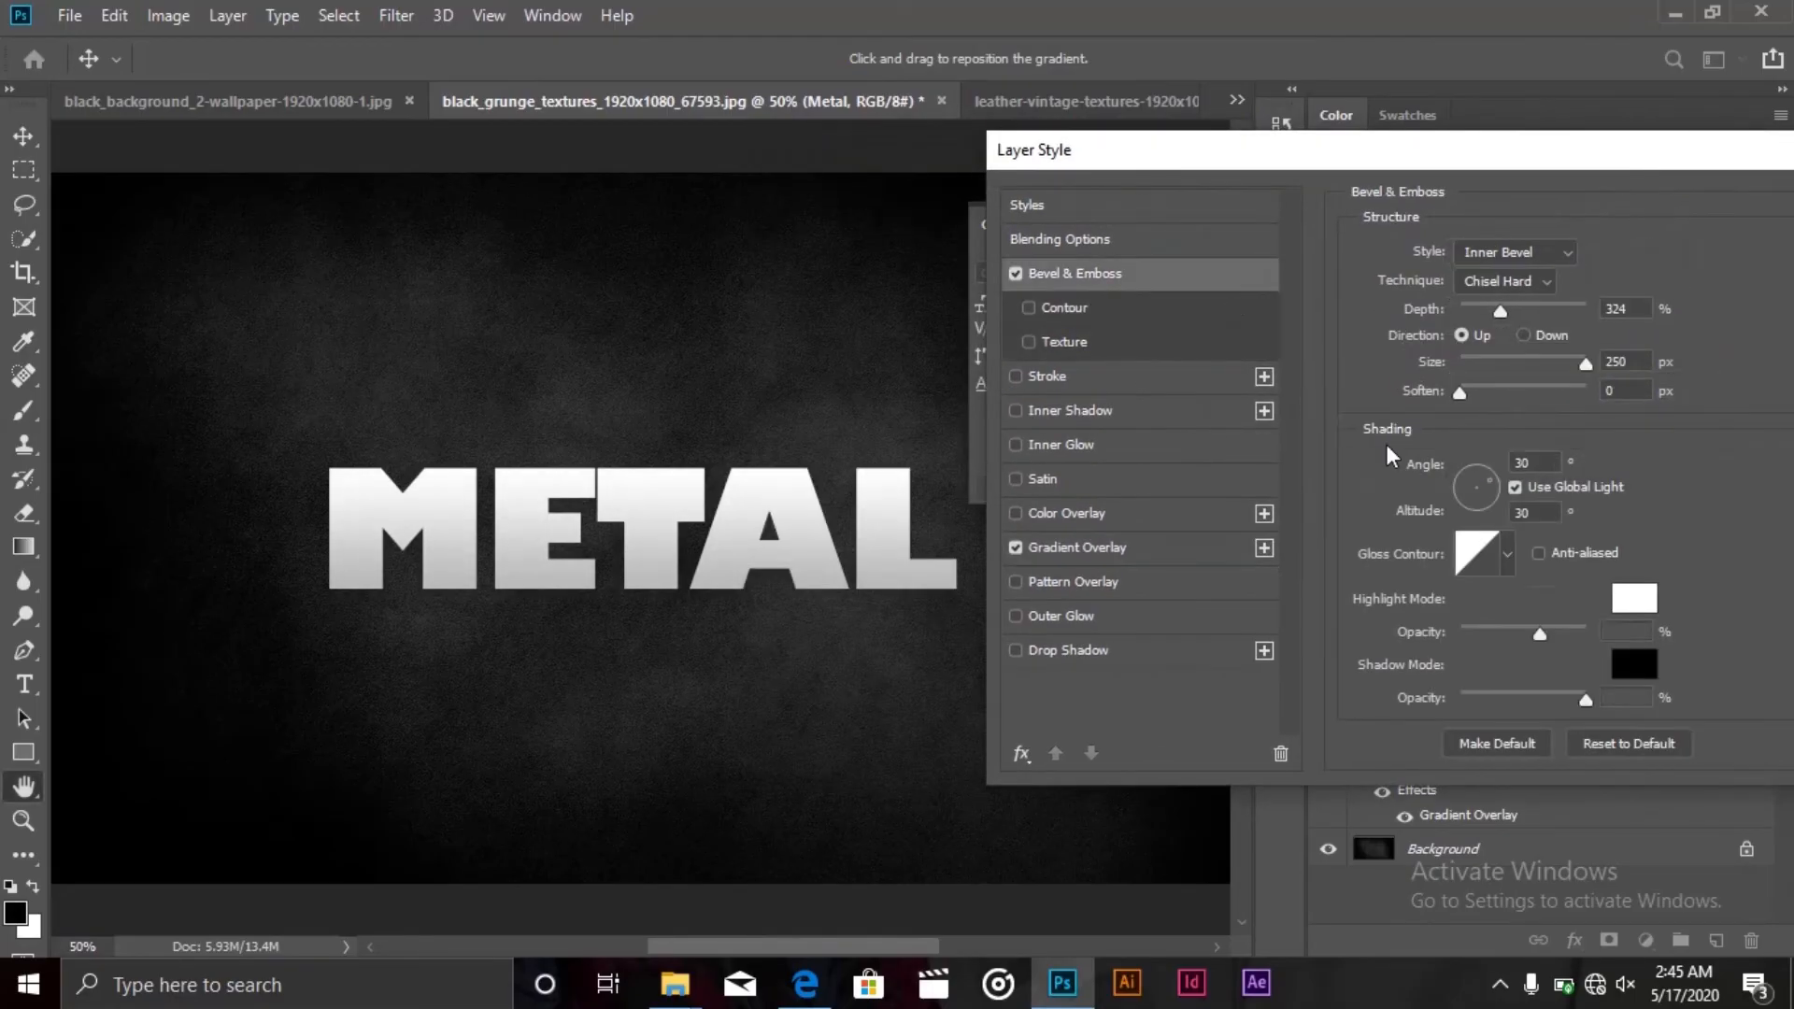
pyautogui.click(1506, 553)
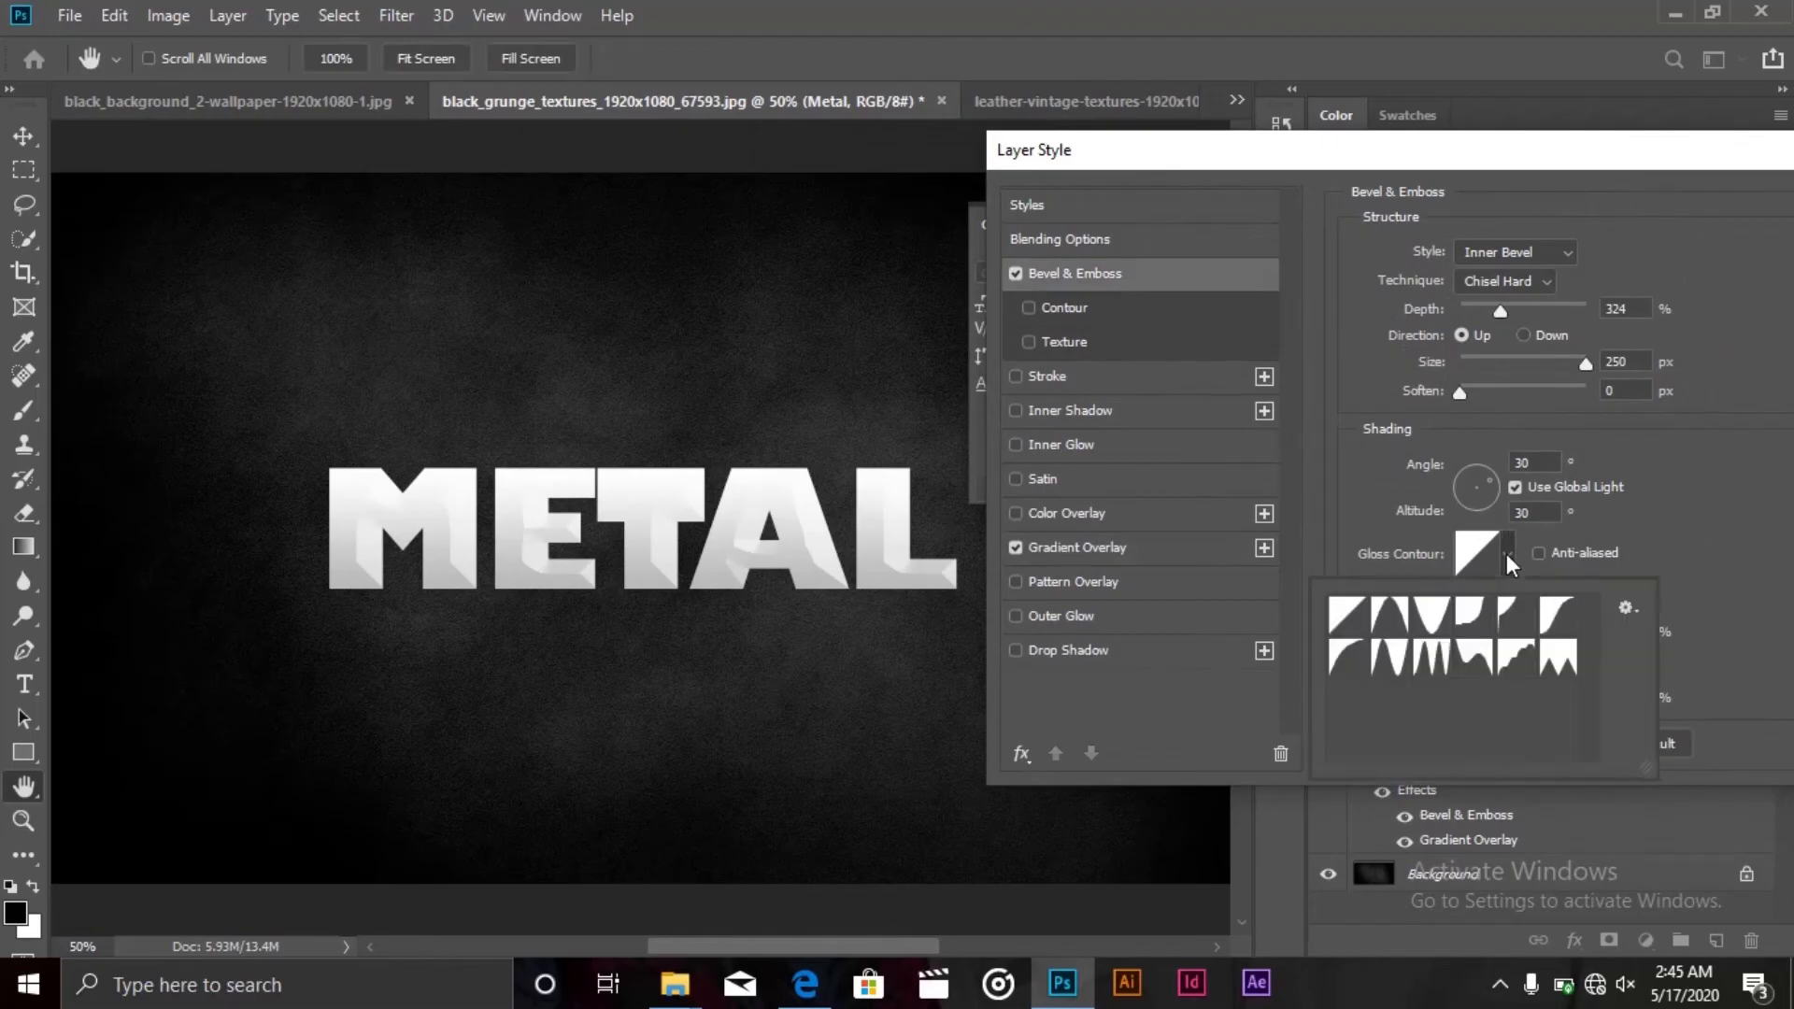
pyautogui.click(1389, 657)
pyautogui.click(1668, 426)
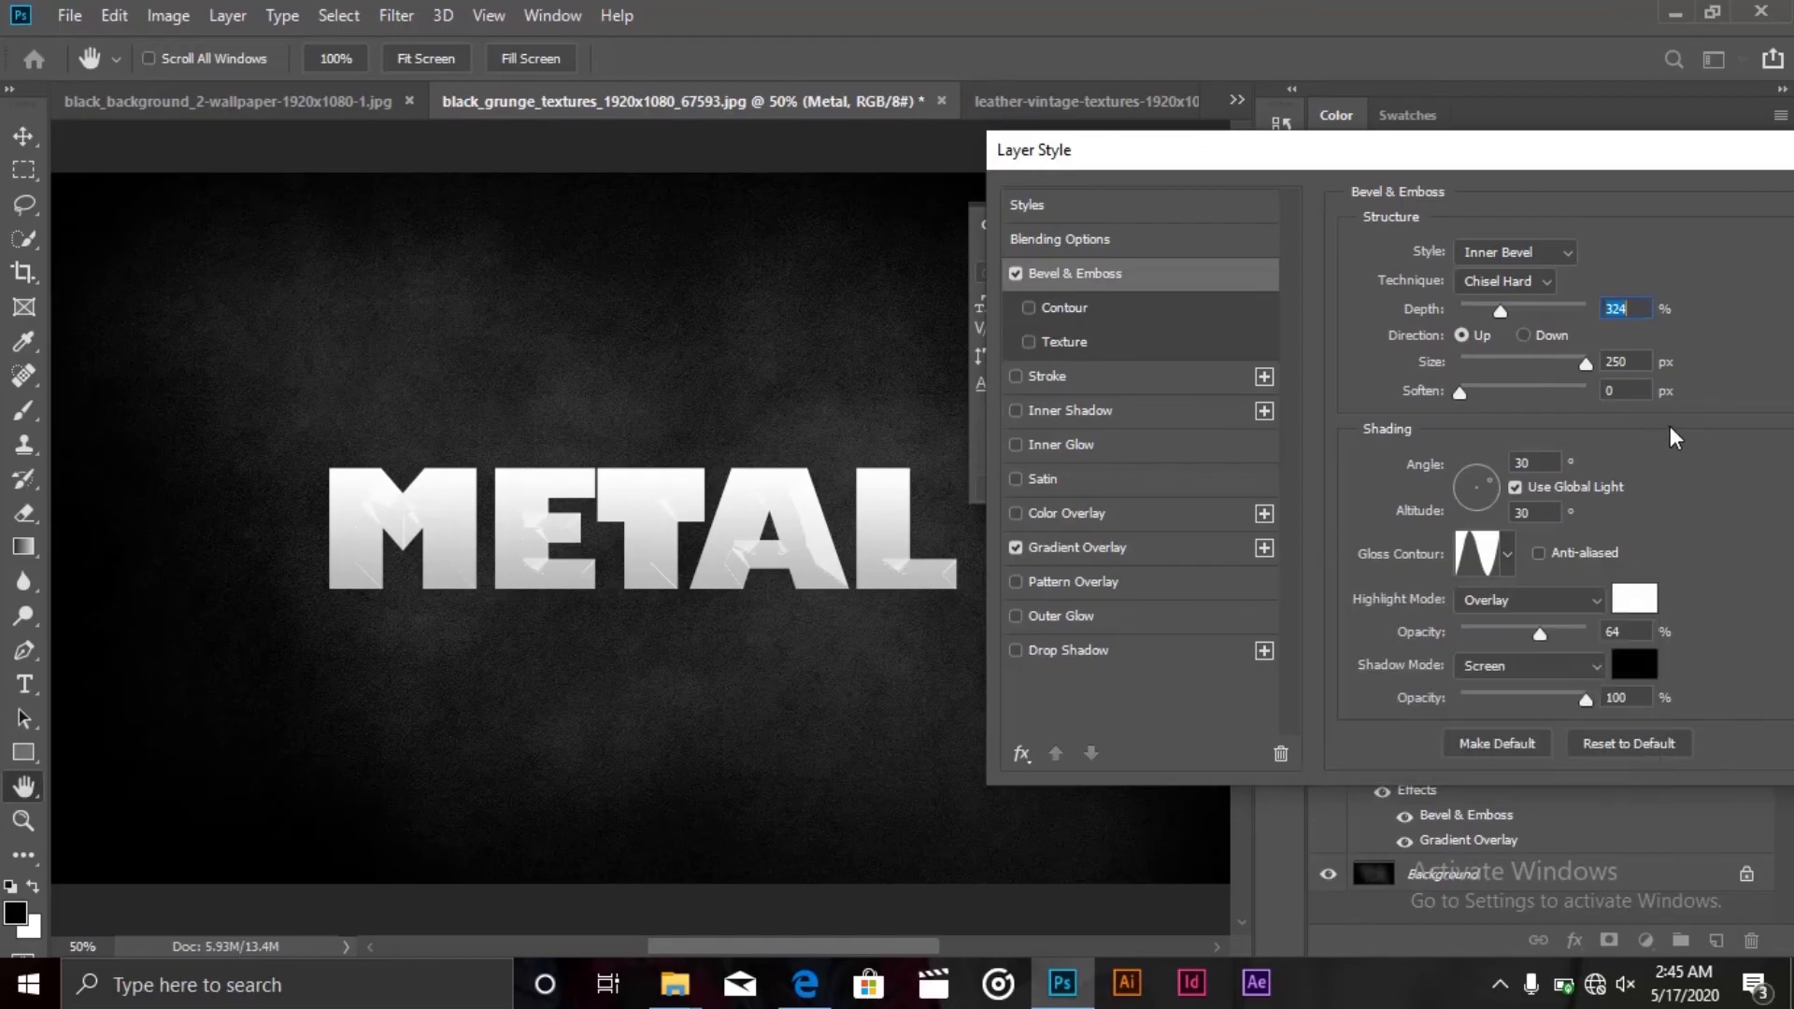
pyautogui.moveTo(1541, 625); pyautogui.dragTo(1581, 629)
pyautogui.click(1543, 279)
pyautogui.click(1506, 303)
# Set the gradient overlay's opacity to 61% and the bevel to 84% highlight opacity, 79 px size and 605% depth
pyautogui.click(1084, 551)
pyautogui.moveTo(1498, 282); pyautogui.dragTo(1539, 284)
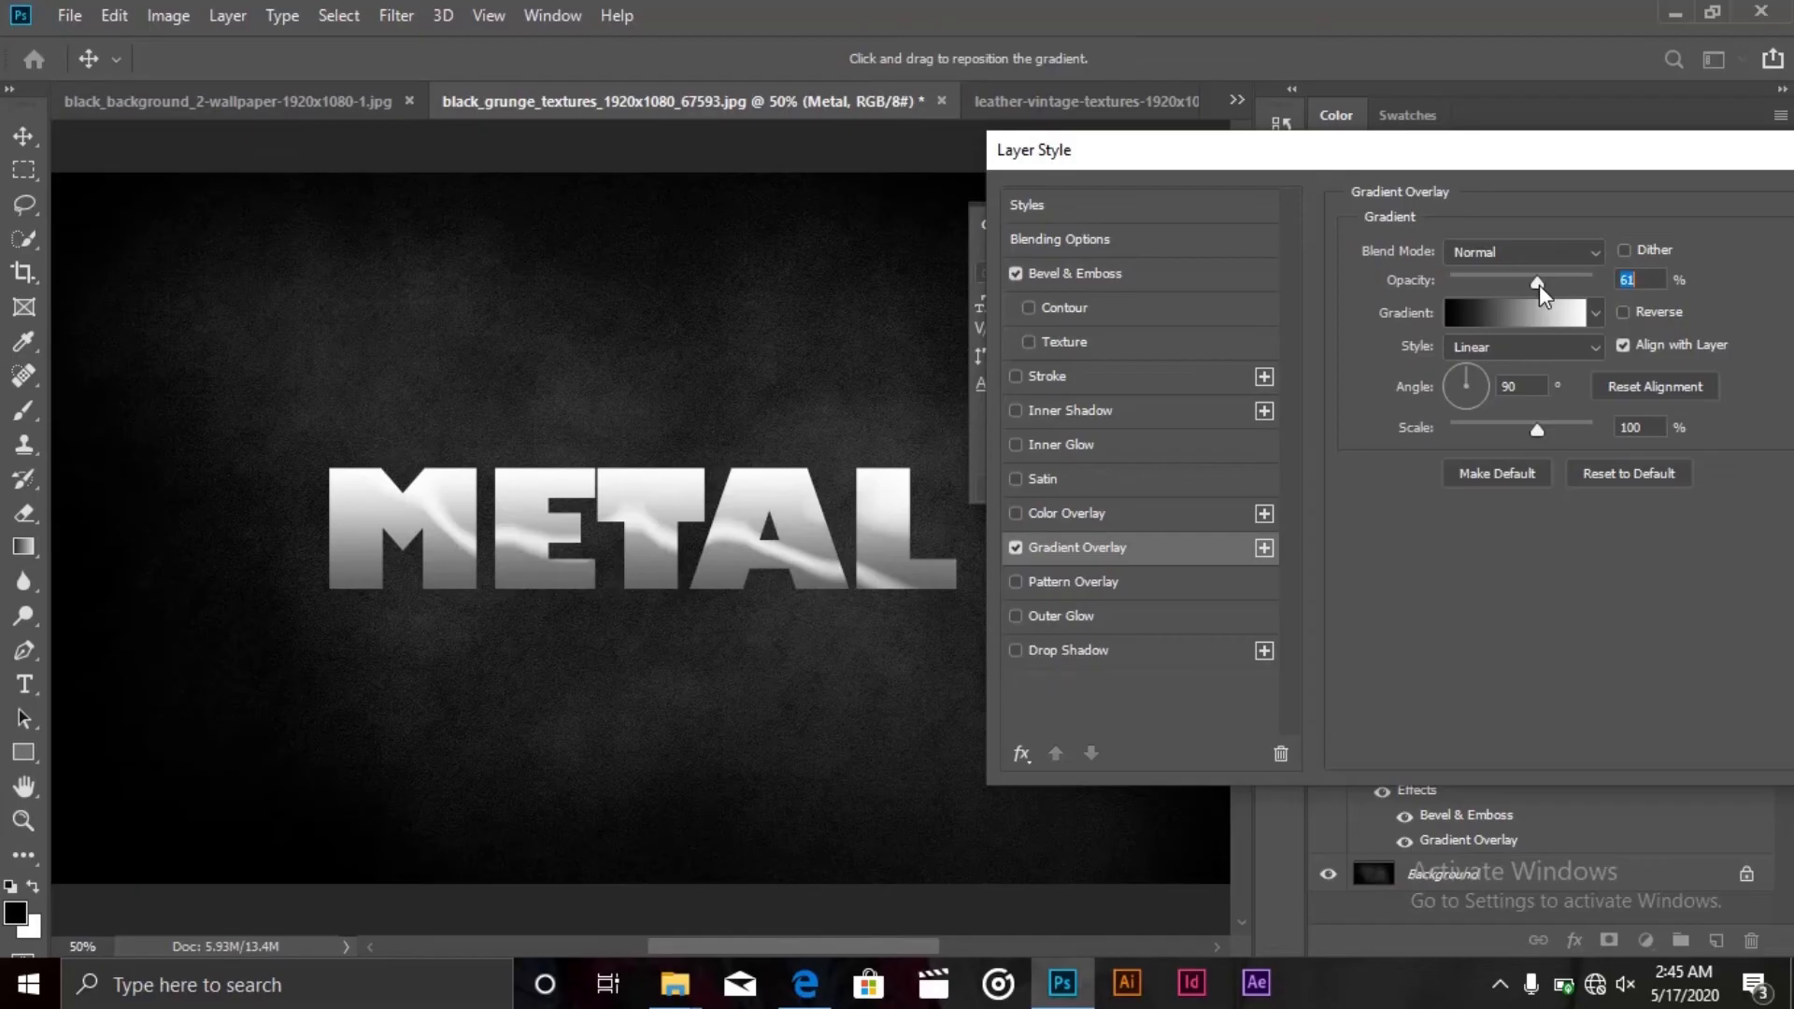
pyautogui.click(1112, 272)
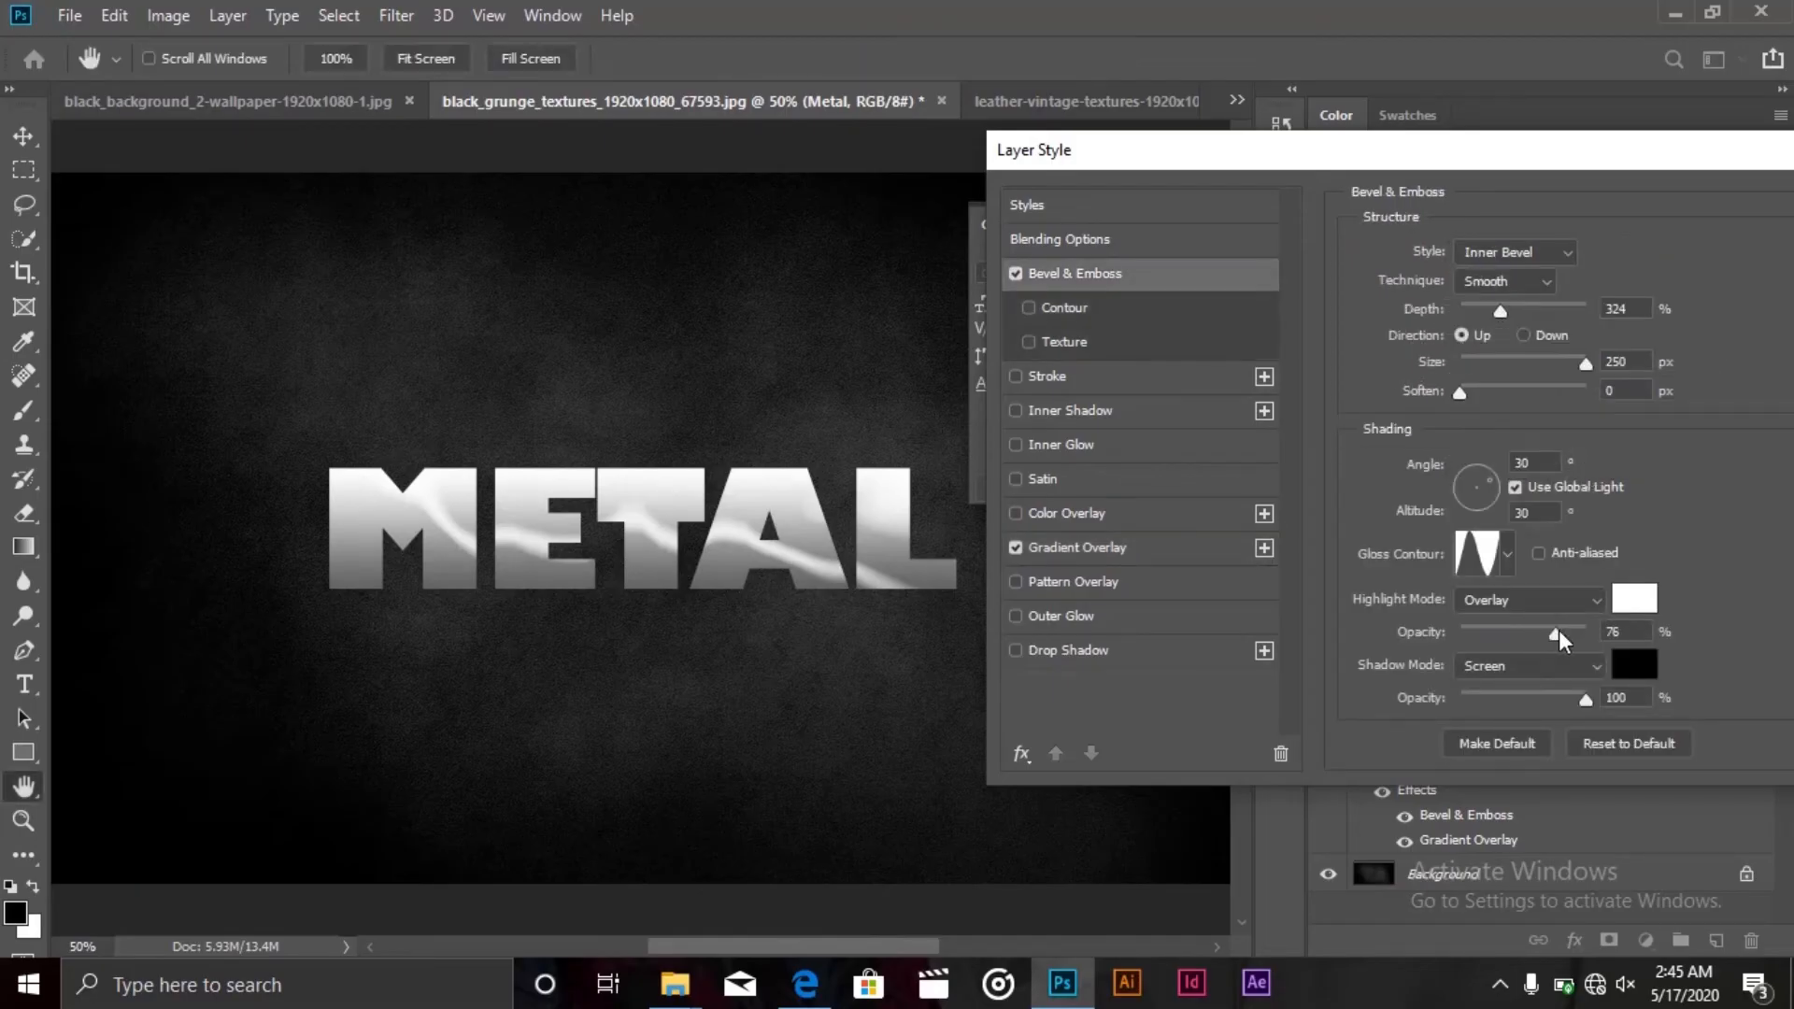
pyautogui.moveTo(1556, 631); pyautogui.dragTo(1607, 629)
pyautogui.moveTo(1502, 359)
pyautogui.mouseDown()
pyautogui.moveTo(1482, 356)
pyautogui.moveTo(1507, 356)
pyautogui.mouseUp()
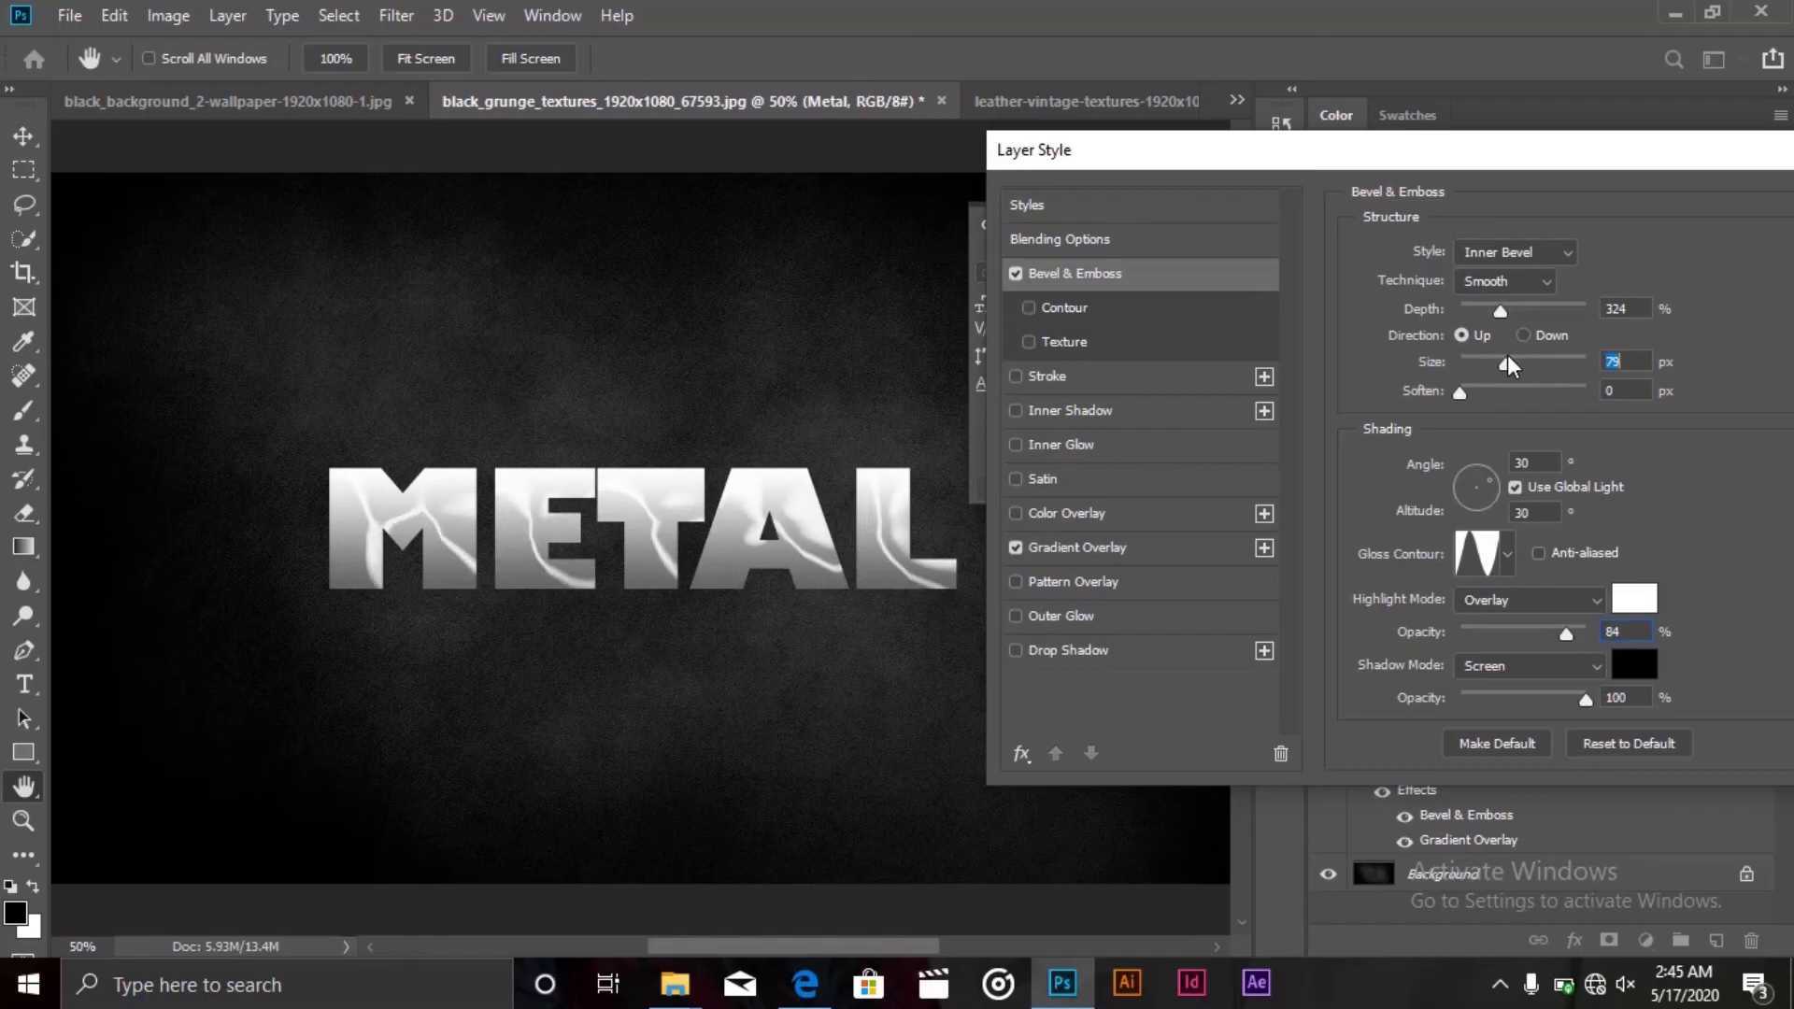
pyautogui.moveTo(1507, 306)
pyautogui.mouseDown()
pyautogui.moveTo(1566, 301)
pyautogui.moveTo(1540, 306)
pyautogui.mouseUp()
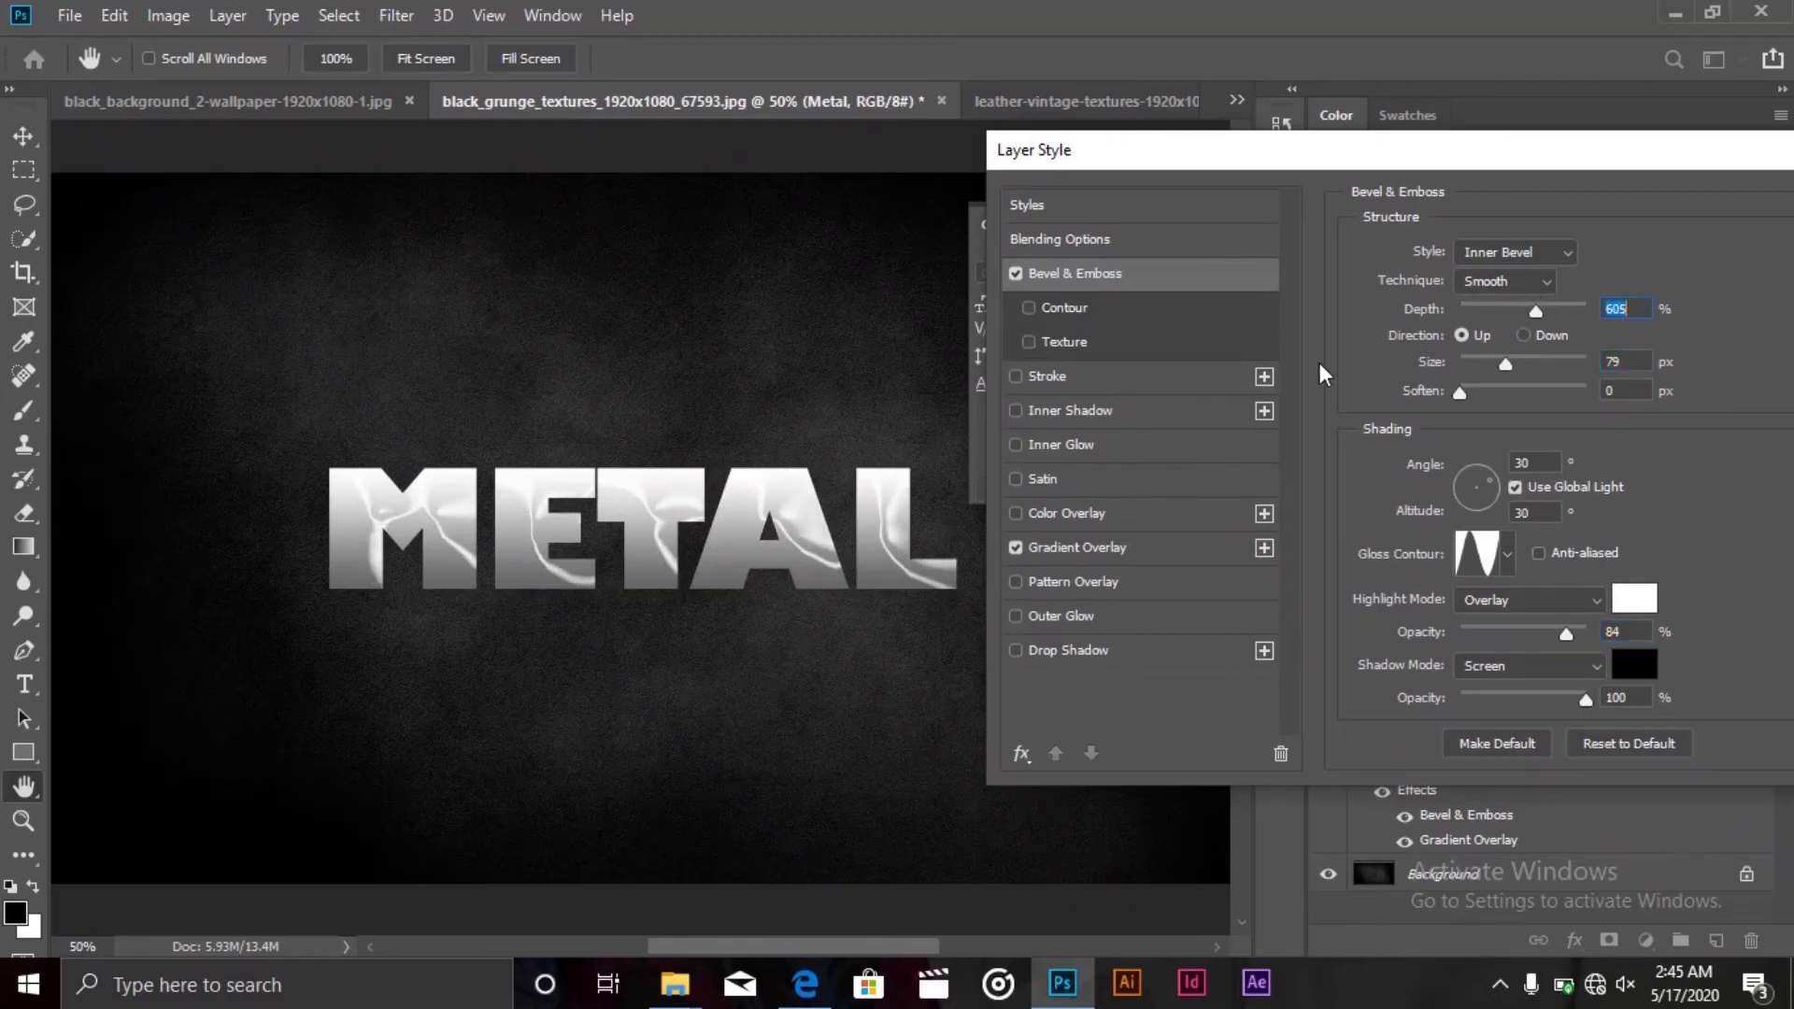
# Add an Inner Glow with 71% opacity and 13 px size, apply the layer style and clear the character settings off the canvas
pyautogui.click(1091, 446)
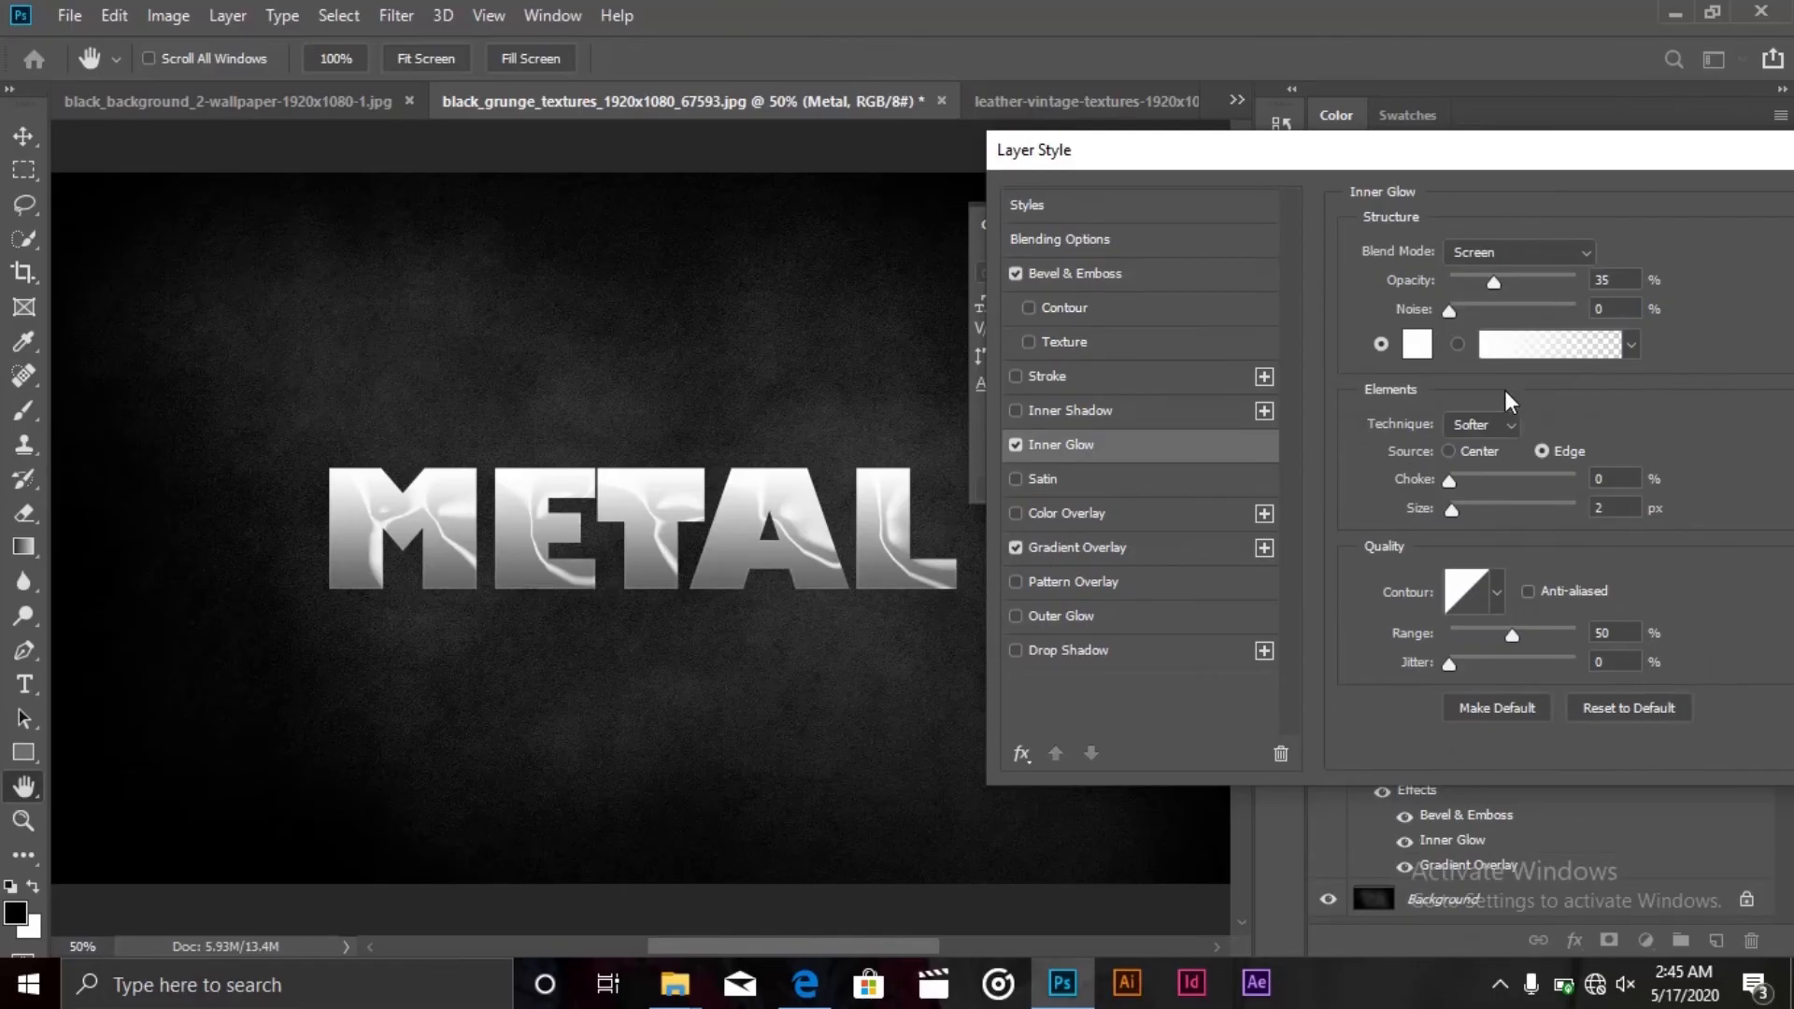
pyautogui.moveTo(1459, 514); pyautogui.dragTo(1480, 514)
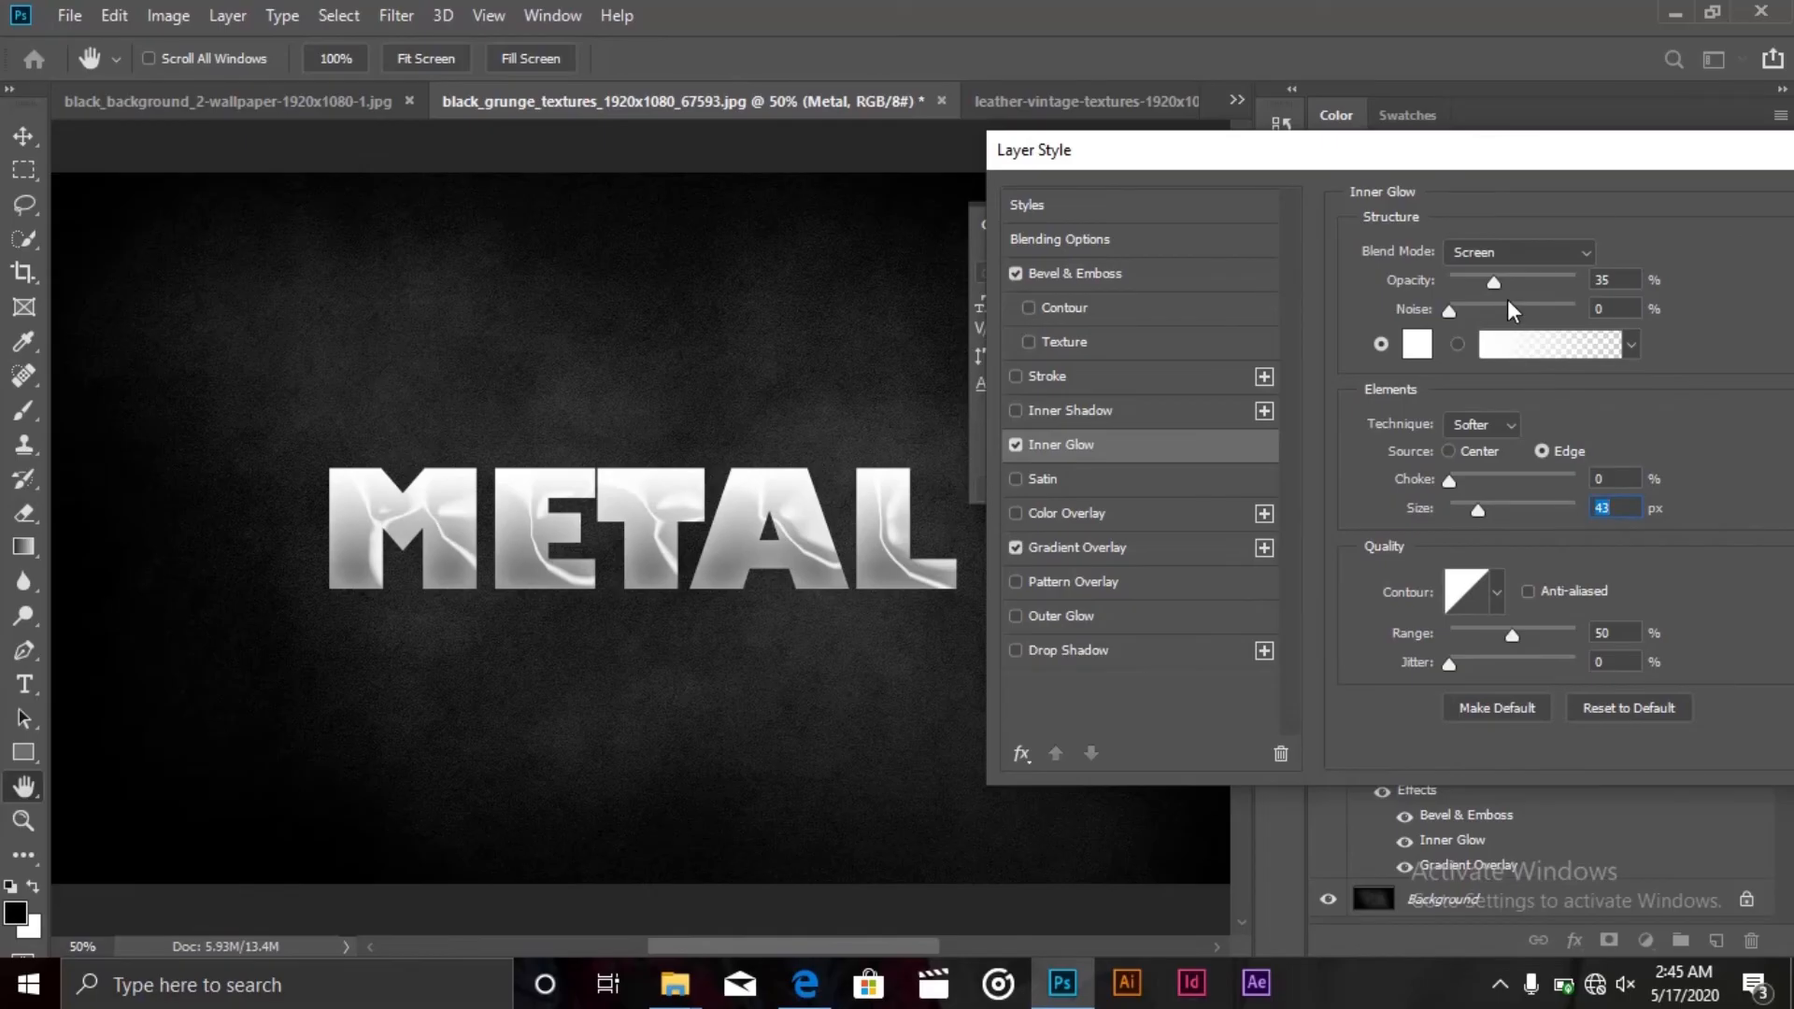
pyautogui.moveTo(1497, 278); pyautogui.dragTo(1540, 280)
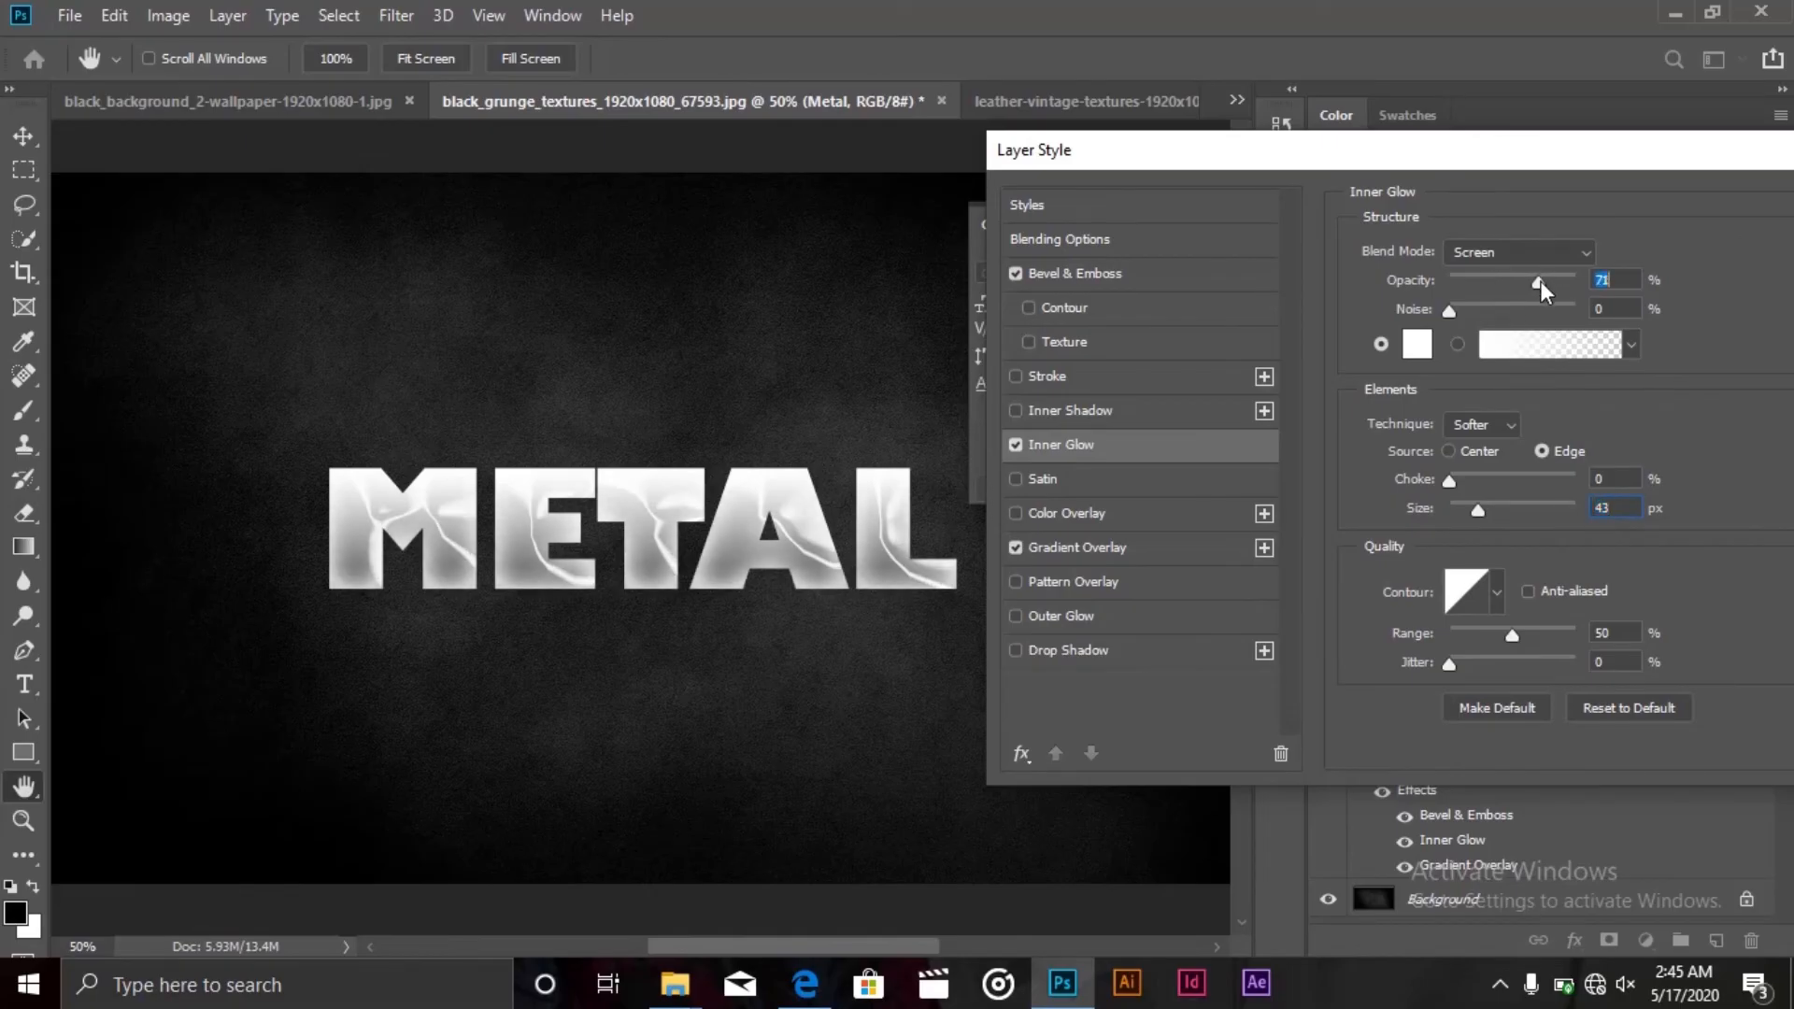
pyautogui.click(1464, 505)
pyautogui.moveTo(1465, 507); pyautogui.dragTo(1465, 507)
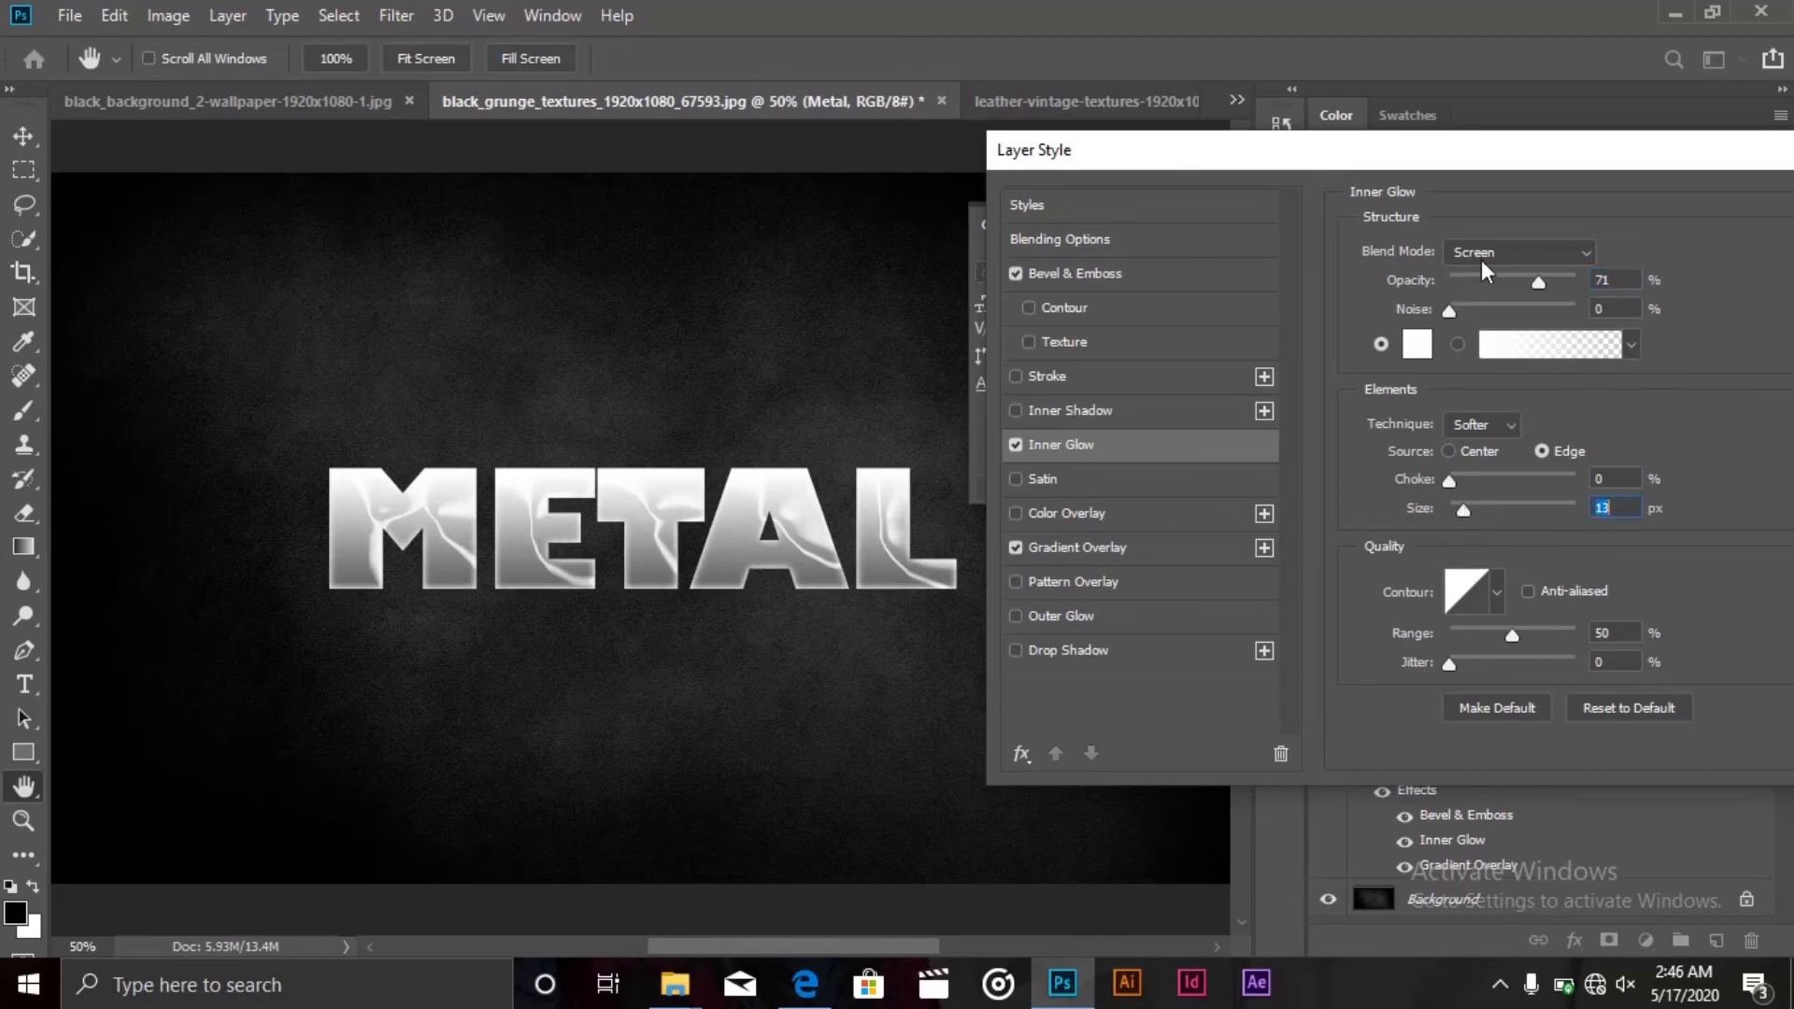
pyautogui.press('Return')
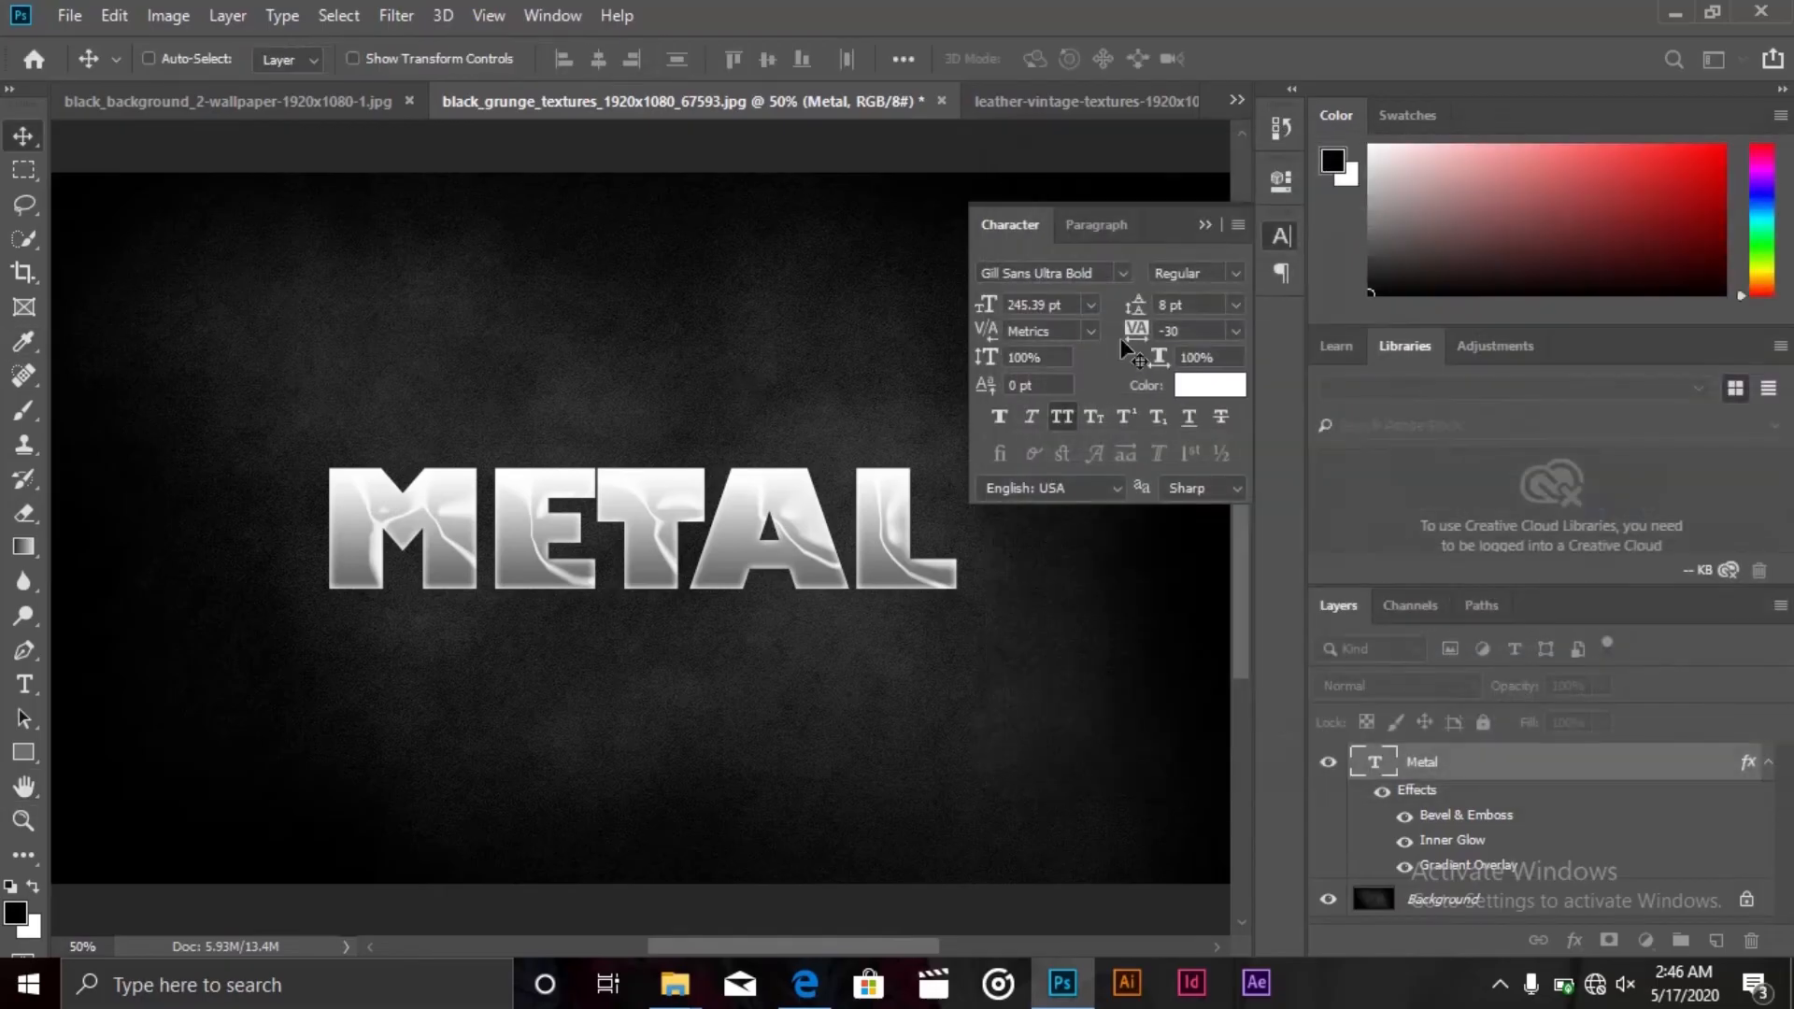
pyautogui.click(1199, 224)
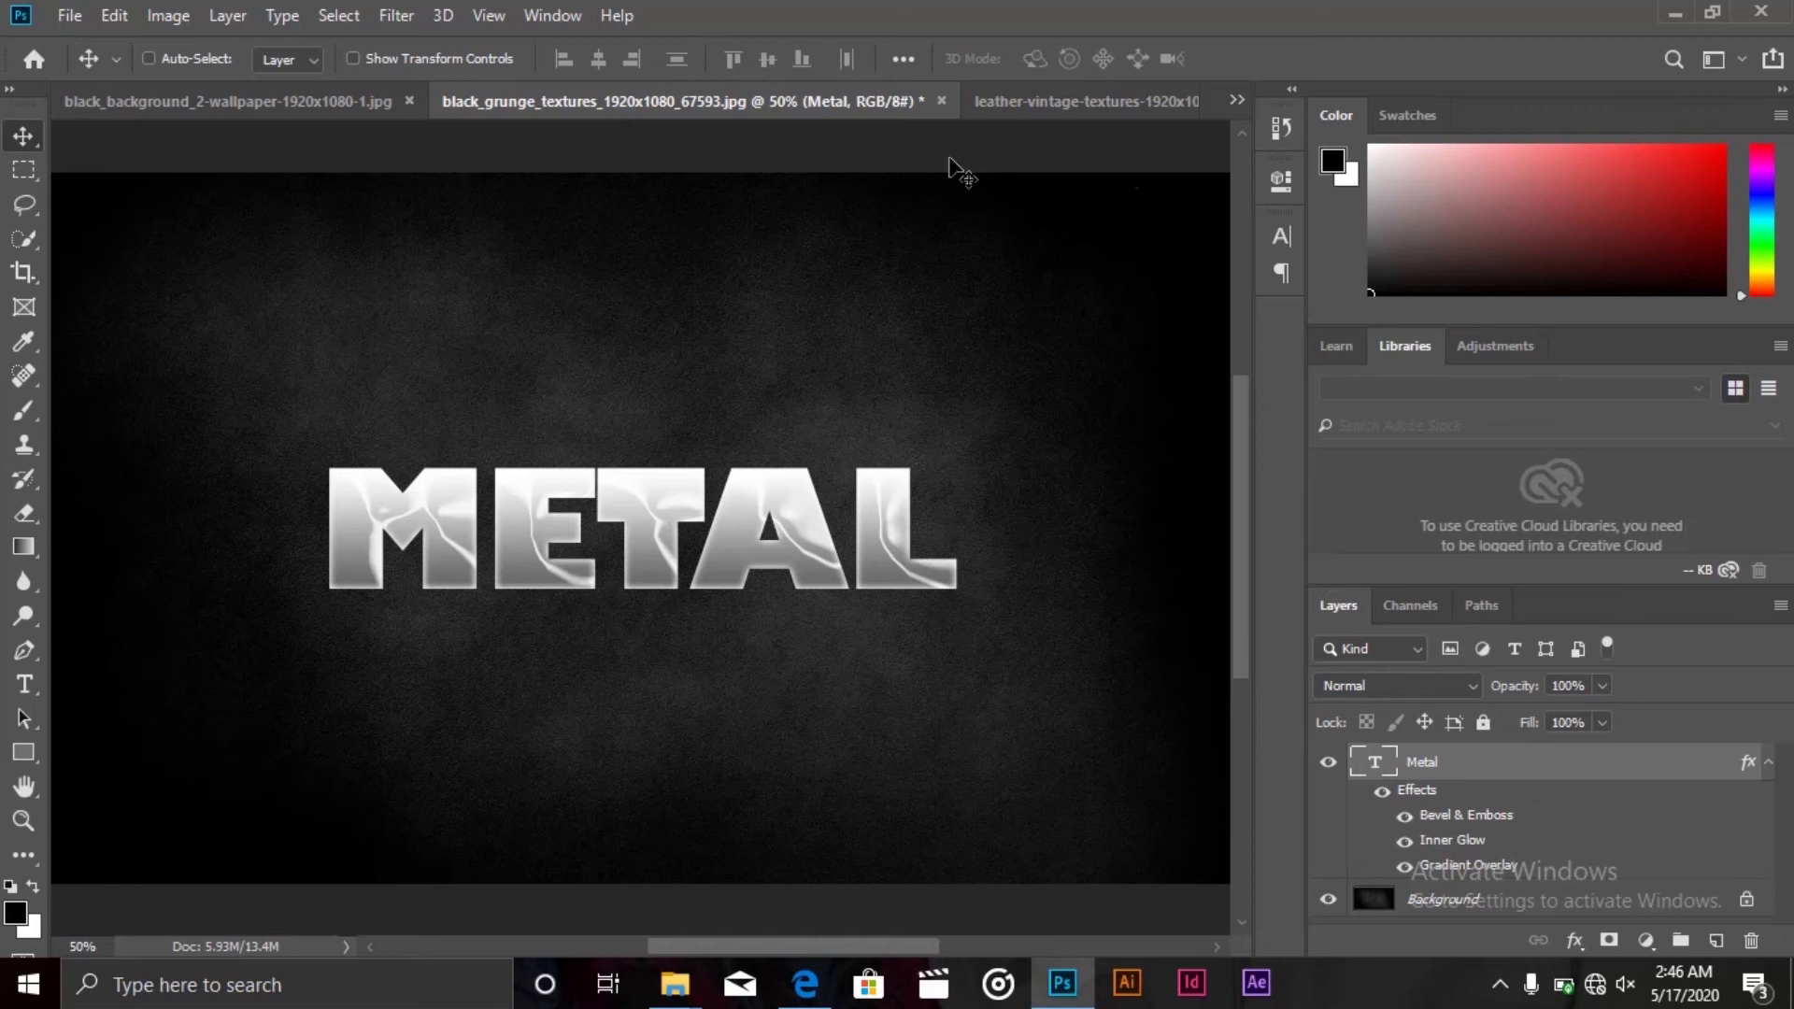
# Switch to the leather vintage texture document and add the text "NEON" near the centre of the canvas
pyautogui.click(1082, 99)
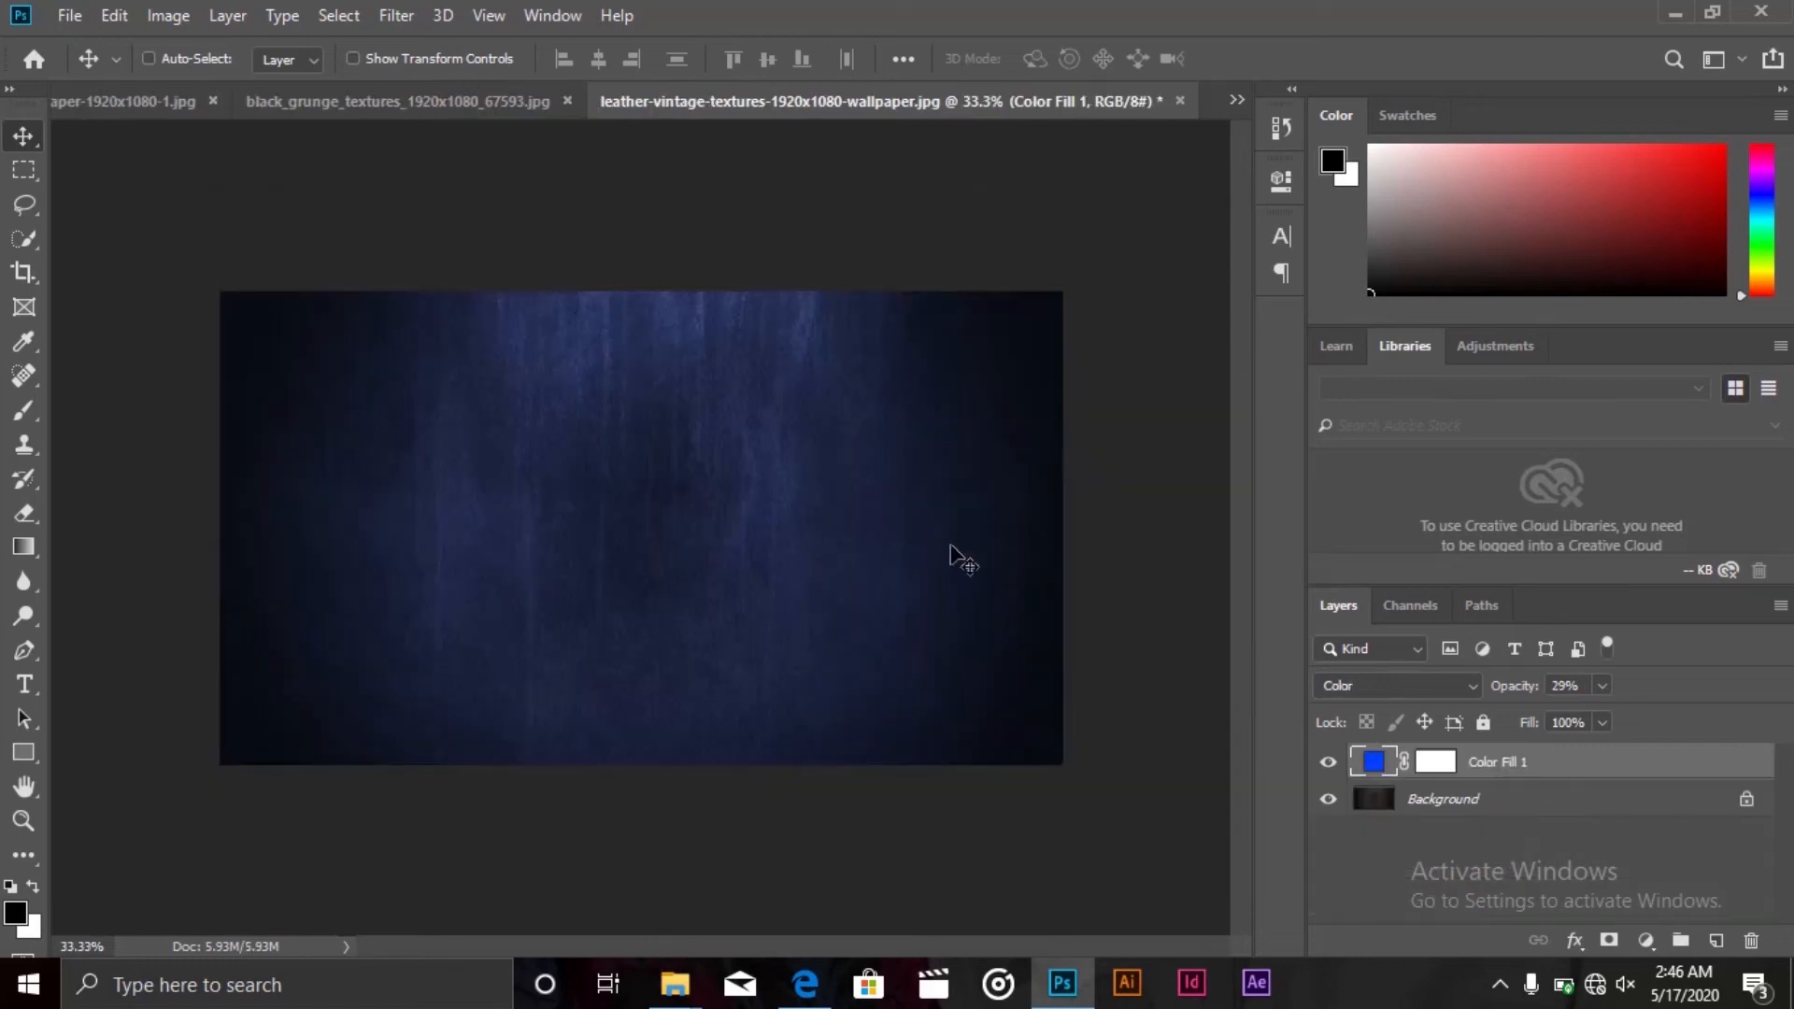
pyautogui.press('t')
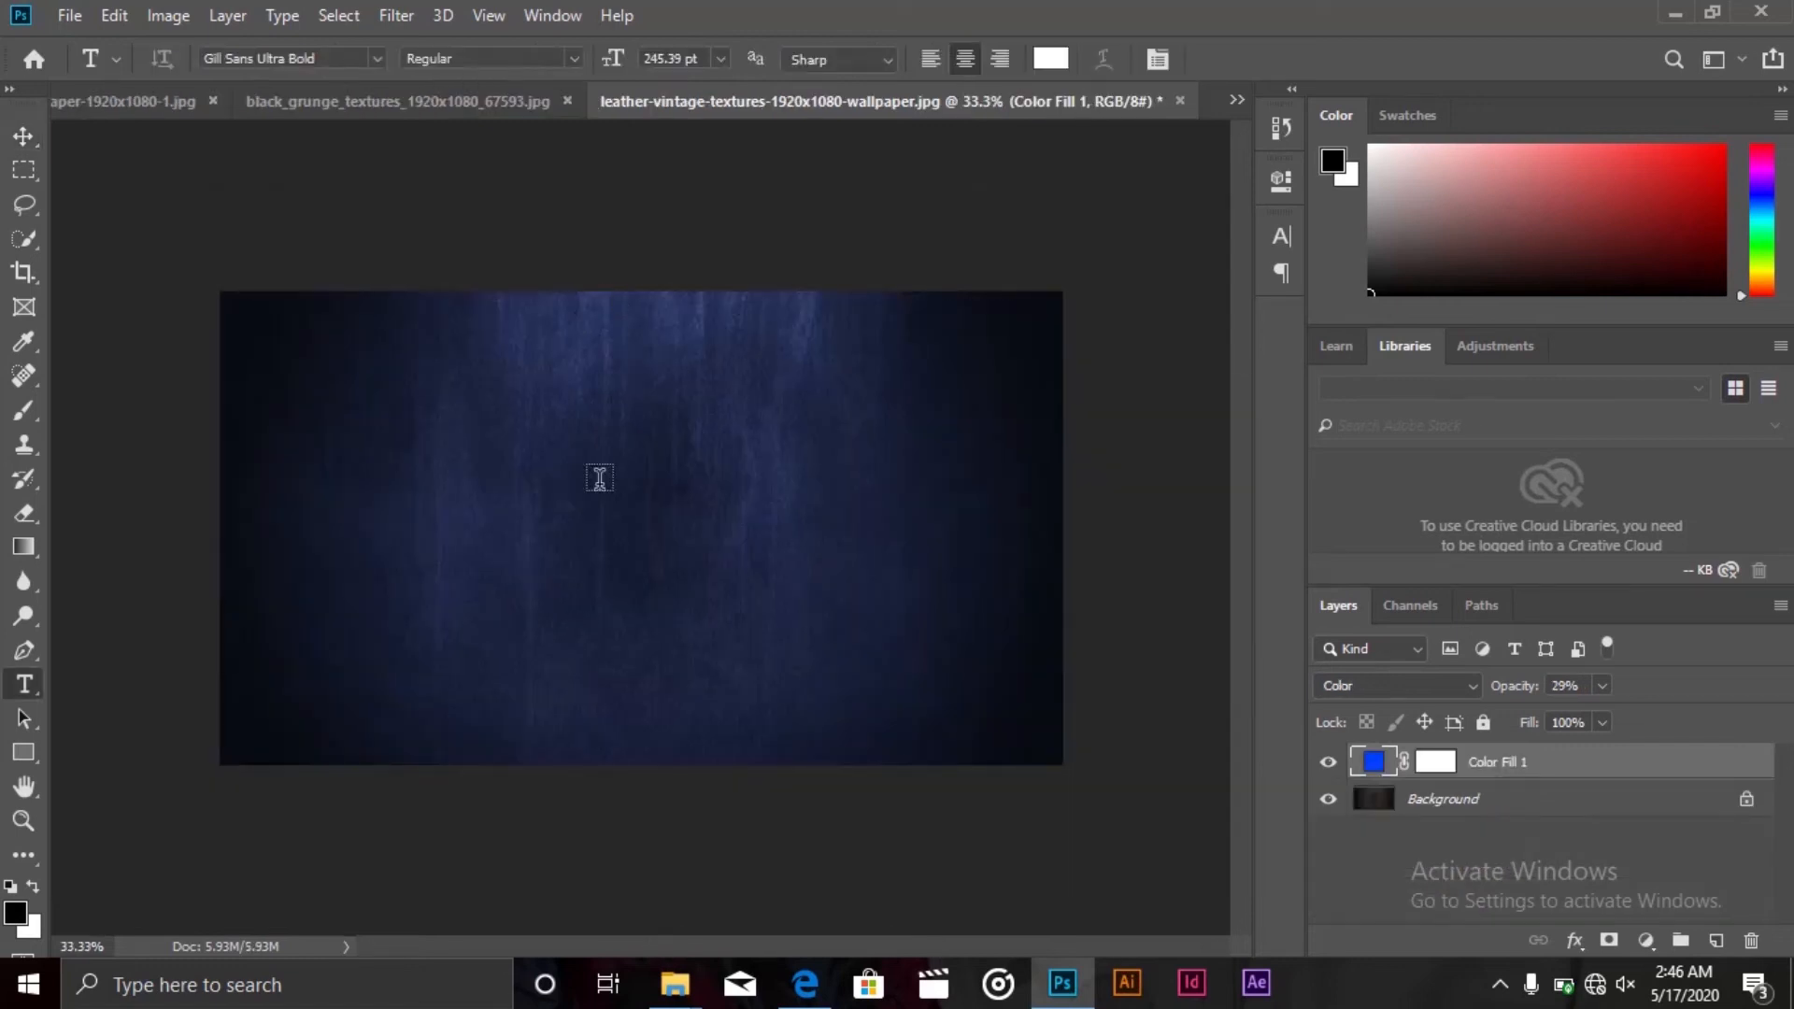
pyautogui.click(613, 561)
pyautogui.press('BackSpace')
pyautogui.write('NEON')
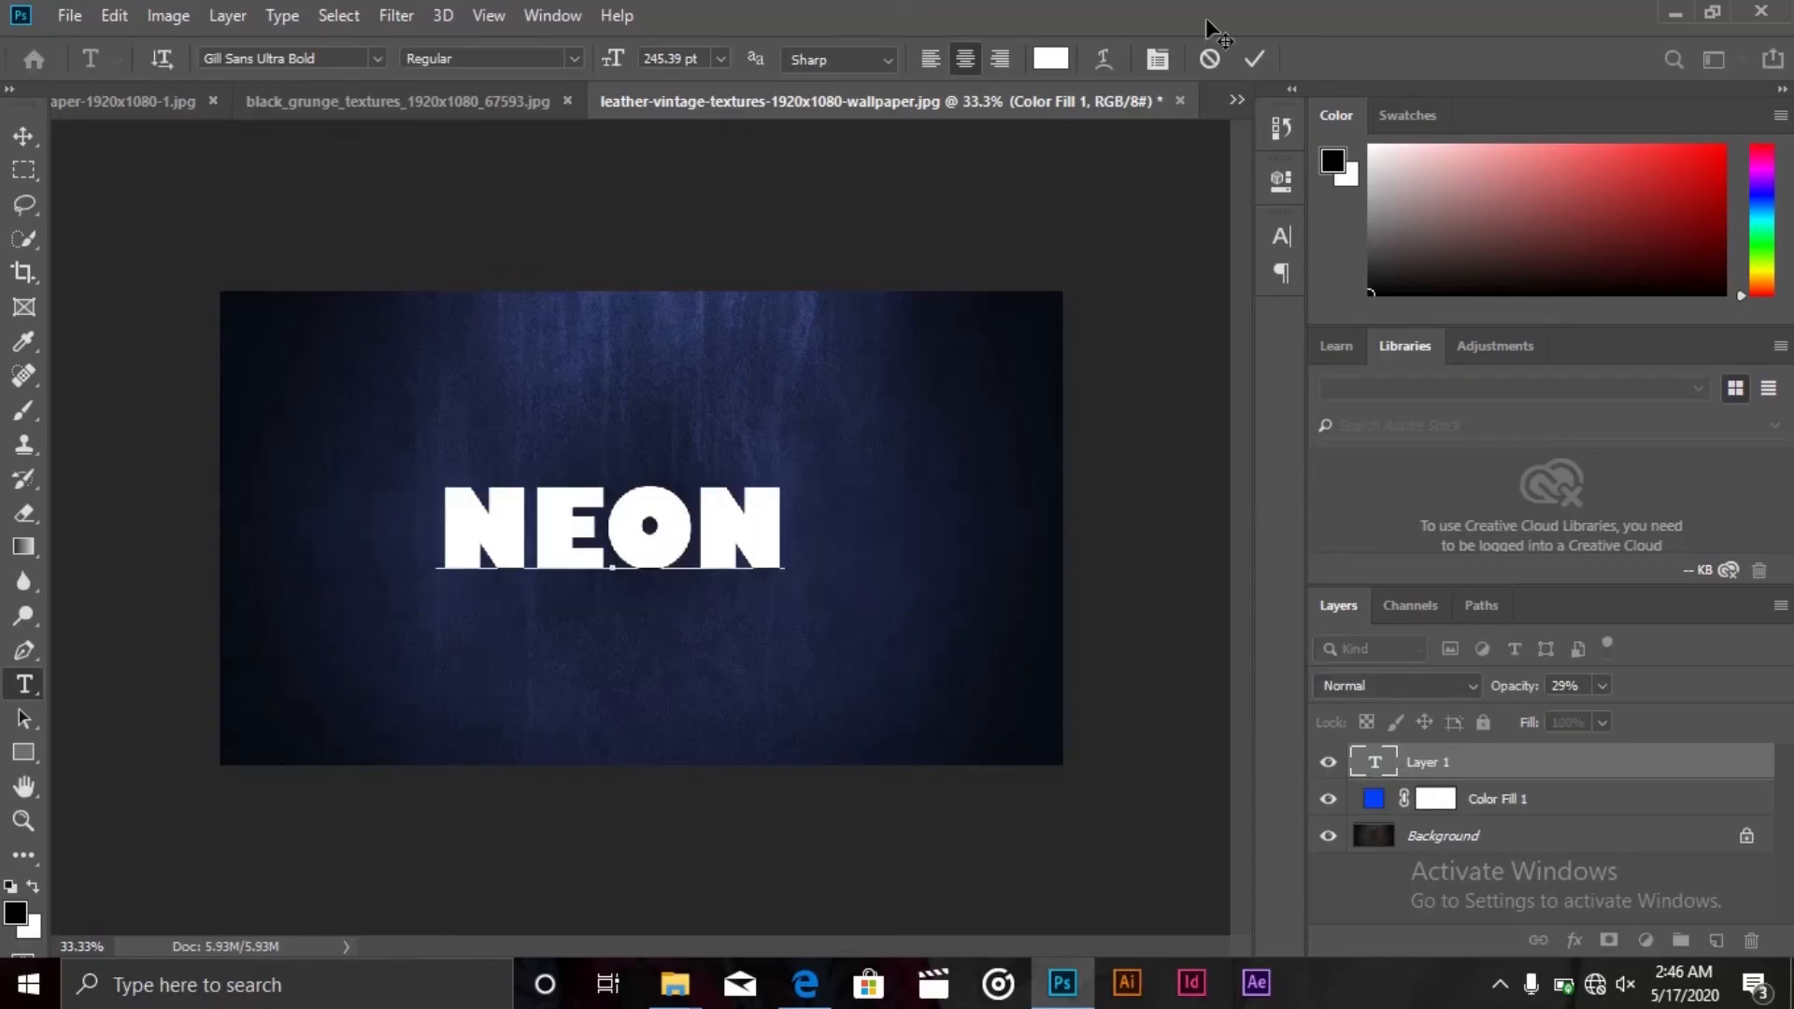
pyautogui.click(1253, 59)
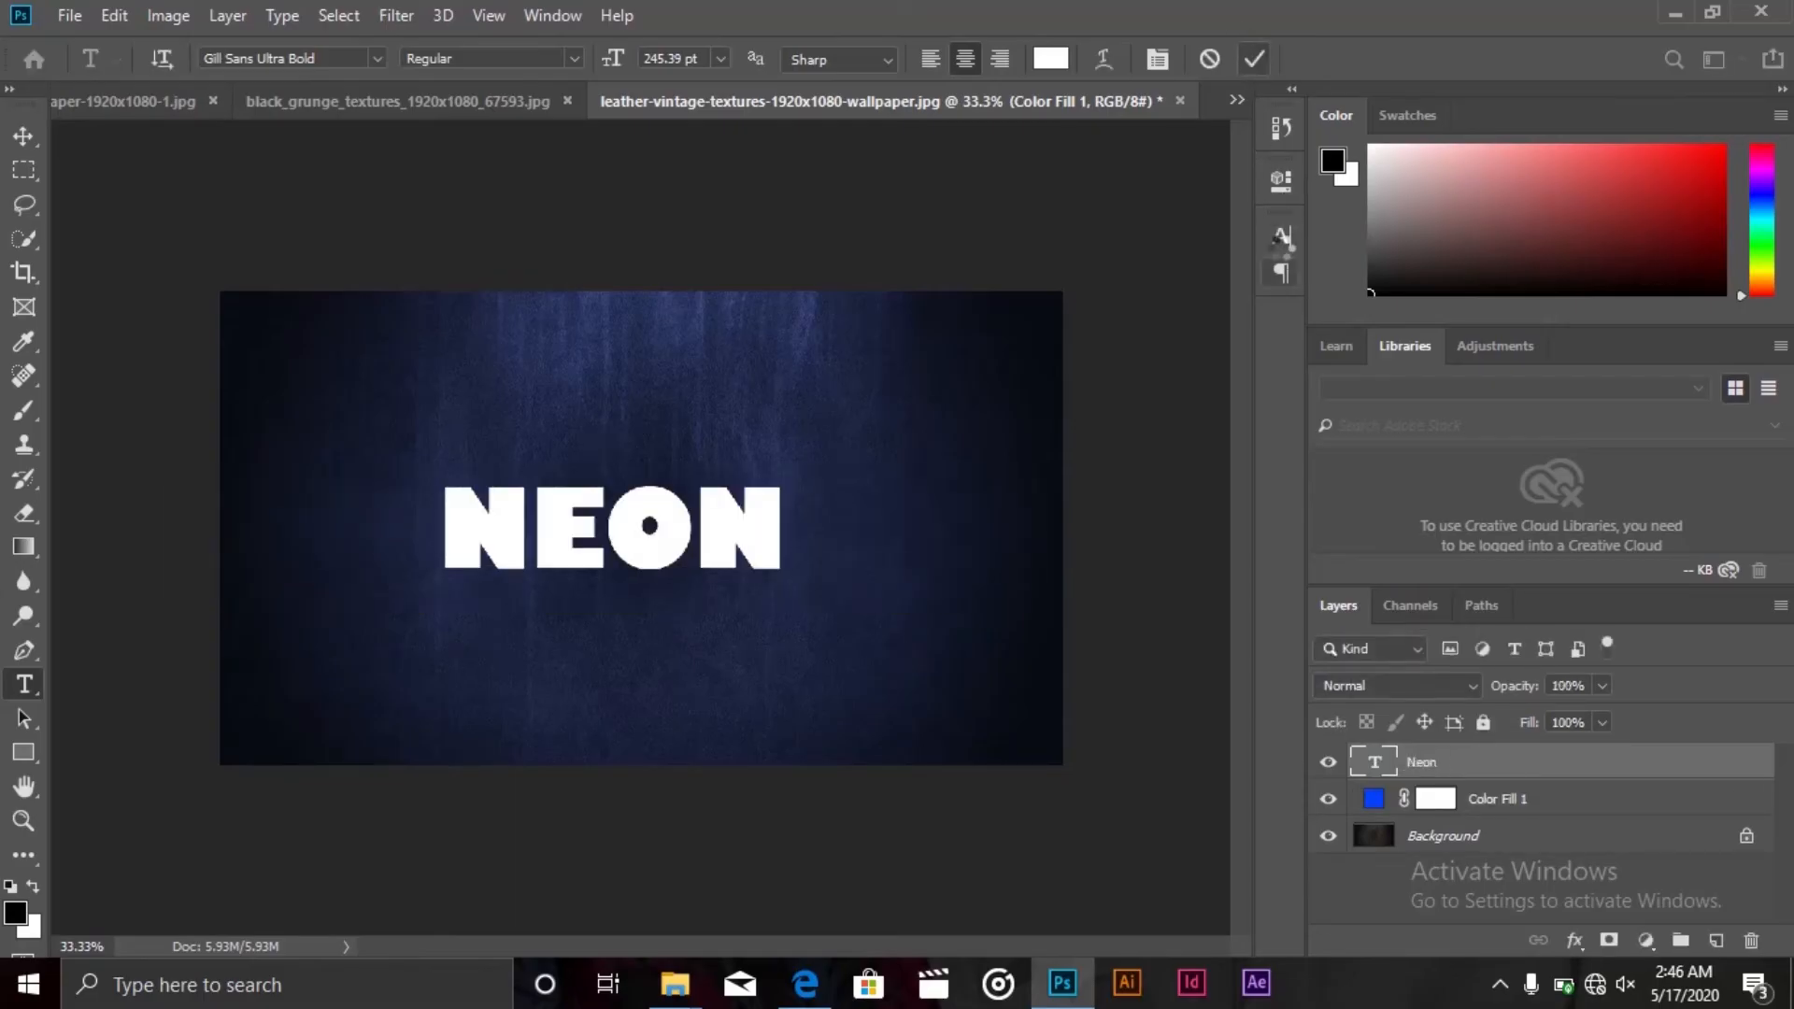
# Set the NEON text's font to Microsoft New Tai Lue and leave text editing for the Move tool
pyautogui.click(1281, 238)
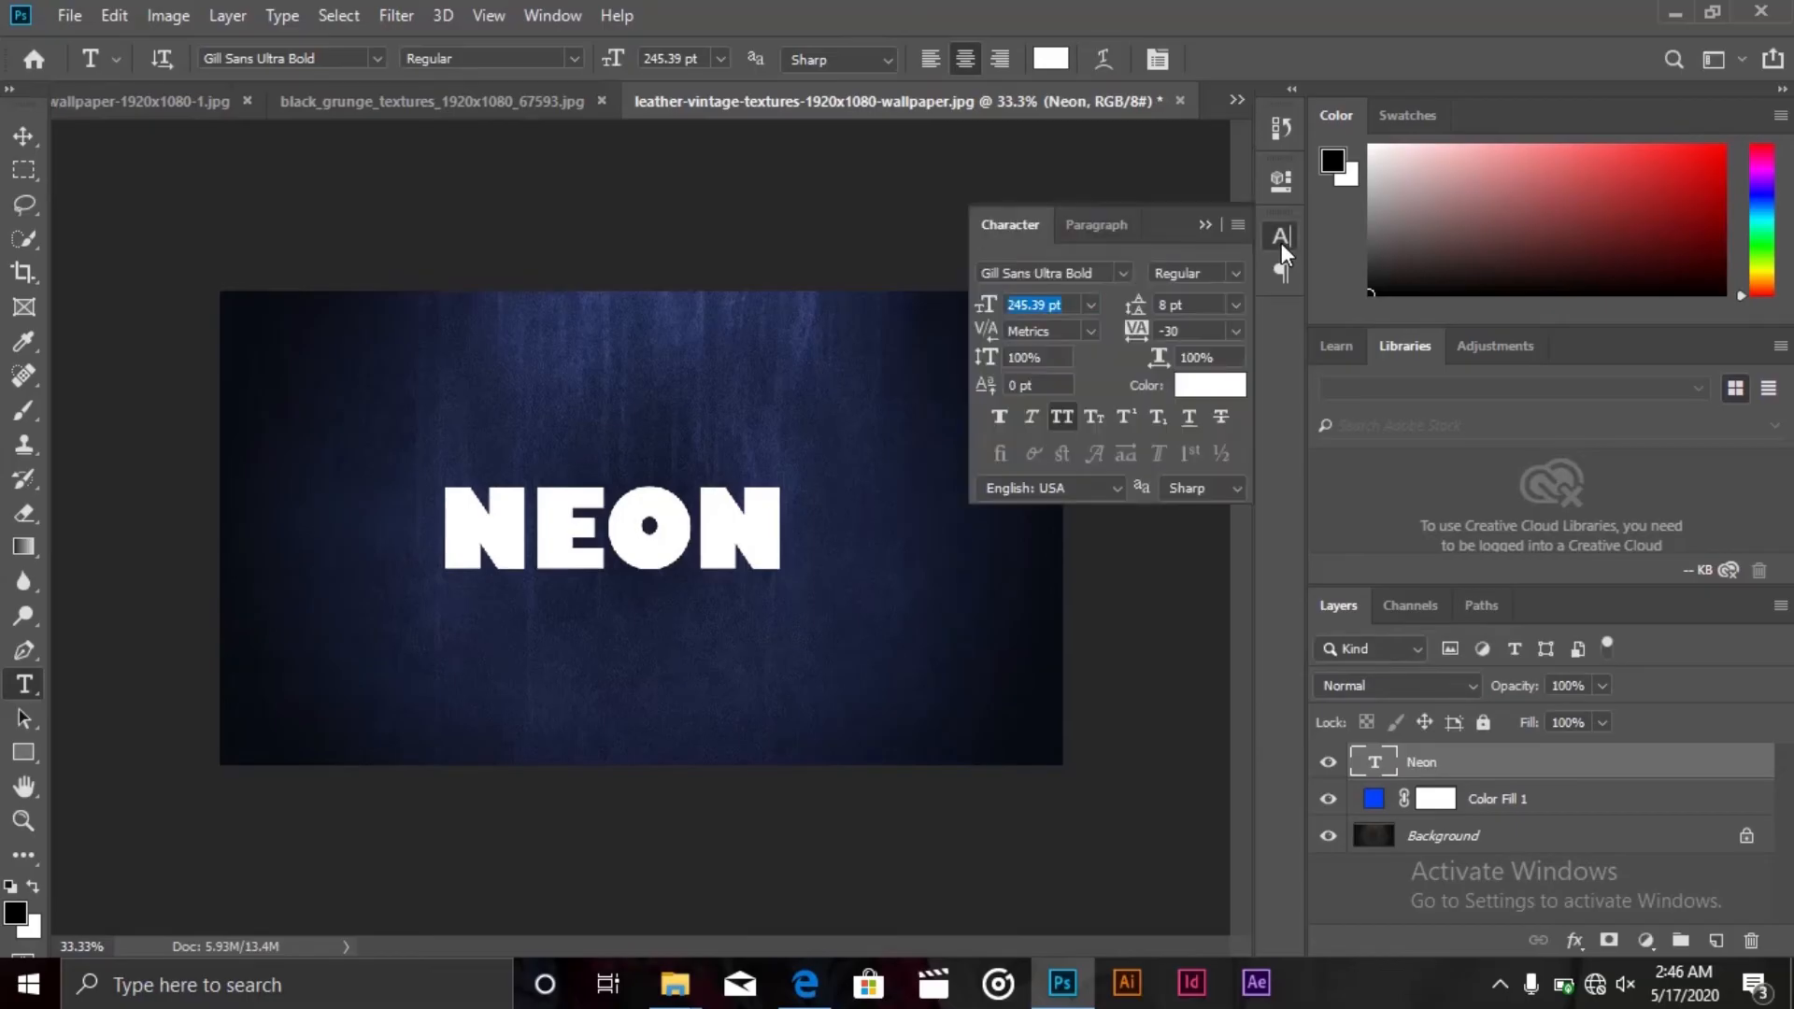
pyautogui.click(1126, 273)
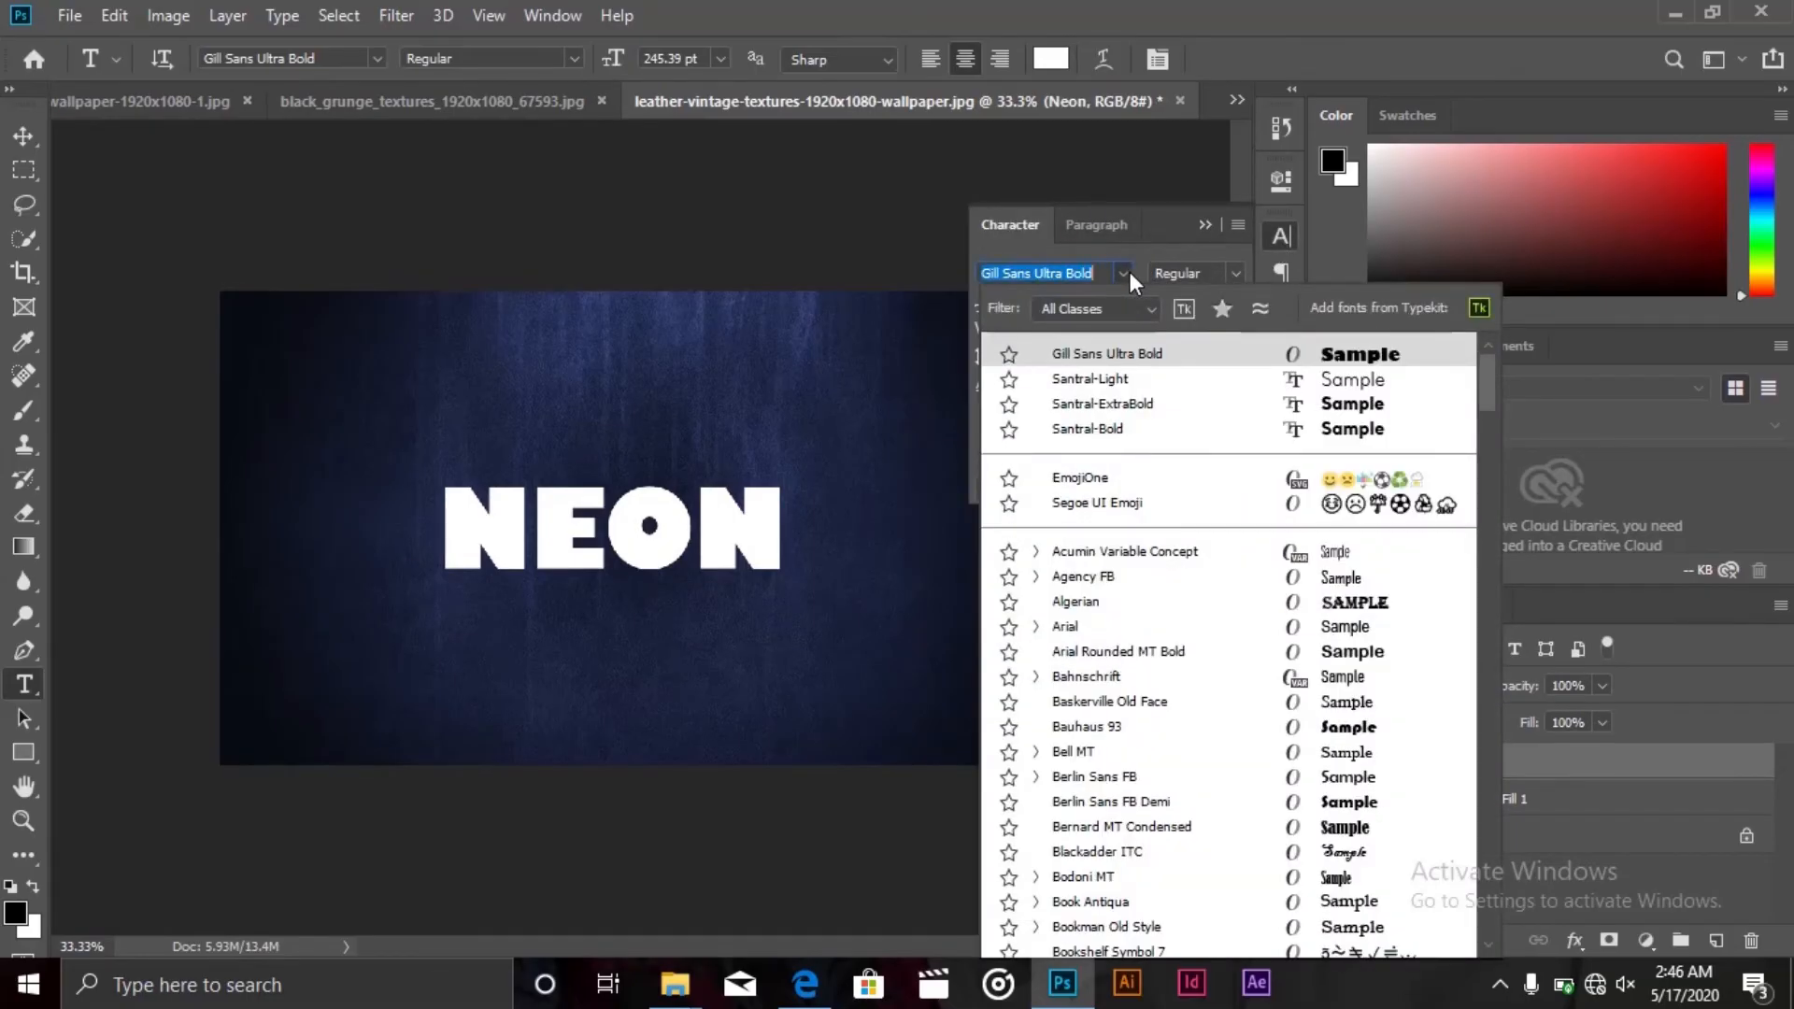
pyautogui.press('Down')
pyautogui.moveTo(1488, 379); pyautogui.dragTo(1488, 617)
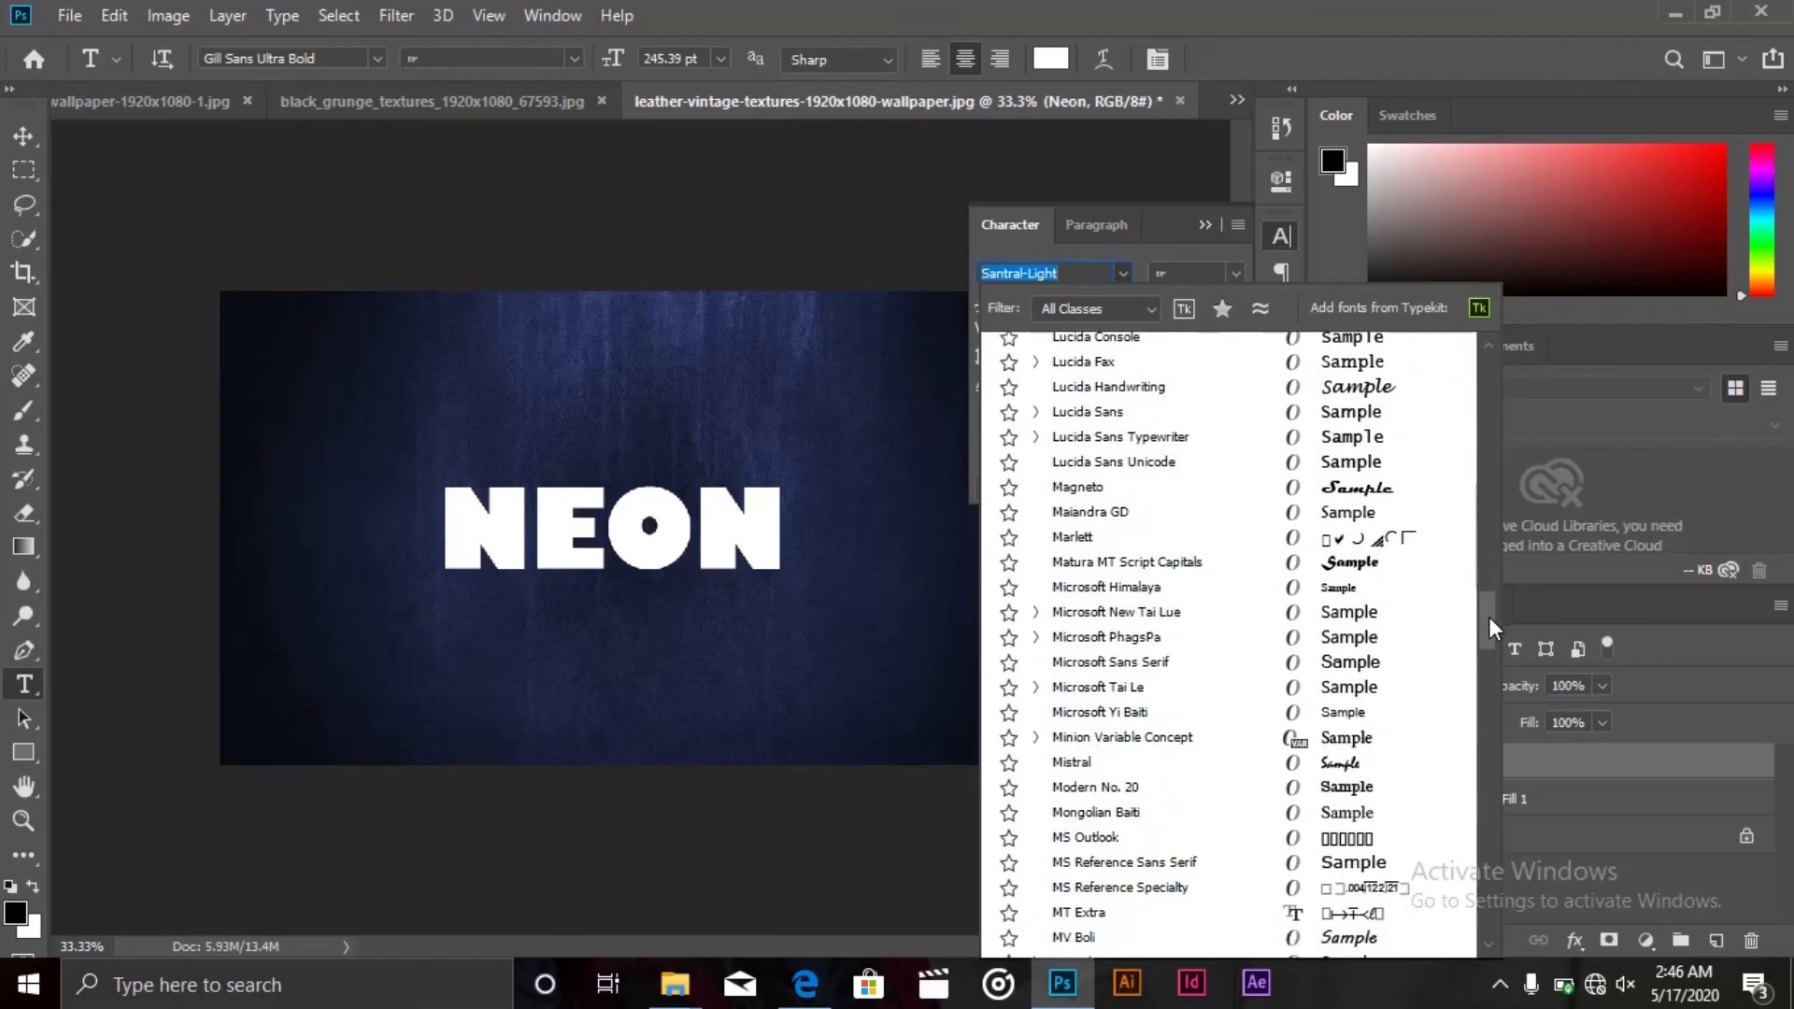
pyautogui.click(1349, 621)
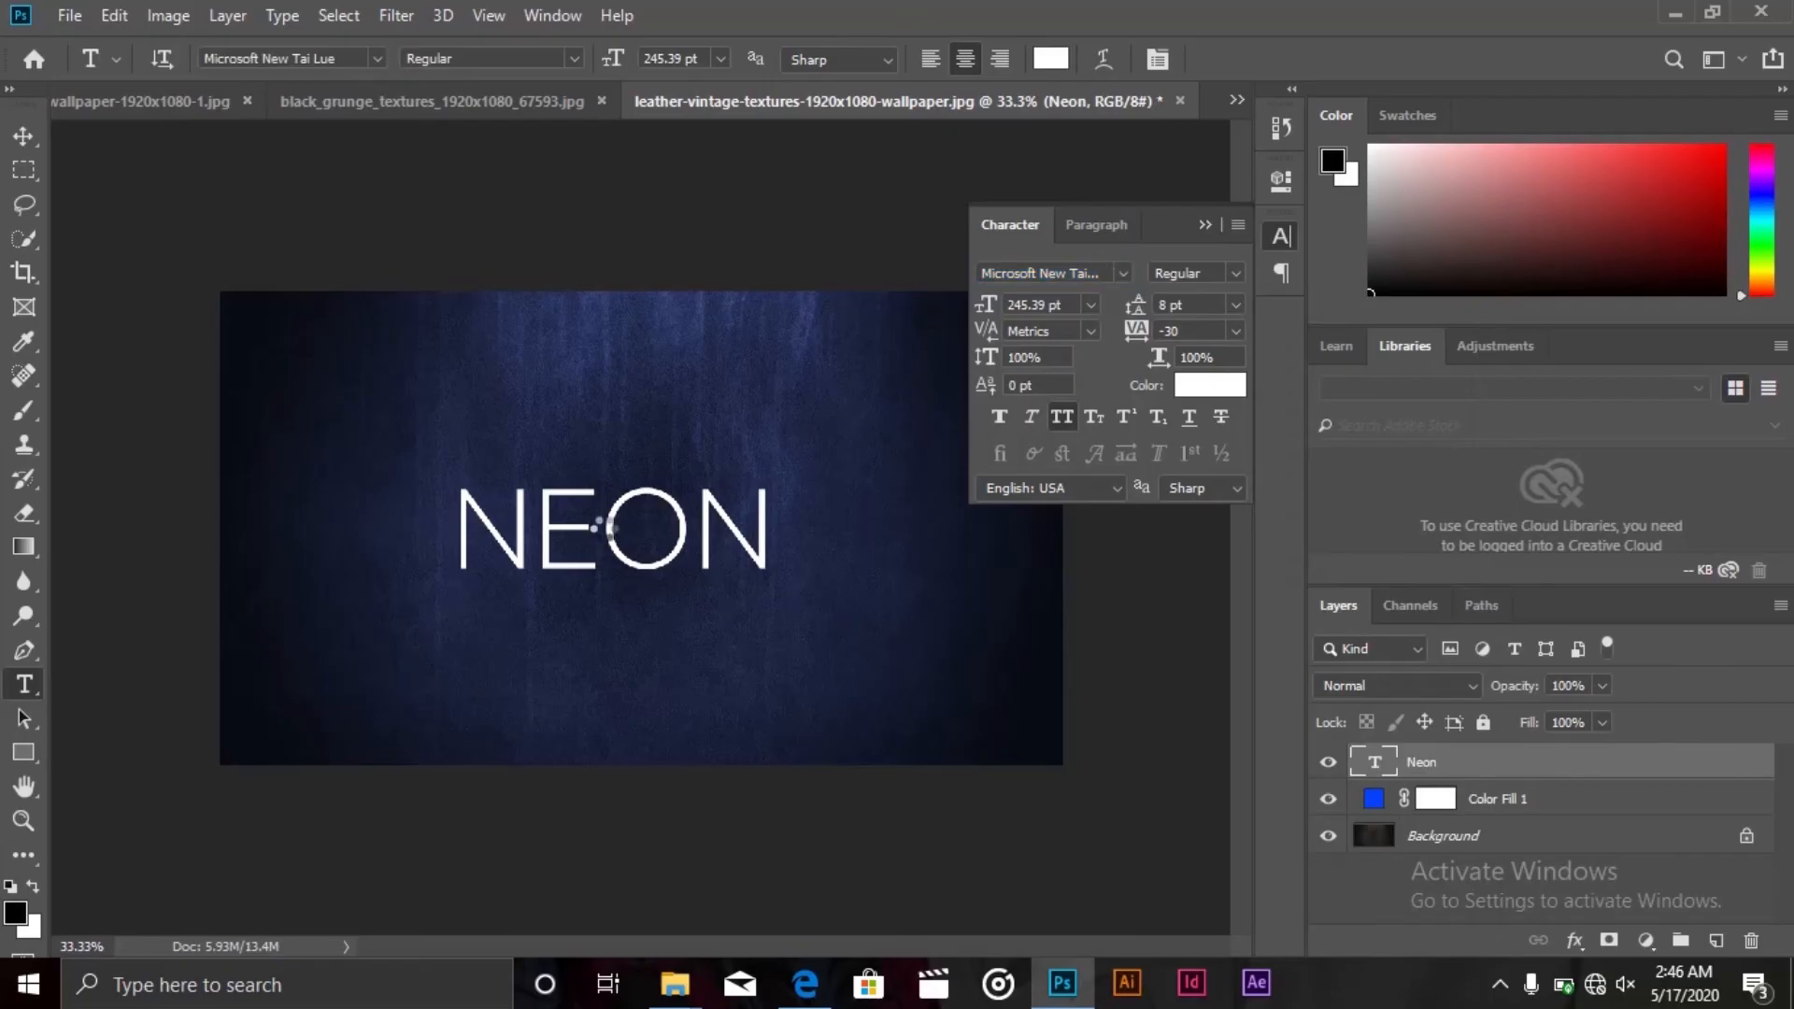
pyautogui.click(23, 137)
# Preview other fonts such as Algerian and Cooper Black on the NEON text, and return to Microsoft New Tai Lue
pyautogui.click(1235, 272)
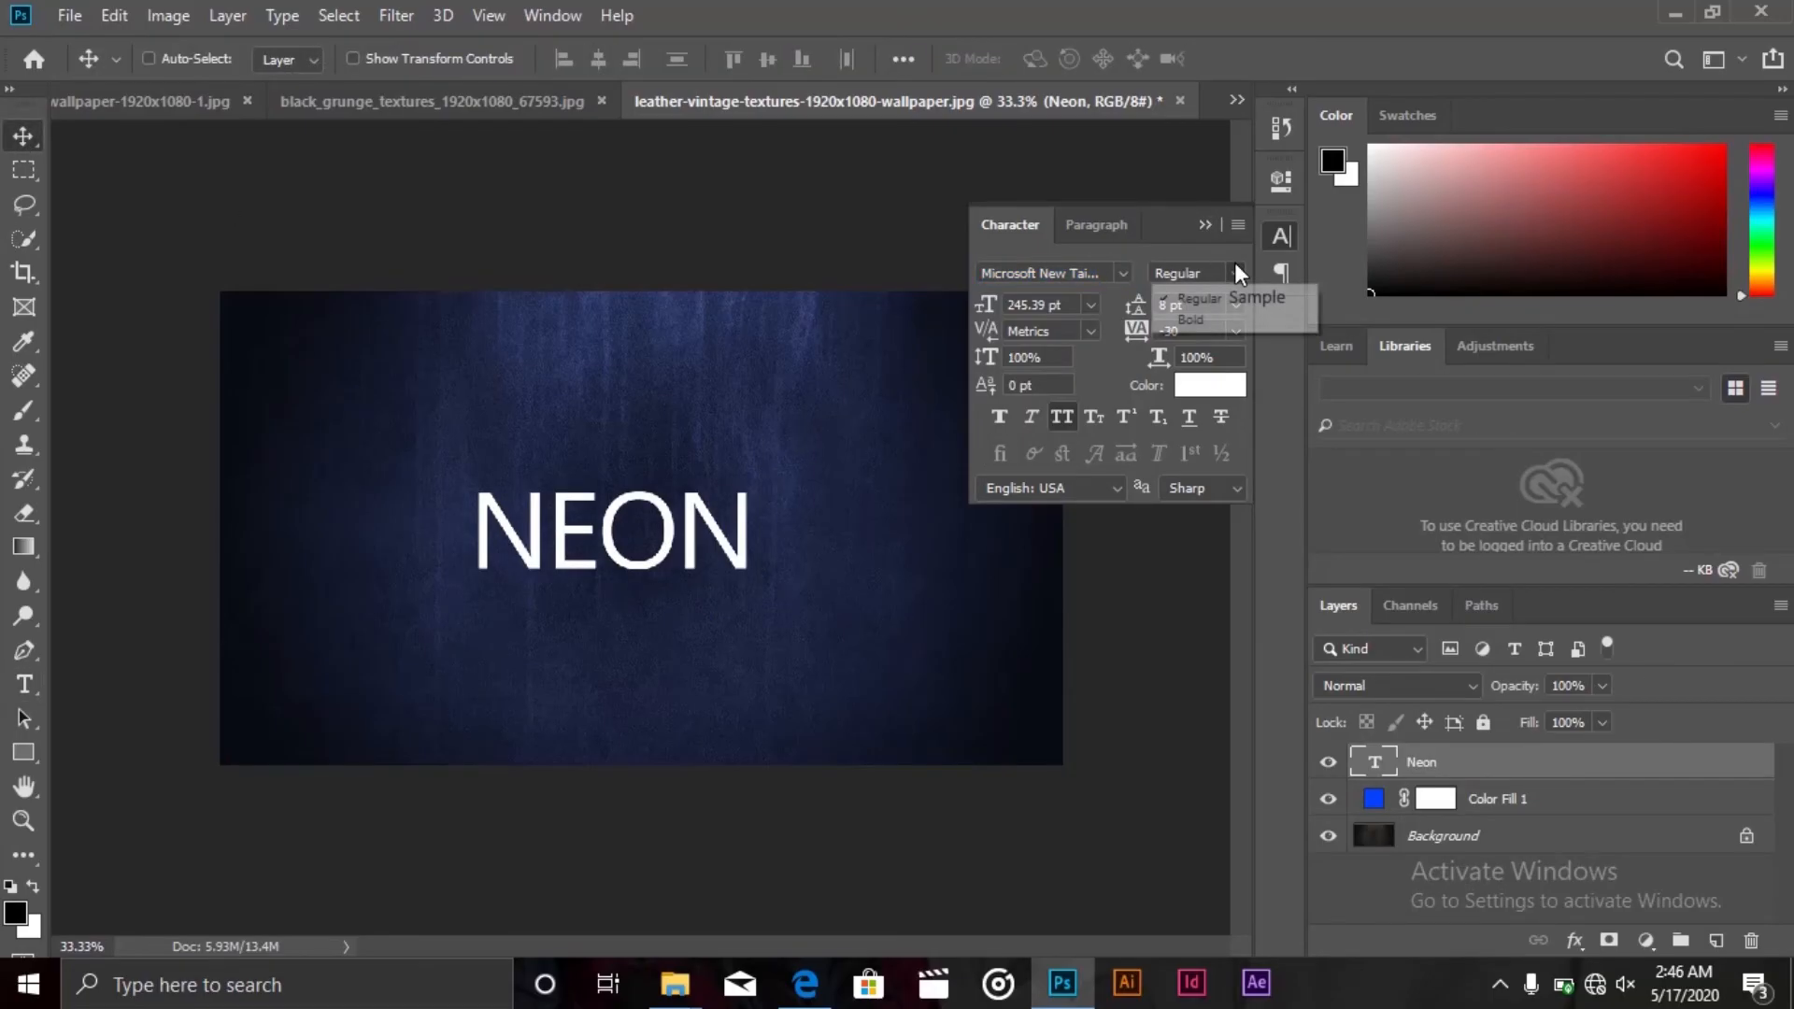
pyautogui.click(1123, 264)
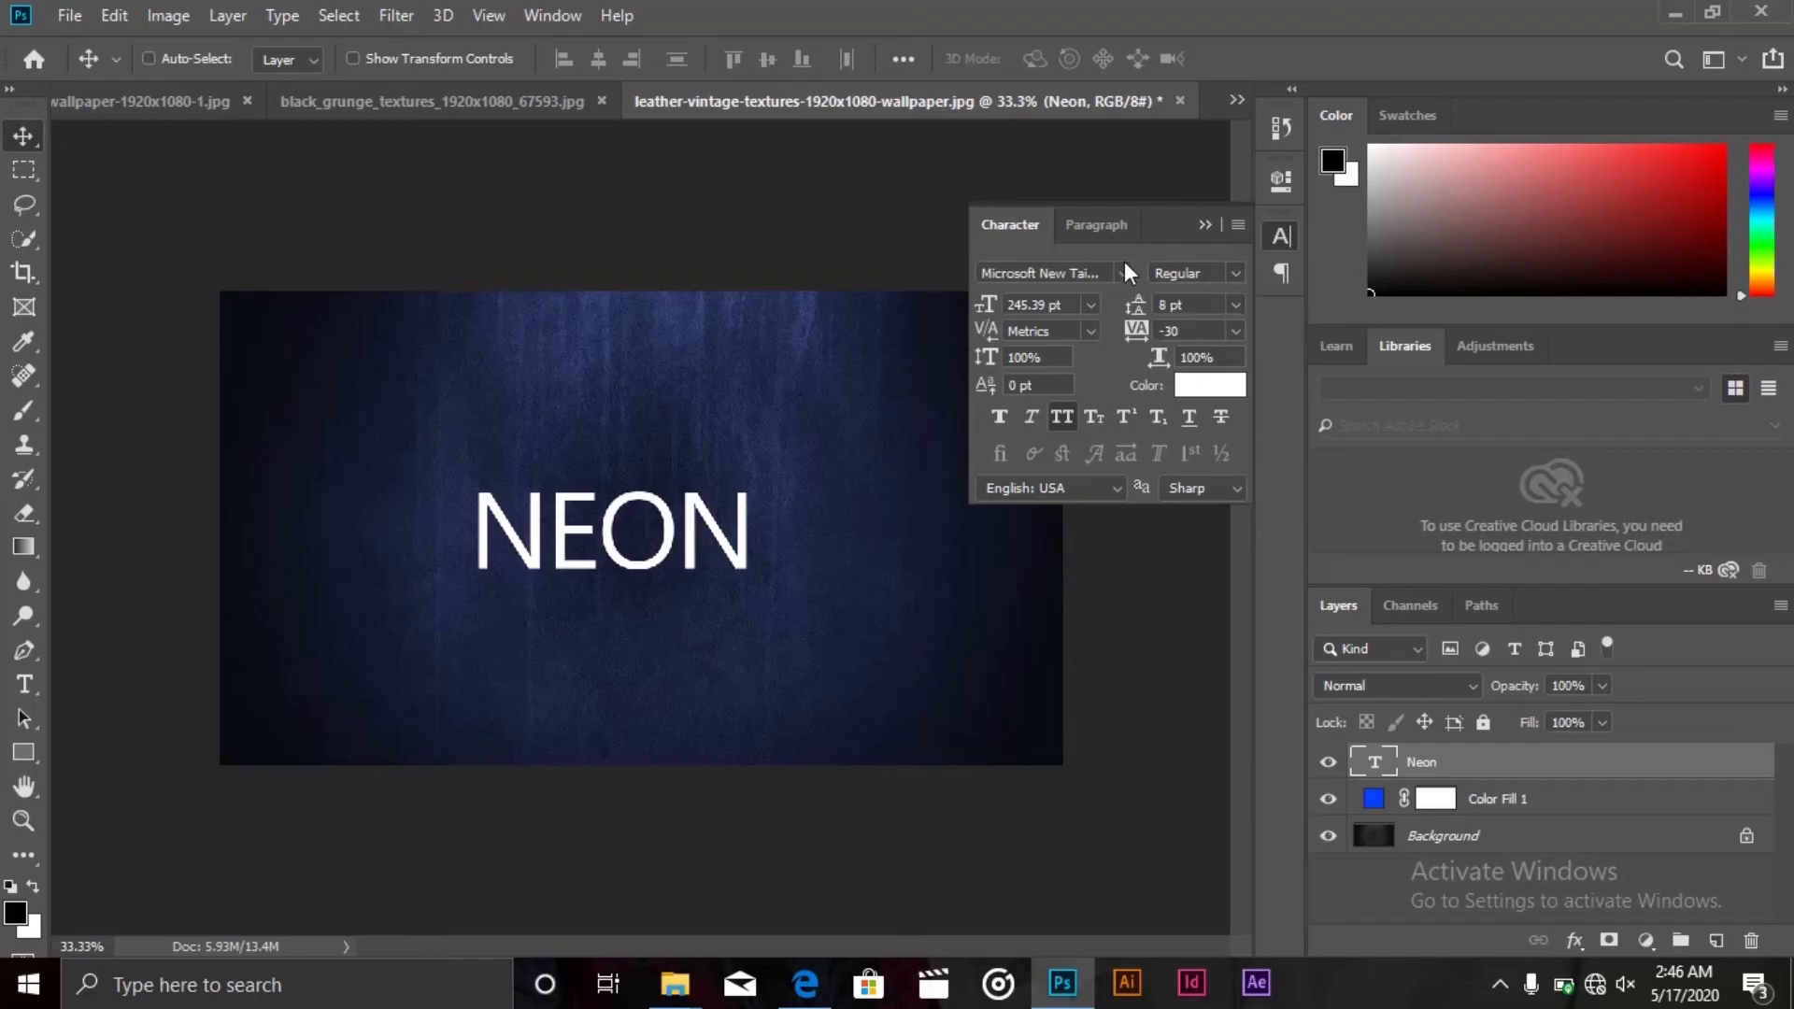
pyautogui.click(1126, 270)
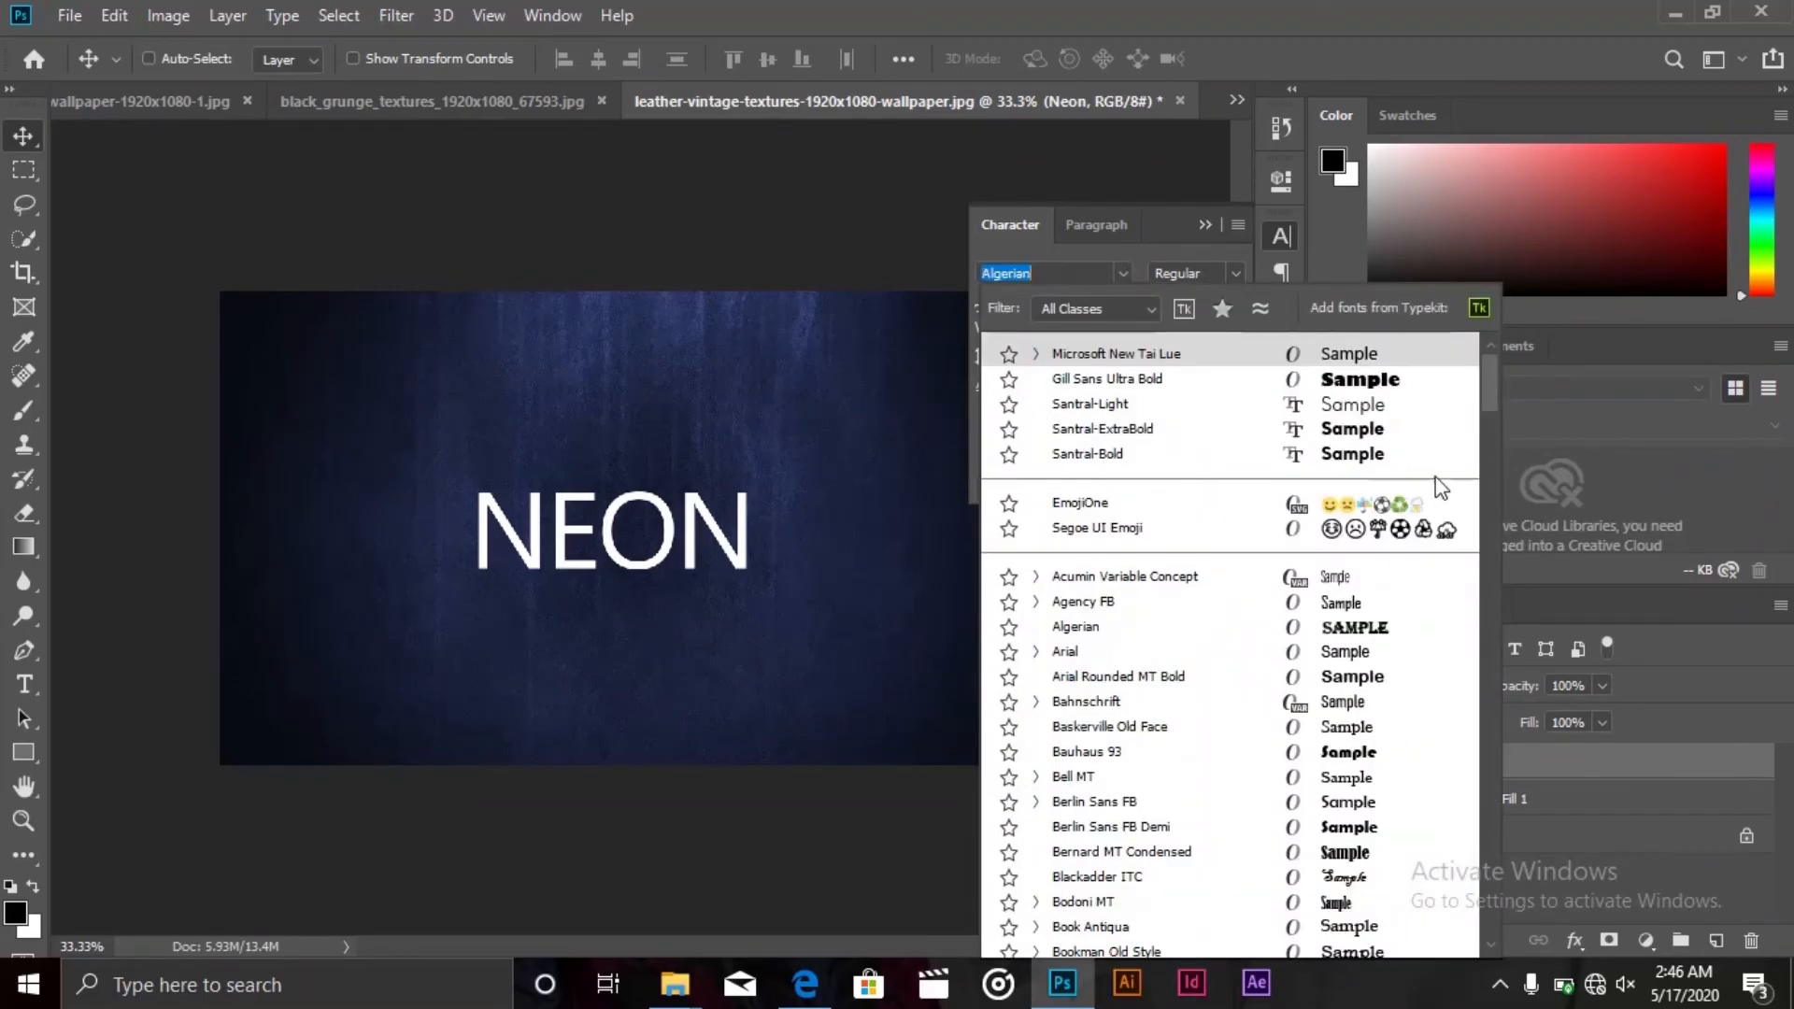
pyautogui.moveTo(1489, 401); pyautogui.dragTo(1492, 501)
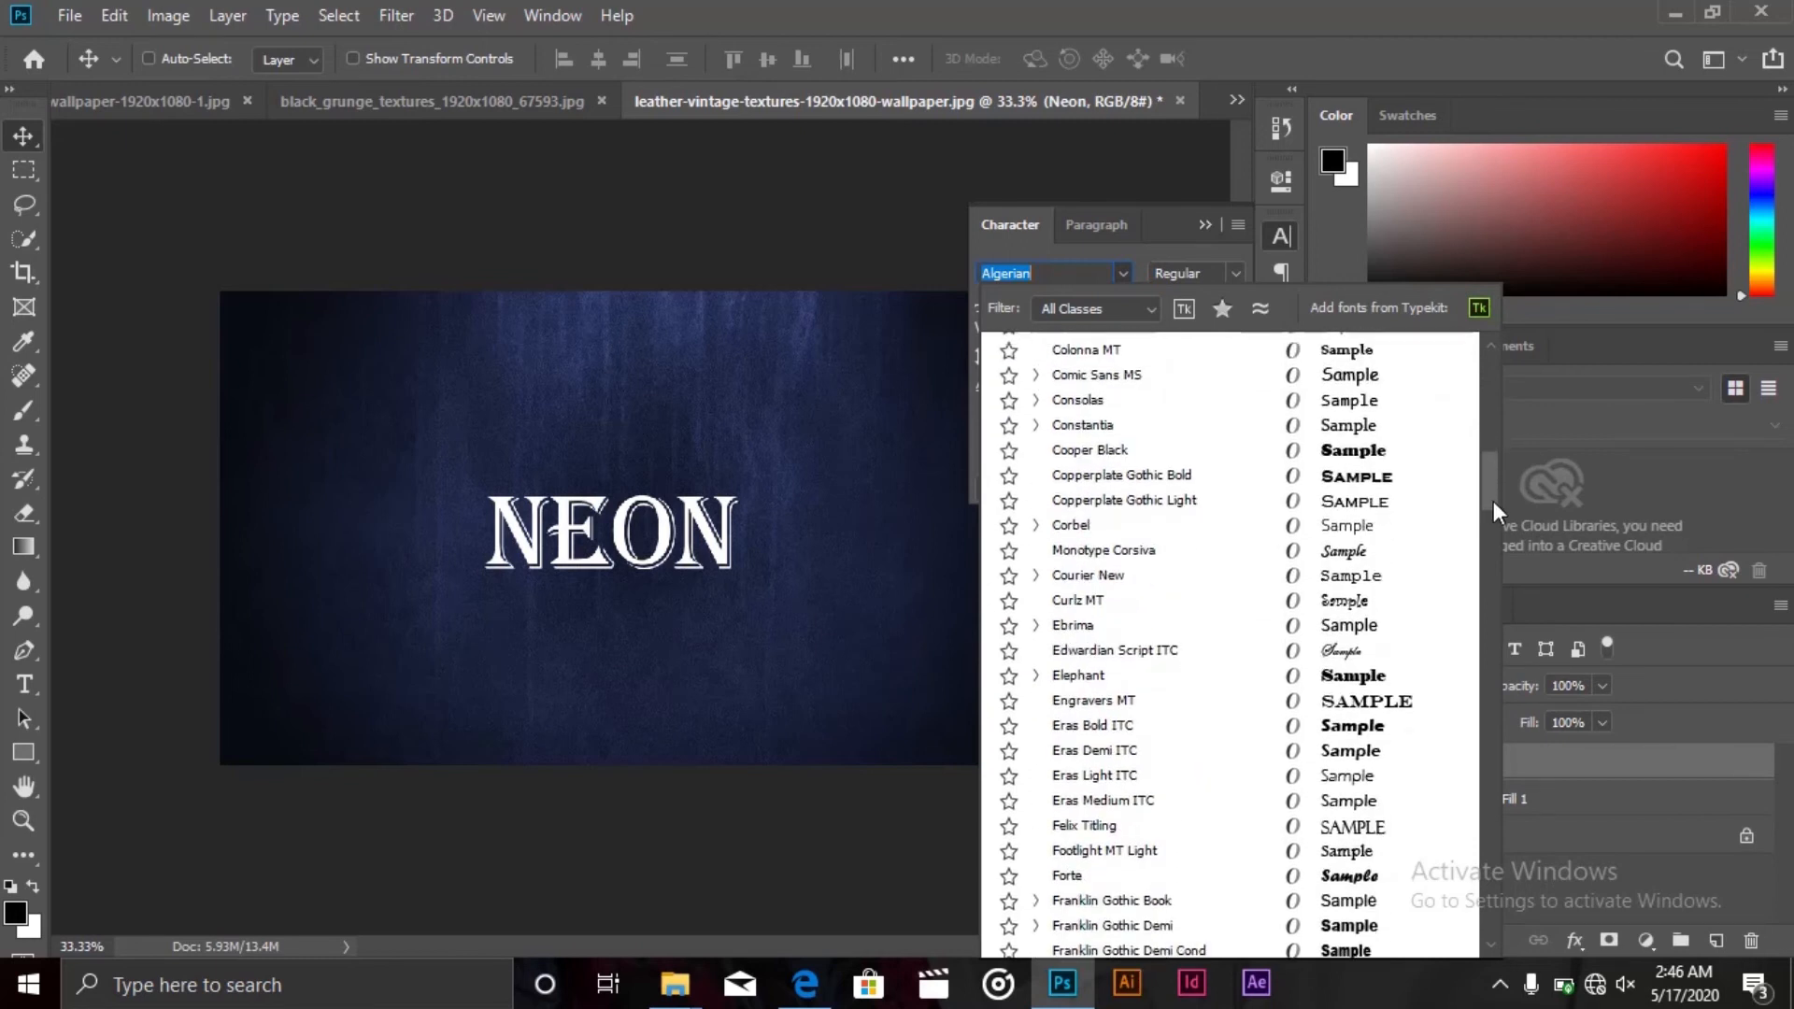
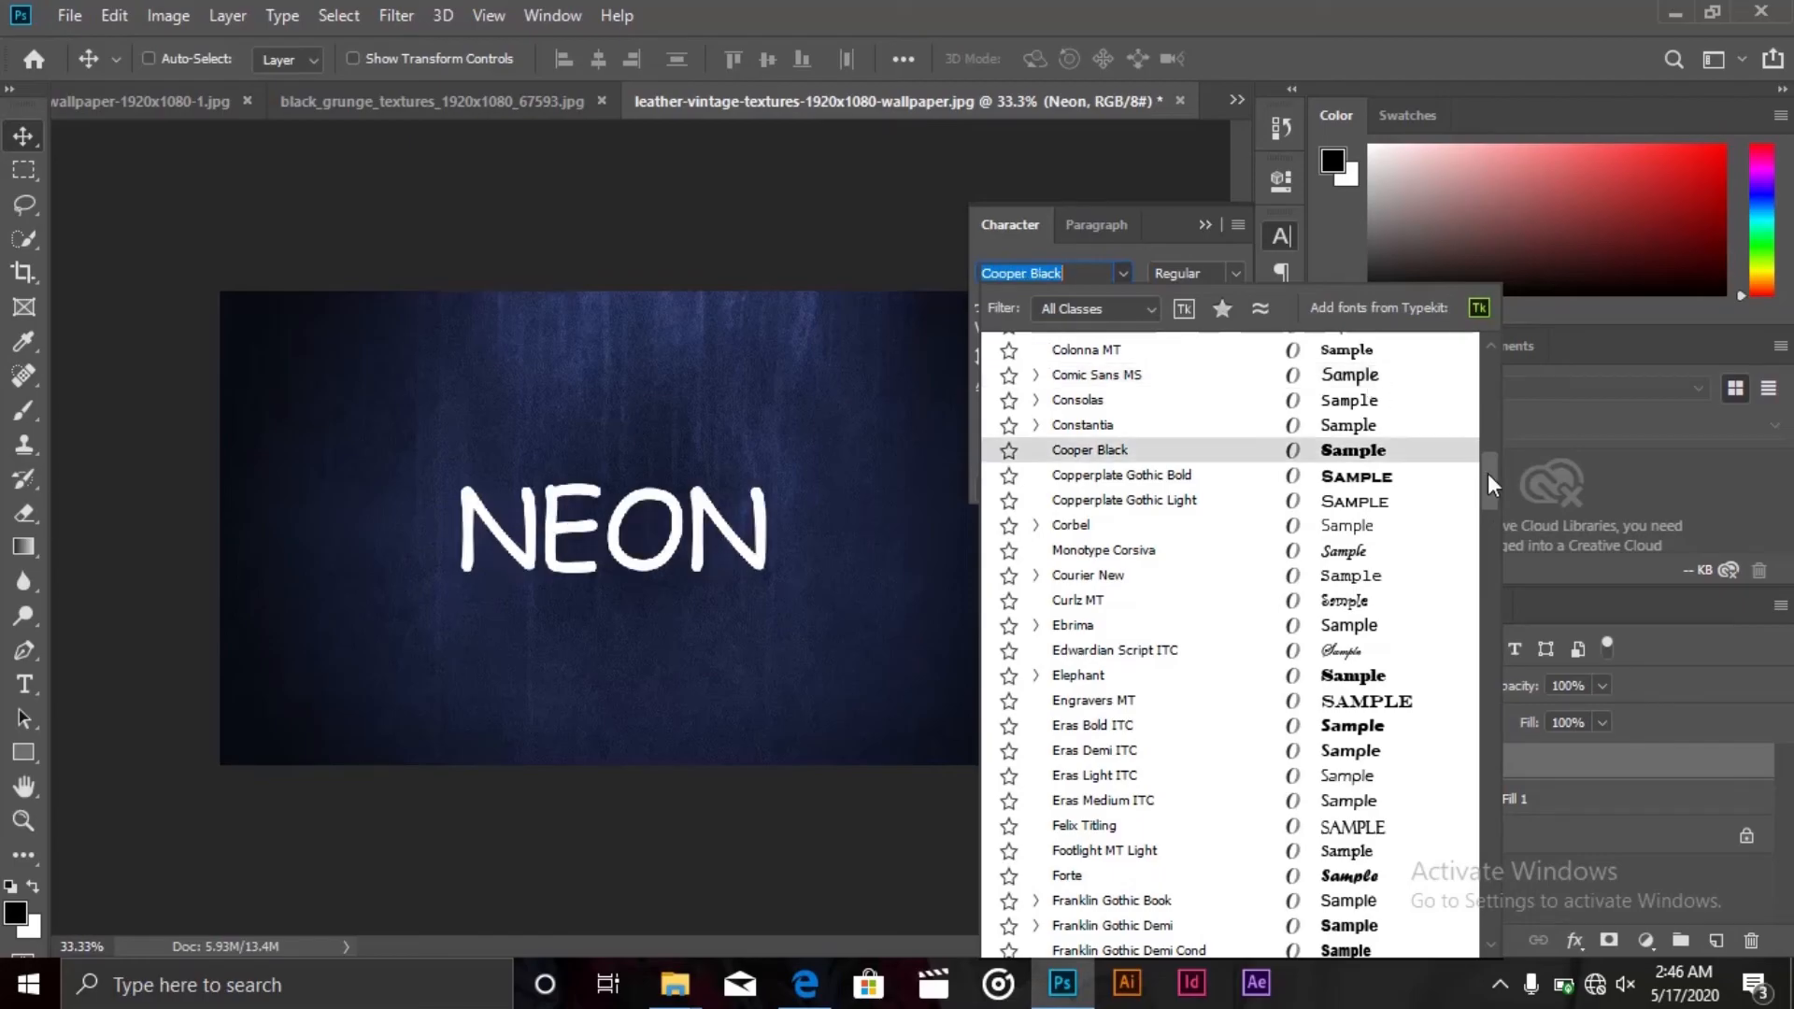
pyautogui.moveTo(1489, 492); pyautogui.dragTo(1510, 609)
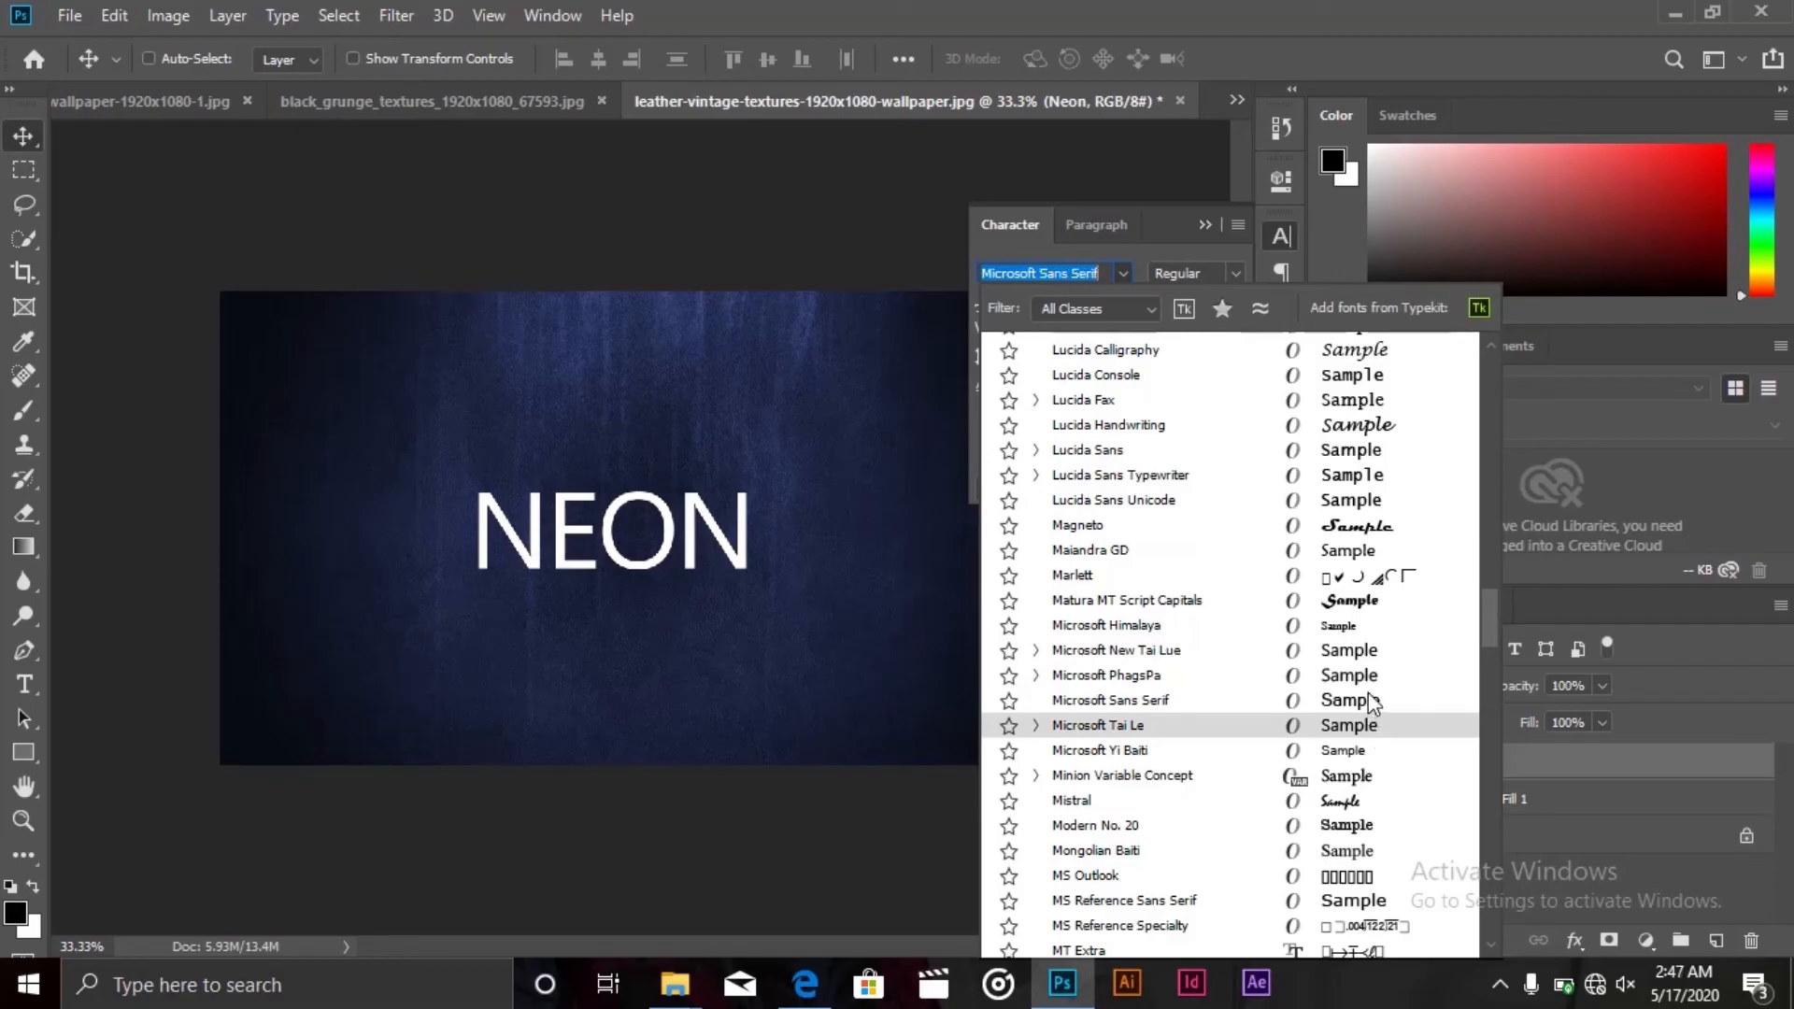
pyautogui.click(1362, 649)
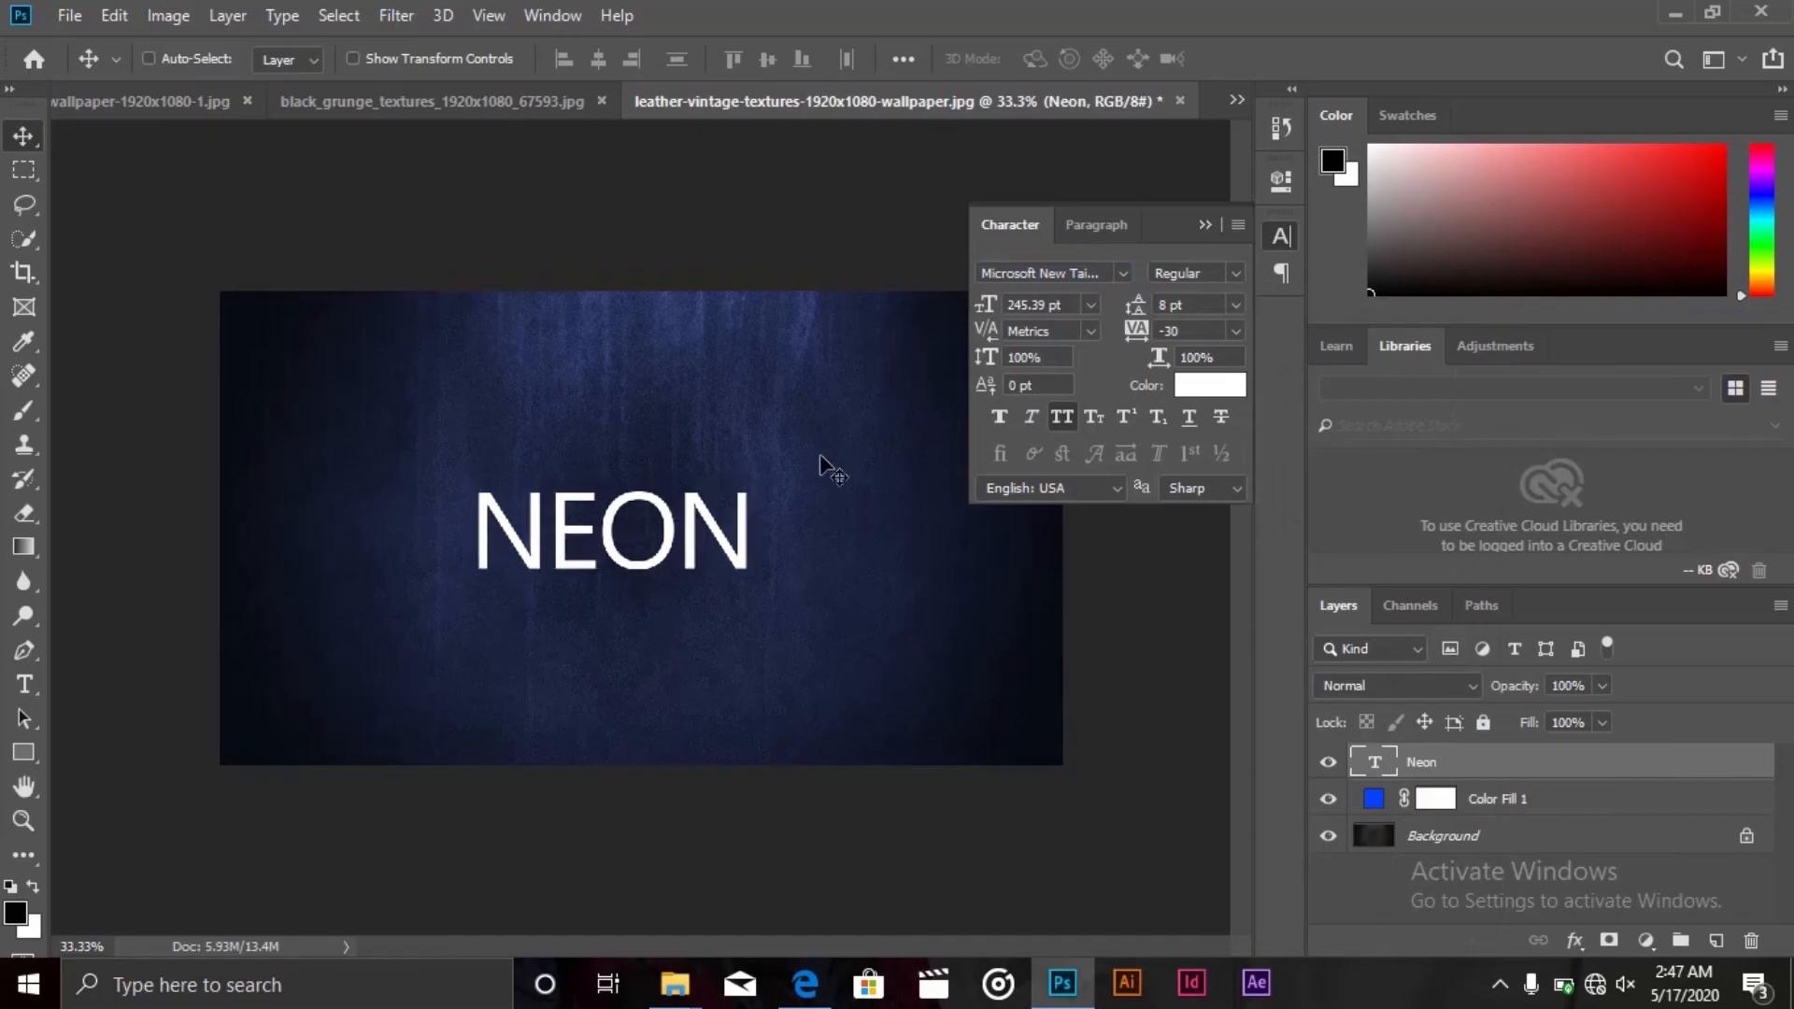
# Centre the NEON text horizontally on the canvas and set its font size to 280.39 pt
pyautogui.moveTo(789, 508); pyautogui.dragTo(801, 505)
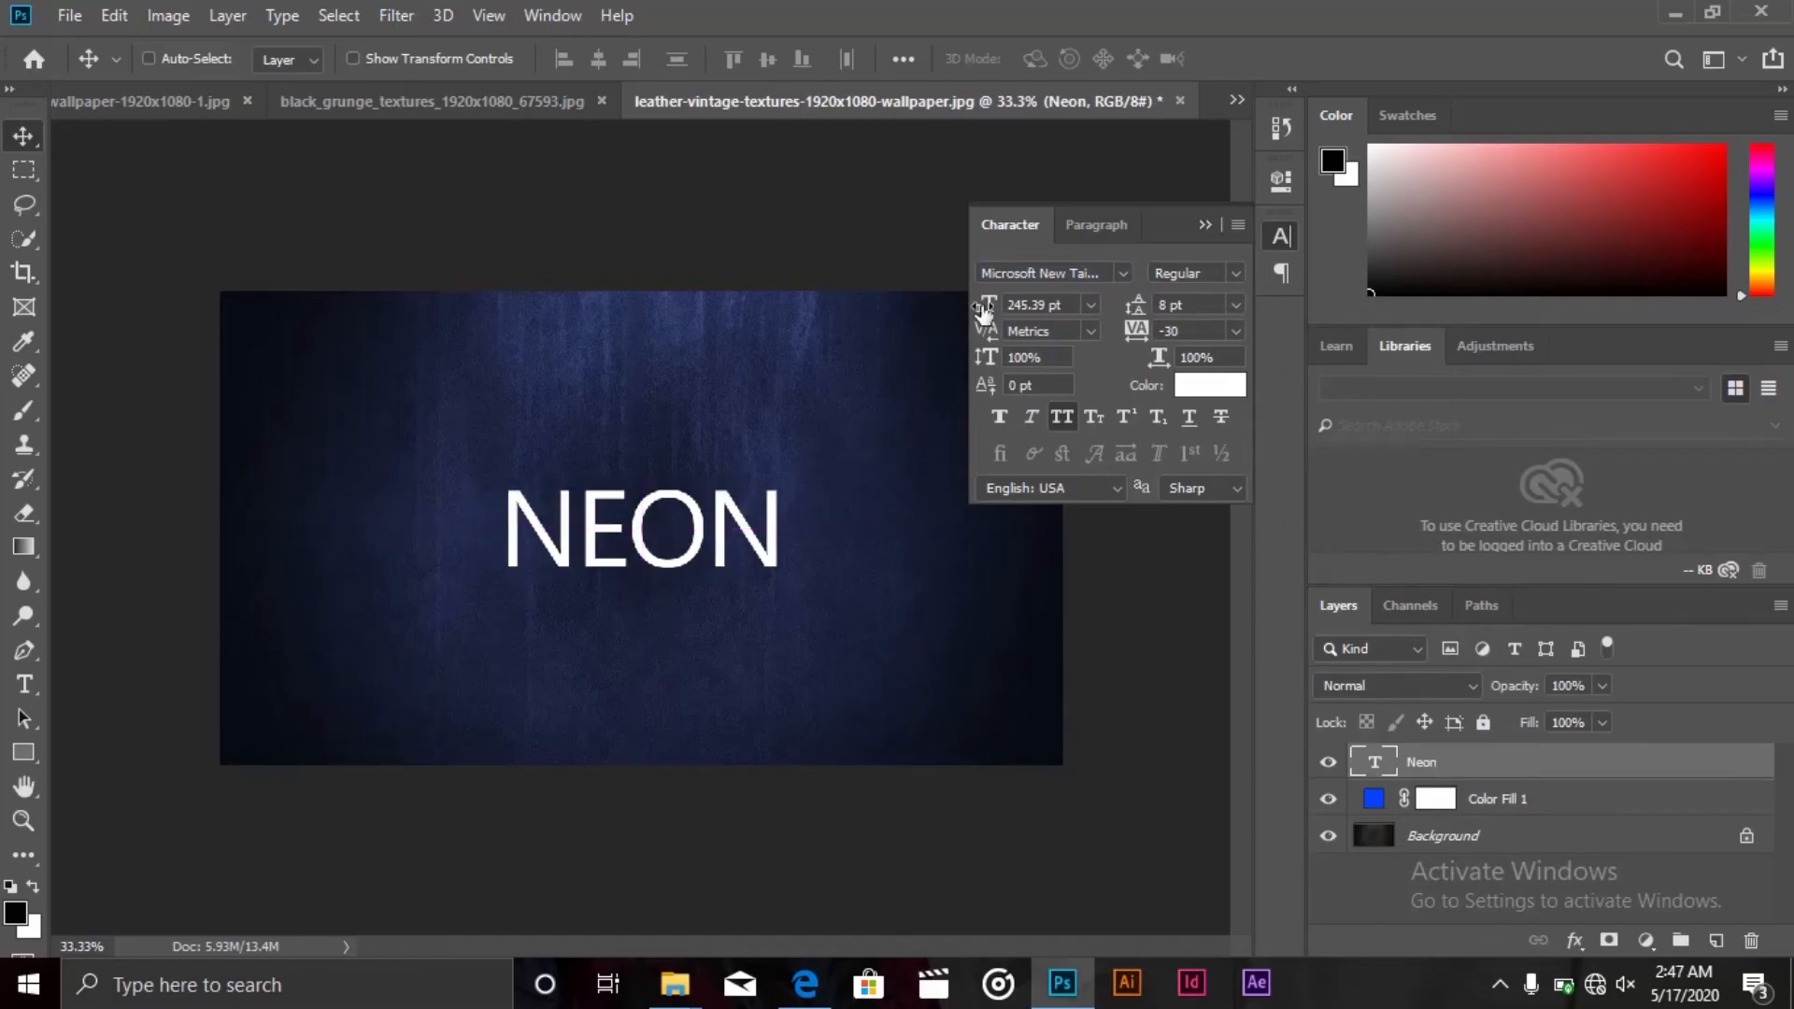
pyautogui.moveTo(985, 305); pyautogui.dragTo(1027, 319)
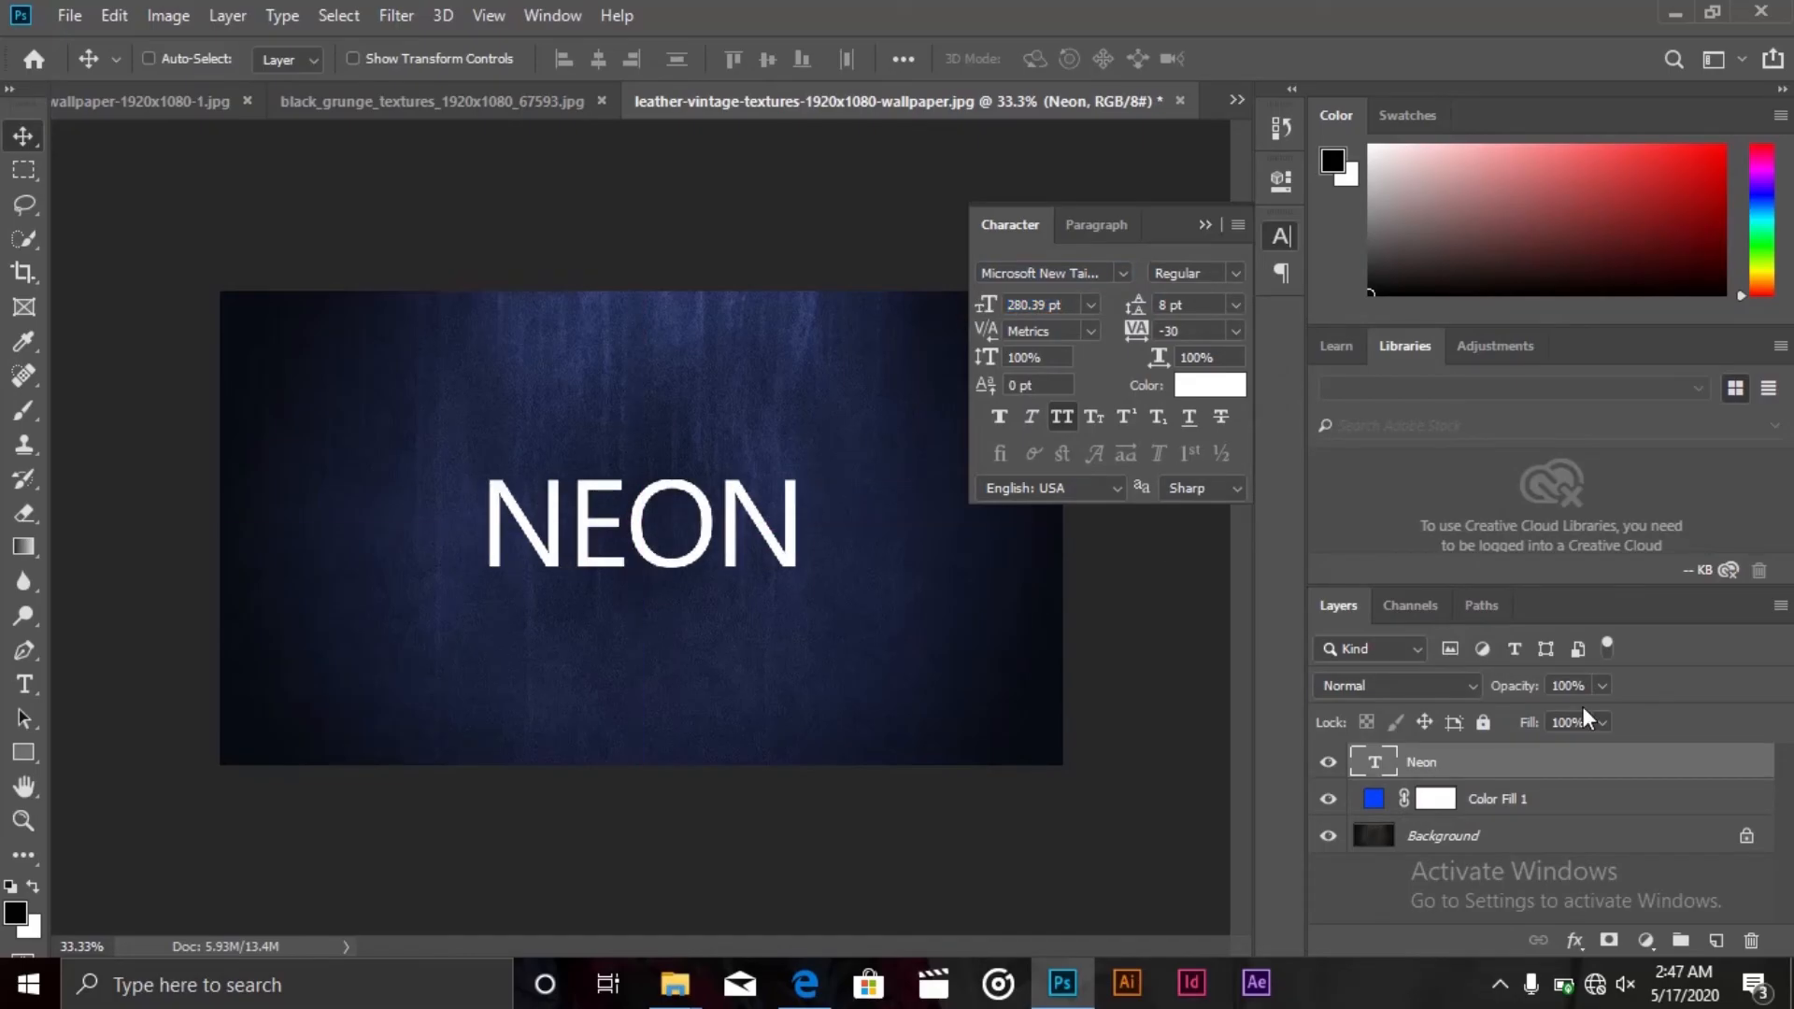
# Add an Outer Glow to the Neon layer, keeping the text on the canvas uncovered by the layer style settings
pyautogui.rightClick(1486, 761)
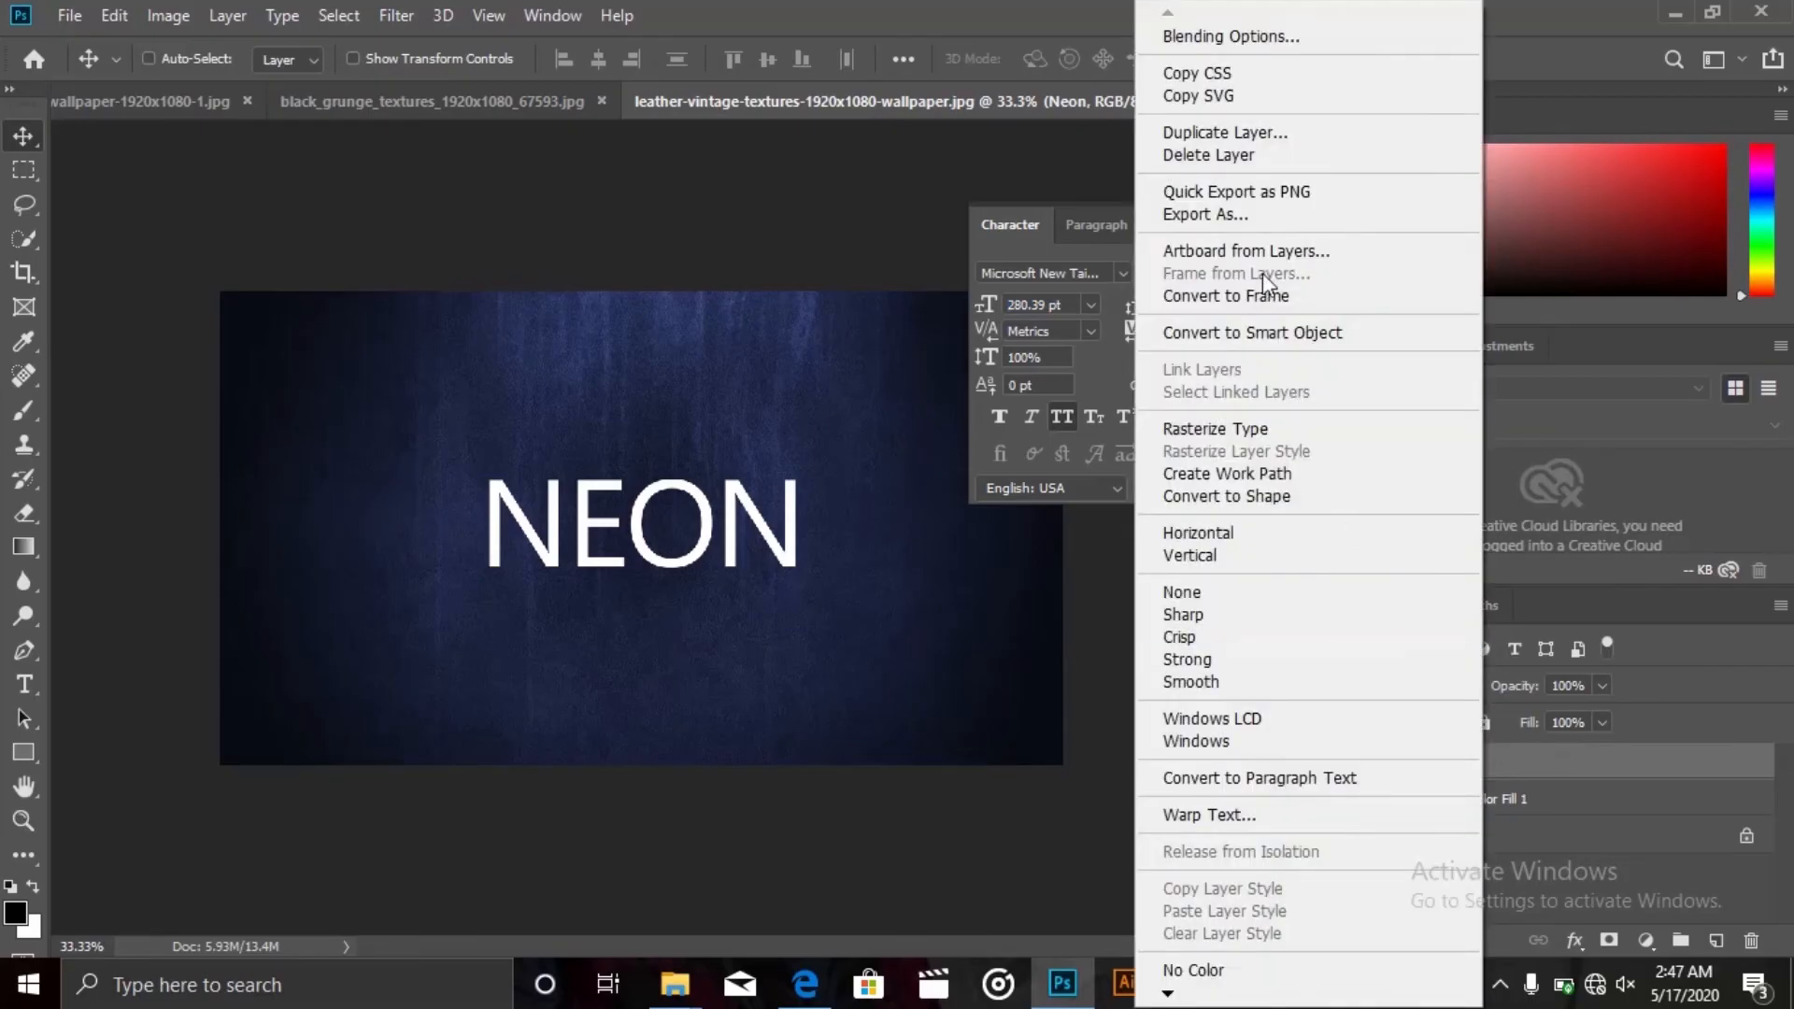
pyautogui.click(1209, 36)
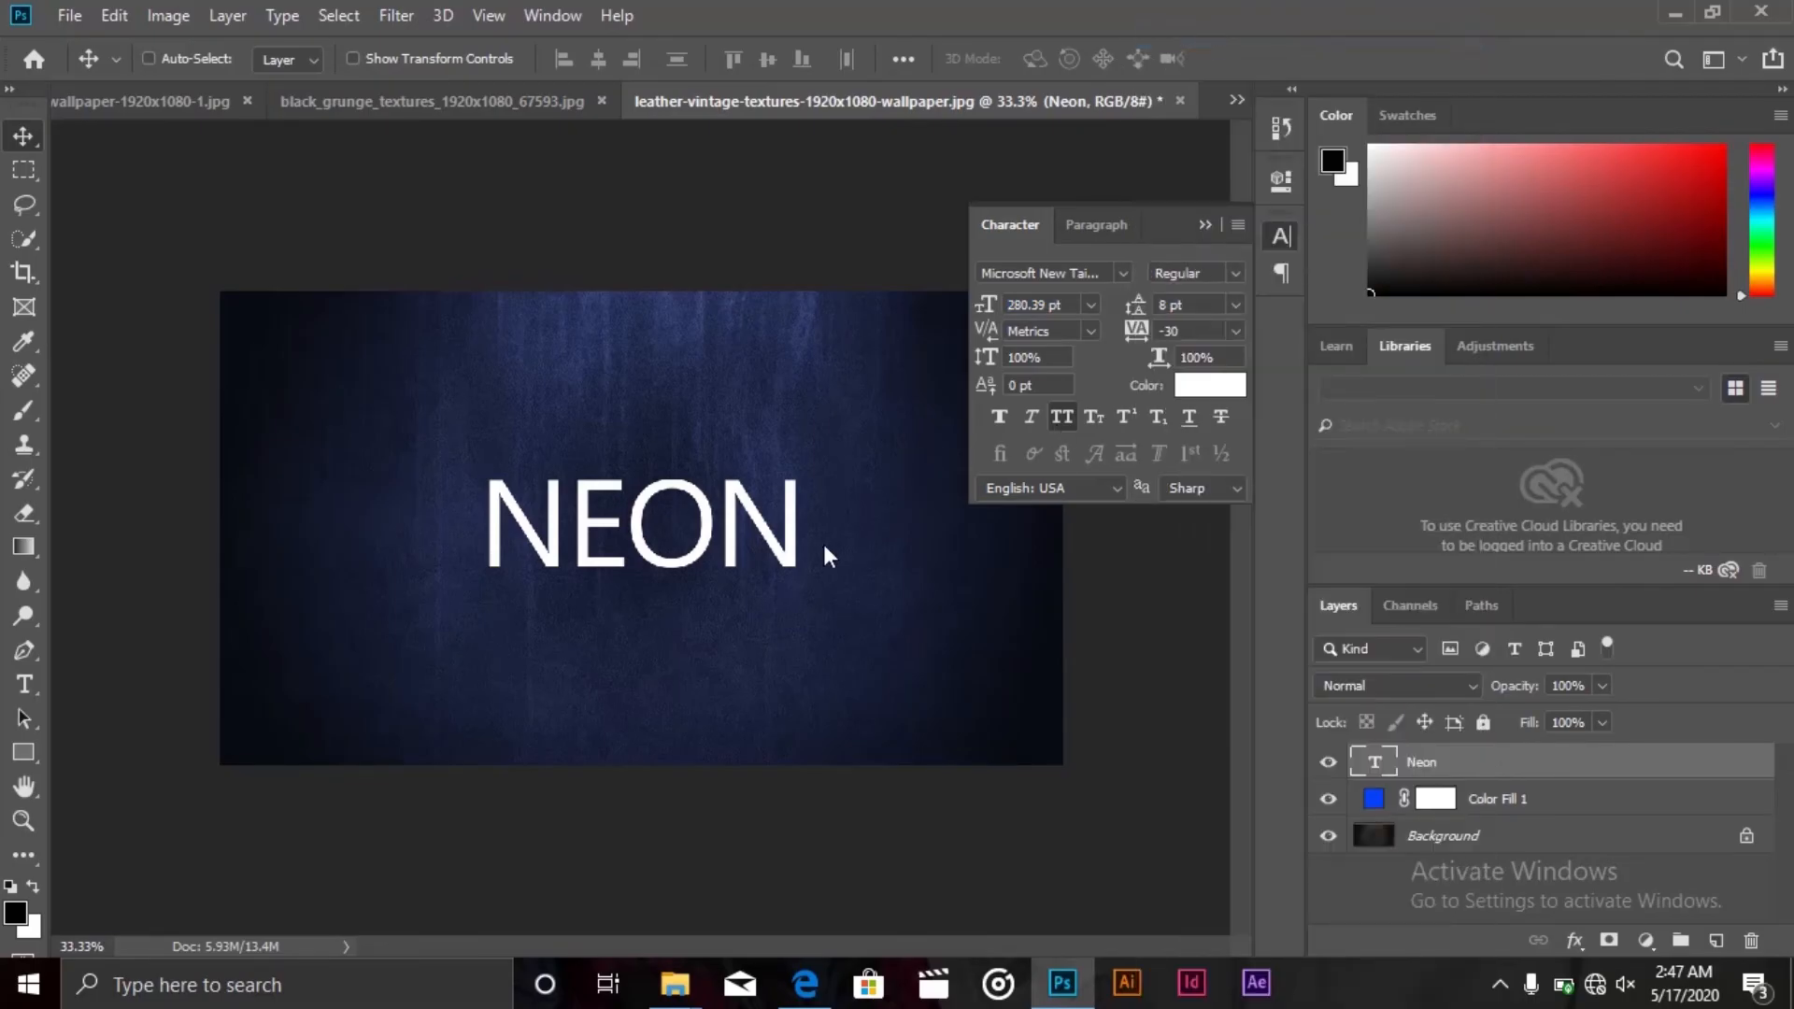
pyautogui.press('h')
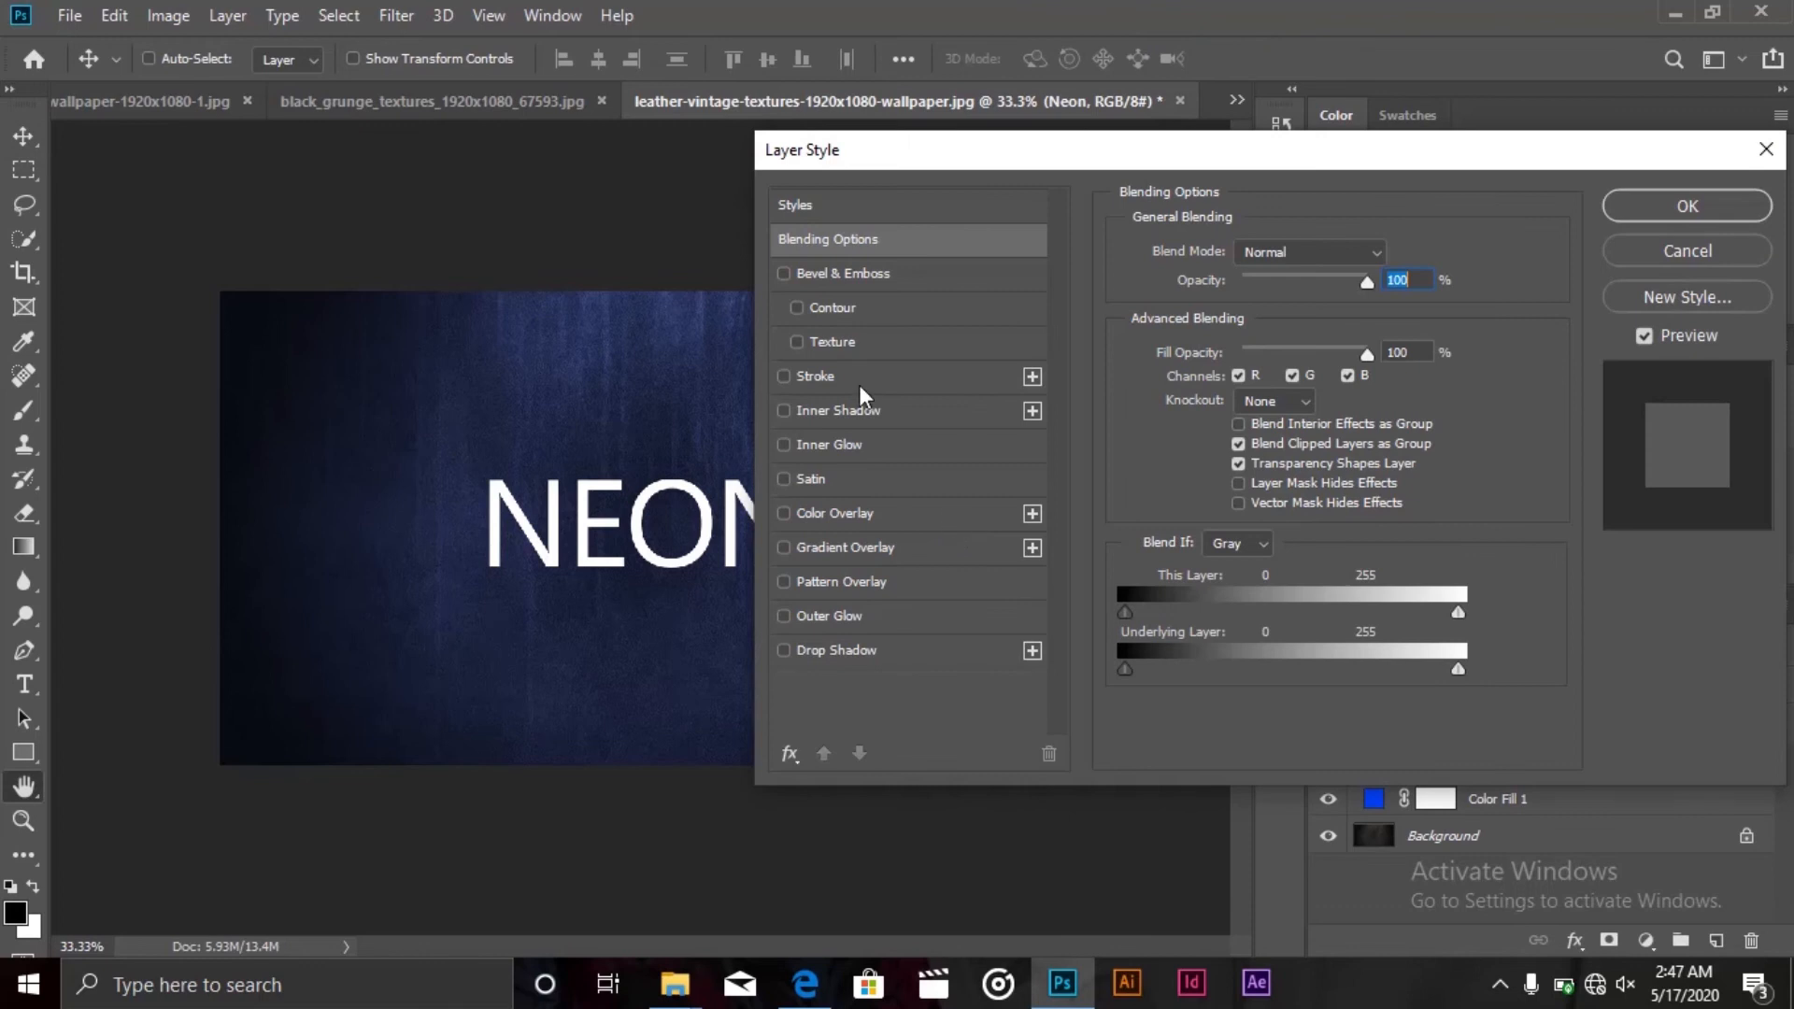
pyautogui.click(818, 626)
pyautogui.moveTo(1188, 144); pyautogui.dragTo(1390, 118)
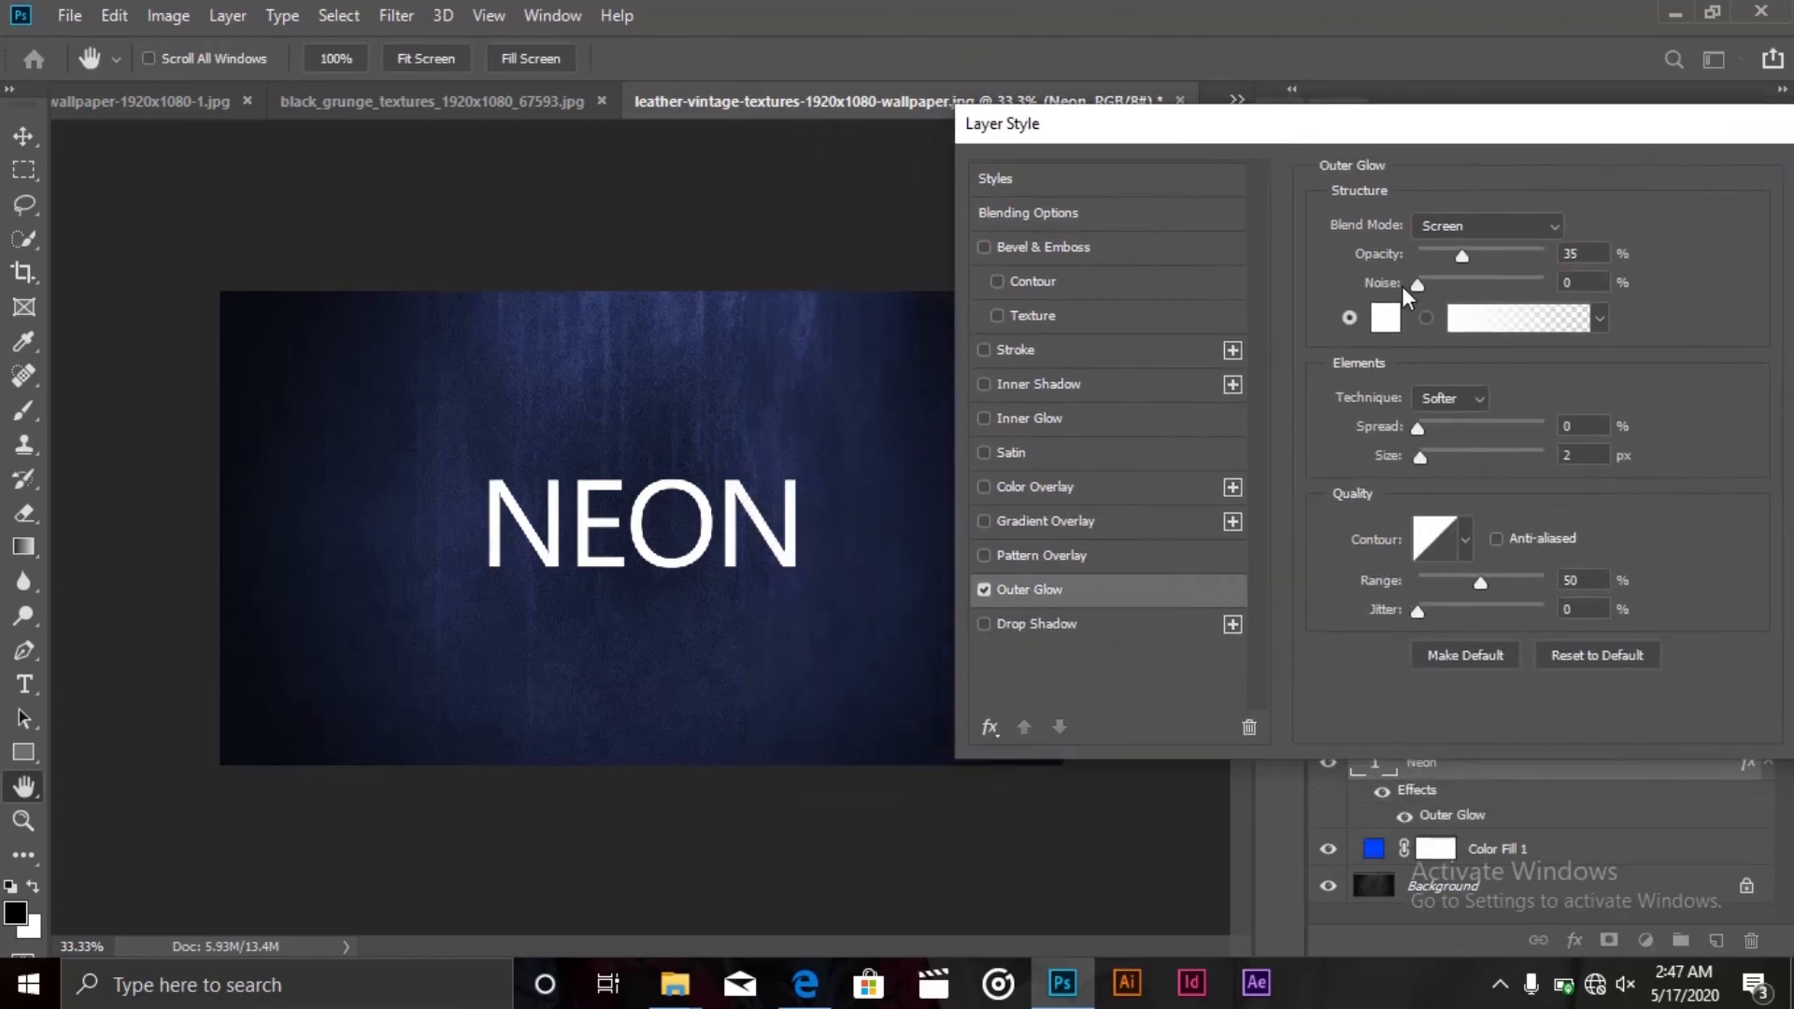
# Set the outer glow's colour to the bright blue 0078ff
pyautogui.click(1385, 317)
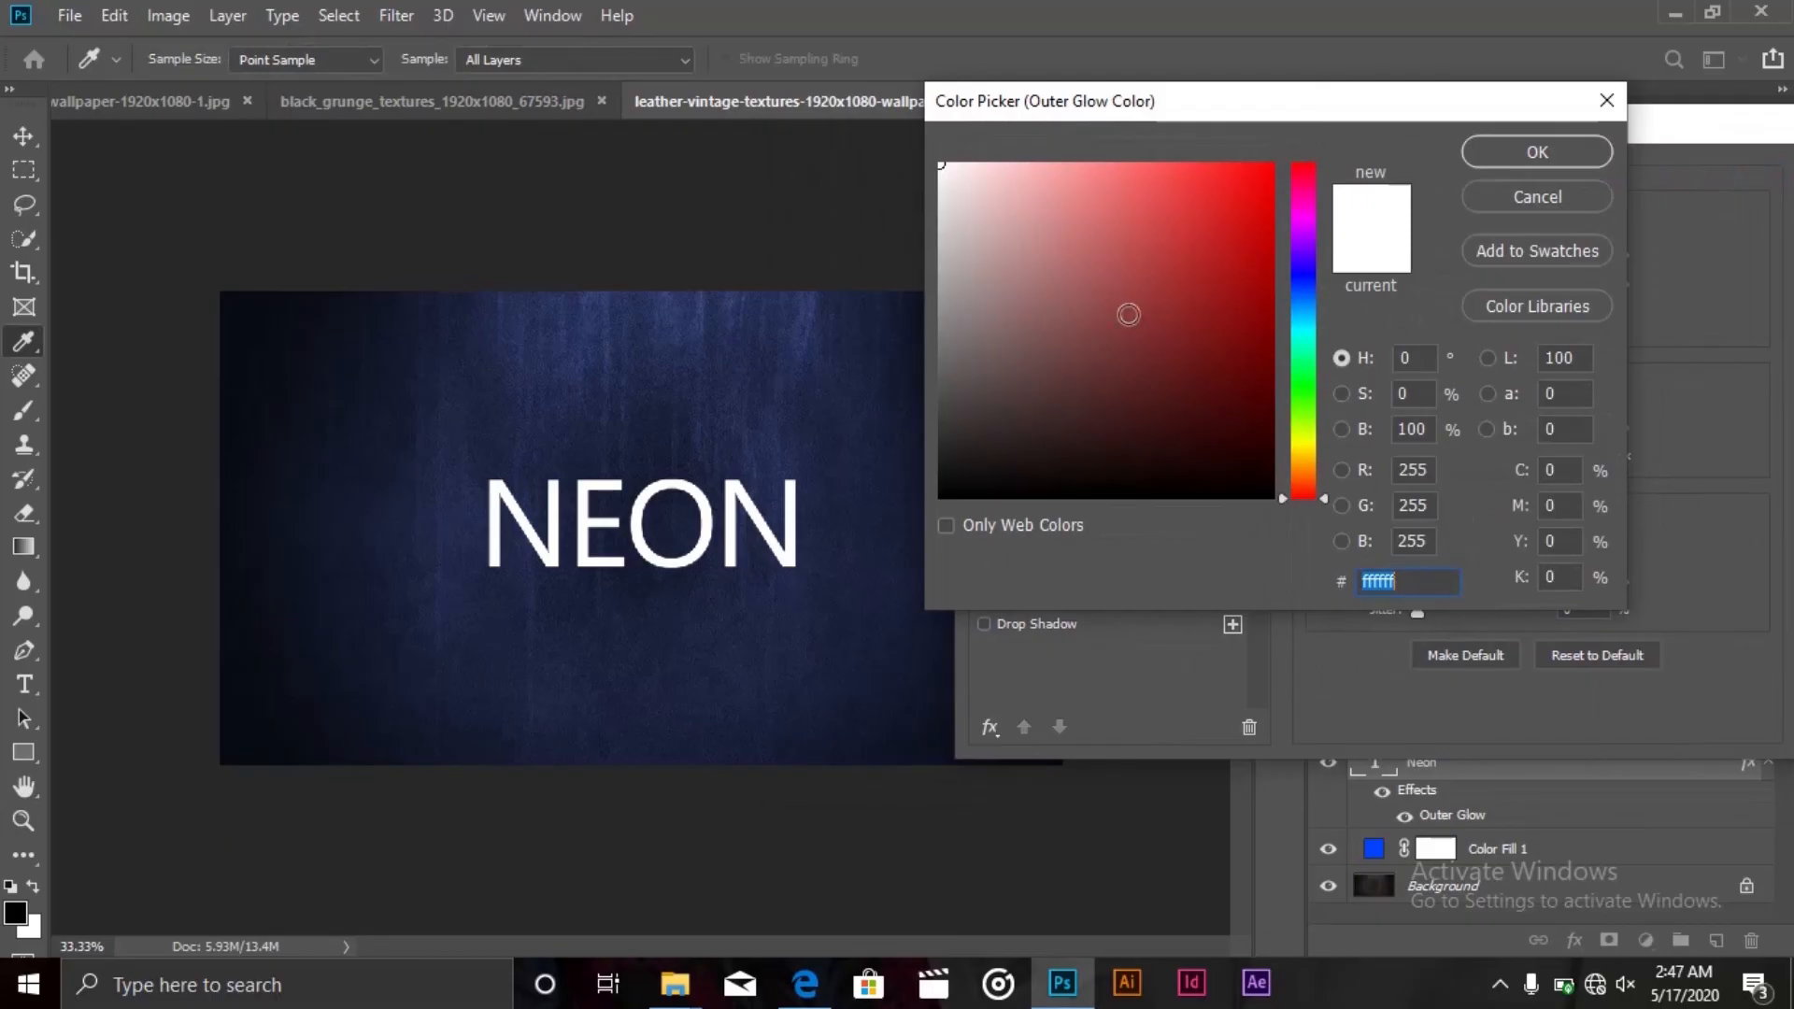
pyautogui.click(1303, 319)
pyautogui.click(1271, 220)
pyautogui.click(1271, 178)
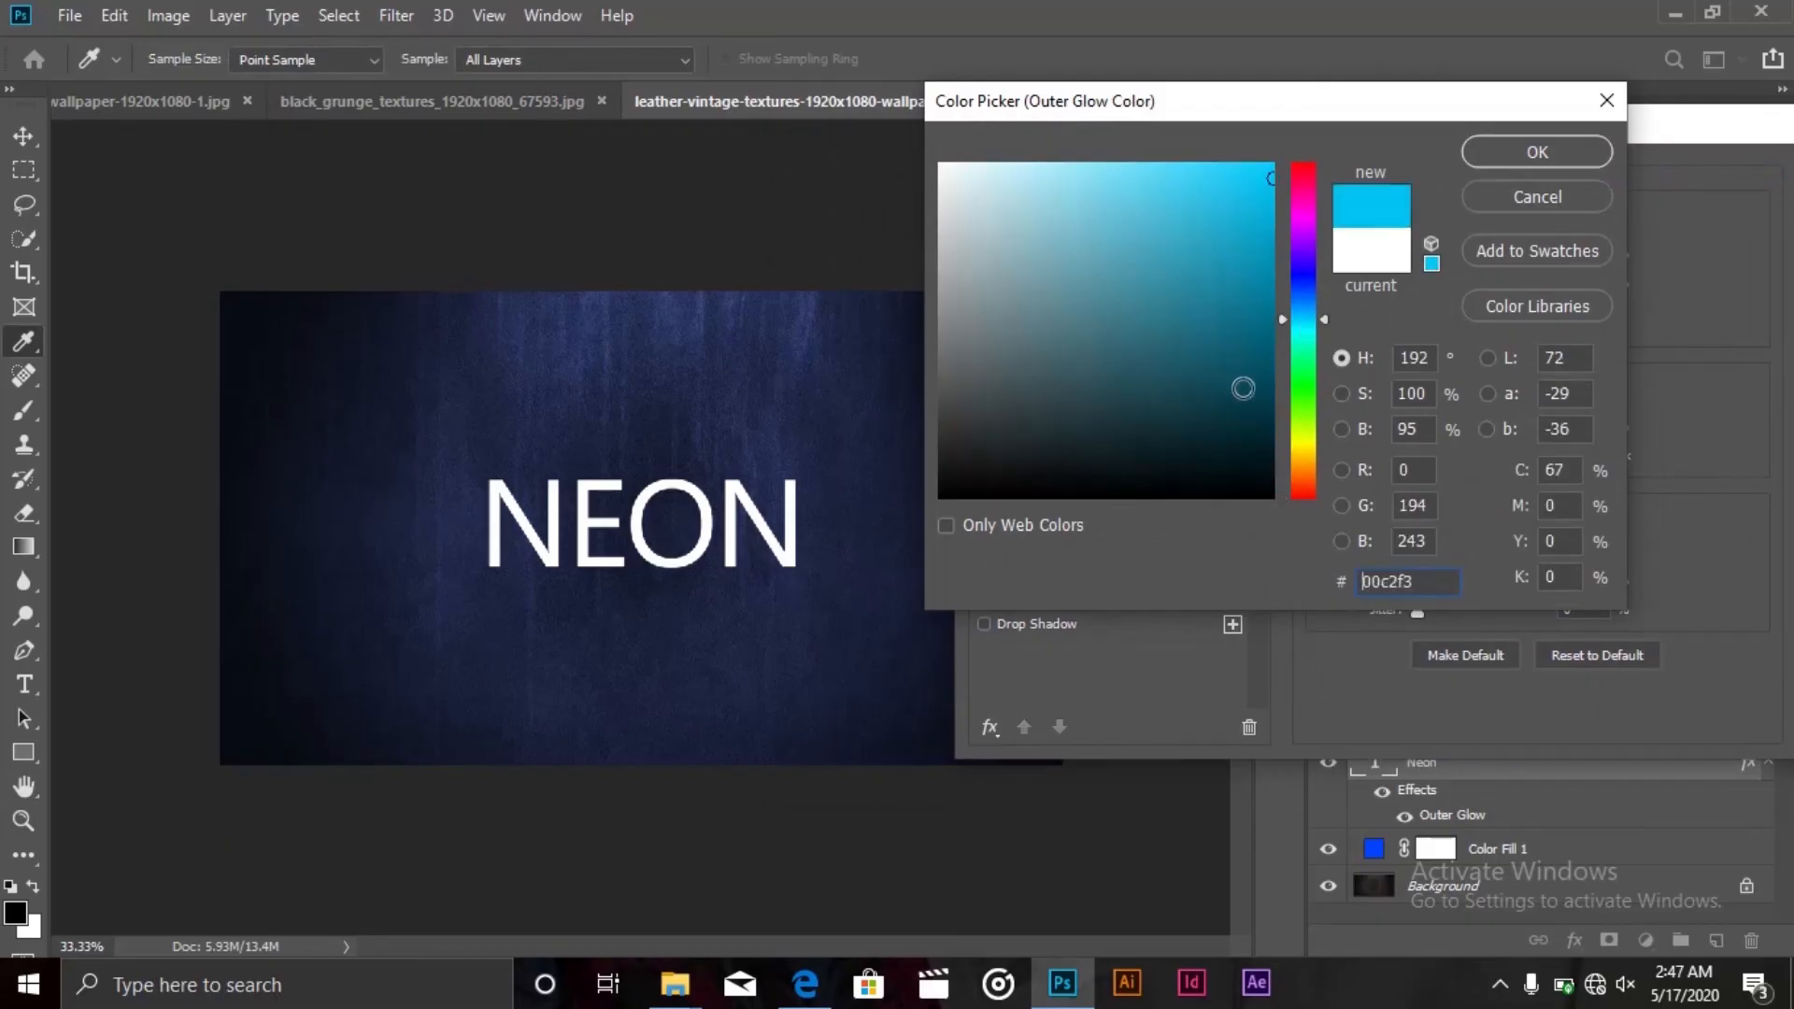
pyautogui.click(1314, 318)
pyautogui.moveTo(1314, 315); pyautogui.dragTo(1313, 301)
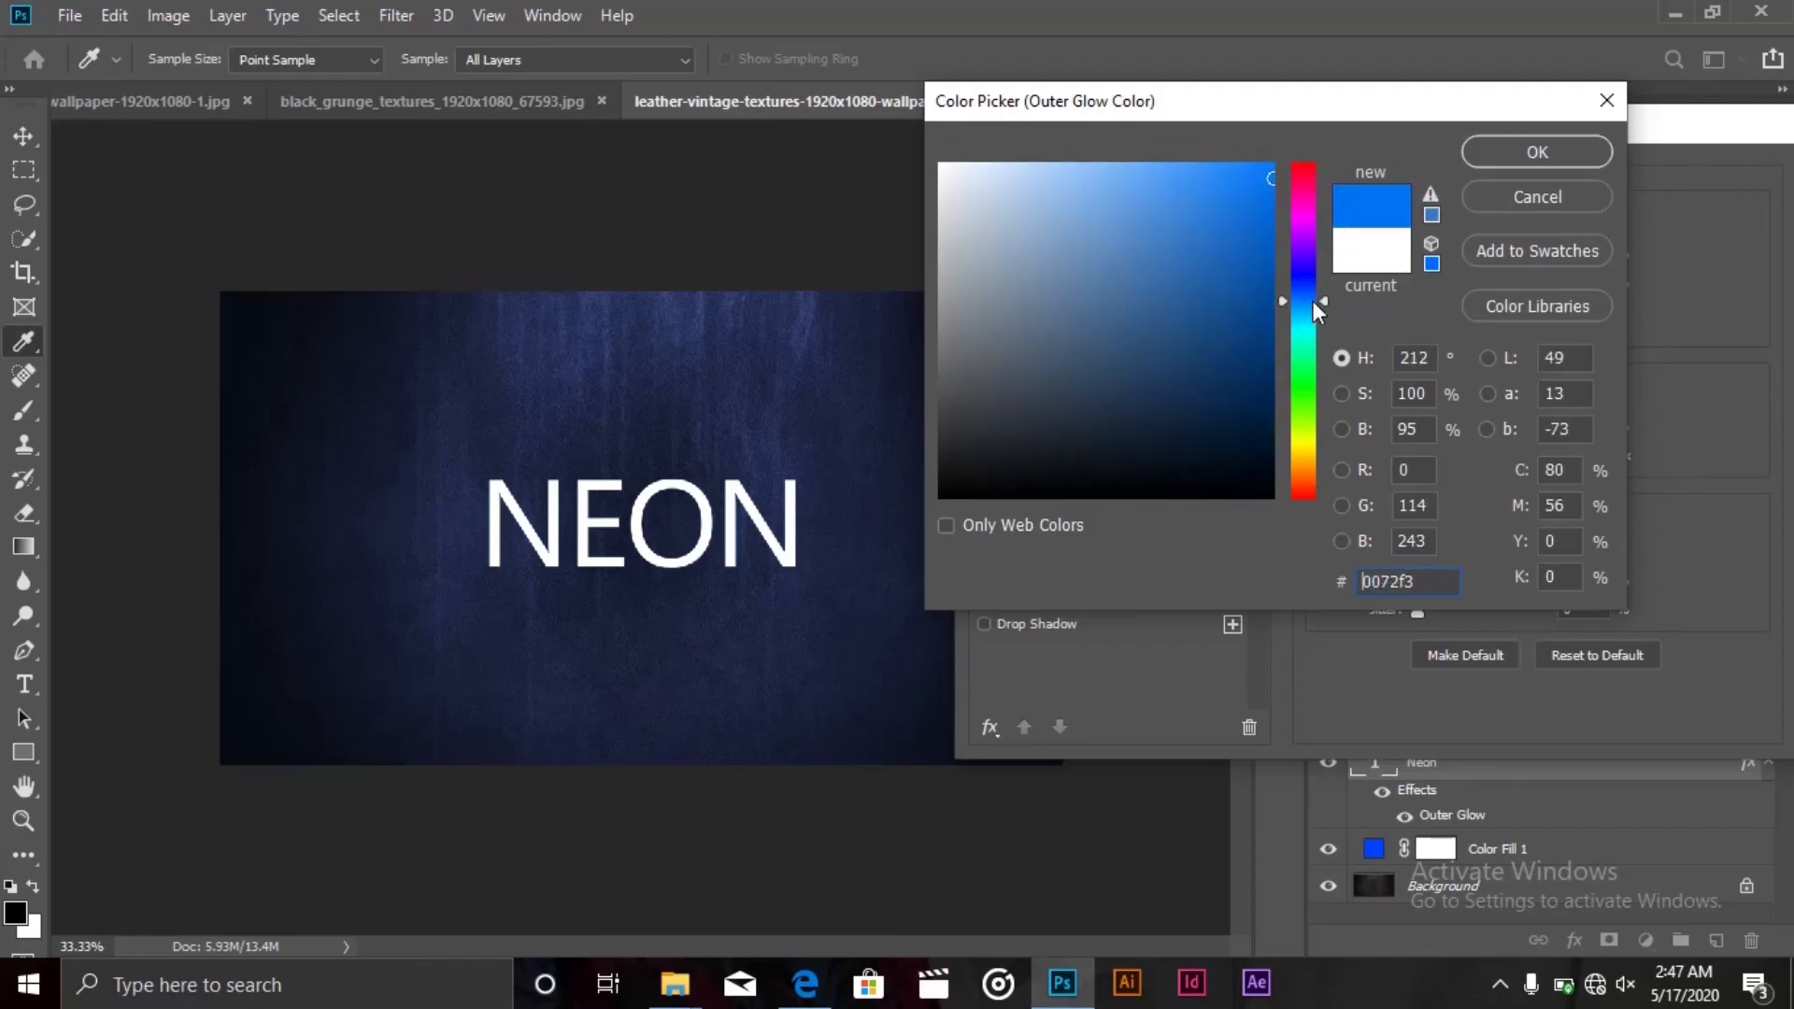
pyautogui.click(1497, 147)
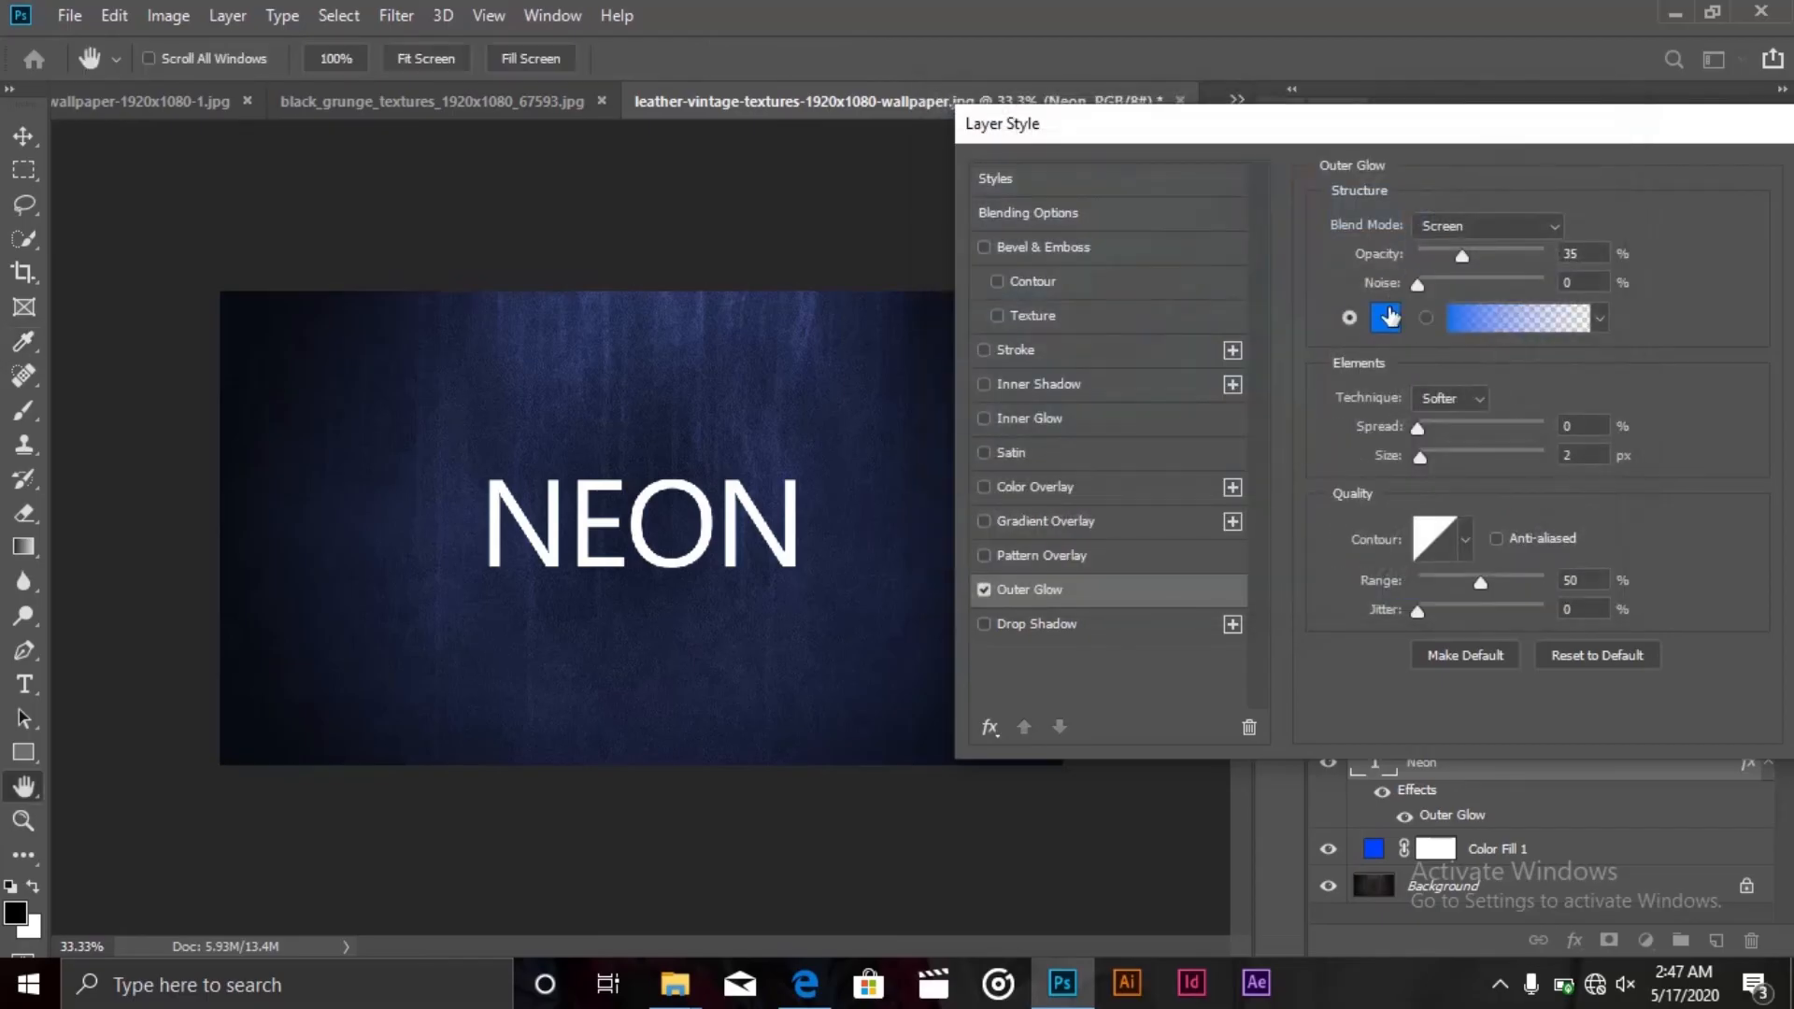
pyautogui.click(1389, 318)
pyautogui.write('0078ff')
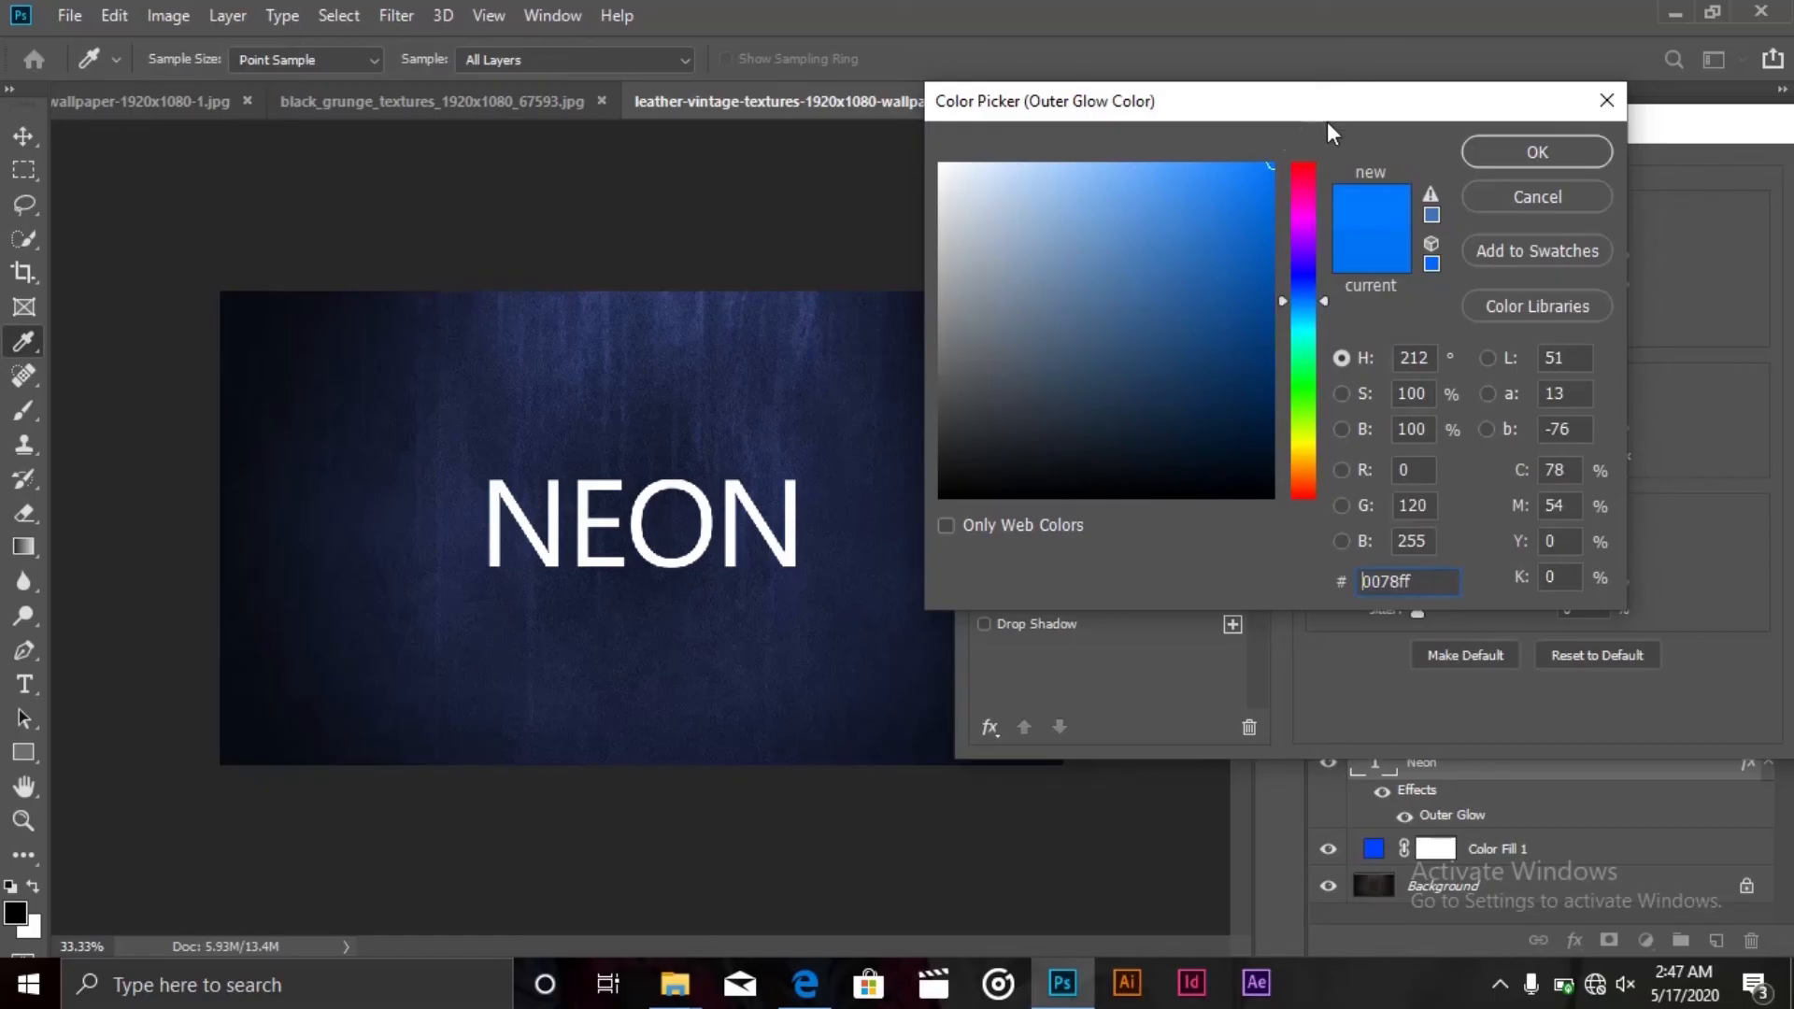
pyautogui.click(1506, 150)
# Set the outer glow to 68% opacity, 46 px size and 61% range, and apply the layer style
pyautogui.moveTo(1428, 452); pyautogui.dragTo(1451, 452)
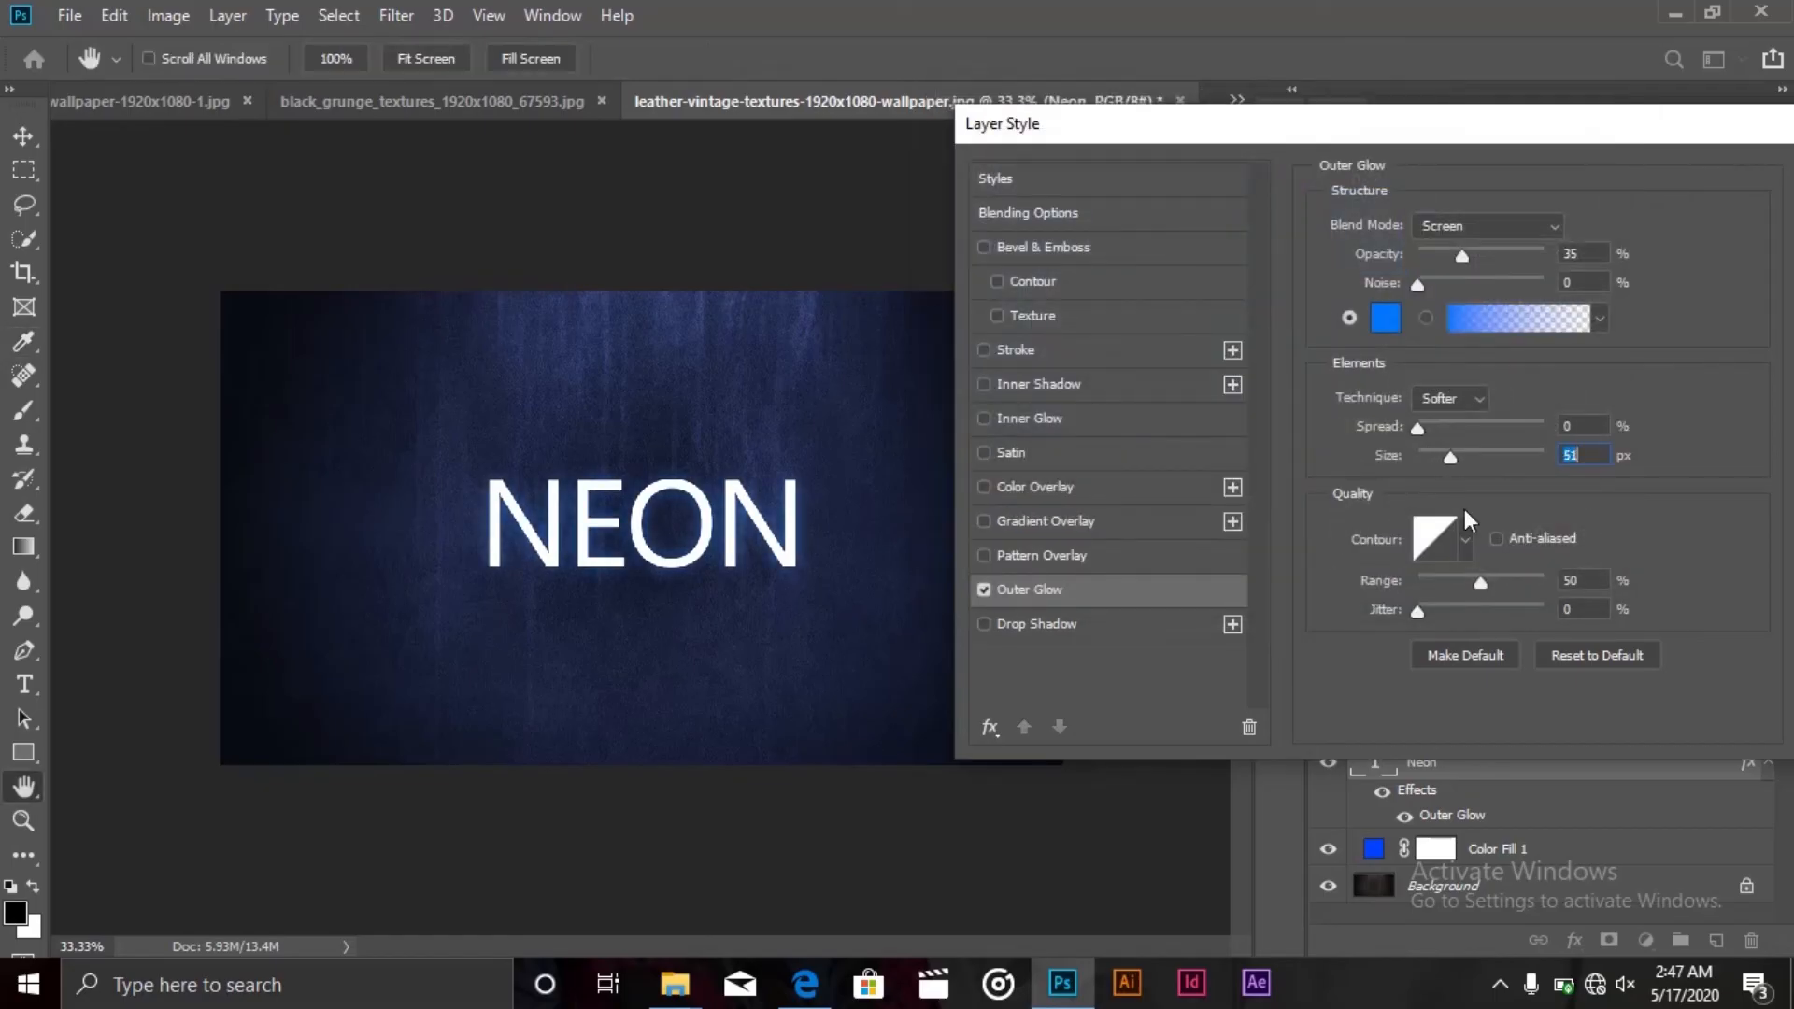
pyautogui.moveTo(1484, 587); pyautogui.dragTo(1487, 581)
pyautogui.moveTo(1468, 459); pyautogui.dragTo(1472, 458)
pyautogui.moveTo(1499, 260); pyautogui.dragTo(1504, 256)
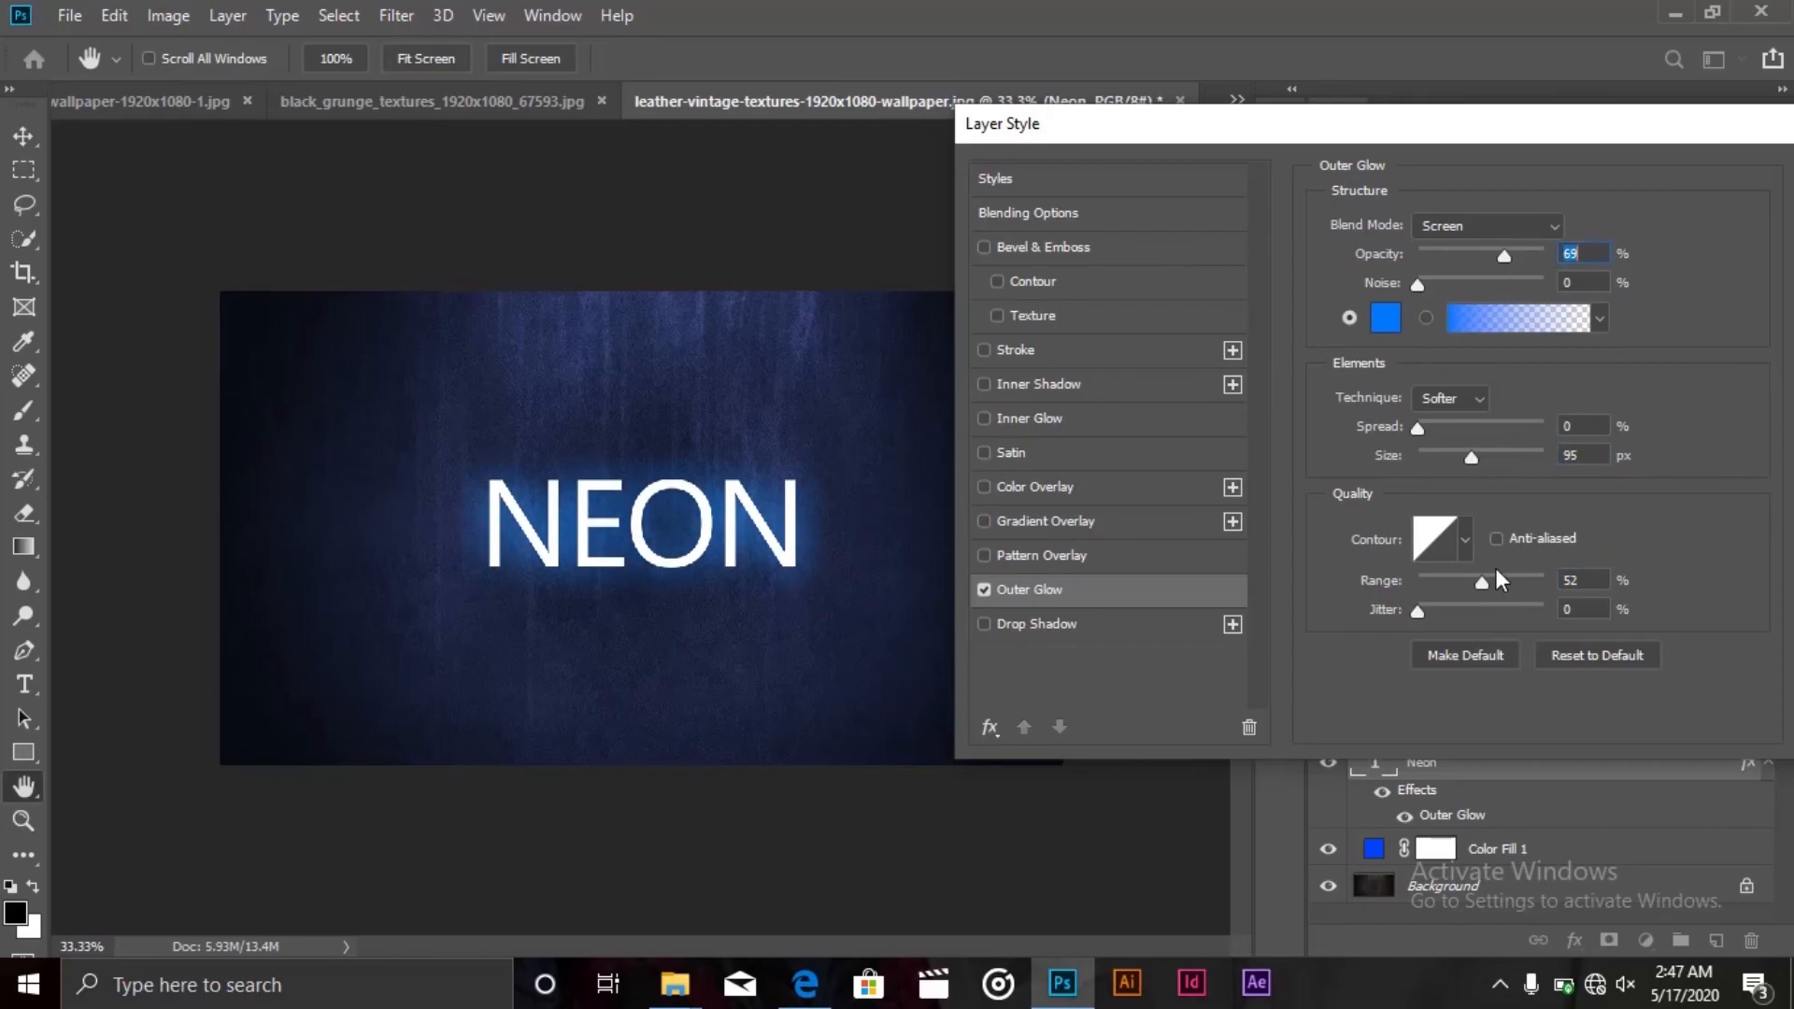
pyautogui.moveTo(1483, 587)
pyautogui.mouseDown()
pyautogui.moveTo(1461, 587)
pyautogui.moveTo(1494, 586)
pyautogui.mouseUp()
pyautogui.moveTo(1439, 452); pyautogui.dragTo(1449, 454)
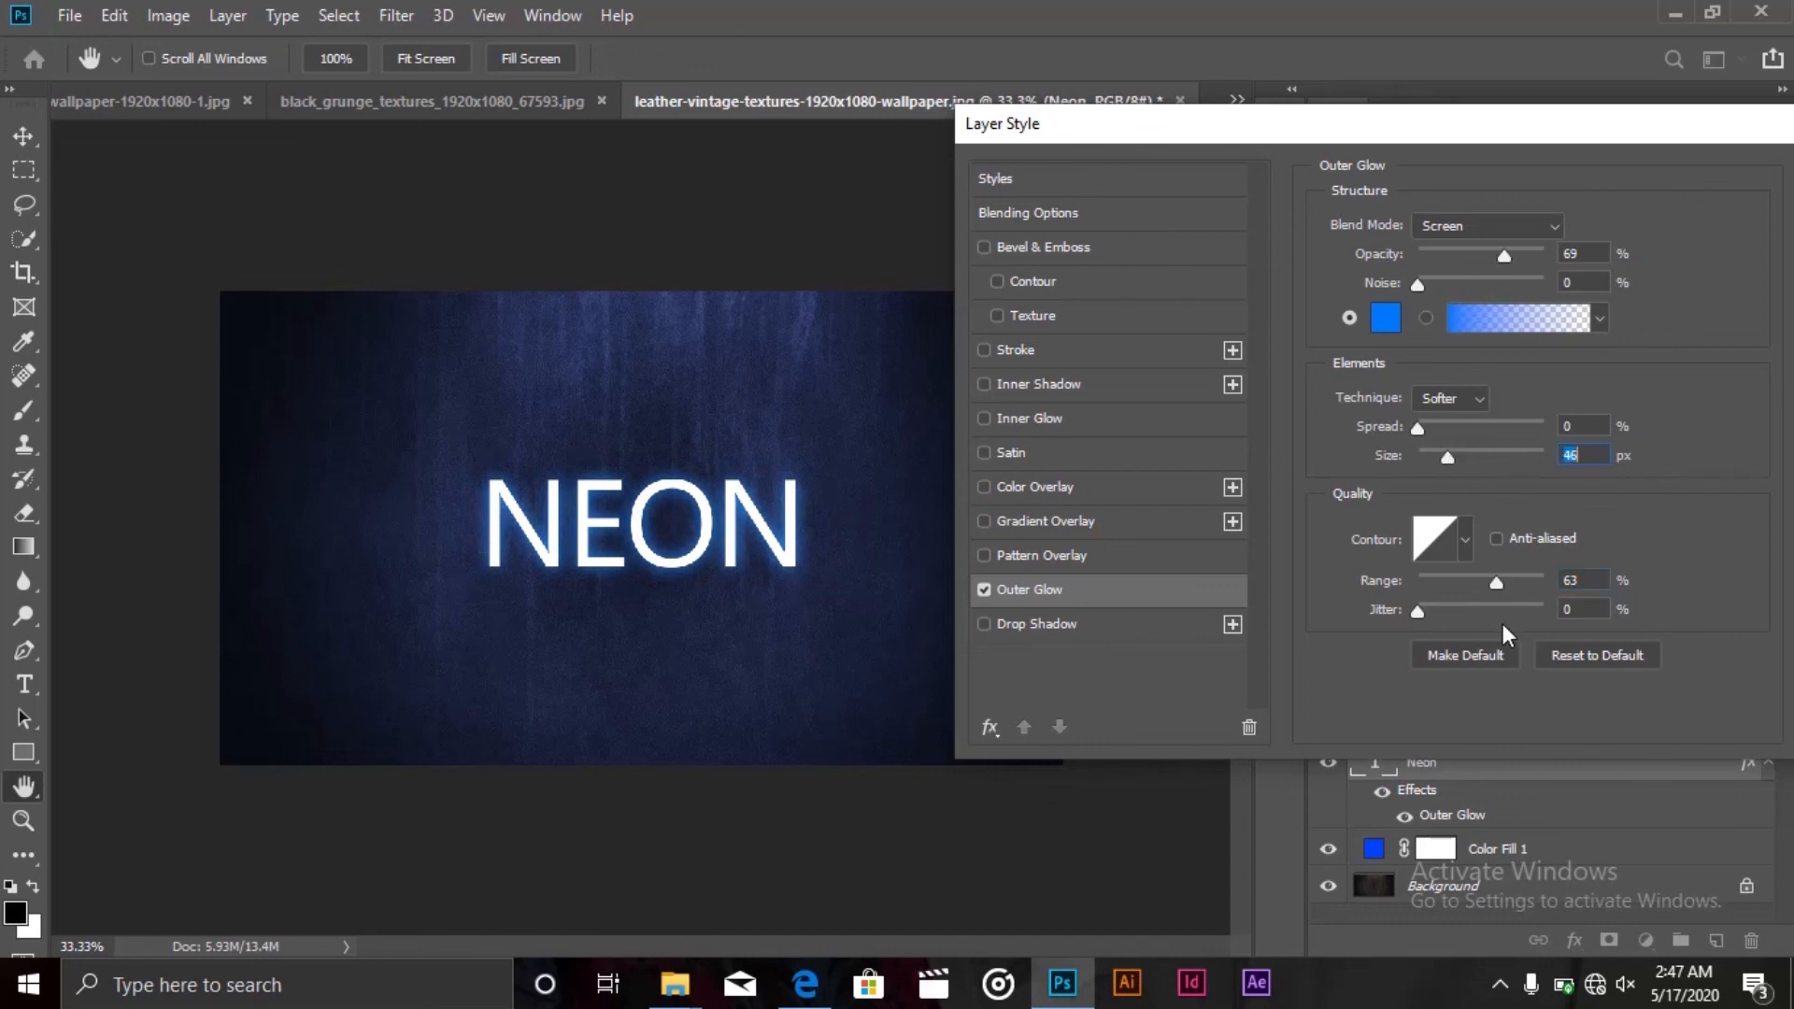
pyautogui.moveTo(1490, 581); pyautogui.dragTo(1502, 584)
pyautogui.moveTo(1509, 256); pyautogui.dragTo(1504, 248)
pyautogui.moveTo(1444, 131); pyautogui.dragTo(1307, 159)
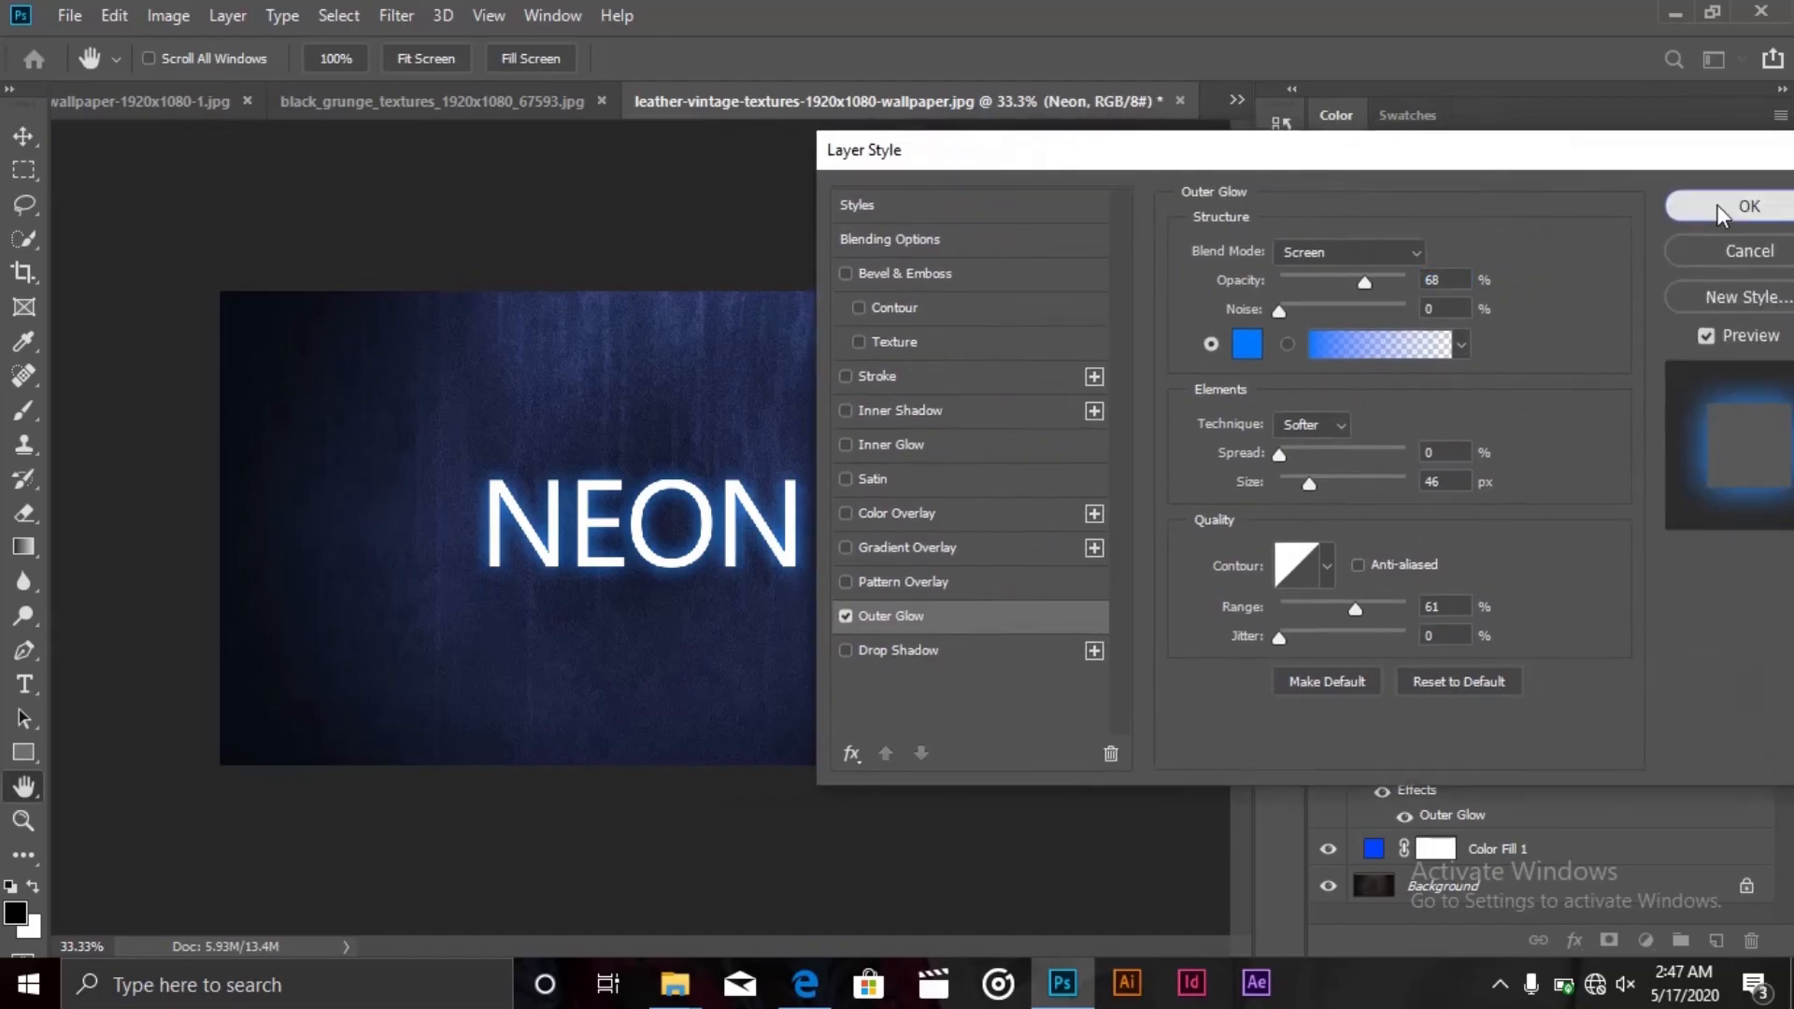
pyautogui.press('Return')
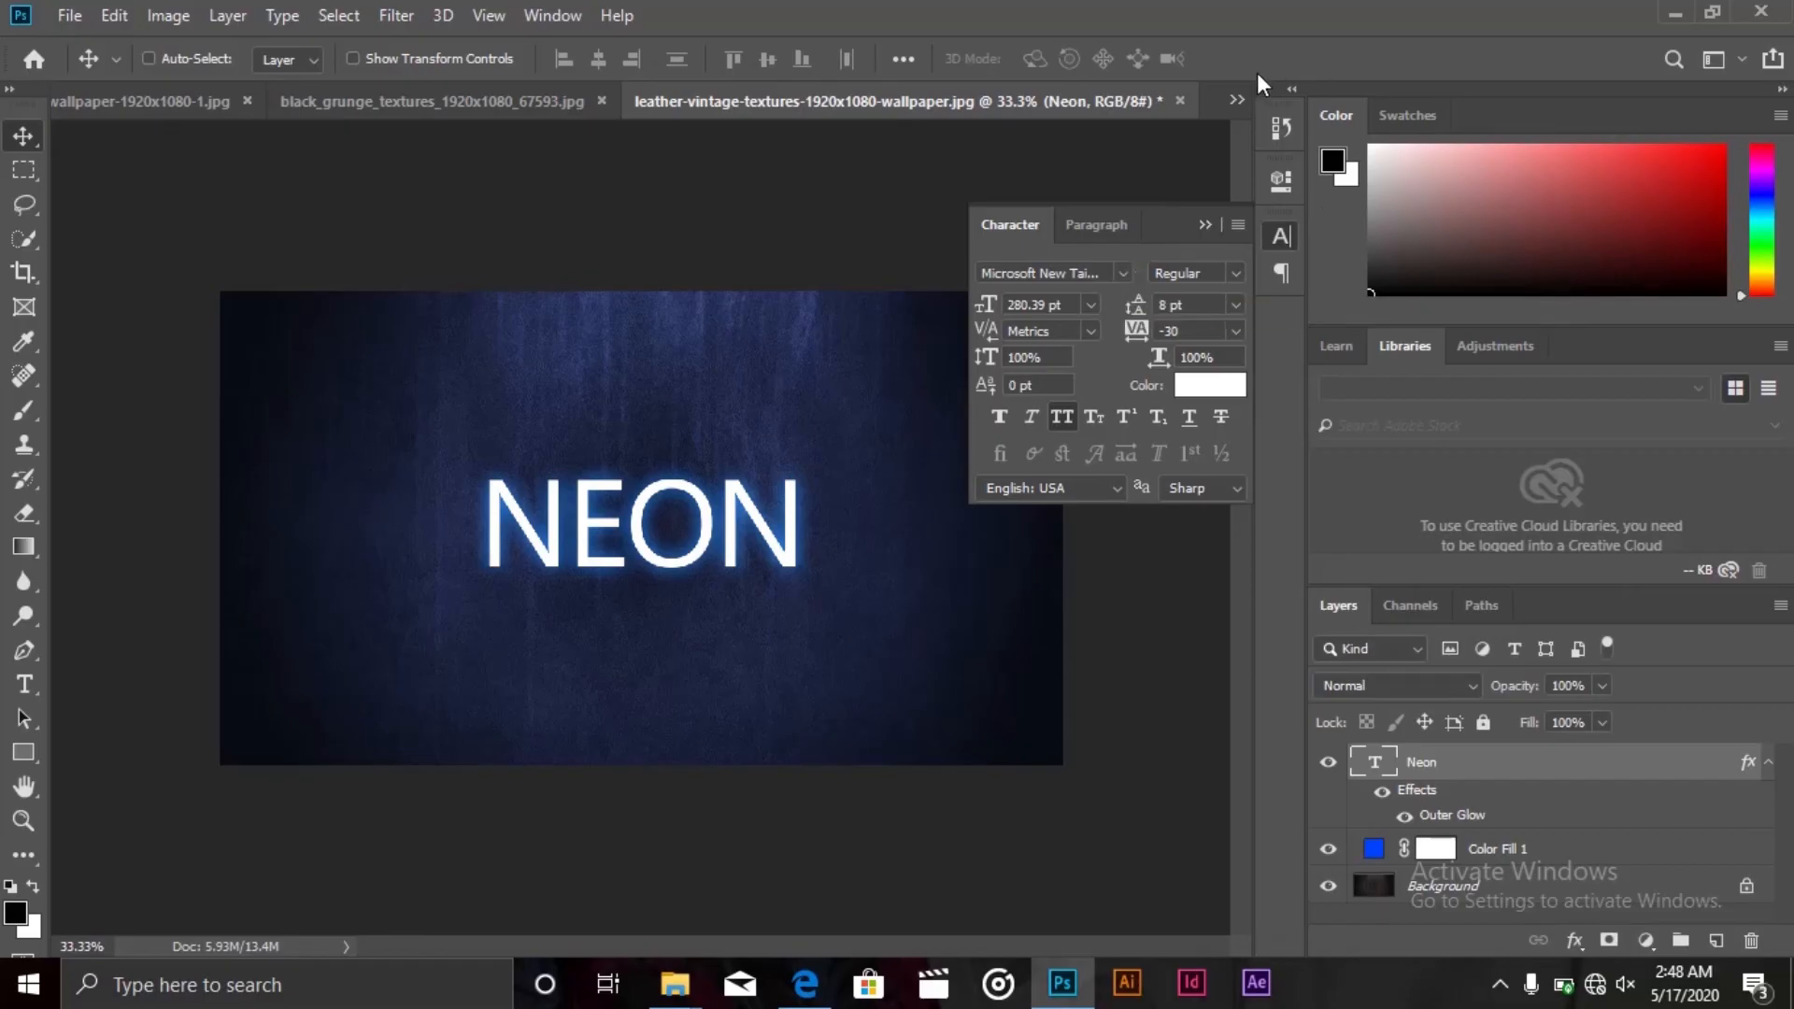
# Switch to the Dexter's Lab wallpaper document, clear the character settings off the canvas and add the text "MOMO" below the monkey's outstretched arm
pyautogui.click(1235, 99)
pyautogui.click(821, 215)
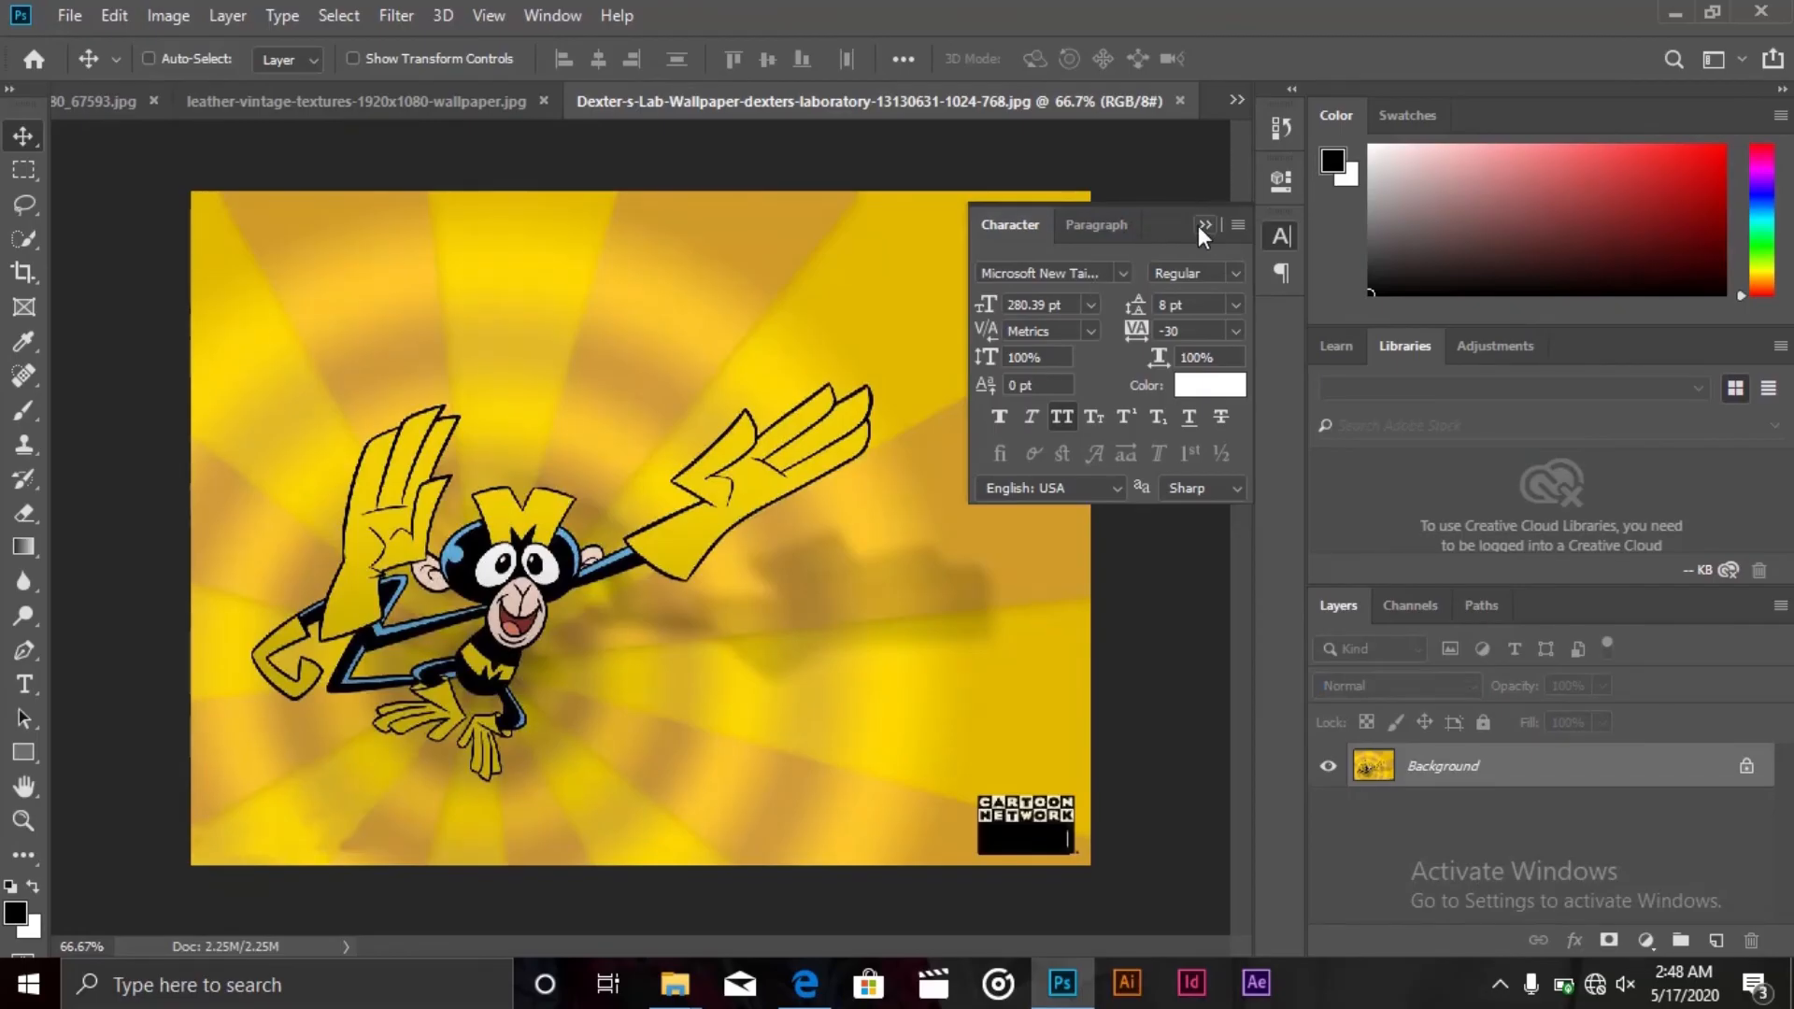
pyautogui.click(1204, 226)
pyautogui.press('t')
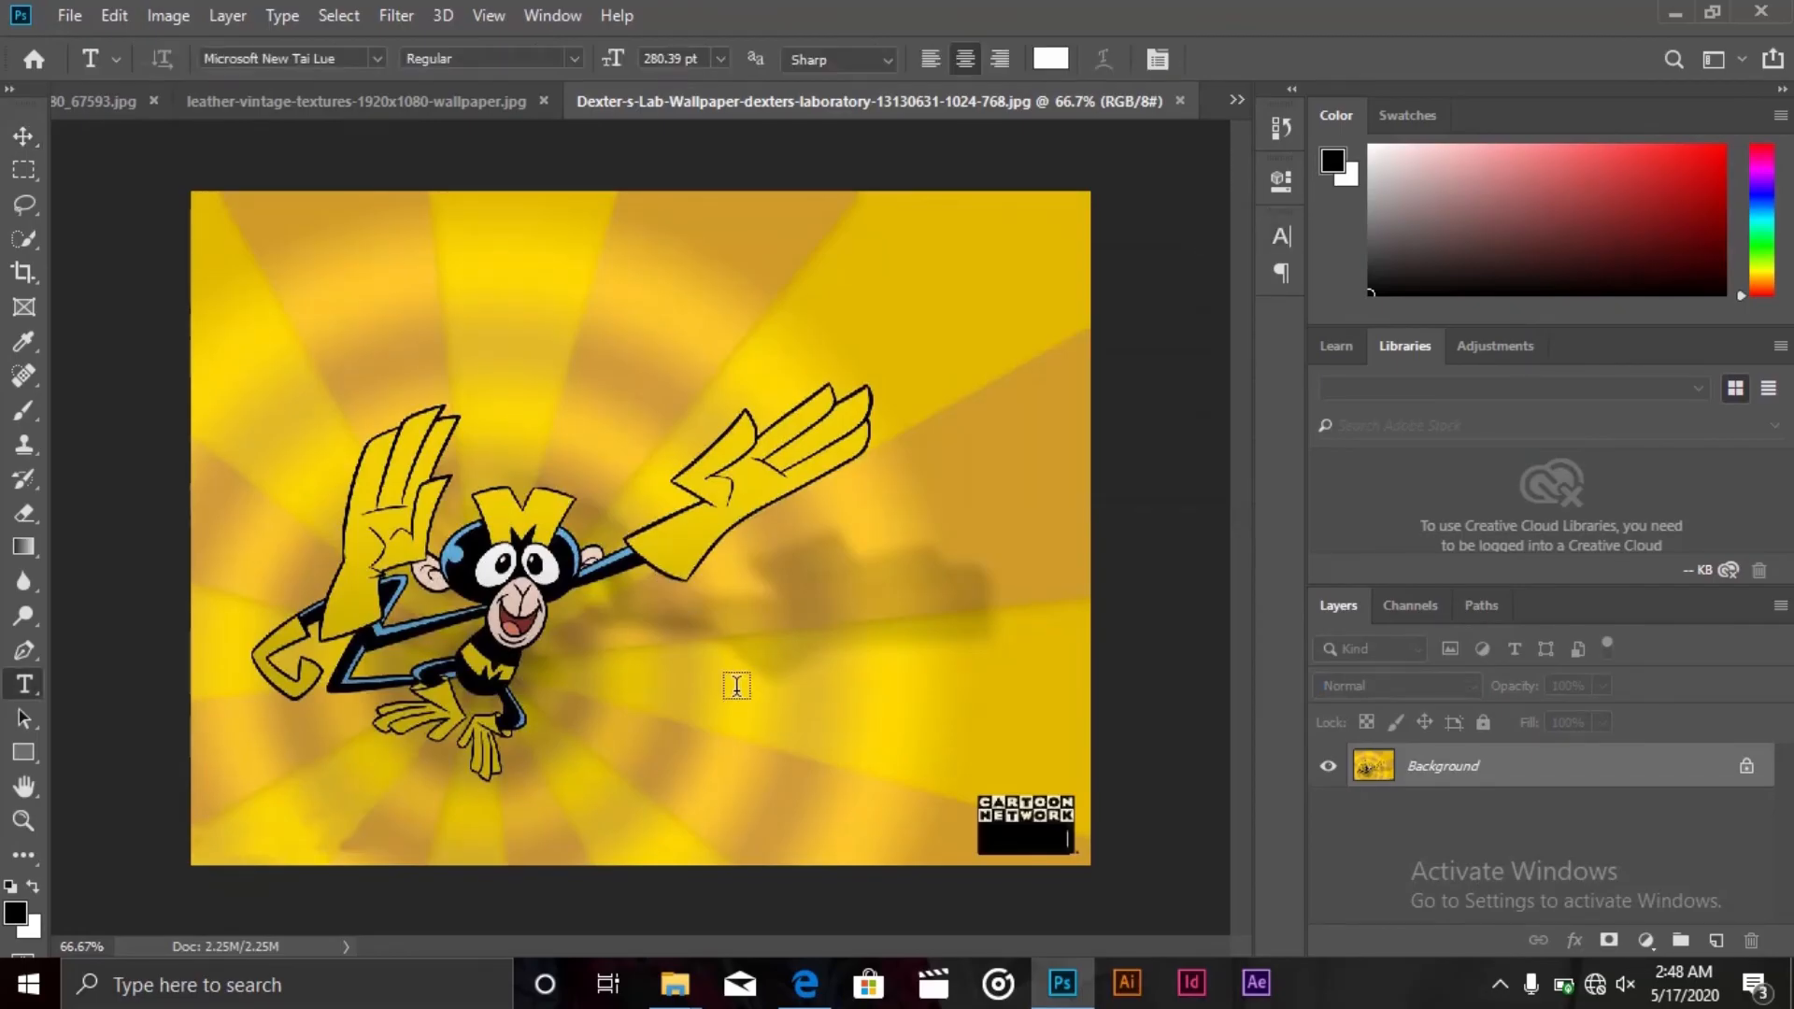
pyautogui.click(736, 686)
pyautogui.write('M')
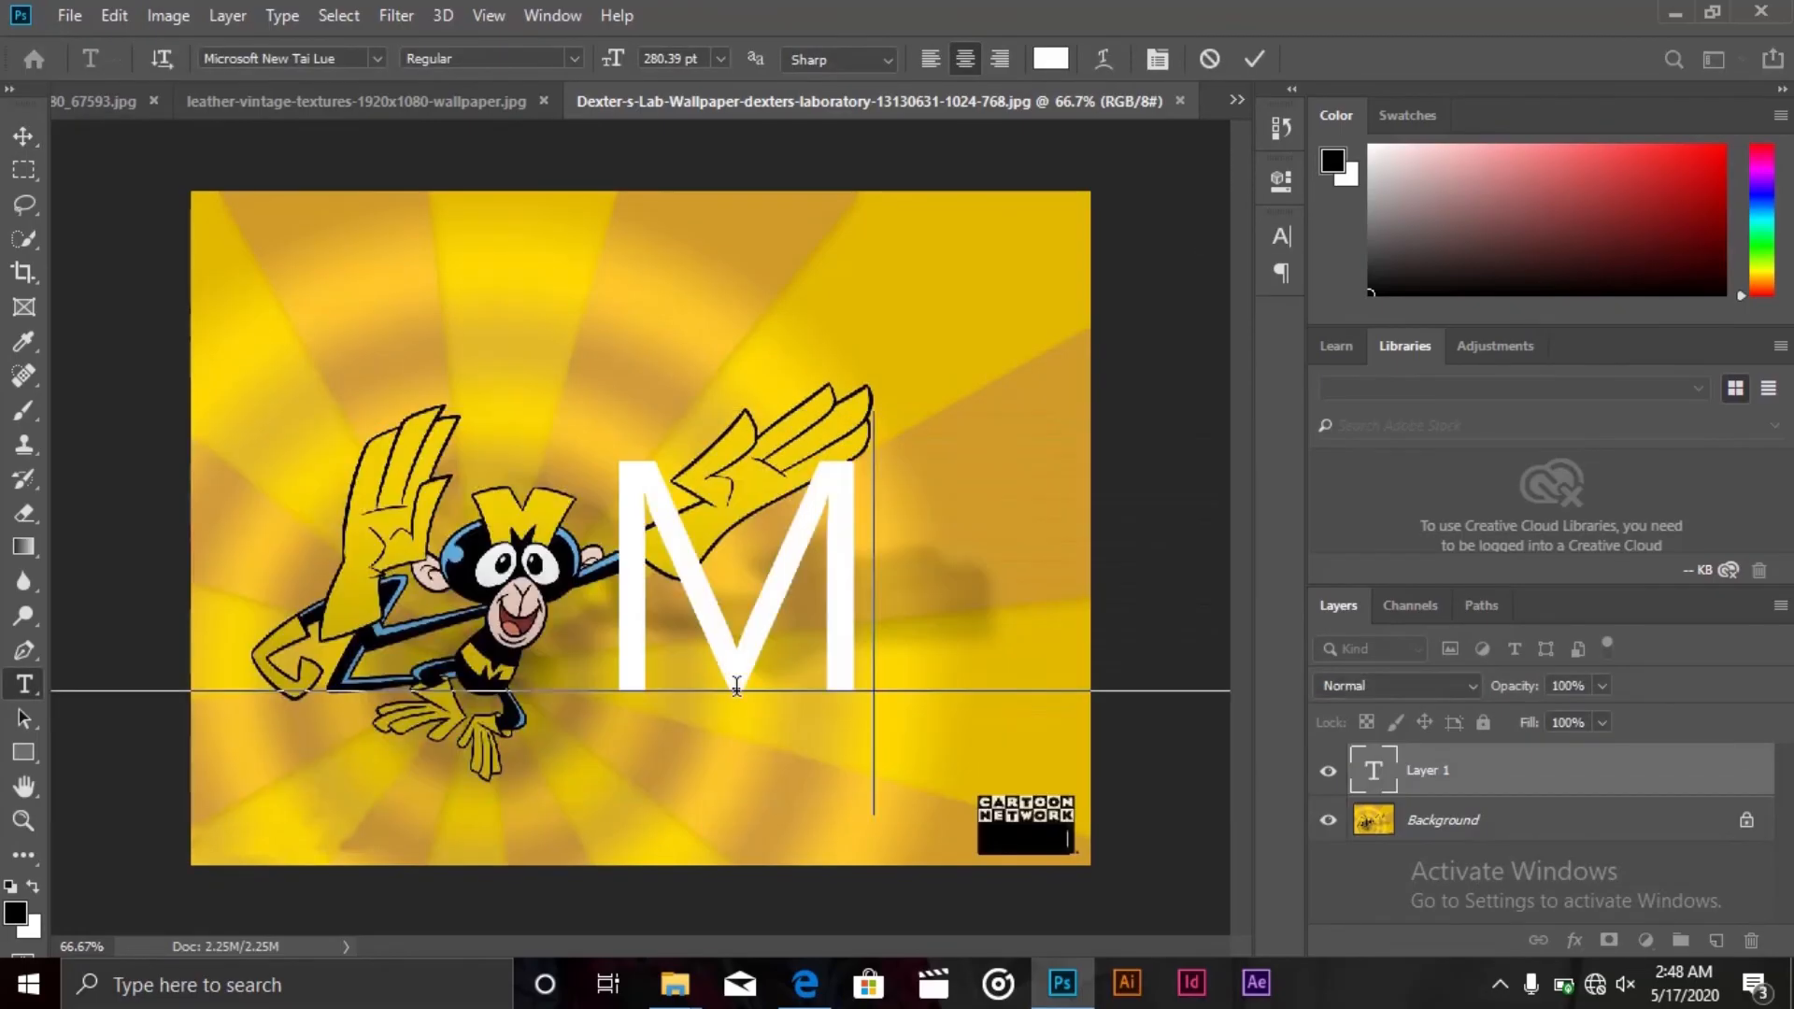
pyautogui.write('O')
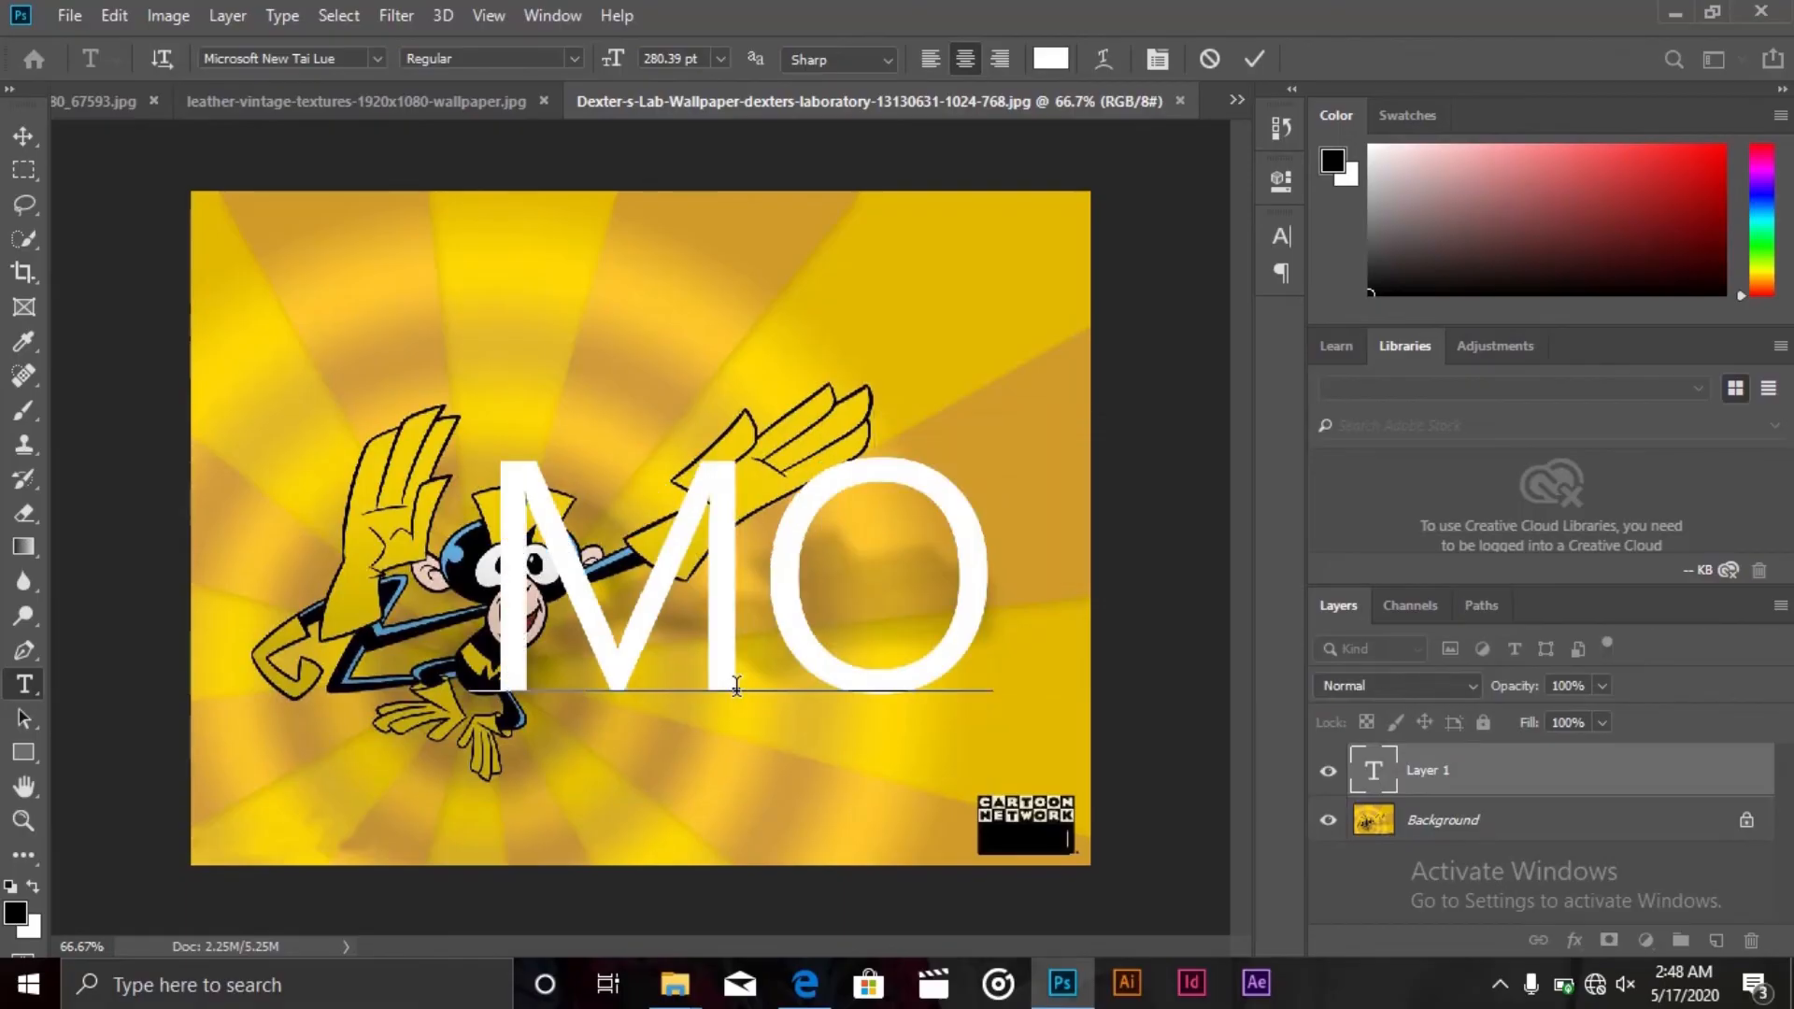
pyautogui.write('MO')
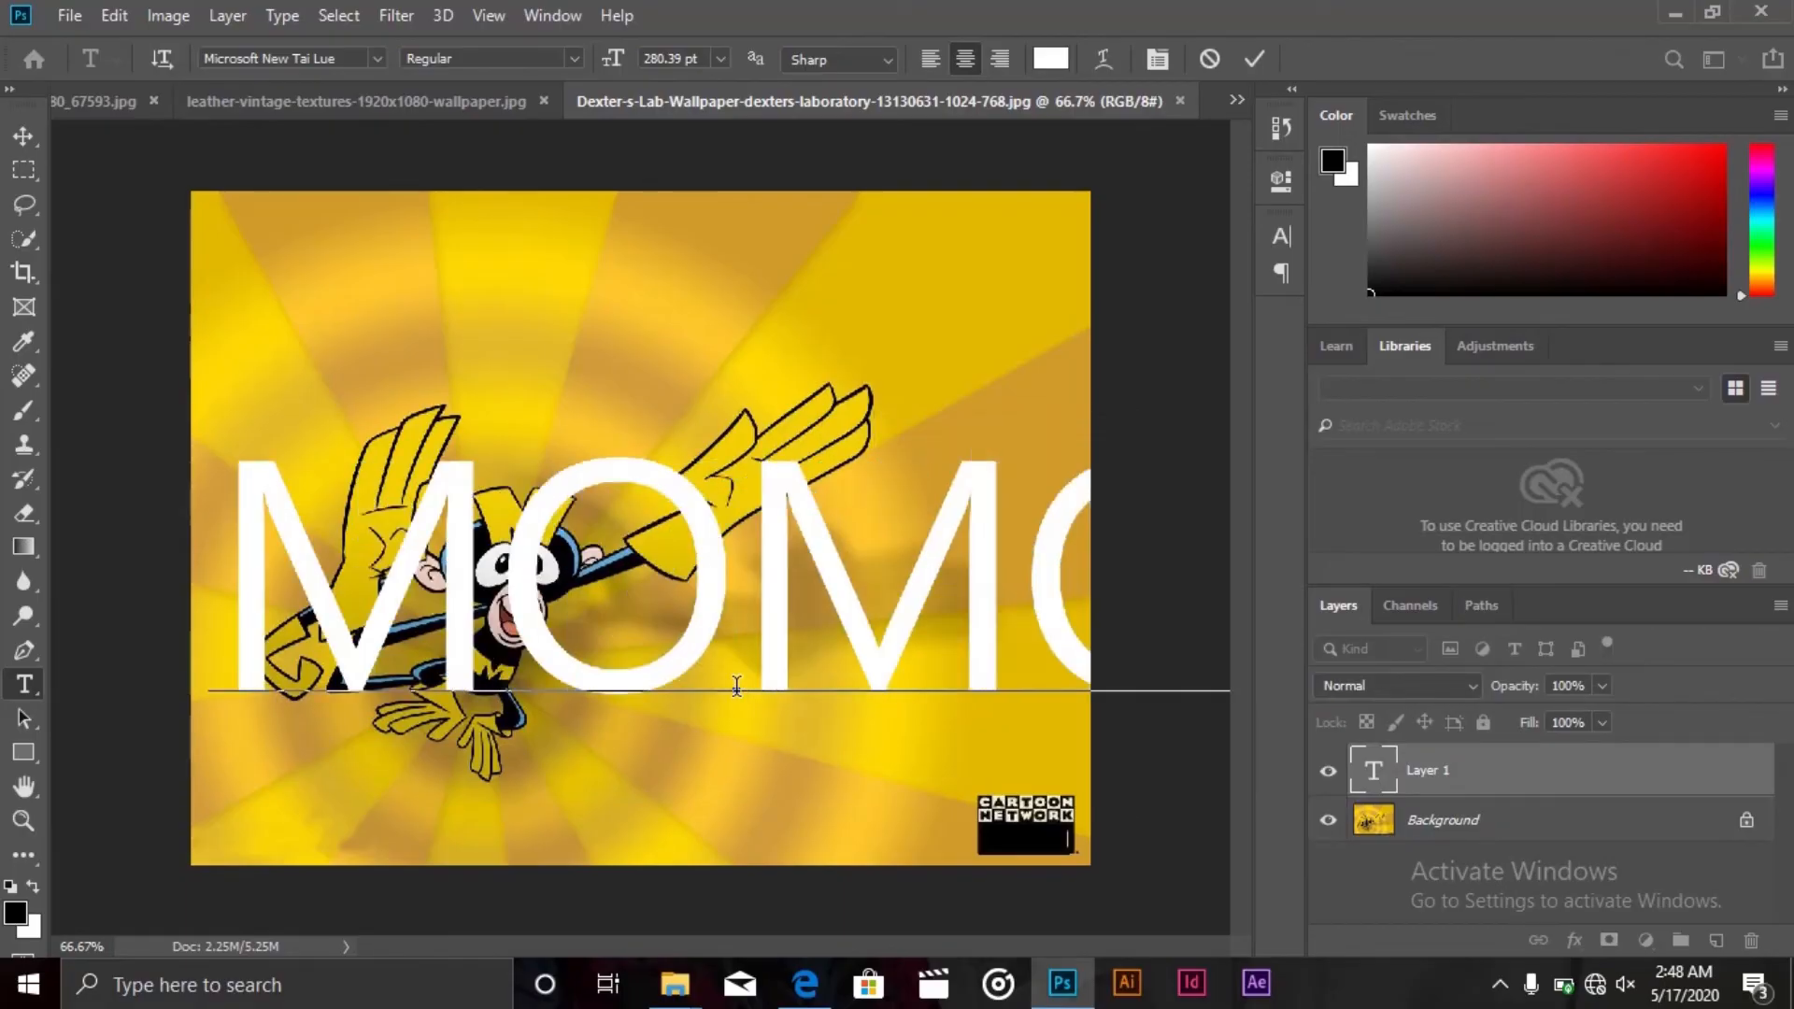
pyautogui.click(1249, 63)
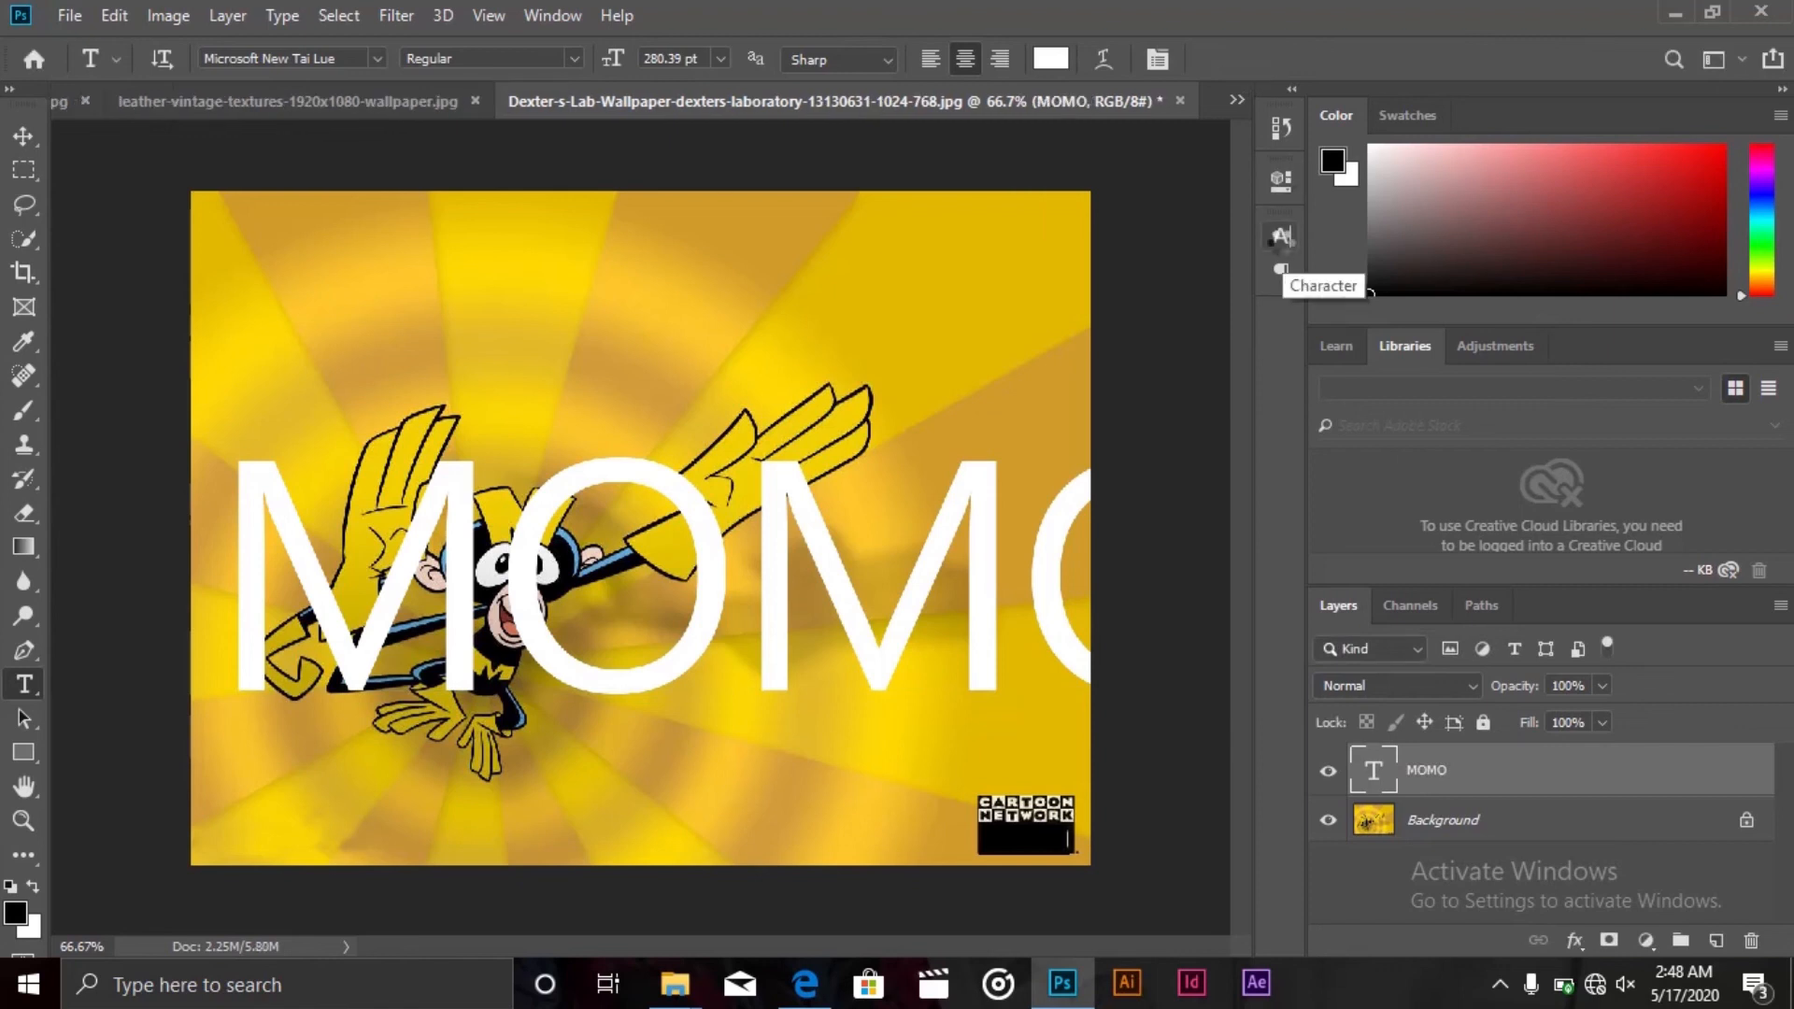
# Set the MOMO text's font size to 150 pt
pyautogui.click(1281, 238)
pyautogui.click(1044, 311)
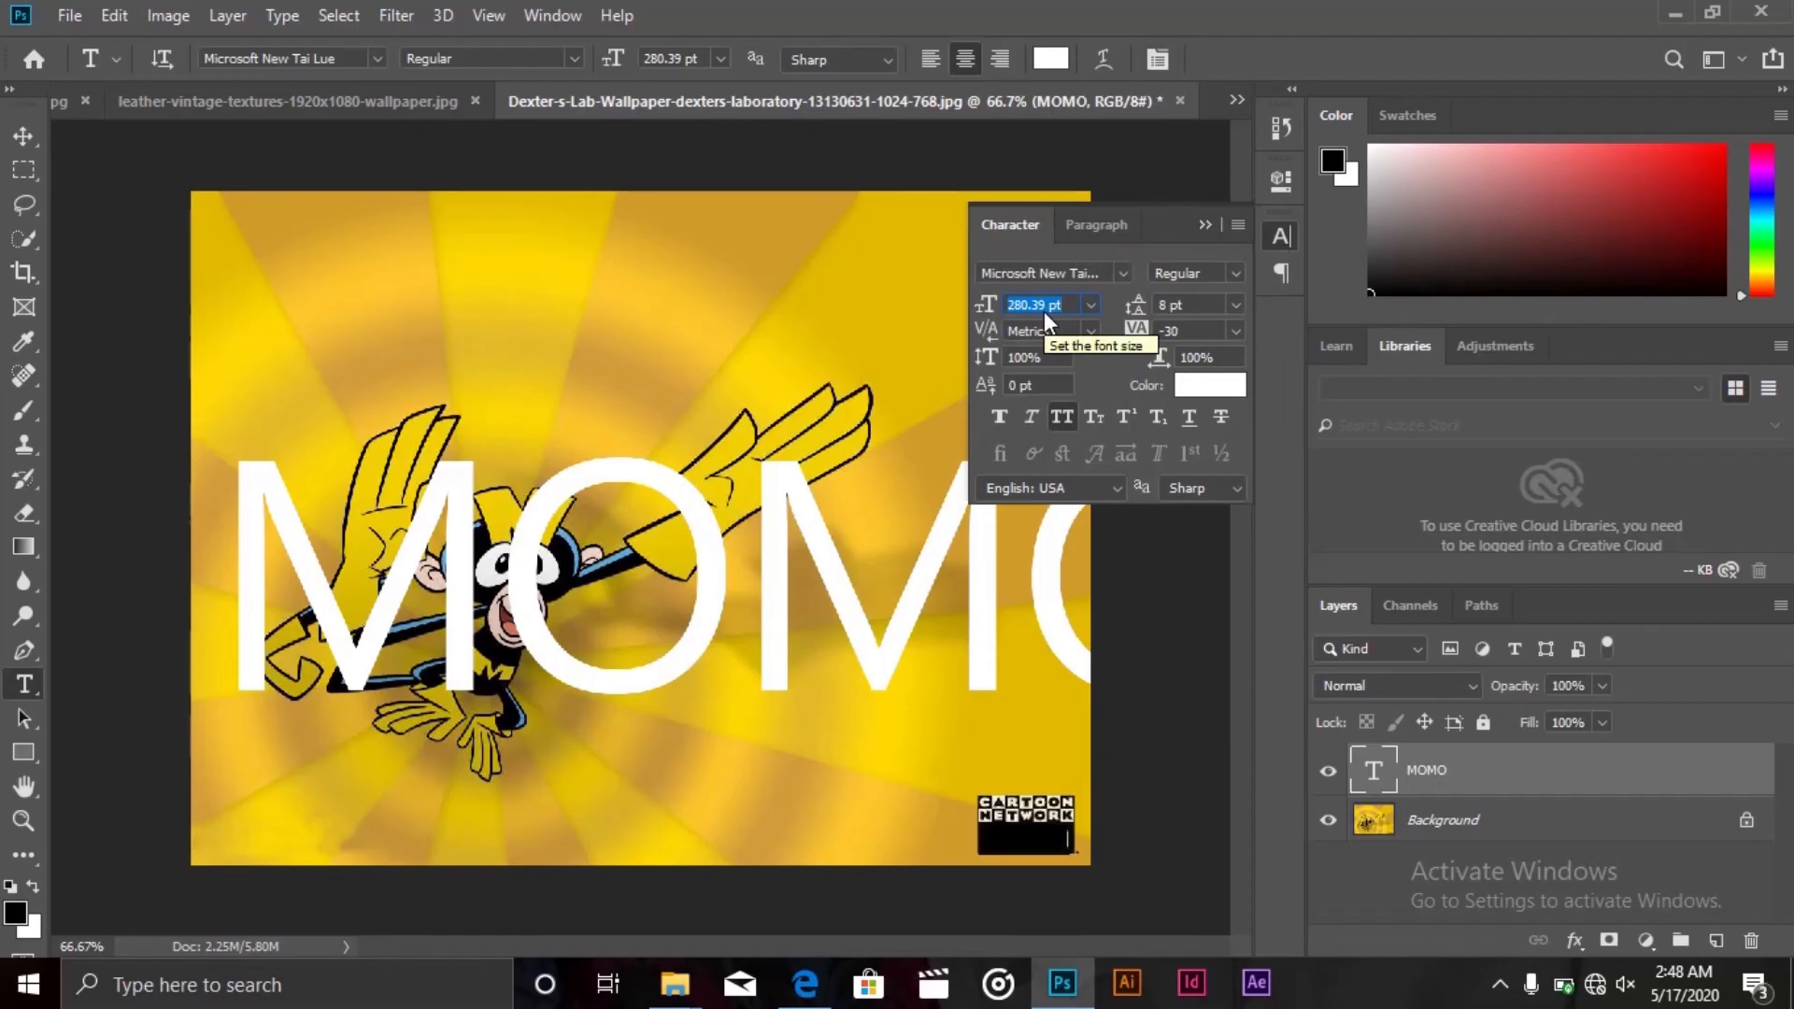
pyautogui.write('150')
pyautogui.press('Return')
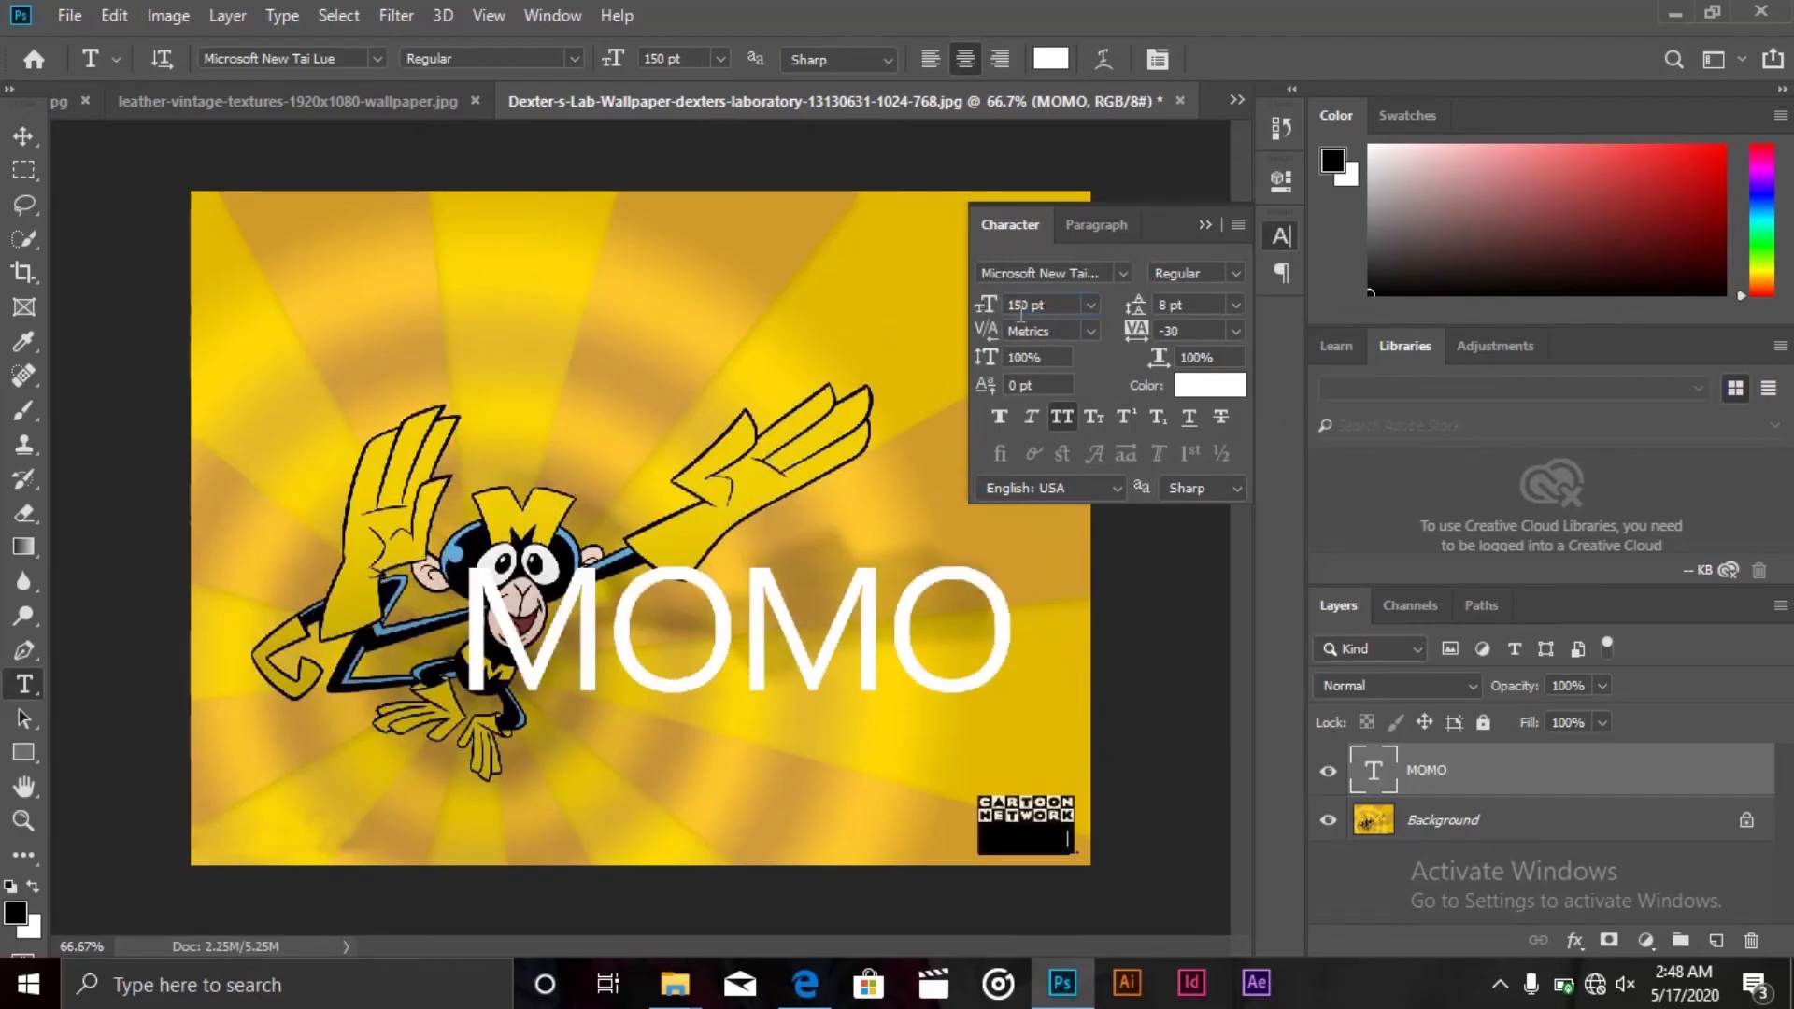
# Set the MOMO text's font size to 90 pt
pyautogui.click(1019, 304)
pyautogui.write('90')
pyautogui.press('Return')
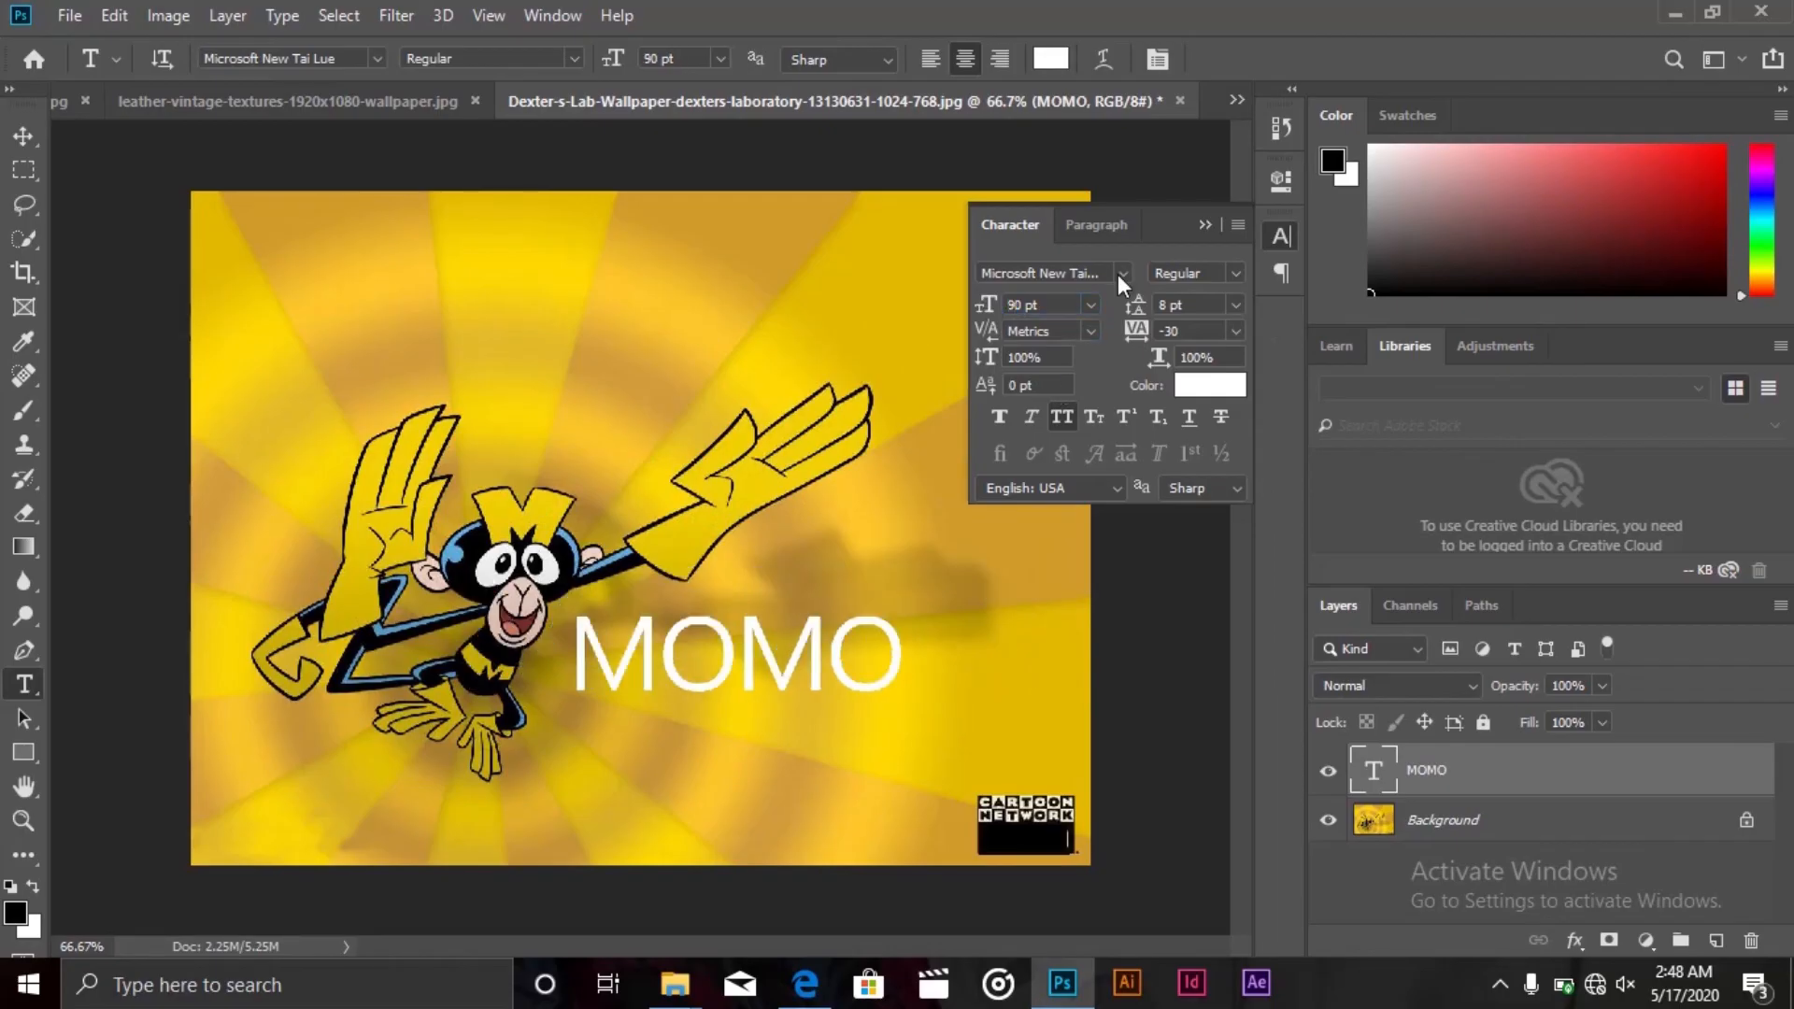
# Change the MOMO text's font to Santral-ExtraBold and move the text slightly down and right, away from the monkey's body
pyautogui.click(1122, 273)
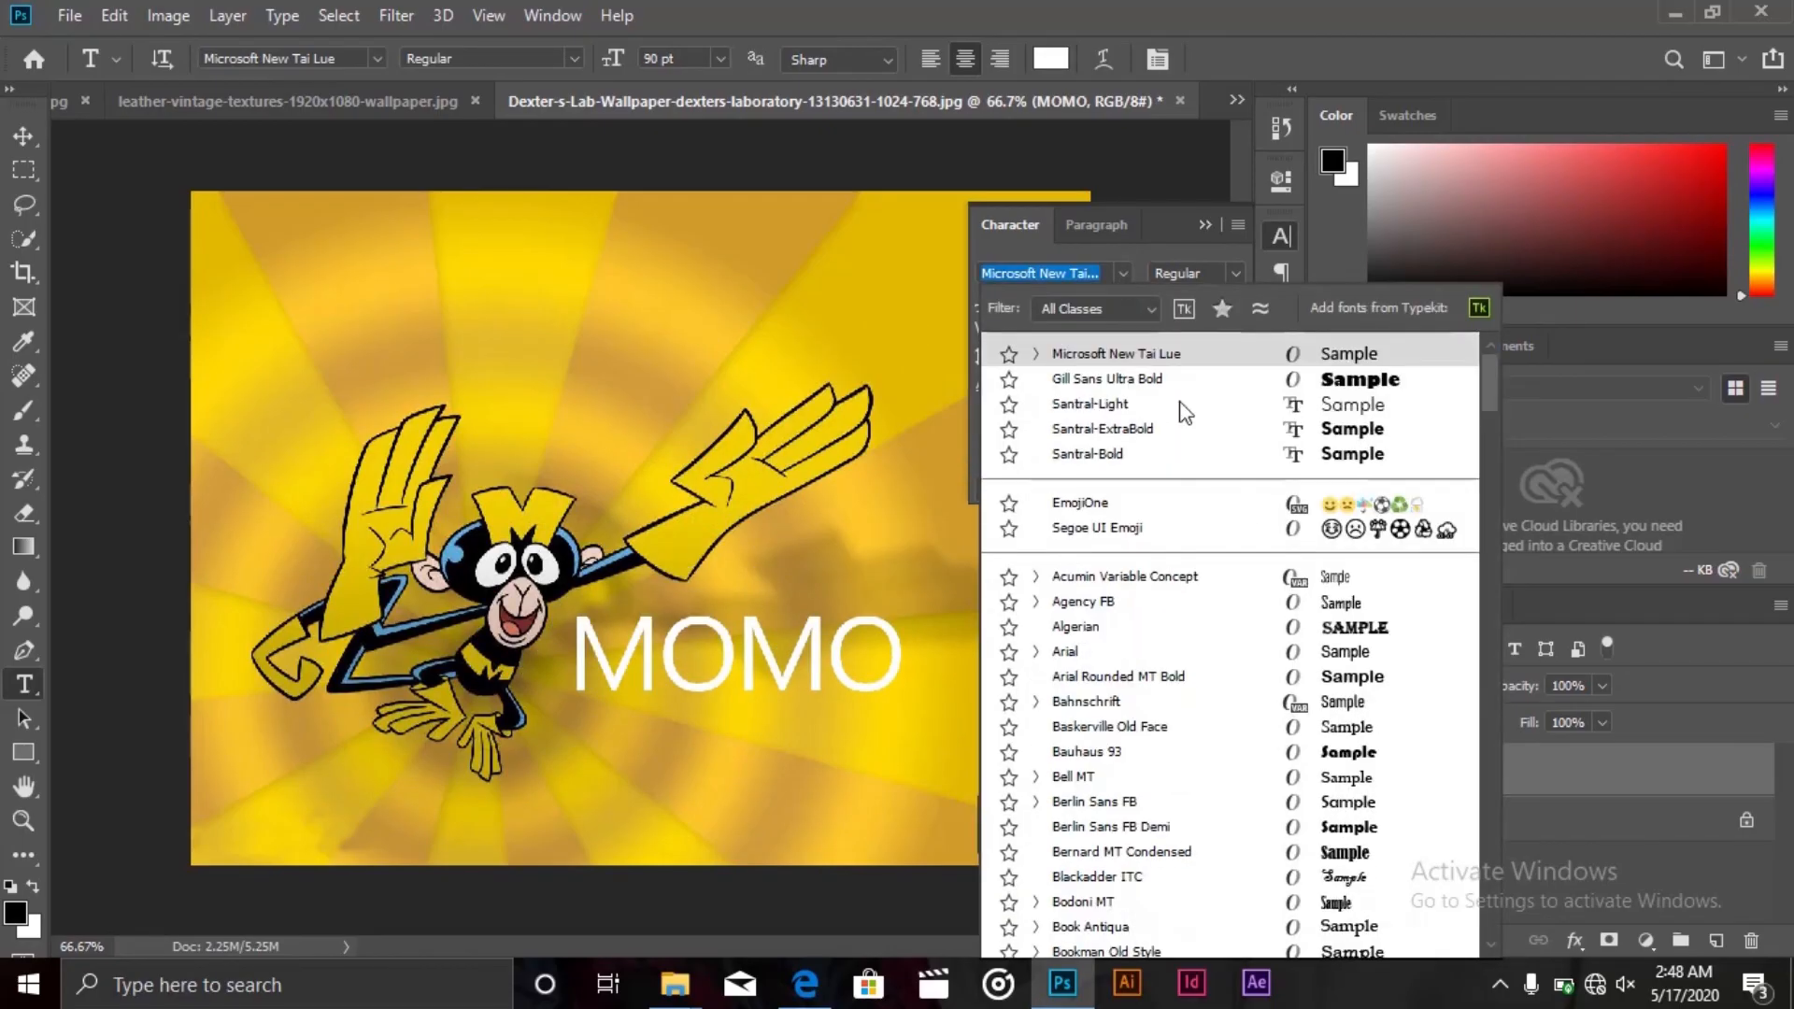
pyautogui.click(1335, 434)
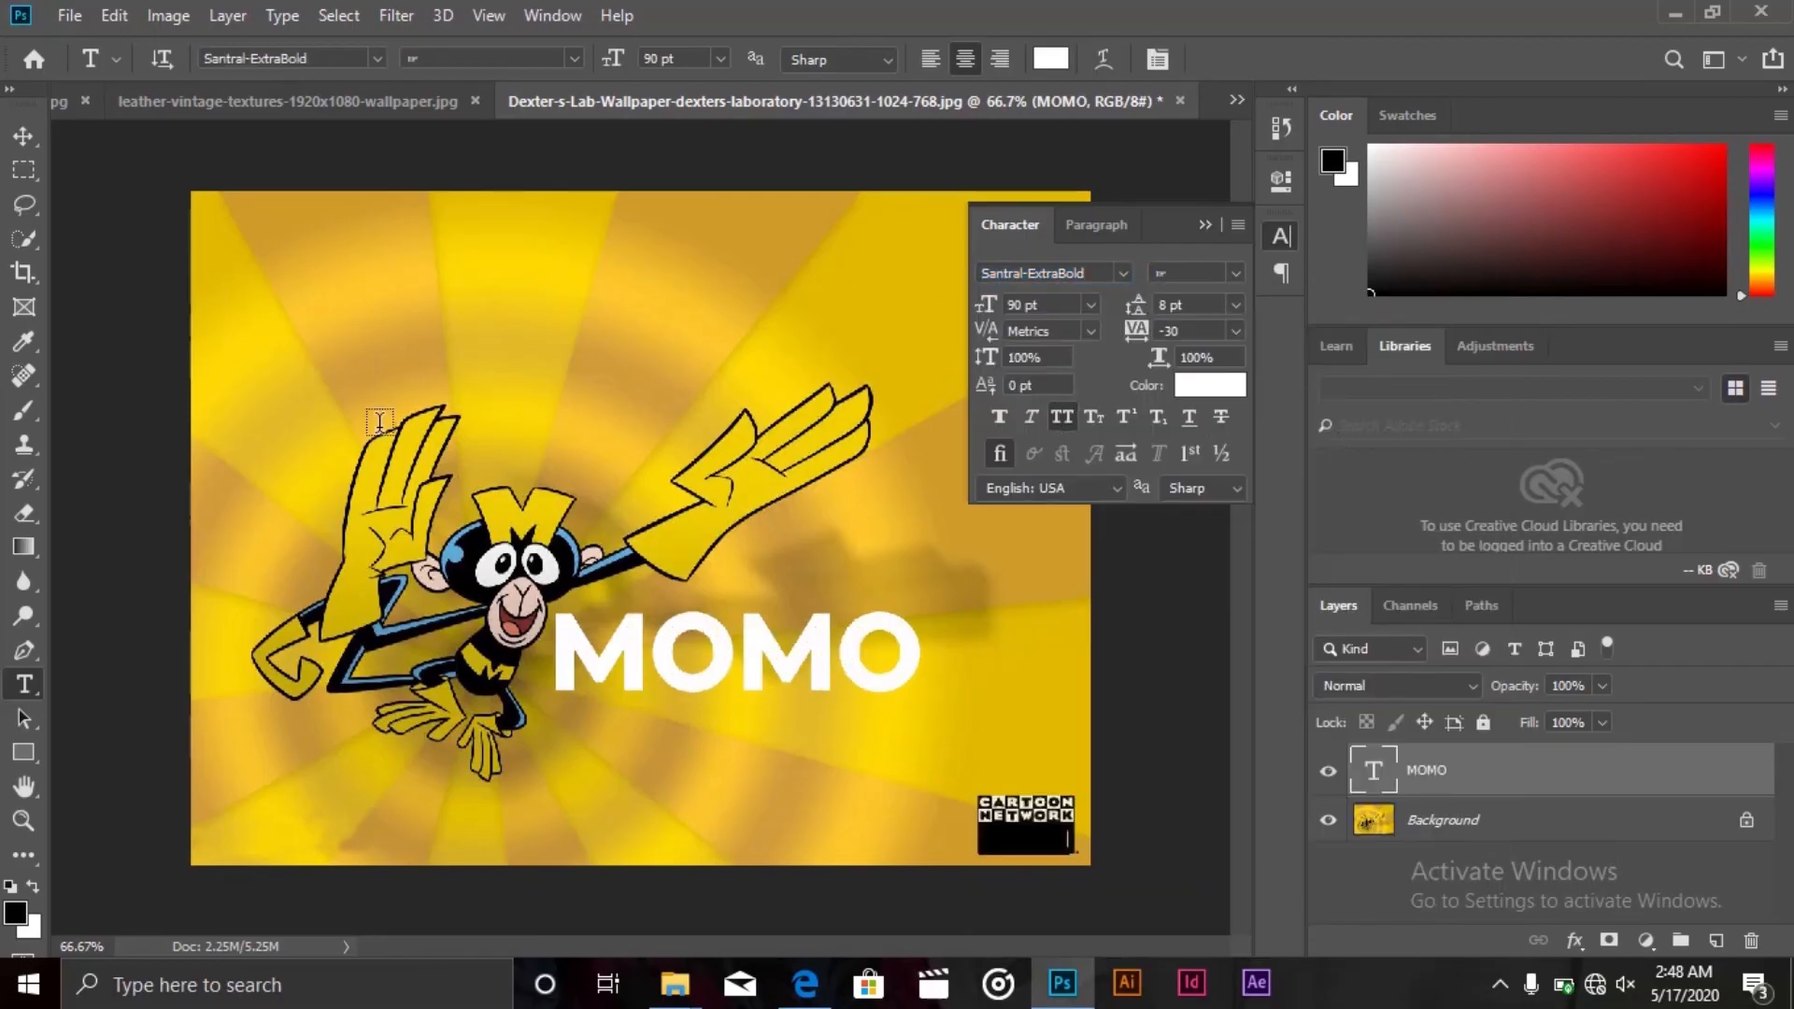
pyautogui.click(15, 148)
pyautogui.moveTo(835, 553); pyautogui.dragTo(937, 589)
# Add a black 000000 outside stroke of 13 px at 100% opacity to the MOMO text layer and apply the layer style
pyautogui.rightClick(1568, 762)
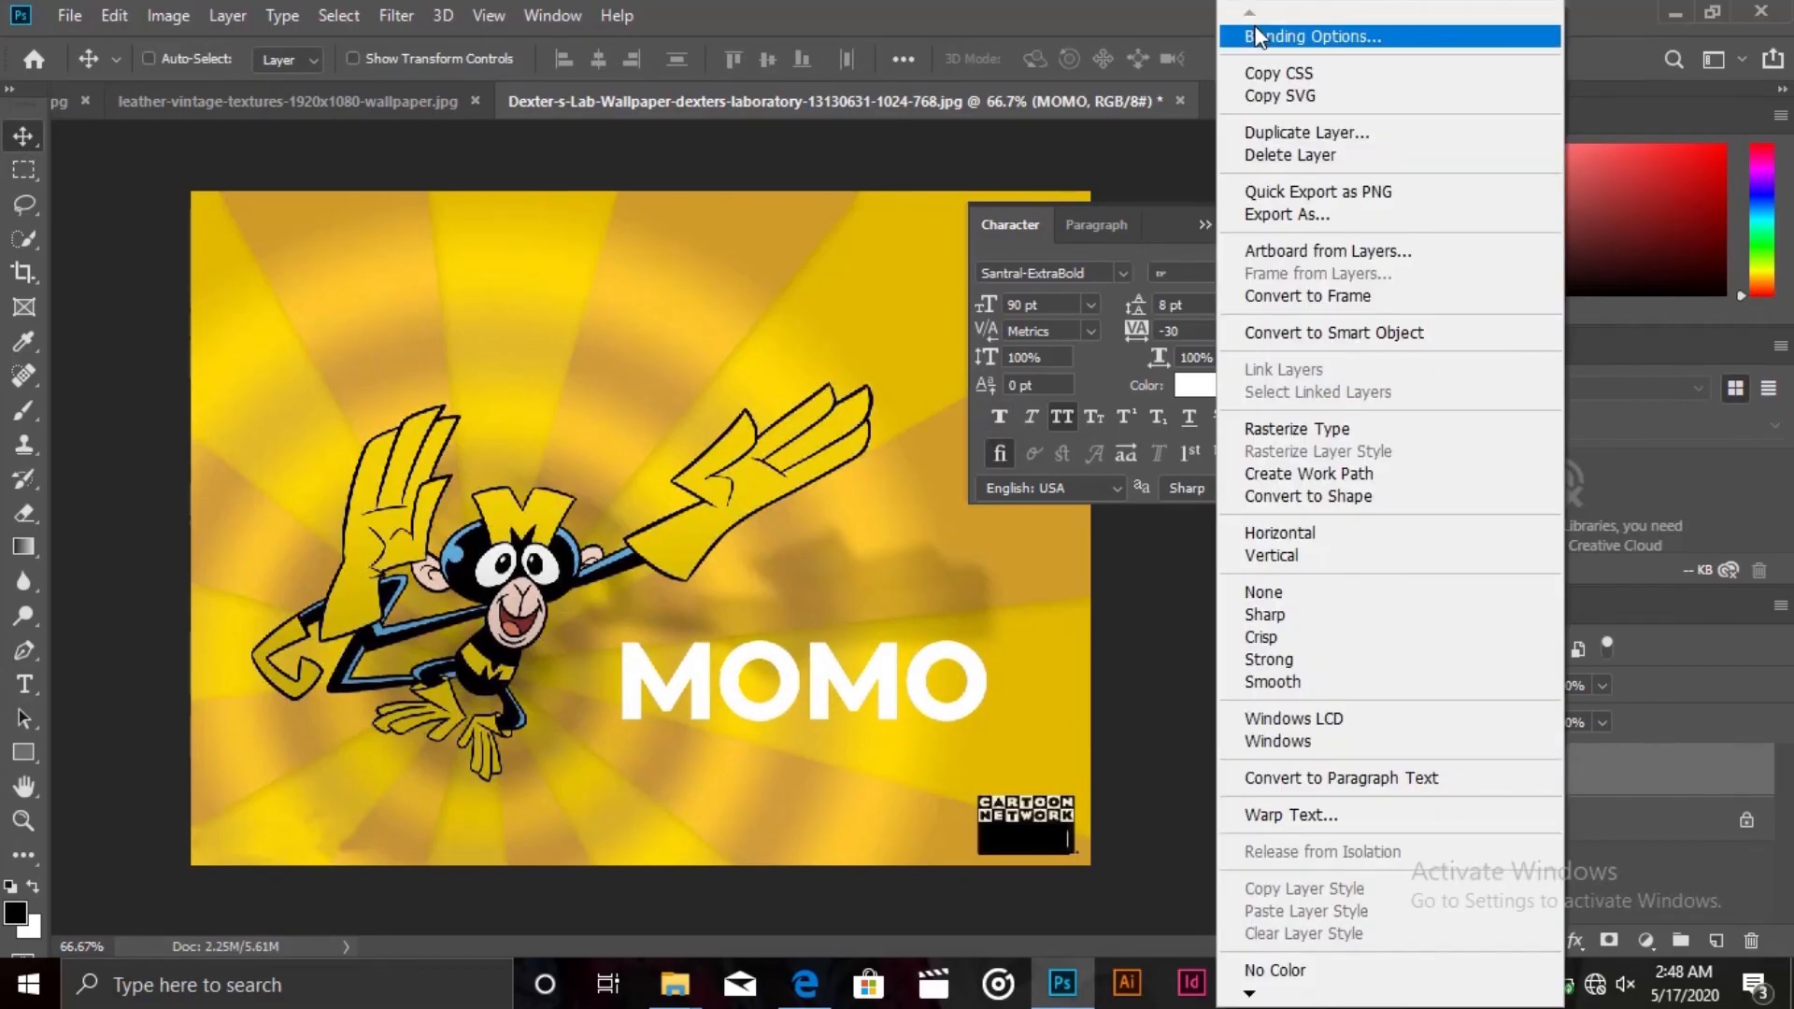
pyautogui.click(1263, 35)
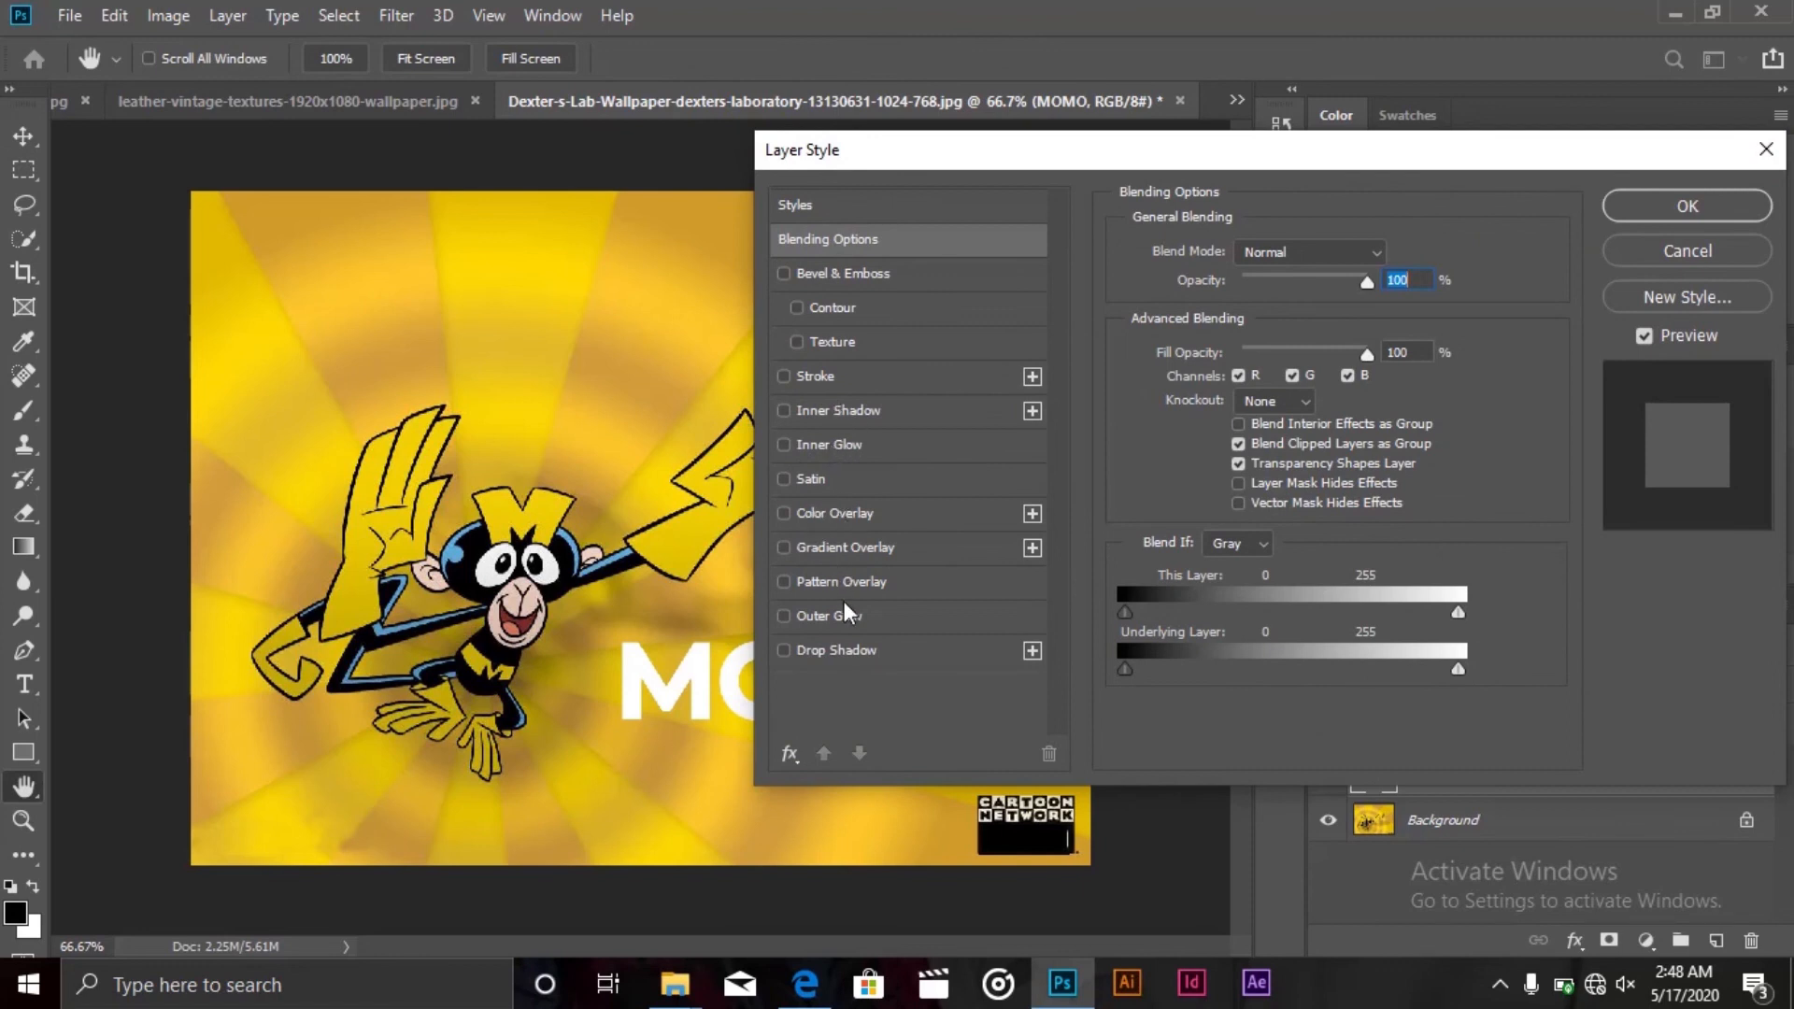
pyautogui.click(822, 376)
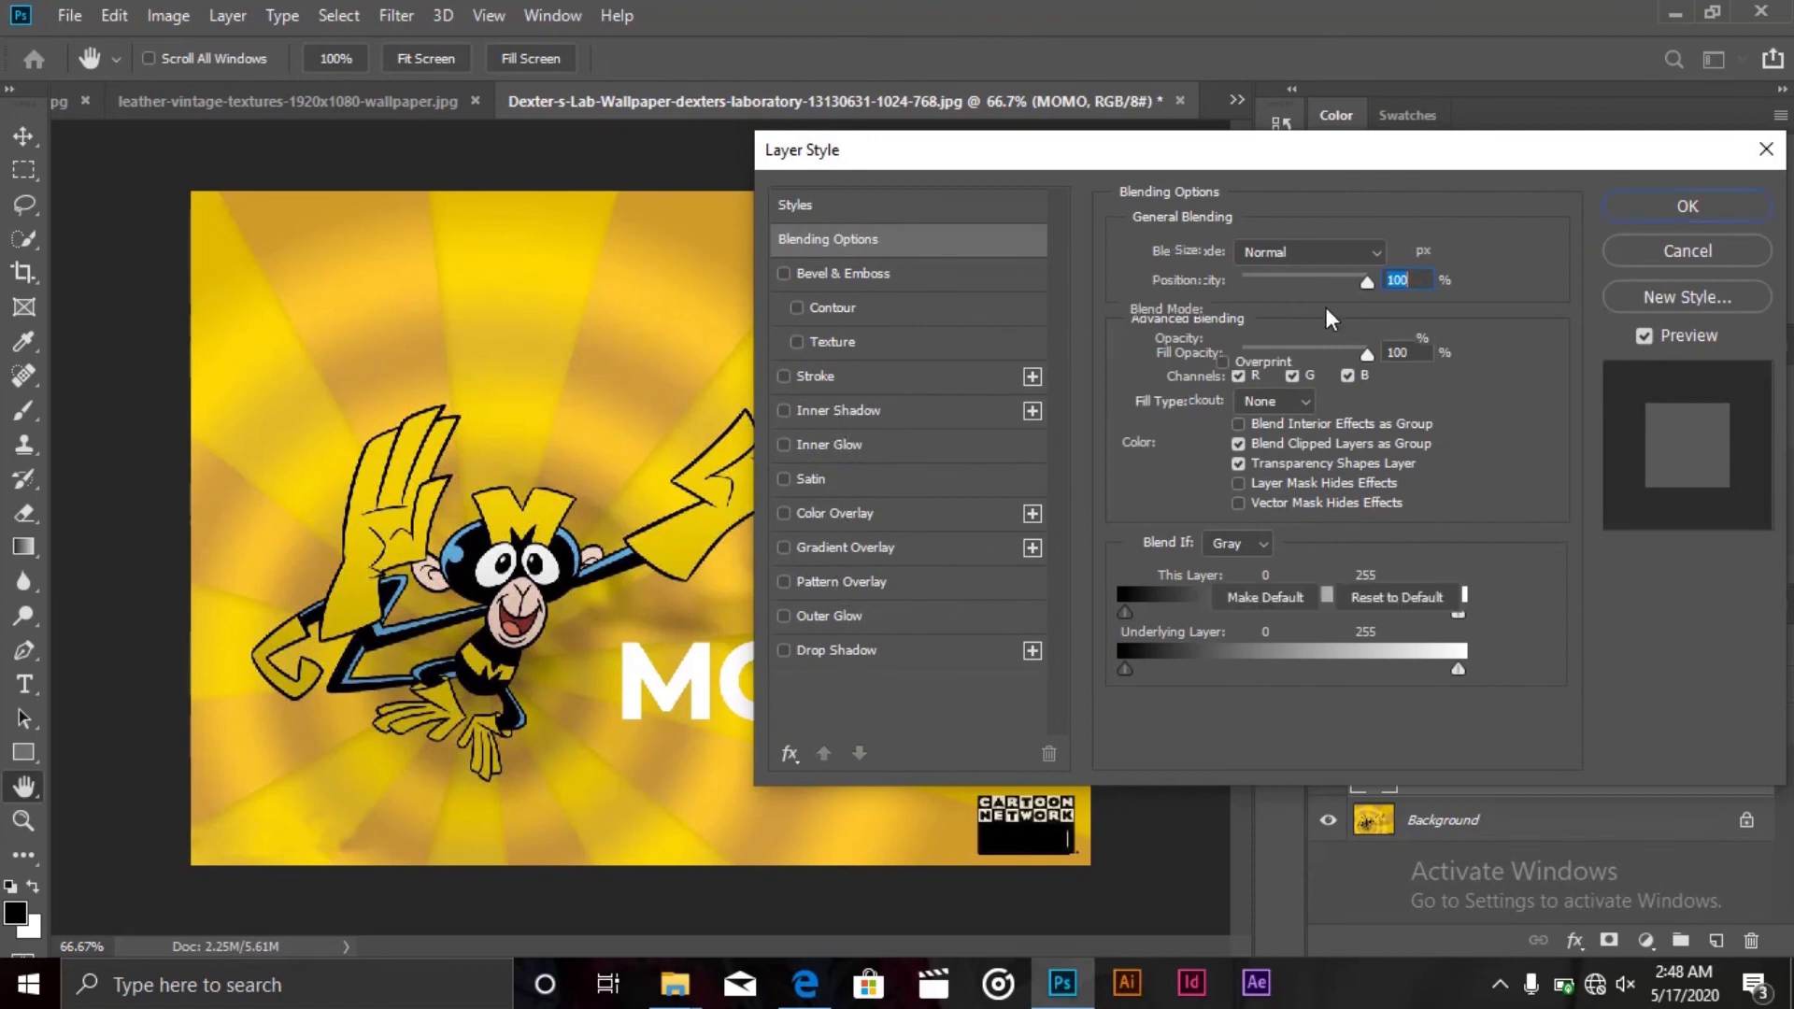
pyautogui.click(1185, 442)
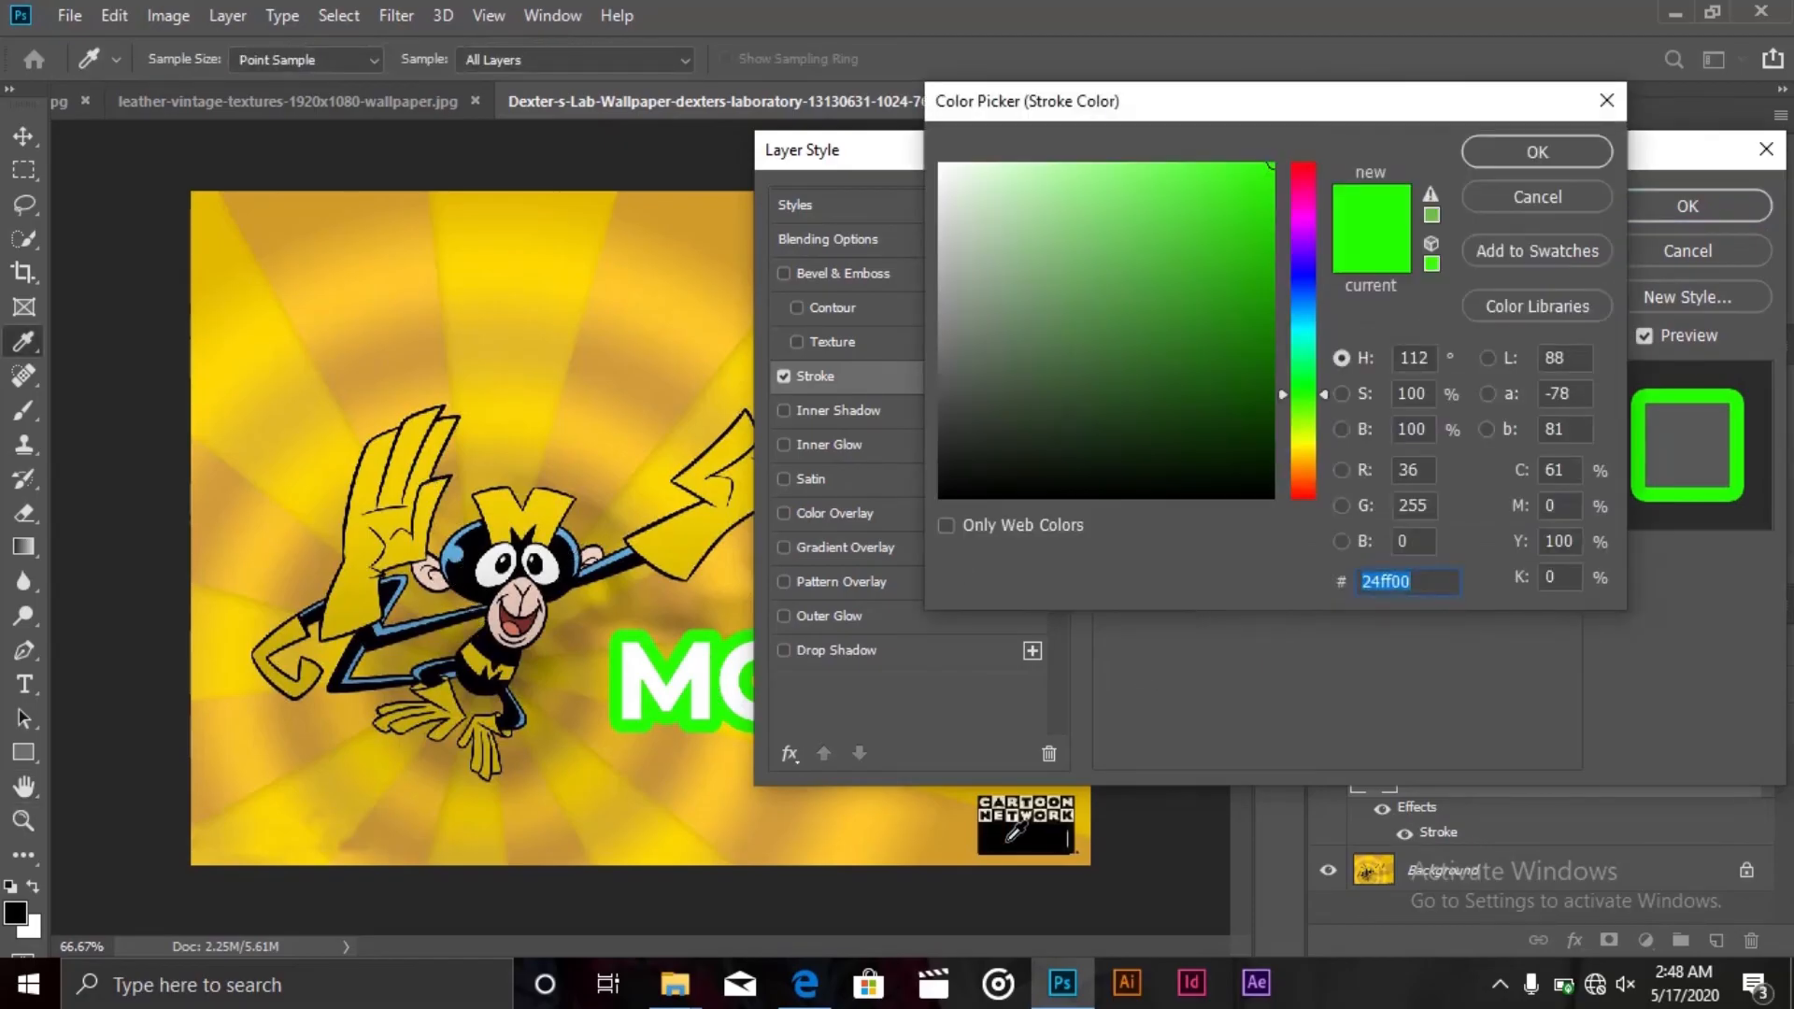
pyautogui.moveTo(1025, 422)
pyautogui.mouseDown()
pyautogui.moveTo(882, 440)
pyautogui.moveTo(900, 579)
pyautogui.mouseUp()
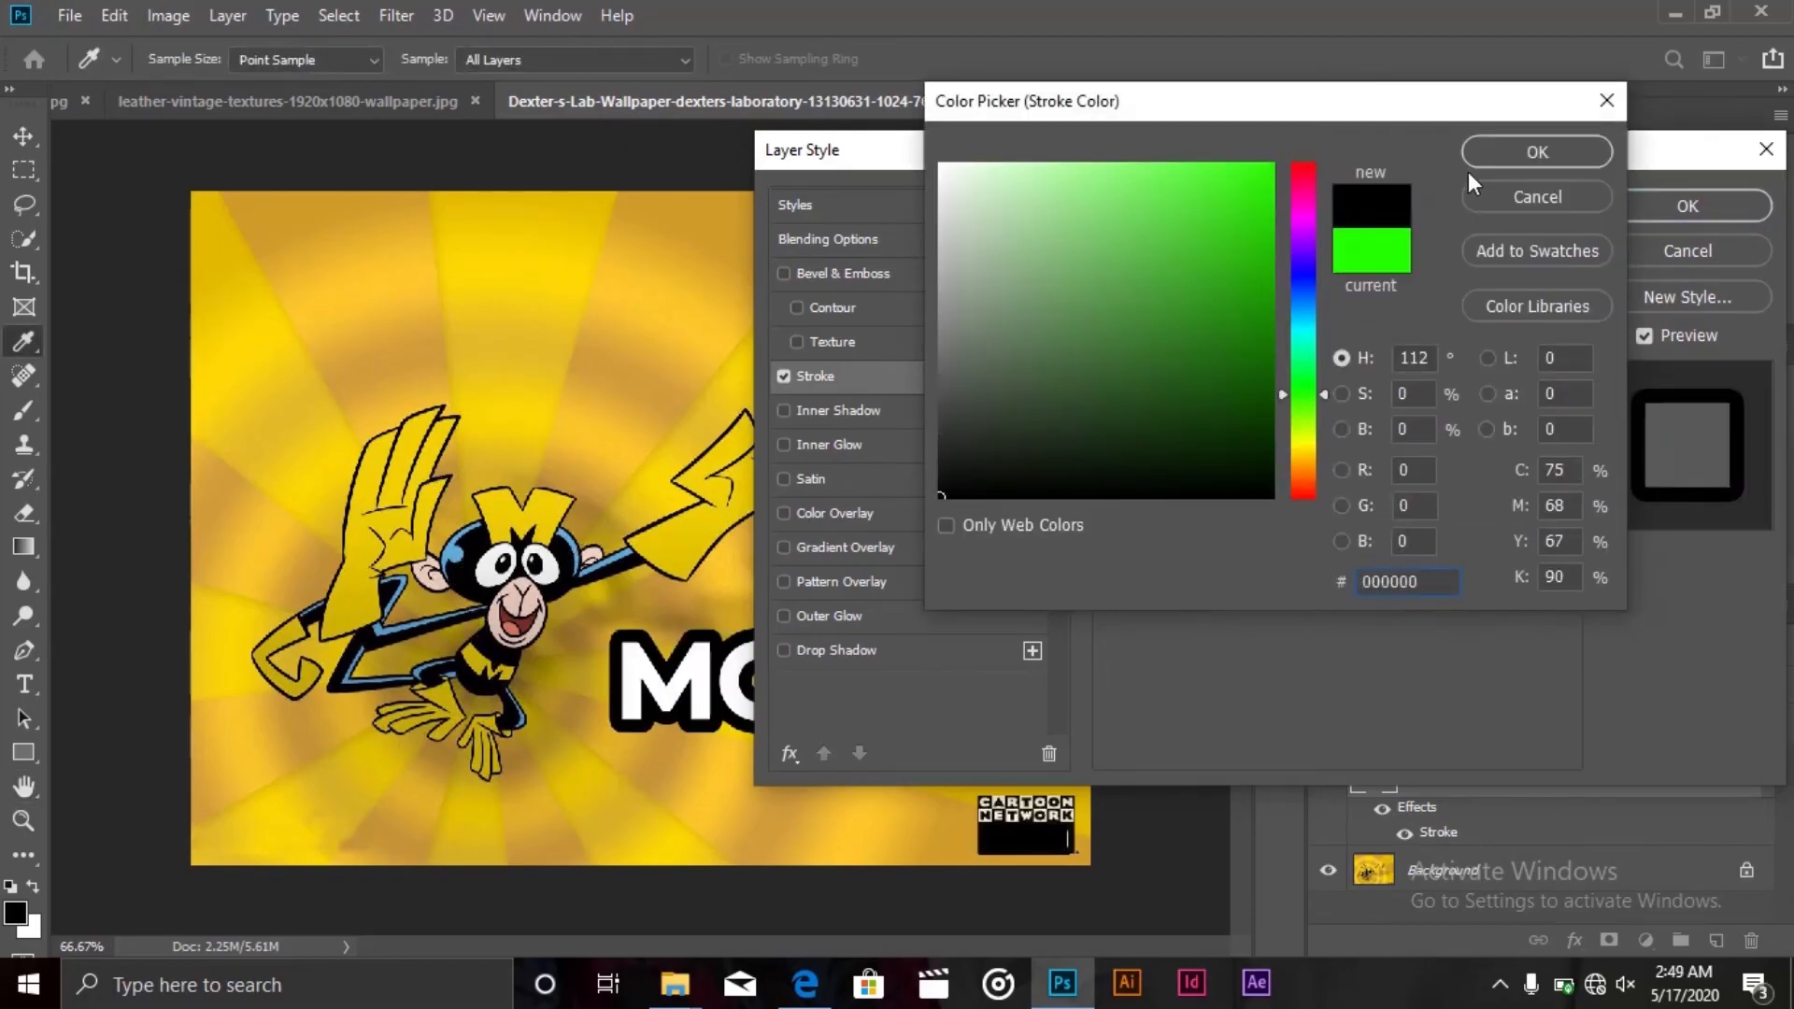
pyautogui.click(1495, 158)
pyautogui.moveTo(1233, 260); pyautogui.dragTo(1234, 267)
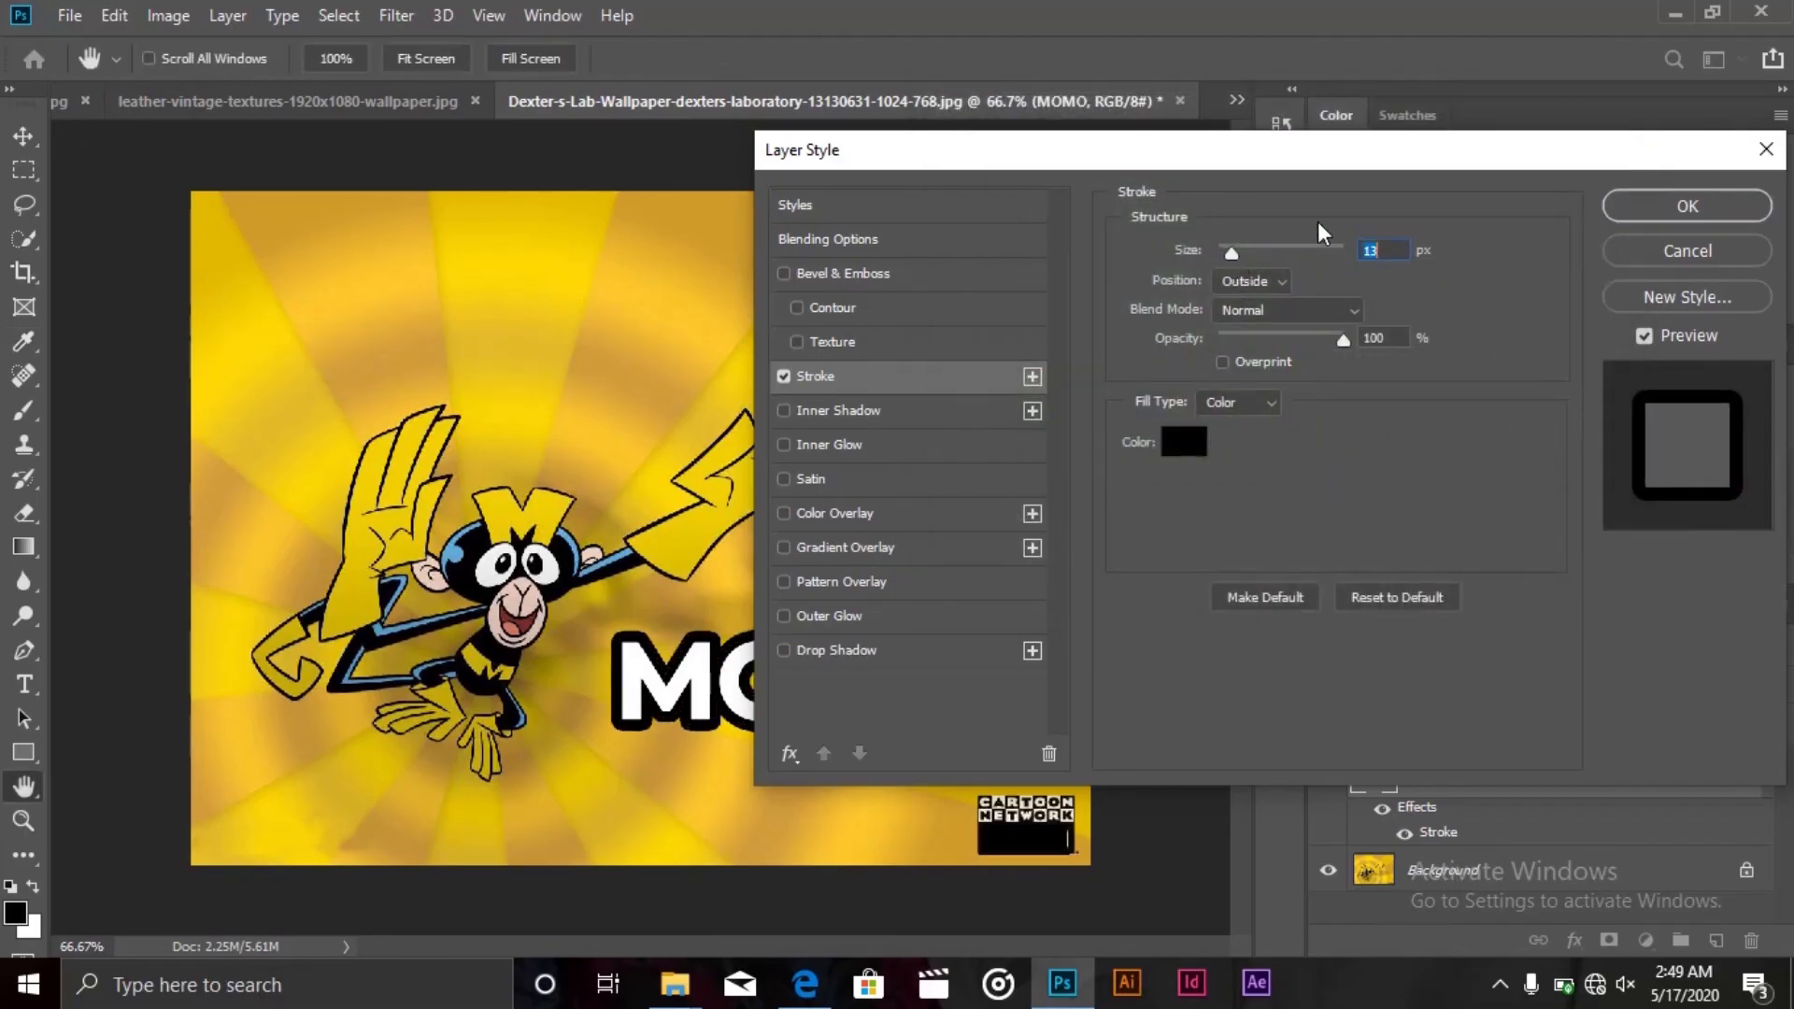
pyautogui.click(1687, 206)
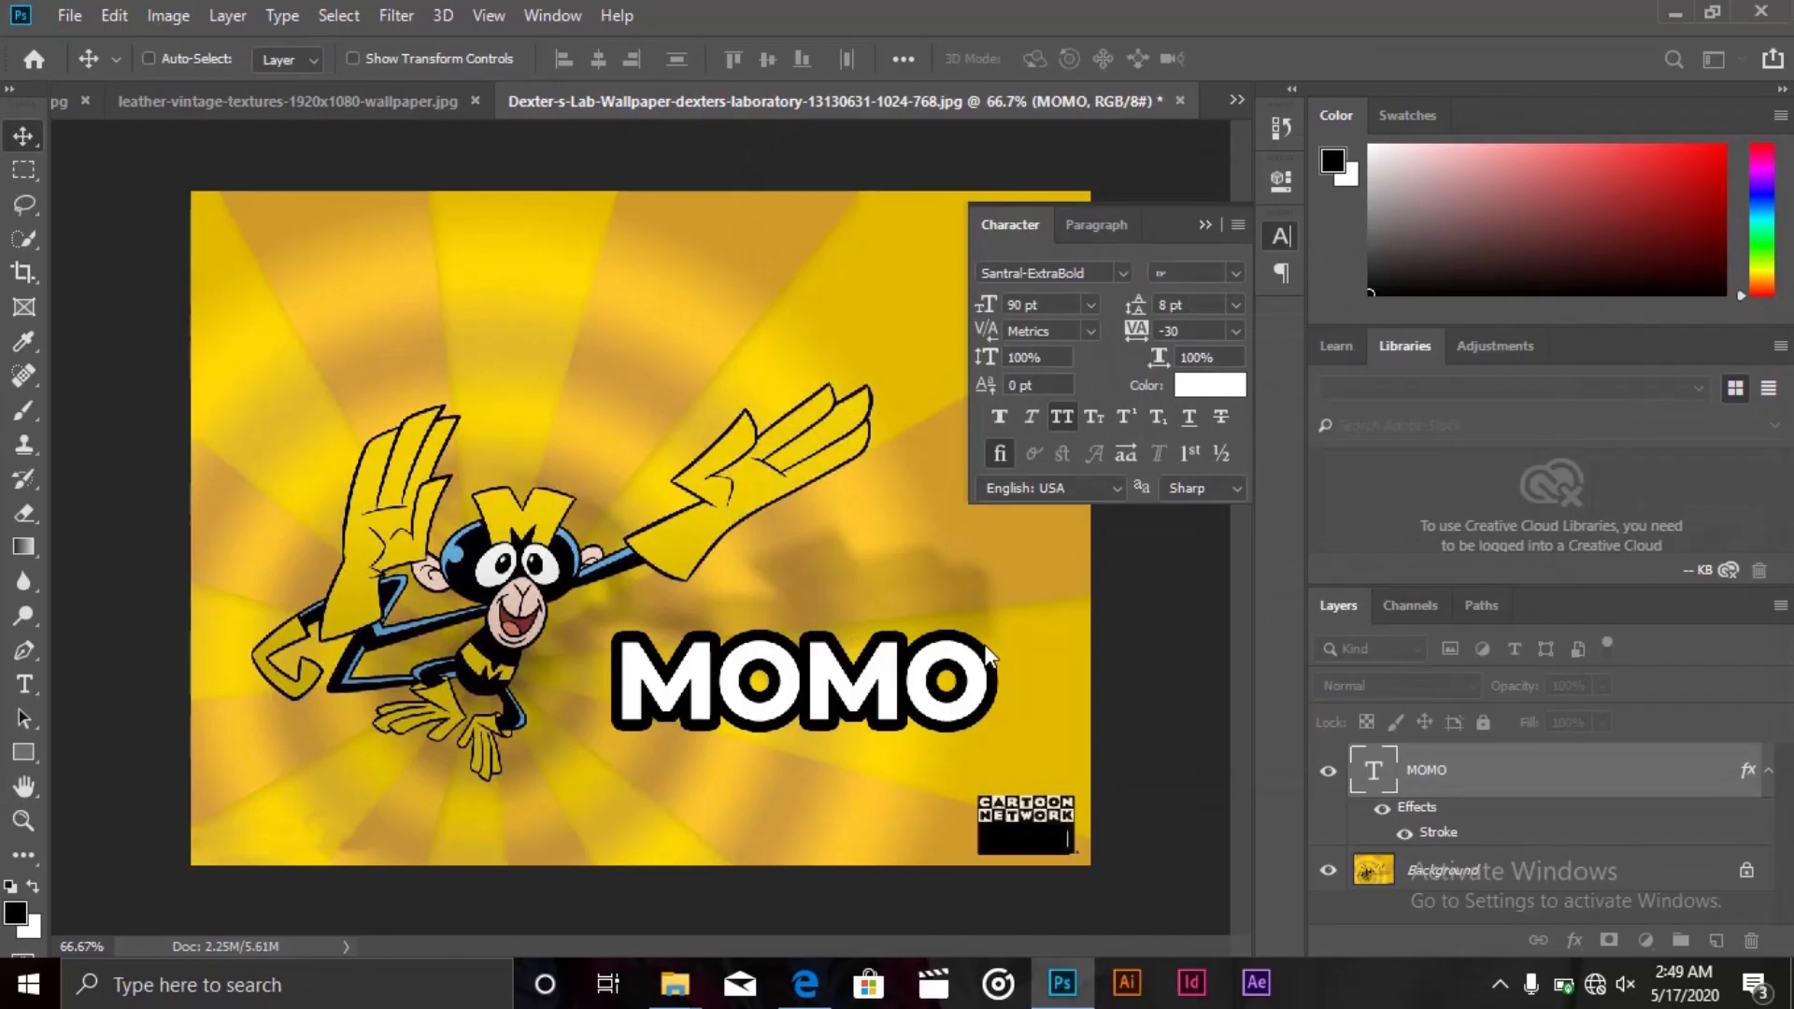
# Scale the MOMO text down proportionally to about 67% around its centre and apply the transformation
pyautogui.hotkey('ctrl', '-')
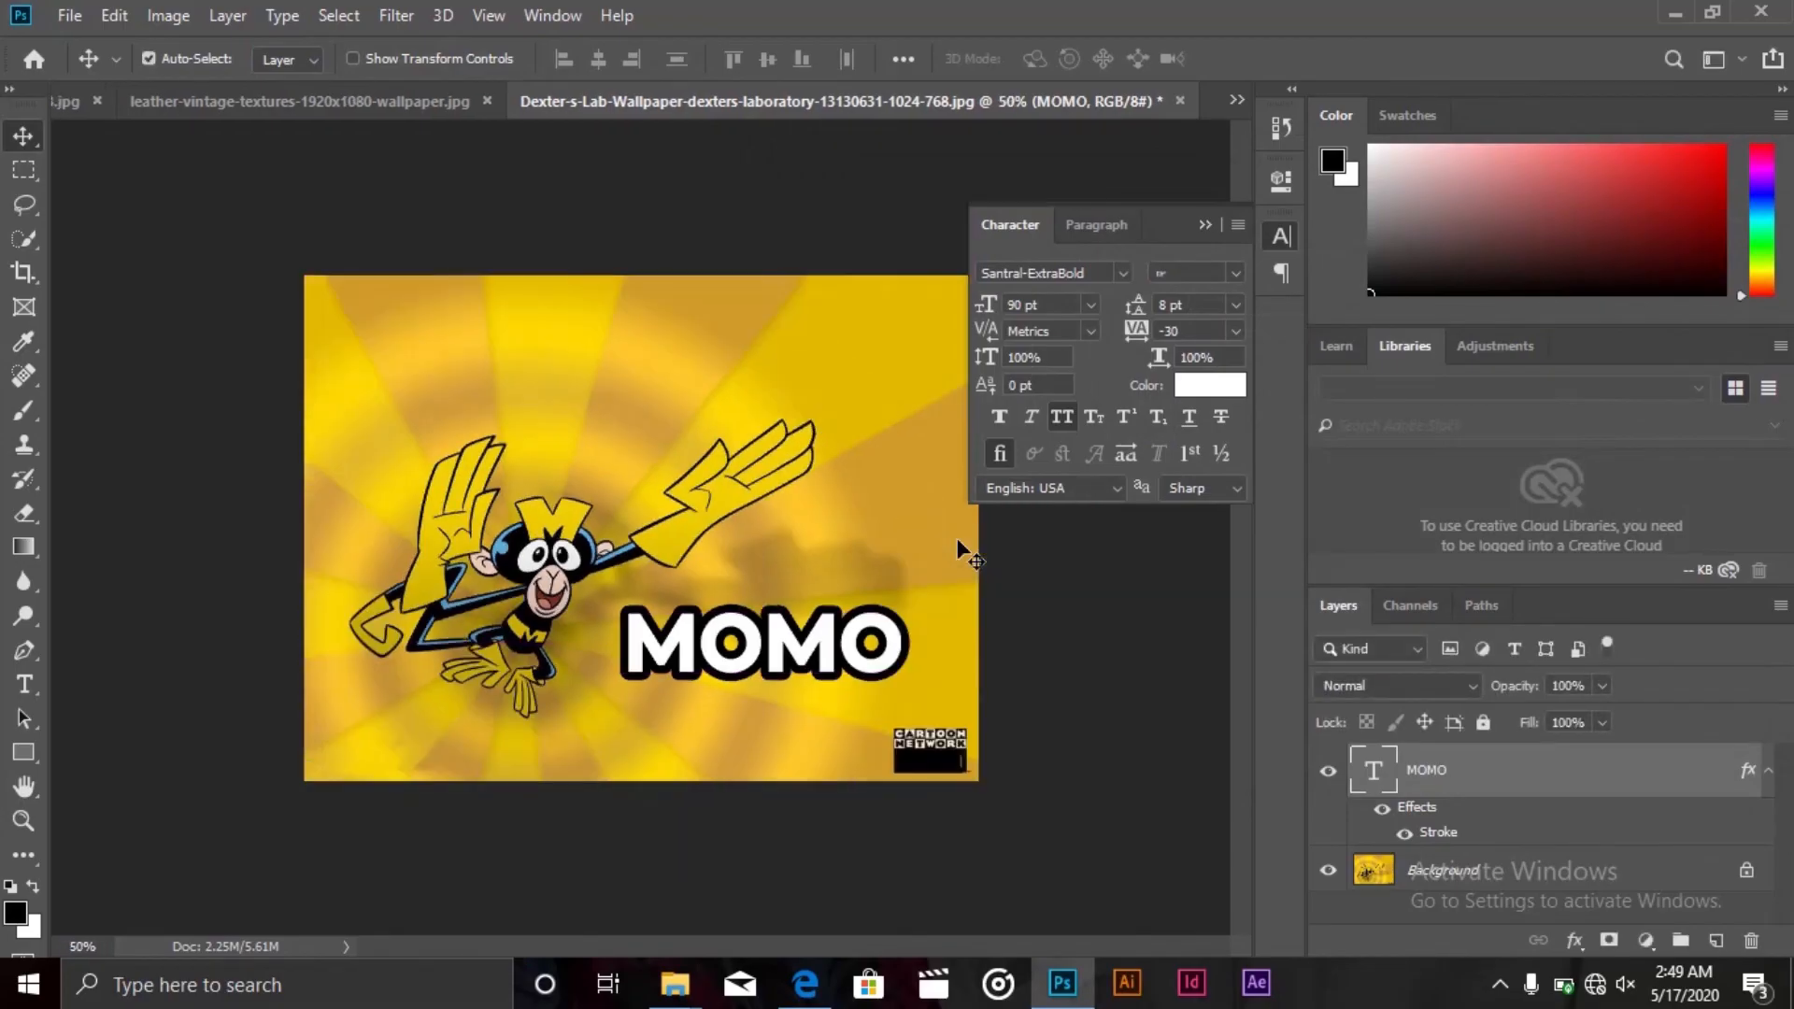
pyautogui.hotkey('ctrl', 't')
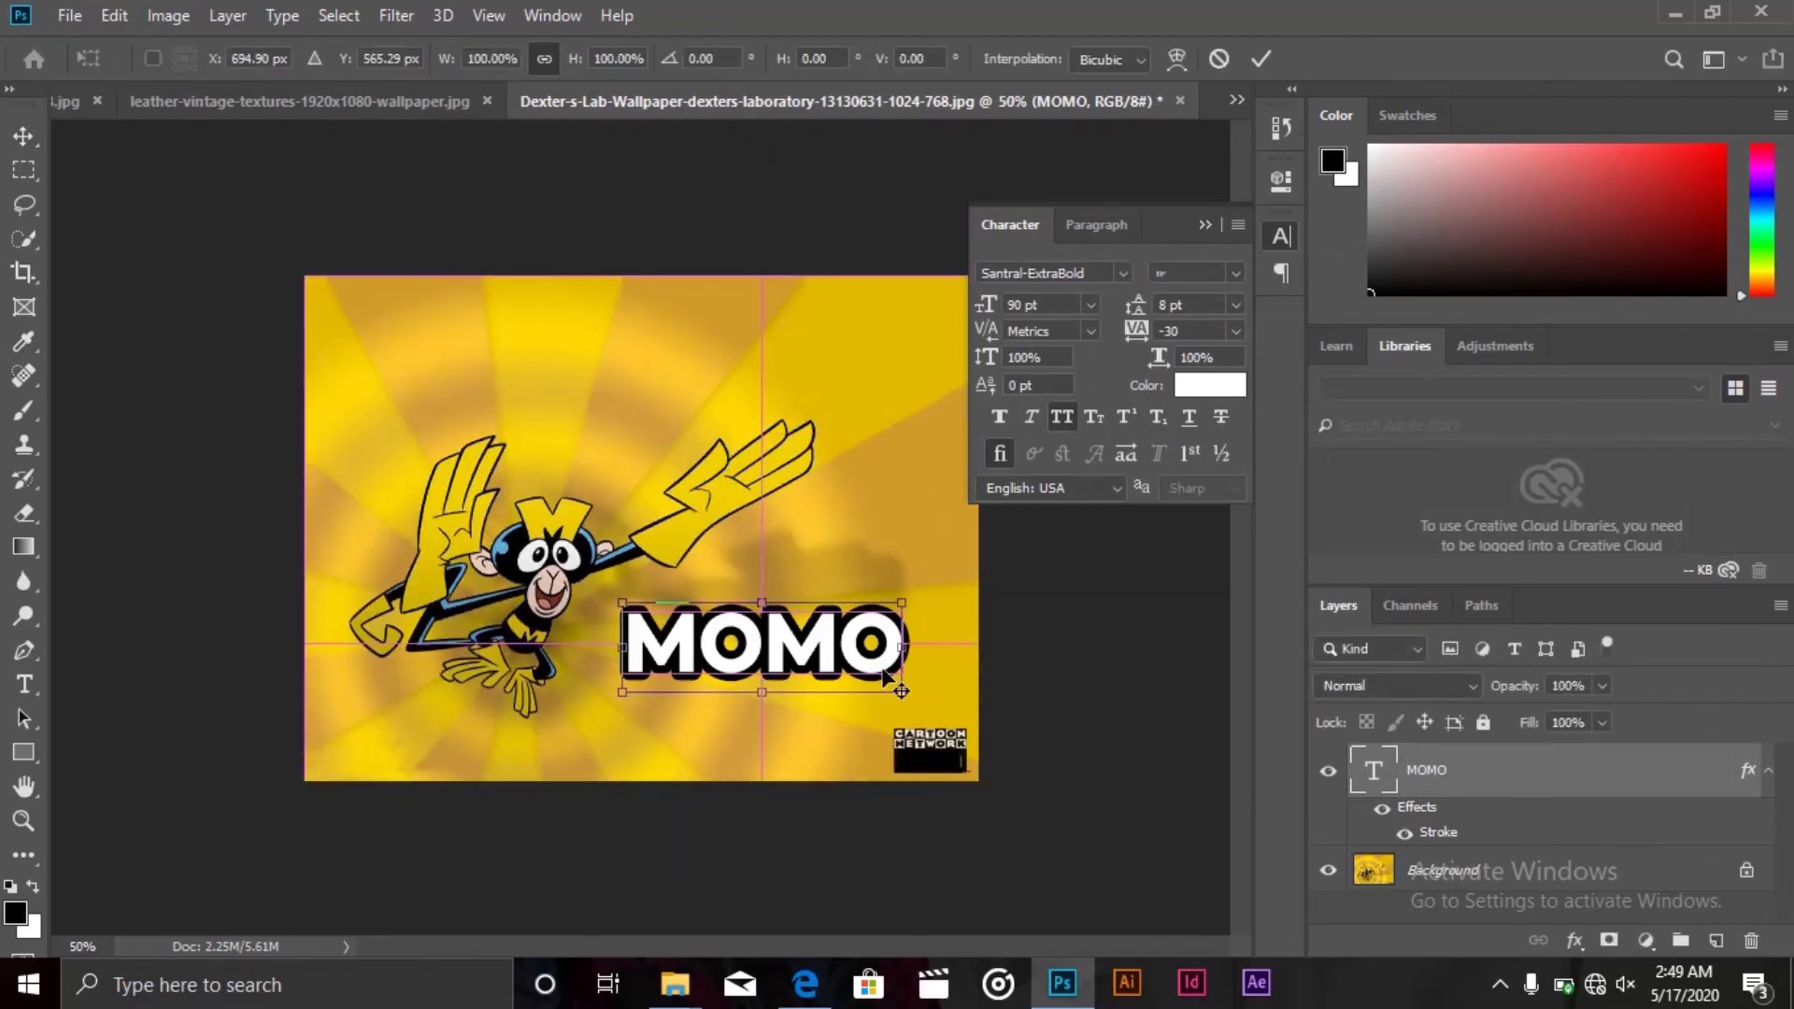
pyautogui.moveTo(900, 691); pyautogui.dragTo(857, 677)
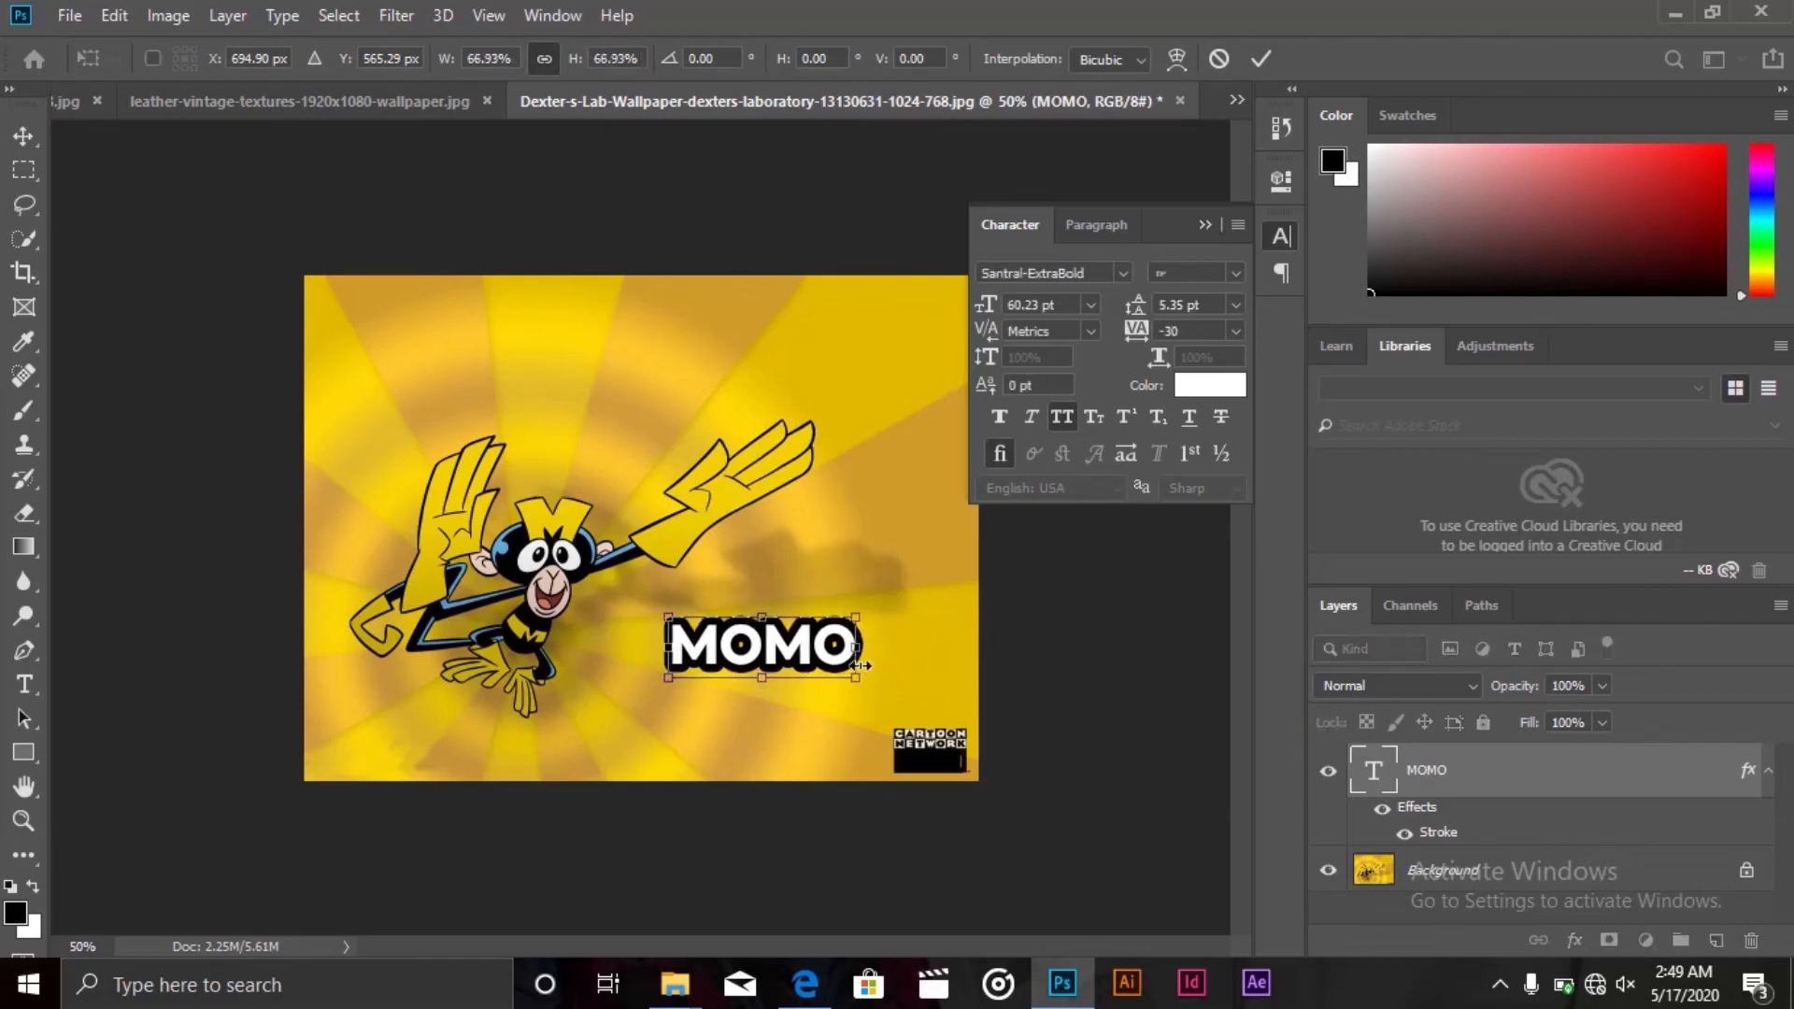
pyautogui.press('Return')
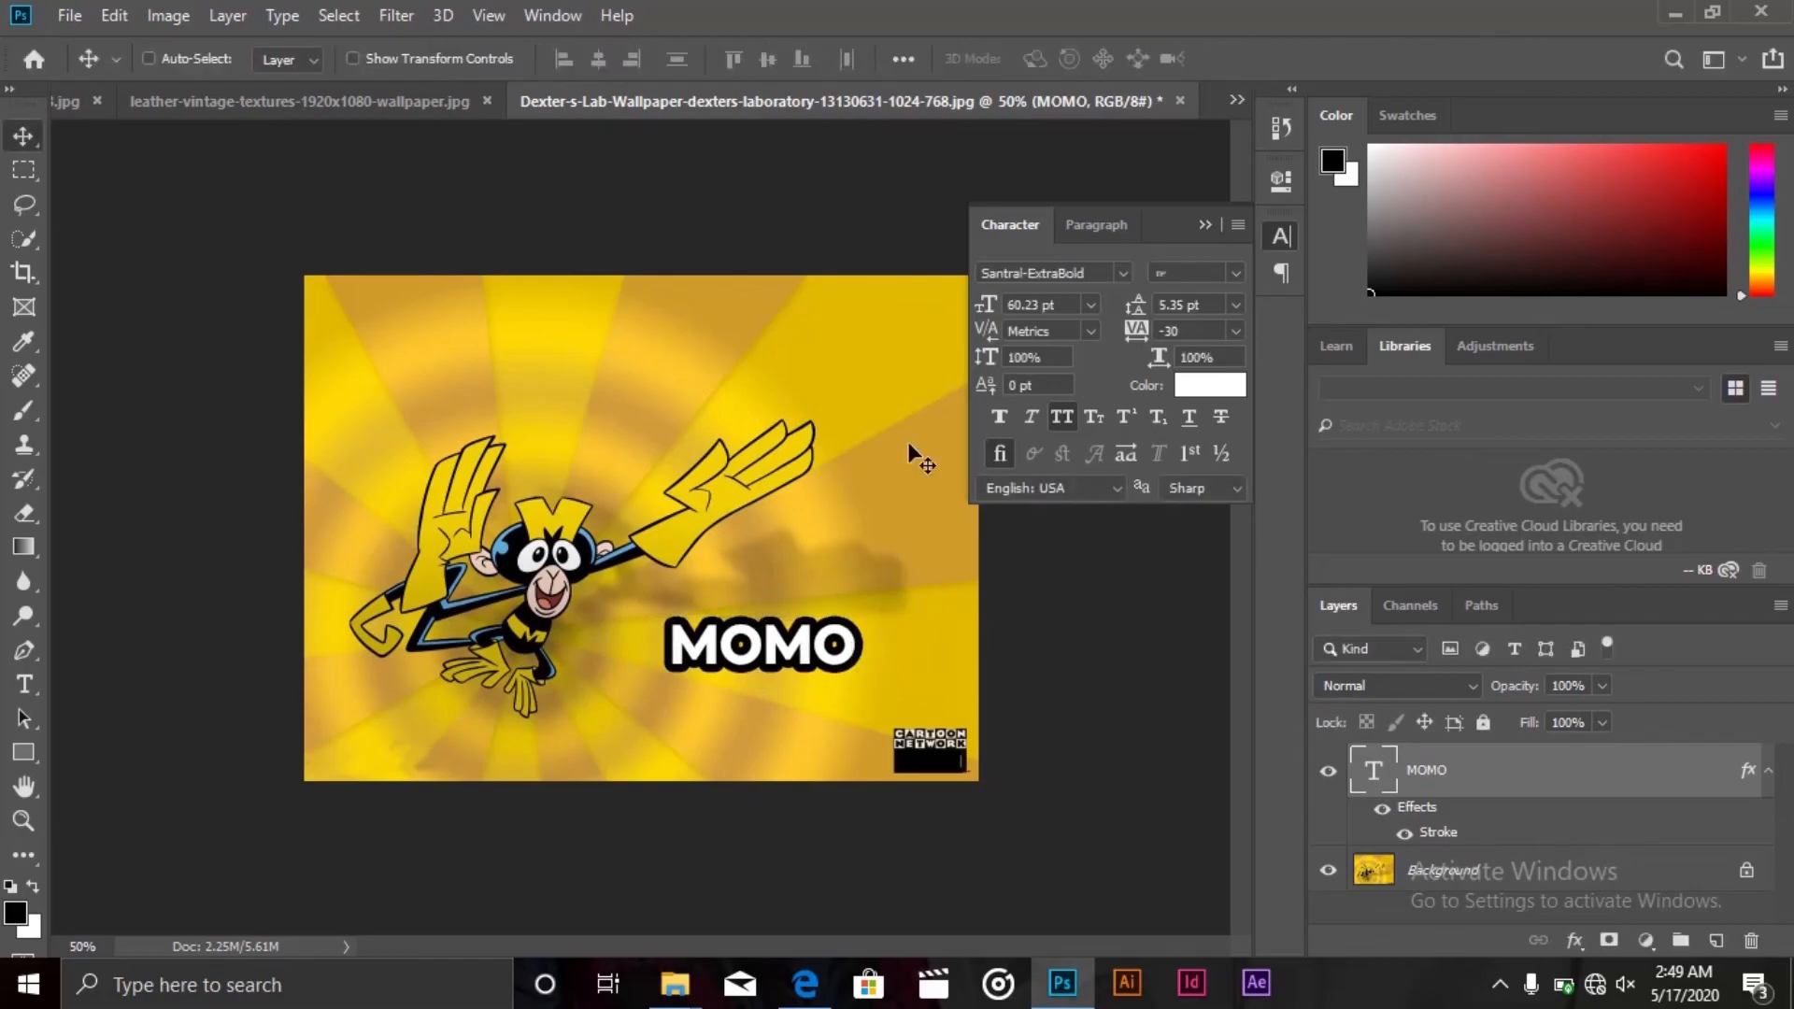
# Switch to the hello september.psd document, expand the deisgn group and bring Group 1's layer effects into view
pyautogui.click(1237, 100)
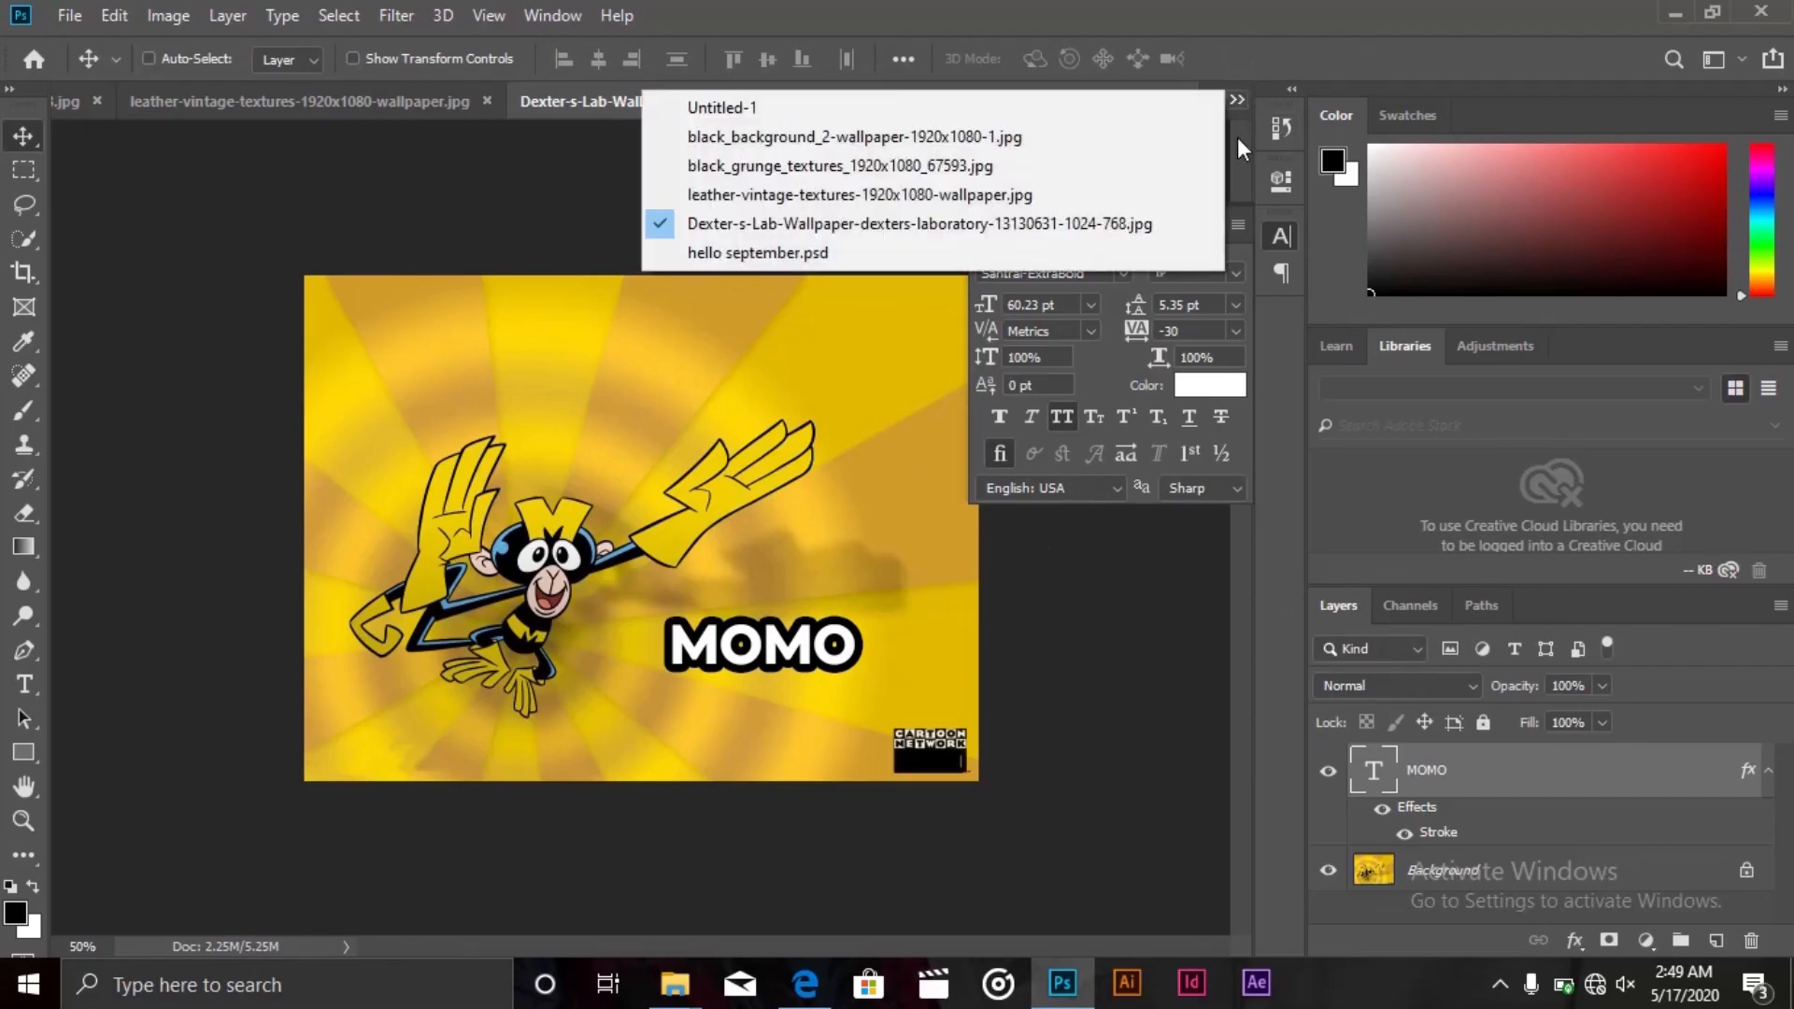
pyautogui.click(704, 253)
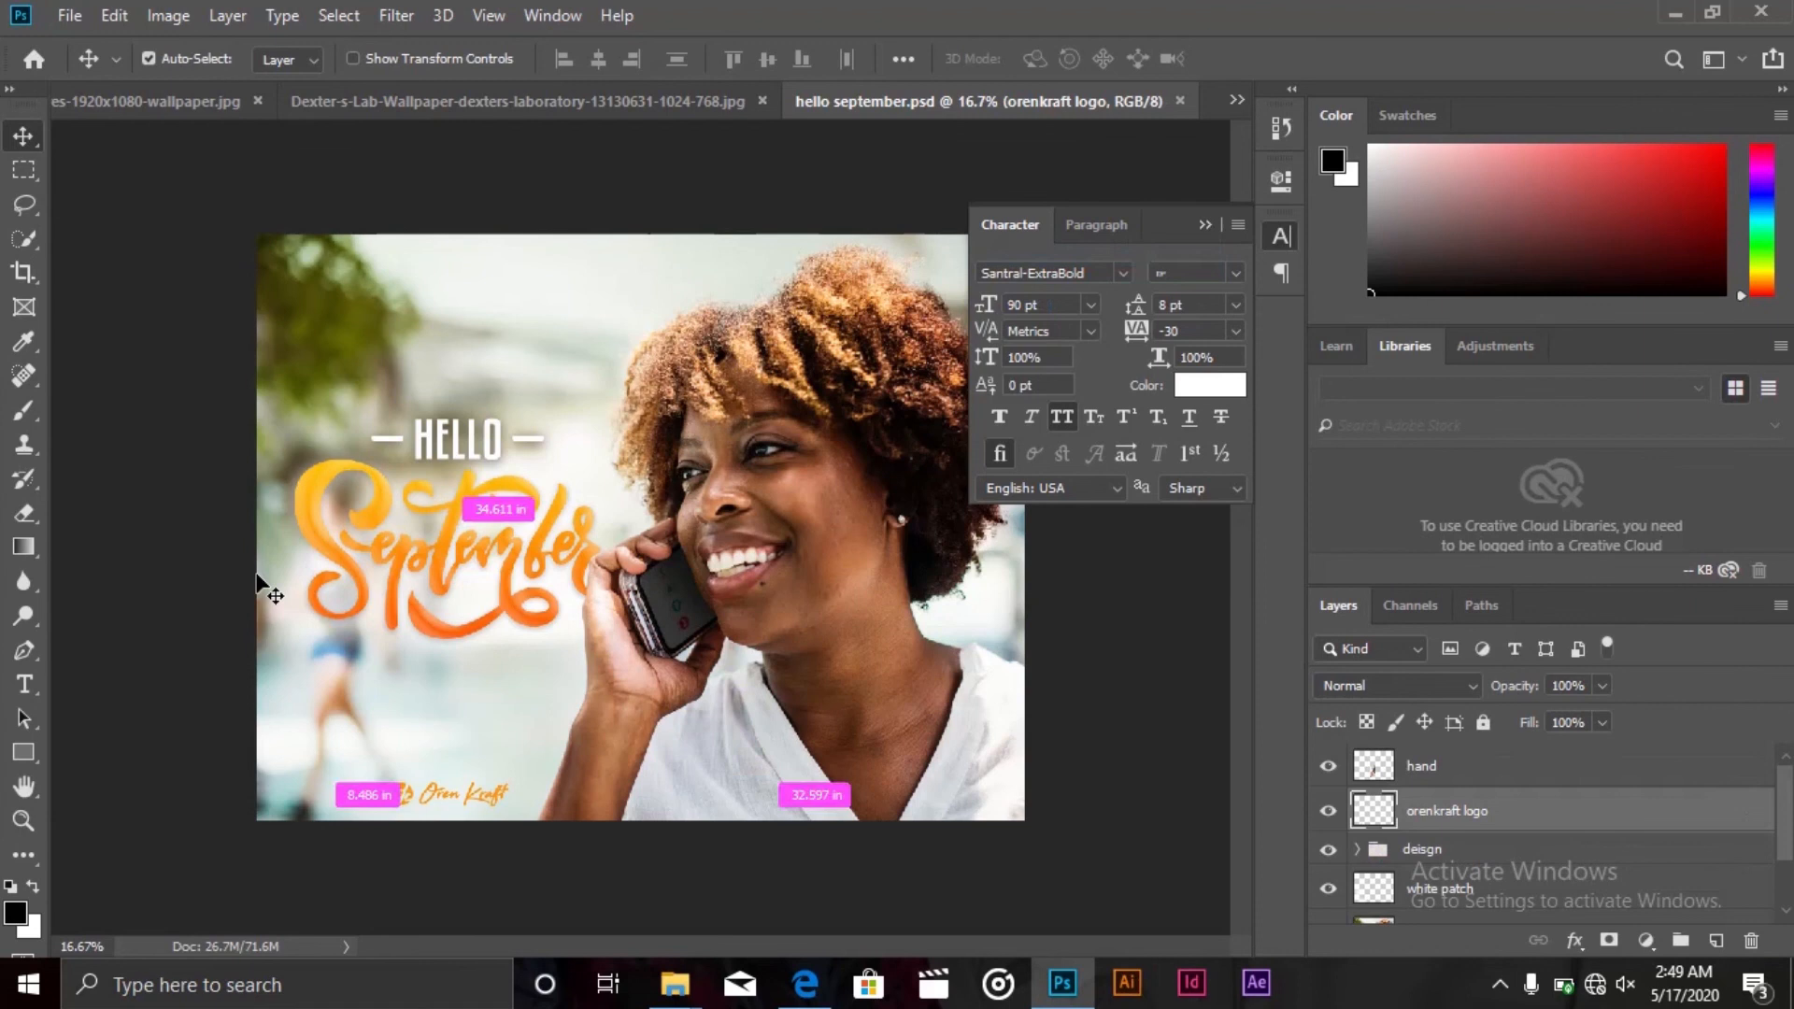
pyautogui.scroll(1, 261, 587)
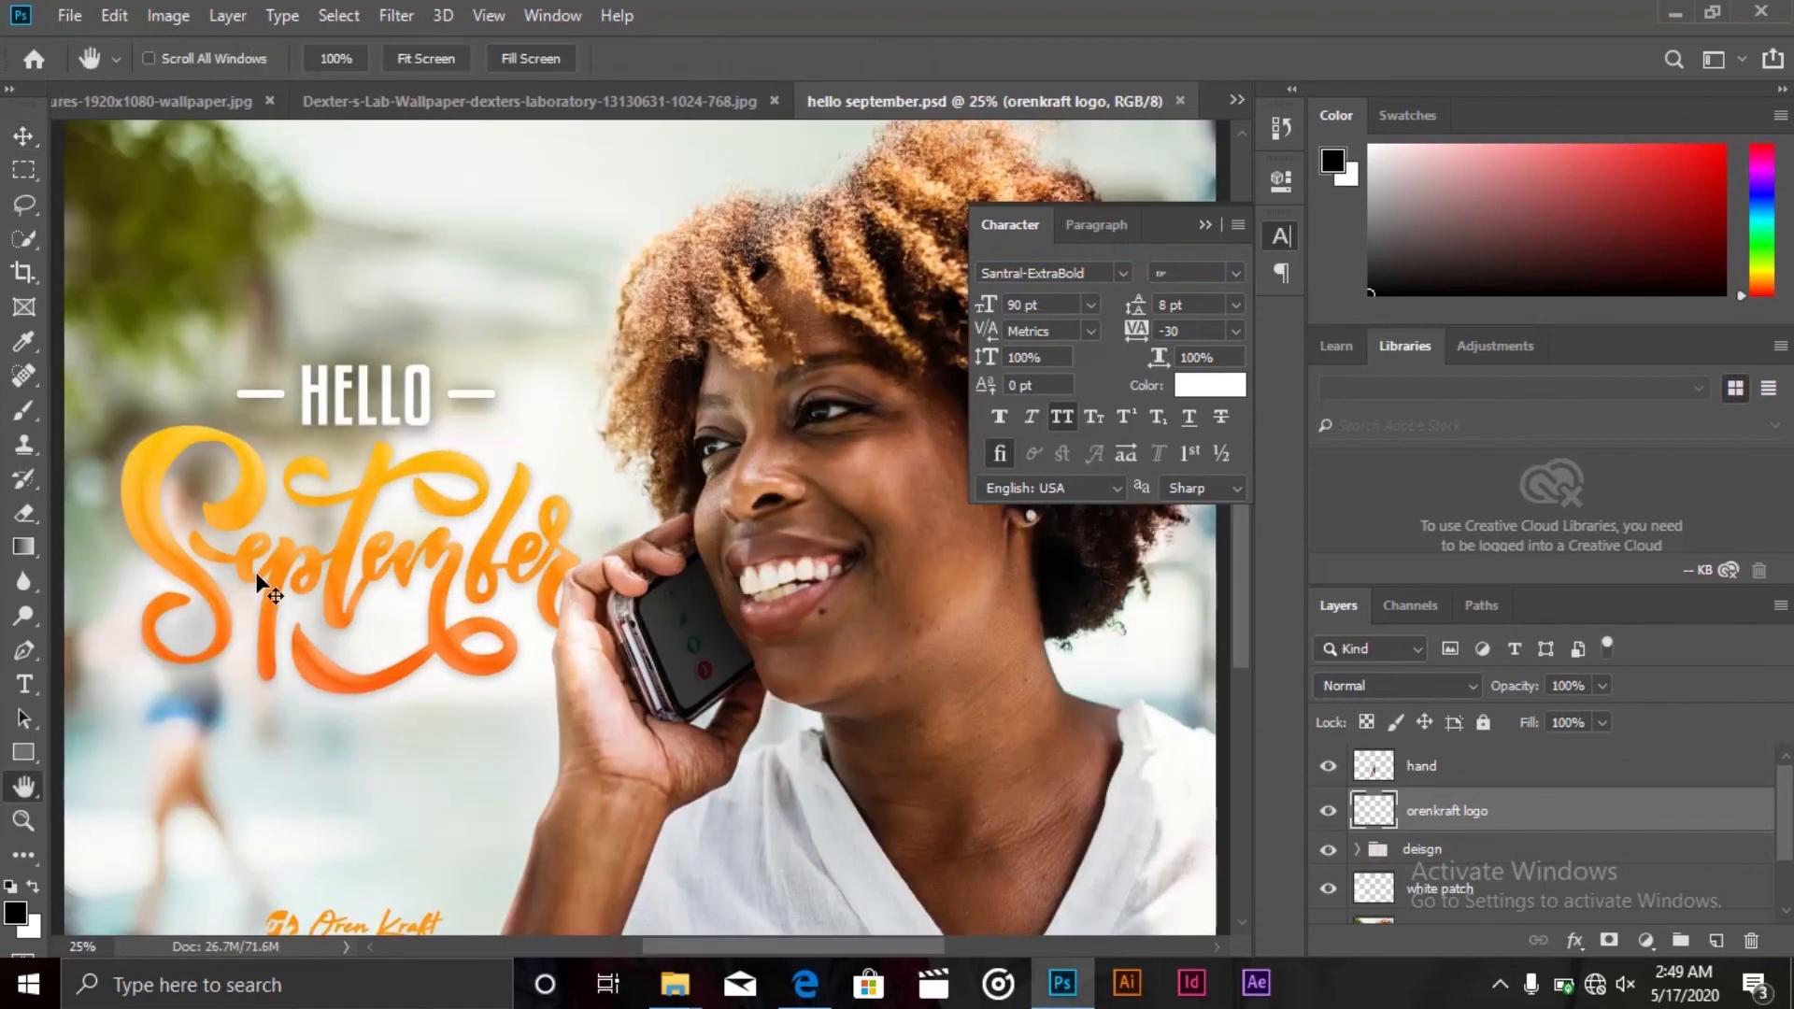
pyautogui.moveTo(265, 588); pyautogui.dragTo(442, 529)
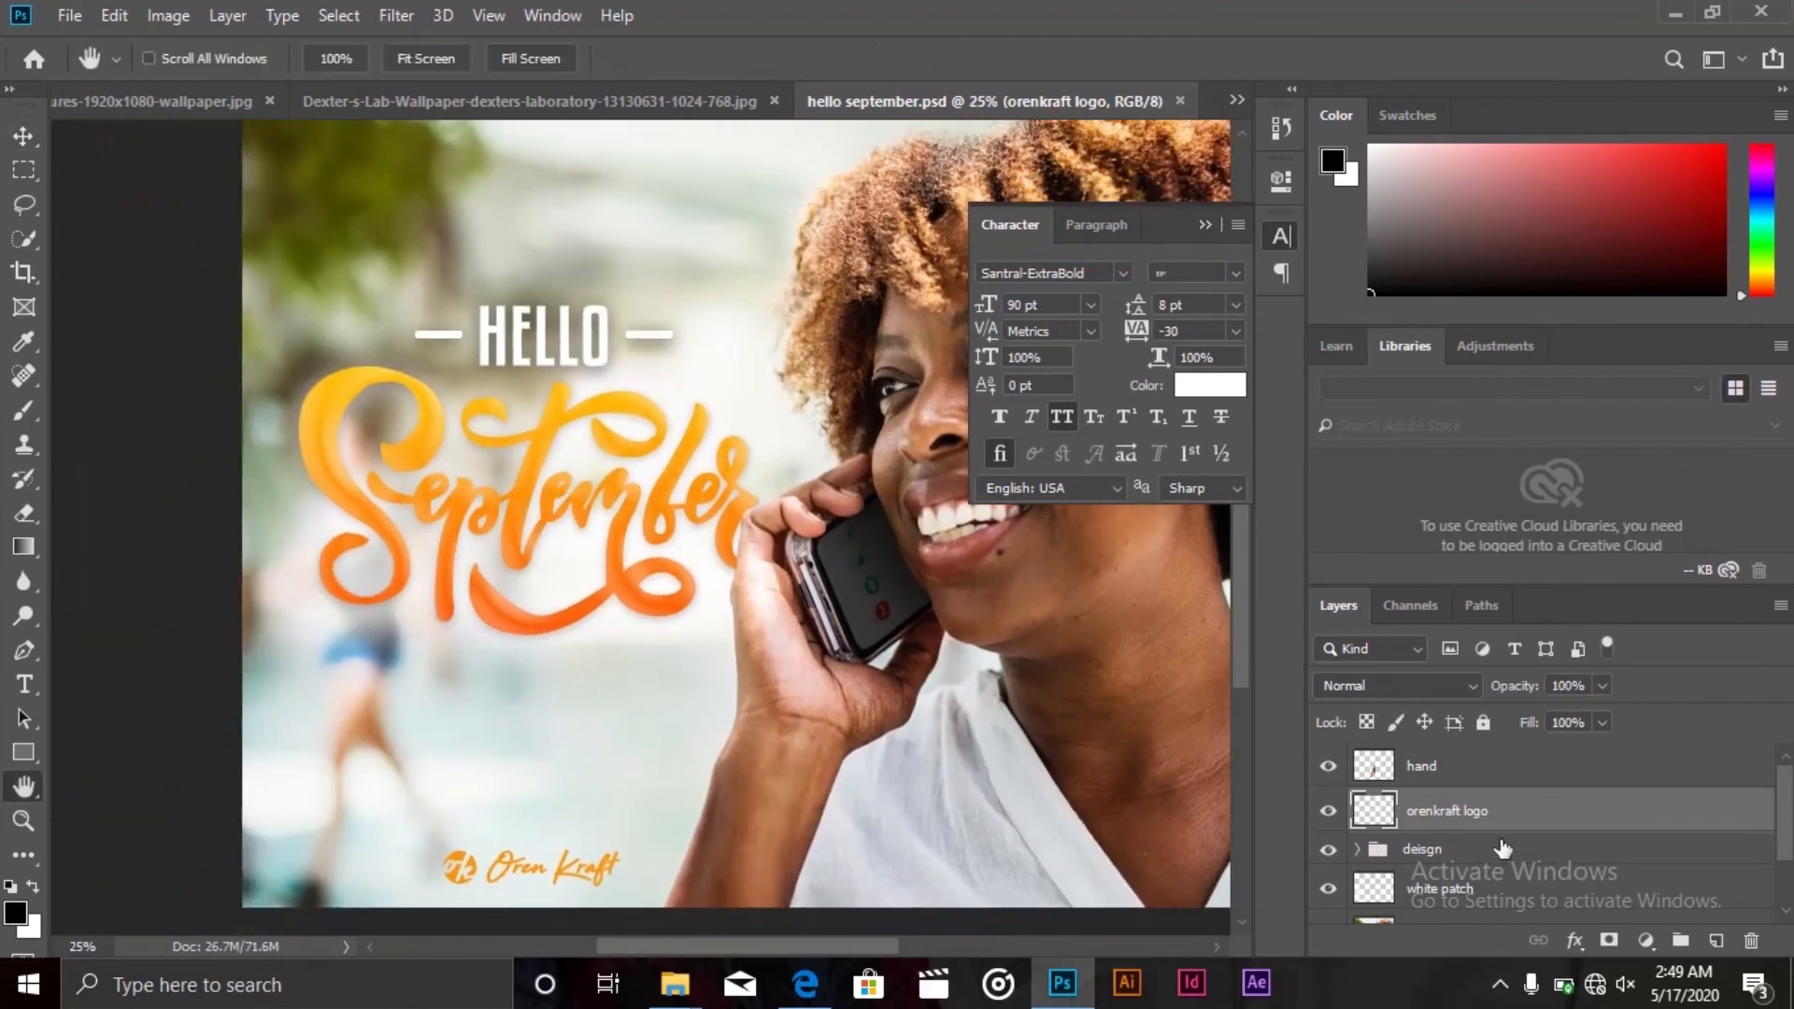
pyautogui.click(1356, 848)
pyautogui.moveTo(1788, 789); pyautogui.dragTo(1788, 812)
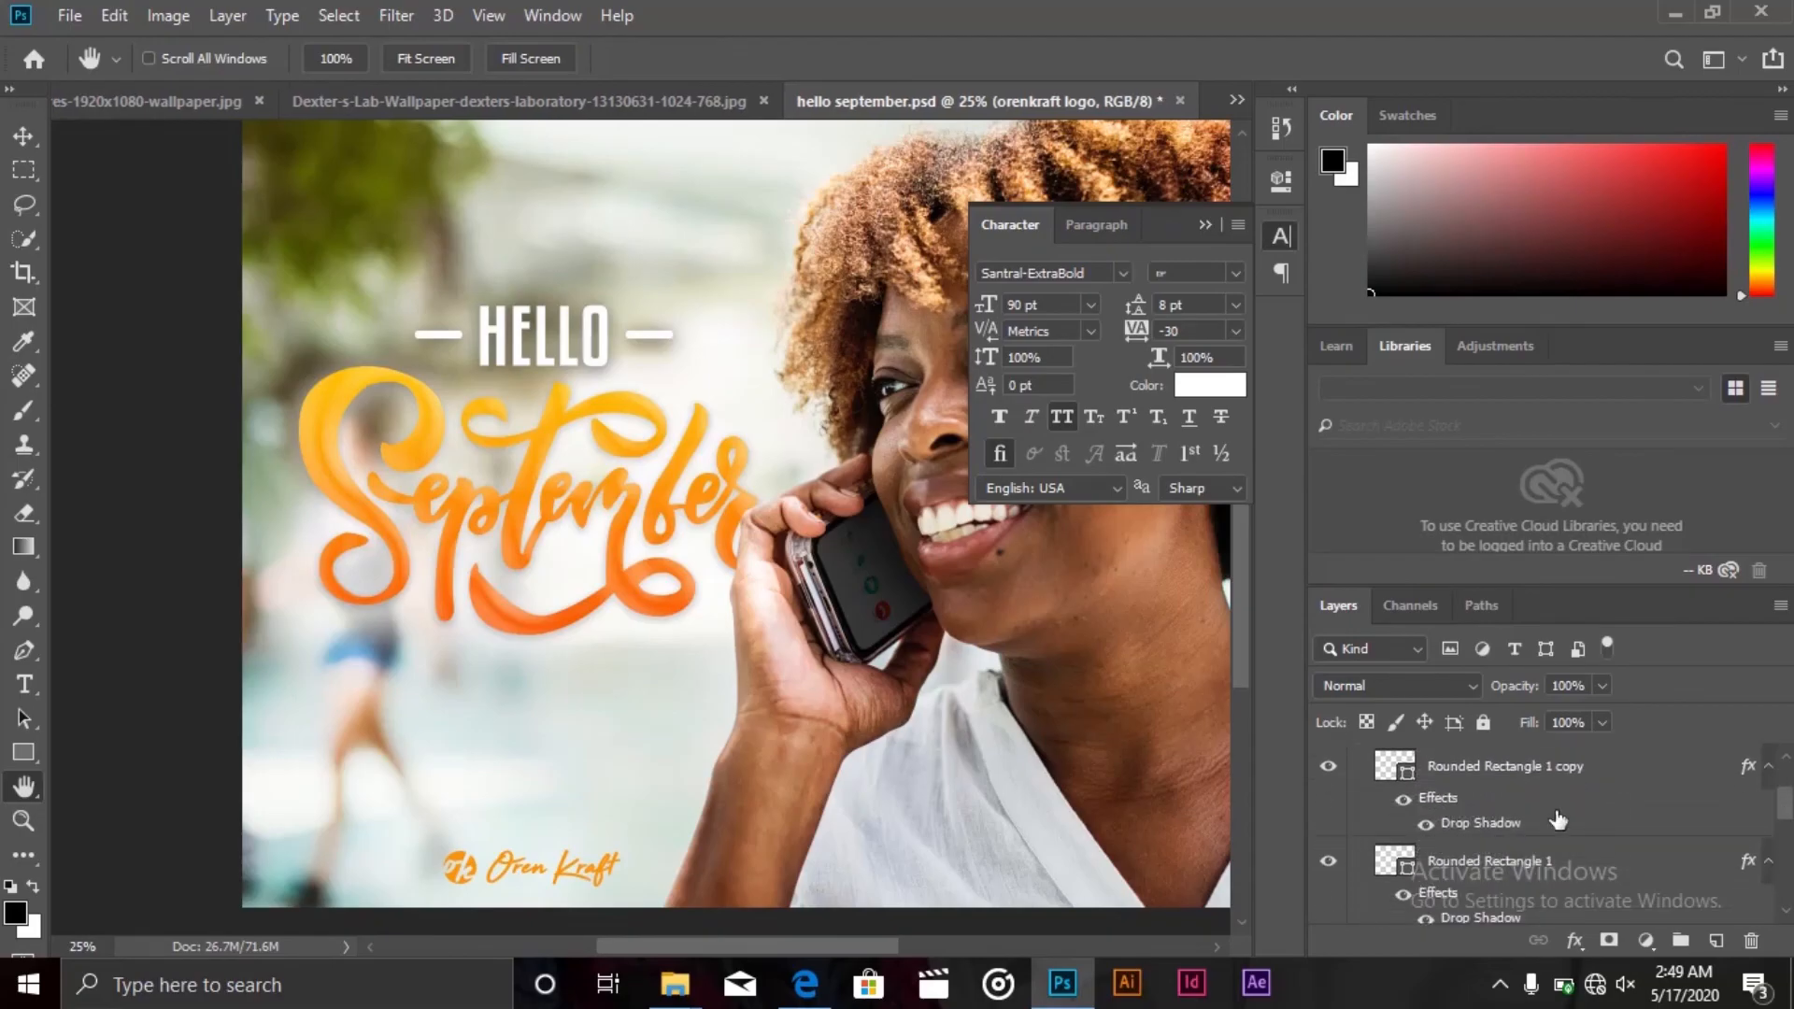
pyautogui.moveTo(1786, 805); pyautogui.dragTo(1788, 862)
# Hide and show Group 1's Bevel & Emboss effect to compare its influence on the September lettering
pyautogui.click(1439, 826)
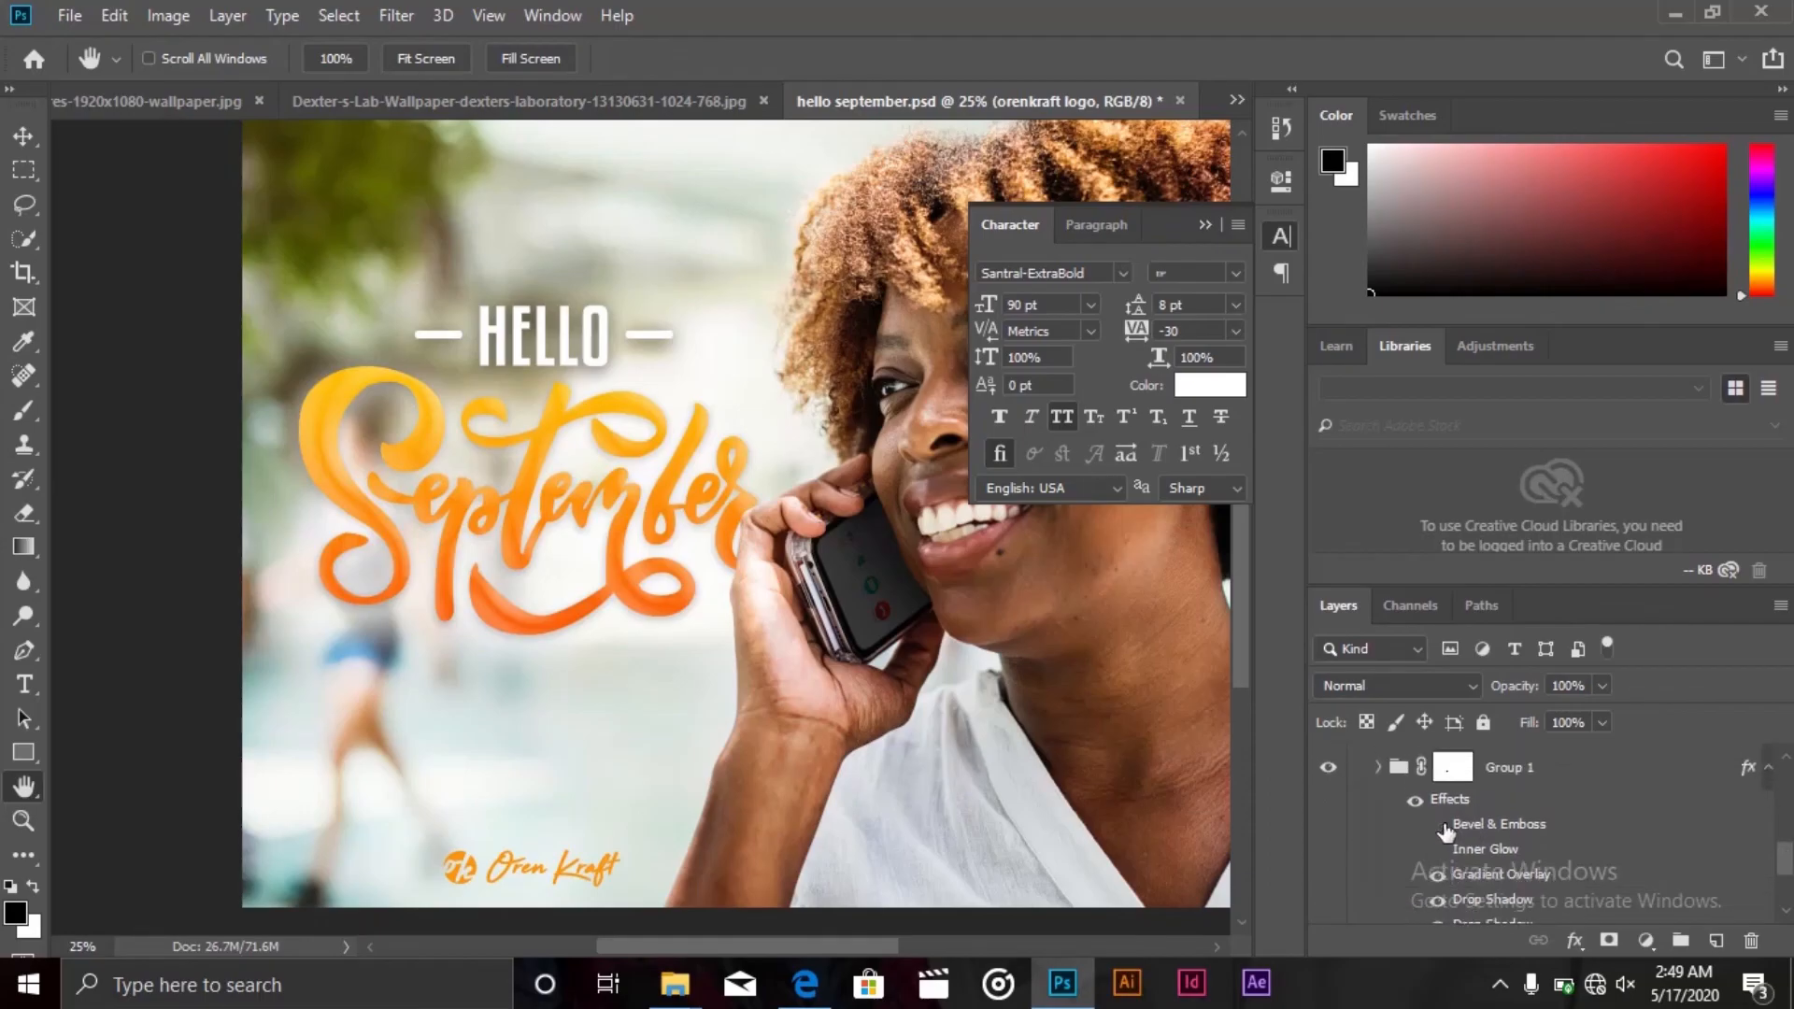
pyautogui.click(1437, 826)
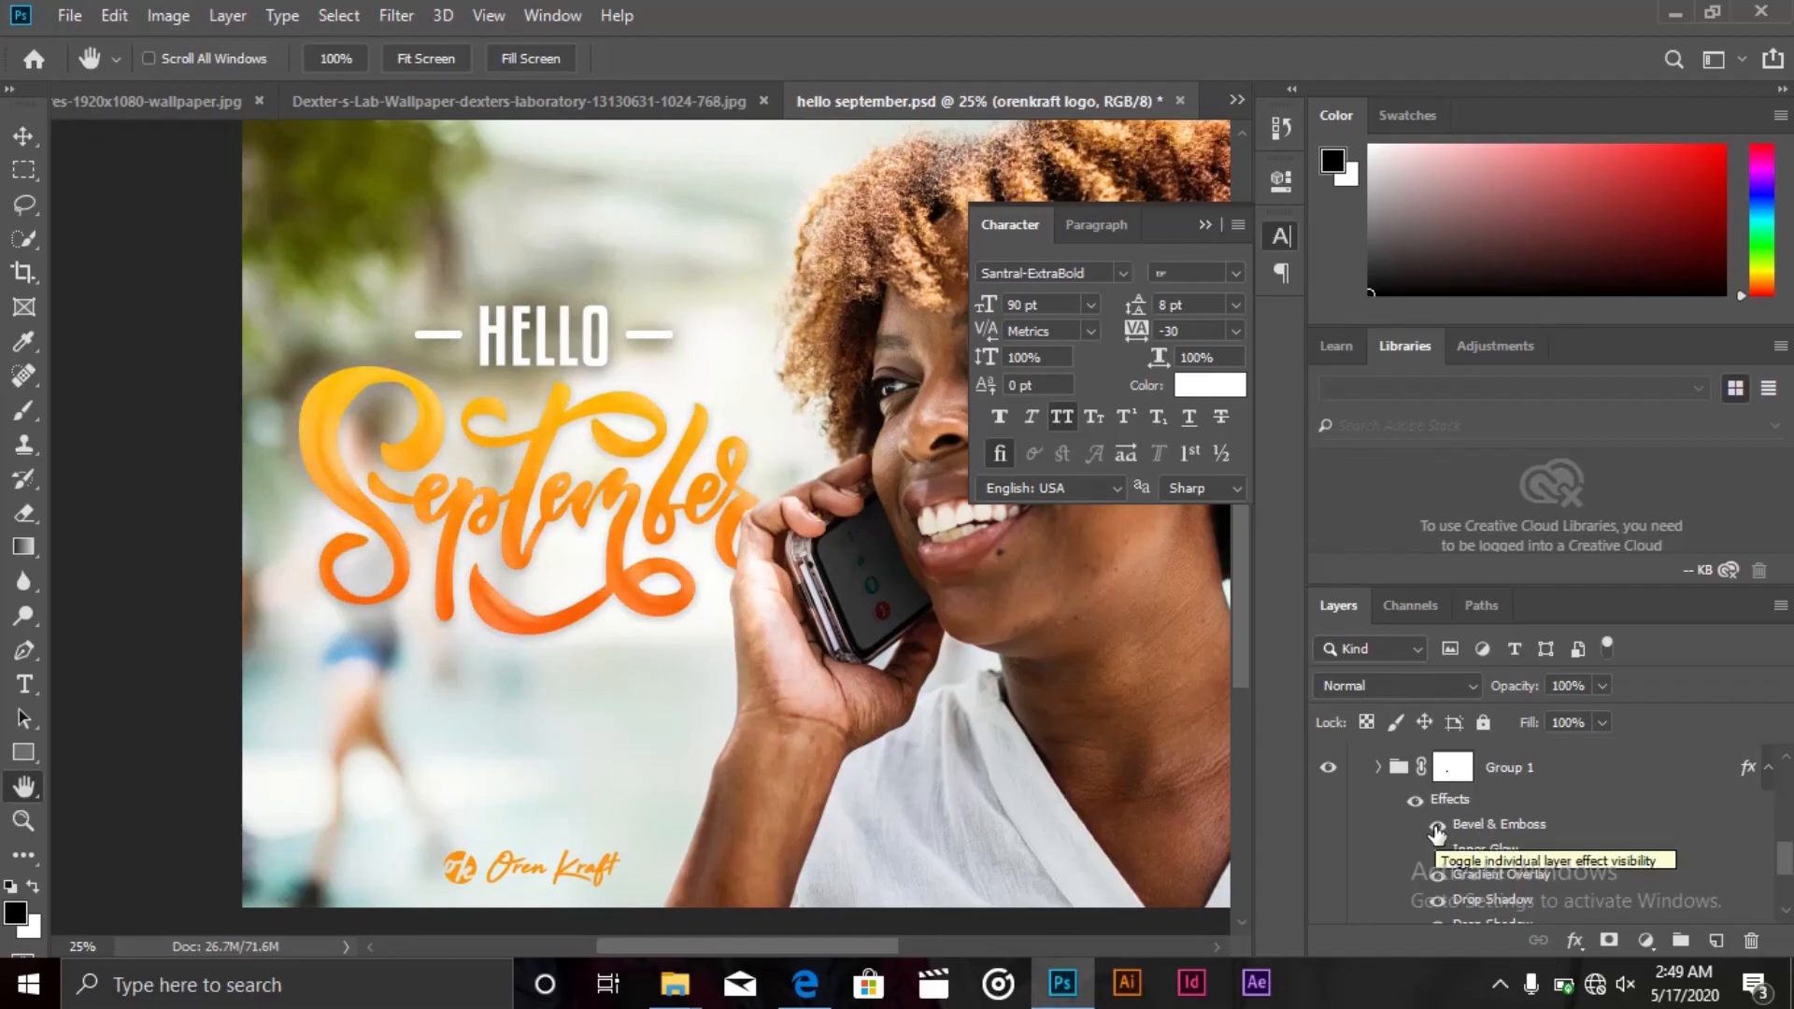
pyautogui.click(1436, 827)
pyautogui.click(1436, 828)
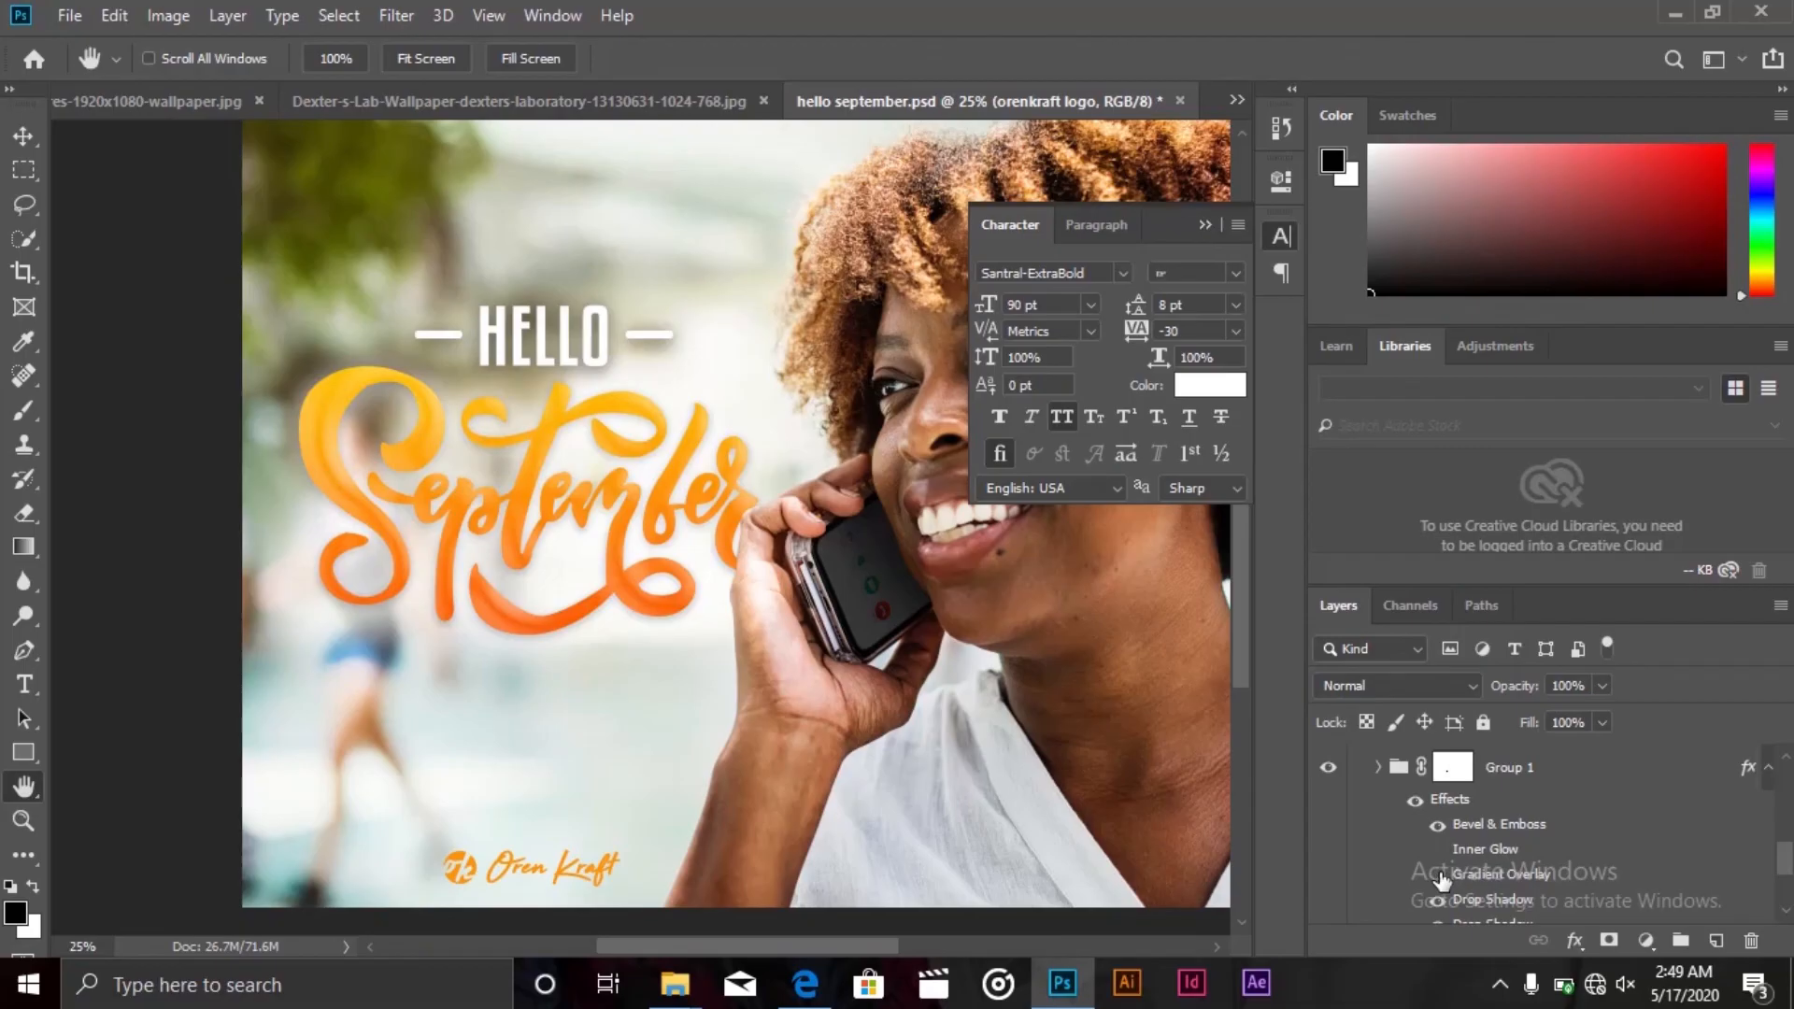
# Hide and show Group 1's Gradient Overlay effect to compare the September lettering with and without it
pyautogui.click(1440, 876)
pyautogui.click(1439, 875)
pyautogui.click(1440, 876)
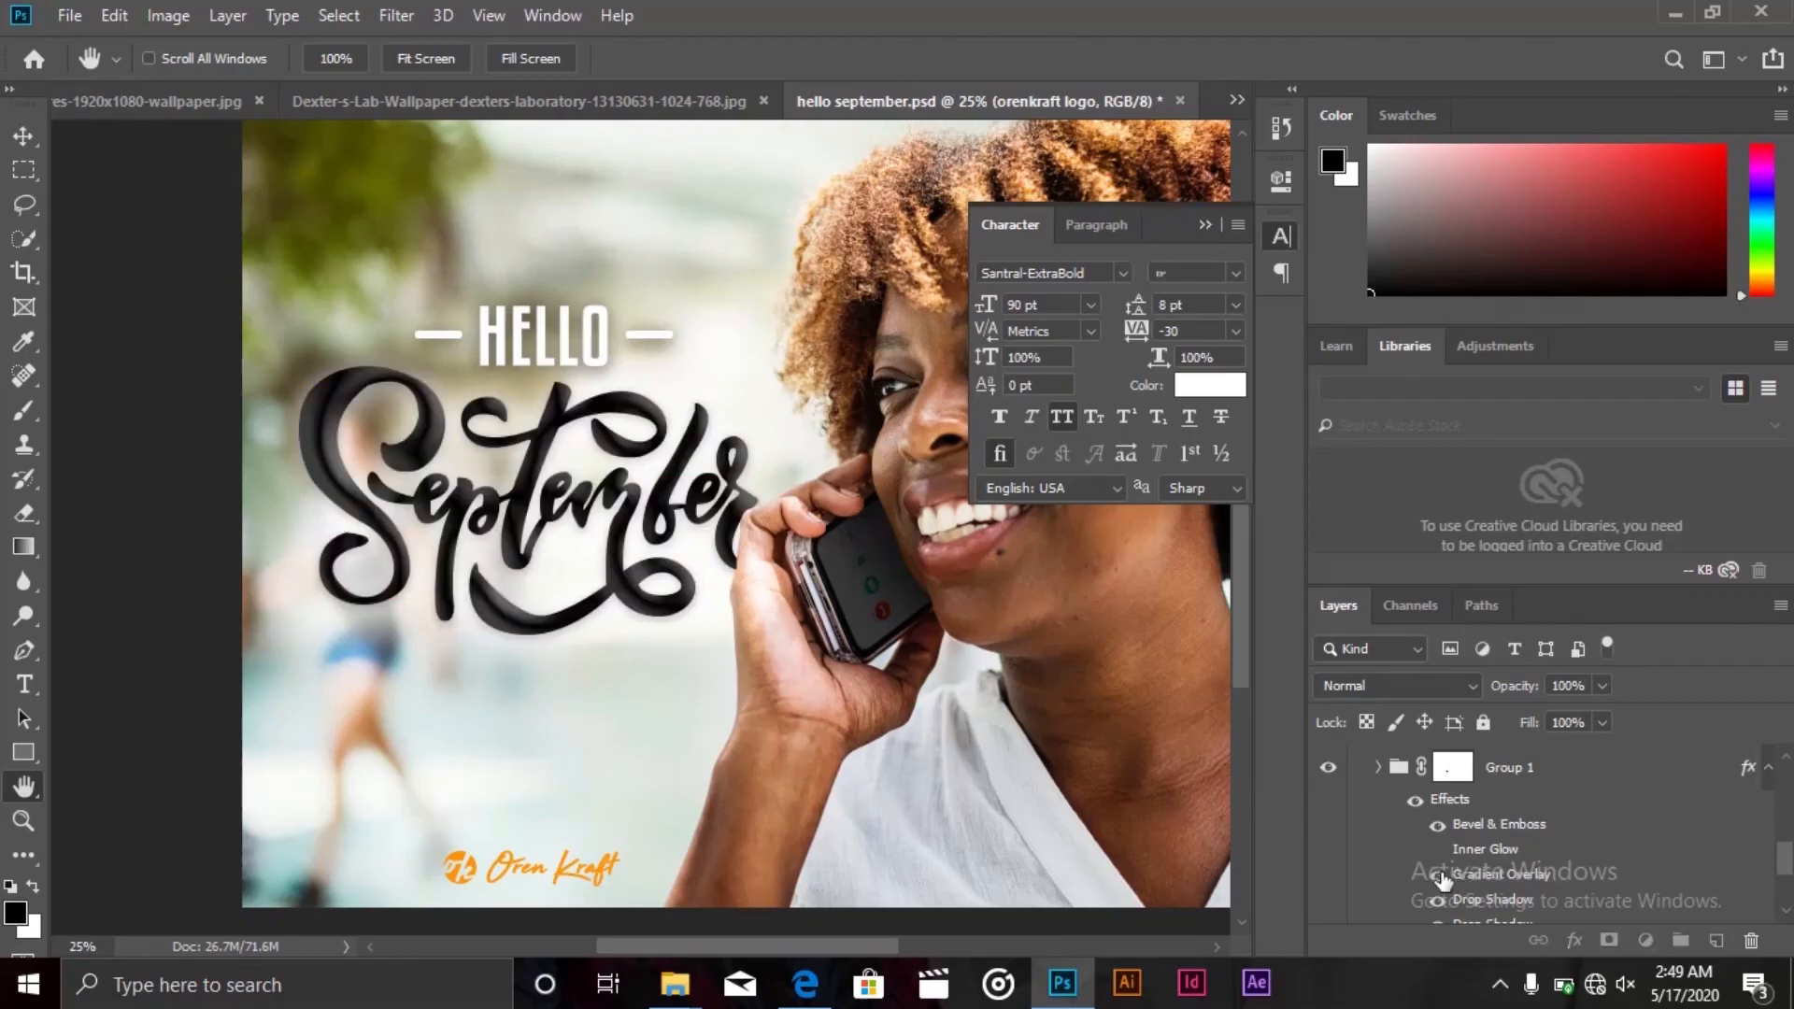
pyautogui.click(1446, 904)
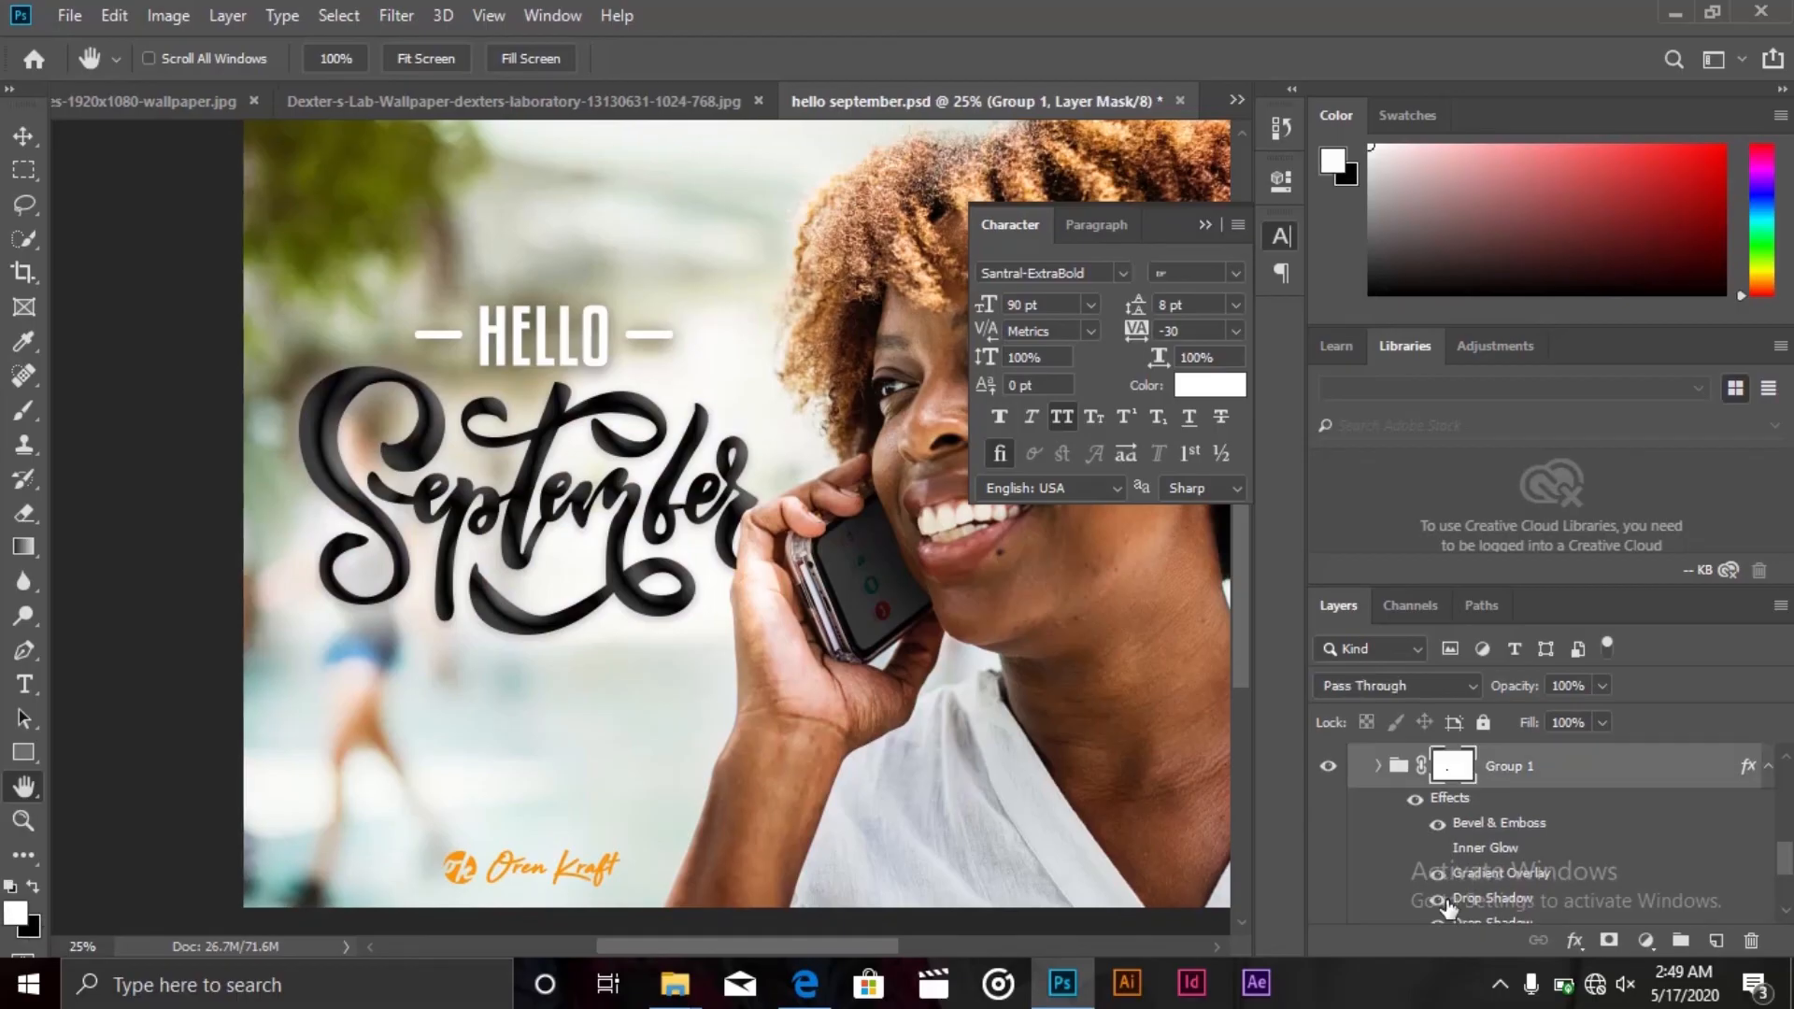
# Hide and show each of Group 1's two Drop Shadow effects in turn to compare the shading behind the September lettering
pyautogui.moveTo(1782, 867); pyautogui.dragTo(1784, 883)
pyautogui.click(1439, 809)
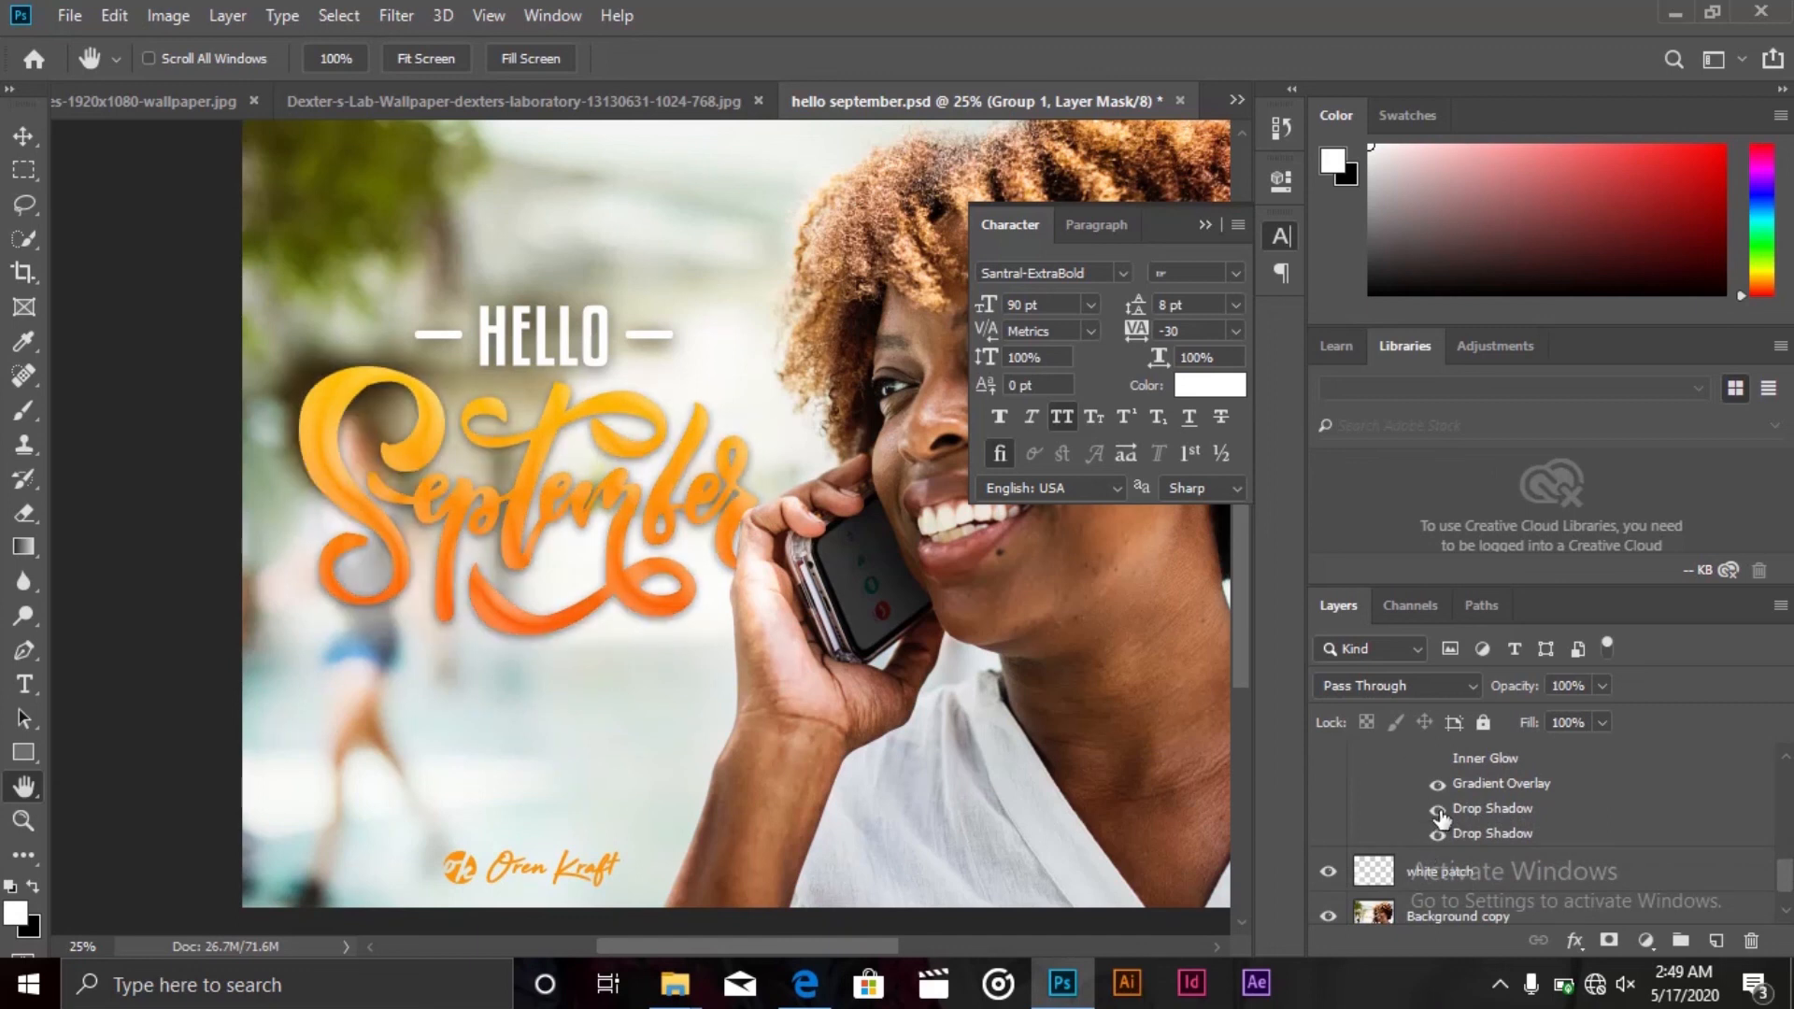
pyautogui.click(1438, 809)
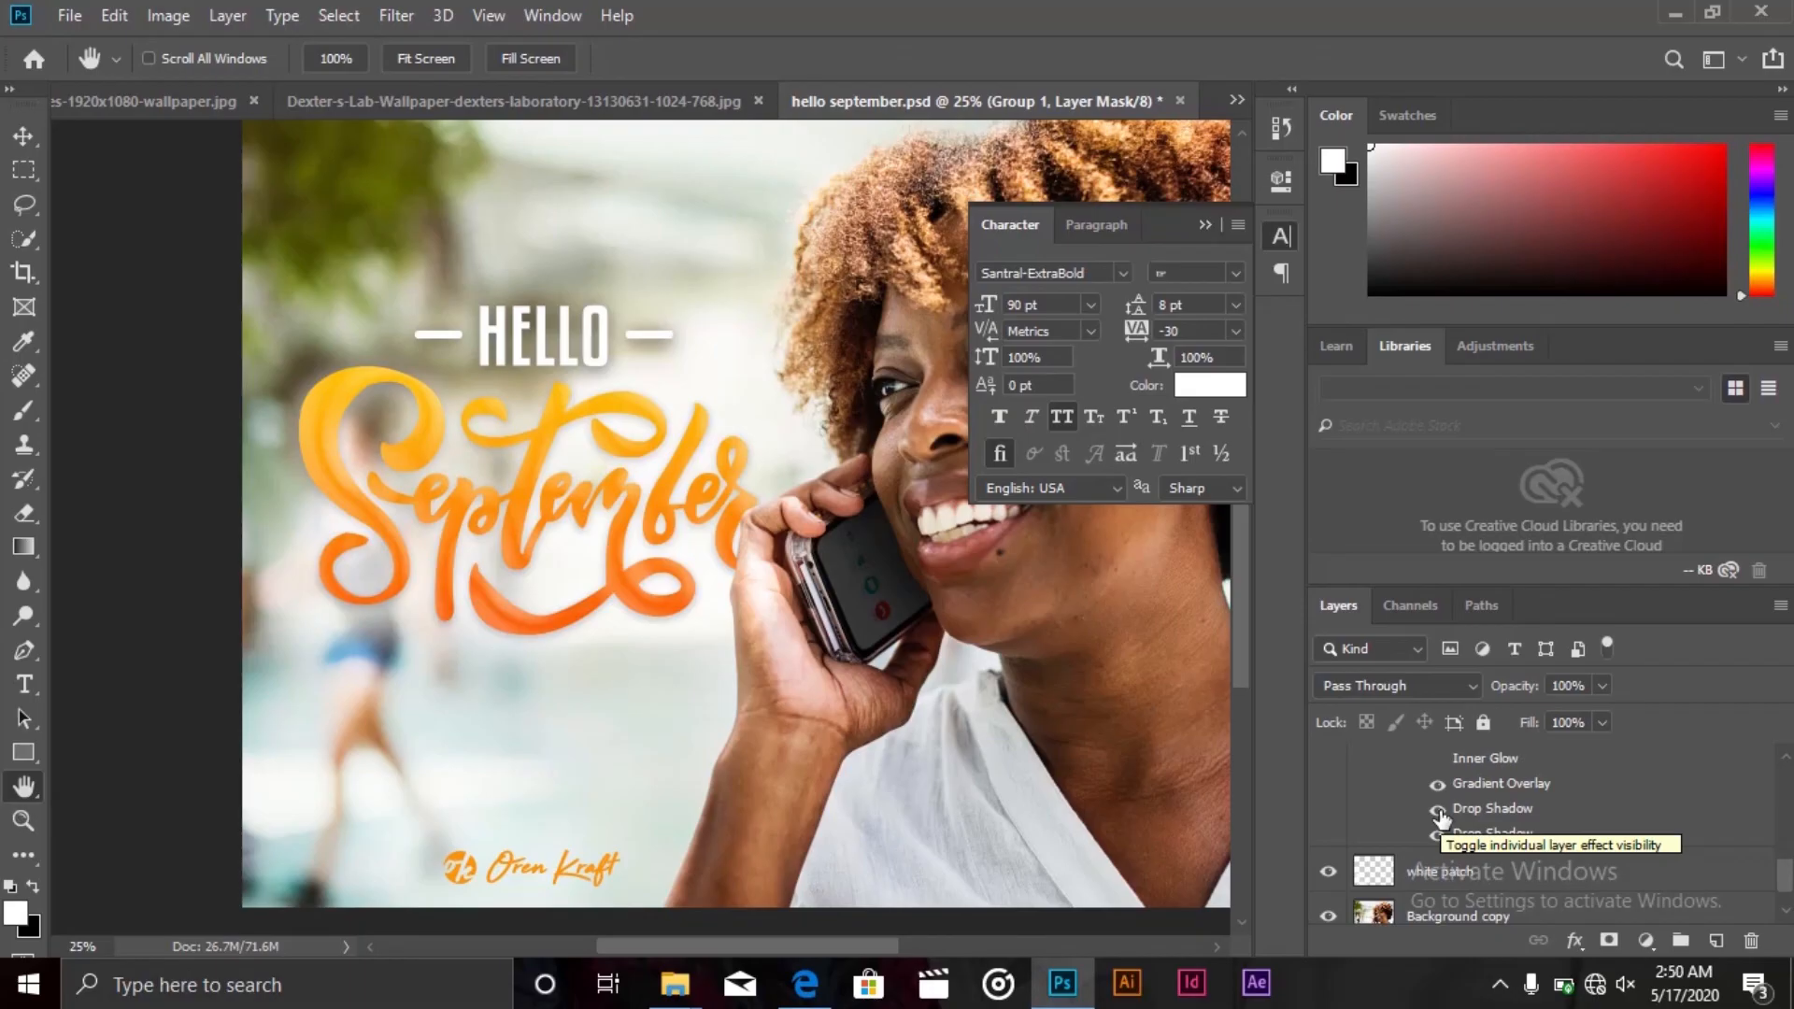
pyautogui.click(1438, 835)
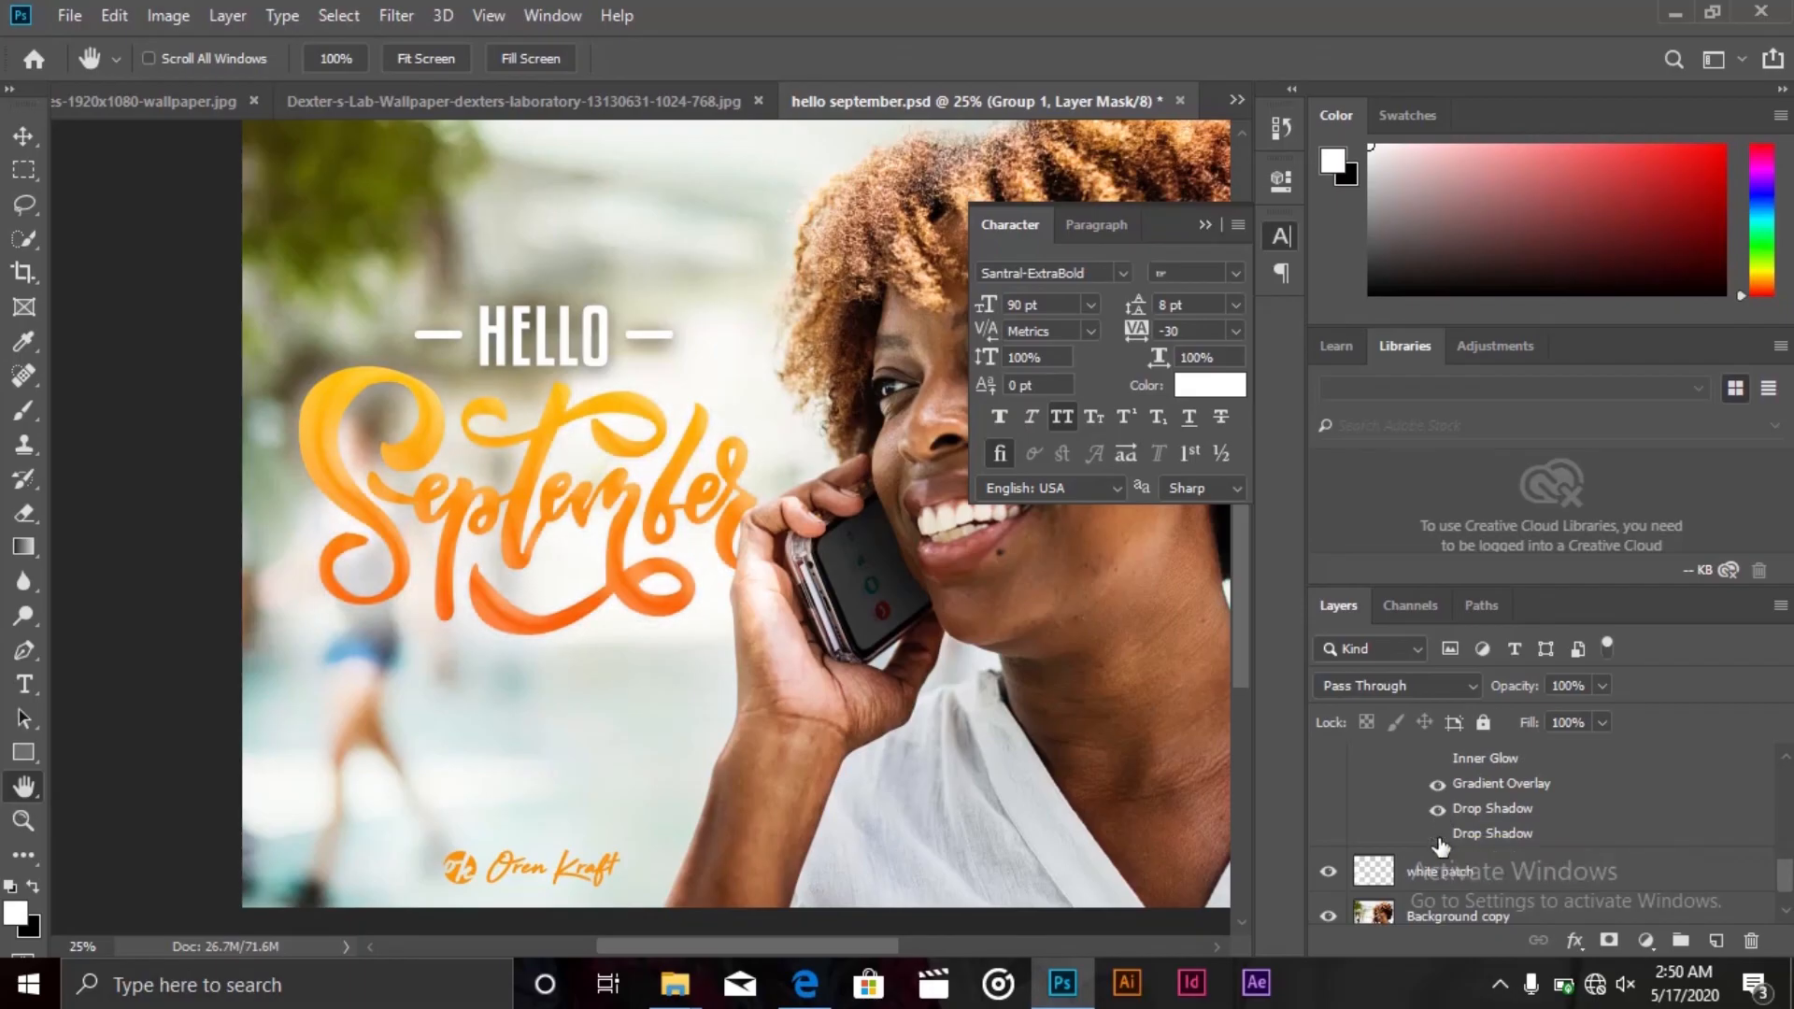
pyautogui.click(1439, 835)
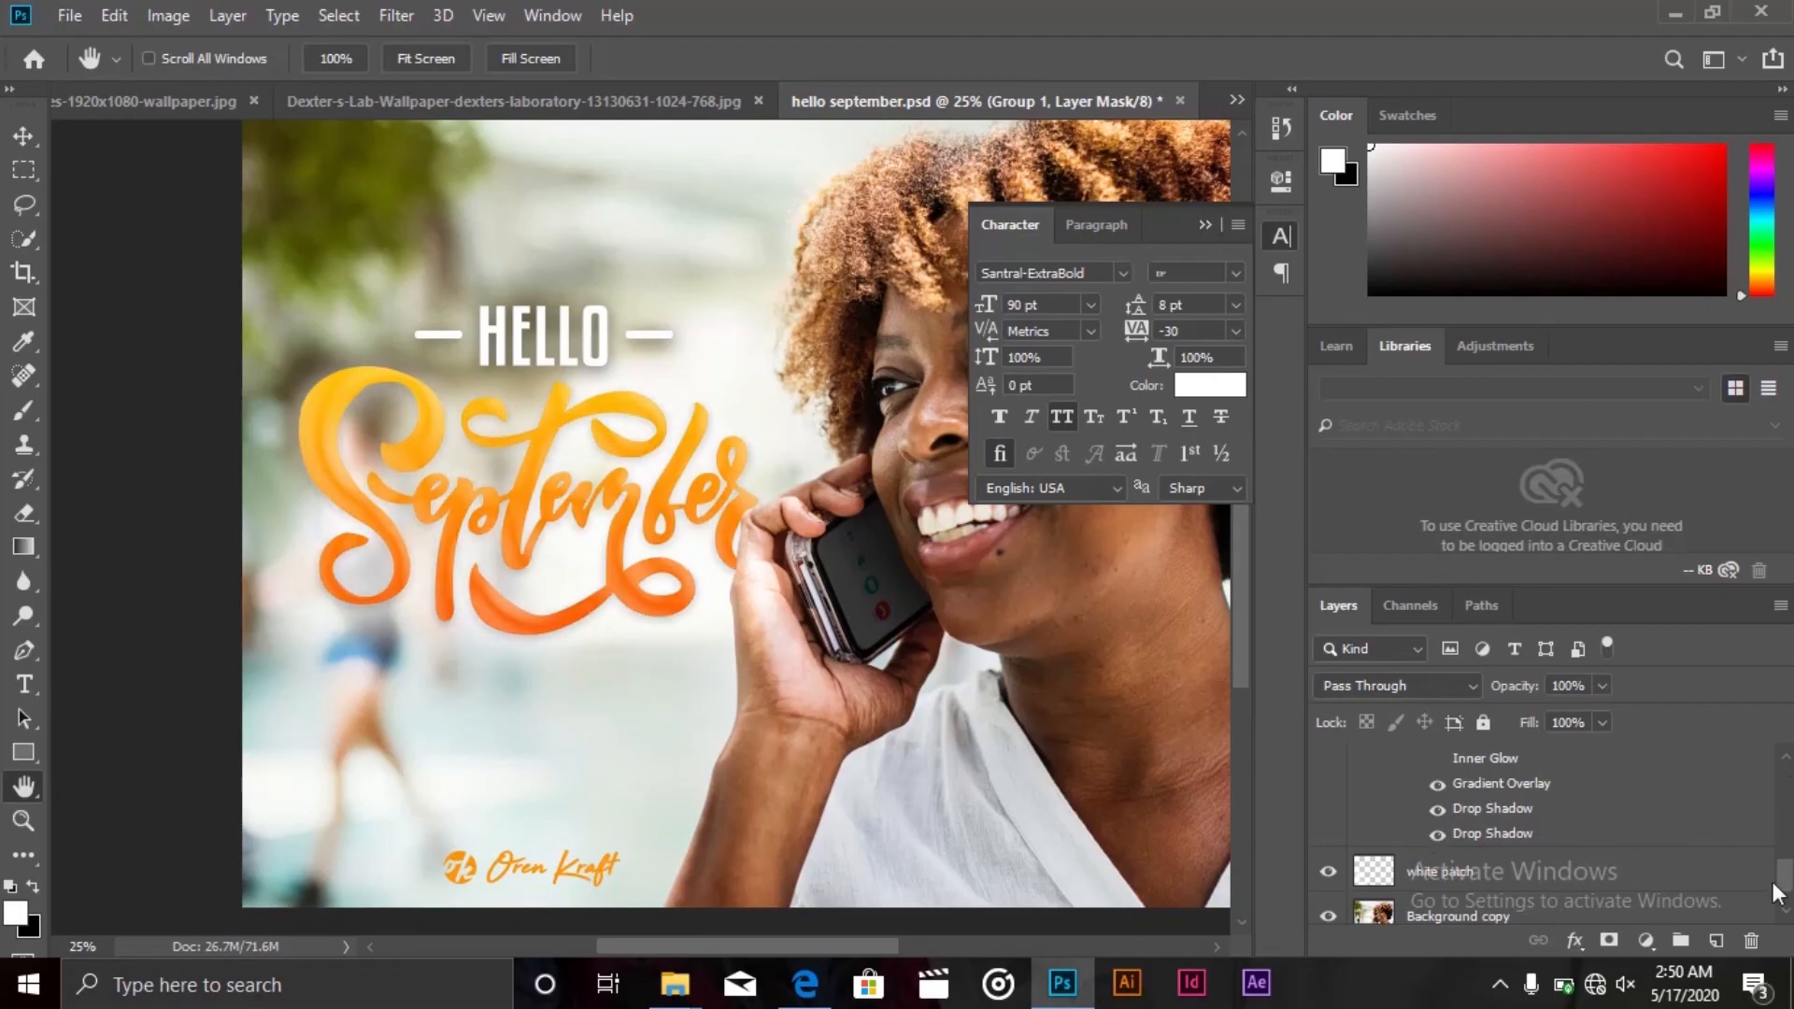
pyautogui.moveTo(1785, 863); pyautogui.dragTo(1785, 791)
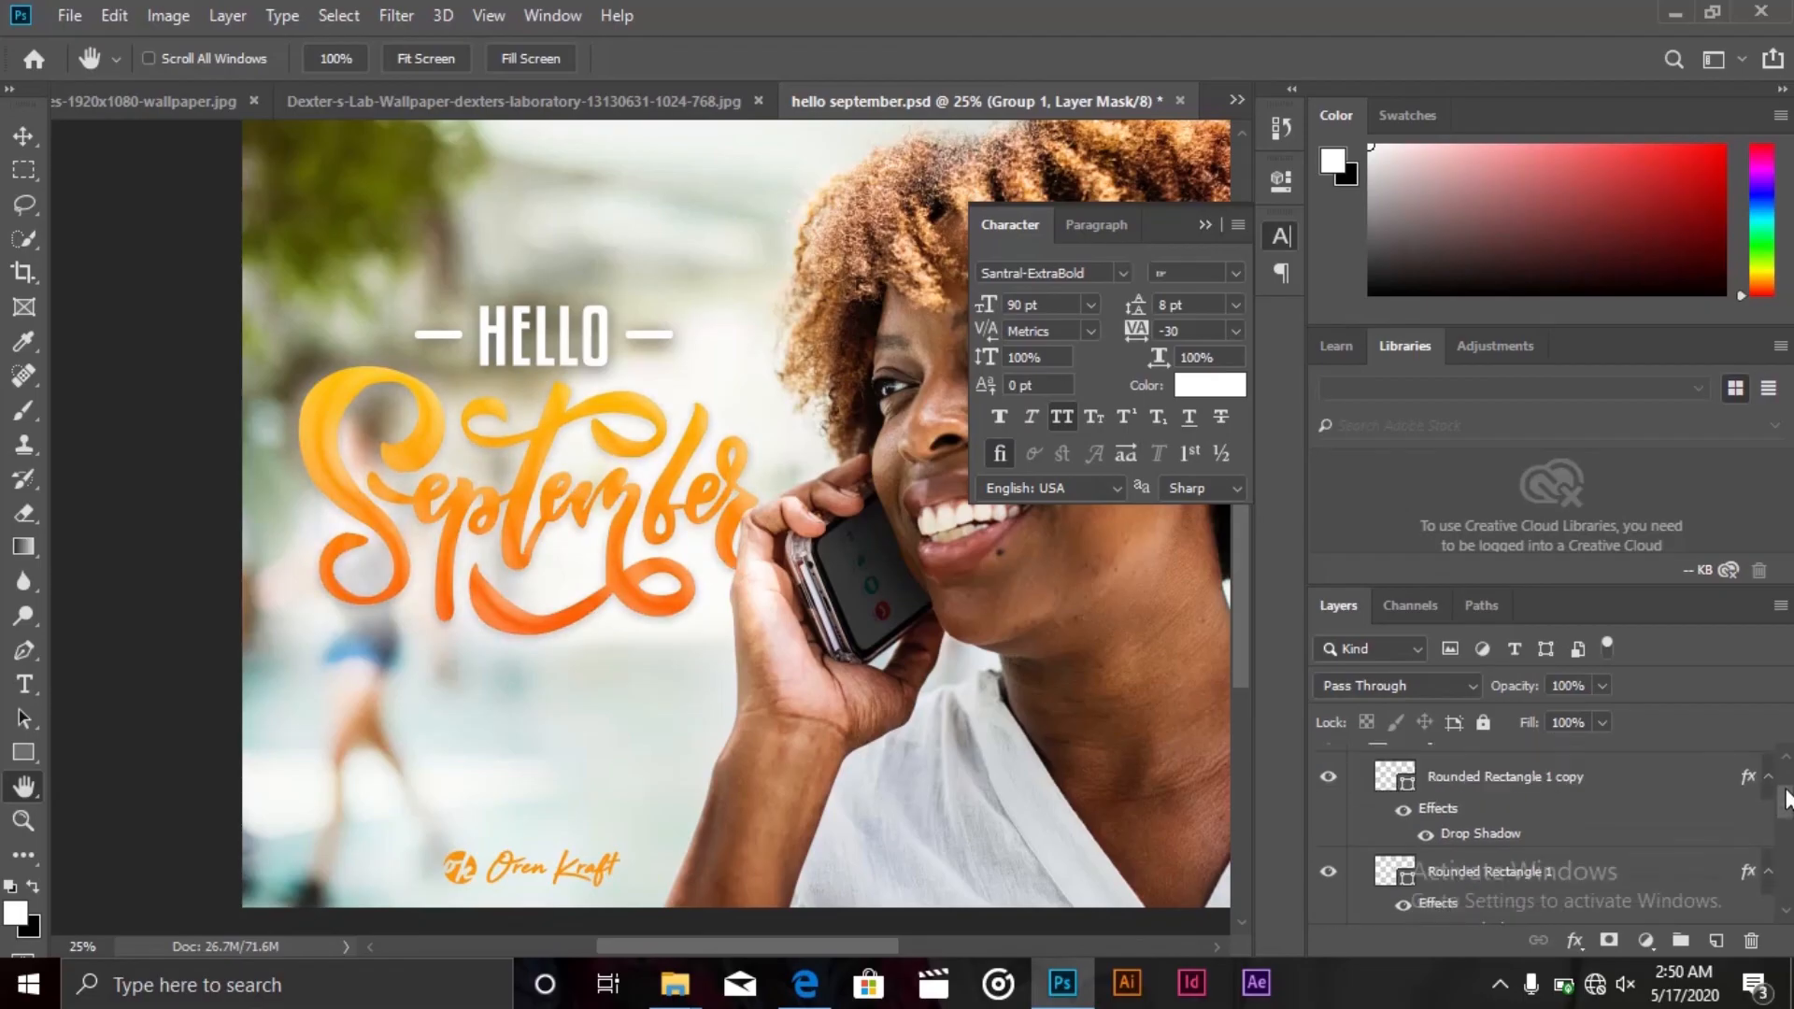
pyautogui.hotkey('ctrl', '-')
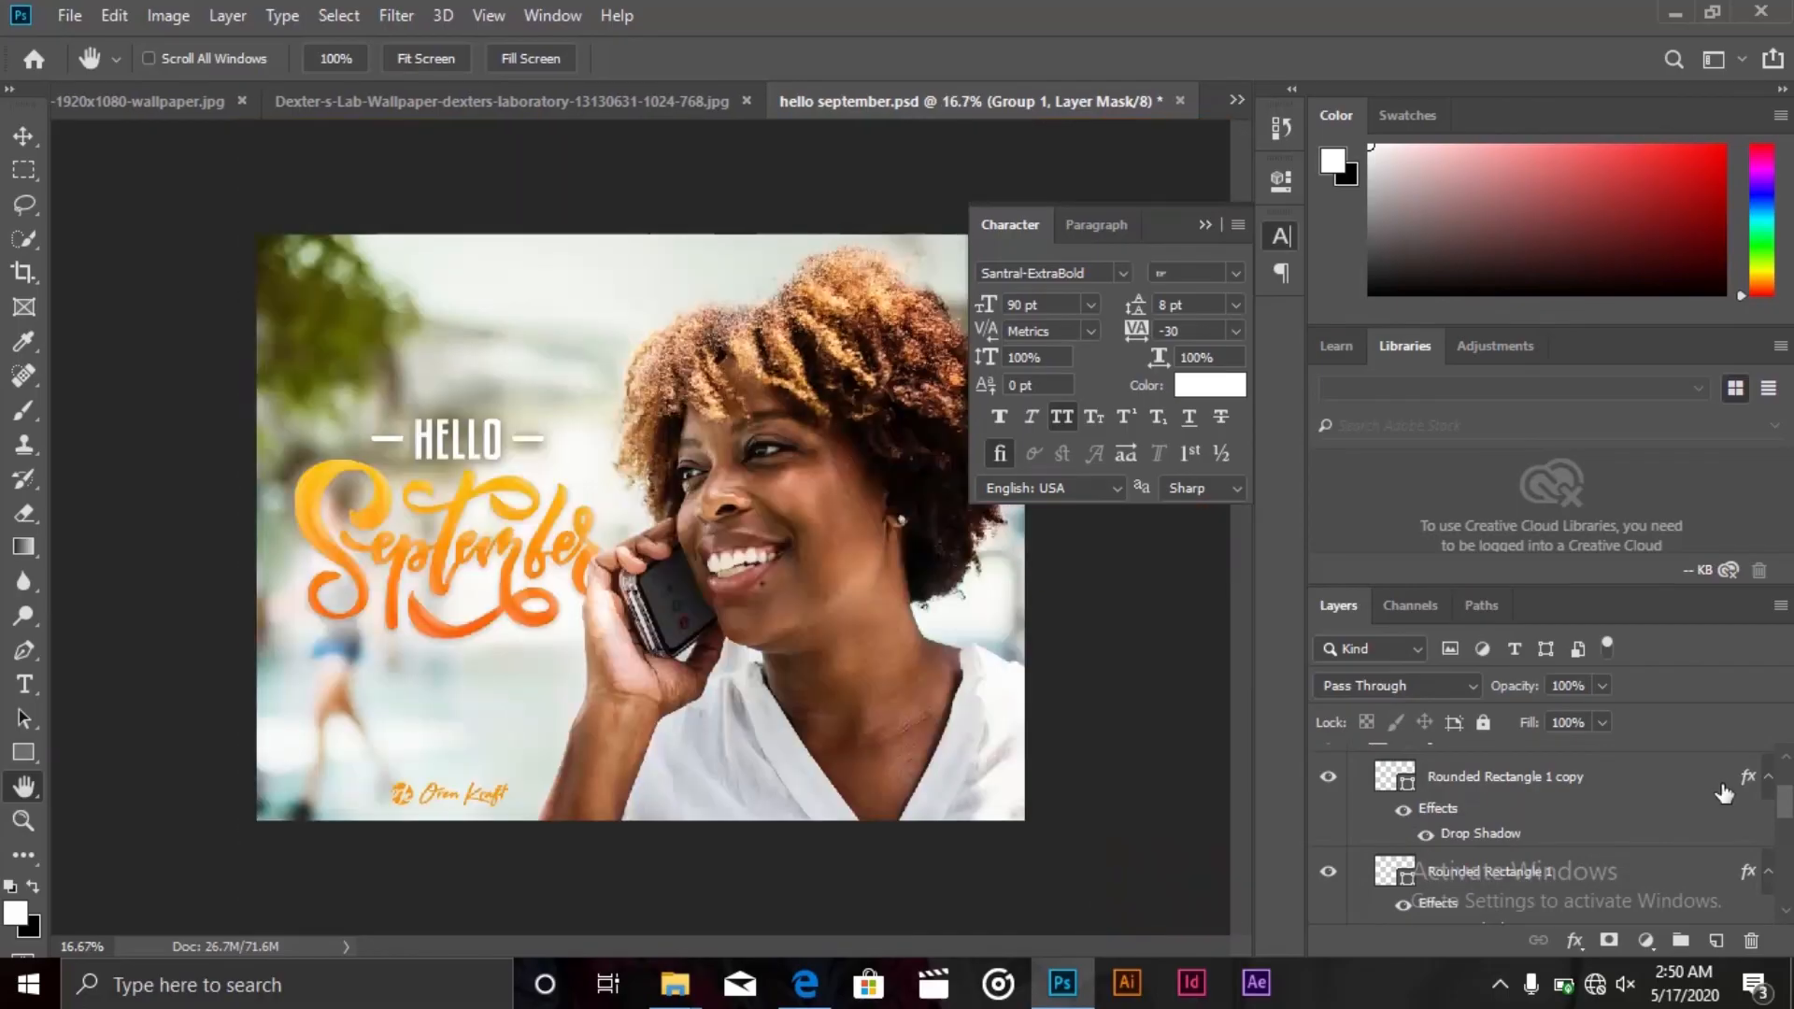